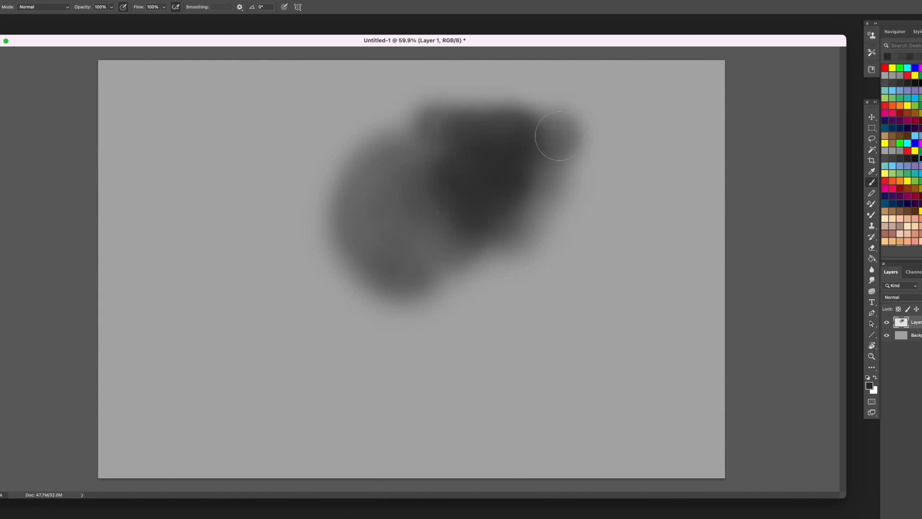
# - Paint soft dark grey strokes that extend the cloudy mass downward and out to the lower left
pyautogui.moveTo(526, 204); pyautogui.dragTo(490, 225)
pyautogui.moveTo(545, 213)
pyautogui.mouseDown()
pyautogui.moveTo(500, 261)
pyautogui.moveTo(492, 312)
pyautogui.mouseUp()
pyautogui.moveTo(375, 241); pyautogui.dragTo(284, 315)
pyautogui.moveTo(389, 267)
pyautogui.mouseDown()
pyautogui.moveTo(263, 300)
pyautogui.moveTo(296, 294)
pyautogui.mouseUp()
pyautogui.moveTo(367, 195); pyautogui.dragTo(328, 200)
pyautogui.moveTo(485, 284)
pyautogui.mouseDown()
pyautogui.moveTo(420, 310)
pyautogui.moveTo(300, 292)
pyautogui.moveTo(379, 331)
pyautogui.mouseUp()
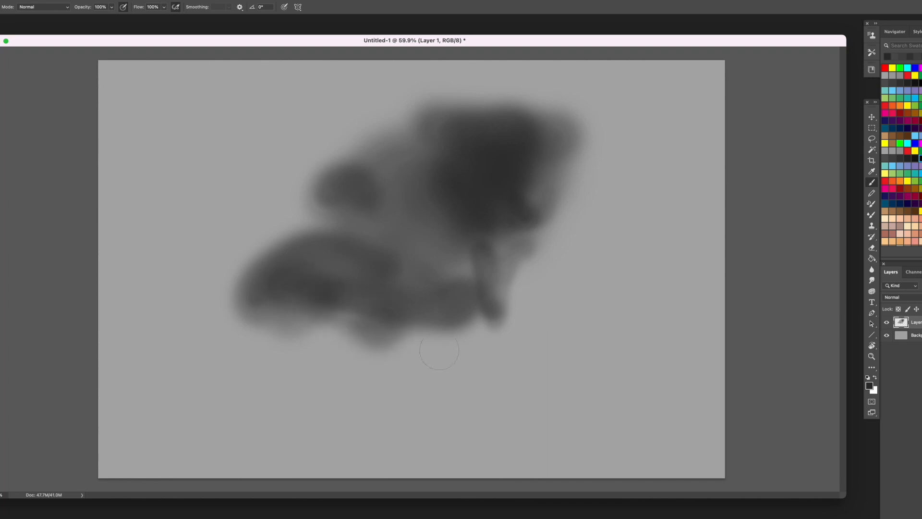
# - Paint a looped, jaw-like form toward the canvas's upper left and lengthen the dark limb shape beneath it
pyautogui.click(548, 287)
pyautogui.moveTo(321, 149)
pyautogui.mouseDown()
pyautogui.moveTo(306, 173)
pyautogui.moveTo(327, 171)
pyautogui.moveTo(340, 208)
pyautogui.moveTo(291, 144)
pyautogui.moveTo(304, 192)
pyautogui.moveTo(379, 243)
pyautogui.moveTo(343, 263)
pyautogui.moveTo(213, 265)
pyautogui.moveTo(205, 277)
pyautogui.moveTo(182, 271)
pyautogui.mouseUp()
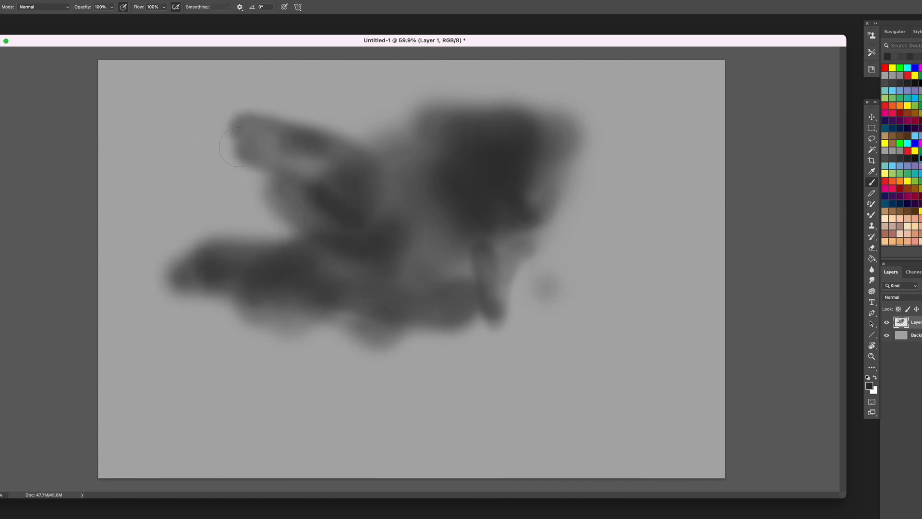
pyautogui.moveTo(226, 123)
pyautogui.mouseDown()
pyautogui.moveTo(189, 163)
pyautogui.moveTo(200, 214)
pyautogui.mouseUp()
pyautogui.moveTo(196, 247)
pyautogui.mouseDown()
pyautogui.moveTo(228, 201)
pyautogui.moveTo(262, 203)
pyautogui.moveTo(220, 160)
pyautogui.moveTo(373, 147)
pyautogui.moveTo(176, 125)
pyautogui.moveTo(262, 199)
pyautogui.moveTo(290, 210)
pyautogui.moveTo(285, 221)
pyautogui.moveTo(299, 234)
pyautogui.moveTo(288, 236)
pyautogui.moveTo(331, 240)
pyautogui.moveTo(300, 250)
pyautogui.moveTo(315, 265)
pyautogui.moveTo(323, 246)
pyautogui.moveTo(362, 302)
pyautogui.moveTo(356, 345)
pyautogui.mouseUp()
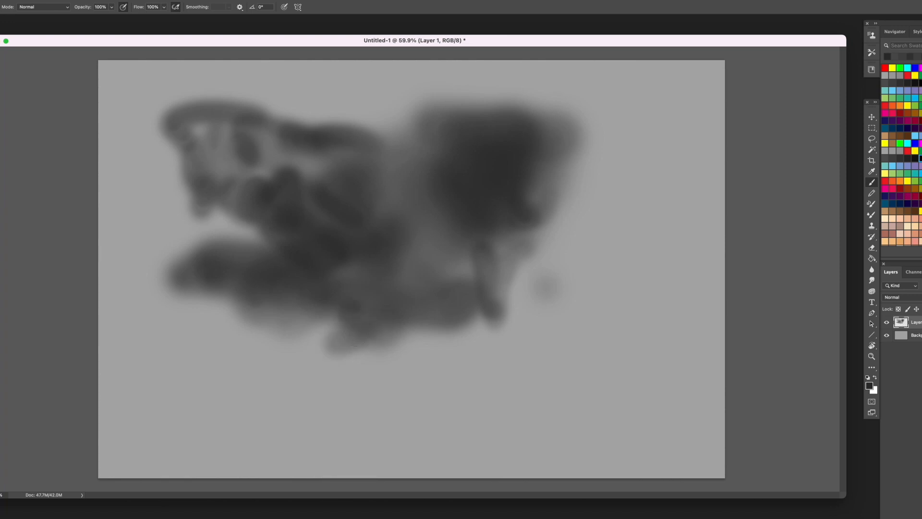
# - Add thin dark accents around the upper-right mass and block in a large curved thigh form reaching the canvas's bottom edge
pyautogui.moveTo(530, 180)
pyautogui.mouseDown()
pyautogui.moveTo(557, 120)
pyautogui.moveTo(538, 104)
pyautogui.mouseUp()
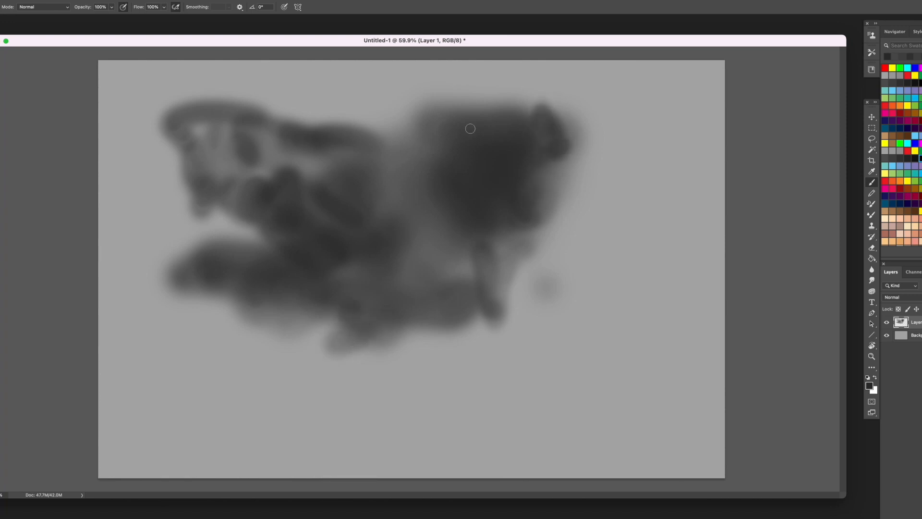
pyautogui.moveTo(414, 106); pyautogui.dragTo(451, 145)
pyautogui.moveTo(489, 326); pyautogui.dragTo(486, 361)
pyautogui.moveTo(393, 376); pyautogui.dragTo(340, 347)
pyautogui.moveTo(284, 334)
pyautogui.mouseDown()
pyautogui.moveTo(236, 356)
pyautogui.moveTo(251, 338)
pyautogui.moveTo(270, 360)
pyautogui.moveTo(219, 378)
pyautogui.moveTo(293, 372)
pyautogui.moveTo(231, 383)
pyautogui.moveTo(382, 432)
pyautogui.moveTo(335, 473)
pyautogui.moveTo(289, 343)
pyautogui.moveTo(359, 444)
pyautogui.moveTo(247, 405)
pyautogui.moveTo(235, 337)
pyautogui.moveTo(388, 459)
pyautogui.moveTo(247, 414)
pyautogui.moveTo(325, 342)
pyautogui.mouseUp()
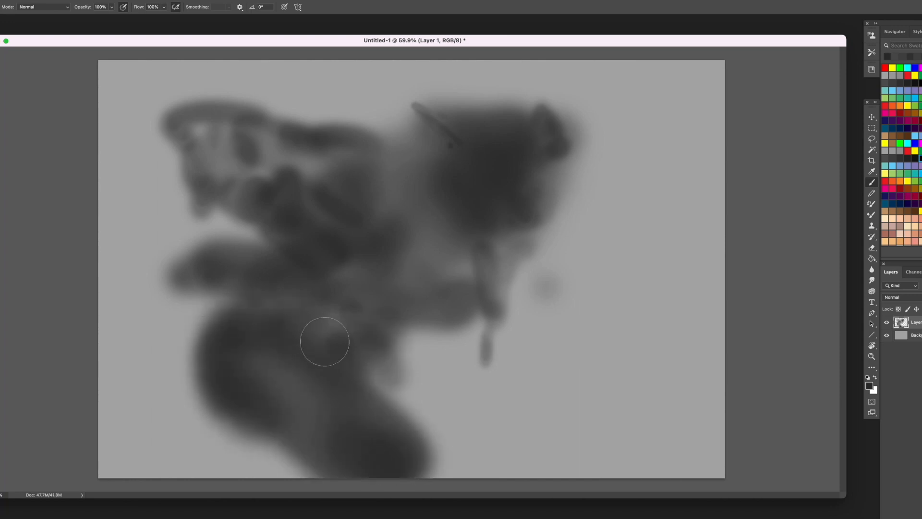
# - Use a smaller brush to extend the arm shape toward the canvas's left edge and darken the base of the thigh form
pyautogui.press('[')
pyautogui.press('[')
pyautogui.press('[')
pyautogui.press('[')
pyautogui.moveTo(194, 277)
pyautogui.mouseDown()
pyautogui.moveTo(177, 265)
pyautogui.moveTo(130, 258)
pyautogui.moveTo(234, 304)
pyautogui.moveTo(169, 256)
pyautogui.moveTo(290, 312)
pyautogui.moveTo(216, 290)
pyautogui.moveTo(242, 294)
pyautogui.mouseUp()
pyautogui.moveTo(183, 247); pyautogui.dragTo(142, 241)
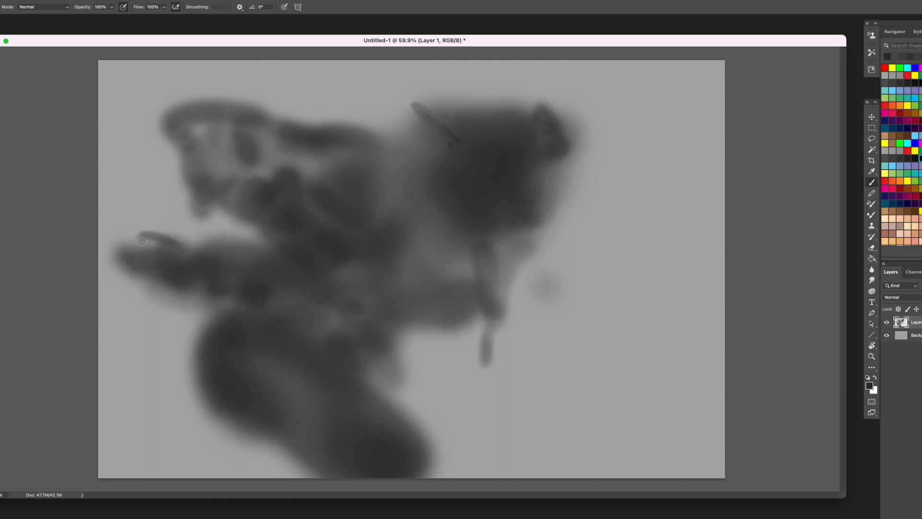
pyautogui.moveTo(259, 300)
pyautogui.mouseDown()
pyautogui.moveTo(283, 306)
pyautogui.moveTo(121, 280)
pyautogui.mouseUp()
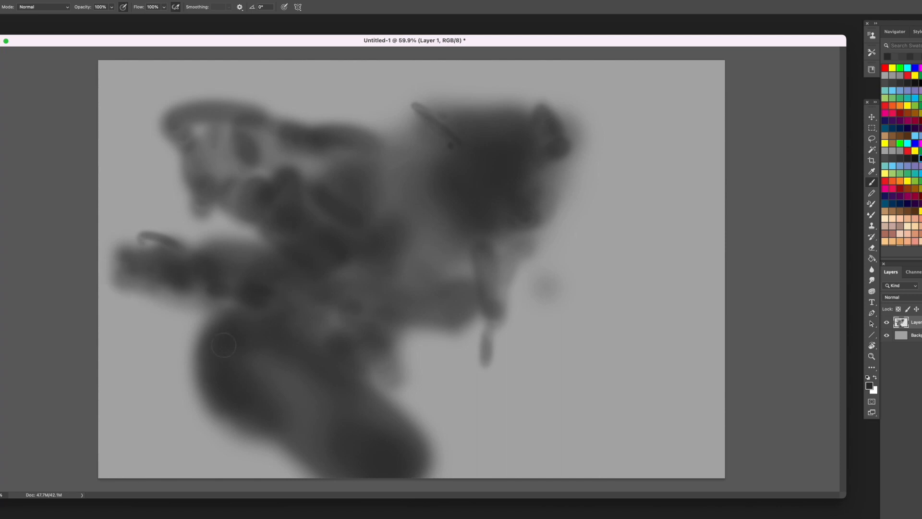
pyautogui.moveTo(251, 417)
pyautogui.mouseDown()
pyautogui.moveTo(257, 435)
pyautogui.moveTo(307, 463)
pyautogui.mouseUp()
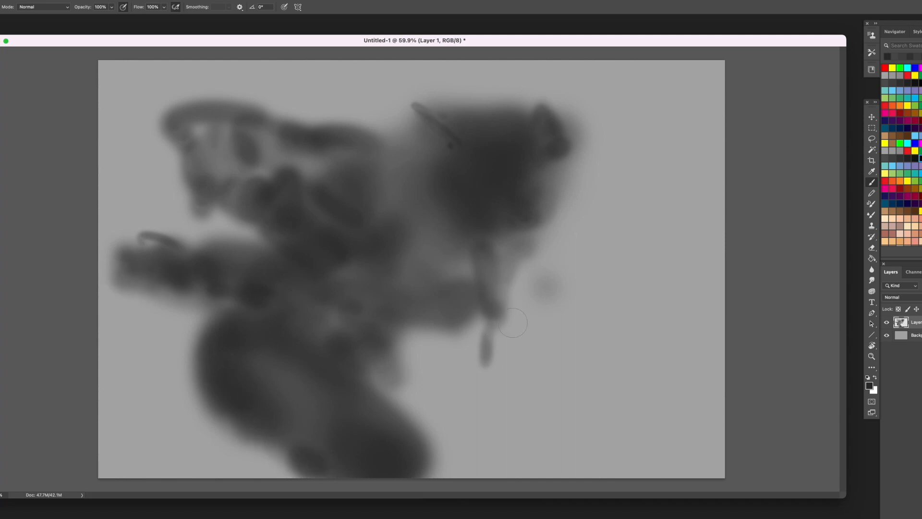
# - Block in a thick diagonal leg from the body's underside toward the canvas's lower-right corner
pyautogui.moveTo(513, 322)
pyautogui.mouseDown()
pyautogui.moveTo(548, 339)
pyautogui.moveTo(530, 335)
pyautogui.moveTo(624, 404)
pyautogui.moveTo(574, 375)
pyautogui.moveTo(660, 420)
pyautogui.moveTo(549, 306)
pyautogui.moveTo(492, 311)
pyautogui.moveTo(519, 272)
pyautogui.moveTo(596, 343)
pyautogui.moveTo(613, 425)
pyautogui.moveTo(635, 433)
pyautogui.mouseUp()
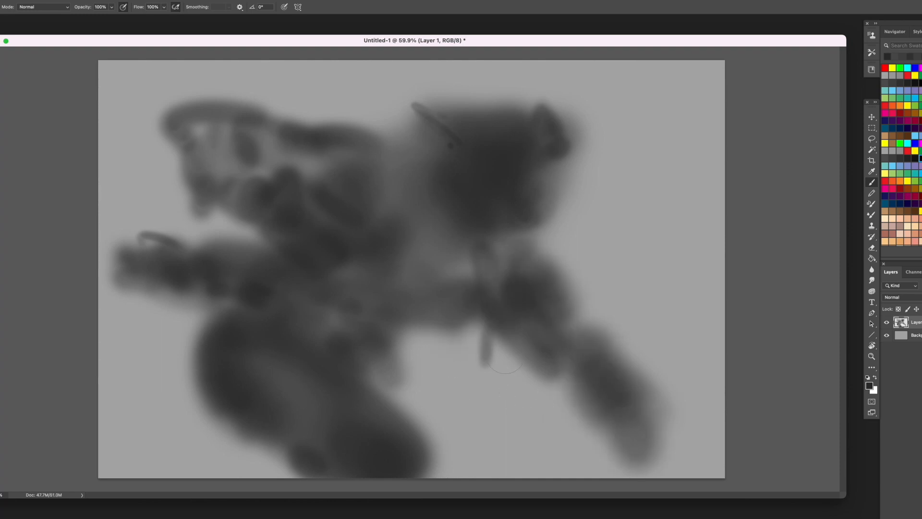
pyautogui.moveTo(661, 425); pyautogui.dragTo(691, 470)
pyautogui.moveTo(691, 470)
pyautogui.mouseDown()
pyautogui.moveTo(642, 429)
pyautogui.moveTo(674, 468)
pyautogui.mouseUp()
# - Paint a second, inner limb running diagonally beside the right leg and fill in the leg's lower end
pyautogui.moveTo(458, 336)
pyautogui.mouseDown()
pyautogui.moveTo(409, 335)
pyautogui.moveTo(388, 307)
pyautogui.moveTo(402, 308)
pyautogui.moveTo(488, 383)
pyautogui.moveTo(471, 329)
pyautogui.mouseUp()
pyautogui.moveTo(500, 391)
pyautogui.mouseDown()
pyautogui.moveTo(524, 423)
pyautogui.moveTo(528, 414)
pyautogui.moveTo(543, 430)
pyautogui.moveTo(506, 413)
pyautogui.mouseUp()
pyautogui.moveTo(464, 344)
pyautogui.mouseDown()
pyautogui.moveTo(497, 394)
pyautogui.moveTo(497, 413)
pyautogui.moveTo(522, 309)
pyautogui.moveTo(549, 420)
pyautogui.moveTo(572, 444)
pyautogui.moveTo(571, 374)
pyautogui.moveTo(534, 407)
pyautogui.moveTo(500, 374)
pyautogui.moveTo(548, 401)
pyautogui.mouseUp()
pyautogui.press('[')
pyautogui.press('[')
pyautogui.press('[')
pyautogui.press('[')
pyautogui.moveTo(603, 459); pyautogui.dragTo(583, 443)
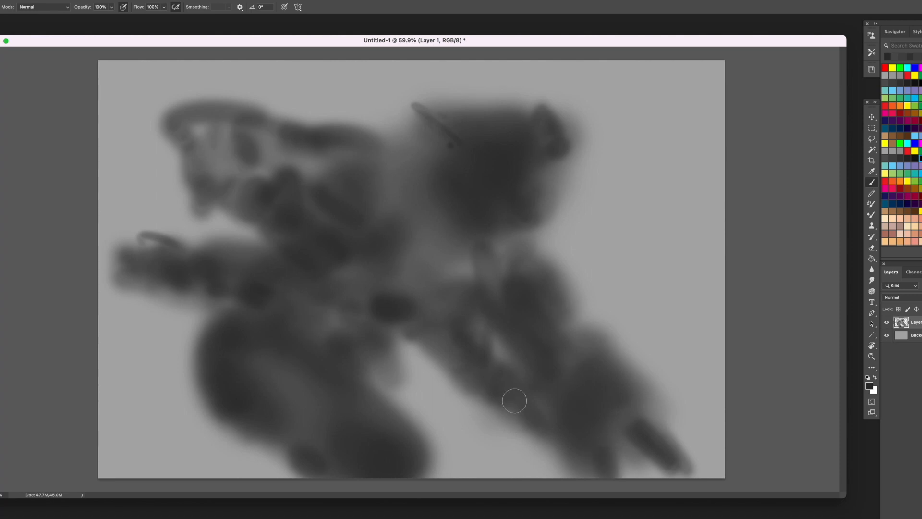
# - Use a smaller brush to darken the torso's joins and upper contour and strengthen the lower ends of both right limbs
pyautogui.moveTo(470, 337)
pyautogui.mouseDown()
pyautogui.moveTo(457, 321)
pyautogui.moveTo(431, 323)
pyautogui.moveTo(441, 275)
pyautogui.mouseUp()
pyautogui.press('[')
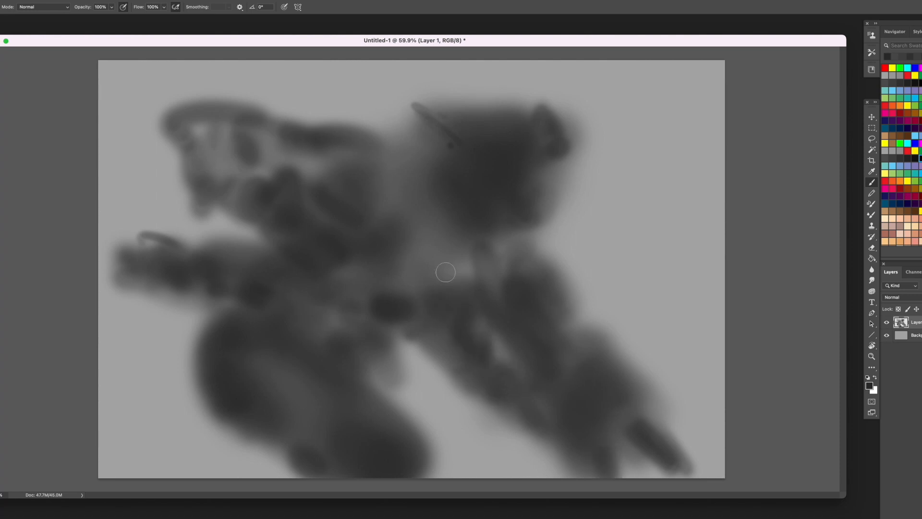
pyautogui.moveTo(475, 250)
pyautogui.mouseDown()
pyautogui.moveTo(438, 277)
pyautogui.moveTo(406, 248)
pyautogui.moveTo(384, 137)
pyautogui.moveTo(366, 133)
pyautogui.mouseUp()
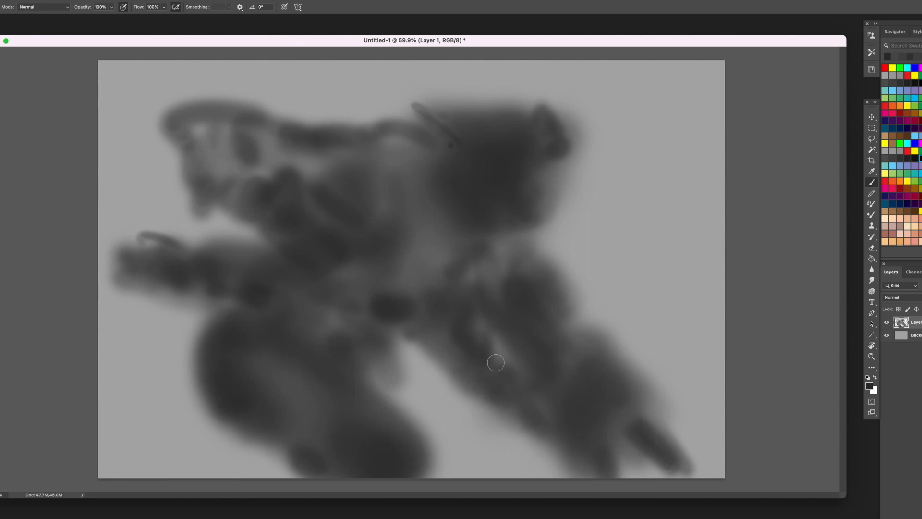
pyautogui.moveTo(503, 406); pyautogui.dragTo(541, 413)
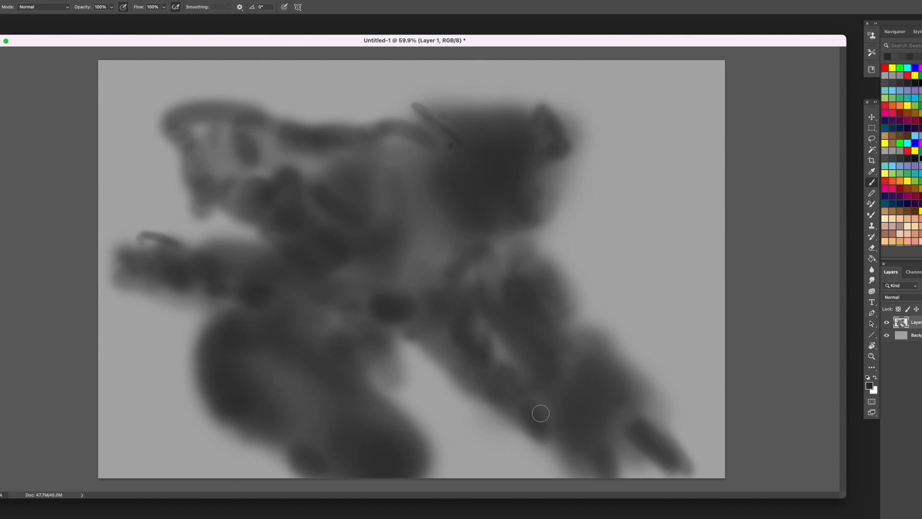
pyautogui.moveTo(602, 428)
pyautogui.mouseDown()
pyautogui.moveTo(587, 457)
pyautogui.moveTo(567, 469)
pyautogui.mouseUp()
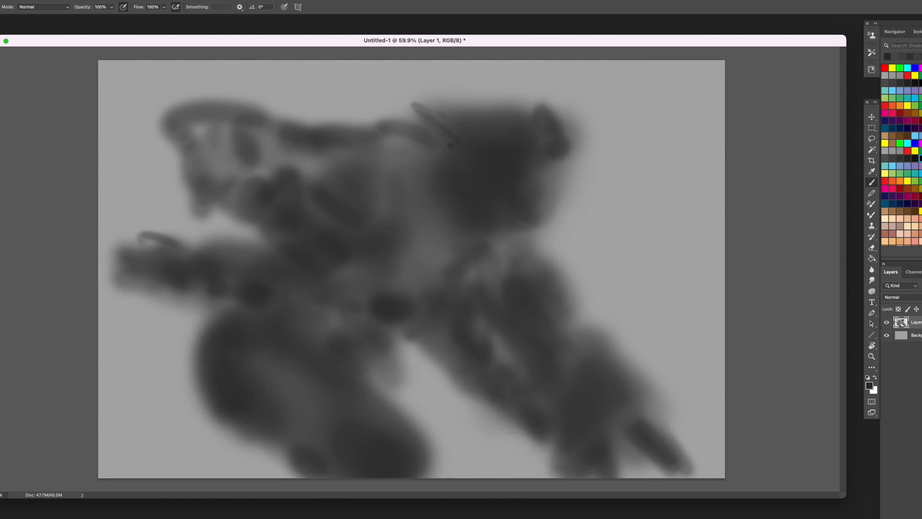
pyautogui.moveTo(491, 392); pyautogui.dragTo(509, 424)
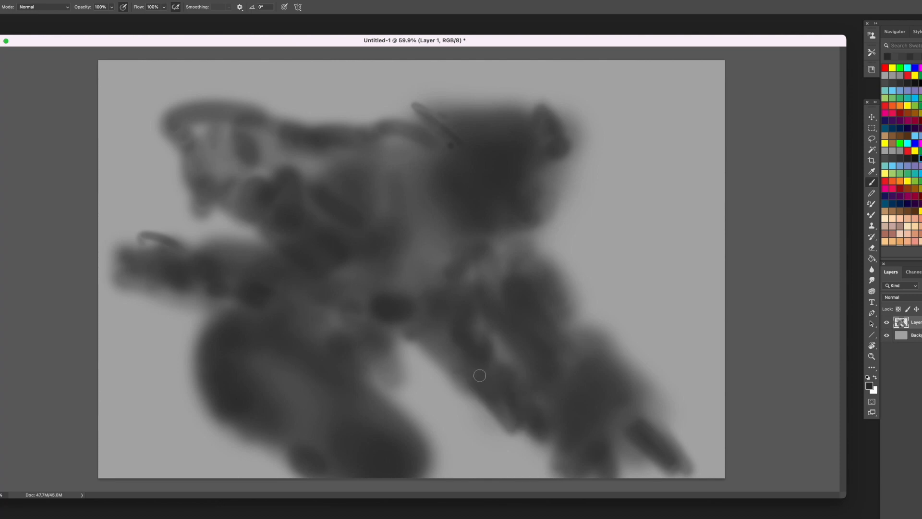
pyautogui.moveTo(550, 462)
pyautogui.mouseDown()
pyautogui.moveTo(576, 448)
pyautogui.moveTo(606, 466)
pyautogui.mouseUp()
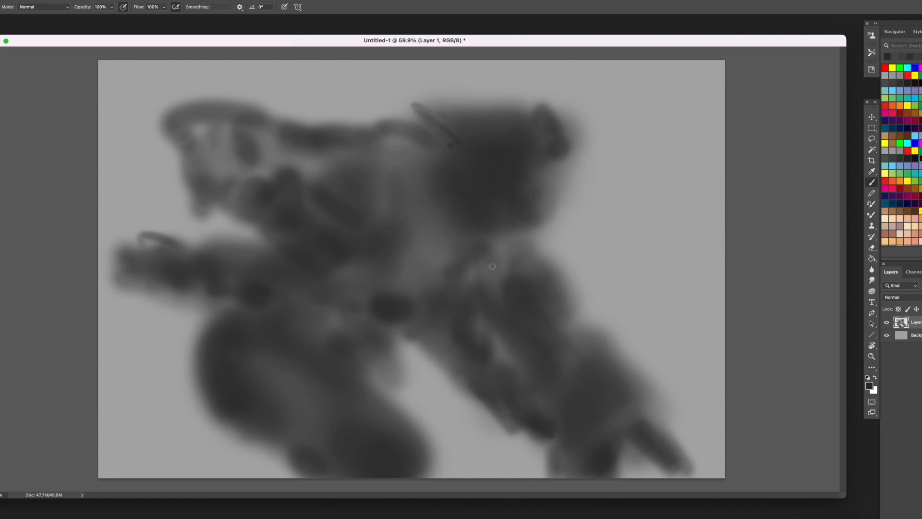
# - Trim the right leg's outer edge, including the spike at its base, by deleting lasso selections
pyautogui.press('l')
pyautogui.moveTo(634, 358); pyautogui.dragTo(636, 409)
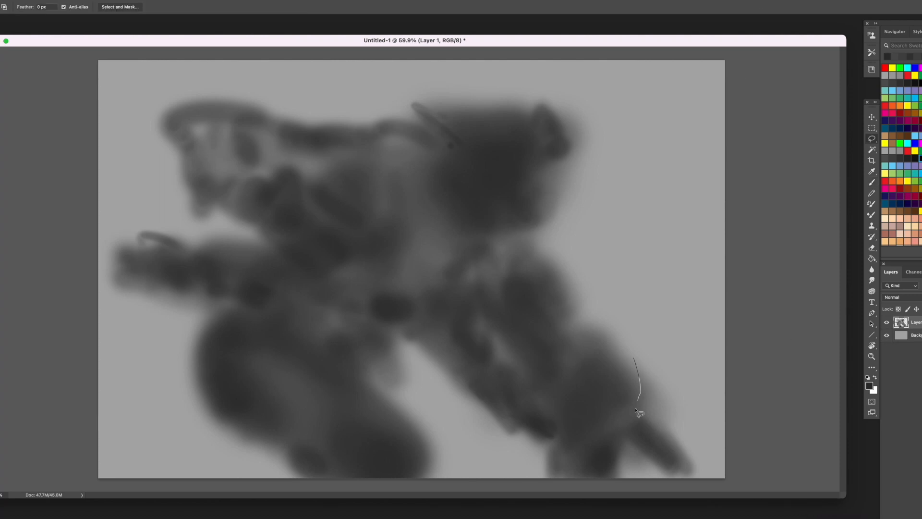
pyautogui.moveTo(627, 464); pyautogui.dragTo(626, 465)
pyautogui.press('Delete')
pyautogui.hotkey('ctrl', 'd')
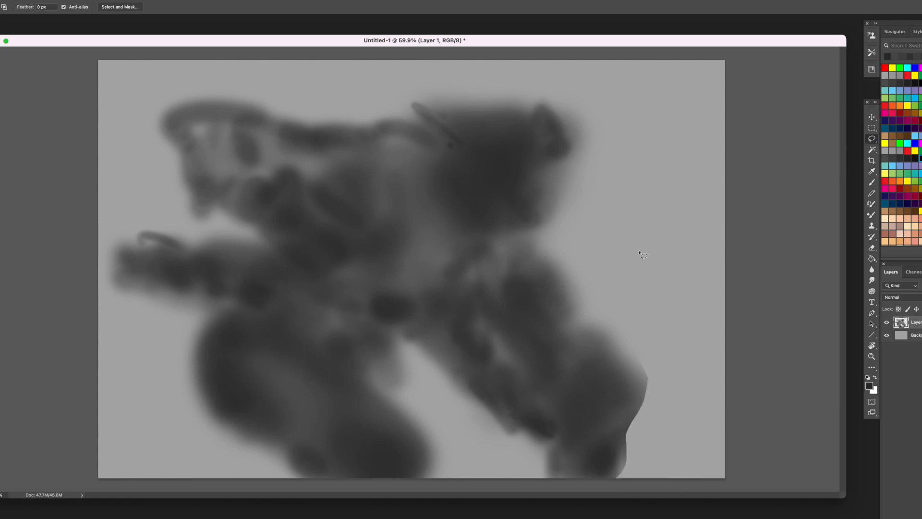
pyautogui.moveTo(631, 339); pyautogui.dragTo(627, 439)
pyautogui.press('Delete')
pyautogui.hotkey('ctrl', 'd')
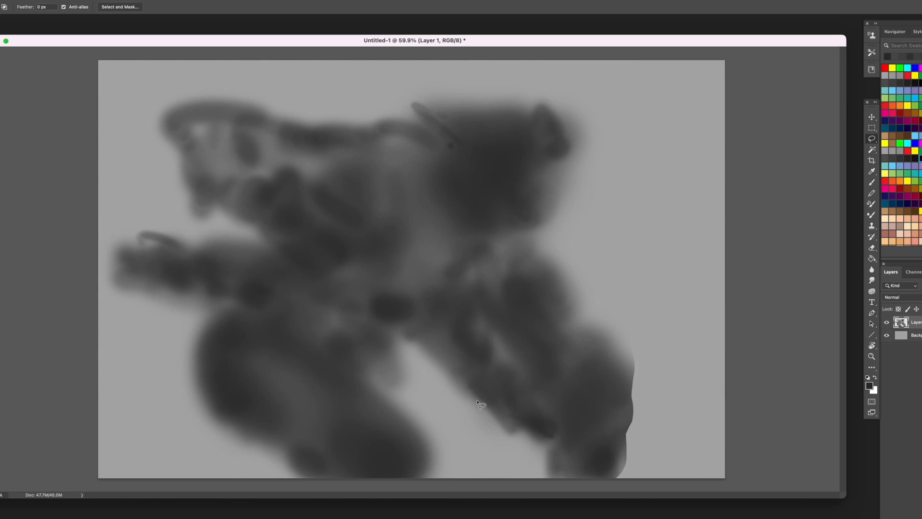
# - Cut a wedge-shaped gap between the two right limbs by deleting a lasso selection
pyautogui.moveTo(519, 369); pyautogui.dragTo(500, 348)
pyautogui.press('Delete')
pyautogui.hotkey('ctrl', 'd')
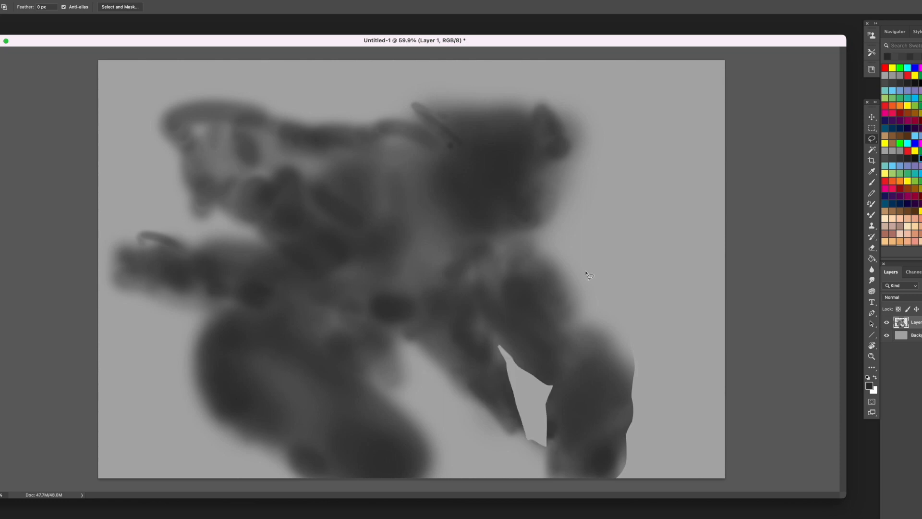
# - Erase around the inner right limb and repaint it as a narrower form reaching toward the canvas's bottom
pyautogui.press('e')
pyautogui.moveTo(522, 378)
pyautogui.mouseDown()
pyautogui.moveTo(541, 390)
pyautogui.moveTo(528, 421)
pyautogui.moveTo(517, 386)
pyautogui.moveTo(462, 373)
pyautogui.moveTo(430, 351)
pyautogui.moveTo(440, 357)
pyautogui.moveTo(453, 344)
pyautogui.moveTo(503, 417)
pyautogui.moveTo(510, 387)
pyautogui.moveTo(480, 468)
pyautogui.mouseUp()
pyautogui.press('b')
pyautogui.moveTo(522, 439)
pyautogui.mouseDown()
pyautogui.moveTo(430, 336)
pyautogui.moveTo(459, 364)
pyautogui.moveTo(441, 342)
pyautogui.moveTo(460, 335)
pyautogui.moveTo(504, 375)
pyautogui.moveTo(478, 379)
pyautogui.moveTo(521, 389)
pyautogui.moveTo(544, 444)
pyautogui.mouseUp()
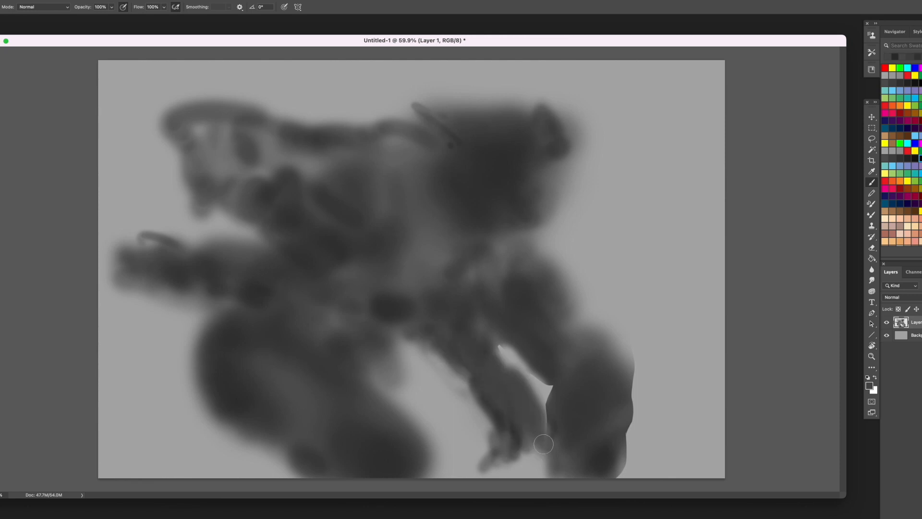
# - Trim the inner limb's underside to a clean tapering edge by deleting a lasso selection
pyautogui.press('l')
pyautogui.moveTo(487, 491); pyautogui.dragTo(456, 482)
pyautogui.press('Delete')
pyautogui.press('super+d')
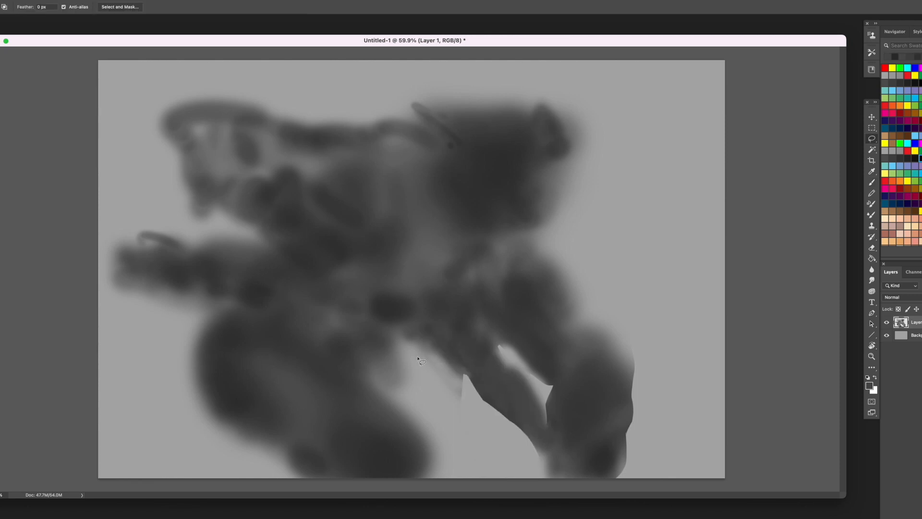
# - Paint over the seam between the right limbs and build out the leg's outer contour from hip to knee
pyautogui.press('b')
pyautogui.moveTo(546, 374); pyautogui.dragTo(552, 425)
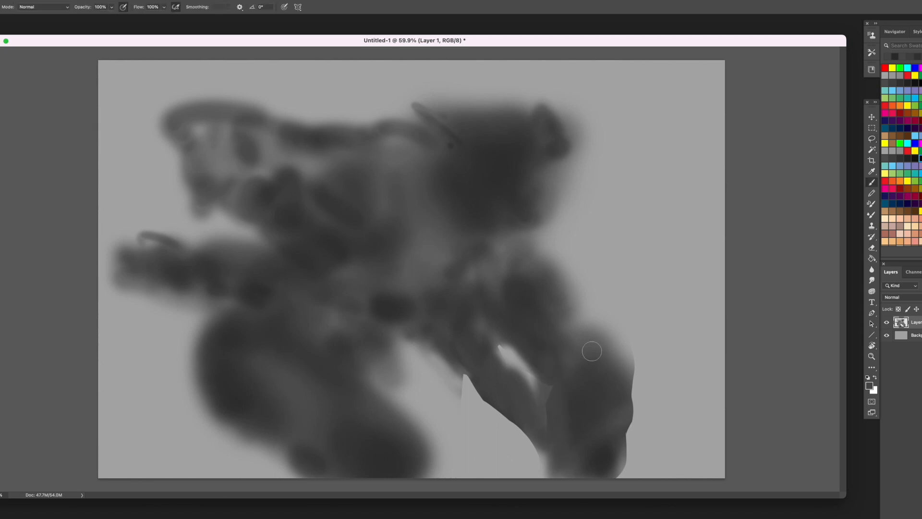
pyautogui.moveTo(571, 311)
pyautogui.mouseDown()
pyautogui.moveTo(555, 273)
pyautogui.moveTo(550, 240)
pyautogui.mouseUp()
pyautogui.moveTo(601, 339); pyautogui.dragTo(563, 269)
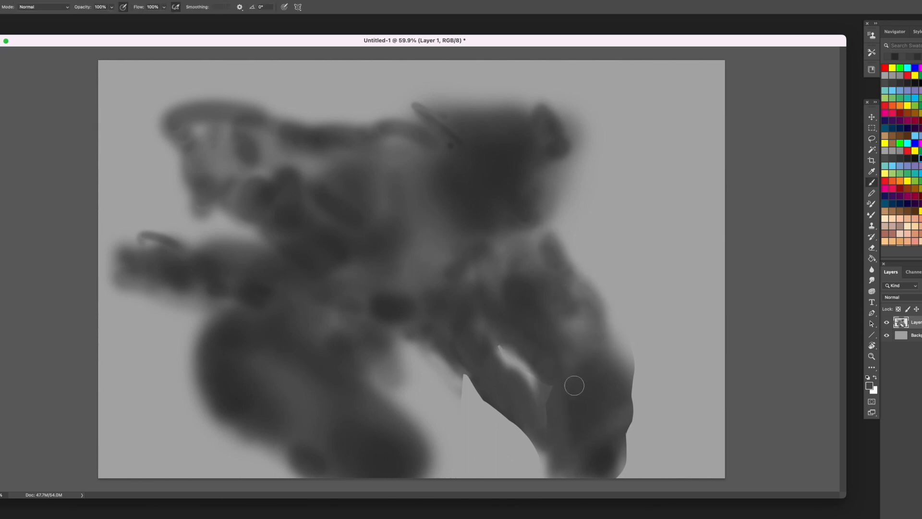
# - Shave the lower right leg's outer edge by deleting a narrow lasso selection
pyautogui.press('l')
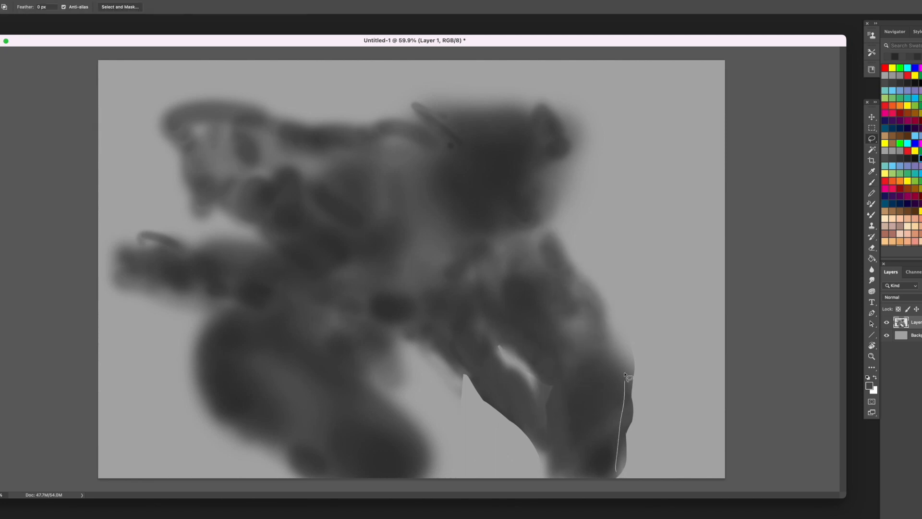
pyautogui.moveTo(625, 373); pyautogui.dragTo(625, 475)
pyautogui.press('Delete')
pyautogui.hotkey('ctrl', 'd')
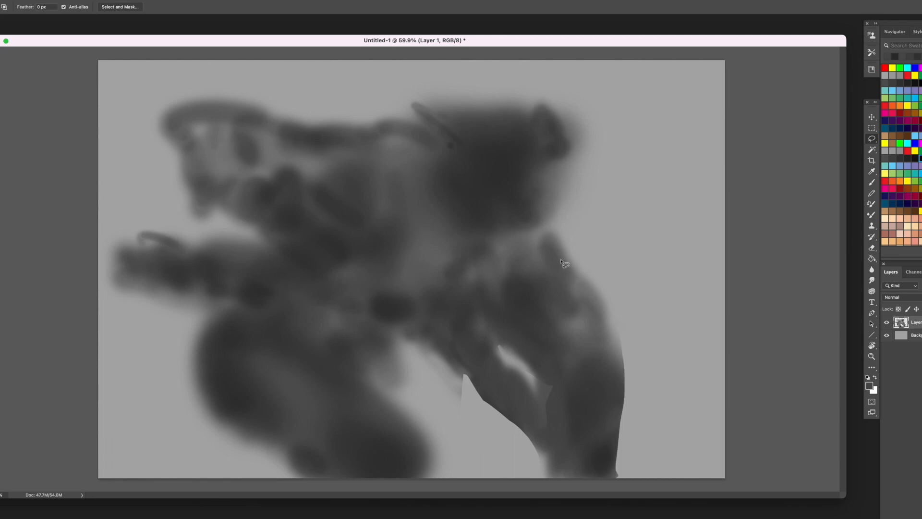
# - Erase along the right leg's outer contour to taper it and open up the gap between the two limbs
pyautogui.press('e')
pyautogui.moveTo(561, 261)
pyautogui.mouseDown()
pyautogui.moveTo(620, 358)
pyautogui.moveTo(606, 481)
pyautogui.mouseUp()
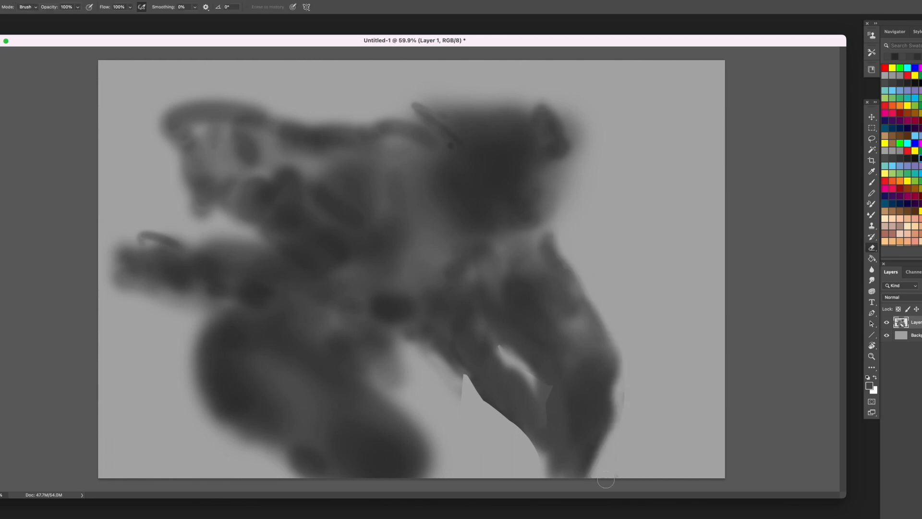
pyautogui.moveTo(504, 339)
pyautogui.mouseDown()
pyautogui.moveTo(550, 376)
pyautogui.moveTo(543, 372)
pyautogui.mouseUp()
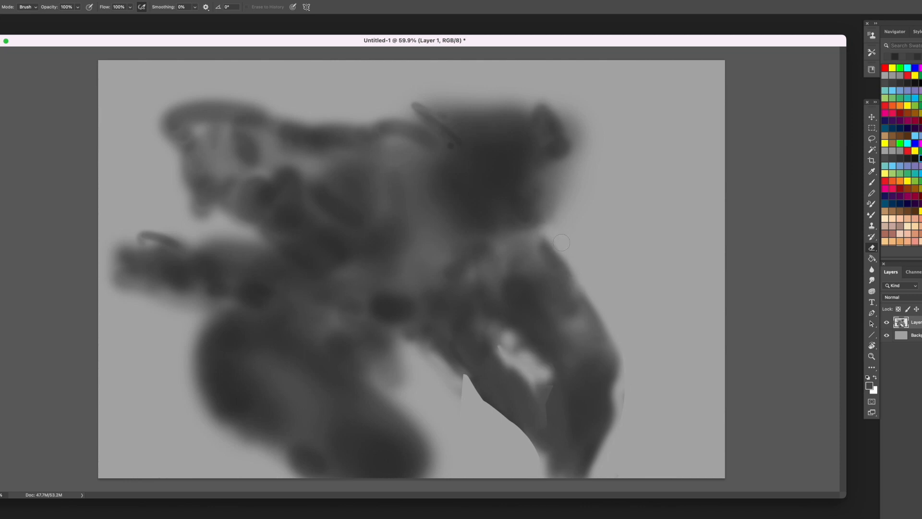
pyautogui.moveTo(562, 242); pyautogui.dragTo(620, 313)
pyautogui.moveTo(510, 388)
pyautogui.mouseDown()
pyautogui.moveTo(504, 339)
pyautogui.moveTo(552, 438)
pyautogui.mouseUp()
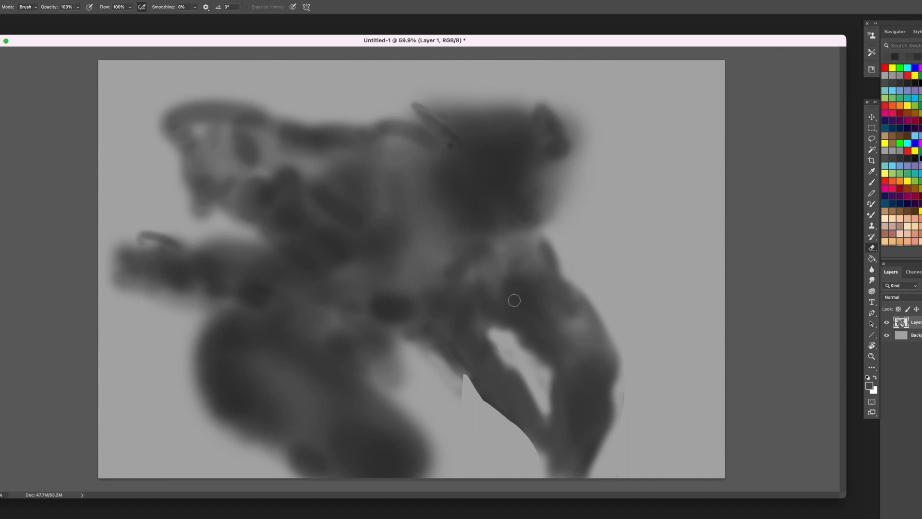
# - Repaint the limb edges around the gap and erase the soft haze beneath the belly
pyautogui.press('b')
pyautogui.moveTo(510, 321)
pyautogui.mouseDown()
pyautogui.moveTo(473, 313)
pyautogui.moveTo(560, 379)
pyautogui.moveTo(558, 468)
pyautogui.mouseUp()
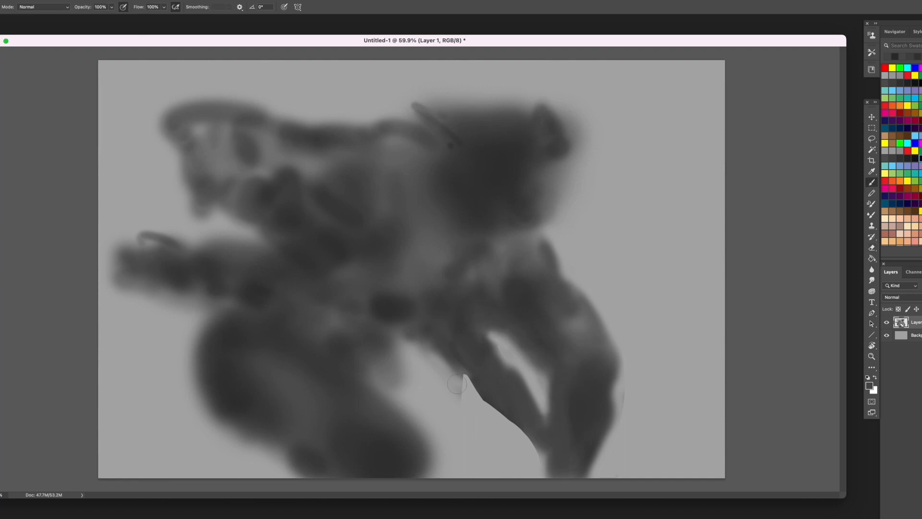
pyautogui.press('e')
pyautogui.moveTo(457, 385)
pyautogui.mouseDown()
pyautogui.moveTo(446, 367)
pyautogui.moveTo(390, 346)
pyautogui.moveTo(461, 386)
pyautogui.mouseUp()
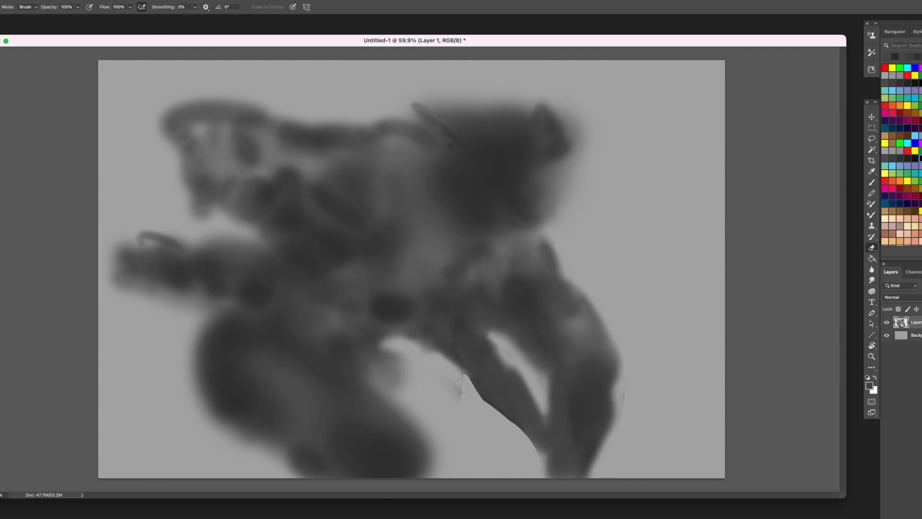
pyautogui.moveTo(406, 389)
pyautogui.mouseDown()
pyautogui.moveTo(351, 355)
pyautogui.moveTo(387, 358)
pyautogui.moveTo(365, 349)
pyautogui.moveTo(397, 365)
pyautogui.mouseUp()
# - Choose black as the painting colour and brush a short dark accent between the torso and the thigh form
pyautogui.press('b')
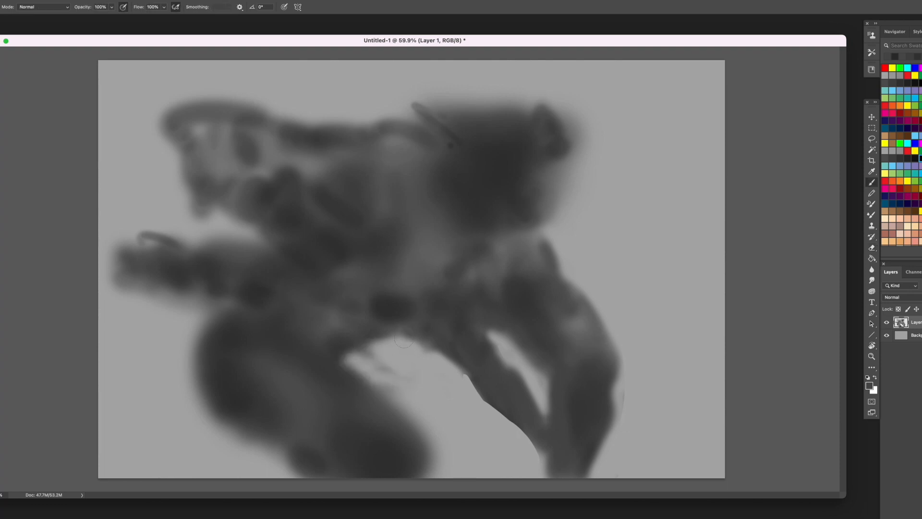
pyautogui.click(919, 159)
pyautogui.moveTo(334, 336)
pyautogui.mouseDown()
pyautogui.moveTo(323, 348)
pyautogui.moveTo(295, 334)
pyautogui.mouseUp()
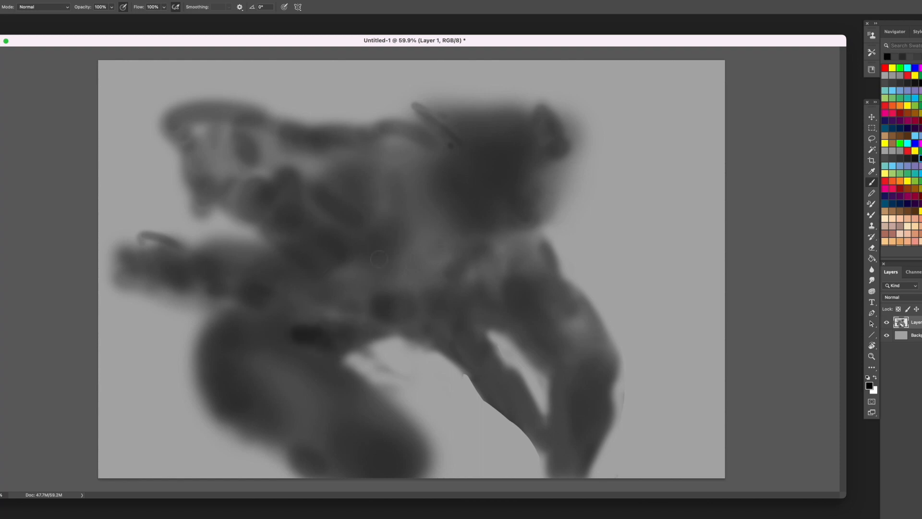
# - Enlarge the brush and darken the middle of the torso with sampled dark greys
pyautogui.press(']')
pyautogui.press(']')
pyautogui.press(']')
pyautogui.press(']')
pyautogui.press(']')
pyautogui.moveTo(377, 207)
pyautogui.mouseDown()
pyautogui.moveTo(372, 241)
pyautogui.moveTo(385, 264)
pyautogui.mouseUp()
pyautogui.keyDown('alt'); pyautogui.click(416, 205); pyautogui.keyUp('alt')
pyautogui.moveTo(414, 204); pyautogui.dragTo(376, 271)
pyautogui.keyDown('alt'); pyautogui.click(375, 253); pyautogui.keyUp('alt')
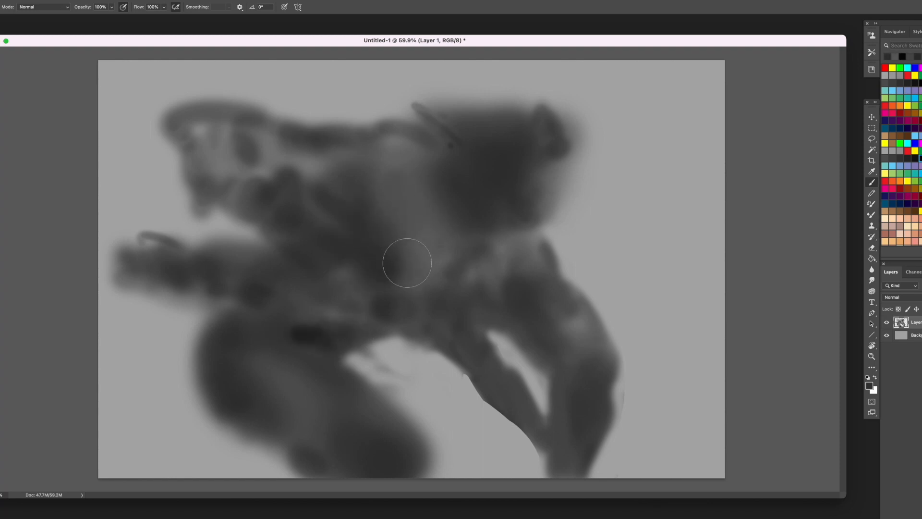
# - Fill the lighter areas of the torso, upper mass and hip with broad strokes of sampled dark greys
pyautogui.keyDown('alt'); pyautogui.click(407, 259); pyautogui.keyUp('alt')
pyautogui.moveTo(408, 241)
pyautogui.mouseDown()
pyautogui.moveTo(403, 183)
pyautogui.moveTo(352, 136)
pyautogui.moveTo(429, 237)
pyautogui.mouseUp()
pyautogui.keyDown('alt'); pyautogui.click(469, 270); pyautogui.keyUp('alt')
pyautogui.moveTo(473, 257)
pyautogui.mouseDown()
pyautogui.moveTo(463, 271)
pyautogui.moveTo(486, 282)
pyautogui.moveTo(434, 275)
pyautogui.mouseUp()
pyautogui.keyDown('alt'); pyautogui.click(475, 204); pyautogui.keyUp('alt')
pyautogui.moveTo(464, 198); pyautogui.dragTo(448, 190)
pyautogui.keyDown('alt'); pyautogui.click(532, 177); pyautogui.keyUp('alt')
pyautogui.moveTo(548, 185)
pyautogui.mouseDown()
pyautogui.moveTo(549, 198)
pyautogui.moveTo(576, 165)
pyautogui.mouseUp()
pyautogui.moveTo(510, 113); pyautogui.dragTo(509, 118)
pyautogui.keyDown('alt'); pyautogui.click(514, 308); pyautogui.keyUp('alt')
pyautogui.moveTo(509, 310); pyautogui.dragTo(469, 267)
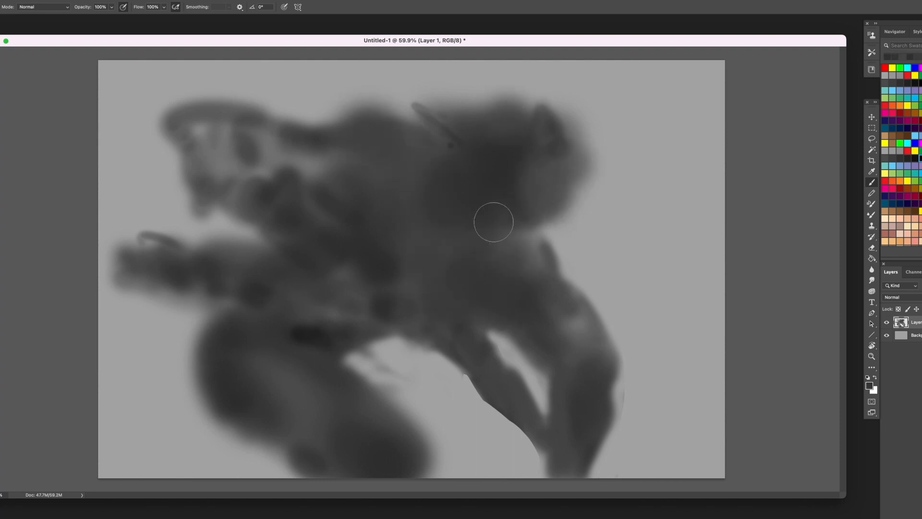
# - Shrink the brush and darken the junction between the upper mass and the right-hand limb
pyautogui.press('[')
pyautogui.press('[')
pyautogui.press('[')
pyautogui.moveTo(531, 233); pyautogui.dragTo(537, 261)
# - Enlarge the brush, fill the upper-left form and the arm below it with sampled greys, and add a soft leg shape at the lower-left
pyautogui.press(']')
pyautogui.press(']')
pyautogui.press(']')
pyautogui.keyDown('alt'); pyautogui.click(340, 155); pyautogui.keyUp('alt')
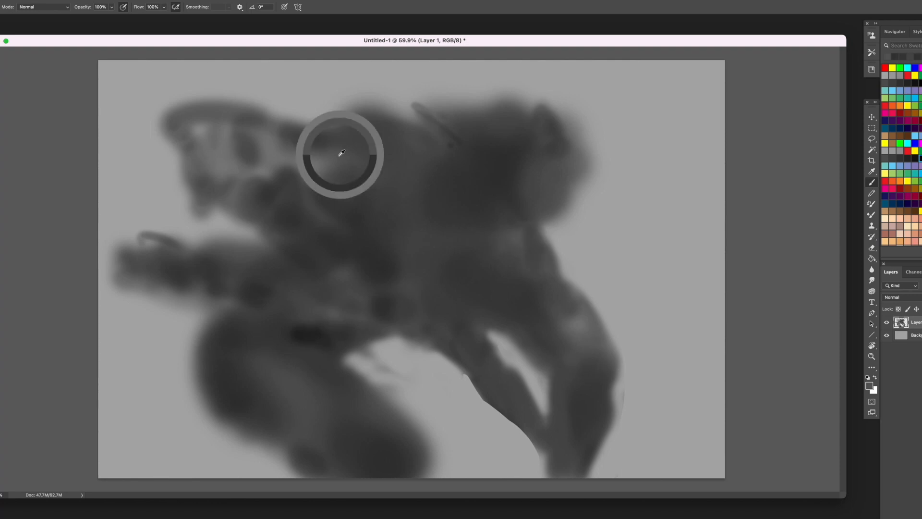
pyautogui.moveTo(332, 150); pyautogui.dragTo(269, 139)
pyautogui.keyDown('alt'); pyautogui.click(259, 188); pyautogui.keyUp('alt')
pyautogui.moveTo(240, 168); pyautogui.dragTo(203, 169)
pyautogui.moveTo(219, 282); pyautogui.dragTo(149, 260)
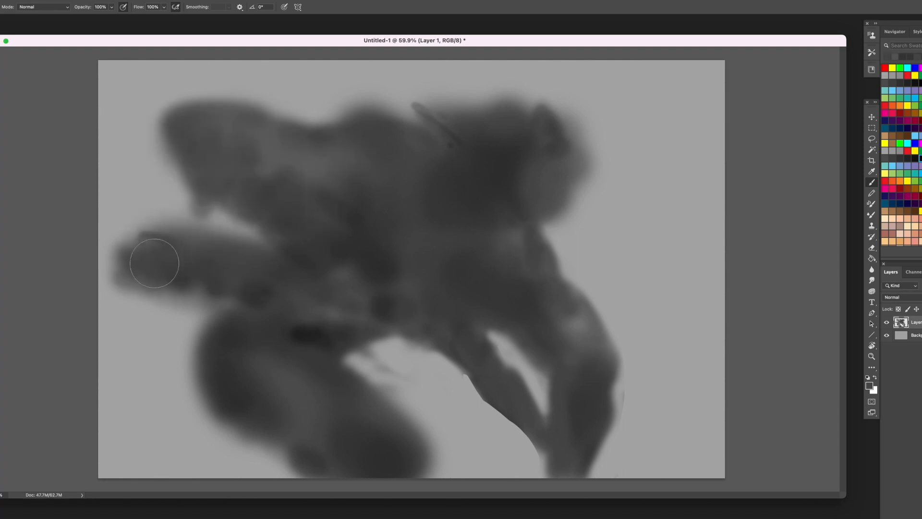
pyautogui.moveTo(235, 406); pyautogui.dragTo(165, 465)
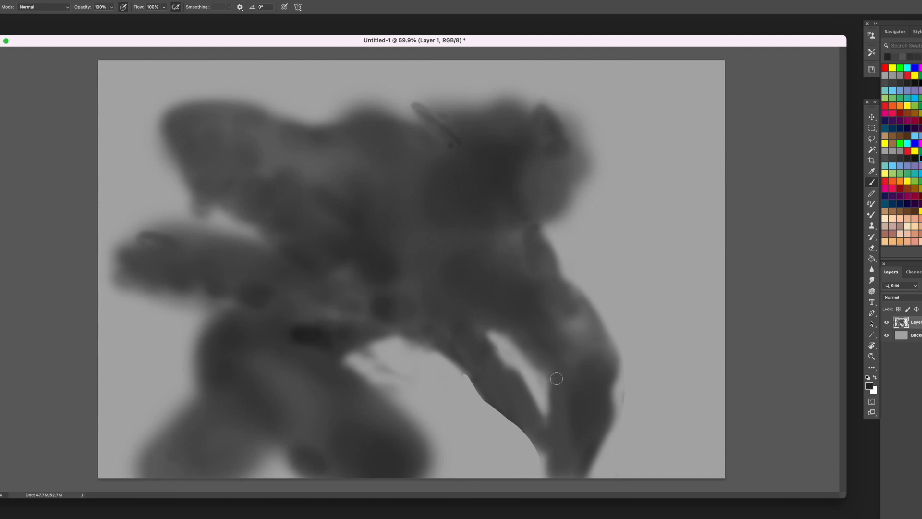
# - Erase the two thin limbs under the torso and brush in a thick leg reaching diagonally toward the canvas's lower-right corner
pyautogui.moveTo(530, 406)
pyautogui.mouseDown()
pyautogui.moveTo(562, 434)
pyautogui.moveTo(504, 383)
pyautogui.mouseUp()
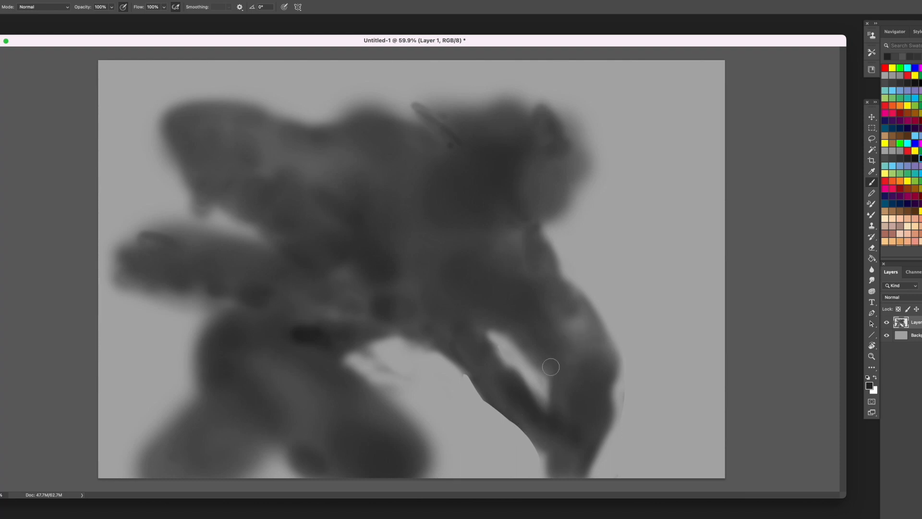
pyautogui.press('e')
pyautogui.moveTo(539, 368)
pyautogui.mouseDown()
pyautogui.moveTo(603, 414)
pyautogui.moveTo(601, 454)
pyautogui.mouseUp()
pyautogui.moveTo(534, 459); pyautogui.dragTo(583, 485)
pyautogui.moveTo(601, 332)
pyautogui.mouseDown()
pyautogui.moveTo(618, 380)
pyautogui.moveTo(552, 418)
pyautogui.moveTo(481, 370)
pyautogui.moveTo(495, 391)
pyautogui.mouseUp()
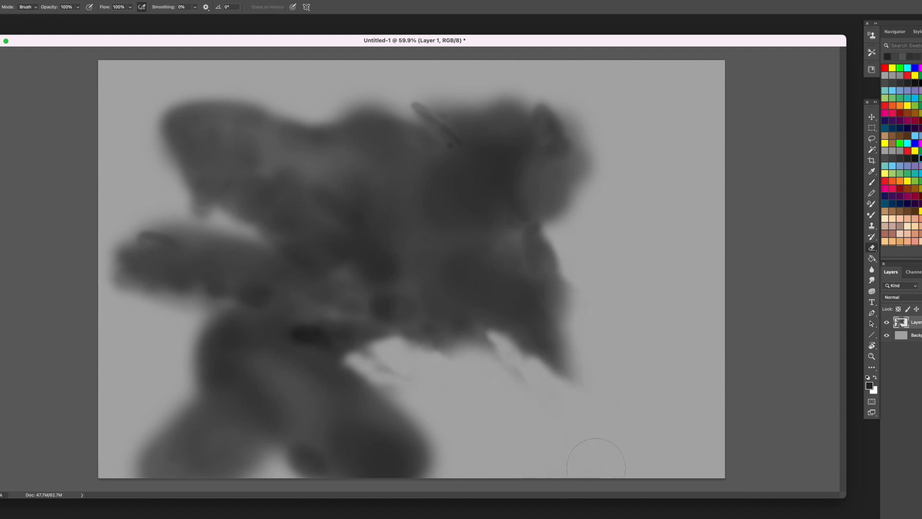
pyautogui.press('b')
pyautogui.moveTo(539, 304)
pyautogui.mouseDown()
pyautogui.moveTo(572, 323)
pyautogui.moveTo(625, 379)
pyautogui.moveTo(603, 392)
pyautogui.moveTo(536, 313)
pyautogui.moveTo(600, 330)
pyautogui.mouseUp()
# - Scale the painted layer down to 90.52% and reposition the creature slightly left on the canvas
pyautogui.hotkey('ctrl', 't')
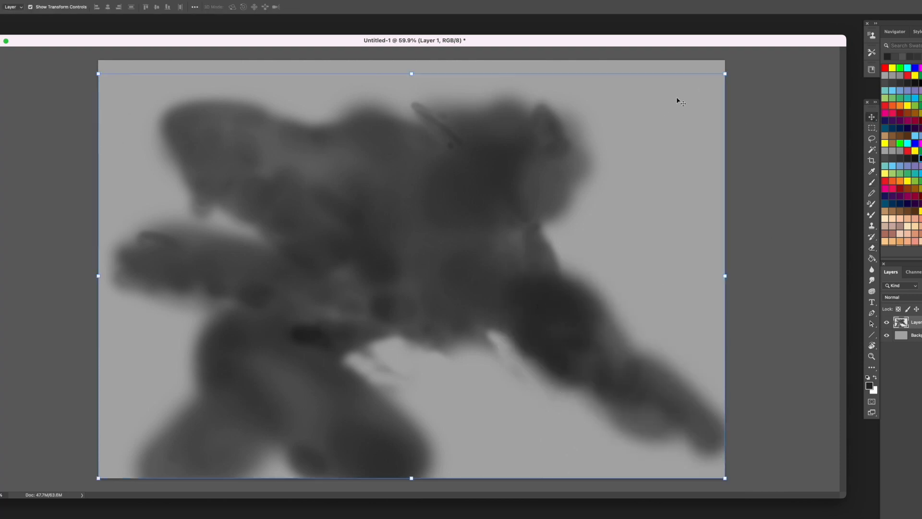
pyautogui.moveTo(725, 60); pyautogui.dragTo(679, 103)
pyautogui.moveTo(468, 174); pyautogui.dragTo(458, 169)
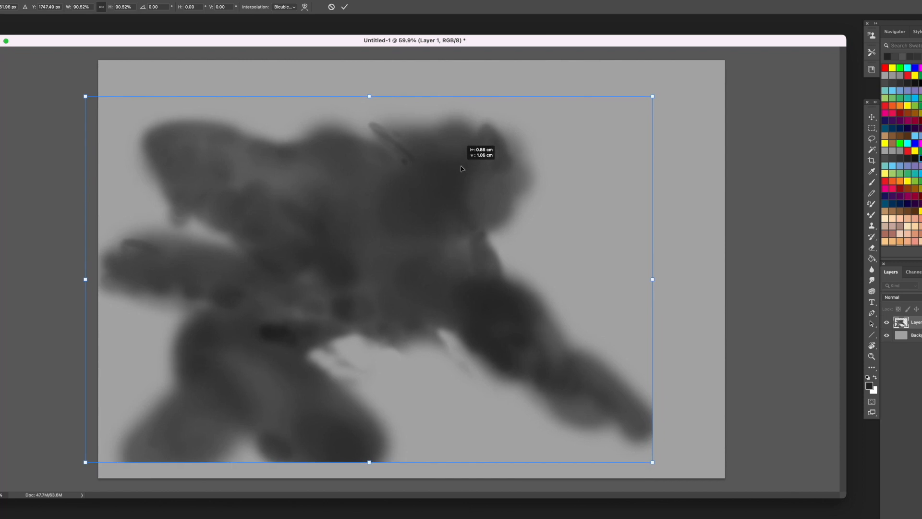
pyautogui.press('Return')
# - Extend the cut-off legs to the canvas's bottom edge with sampled dark greys
pyautogui.moveTo(669, 422)
pyautogui.mouseDown()
pyautogui.moveTo(647, 439)
pyautogui.moveTo(654, 449)
pyautogui.moveTo(684, 444)
pyautogui.moveTo(669, 471)
pyautogui.mouseUp()
pyautogui.moveTo(368, 456)
pyautogui.mouseDown()
pyautogui.moveTo(383, 458)
pyautogui.moveTo(315, 472)
pyautogui.mouseUp()
pyautogui.moveTo(207, 466)
pyautogui.mouseDown()
pyautogui.moveTo(160, 451)
pyautogui.moveTo(137, 461)
pyautogui.mouseUp()
pyautogui.keyDown('alt'); pyautogui.click(213, 449); pyautogui.keyUp('alt')
pyautogui.moveTo(207, 445); pyautogui.dragTo(163, 450)
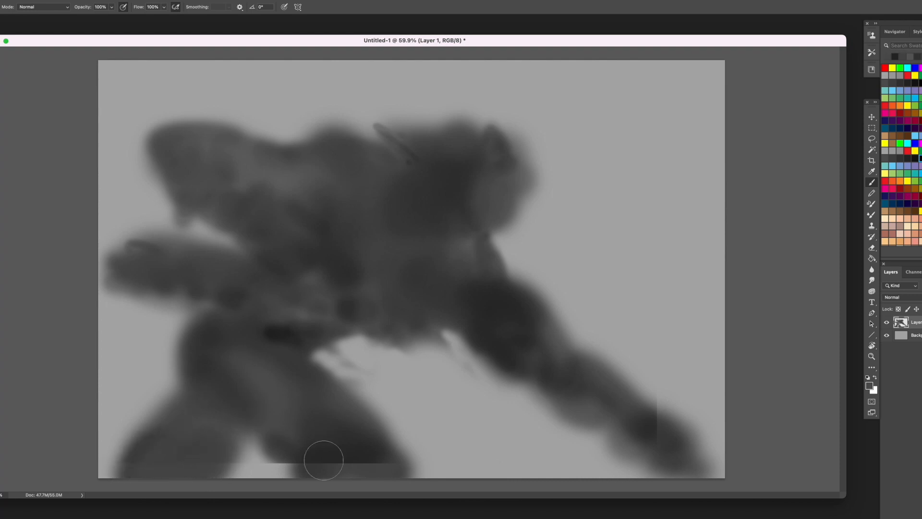
pyautogui.keyDown('alt'); pyautogui.click(324, 460); pyautogui.keyUp('alt')
pyautogui.moveTo(324, 460); pyautogui.dragTo(287, 458)
# - Paint an arm hanging beneath the torso with a smaller brush and erase the haze between it and the right leg
pyautogui.keyDown('alt'); pyautogui.click(290, 327); pyautogui.keyUp('alt')
pyautogui.press('[')
pyautogui.press('[')
pyautogui.press('[')
pyautogui.press('[')
pyautogui.press('[')
pyautogui.moveTo(457, 317)
pyautogui.mouseDown()
pyautogui.moveTo(496, 337)
pyautogui.moveTo(400, 319)
pyautogui.moveTo(423, 404)
pyautogui.moveTo(422, 345)
pyautogui.moveTo(431, 406)
pyautogui.moveTo(452, 404)
pyautogui.moveTo(438, 383)
pyautogui.moveTo(391, 404)
pyautogui.moveTo(399, 385)
pyautogui.moveTo(433, 392)
pyautogui.mouseUp()
pyautogui.keyDown('alt'); pyautogui.click(418, 330); pyautogui.keyUp('alt')
pyautogui.press('e')
pyautogui.moveTo(440, 341)
pyautogui.mouseDown()
pyautogui.moveTo(442, 428)
pyautogui.moveTo(414, 432)
pyautogui.moveTo(502, 448)
pyautogui.moveTo(397, 410)
pyautogui.moveTo(399, 418)
pyautogui.moveTo(513, 437)
pyautogui.mouseUp()
# - Shrink the brush and paint a thin curved blade sweeping up to the right across the leg
pyautogui.press('b')
pyautogui.press('[')
pyautogui.press('[')
pyautogui.press('[')
pyautogui.moveTo(682, 369); pyautogui.dragTo(511, 438)
pyautogui.moveTo(598, 417); pyautogui.dragTo(494, 440)
pyautogui.moveTo(603, 418); pyautogui.dragTo(487, 454)
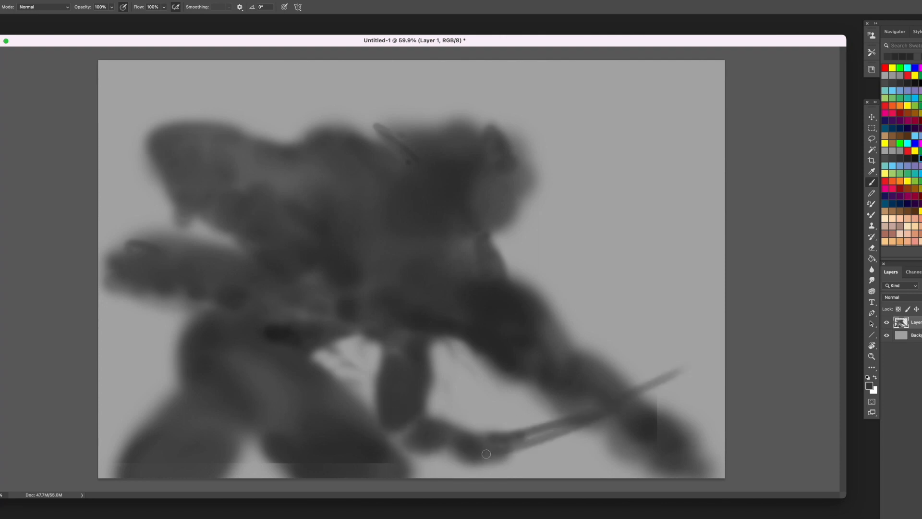
# - Paint the hand gripping the blade, build up the hanging arm, and darken the blade along its length
pyautogui.moveTo(549, 434); pyautogui.dragTo(476, 452)
pyautogui.moveTo(519, 421)
pyautogui.mouseDown()
pyautogui.moveTo(456, 469)
pyautogui.moveTo(418, 453)
pyautogui.moveTo(484, 431)
pyautogui.moveTo(525, 446)
pyautogui.moveTo(521, 414)
pyautogui.moveTo(429, 458)
pyautogui.moveTo(403, 420)
pyautogui.moveTo(407, 397)
pyautogui.mouseUp()
pyautogui.keyDown('alt'); pyautogui.click(446, 447); pyautogui.keyUp('alt')
pyautogui.moveTo(380, 344)
pyautogui.mouseDown()
pyautogui.moveTo(382, 407)
pyautogui.moveTo(419, 332)
pyautogui.mouseUp()
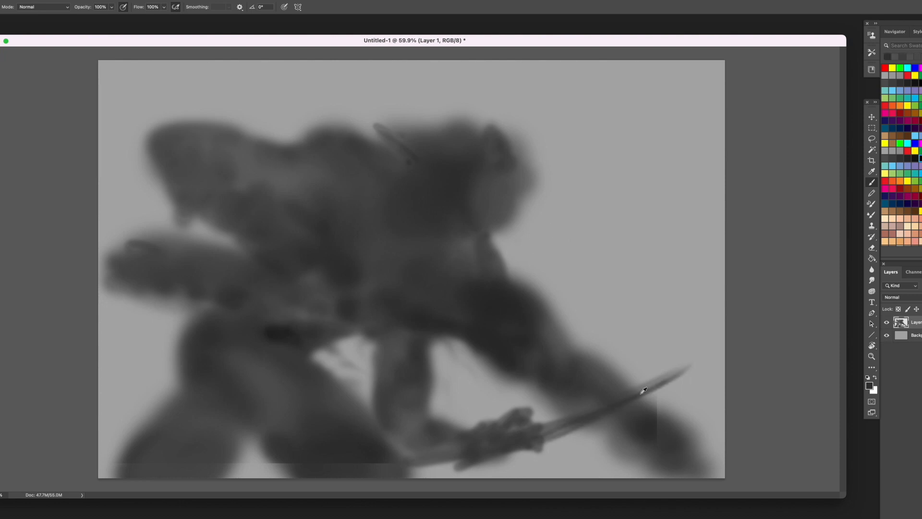
pyautogui.moveTo(671, 379); pyautogui.dragTo(462, 464)
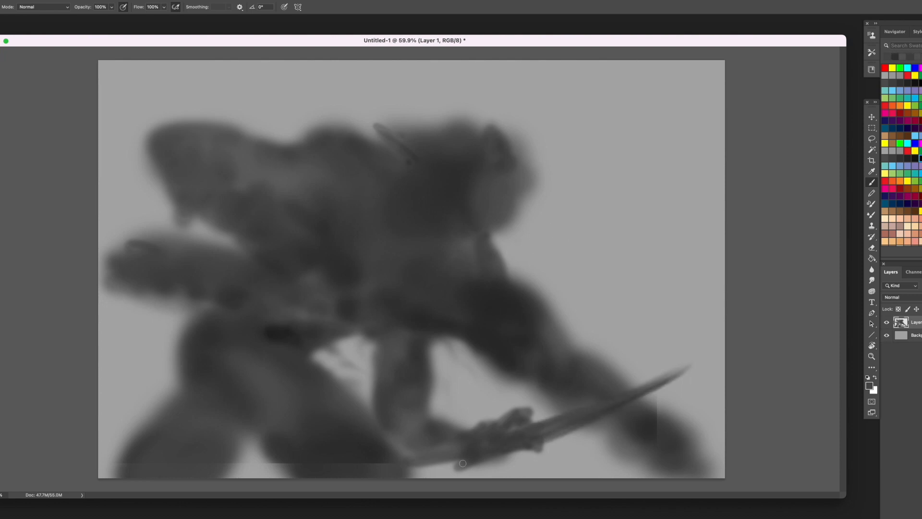
# - Darken the forearm behind the hand and blend the upper arm into the torso's underside
pyautogui.keyDown('alt'); pyautogui.click(510, 368); pyautogui.keyUp('alt')
pyautogui.moveTo(418, 426)
pyautogui.mouseDown()
pyautogui.moveTo(396, 433)
pyautogui.moveTo(407, 420)
pyautogui.moveTo(480, 433)
pyautogui.mouseUp()
pyautogui.keyDown('alt'); pyautogui.click(422, 422); pyautogui.keyUp('alt')
pyautogui.moveTo(384, 365); pyautogui.dragTo(363, 332)
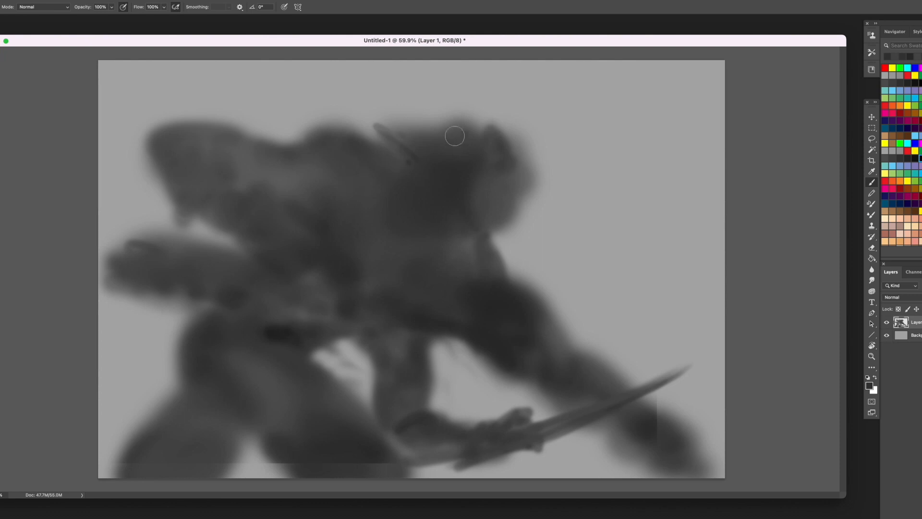
# - Brush dark shadow accents behind and below the head and across the chest with sampled greys
pyautogui.keyDown('alt'); pyautogui.click(518, 309); pyautogui.keyUp('alt')
pyautogui.press('[')
pyautogui.moveTo(398, 196); pyautogui.dragTo(449, 262)
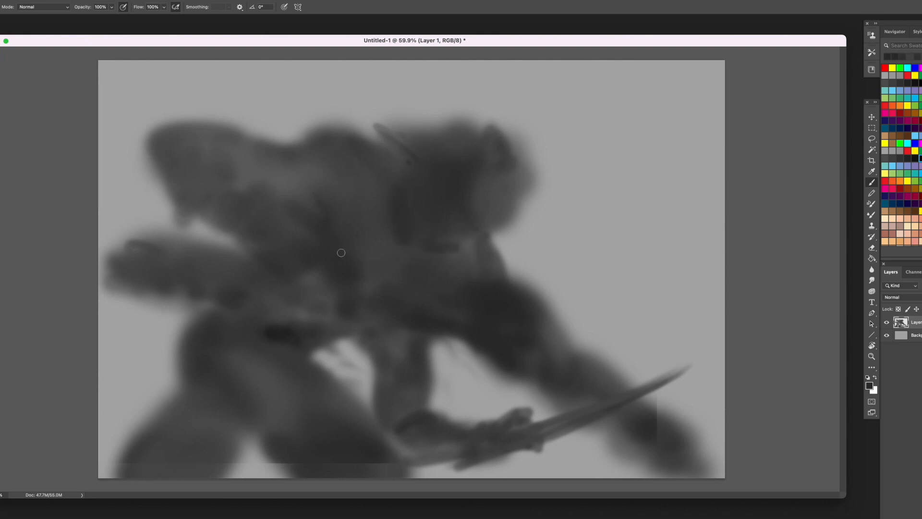
pyautogui.keyDown('alt'); pyautogui.click(334, 198); pyautogui.keyUp('alt')
pyautogui.moveTo(333, 202)
pyautogui.mouseDown()
pyautogui.moveTo(346, 209)
pyautogui.moveTo(296, 186)
pyautogui.mouseUp()
# - Darken the chest and waist with a larger brush and extend the hip outward to the left
pyautogui.press(']')
pyautogui.press(']')
pyautogui.press(']')
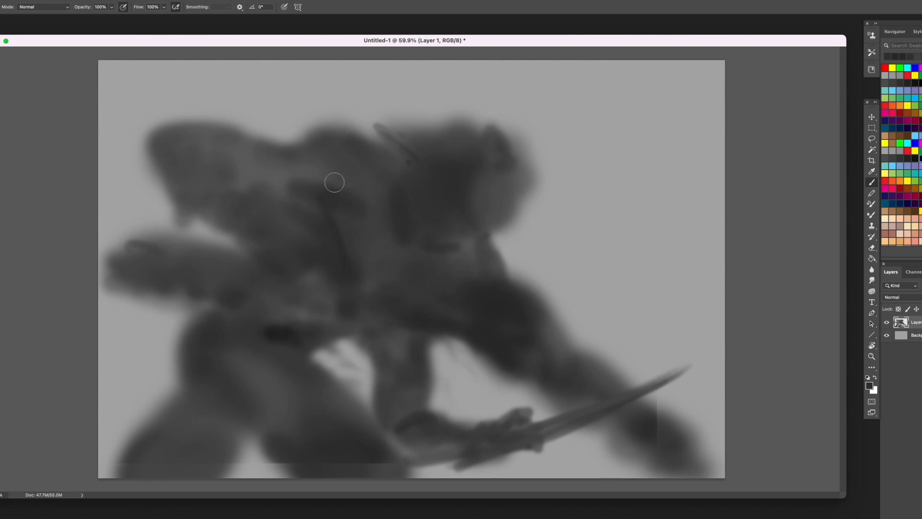
pyautogui.keyDown('alt'); pyautogui.click(346, 183); pyautogui.keyUp('alt')
pyautogui.keyDown('alt'); pyautogui.click(344, 252); pyautogui.keyUp('alt')
pyautogui.moveTo(393, 284)
pyautogui.mouseDown()
pyautogui.moveTo(462, 322)
pyautogui.moveTo(328, 298)
pyautogui.moveTo(298, 335)
pyautogui.moveTo(260, 332)
pyautogui.moveTo(211, 298)
pyautogui.moveTo(188, 328)
pyautogui.moveTo(165, 327)
pyautogui.moveTo(165, 382)
pyautogui.moveTo(193, 404)
pyautogui.moveTo(208, 383)
pyautogui.moveTo(203, 352)
pyautogui.moveTo(181, 327)
pyautogui.mouseUp()
pyautogui.keyDown('alt'); pyautogui.click(288, 333); pyautogui.keyUp('alt')
pyautogui.keyDown('alt'); pyautogui.click(208, 383); pyautogui.keyUp('alt')
# - Enlarge the brush and fill the left thigh with broad strokes of sampled greys
pyautogui.press(']')
pyautogui.keyDown('alt'); pyautogui.click(251, 347); pyautogui.keyUp('alt')
pyautogui.press(']')
pyautogui.moveTo(228, 380); pyautogui.dragTo(240, 391)
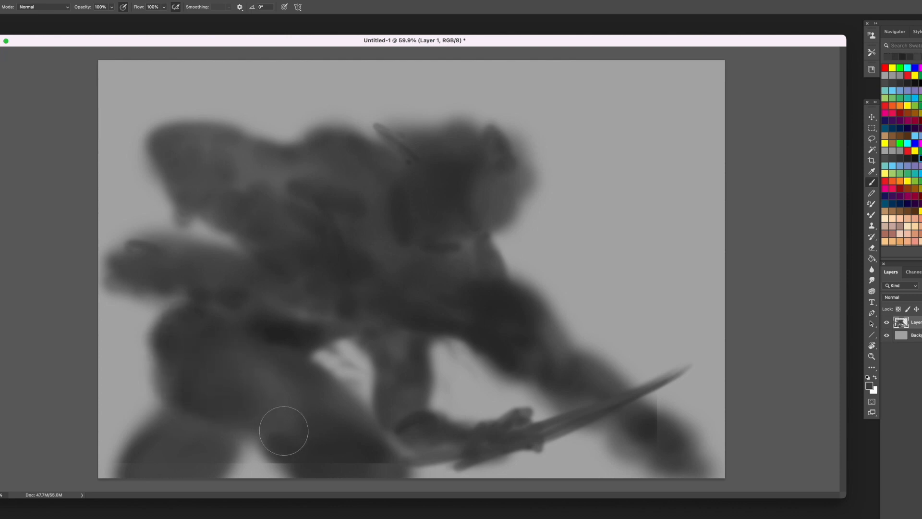
pyautogui.moveTo(284, 431)
pyautogui.mouseDown()
pyautogui.moveTo(174, 369)
pyautogui.moveTo(186, 387)
pyautogui.mouseUp()
pyautogui.keyDown('alt'); pyautogui.click(280, 334); pyautogui.keyUp('alt')
# - Reshape the head by building up its front and top edges with sampled dark greys
pyautogui.press('[')
pyautogui.press('[')
pyautogui.press('[')
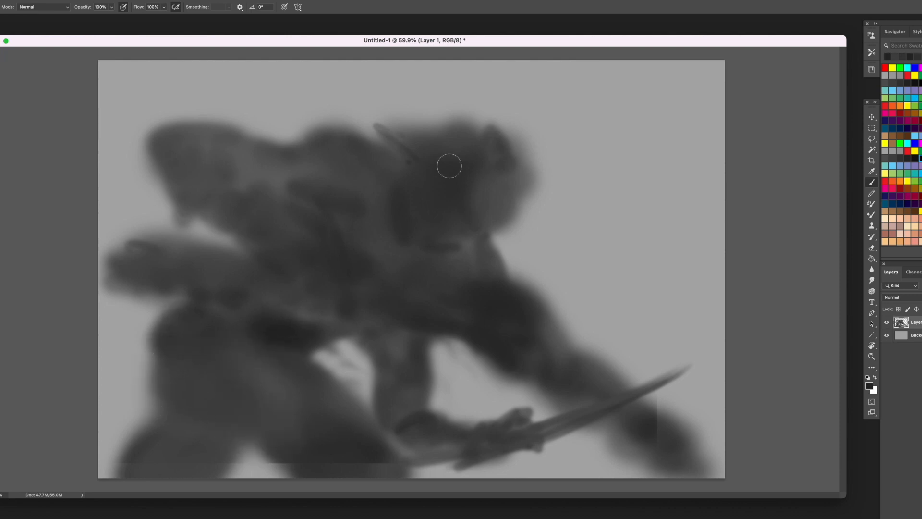
pyautogui.moveTo(532, 182); pyautogui.dragTo(530, 202)
pyautogui.moveTo(498, 152)
pyautogui.mouseDown()
pyautogui.moveTo(508, 168)
pyautogui.moveTo(535, 175)
pyautogui.moveTo(495, 215)
pyautogui.moveTo(518, 234)
pyautogui.mouseUp()
pyautogui.keyDown('alt'); pyautogui.click(525, 193); pyautogui.keyUp('alt')
pyautogui.press(']')
pyautogui.press(']')
pyautogui.keyDown('alt'); pyautogui.click(459, 217); pyautogui.keyUp('alt')
pyautogui.keyDown('alt'); pyautogui.click(502, 169); pyautogui.keyUp('alt')
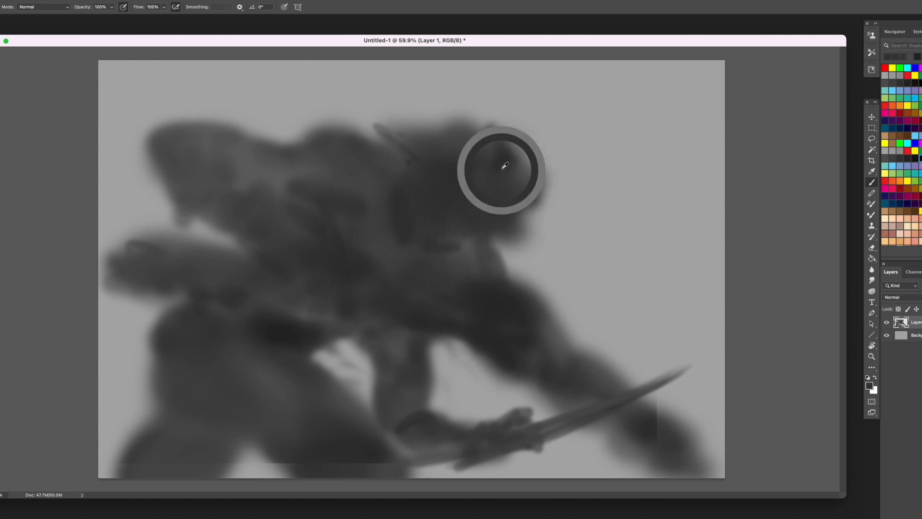
pyautogui.moveTo(533, 169); pyautogui.dragTo(523, 150)
pyautogui.moveTo(398, 117); pyautogui.dragTo(438, 115)
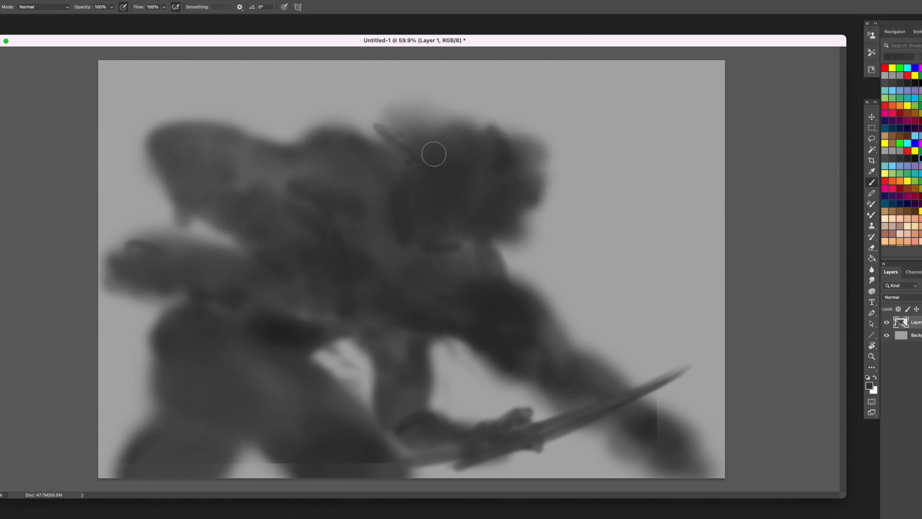
# - Add small dark accents at the back of the head, on the shoulder and along the belly's lower edge
pyautogui.moveTo(434, 153)
pyautogui.mouseDown()
pyautogui.moveTo(423, 130)
pyautogui.moveTo(445, 144)
pyautogui.mouseUp()
pyautogui.keyDown('alt'); pyautogui.click(415, 233); pyautogui.keyUp('alt')
pyautogui.moveTo(443, 249); pyautogui.dragTo(471, 259)
pyautogui.keyDown('alt'); pyautogui.click(505, 302); pyautogui.keyUp('alt')
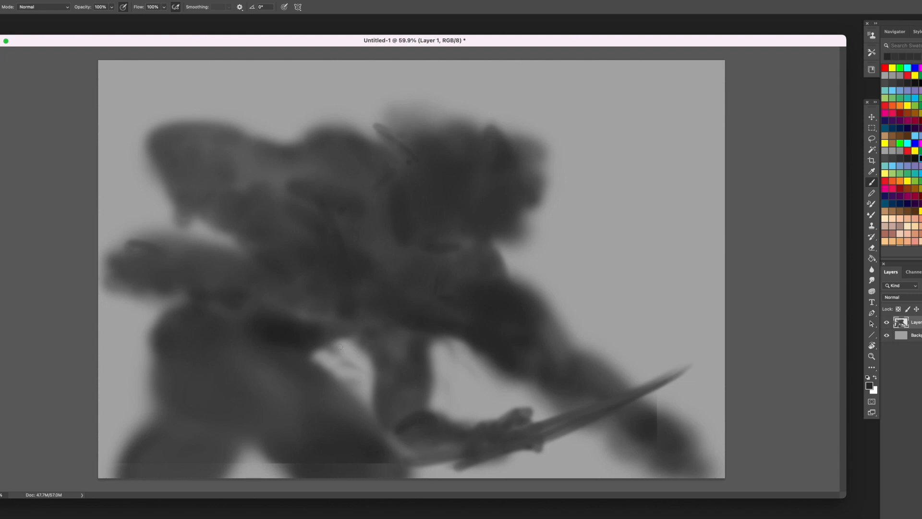
pyautogui.moveTo(356, 333); pyautogui.dragTo(407, 339)
# - Enlarge the brush, extend the snout forward, and thicken the crown and back of the head
pyautogui.press(']')
pyautogui.press(']')
pyautogui.moveTo(456, 222)
pyautogui.mouseDown()
pyautogui.moveTo(503, 208)
pyautogui.moveTo(552, 216)
pyautogui.moveTo(463, 113)
pyautogui.moveTo(521, 141)
pyautogui.moveTo(547, 199)
pyautogui.mouseUp()
pyautogui.keyDown('alt'); pyautogui.click(503, 185); pyautogui.keyUp('alt')
pyautogui.press(']')
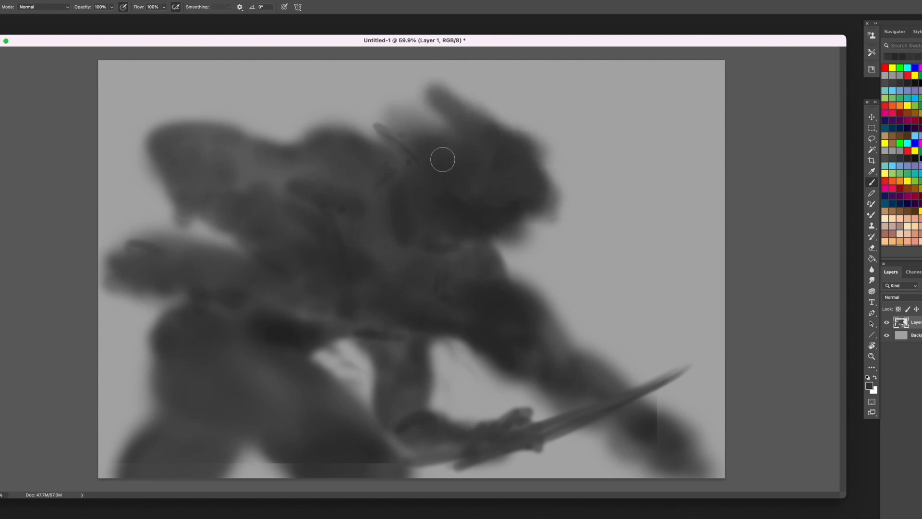
pyautogui.keyDown('alt'); pyautogui.click(465, 197); pyautogui.keyUp('alt')
pyautogui.moveTo(490, 200); pyautogui.dragTo(540, 219)
pyautogui.moveTo(414, 158)
pyautogui.mouseDown()
pyautogui.moveTo(421, 157)
pyautogui.moveTo(388, 124)
pyautogui.moveTo(399, 131)
pyautogui.mouseUp()
# - Paint a long pointed crest sweeping back from the head and cut its upper edge clean with a lasso selection
pyautogui.press('[')
pyautogui.press('[')
pyautogui.press('[')
pyautogui.moveTo(299, 88)
pyautogui.mouseDown()
pyautogui.moveTo(431, 135)
pyautogui.moveTo(305, 92)
pyautogui.moveTo(396, 137)
pyautogui.moveTo(488, 154)
pyautogui.moveTo(429, 81)
pyautogui.moveTo(380, 95)
pyautogui.moveTo(599, 144)
pyautogui.moveTo(595, 194)
pyautogui.mouseUp()
pyautogui.press('l')
pyautogui.press('super+x')
pyautogui.press('super+x')
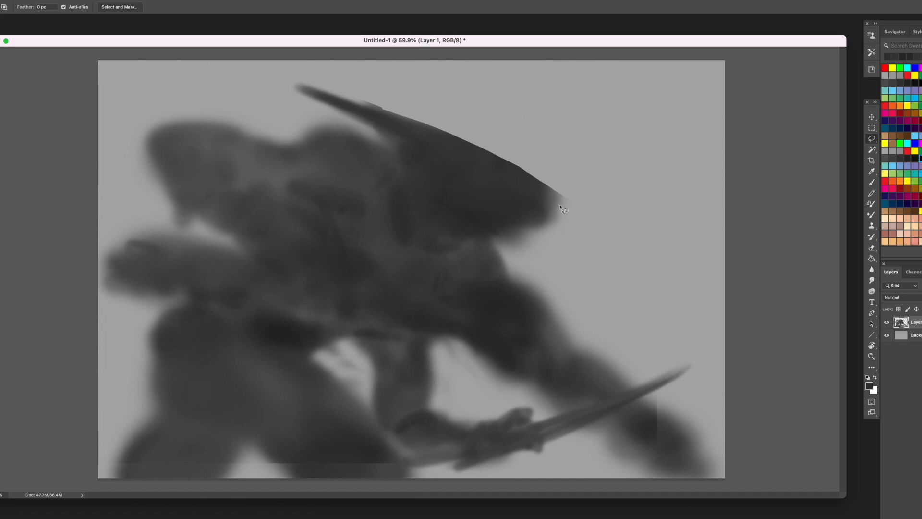
# - Make a small circular selection on the head with the Elliptical Marquee and paint black inside it for the eye socket
pyautogui.click(875, 127)
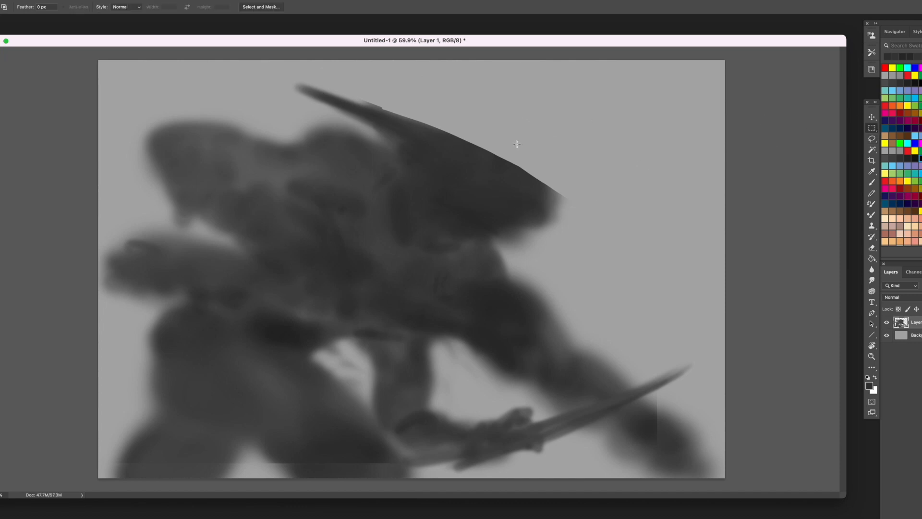
pyautogui.rightClick(874, 129)
pyautogui.click(893, 138)
pyautogui.moveTo(459, 174); pyautogui.dragTo(487, 201)
pyautogui.moveTo(472, 185); pyautogui.dragTo(444, 185)
pyautogui.press('b')
pyautogui.click(896, 139)
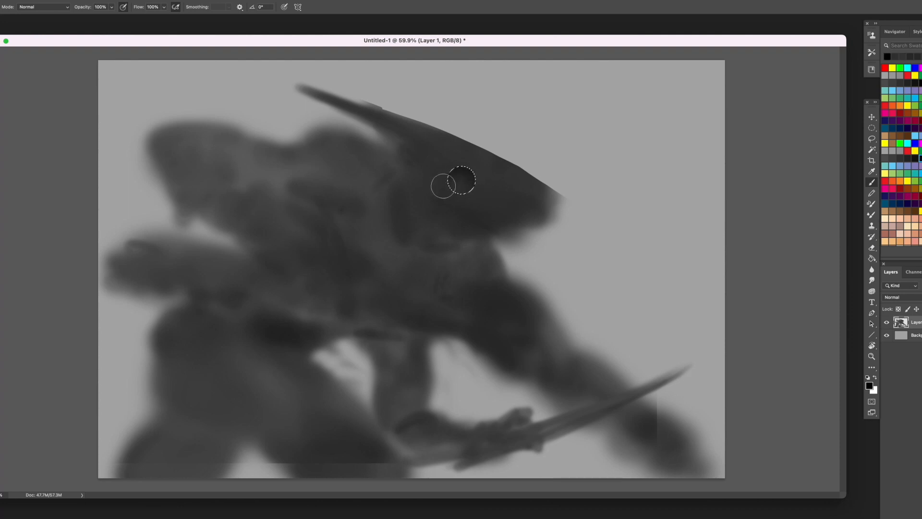
# - Replace the selection with a slightly smaller circle inside the socket, paint a lighter grey eyeball in it, and deselect
pyautogui.press('super+d')
pyautogui.press('m')
pyautogui.moveTo(450, 168)
pyautogui.mouseDown()
pyautogui.moveTo(474, 192)
pyautogui.moveTo(457, 166)
pyautogui.mouseUp()
pyautogui.press('b')
pyautogui.keyDown('alt'); pyautogui.click(448, 158); pyautogui.keyUp('alt')
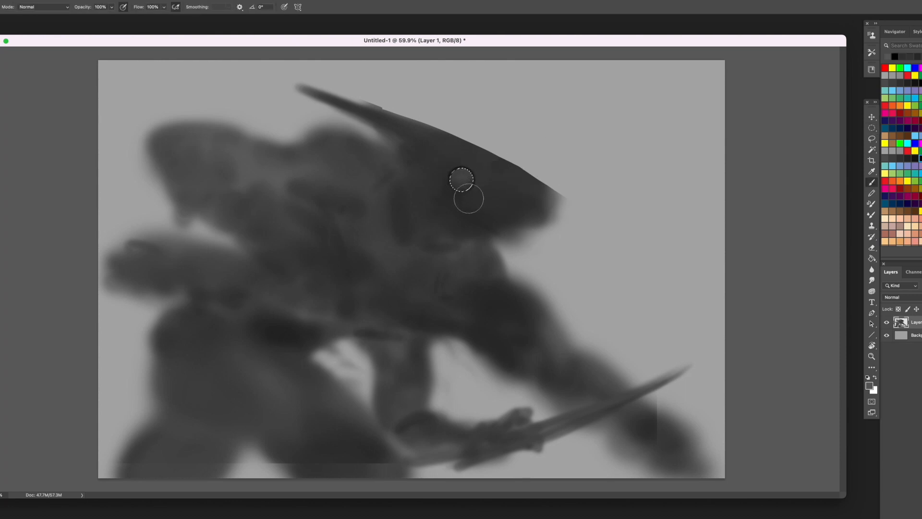
pyautogui.press('super+d')
# - Draw thin dark lines down the neck and throat and add dark marks at the back of the head
pyautogui.keyDown('alt'); pyautogui.click(437, 171); pyautogui.keyUp('alt')
pyautogui.keyDown('alt'); pyautogui.click(512, 216); pyautogui.keyUp('alt')
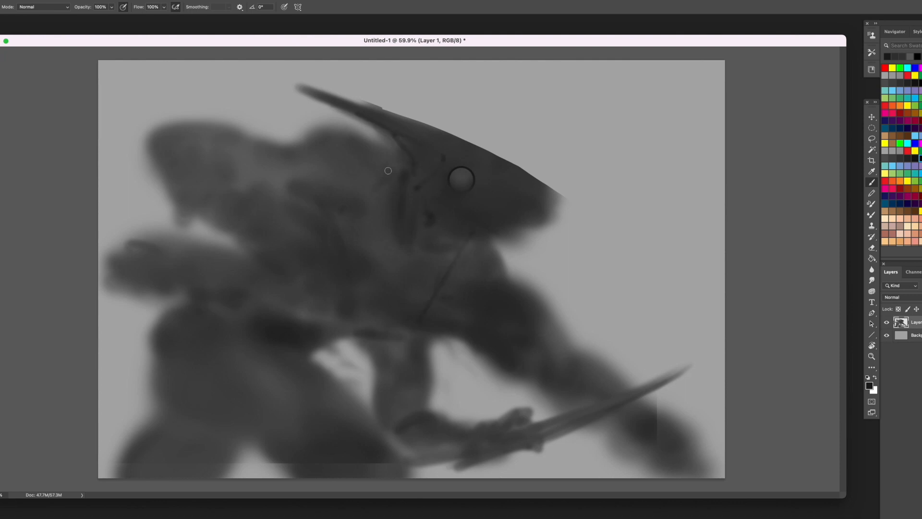
pyautogui.moveTo(404, 172); pyautogui.dragTo(397, 356)
pyautogui.moveTo(402, 152); pyautogui.dragTo(383, 150)
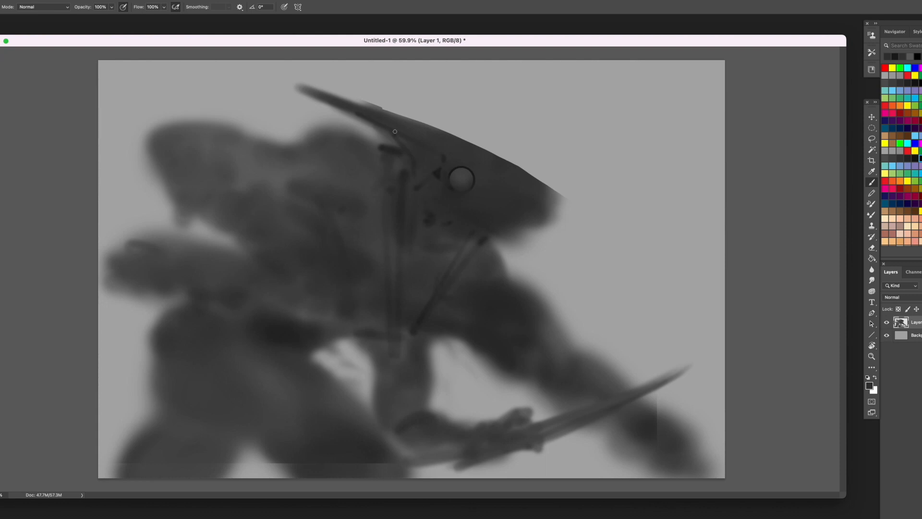
# - Shade the cheek and the area around the eye with sampled dark greys
pyautogui.keyDown('alt'); pyautogui.click(455, 169); pyautogui.keyUp('alt')
pyautogui.moveTo(479, 177); pyautogui.dragTo(413, 143)
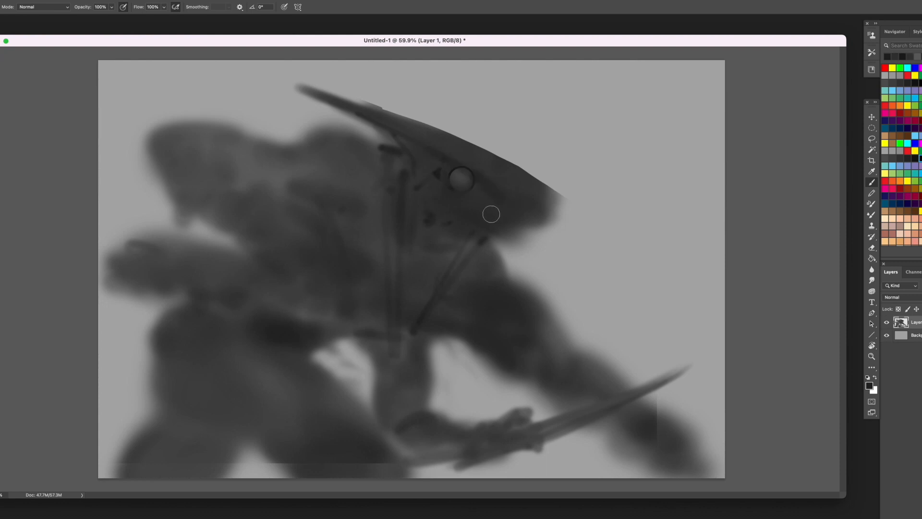
pyautogui.keyDown('alt'); pyautogui.click(444, 202); pyautogui.keyUp('alt')
pyautogui.moveTo(434, 176); pyautogui.dragTo(412, 147)
pyautogui.moveTo(472, 163); pyautogui.dragTo(449, 156)
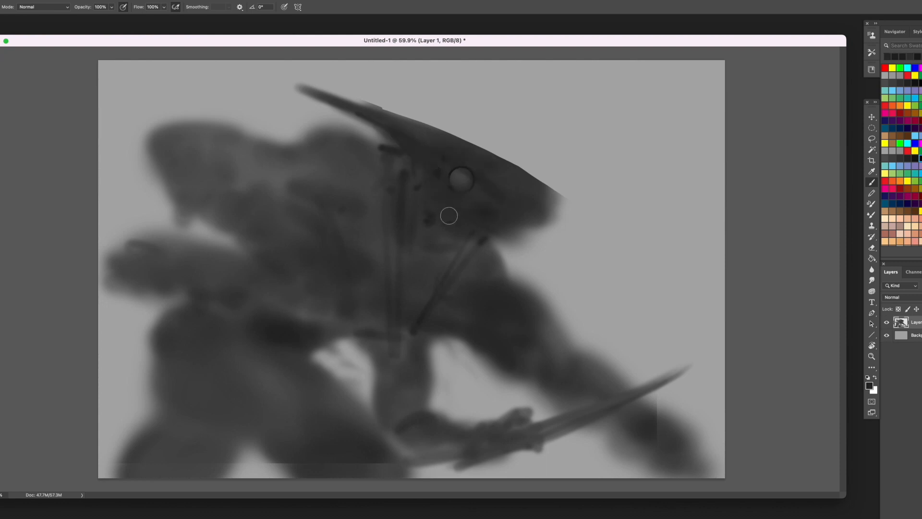
pyautogui.keyDown('alt'); pyautogui.click(430, 206); pyautogui.keyUp('alt')
pyautogui.moveTo(445, 201); pyautogui.dragTo(485, 181)
# - Darken the brow and the snout tip, adding a raised ridge along the top of the snout
pyautogui.keyDown('alt'); pyautogui.click(465, 164); pyautogui.keyUp('alt')
pyautogui.moveTo(542, 214)
pyautogui.mouseDown()
pyautogui.moveTo(546, 197)
pyautogui.moveTo(540, 216)
pyautogui.moveTo(519, 171)
pyautogui.moveTo(485, 158)
pyautogui.mouseUp()
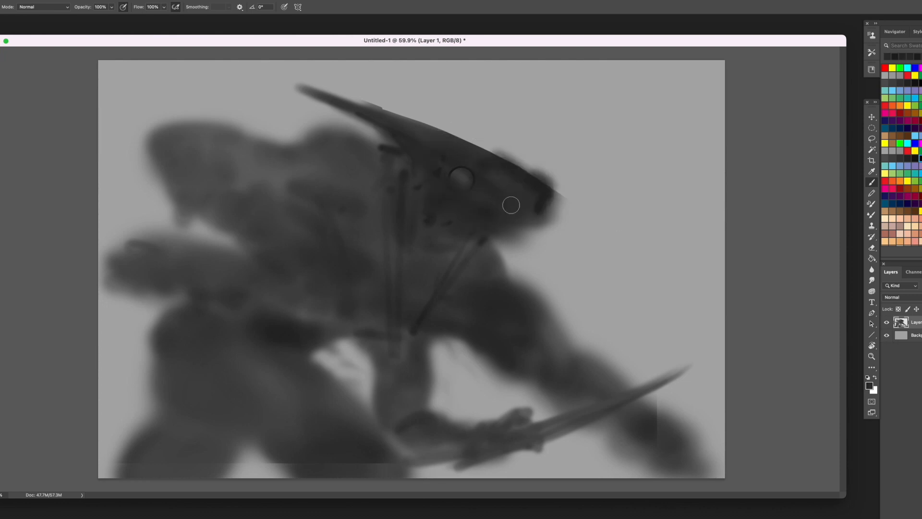
pyautogui.moveTo(530, 184)
pyautogui.mouseDown()
pyautogui.moveTo(543, 175)
pyautogui.moveTo(456, 131)
pyautogui.moveTo(538, 171)
pyautogui.moveTo(553, 194)
pyautogui.mouseUp()
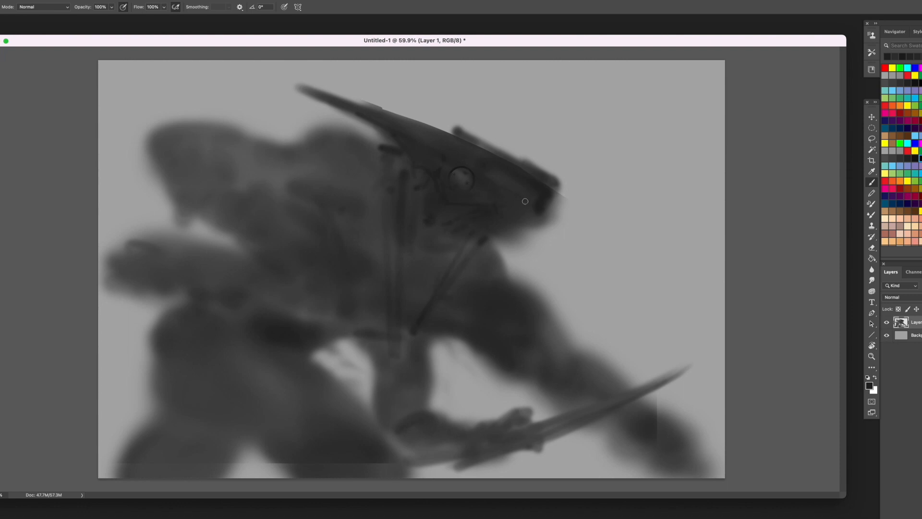
# - Detail the snout and jaw with short light and dark strokes, and accent the eye's rim and jaw in black
pyautogui.keyDown('alt'); pyautogui.click(560, 210); pyautogui.keyUp('alt')
pyautogui.moveTo(479, 167)
pyautogui.mouseDown()
pyautogui.moveTo(547, 196)
pyautogui.moveTo(480, 168)
pyautogui.mouseUp()
pyautogui.keyDown('alt'); pyautogui.click(483, 170); pyautogui.keyUp('alt')
pyautogui.keyDown('alt'); pyautogui.click(547, 196); pyautogui.keyUp('alt')
pyautogui.keyDown('alt'); pyautogui.click(555, 200); pyautogui.keyUp('alt')
pyautogui.keyDown('alt'); pyautogui.click(540, 205); pyautogui.keyUp('alt')
pyautogui.moveTo(494, 209); pyautogui.dragTo(524, 221)
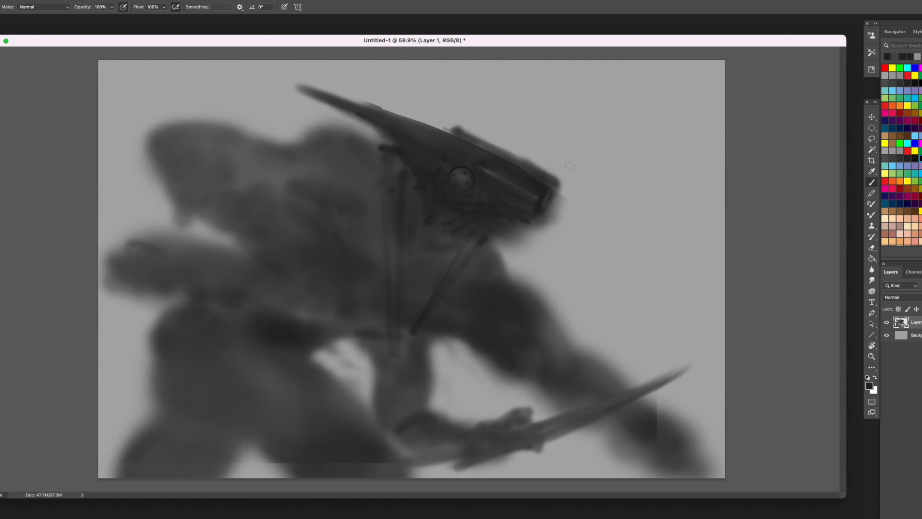
pyautogui.click(921, 158)
pyautogui.moveTo(449, 221); pyautogui.dragTo(491, 212)
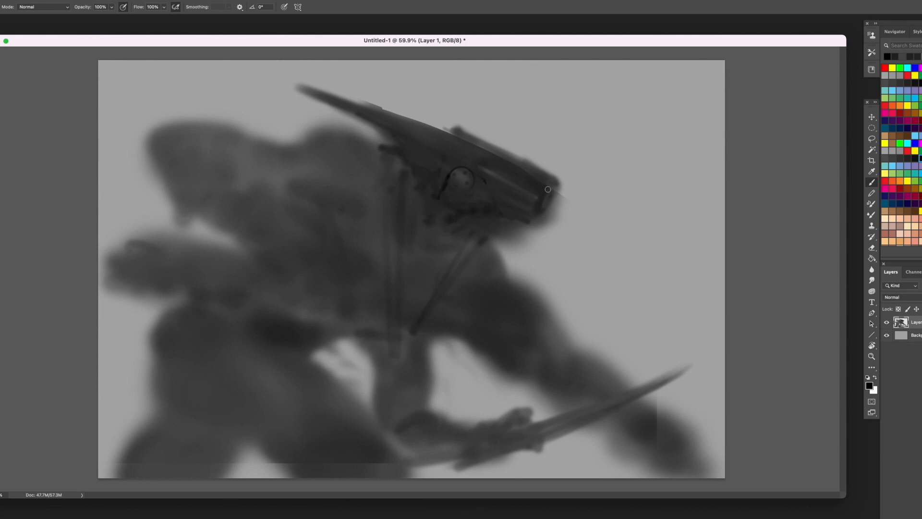
# - Select a narrow pointed strip along the top of the snout with the Polygonal Lasso, extending past its tip
pyautogui.press('l')
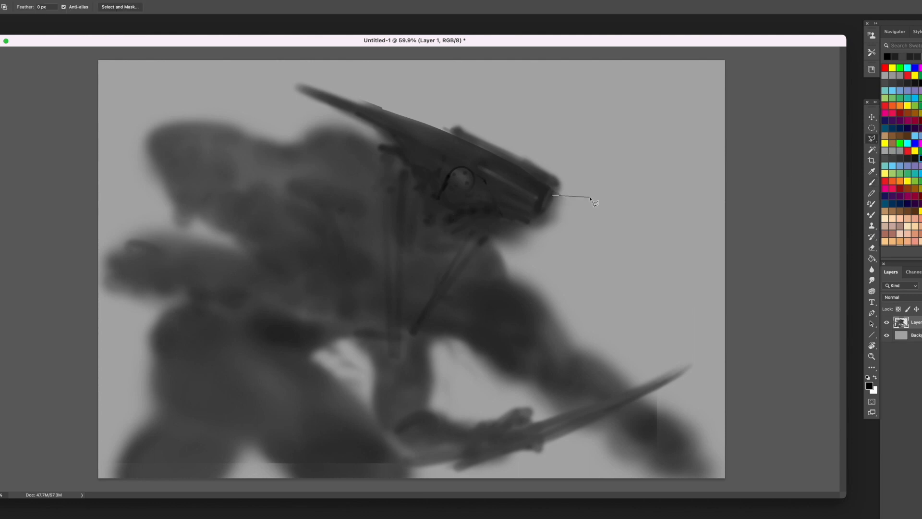
pyautogui.click(590, 198)
pyautogui.click(601, 194)
pyautogui.click(432, 113)
pyautogui.click(555, 186)
pyautogui.click(552, 195)
# - Fill the selected strip with sampled dark grey brush strokes to form a hard-edged plate above the snout
pyautogui.press('b')
pyautogui.keyDown('alt'); pyautogui.click(461, 135); pyautogui.keyUp('alt')
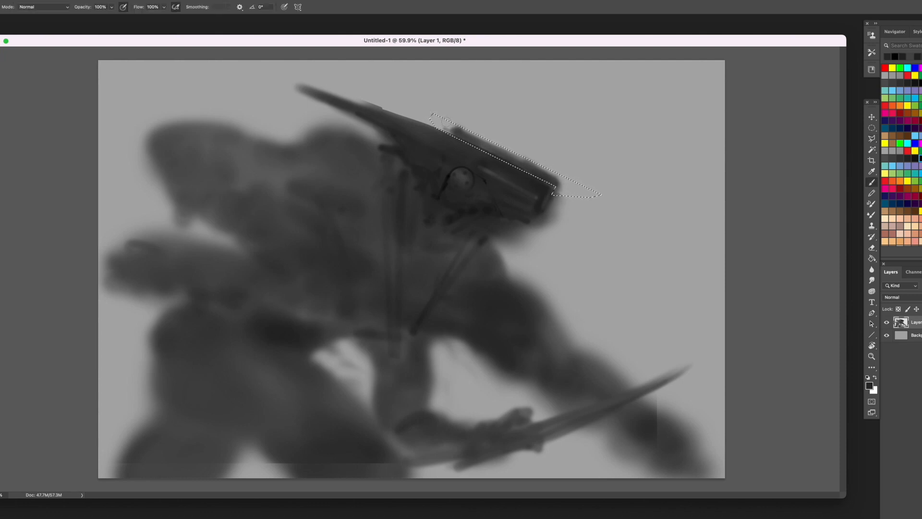
pyautogui.moveTo(431, 116); pyautogui.dragTo(600, 194)
pyautogui.keyDown('alt'); pyautogui.click(446, 125); pyautogui.keyUp('alt')
pyautogui.keyDown('alt'); pyautogui.click(486, 147); pyautogui.keyUp('alt')
pyautogui.moveTo(499, 153); pyautogui.dragTo(594, 193)
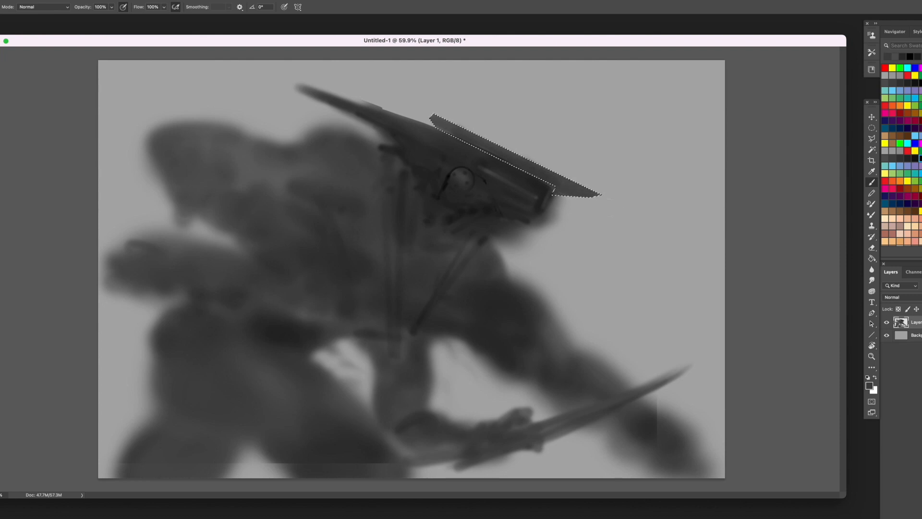
# - Finish shading the hard-edged plate above the snout with a dark stroke along its length and deselect it
pyautogui.keyDown('alt'); pyautogui.click(519, 161); pyautogui.keyUp('alt')
pyautogui.moveTo(528, 168)
pyautogui.mouseDown()
pyautogui.moveTo(550, 185)
pyautogui.moveTo(434, 128)
pyautogui.mouseUp()
pyautogui.hotkey('ctrl', 'd')
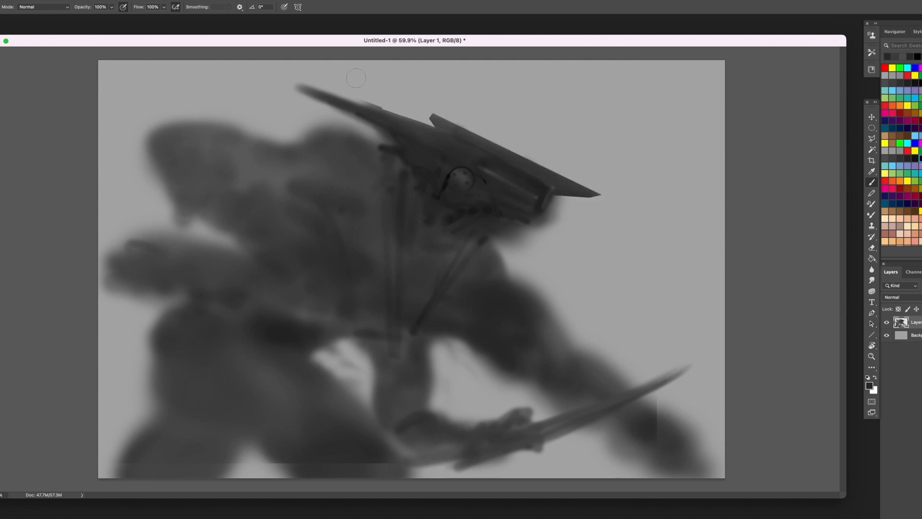
pyautogui.press('l')
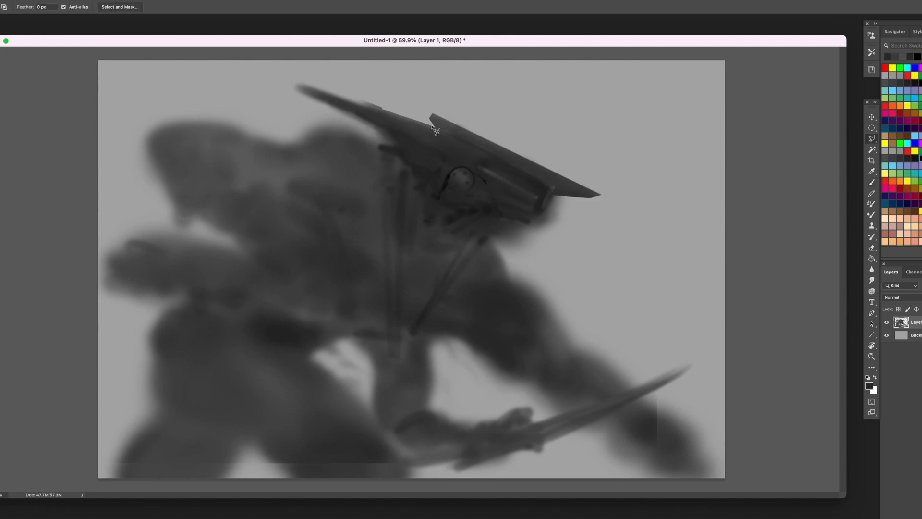
pyautogui.click(431, 126)
pyautogui.press('Escape')
pyautogui.click(420, 152)
pyautogui.click(400, 148)
pyautogui.click(359, 146)
pyautogui.press('Escape')
# - On a new layer, make a small round selection behind the eye and fill it with dark grey
pyautogui.click(921, 514)
pyautogui.click(872, 129)
pyautogui.moveTo(377, 149); pyautogui.dragTo(401, 173)
pyautogui.press('g')
pyautogui.click(390, 169)
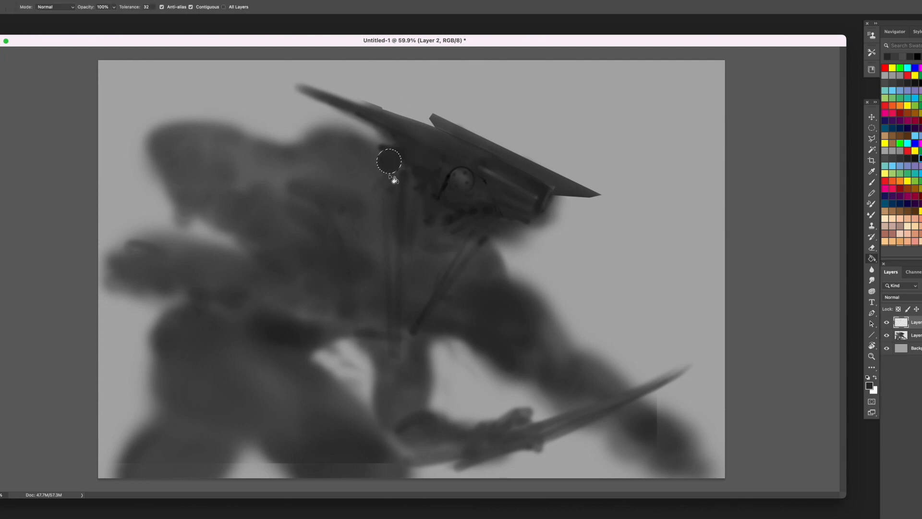
pyautogui.hotkey('ctrl', 'd')
# - Narrow the dark disc into an oval at the back of the head and place a tilted copy higher up
pyautogui.click(872, 116)
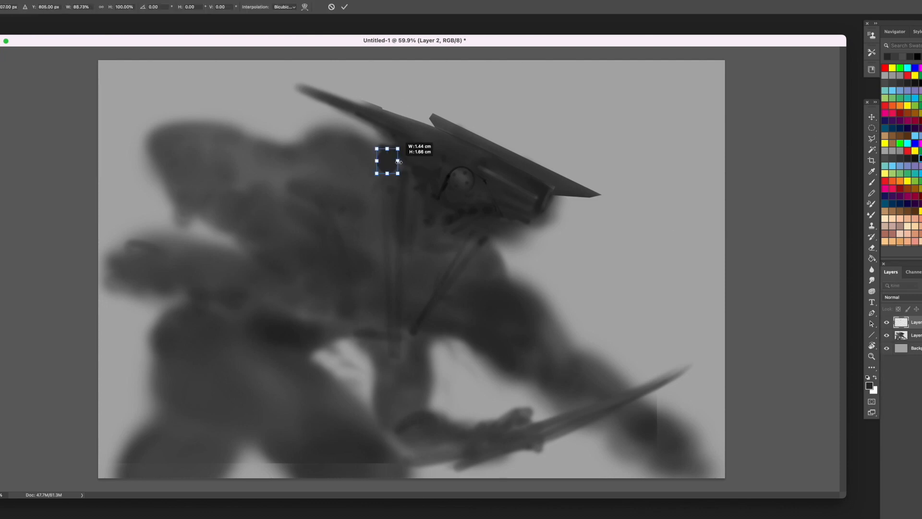
pyautogui.moveTo(390, 159); pyautogui.dragTo(331, 120)
pyautogui.moveTo(324, 121)
pyautogui.mouseDown()
pyautogui.moveTo(339, 115)
pyautogui.moveTo(310, 120)
pyautogui.mouseUp()
pyautogui.press('Return')
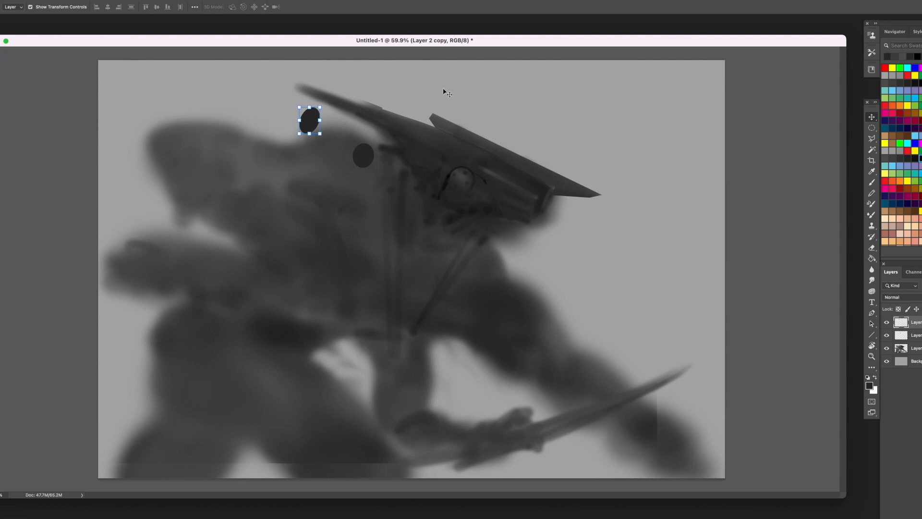
# - On a new layer beneath the ovals, draw a round-ended tube path from the lower oval toward the eye and make it a selection
pyautogui.click(917, 348)
pyautogui.press('alt+shift+super+n')
pyautogui.click(872, 139)
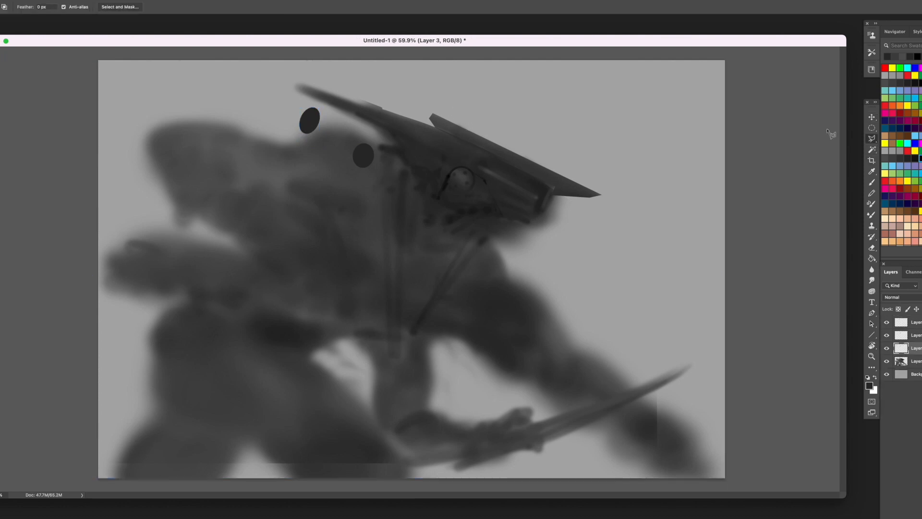
pyautogui.press('p')
pyautogui.click(365, 144)
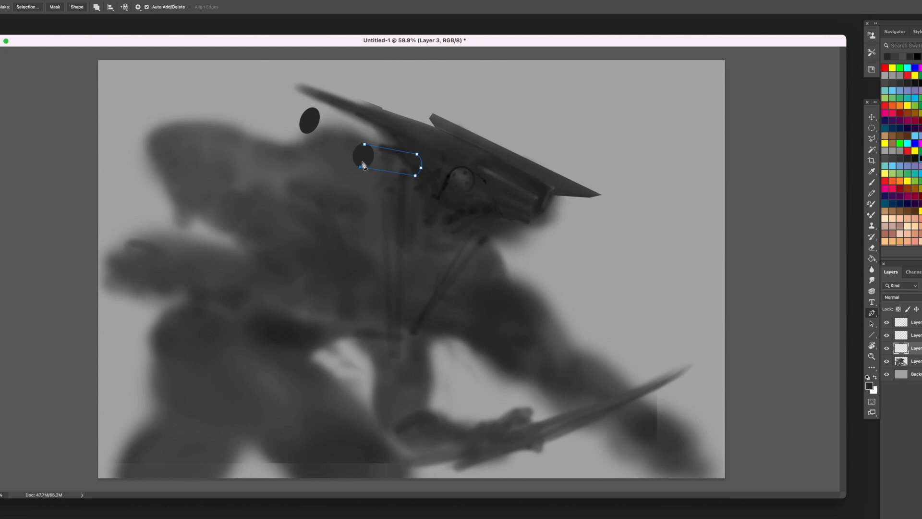
pyautogui.rightClick(452, 158)
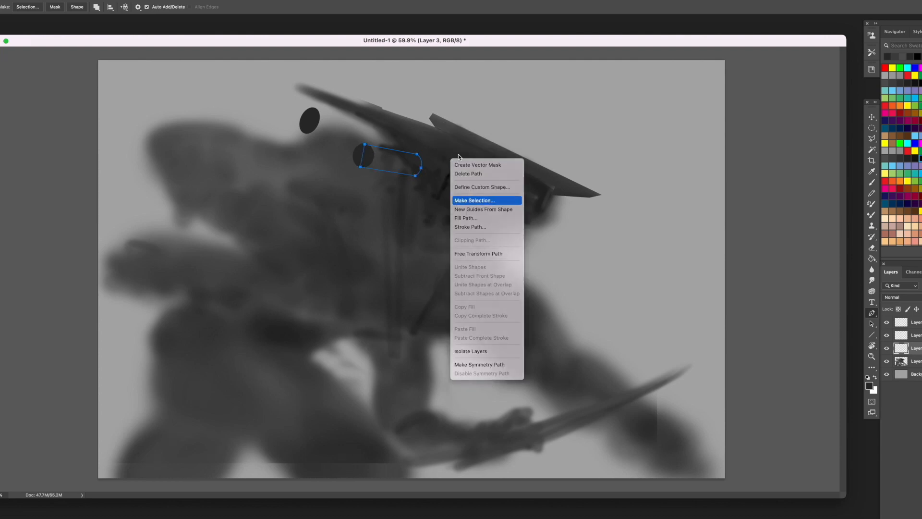
pyautogui.click(471, 199)
# - Paint the tube selection with sampled greys, giving it a light band and darker edges, and deselect it
pyautogui.click(872, 118)
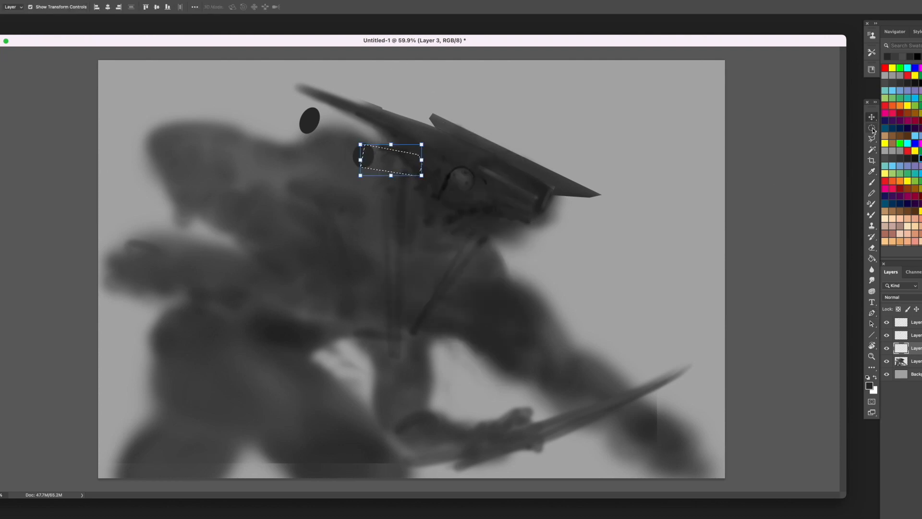
pyautogui.click(872, 128)
pyautogui.press('b')
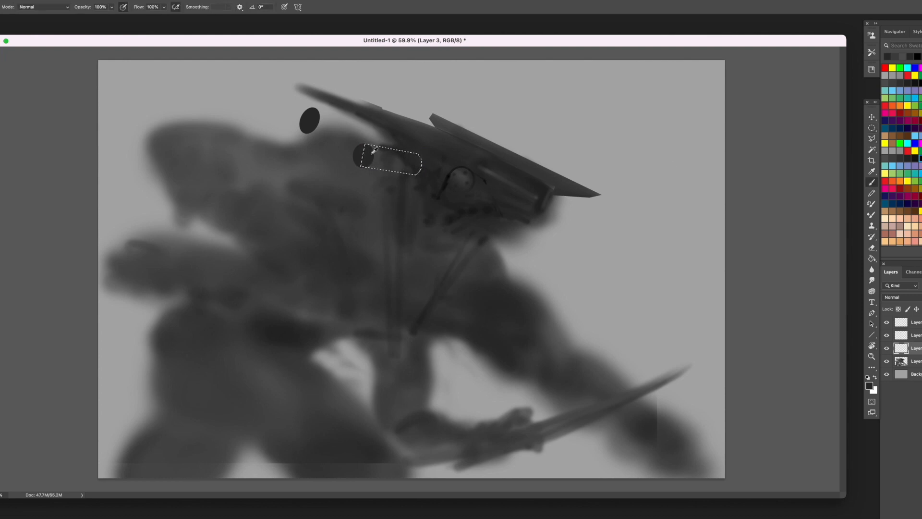
pyautogui.keyDown('alt'); pyautogui.click(377, 140); pyautogui.keyUp('alt')
pyautogui.moveTo(431, 171)
pyautogui.mouseDown()
pyautogui.moveTo(375, 156)
pyautogui.moveTo(340, 160)
pyautogui.moveTo(426, 176)
pyautogui.moveTo(370, 151)
pyautogui.moveTo(430, 163)
pyautogui.moveTo(407, 174)
pyautogui.moveTo(344, 163)
pyautogui.mouseUp()
pyautogui.keyDown('alt'); pyautogui.click(446, 174); pyautogui.keyUp('alt')
pyautogui.keyDown('alt'); pyautogui.click(432, 104); pyautogui.keyUp('alt')
pyautogui.press('[')
pyautogui.press('[')
pyautogui.press('[')
pyautogui.press('[')
pyautogui.keyDown('alt'); pyautogui.click(433, 169); pyautogui.keyUp('alt')
pyautogui.keyDown('alt'); pyautogui.click(406, 163); pyautogui.keyUp('alt')
pyautogui.moveTo(423, 154); pyautogui.dragTo(345, 143)
pyautogui.hotkey('ctrl', 'd')
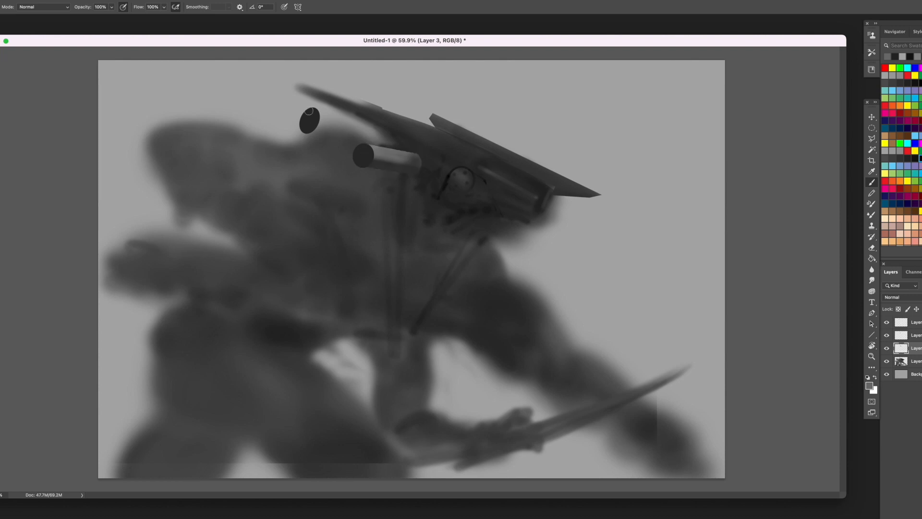
# - Duplicate the tube, move the copy below in the layer order, and transform it to extend from the upper oval
pyautogui.press('v')
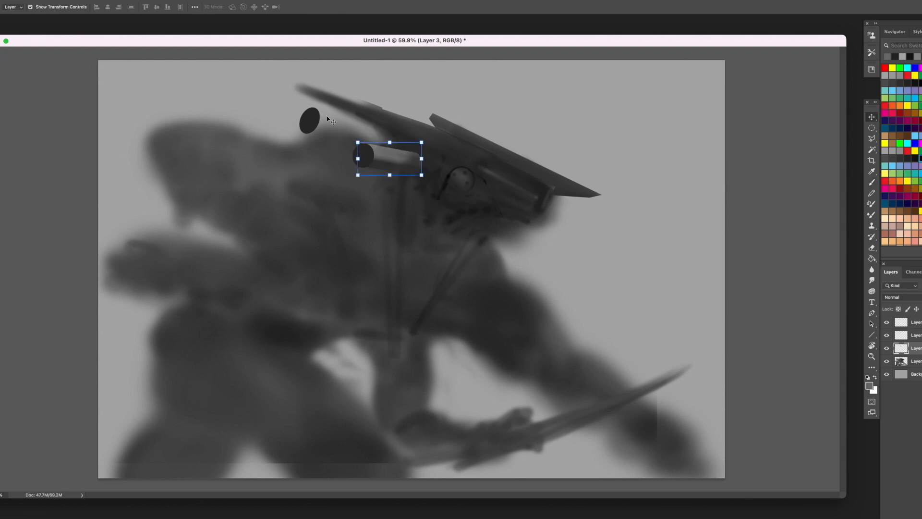
pyautogui.moveTo(405, 161); pyautogui.dragTo(404, 167)
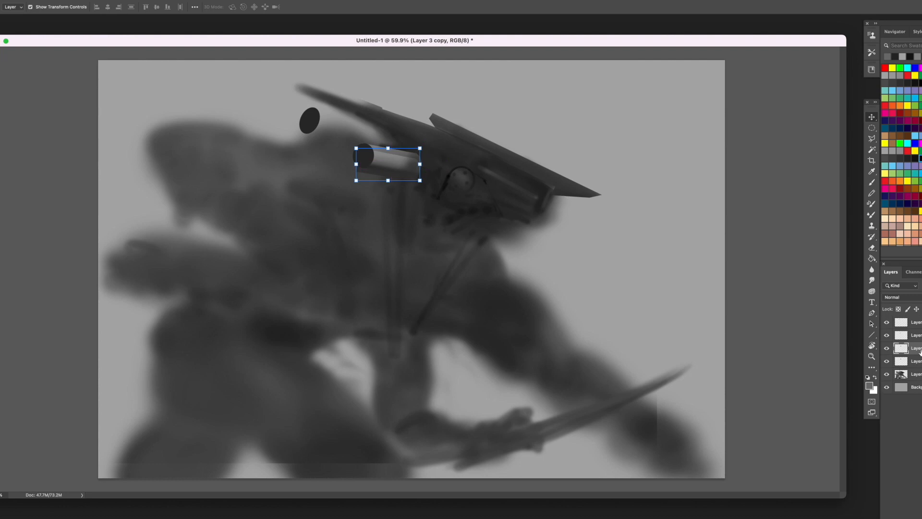
pyautogui.moveTo(916, 349); pyautogui.dragTo(915, 367)
pyautogui.moveTo(405, 154); pyautogui.dragTo(379, 147)
pyautogui.moveTo(386, 111); pyautogui.dragTo(389, 121)
pyautogui.press('Return')
pyautogui.moveTo(343, 117)
pyautogui.mouseDown()
pyautogui.moveTo(298, 102)
pyautogui.moveTo(333, 124)
pyautogui.mouseUp()
pyautogui.press('Return')
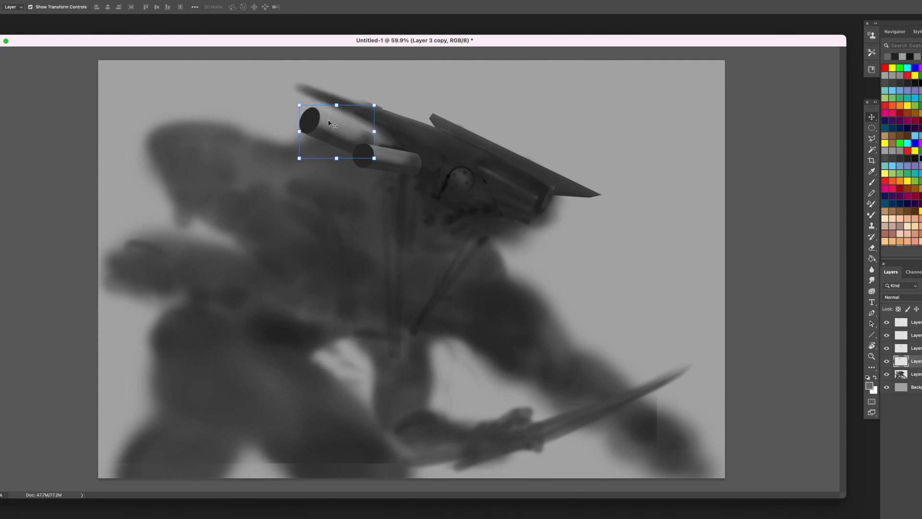
# - Duplicate the upper tube's layer and merge it with its copy
pyautogui.press('l')
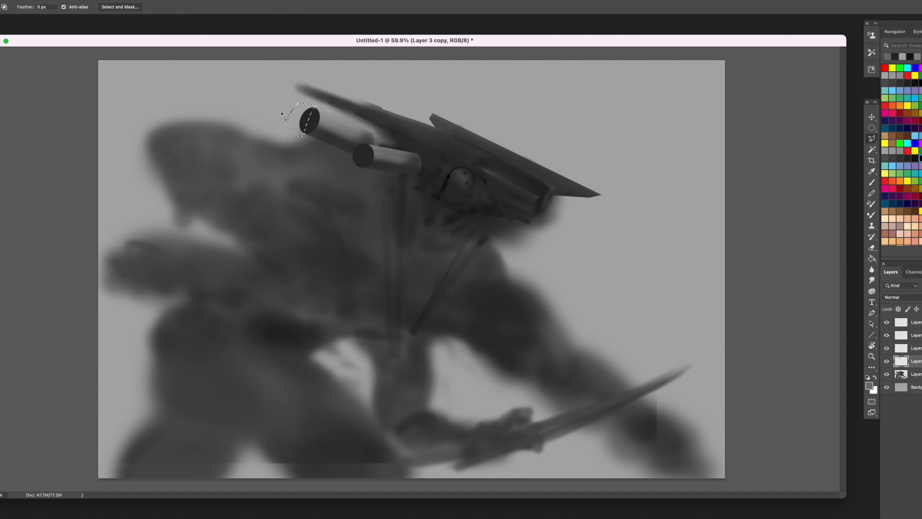
pyautogui.press('Escape')
pyautogui.keyDown('shift'); pyautogui.click(908, 374); pyautogui.keyUp('shift')
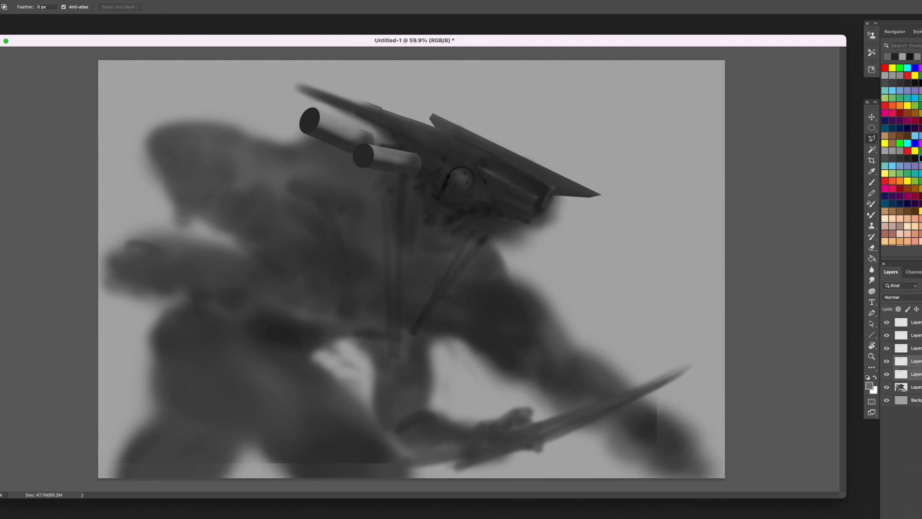
pyautogui.rightClick(908, 374)
pyautogui.click(891, 408)
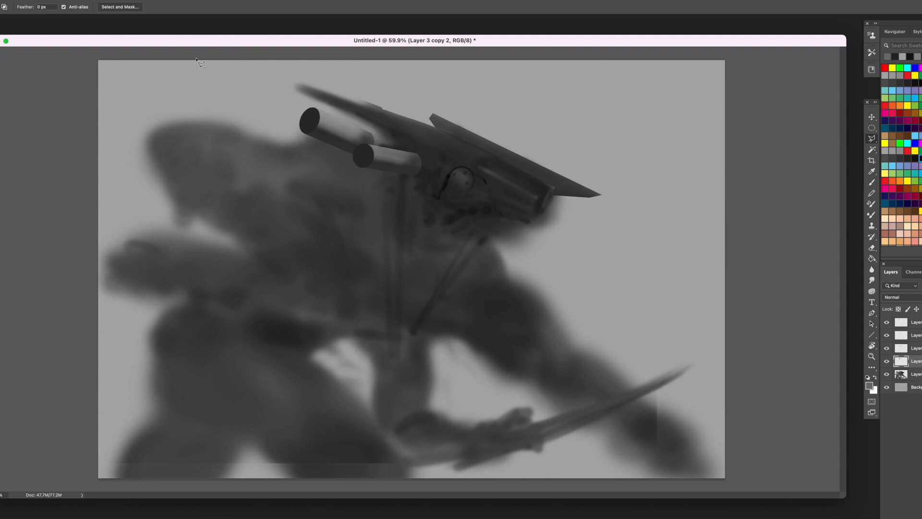
# - On a new layer, lasso an elongated pointed plate along the top of the back shoulder and fill it with sampled mid grey
pyautogui.press('super+alt+shift+n')
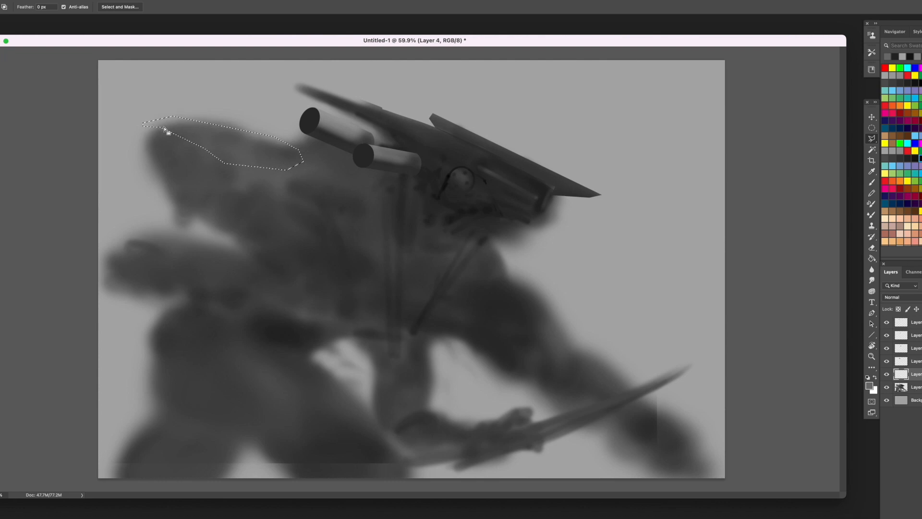
pyautogui.press('g')
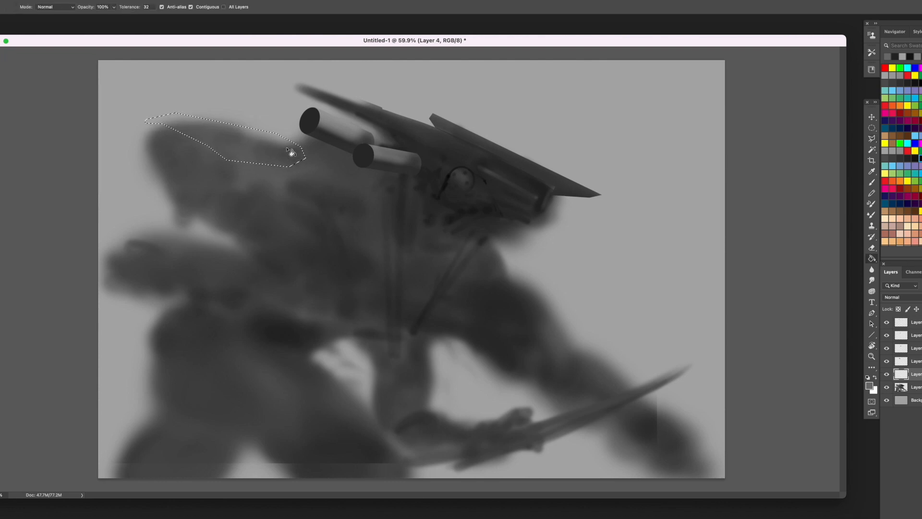
pyautogui.keyDown('alt'); pyautogui.click(336, 121); pyautogui.keyUp('alt')
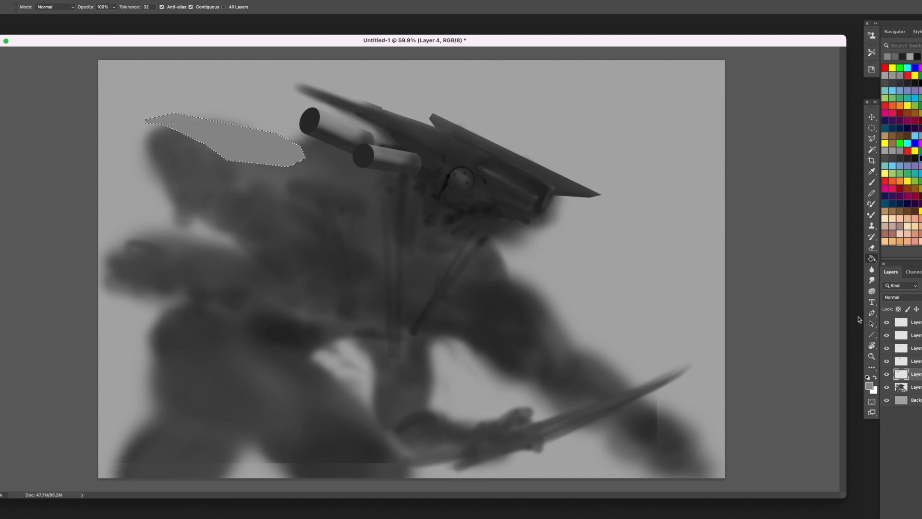
# - Shade the shoulder plate with the Burn tool, darkening its lower edge and ends with progressively smaller strokes
pyautogui.click(873, 368)
pyautogui.click(903, 487)
pyautogui.moveTo(300, 169); pyautogui.dragTo(209, 154)
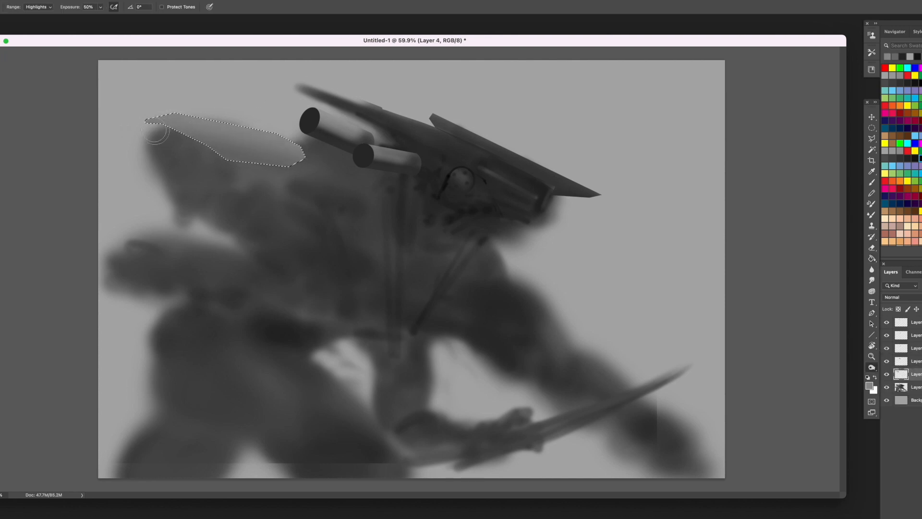
pyautogui.press('[')
pyautogui.press('[')
pyautogui.moveTo(269, 154)
pyautogui.mouseDown()
pyautogui.moveTo(240, 173)
pyautogui.moveTo(259, 120)
pyautogui.moveTo(300, 186)
pyautogui.moveTo(214, 150)
pyautogui.moveTo(301, 162)
pyautogui.moveTo(217, 150)
pyautogui.moveTo(161, 119)
pyautogui.moveTo(219, 152)
pyautogui.moveTo(151, 111)
pyautogui.mouseUp()
pyautogui.press('[')
pyautogui.press('[')
pyautogui.press('[')
pyautogui.press('[')
pyautogui.press('[')
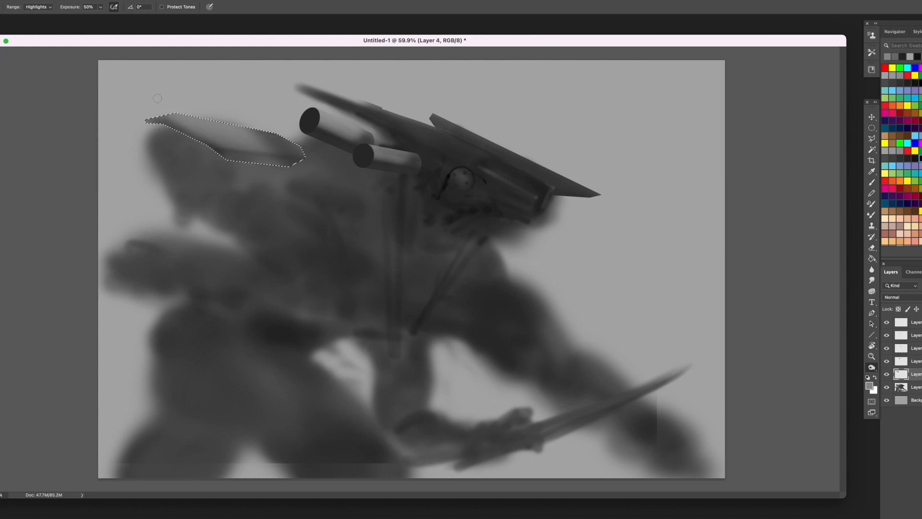
# - Lasso the area just above the shoulder plate, clear the blurry paint there from Layer 1, and deselect
pyautogui.press('l')
pyautogui.click(155, 96)
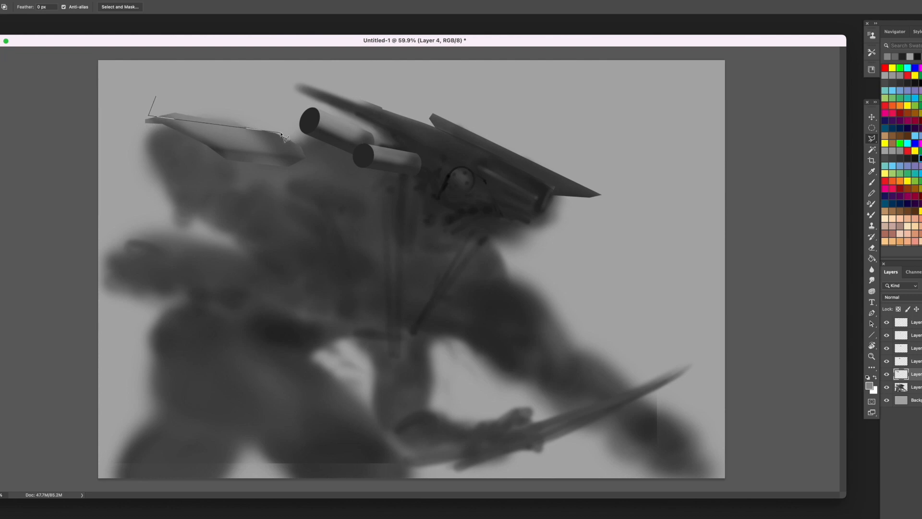
pyautogui.click(280, 132)
pyautogui.click(256, 103)
pyautogui.doubleClick(150, 81)
pyautogui.hotkey('alt', '[')
pyautogui.hotkey('ctrl', 'd')
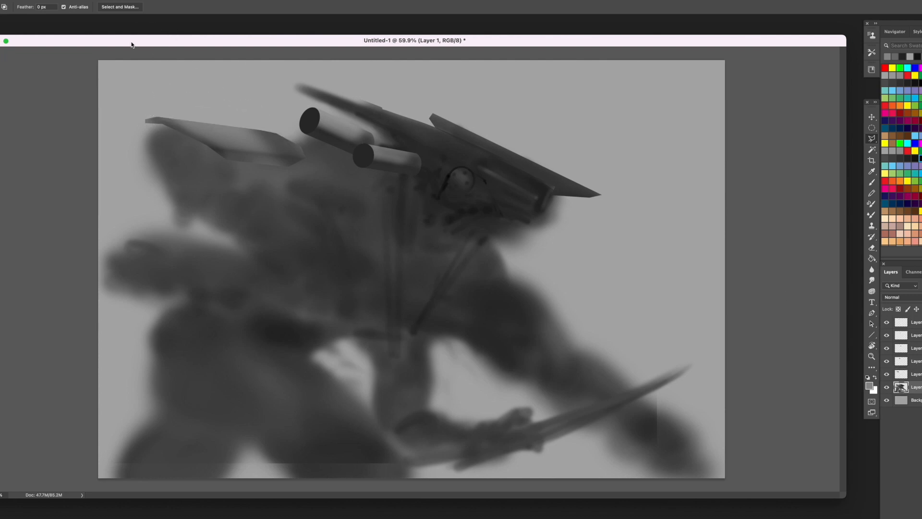
# - Lasso a long, narrow strip tapering downward from beneath the lower tube
pyautogui.click(402, 167)
pyautogui.click(397, 360)
pyautogui.click(390, 354)
pyautogui.click(375, 166)
pyautogui.click(392, 144)
pyautogui.doubleClick(404, 149)
# - Paint the hanging strip with sampled greys, darkest under the tube and lighter toward its tip, enlarging the brush gradually
pyautogui.press('b')
pyautogui.keyDown('alt'); pyautogui.click(443, 192); pyautogui.keyUp('alt')
pyautogui.press(']')
pyautogui.press(']')
pyautogui.press(']')
pyautogui.moveTo(403, 163)
pyautogui.mouseDown()
pyautogui.moveTo(395, 183)
pyautogui.moveTo(379, 166)
pyautogui.moveTo(420, 245)
pyautogui.moveTo(364, 191)
pyautogui.moveTo(402, 285)
pyautogui.mouseUp()
pyautogui.keyDown('alt'); pyautogui.click(342, 116); pyautogui.keyUp('alt')
pyautogui.keyDown('alt'); pyautogui.click(416, 154); pyautogui.keyUp('alt')
pyautogui.keyDown('alt'); pyautogui.click(370, 197); pyautogui.keyUp('alt')
pyautogui.press(']')
pyautogui.keyDown('alt'); pyautogui.click(385, 255); pyautogui.keyUp('alt')
pyautogui.press(']')
pyautogui.keyDown('alt'); pyautogui.click(359, 344); pyautogui.keyUp('alt')
pyautogui.press(']')
pyautogui.moveTo(406, 380)
pyautogui.mouseDown()
pyautogui.moveTo(385, 213)
pyautogui.moveTo(393, 200)
pyautogui.mouseUp()
# - Invert the strip's selection, switch to the Burn tool for the surrounding area, and drop the selection
pyautogui.press('m')
pyautogui.hotkey('ctrl', 'shift', 'i')
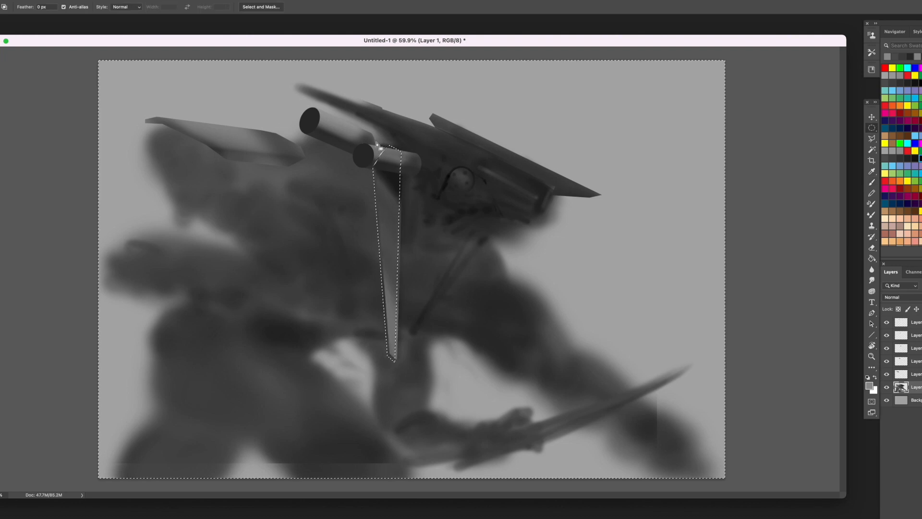
pyautogui.press('o')
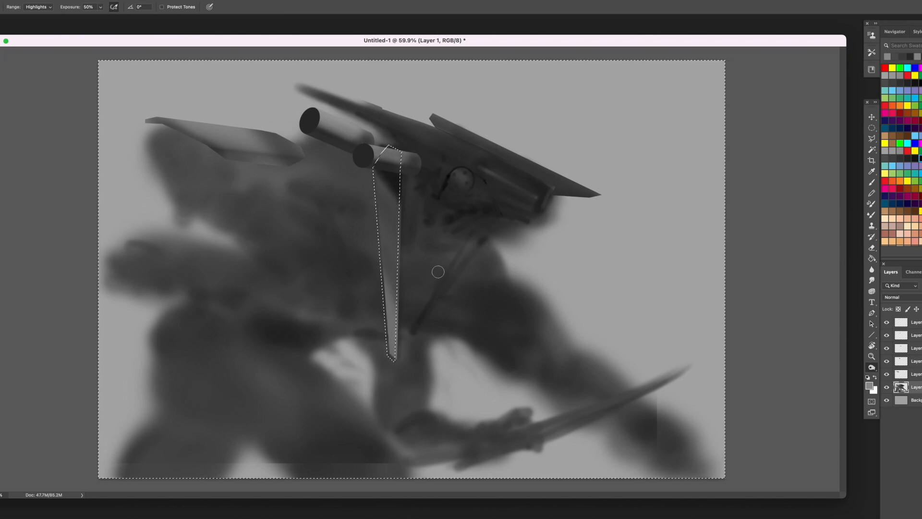
pyautogui.hotkey('ctrl', 'd')
# - On a new layer, lasso a narrow diagonal strip running from under the jaw down to the chest
pyautogui.hotkey('ctrl', 'shift', 'alt', 'n')
pyautogui.press('l')
pyautogui.click(477, 221)
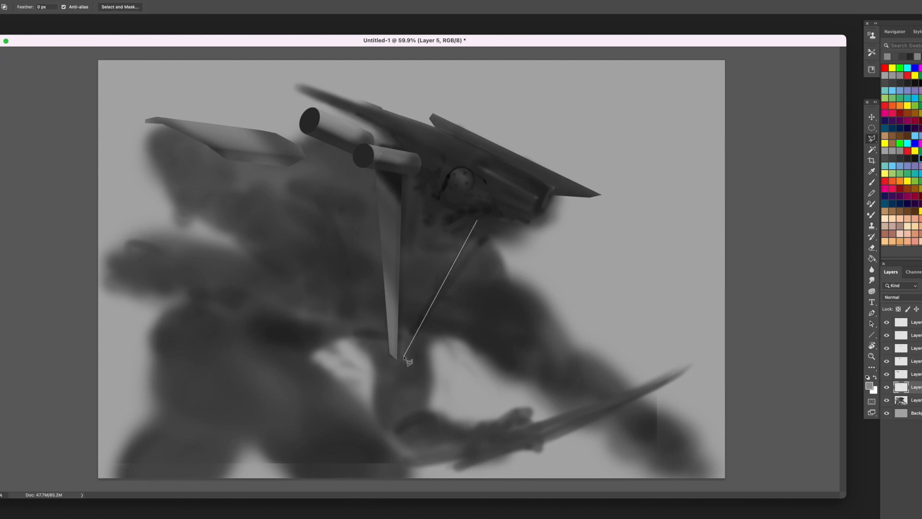
pyautogui.press('Escape')
pyautogui.click(465, 223)
pyautogui.click(409, 345)
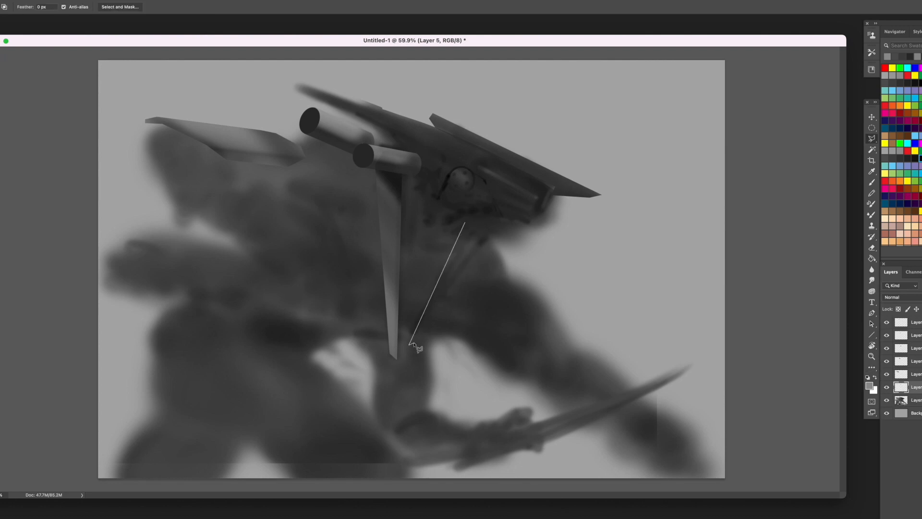
pyautogui.click(412, 349)
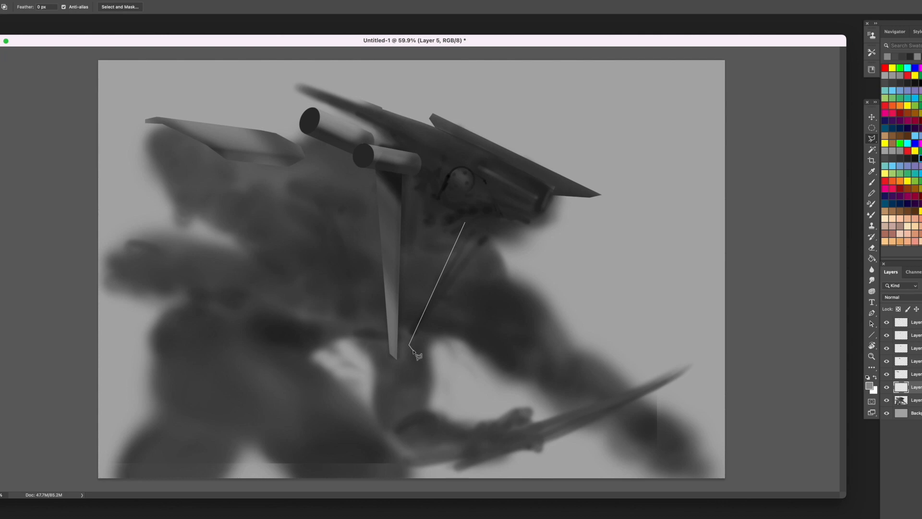
pyautogui.click(487, 215)
pyautogui.click(465, 222)
# - Paint the diagonal strip with sampled greys, darkening its upper end below the jaw, and deselect it
pyautogui.press('b')
pyautogui.keyDown('alt'); pyautogui.click(461, 218); pyautogui.keyUp('alt')
pyautogui.moveTo(480, 228)
pyautogui.mouseDown()
pyautogui.moveTo(419, 335)
pyautogui.moveTo(438, 294)
pyautogui.mouseUp()
pyautogui.keyDown('alt'); pyautogui.click(390, 298); pyautogui.keyUp('alt')
pyautogui.keyDown('alt'); pyautogui.click(487, 210); pyautogui.keyUp('alt')
pyautogui.moveTo(485, 231); pyautogui.dragTo(452, 264)
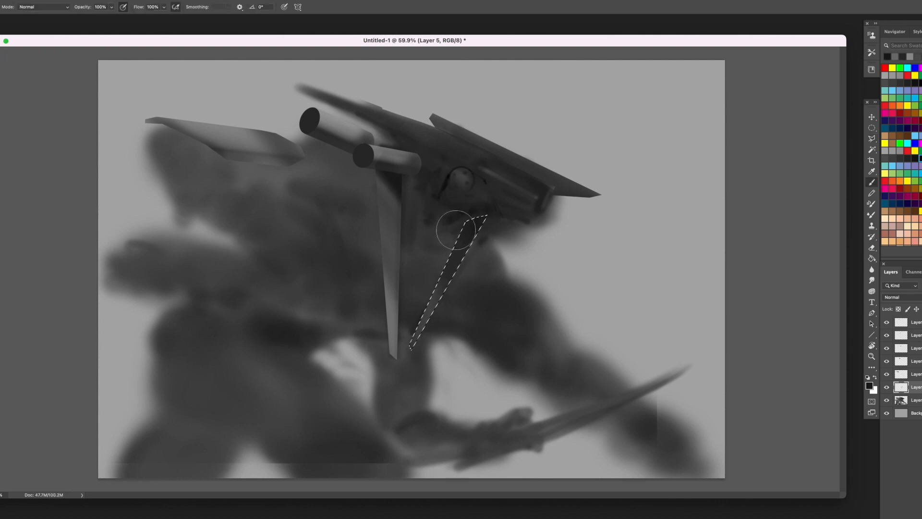
pyautogui.press('super+d')
pyautogui.click(872, 139)
pyautogui.click(459, 164)
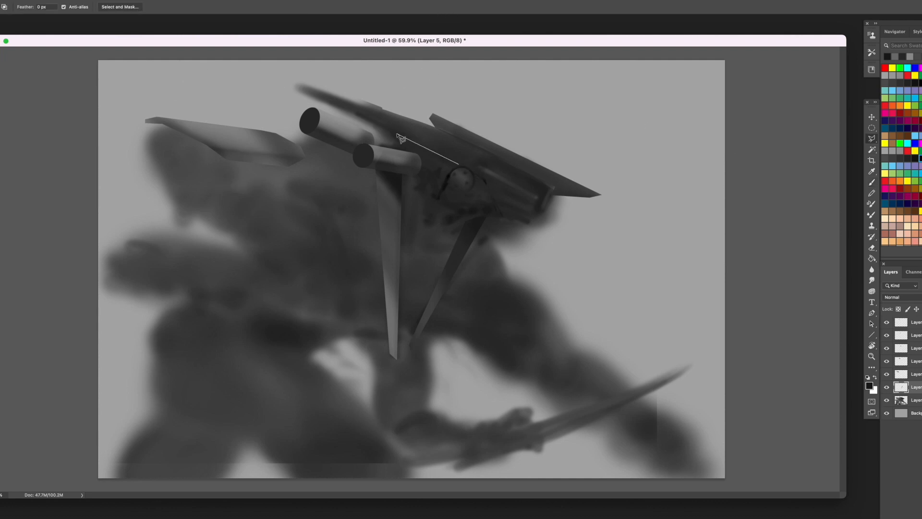
pyautogui.press('Escape')
# - Lasso an angular plate covering the snout and jaw in front of the eye, and add a new layer for it
pyautogui.click(498, 213)
pyautogui.click(503, 231)
pyautogui.click(549, 221)
pyautogui.click(570, 204)
pyautogui.click(557, 194)
pyautogui.press('BackSpace')
pyautogui.press('BackSpace')
pyautogui.click(540, 207)
pyautogui.click(546, 189)
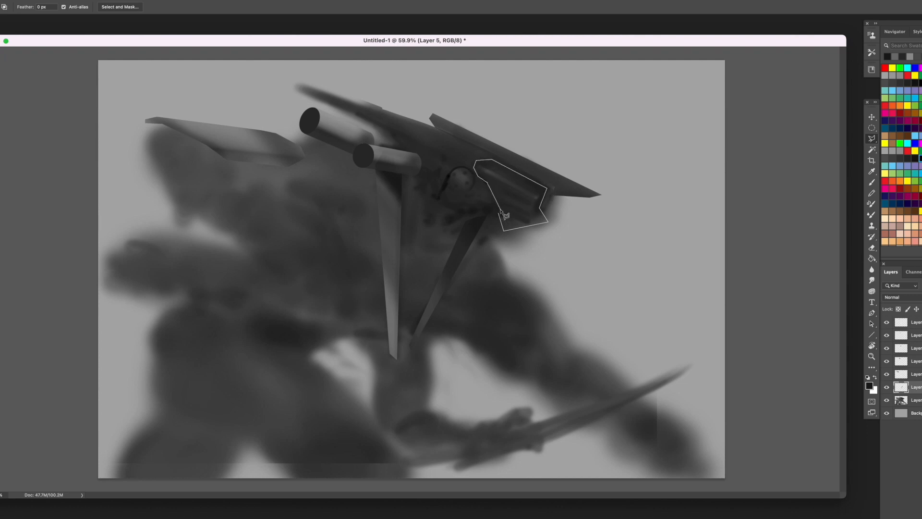
pyautogui.press('alt+shift+super+n')
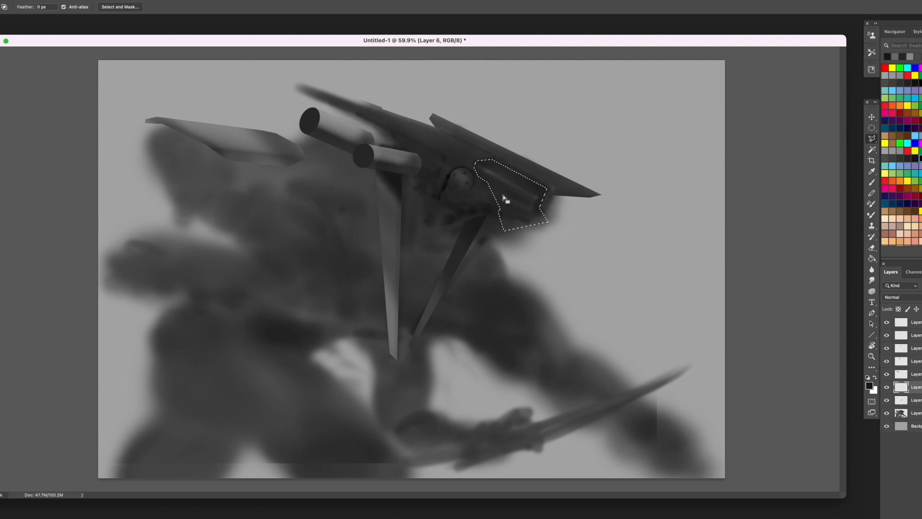
# - Paint the selected snout plate with sampled greys, giving it a lighter upper ridge and a darker jaw section
pyautogui.press('b')
pyautogui.keyDown('alt'); pyautogui.click(460, 177); pyautogui.keyUp('alt')
pyautogui.moveTo(487, 170)
pyautogui.mouseDown()
pyautogui.moveTo(558, 206)
pyautogui.moveTo(500, 215)
pyautogui.mouseUp()
pyautogui.keyDown('alt'); pyautogui.click(514, 217); pyautogui.keyUp('alt')
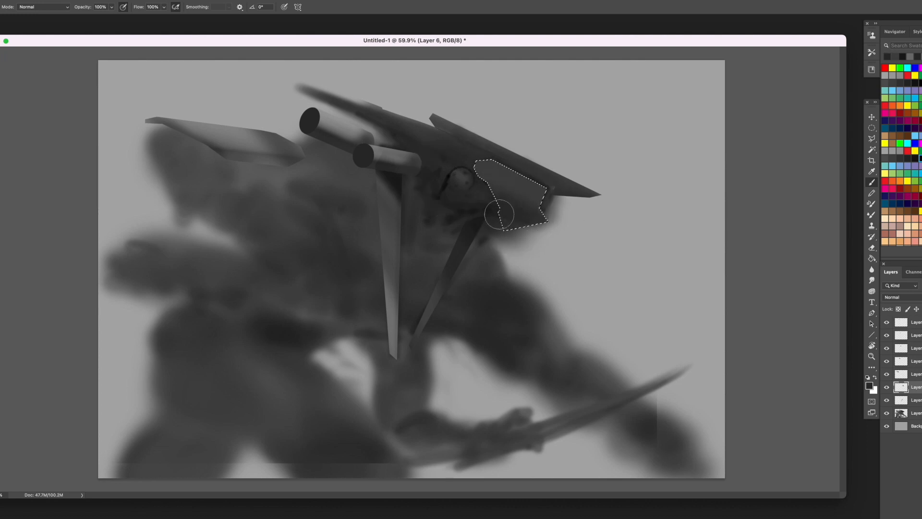
pyautogui.keyDown('alt'); pyautogui.click(553, 212); pyautogui.keyUp('alt')
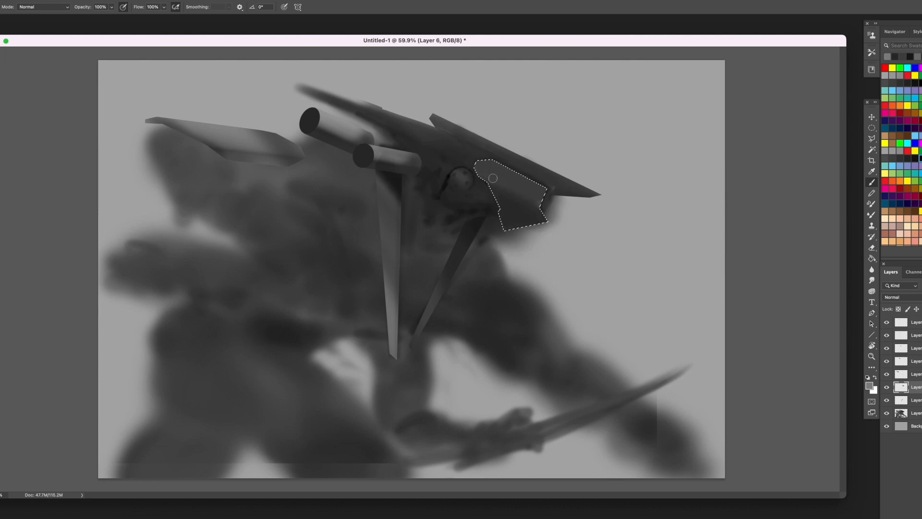
pyautogui.keyDown('alt'); pyautogui.click(563, 224); pyautogui.keyUp('alt')
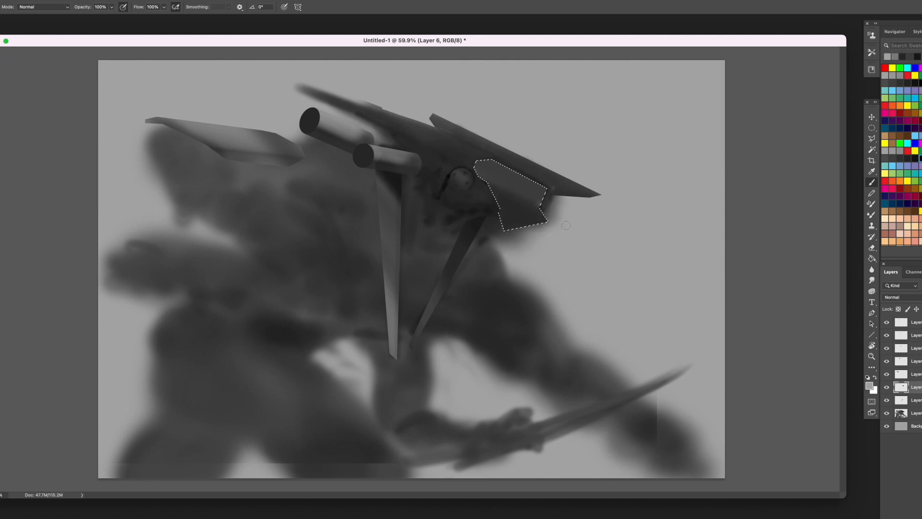
pyautogui.keyDown('alt'); pyautogui.click(482, 168); pyautogui.keyUp('alt')
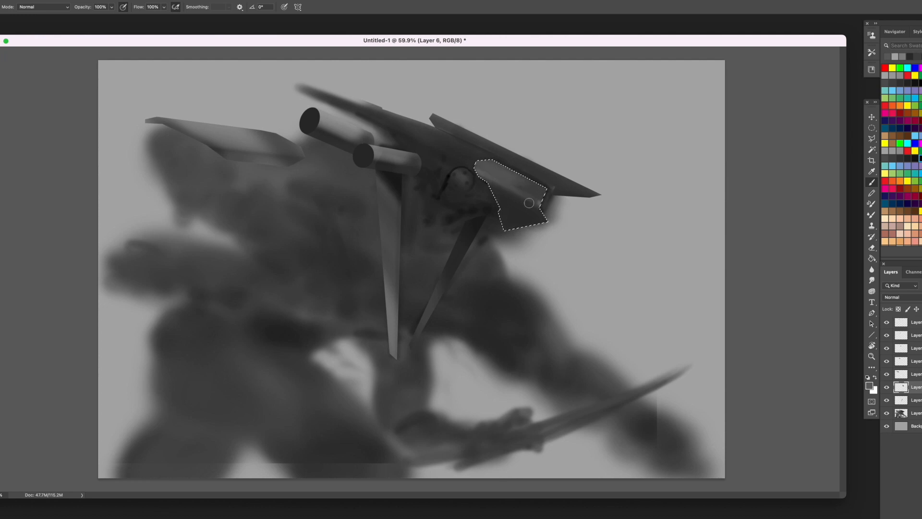
pyautogui.keyDown('alt'); pyautogui.click(519, 218); pyautogui.keyUp('alt')
pyautogui.keyDown('alt'); pyautogui.click(477, 210); pyautogui.keyUp('alt')
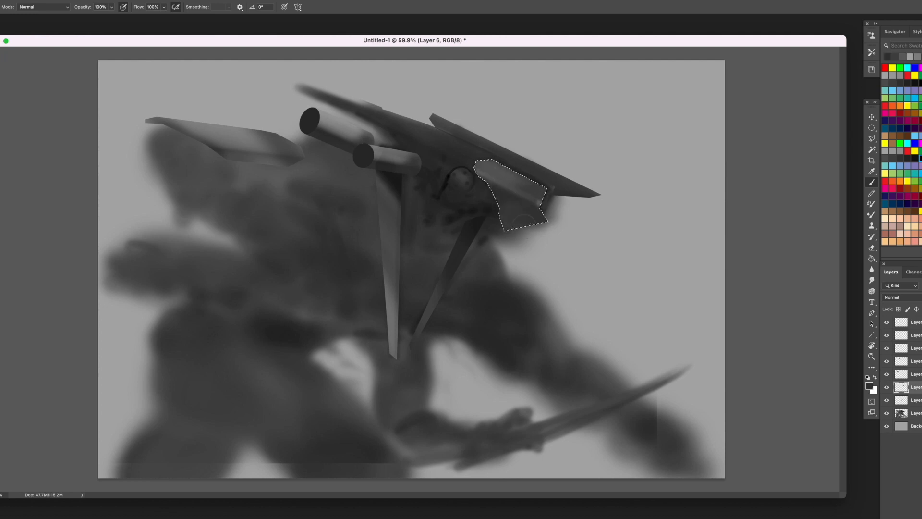
# - On the base creature layer, lasso the soft area around and below the jaw plate, delete it and deselect
pyautogui.click(917, 417)
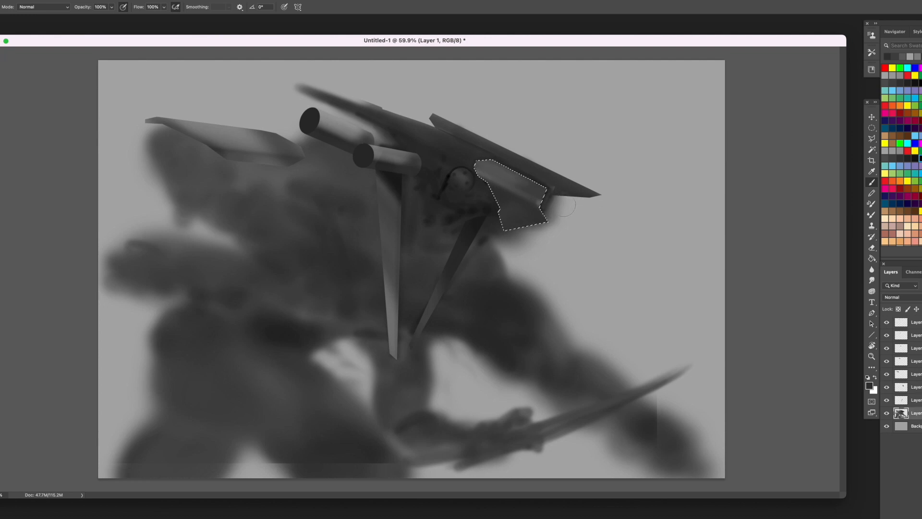
pyautogui.press('l')
pyautogui.click(570, 199)
pyautogui.click(490, 214)
pyautogui.click(485, 223)
pyautogui.click(484, 233)
pyautogui.click(509, 269)
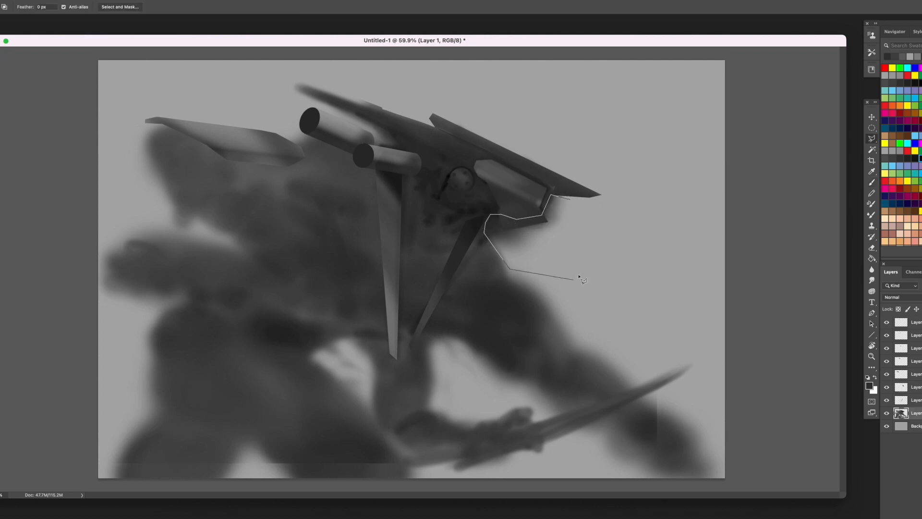
pyautogui.click(577, 278)
pyautogui.doubleClick(611, 255)
pyautogui.press('Delete')
pyautogui.press('super+d')
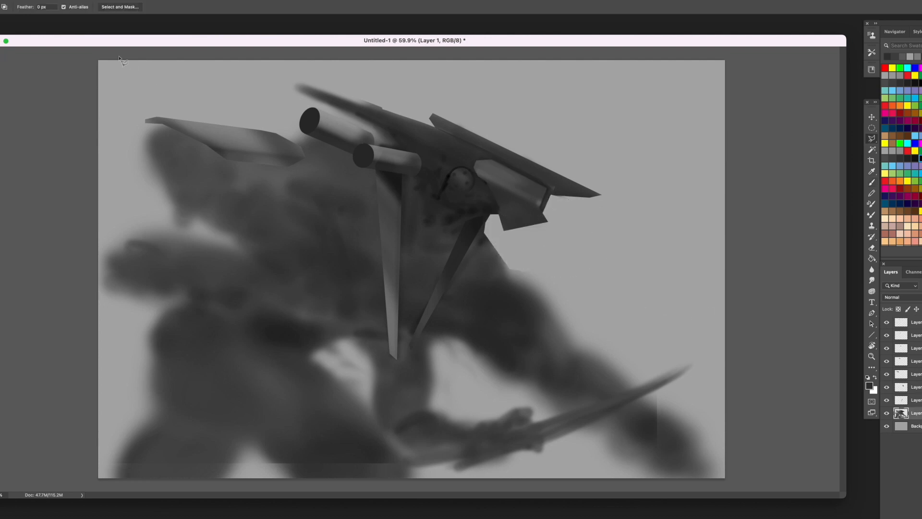
# - Lasso a thin sliver on the head between the short tube and the eye, paint it near-black and deselect
pyautogui.click(445, 154)
pyautogui.click(409, 138)
pyautogui.click(414, 144)
pyautogui.click(442, 157)
pyautogui.click(444, 153)
pyautogui.press('b')
pyautogui.keyDown('alt'); pyautogui.click(454, 187); pyautogui.keyUp('alt')
pyautogui.moveTo(438, 152); pyautogui.dragTo(426, 144)
pyautogui.press('super+d')
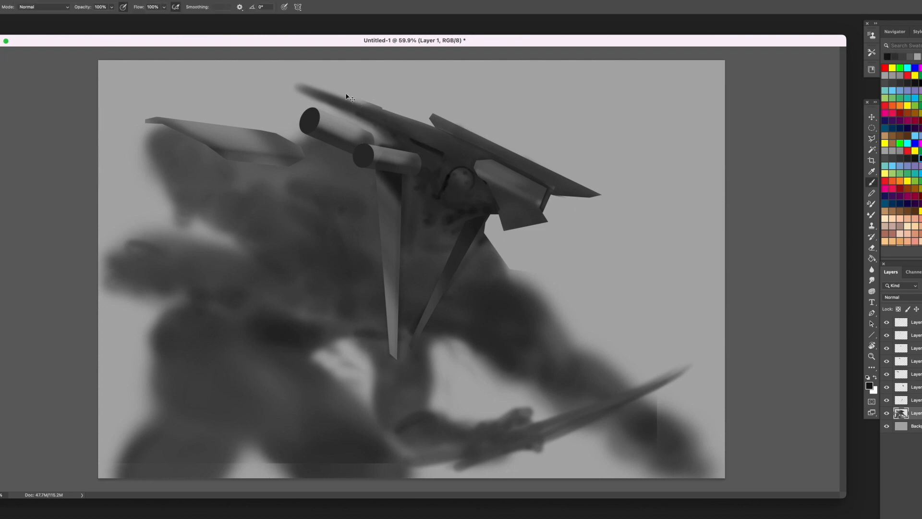
# - Lasso the soft area between the upper tube and the back of the head crest, delete it and deselect
pyautogui.press('l')
pyautogui.click(434, 126)
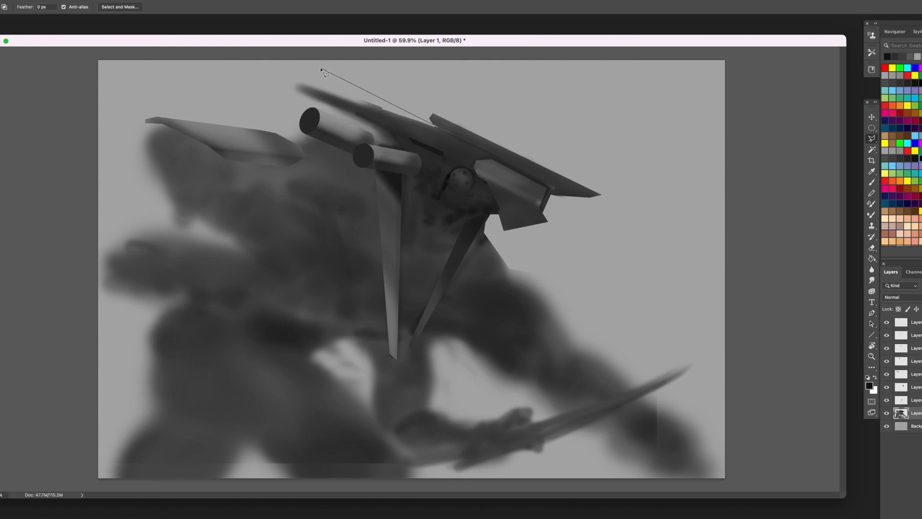
pyautogui.press('Escape')
pyautogui.click(376, 145)
pyautogui.click(398, 143)
pyautogui.click(388, 129)
pyautogui.click(287, 82)
pyautogui.click(293, 94)
pyautogui.click(371, 136)
pyautogui.click(377, 145)
pyautogui.press('Delete')
pyautogui.press('super+d')
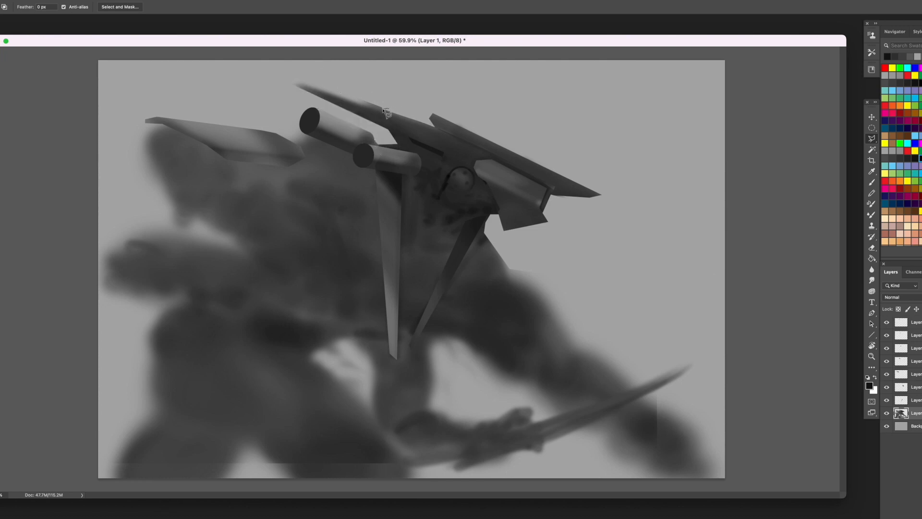
# - Lasso the blurry upper edge of the backward-pointing crest and delete it for a clean contour
pyautogui.press('super+shift+d')
pyautogui.click(279, 75)
pyautogui.press('BackSpace')
pyautogui.click(306, 81)
pyautogui.click(427, 124)
pyautogui.click(384, 84)
pyautogui.click(315, 59)
pyautogui.press('Escape')
pyautogui.press('o')
pyautogui.press('l')
pyautogui.press('BackSpace')
# - Lasso a long pointed spike extending the crest backward, fill it with dark grey and deselect
pyautogui.click(272, 66)
pyautogui.click(409, 120)
pyautogui.click(395, 135)
pyautogui.press('b')
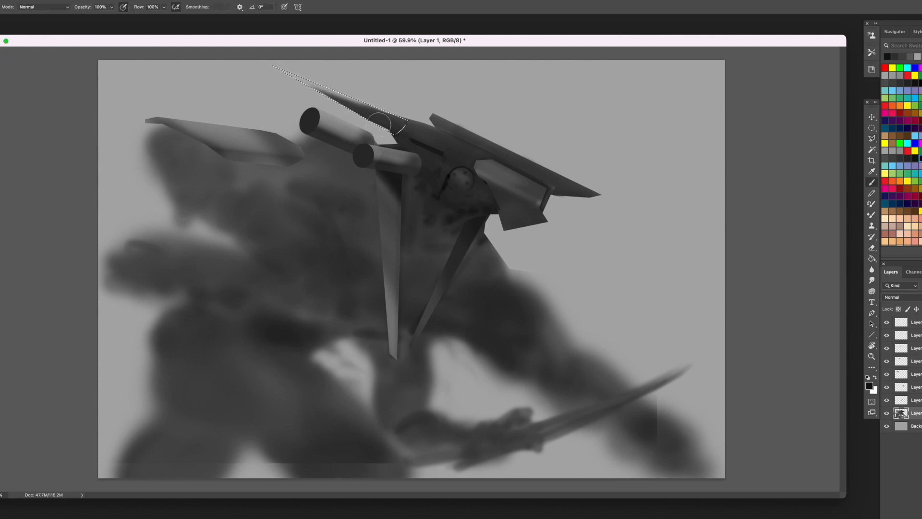
pyautogui.keyDown('alt'); pyautogui.click(394, 125); pyautogui.keyUp('alt')
pyautogui.moveTo(387, 119)
pyautogui.mouseDown()
pyautogui.moveTo(341, 98)
pyautogui.moveTo(358, 115)
pyautogui.mouseUp()
pyautogui.keyDown('alt'); pyautogui.click(440, 124); pyautogui.keyUp('alt')
pyautogui.keyDown('alt'); pyautogui.click(419, 126); pyautogui.keyUp('alt')
pyautogui.press('super+d')
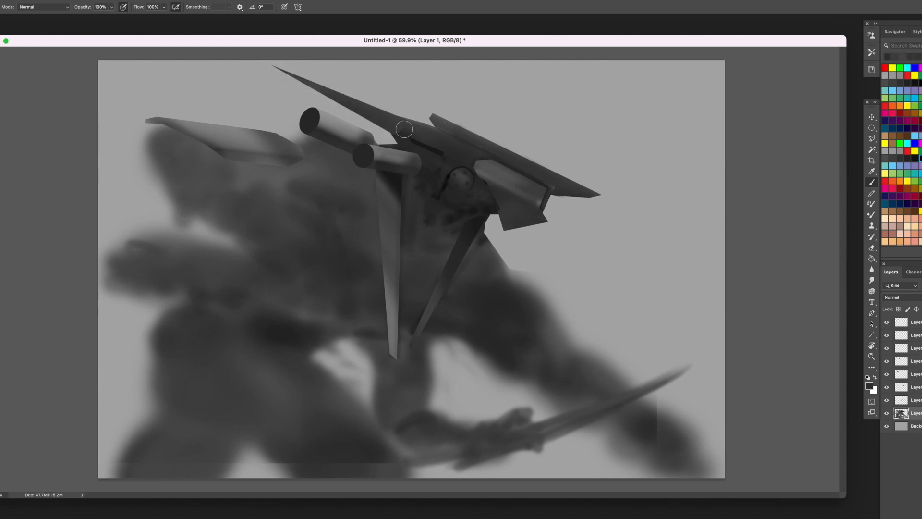
# - Lasso the upper side of the crest spike and add a new layer clipped to the base creature layer
pyautogui.press('l')
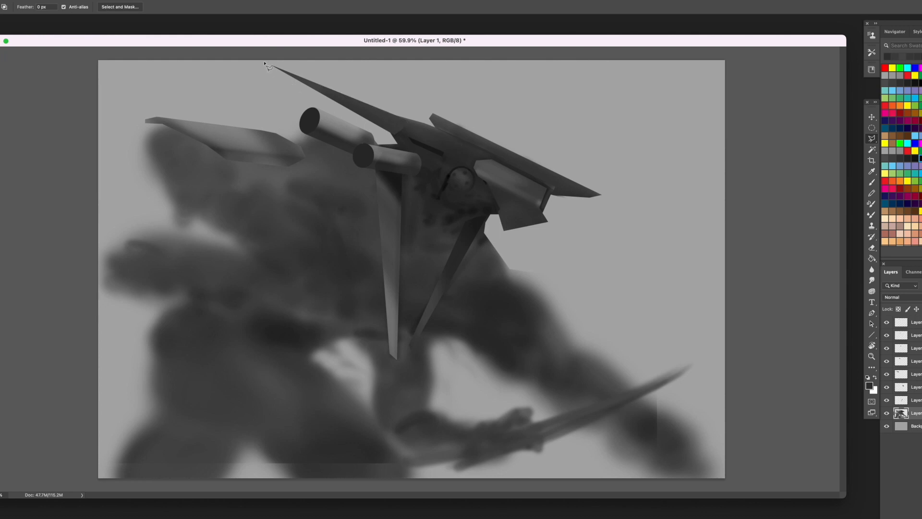
pyautogui.click(266, 63)
pyautogui.click(408, 131)
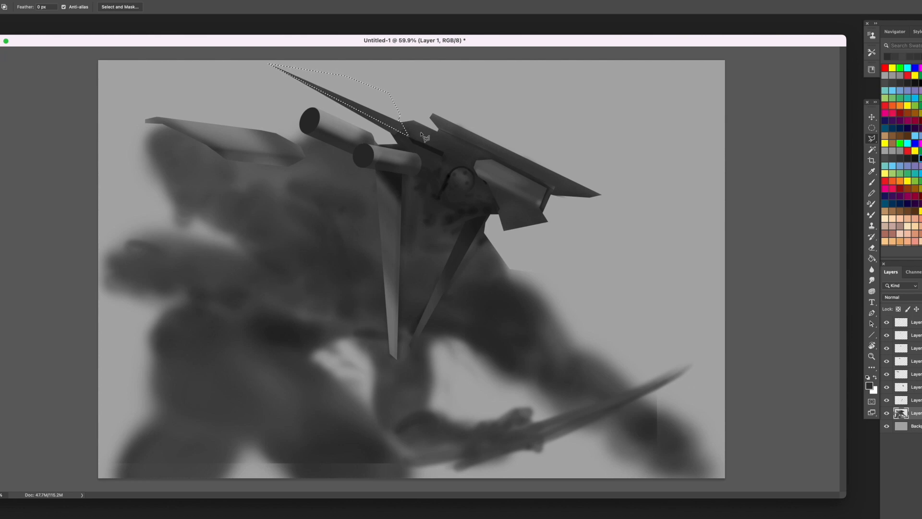
pyautogui.press('b')
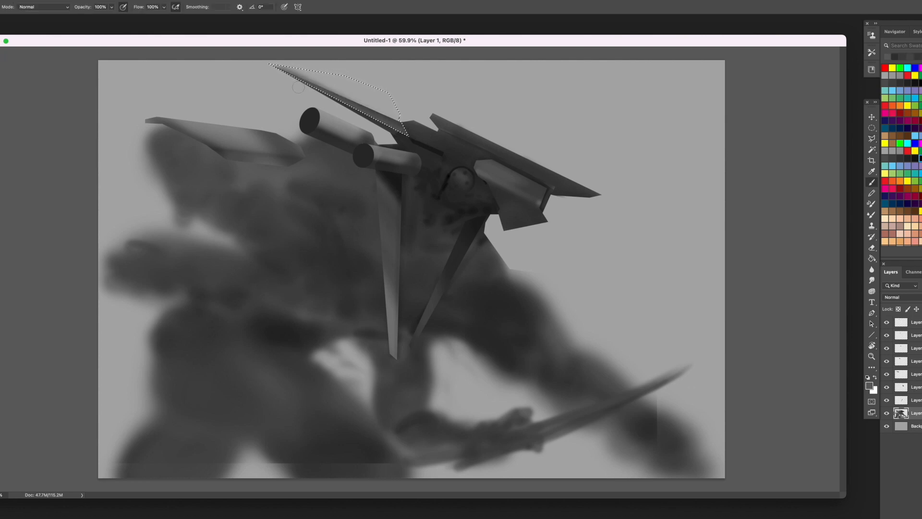
pyautogui.press('alt+shift+super+n')
pyautogui.rightClick(913, 414)
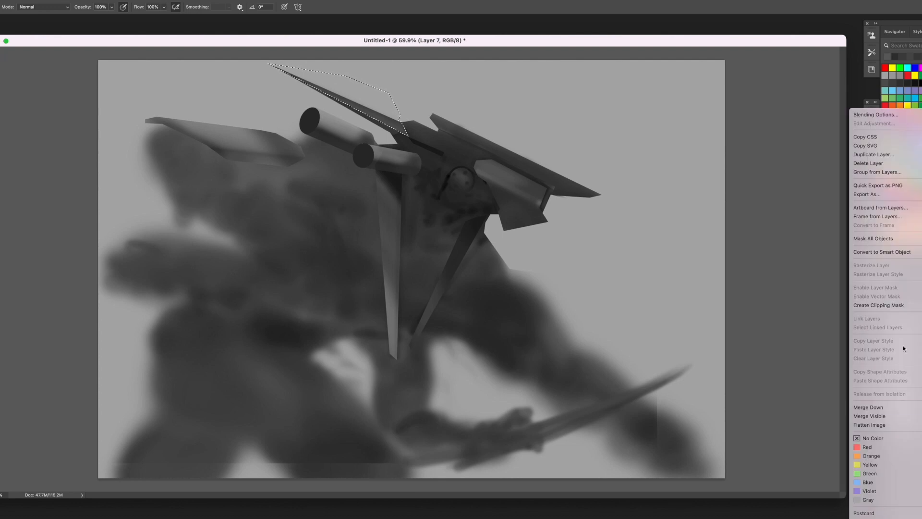
pyautogui.click(901, 306)
# - Paint the upper side of the crest spike with a lighter grey and drop the selection
pyautogui.moveTo(407, 134); pyautogui.dragTo(347, 106)
pyautogui.keyDown('alt'); pyautogui.click(379, 103); pyautogui.keyUp('alt')
pyautogui.press('super+d')
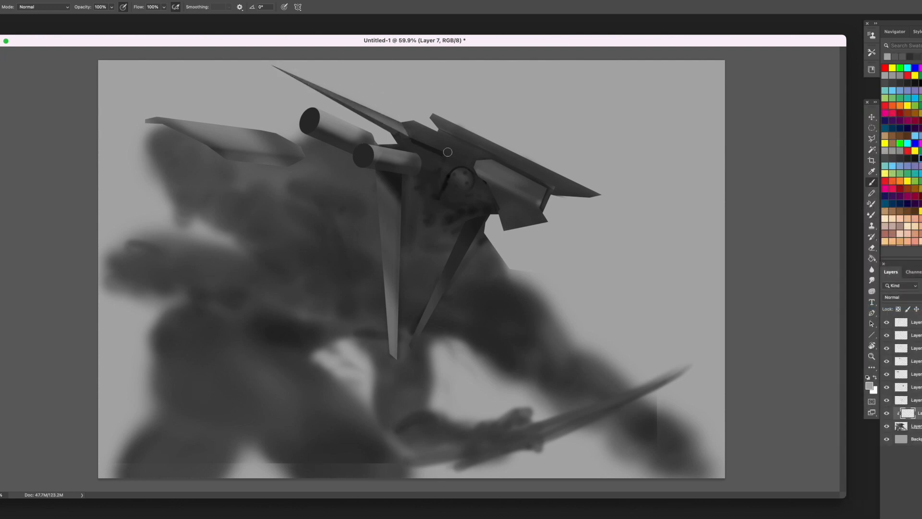
# - Brush lighter grey along the head ridge above the eye and dark shadows beneath it beside the short tube
pyautogui.moveTo(409, 134)
pyautogui.mouseDown()
pyautogui.moveTo(475, 160)
pyautogui.moveTo(416, 128)
pyautogui.mouseUp()
pyautogui.keyDown('alt'); pyautogui.click(423, 138); pyautogui.keyUp('alt')
pyautogui.keyDown('alt'); pyautogui.click(454, 149); pyautogui.keyUp('alt')
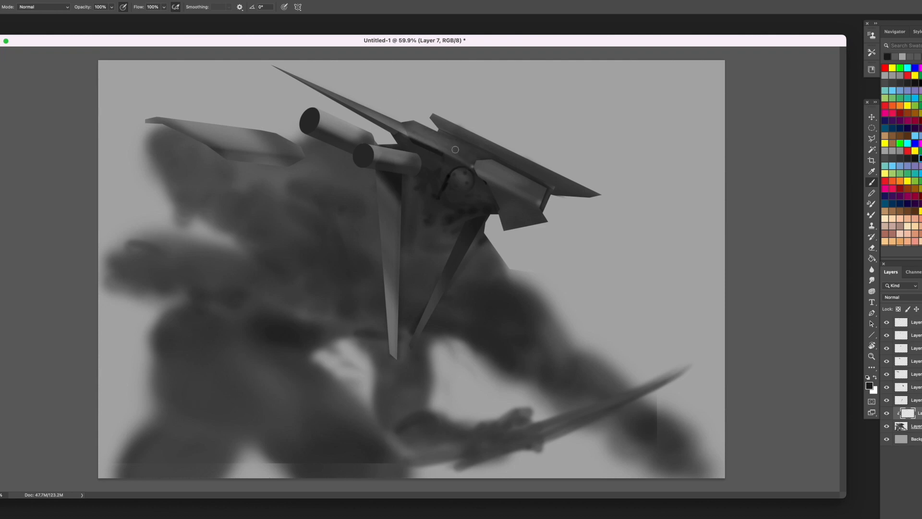
pyautogui.moveTo(475, 148); pyautogui.dragTo(441, 132)
pyautogui.moveTo(445, 185)
pyautogui.mouseDown()
pyautogui.moveTo(417, 196)
pyautogui.moveTo(398, 177)
pyautogui.moveTo(423, 166)
pyautogui.mouseUp()
pyautogui.keyDown('alt'); pyautogui.click(397, 177); pyautogui.keyUp('alt')
pyautogui.keyDown('alt'); pyautogui.click(436, 147); pyautogui.keyUp('alt')
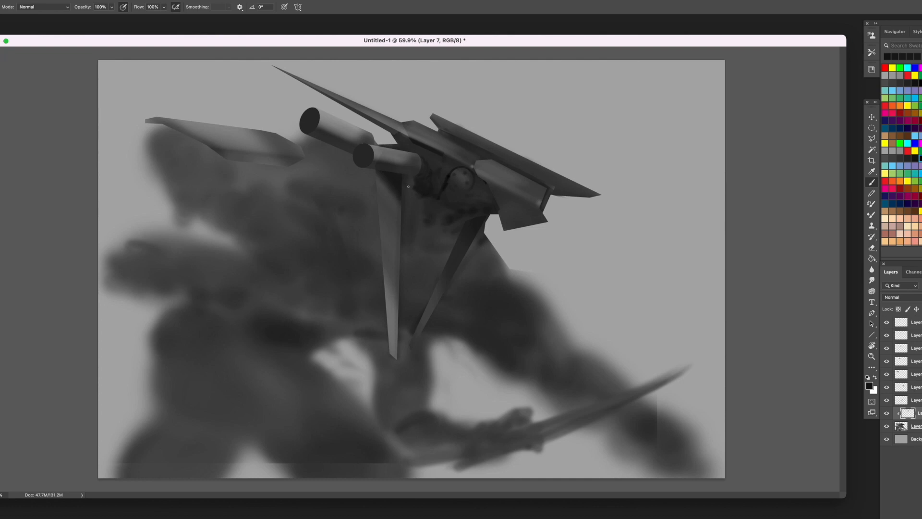
# - Touch up the small gap between the tubes and the head ridge with short dark and grey strokes
pyautogui.keyDown('alt'); pyautogui.click(404, 146); pyautogui.keyUp('alt')
pyautogui.keyDown('alt'); pyautogui.click(419, 142); pyautogui.keyUp('alt')
pyautogui.keyDown('alt'); pyautogui.click(416, 147); pyautogui.keyUp('alt')
pyautogui.keyDown('alt'); pyautogui.click(416, 145); pyautogui.keyUp('alt')
pyautogui.moveTo(415, 144); pyautogui.dragTo(420, 146)
pyautogui.keyDown('alt'); pyautogui.click(418, 145); pyautogui.keyUp('alt')
pyautogui.keyDown('alt'); pyautogui.click(417, 146); pyautogui.keyUp('alt')
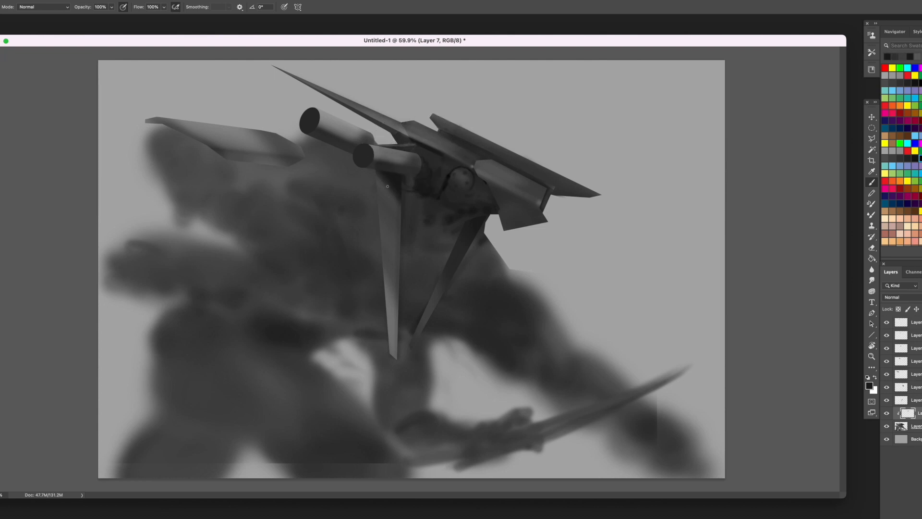
# - Lasso a small wedge between the short tube's end and the eye, and shade the inside of it
pyautogui.press('l')
pyautogui.click(435, 171)
pyautogui.click(425, 158)
pyautogui.click(427, 155)
pyautogui.click(441, 160)
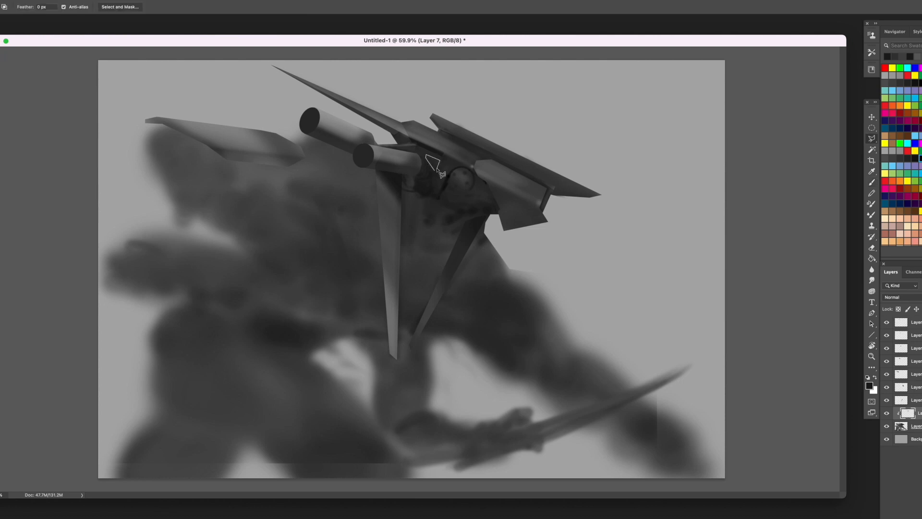
pyautogui.click(435, 170)
pyautogui.press('b')
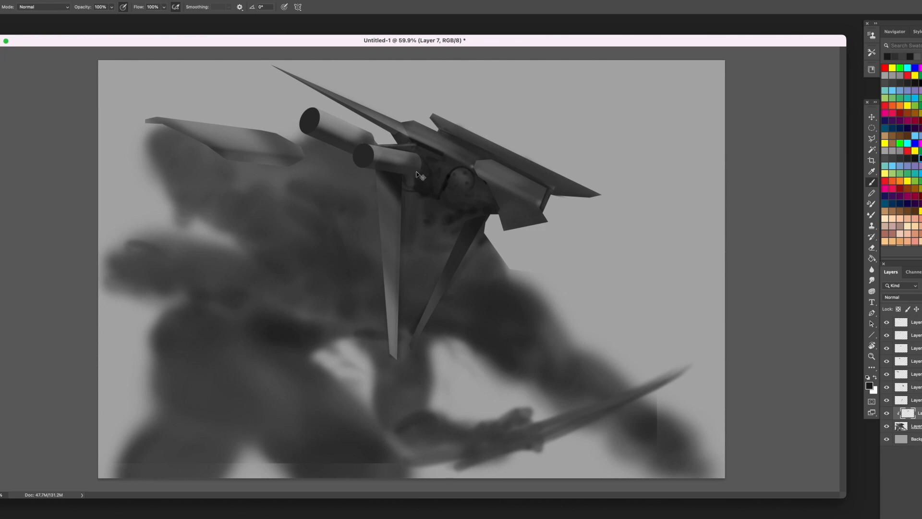
pyautogui.press('super+z')
pyautogui.moveTo(432, 152); pyautogui.dragTo(435, 160)
pyautogui.keyDown('alt'); pyautogui.click(422, 144); pyautogui.keyUp('alt')
# - Invert the wedge selection, sample a grey for the surrounding area, and drop the selection
pyautogui.press('super+shift+i')
pyautogui.keyDown('alt'); pyautogui.click(450, 150); pyautogui.keyUp('alt')
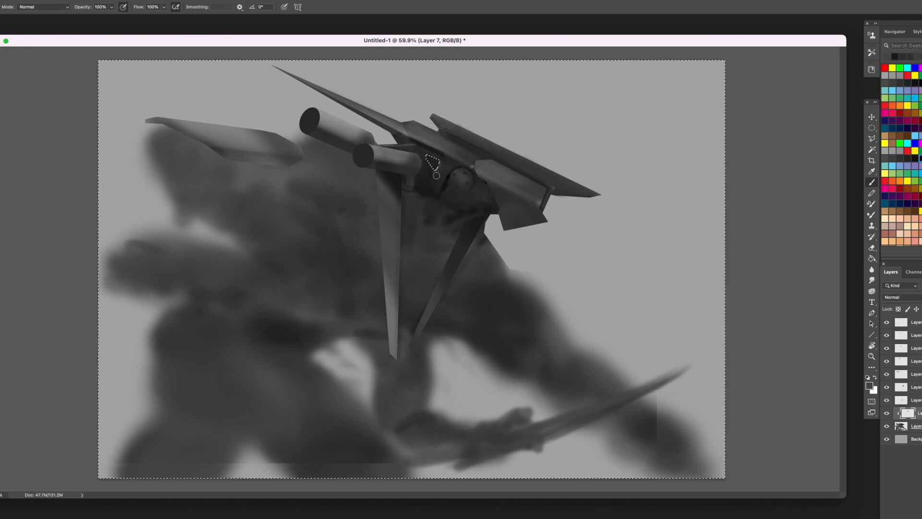
pyautogui.press('super+d')
# - Select a circle around the eye, invert it, paint a dark shadow around the eye's rim and deselect
pyautogui.press('l')
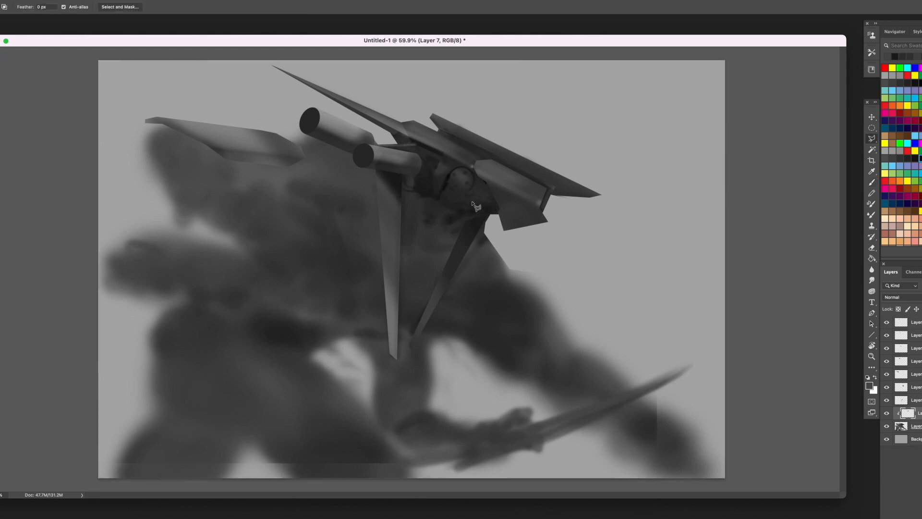
pyautogui.press('m')
pyautogui.moveTo(449, 156); pyautogui.dragTo(486, 209)
pyautogui.moveTo(468, 158); pyautogui.dragTo(461, 164)
pyautogui.press('super+shift+i')
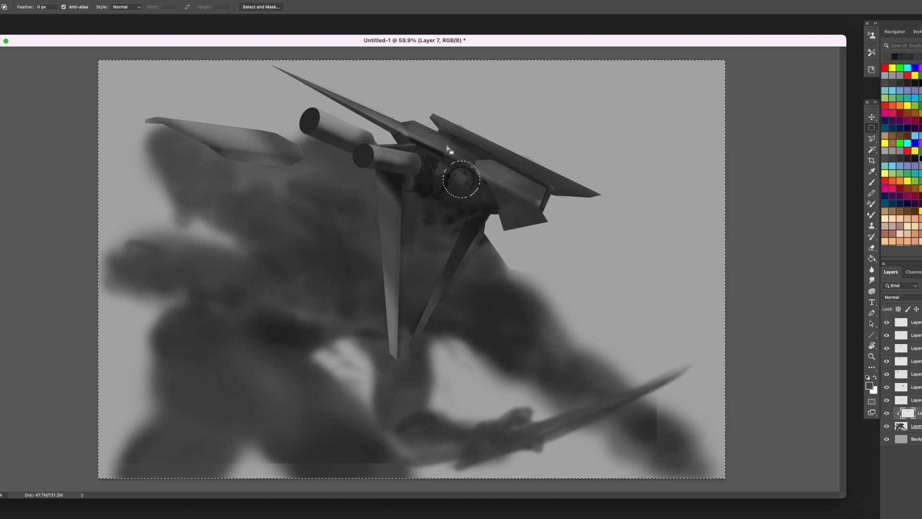
pyautogui.press('b')
pyautogui.keyDown('alt'); pyautogui.click(450, 194); pyautogui.keyUp('alt')
pyautogui.moveTo(457, 196)
pyautogui.mouseDown()
pyautogui.moveTo(481, 182)
pyautogui.moveTo(452, 196)
pyautogui.moveTo(444, 186)
pyautogui.mouseUp()
pyautogui.press('super+d')
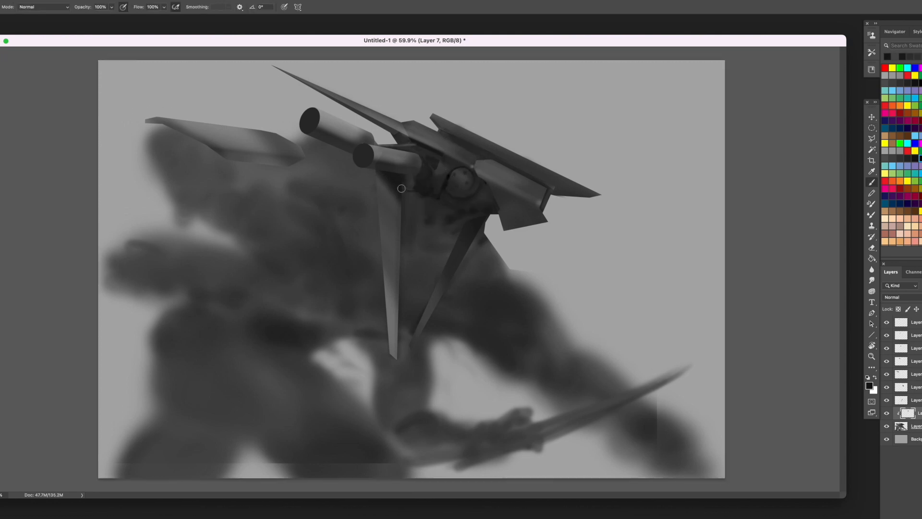
# - Darken the neck below the eye, and on a new layer sketch the outline of an angular shoulder plate
pyautogui.moveTo(445, 224); pyautogui.dragTo(466, 224)
pyautogui.keyDown('alt'); pyautogui.click(445, 184); pyautogui.keyUp('alt')
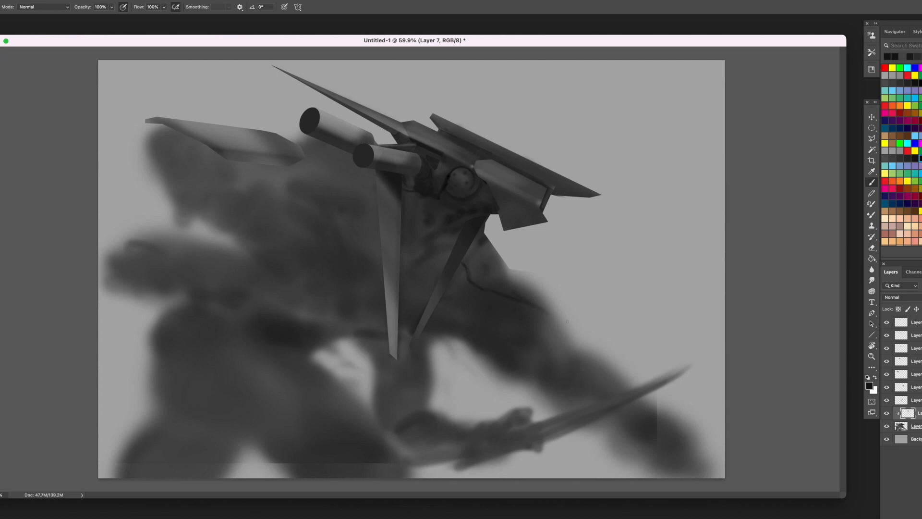
pyautogui.hotkey('ctrl', 'shift', 'alt', 'n')
pyautogui.moveTo(548, 311); pyautogui.dragTo(573, 326)
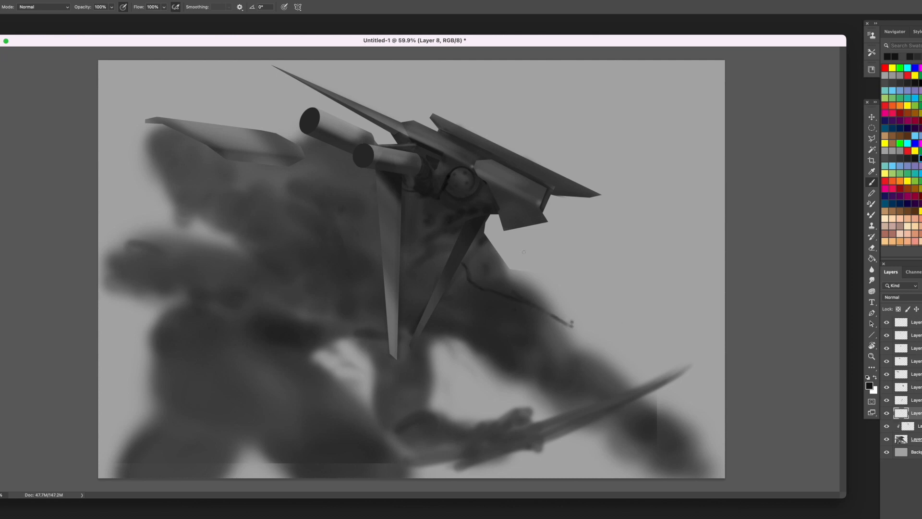
pyautogui.moveTo(485, 227); pyautogui.dragTo(514, 247)
# - Trace the sketched shoulder plate below the jaw with the Pen tool and convert the path to a selection
pyautogui.press('p')
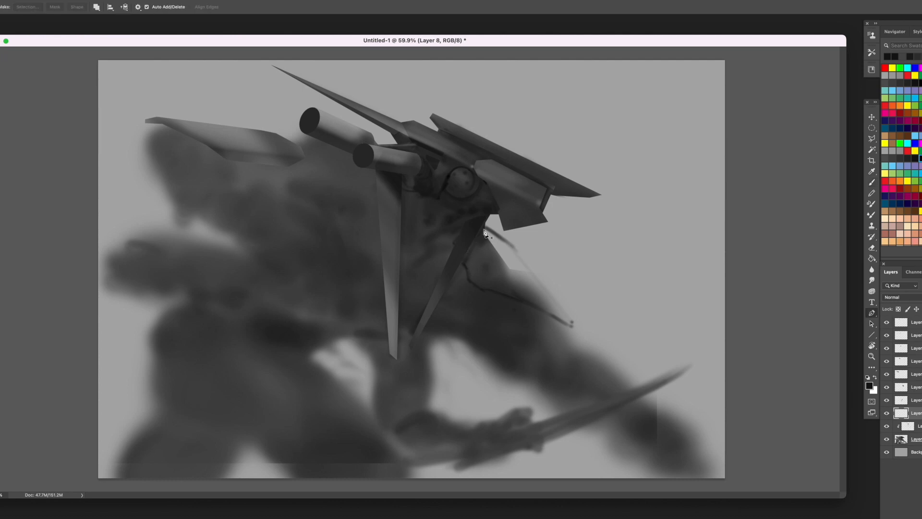
pyautogui.click(486, 223)
pyautogui.click(517, 244)
pyautogui.moveTo(574, 321); pyautogui.dragTo(574, 328)
pyautogui.moveTo(494, 292); pyautogui.dragTo(484, 290)
pyautogui.keyDown('alt'); pyautogui.click(494, 291); pyautogui.keyUp('alt')
pyautogui.click(479, 291)
pyautogui.click(467, 281)
pyautogui.rightClick(597, 239)
pyautogui.rightClick(598, 261)
pyautogui.click(615, 305)
pyautogui.press('Return')
# - Fill the selected shoulder plate with sampled dark greys, darkening its lower edge
pyautogui.press('b')
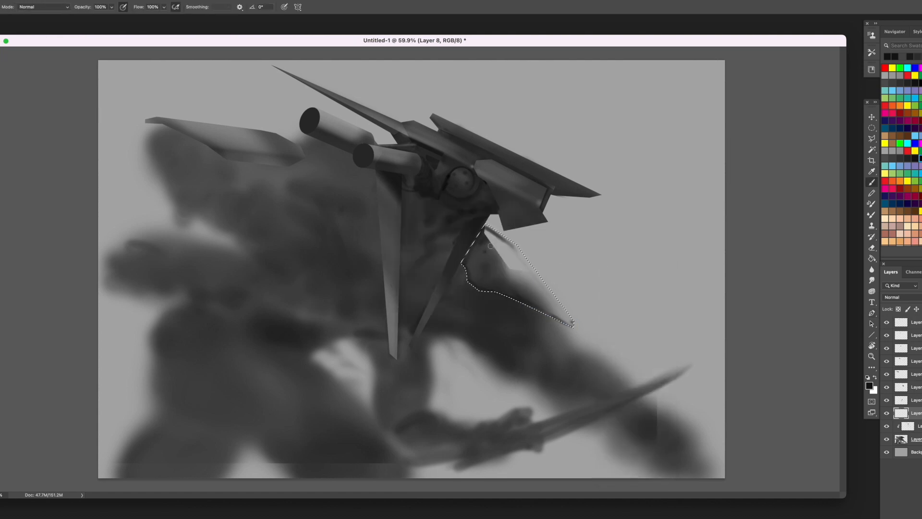
pyautogui.keyDown('alt'); pyautogui.click(446, 177); pyautogui.keyUp('alt')
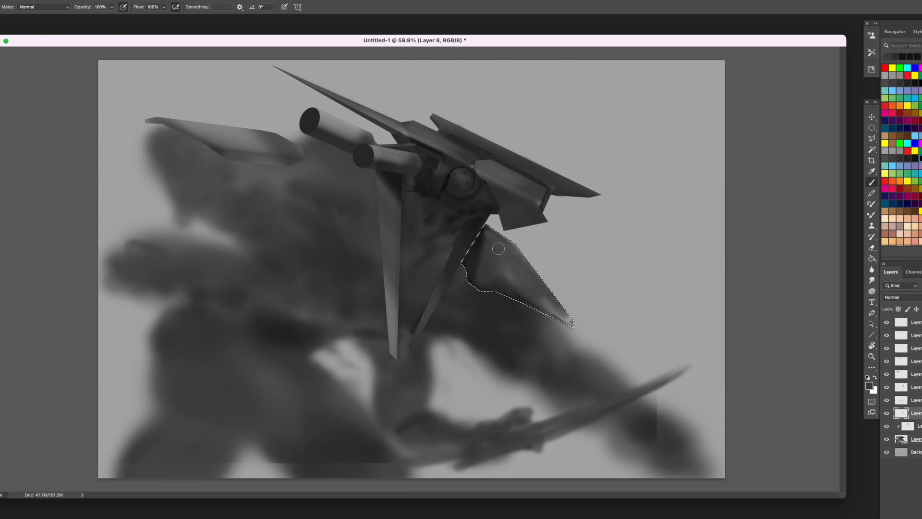
pyautogui.moveTo(490, 249); pyautogui.dragTo(550, 301)
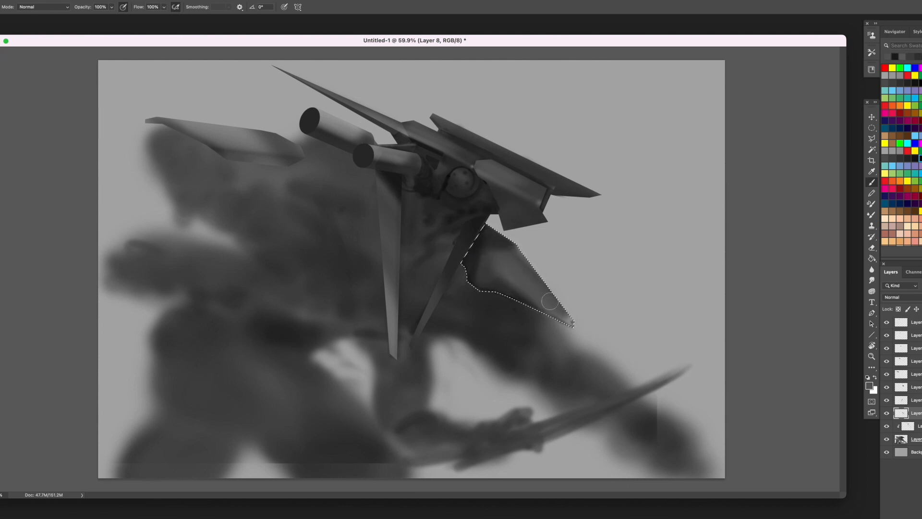
pyautogui.keyDown('alt'); pyautogui.click(510, 286); pyautogui.keyUp('alt')
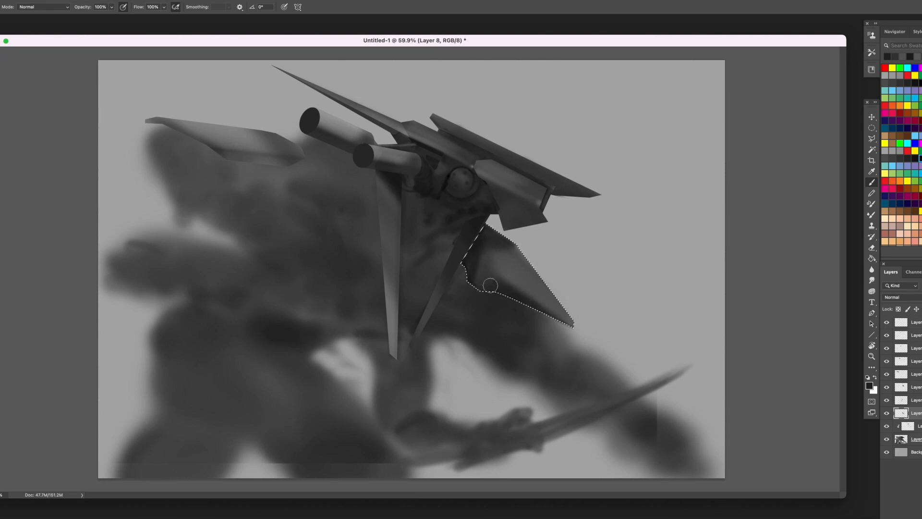
# - Shade the facets of the selected shoulder plate with sampled dark and lighter greys, sharpening its inner ridge, and deselect
pyautogui.keyDown('alt'); pyautogui.click(504, 262); pyautogui.keyUp('alt')
pyautogui.keyDown('alt'); pyautogui.click(501, 257); pyautogui.keyUp('alt')
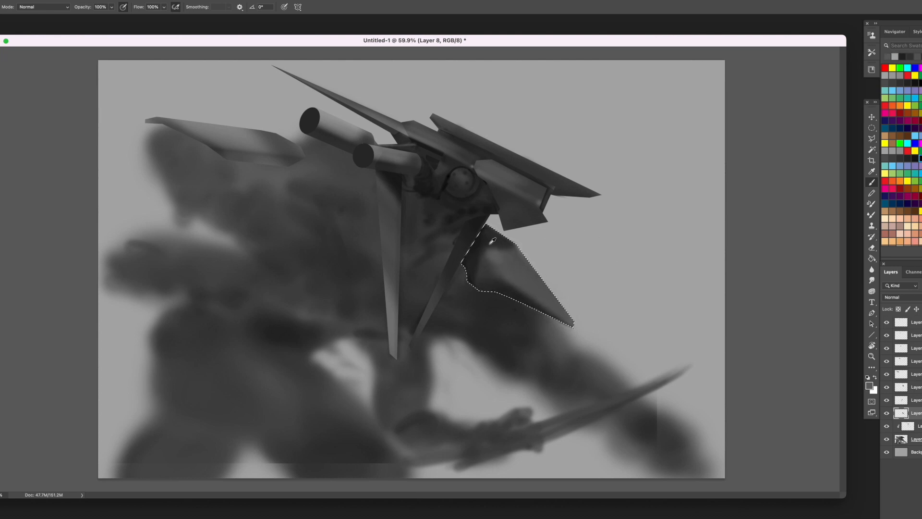
pyautogui.keyDown('alt'); pyautogui.click(492, 240); pyautogui.keyUp('alt')
pyautogui.moveTo(493, 243); pyautogui.dragTo(513, 248)
pyautogui.keyDown('alt'); pyautogui.click(503, 265); pyautogui.keyUp('alt')
pyautogui.keyDown('alt'); pyautogui.click(511, 278); pyautogui.keyUp('alt')
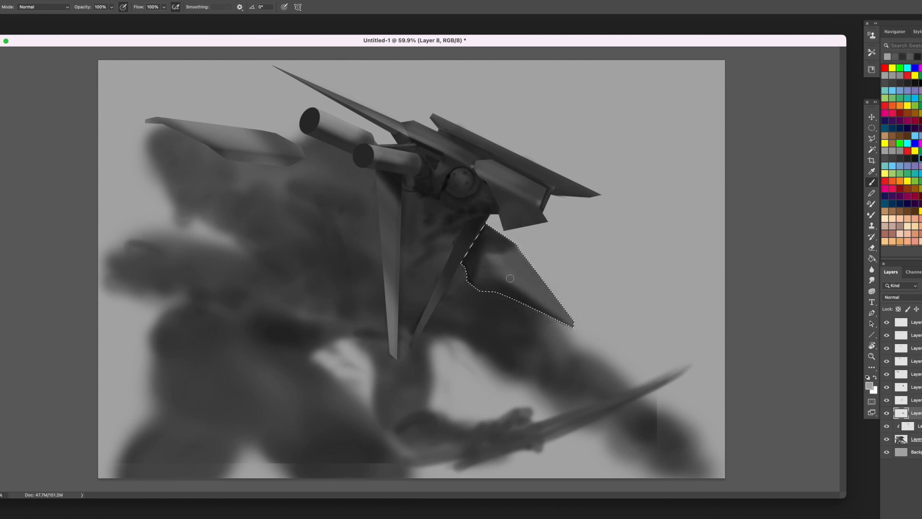
pyautogui.keyDown('alt'); pyautogui.click(501, 269); pyautogui.keyUp('alt')
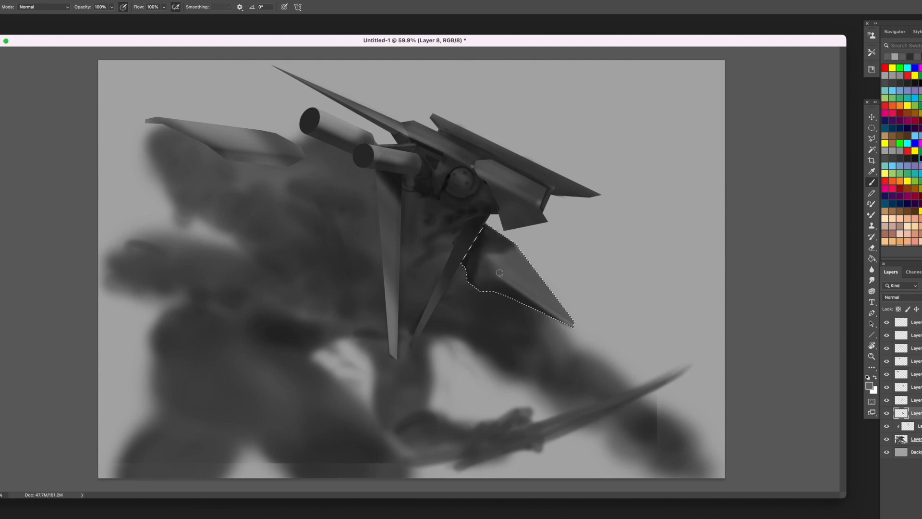
pyautogui.keyDown('alt'); pyautogui.click(500, 271); pyautogui.keyUp('alt')
pyautogui.keyDown('alt'); pyautogui.click(509, 266); pyautogui.keyUp('alt')
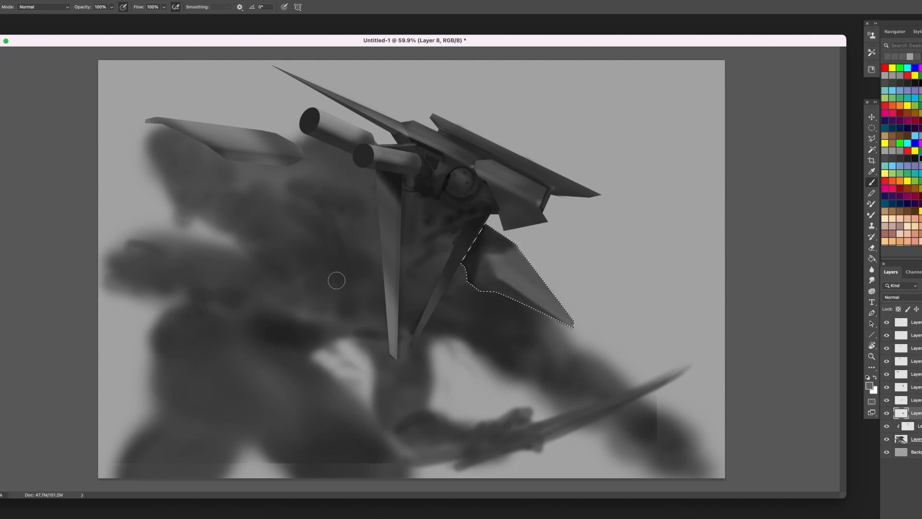
pyautogui.hotkey('ctrl', 'd')
# - Select a small circle below the lower tube's end, shade inside it, invert the selection, paint around its rim and deselect
pyautogui.keyDown('alt'); pyautogui.click(469, 141); pyautogui.keyUp('alt')
pyautogui.press('[')
pyautogui.press('[')
pyautogui.press('[')
pyautogui.press('[')
pyautogui.press('[')
pyautogui.press('m')
pyautogui.moveTo(412, 182); pyautogui.dragTo(423, 192)
pyautogui.press('b')
pyautogui.keyDown('alt'); pyautogui.click(427, 197); pyautogui.keyUp('alt')
pyautogui.keyDown('alt'); pyautogui.click(415, 201); pyautogui.keyUp('alt')
pyautogui.hotkey('ctrl', 'shift', 'i')
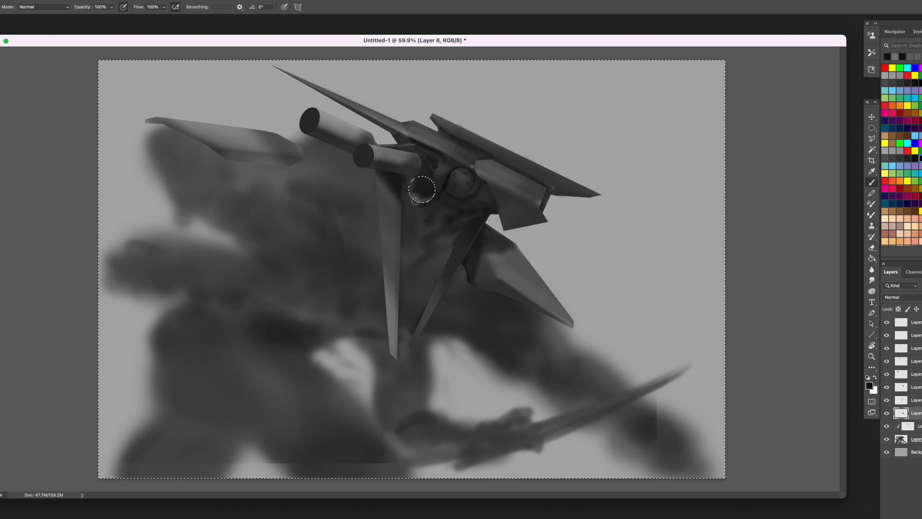
pyautogui.moveTo(415, 201); pyautogui.dragTo(406, 191)
pyautogui.press('super+d')
# - On a new layer, paint darker contours and shading on the blurry rear form beneath the back plate
pyautogui.press('super+shift+alt+n')
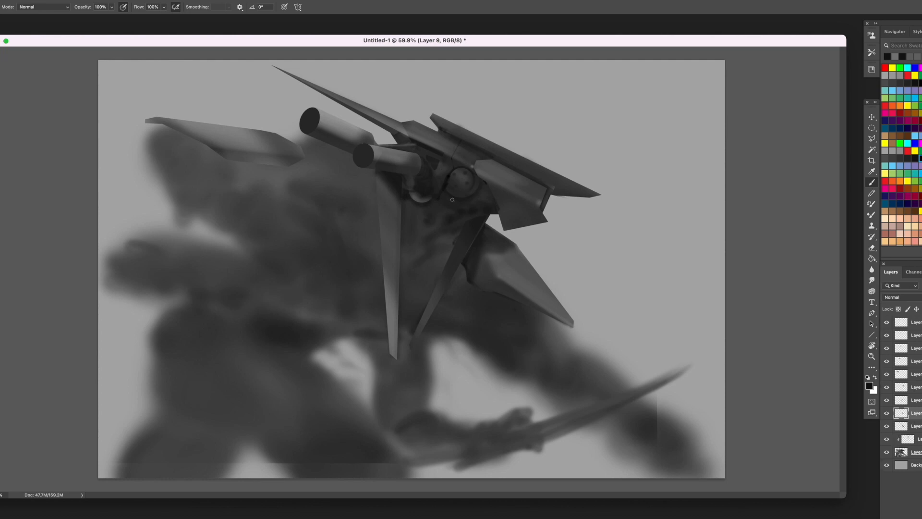
pyautogui.keyDown('alt'); pyautogui.click(445, 183); pyautogui.keyUp('alt')
pyautogui.moveTo(375, 191)
pyautogui.mouseDown()
pyautogui.moveTo(374, 216)
pyautogui.moveTo(274, 176)
pyautogui.mouseUp()
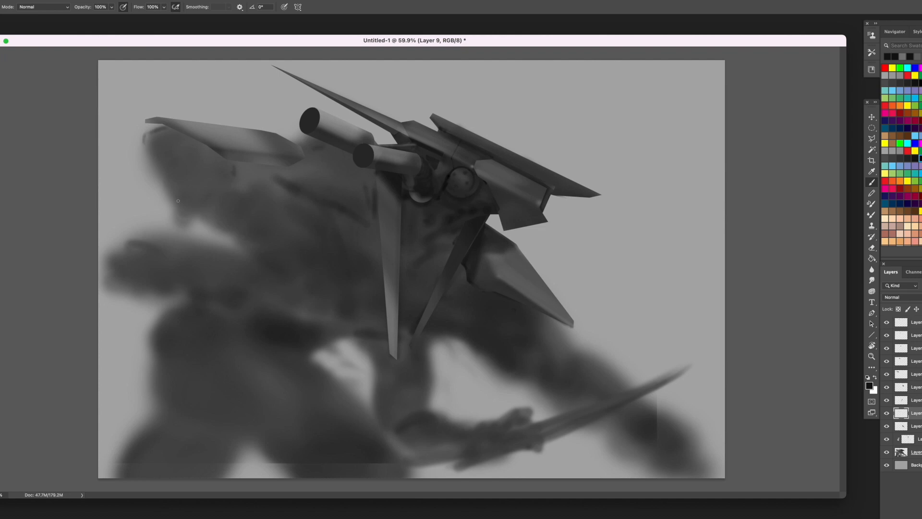
pyautogui.moveTo(148, 150)
pyautogui.mouseDown()
pyautogui.moveTo(159, 177)
pyautogui.moveTo(150, 157)
pyautogui.moveTo(184, 185)
pyautogui.moveTo(161, 133)
pyautogui.moveTo(215, 154)
pyautogui.mouseUp()
pyautogui.keyDown('alt'); pyautogui.click(303, 119); pyautogui.keyUp('alt')
pyautogui.moveTo(164, 135); pyautogui.dragTo(209, 151)
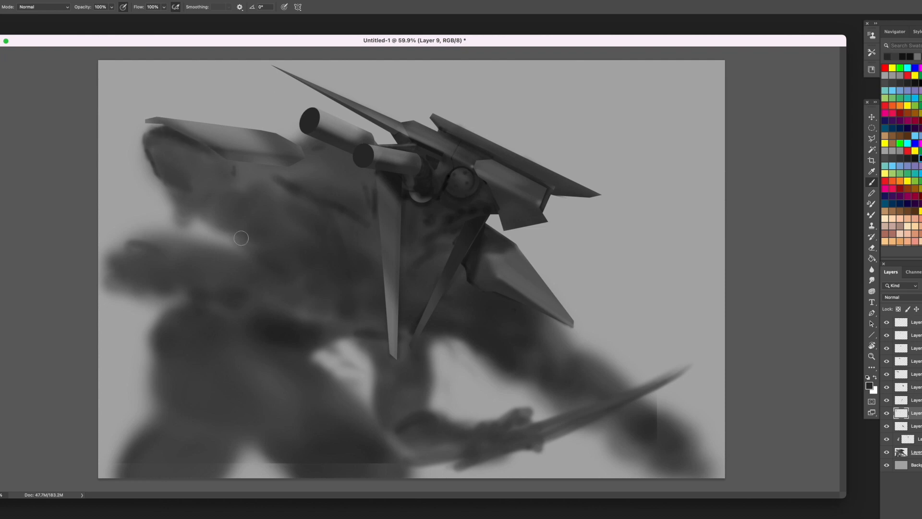
pyautogui.keyDown('alt'); pyautogui.click(243, 187); pyautogui.keyUp('alt')
pyautogui.moveTo(228, 209)
pyautogui.mouseDown()
pyautogui.moveTo(237, 185)
pyautogui.moveTo(202, 206)
pyautogui.mouseUp()
pyautogui.moveTo(172, 188)
pyautogui.mouseDown()
pyautogui.moveTo(202, 203)
pyautogui.moveTo(280, 211)
pyautogui.mouseUp()
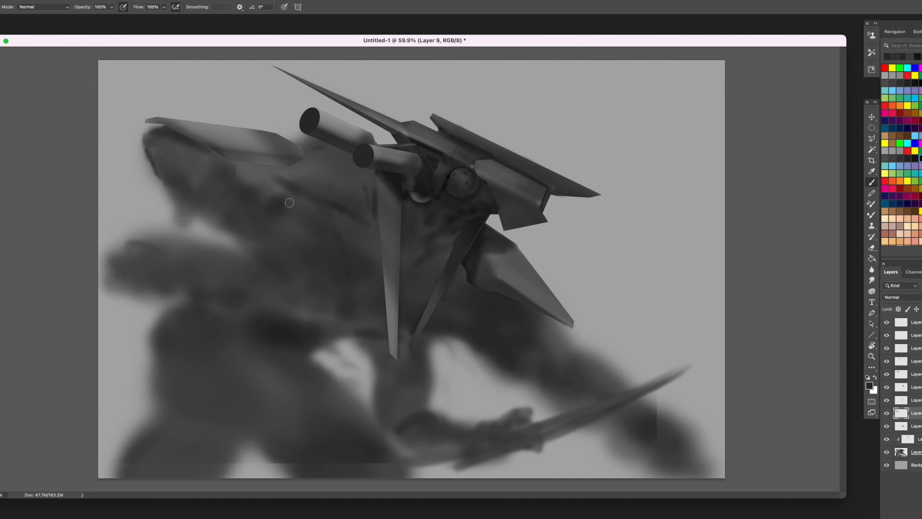
# - Paint dark and lighter vertical folds on the body just below the back plate's inner end
pyautogui.moveTo(298, 214)
pyautogui.mouseDown()
pyautogui.moveTo(290, 209)
pyautogui.moveTo(287, 241)
pyautogui.mouseUp()
pyautogui.keyDown('alt'); pyautogui.click(262, 188); pyautogui.keyUp('alt')
pyautogui.moveTo(260, 194)
pyautogui.mouseDown()
pyautogui.moveTo(257, 240)
pyautogui.moveTo(268, 199)
pyautogui.mouseUp()
pyautogui.keyDown('alt'); pyautogui.click(263, 229); pyautogui.keyUp('alt')
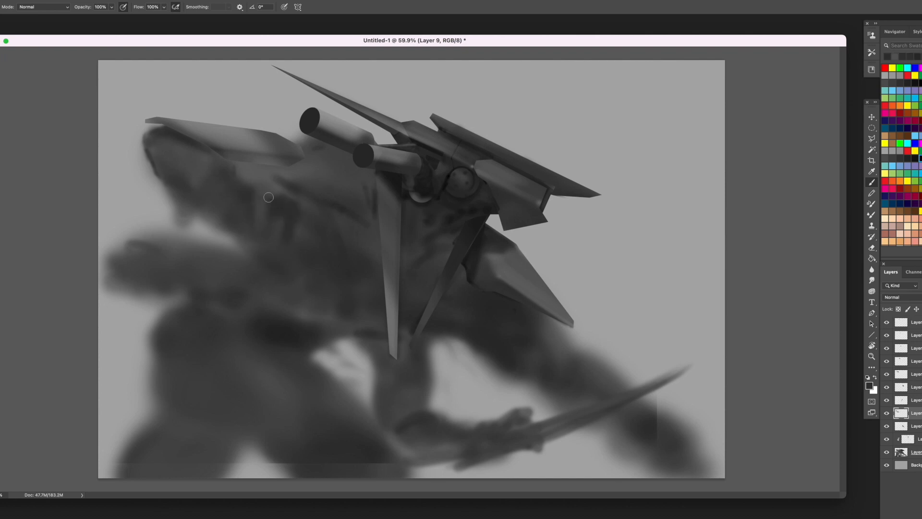
pyautogui.keyDown('alt'); pyautogui.click(262, 254); pyautogui.keyUp('alt')
pyautogui.moveTo(262, 253); pyautogui.dragTo(261, 228)
pyautogui.keyDown('alt'); pyautogui.click(262, 197); pyautogui.keyUp('alt')
pyautogui.moveTo(291, 196); pyautogui.dragTo(291, 224)
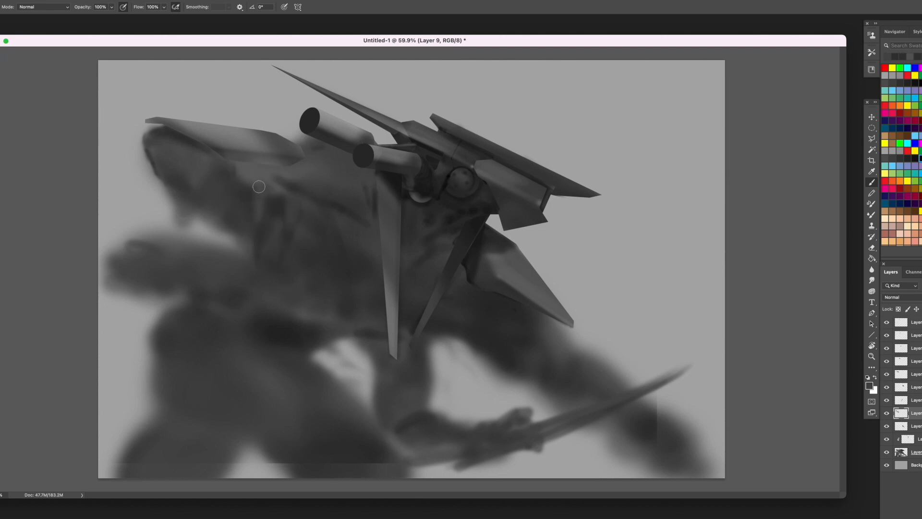
# - Lasso a small knob at the top of the body folds, fill it with light grey, deselect and blend the folds around it
pyautogui.press('l')
pyautogui.moveTo(875, 142); pyautogui.dragTo(891, 136)
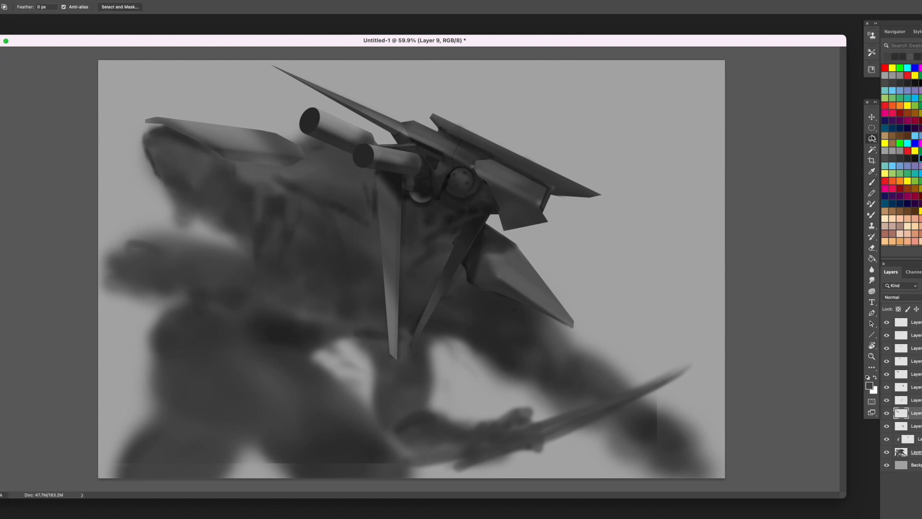
pyautogui.moveTo(267, 189)
pyautogui.mouseDown()
pyautogui.moveTo(240, 196)
pyautogui.moveTo(272, 202)
pyautogui.moveTo(250, 179)
pyautogui.mouseUp()
pyautogui.press('b')
pyautogui.keyDown('alt'); pyautogui.click(344, 122); pyautogui.keyUp('alt')
pyautogui.press('super+d')
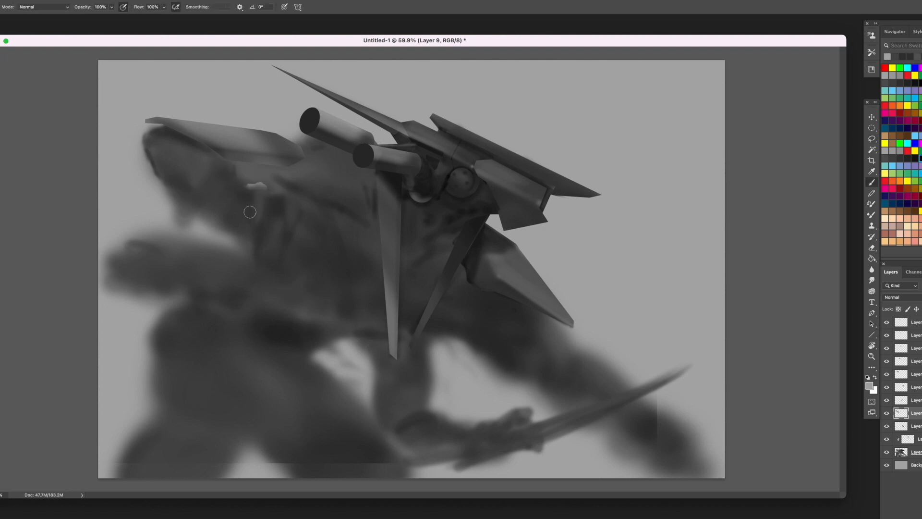
pyautogui.keyDown('alt'); pyautogui.click(280, 212); pyautogui.keyUp('alt')
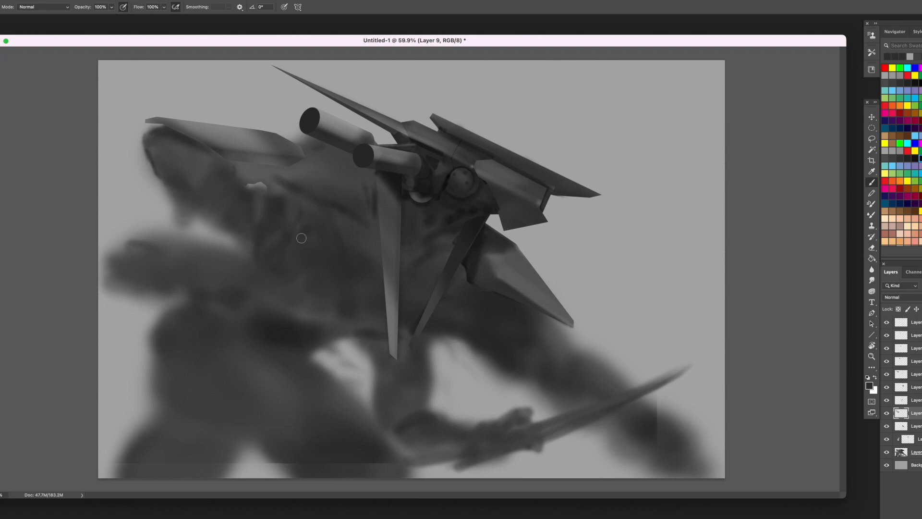
pyautogui.keyDown('alt'); pyautogui.click(262, 192); pyautogui.keyUp('alt')
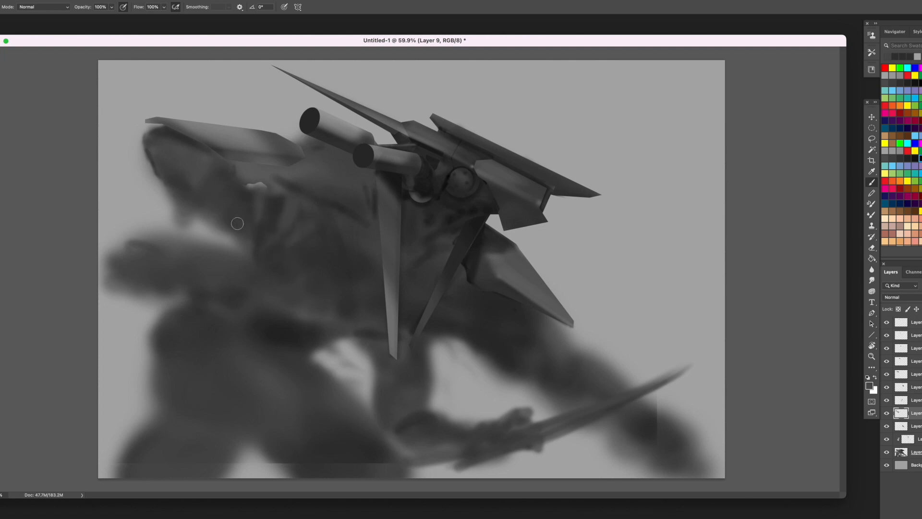
pyautogui.keyDown('alt'); pyautogui.click(249, 188); pyautogui.keyUp('alt')
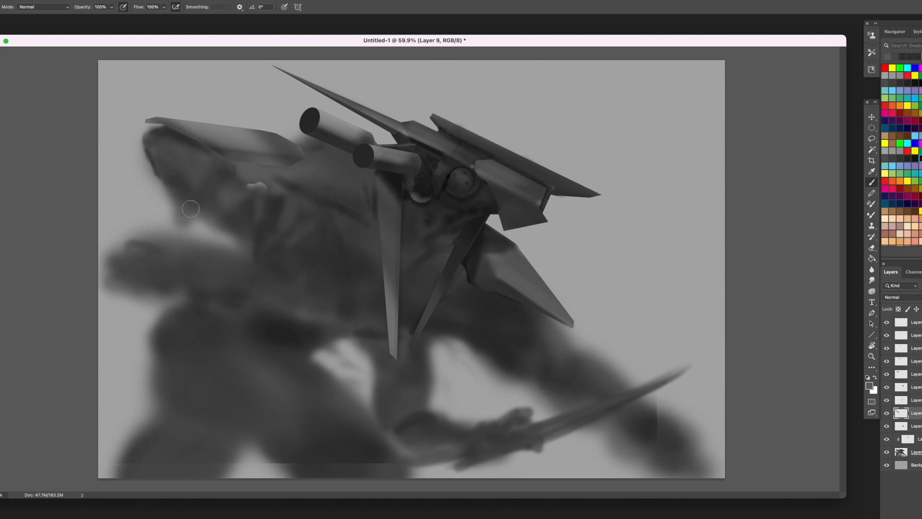
# - Lasso the blurry area under the rear form, delete it from Layer 1 for a hard lower edge and deselect
pyautogui.press('l')
pyautogui.moveTo(211, 214); pyautogui.dragTo(237, 237)
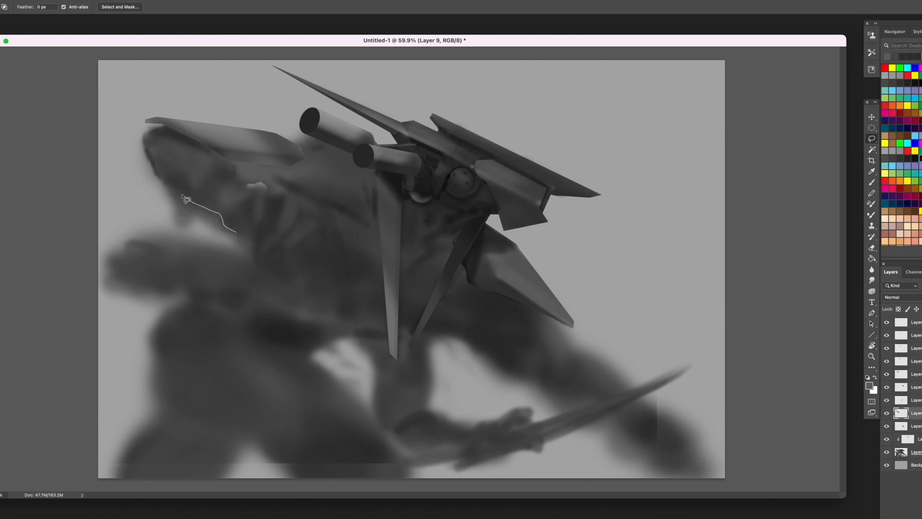
pyautogui.moveTo(148, 164)
pyautogui.mouseDown()
pyautogui.moveTo(249, 244)
pyautogui.moveTo(149, 216)
pyautogui.moveTo(137, 168)
pyautogui.moveTo(148, 164)
pyautogui.mouseUp()
pyautogui.click(917, 426)
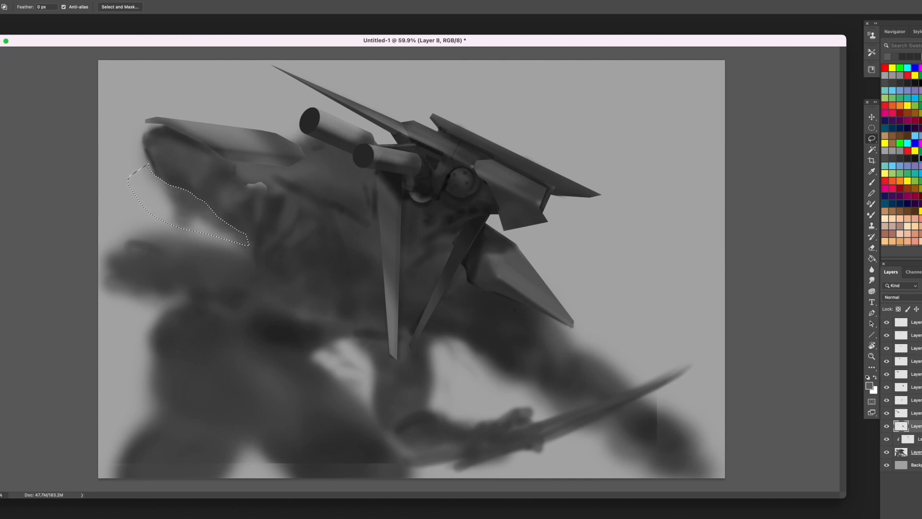
pyautogui.click(917, 452)
pyautogui.press('Delete')
pyautogui.press('super+d')
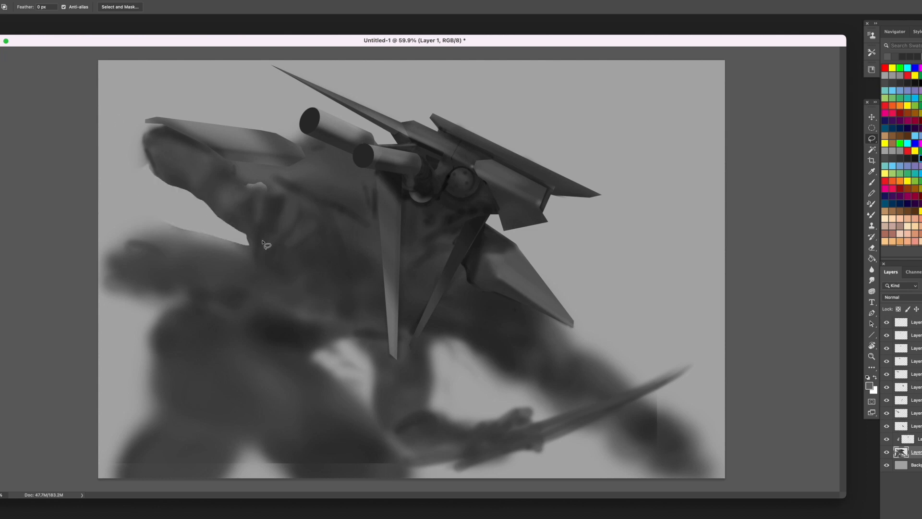
# - On Layer 5, paint a lumpy light grey ridge along the underside of the back plate above the folds
pyautogui.press('b')
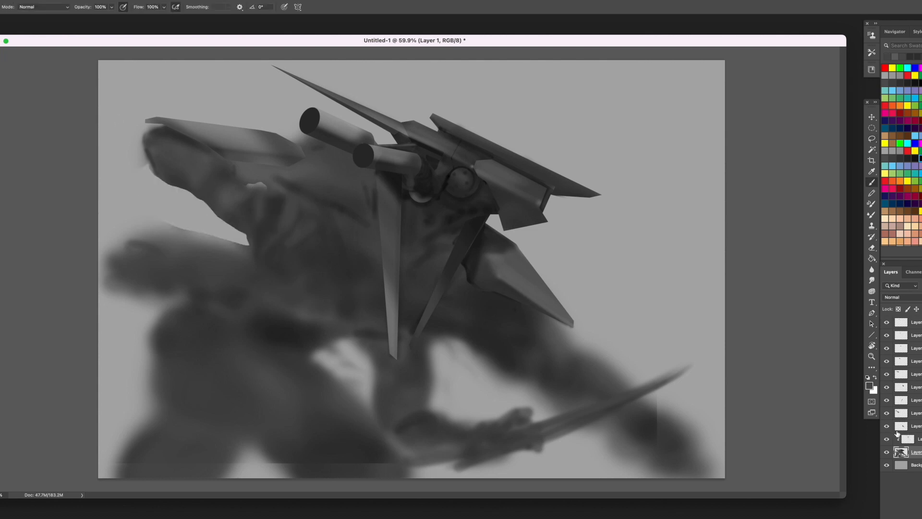
pyautogui.click(901, 400)
pyautogui.moveTo(260, 183)
pyautogui.mouseDown()
pyautogui.moveTo(270, 237)
pyautogui.moveTo(278, 216)
pyautogui.moveTo(280, 245)
pyautogui.mouseUp()
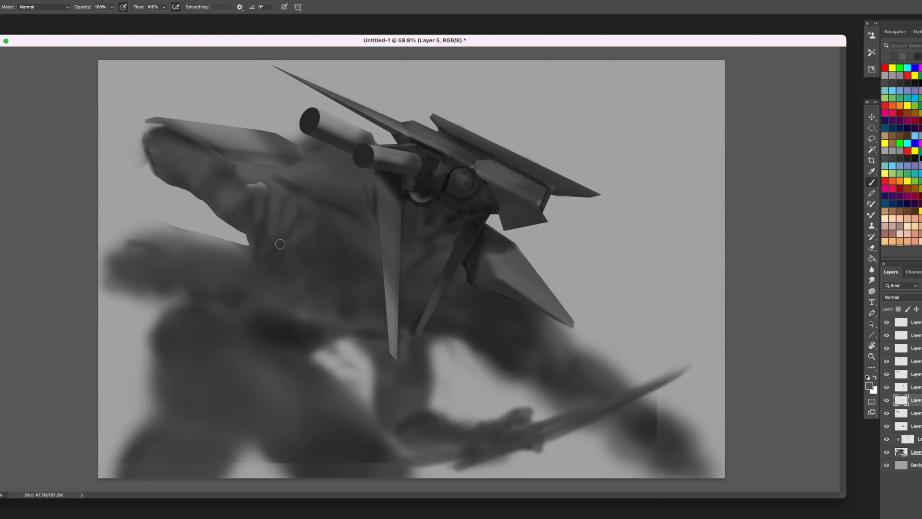
pyautogui.keyDown('alt'); pyautogui.click(296, 245); pyautogui.keyUp('alt')
pyautogui.moveTo(281, 195)
pyautogui.mouseDown()
pyautogui.moveTo(237, 174)
pyautogui.moveTo(213, 169)
pyautogui.mouseUp()
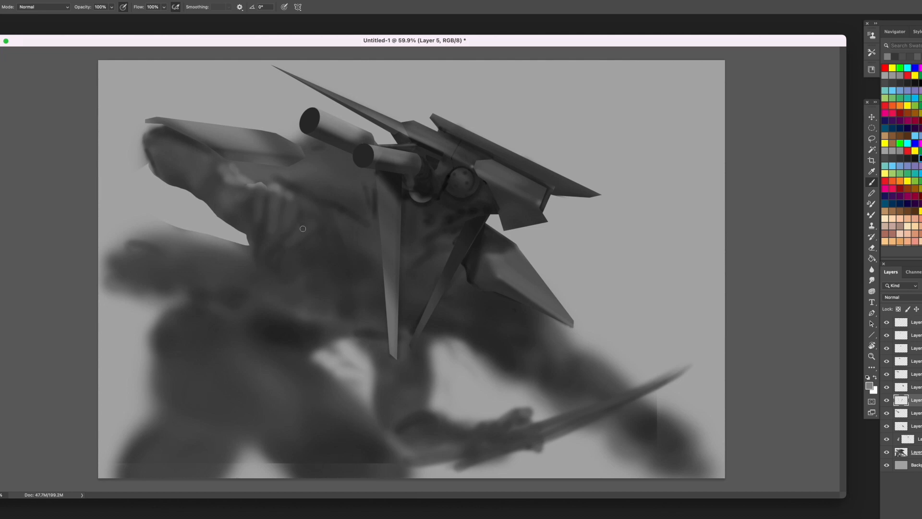
# - Paint grey strokes down the body folds beneath the light ridge to define their shadows
pyautogui.keyDown('alt'); pyautogui.click(299, 214); pyautogui.keyUp('alt')
pyautogui.keyDown('alt'); pyautogui.click(254, 222); pyautogui.keyUp('alt')
pyautogui.moveTo(261, 225); pyautogui.dragTo(258, 256)
pyautogui.keyDown('alt'); pyautogui.click(254, 212); pyautogui.keyUp('alt')
pyautogui.keyDown('alt'); pyautogui.click(204, 140); pyautogui.keyUp('alt')
pyautogui.press('[')
pyautogui.press('[')
pyautogui.press(']')
pyautogui.press(']')
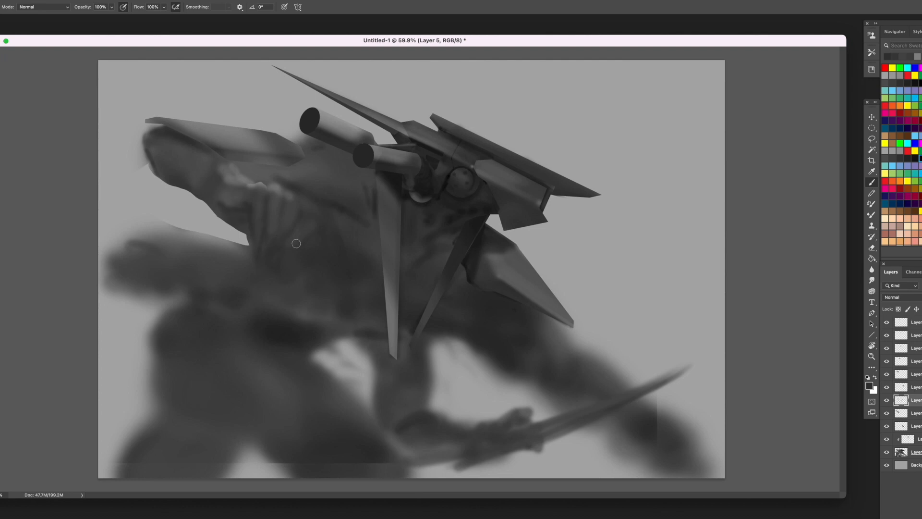
# - Paint a long light strand running diagonally down the body from the ridge, and shade the area around it with dark grey
pyautogui.keyDown('alt'); pyautogui.click(290, 205); pyautogui.keyUp('alt')
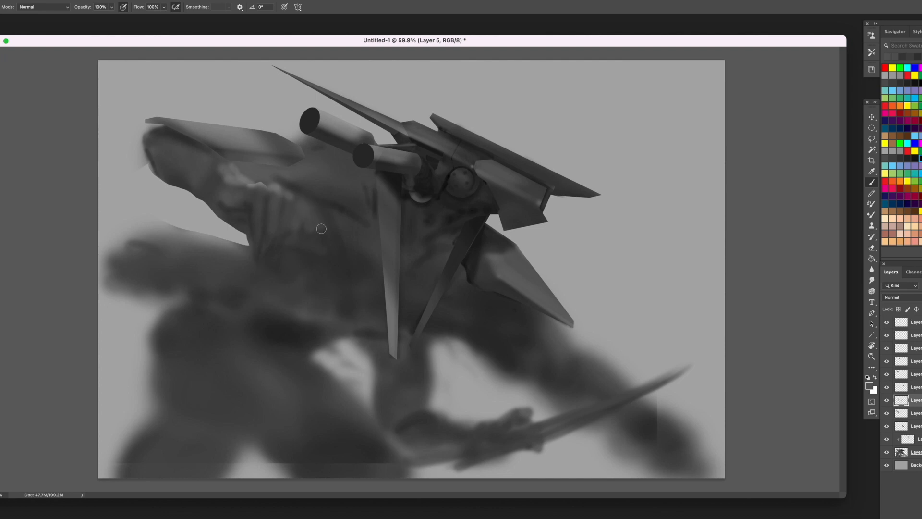
pyautogui.keyDown('alt'); pyautogui.click(293, 198); pyautogui.keyUp('alt')
pyautogui.moveTo(300, 202); pyautogui.dragTo(322, 268)
pyautogui.keyDown('alt'); pyautogui.click(311, 249); pyautogui.keyUp('alt')
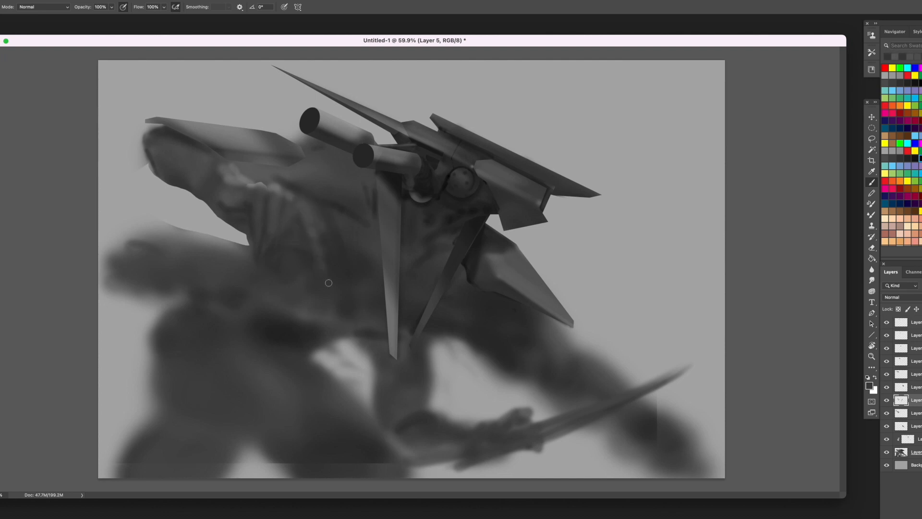
pyautogui.keyDown('alt'); pyautogui.click(330, 194); pyautogui.keyUp('alt')
pyautogui.keyDown('alt'); pyautogui.click(392, 180); pyautogui.keyUp('alt')
pyautogui.moveTo(308, 210); pyautogui.dragTo(316, 228)
pyautogui.keyDown('alt'); pyautogui.click(341, 260); pyautogui.keyUp('alt')
pyautogui.keyDown('alt'); pyautogui.click(335, 229); pyautogui.keyUp('alt')
pyautogui.press(']')
pyautogui.press(']')
pyautogui.press(']')
pyautogui.press(']')
# - Merge the layers from Layer 5 down to Layer 1 into a single layer
pyautogui.press('l')
pyautogui.keyDown('shift'); pyautogui.click(911, 452); pyautogui.keyUp('shift')
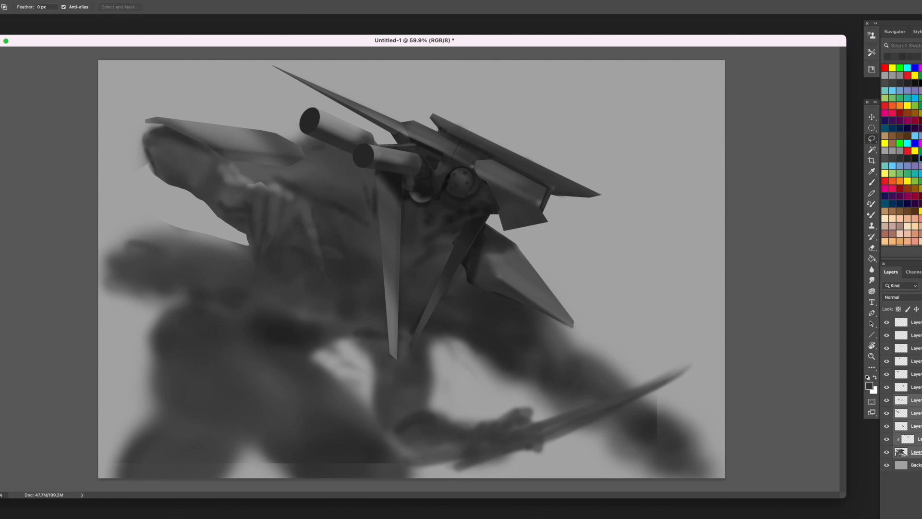
pyautogui.rightClick(899, 407)
pyautogui.click(874, 408)
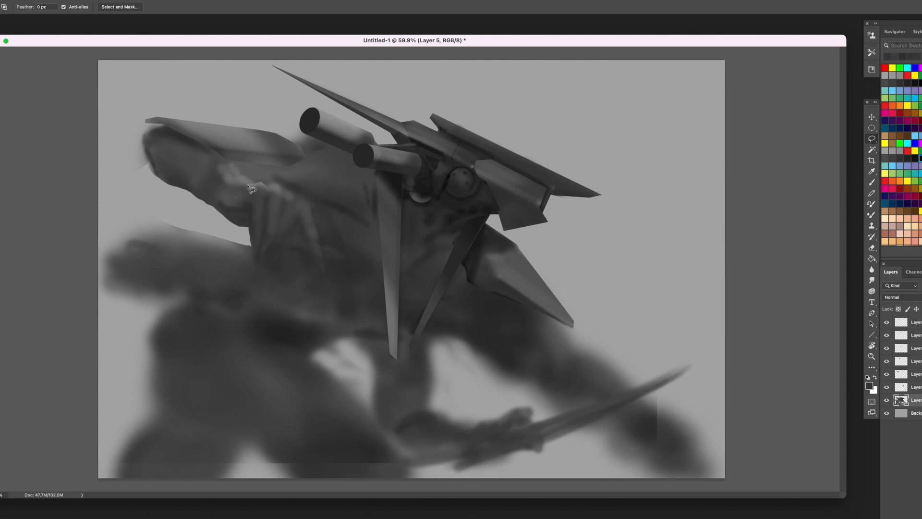
# - Shade the rear form under the back plate with sampled greys, darkening along its lower edge
pyautogui.press('b')
pyautogui.keyDown('alt'); pyautogui.click(221, 178); pyautogui.keyUp('alt')
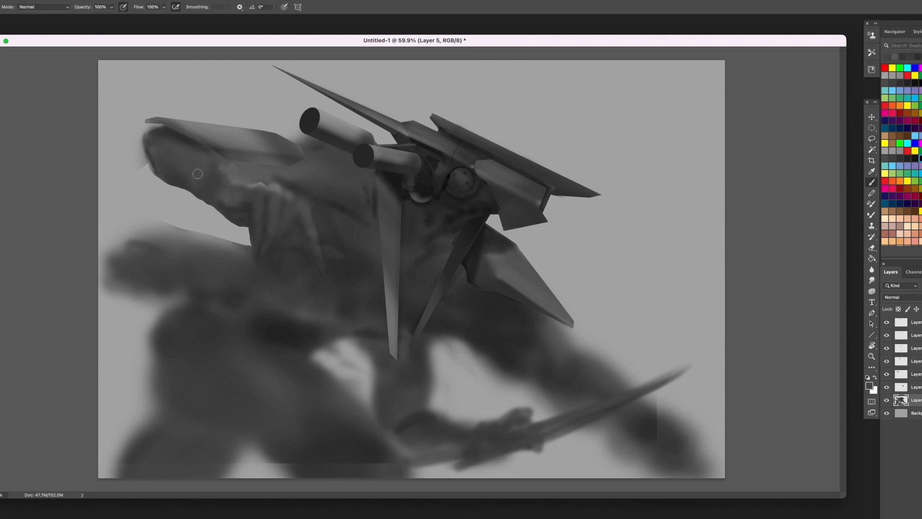
pyautogui.moveTo(216, 194)
pyautogui.mouseDown()
pyautogui.moveTo(180, 177)
pyautogui.moveTo(220, 187)
pyautogui.mouseUp()
pyautogui.keyDown('alt'); pyautogui.click(171, 127); pyautogui.keyUp('alt')
pyautogui.moveTo(165, 144); pyautogui.dragTo(178, 167)
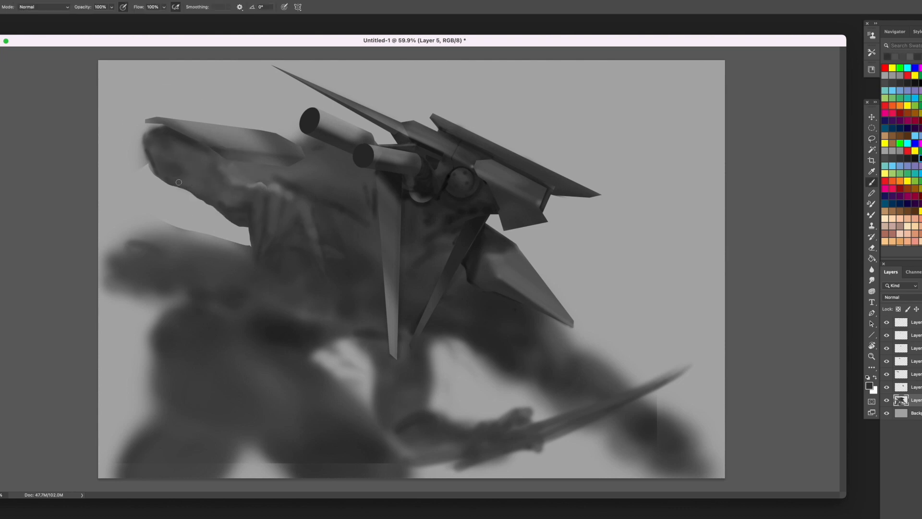
pyautogui.keyDown('alt'); pyautogui.click(185, 184); pyautogui.keyUp('alt')
# - Lasso the soft fringe around the rear form's outer edge, delete it and deselect
pyautogui.press('l')
pyautogui.moveTo(166, 127)
pyautogui.mouseDown()
pyautogui.moveTo(147, 131)
pyautogui.moveTo(154, 177)
pyautogui.moveTo(104, 133)
pyautogui.moveTo(165, 127)
pyautogui.mouseUp()
pyautogui.press('Delete')
pyautogui.hotkey('ctrl', 'd')
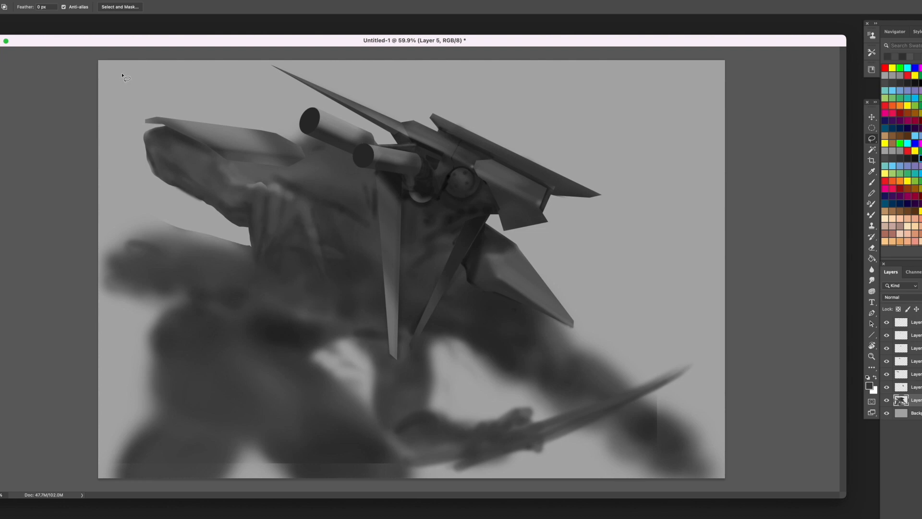
# - Sample a dark grey, then lasso the blurry patch between the back plate and the tubes, delete it and deselect
pyautogui.press('b')
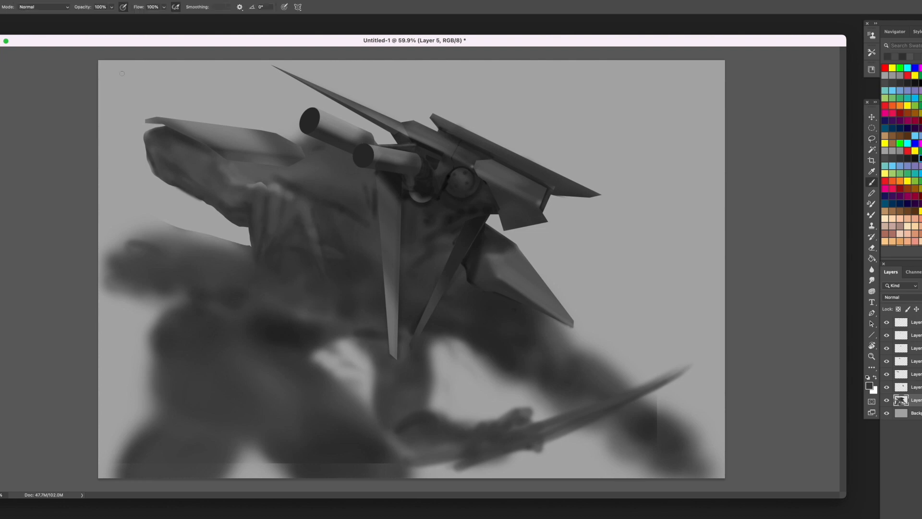
pyautogui.keyDown('alt'); pyautogui.click(392, 182); pyautogui.keyUp('alt')
pyautogui.press('l')
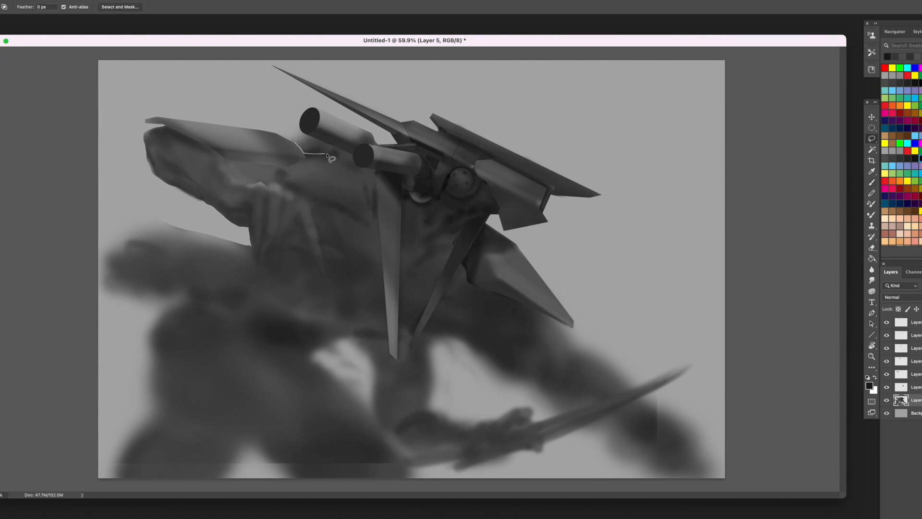
pyautogui.moveTo(344, 147)
pyautogui.mouseDown()
pyautogui.moveTo(305, 150)
pyautogui.moveTo(325, 134)
pyautogui.moveTo(343, 145)
pyautogui.mouseUp()
pyautogui.press('Delete')
pyautogui.press('super+d')
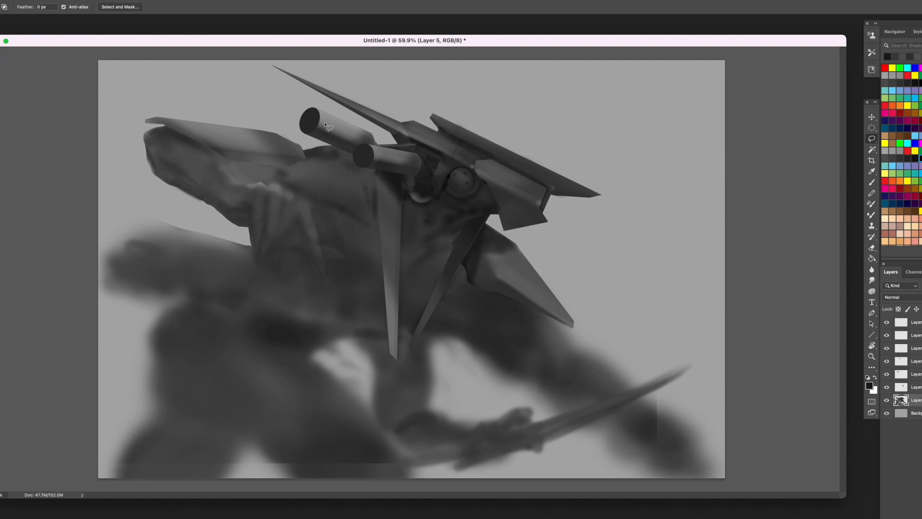
# - Darken the torso beside the long hanging plate and between the two plates with sampled dark greys
pyautogui.press('b')
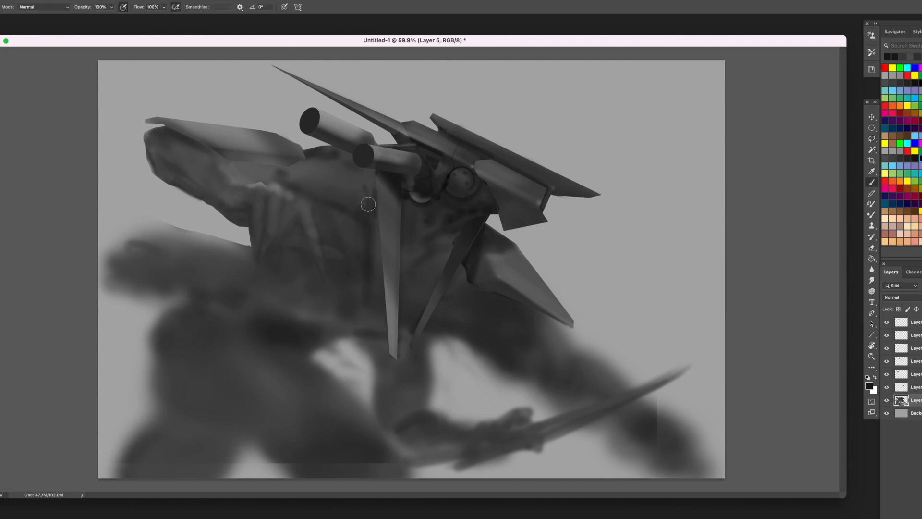
pyautogui.keyDown('alt'); pyautogui.click(369, 204); pyautogui.keyUp('alt')
pyautogui.moveTo(368, 207)
pyautogui.mouseDown()
pyautogui.moveTo(366, 234)
pyautogui.moveTo(368, 196)
pyautogui.mouseUp()
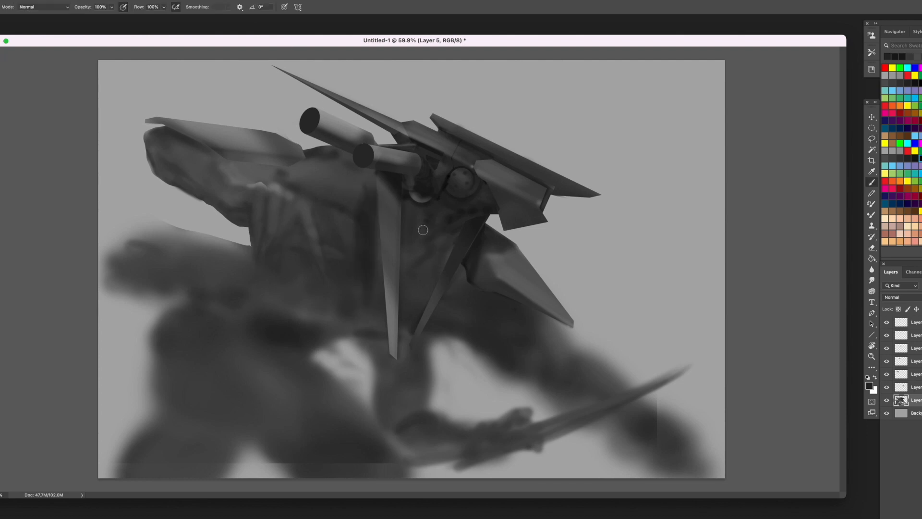
pyautogui.moveTo(418, 240)
pyautogui.mouseDown()
pyautogui.moveTo(408, 204)
pyautogui.moveTo(433, 242)
pyautogui.moveTo(419, 274)
pyautogui.moveTo(466, 282)
pyautogui.mouseUp()
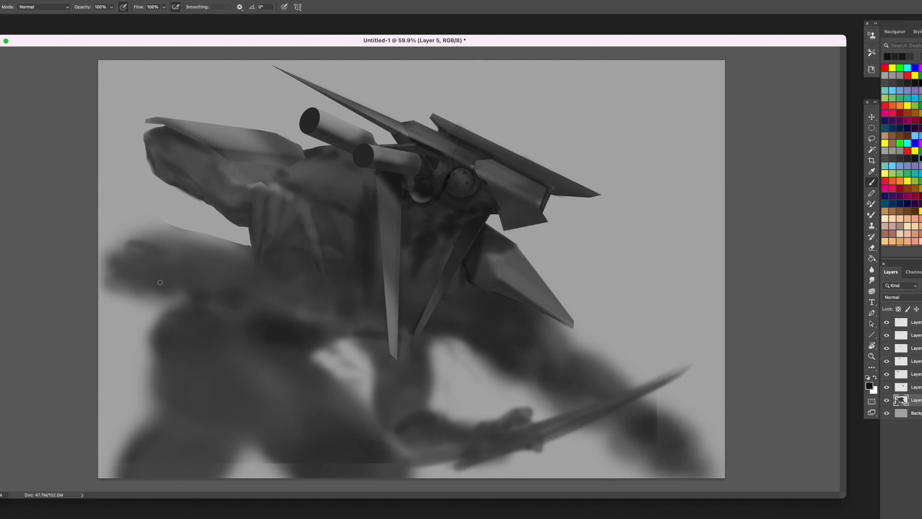
# - Define the rounded end of the lower arm with dark strokes, then lasso its soft fringe, delete it and deselect
pyautogui.moveTo(111, 251); pyautogui.dragTo(131, 269)
pyautogui.moveTo(168, 230)
pyautogui.mouseDown()
pyautogui.moveTo(126, 236)
pyautogui.moveTo(117, 257)
pyautogui.moveTo(141, 269)
pyautogui.mouseUp()
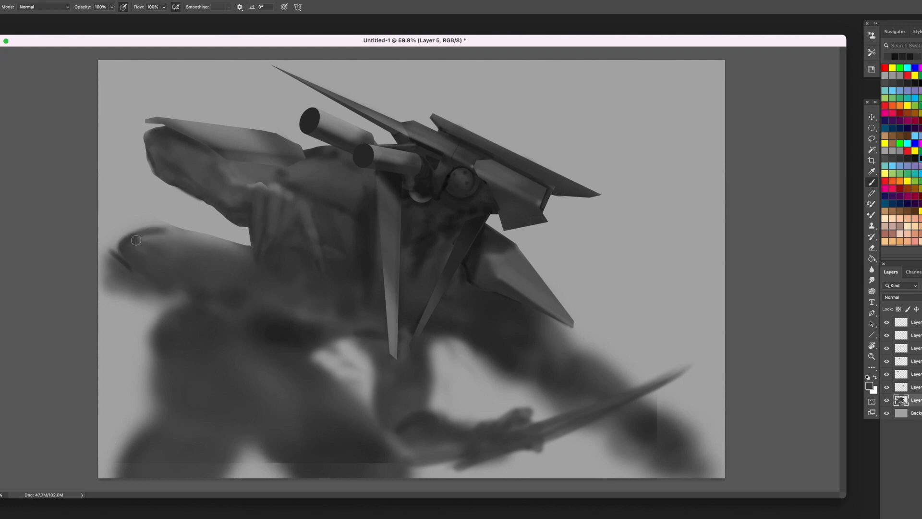
pyautogui.moveTo(164, 238)
pyautogui.mouseDown()
pyautogui.moveTo(206, 254)
pyautogui.moveTo(164, 231)
pyautogui.moveTo(166, 243)
pyautogui.moveTo(131, 268)
pyautogui.moveTo(174, 291)
pyautogui.moveTo(119, 186)
pyautogui.mouseUp()
pyautogui.keyDown('alt'); pyautogui.click(158, 241); pyautogui.keyUp('alt')
pyautogui.press('l')
pyautogui.press('Delete')
pyautogui.press('super+d')
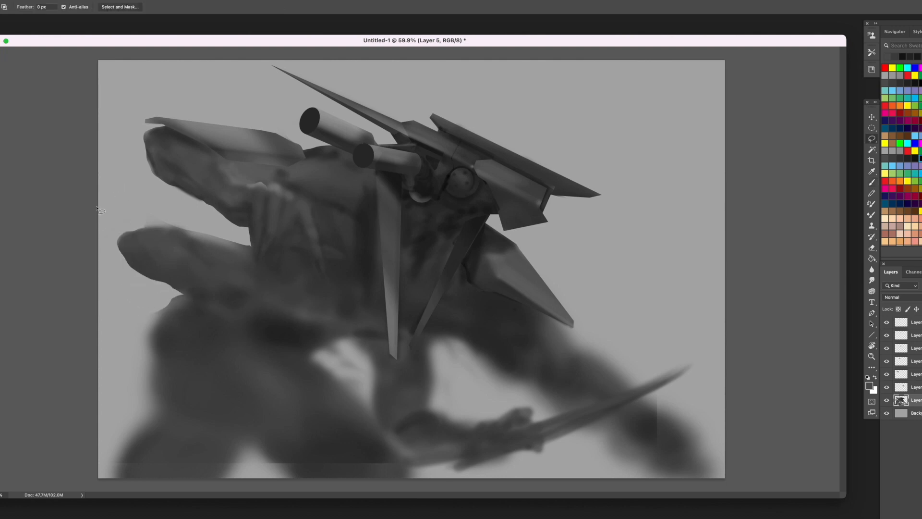
# - Darken the underside of the lower arm and paint a long tapering dark spike extending from it past the waist
pyautogui.press('b')
pyautogui.press('x')
pyautogui.moveTo(275, 288)
pyautogui.mouseDown()
pyautogui.moveTo(269, 307)
pyautogui.moveTo(311, 325)
pyautogui.moveTo(276, 300)
pyautogui.moveTo(348, 354)
pyautogui.mouseUp()
pyautogui.press(']')
pyautogui.press(']')
pyautogui.press(']')
pyautogui.keyDown('alt'); pyautogui.click(252, 290); pyautogui.keyUp('alt')
pyautogui.keyDown('alt'); pyautogui.click(260, 304); pyautogui.keyUp('alt')
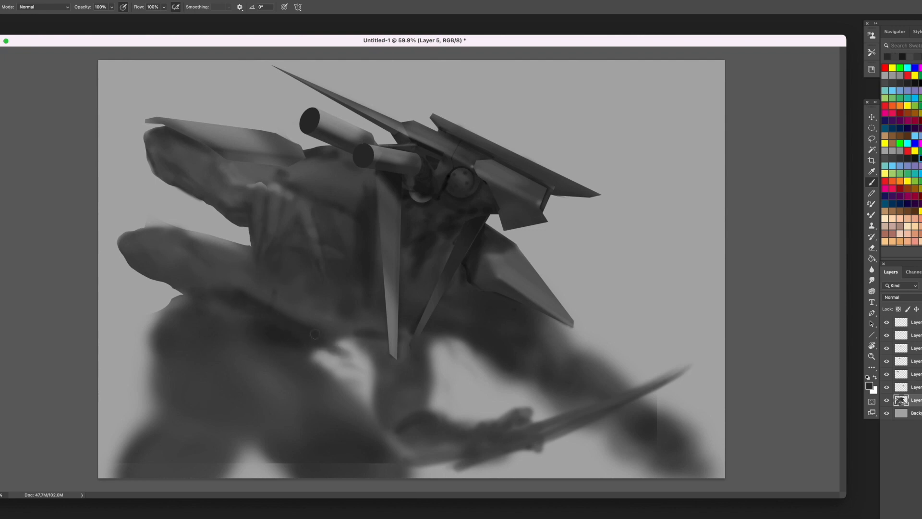
pyautogui.moveTo(300, 333); pyautogui.dragTo(378, 369)
pyautogui.moveTo(328, 344); pyautogui.dragTo(439, 395)
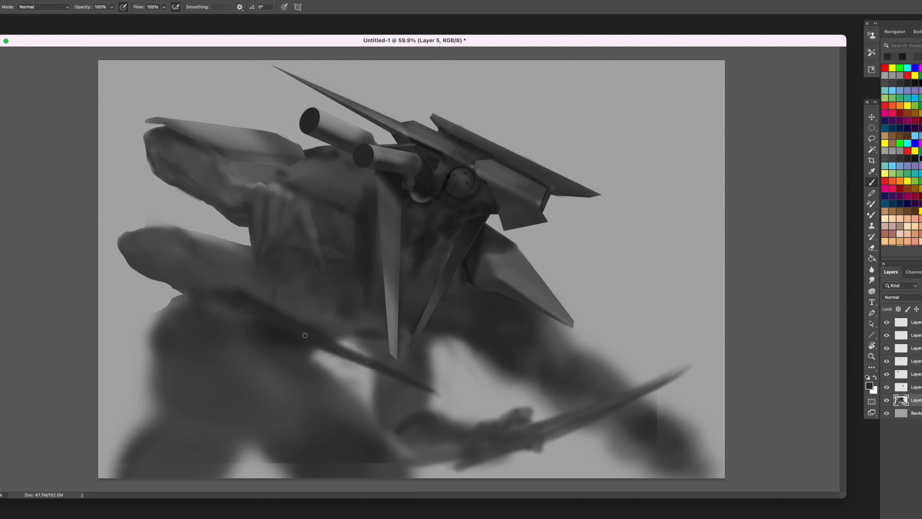
pyautogui.moveTo(306, 335); pyautogui.dragTo(448, 397)
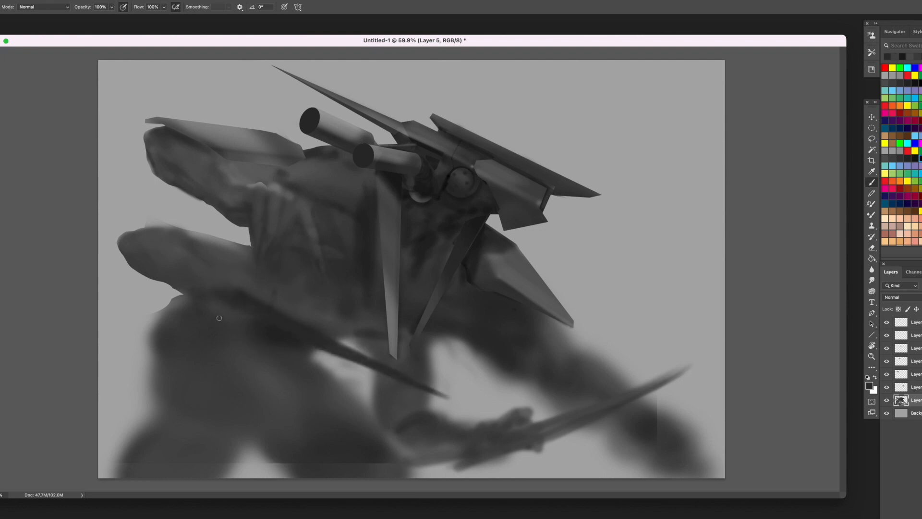
# - Paint dark fold strokes where the lower arm and spike meet the torso
pyautogui.moveTo(299, 303)
pyautogui.mouseDown()
pyautogui.moveTo(319, 329)
pyautogui.moveTo(249, 284)
pyautogui.moveTo(338, 341)
pyautogui.moveTo(248, 322)
pyautogui.moveTo(265, 331)
pyautogui.moveTo(309, 344)
pyautogui.moveTo(236, 310)
pyautogui.mouseUp()
pyautogui.press(']')
pyautogui.keyDown('alt'); pyautogui.click(247, 272); pyautogui.keyUp('alt')
pyautogui.moveTo(257, 274)
pyautogui.mouseDown()
pyautogui.moveTo(255, 287)
pyautogui.moveTo(268, 282)
pyautogui.mouseUp()
pyautogui.keyDown('alt'); pyautogui.click(316, 333); pyautogui.keyUp('alt')
pyautogui.press('[')
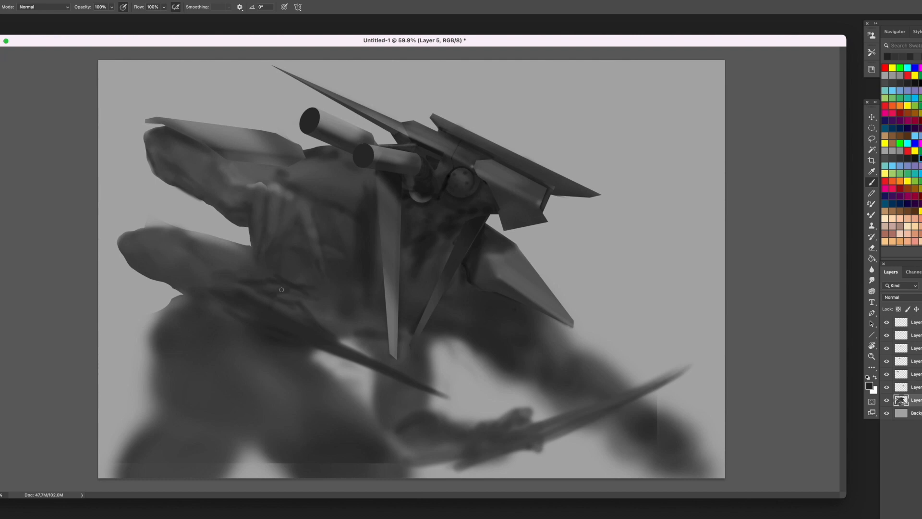
# - Blend the strokes between the lower arm and torso with sampled greys, adding soft shading to the torso folds
pyautogui.moveTo(281, 290)
pyautogui.mouseDown()
pyautogui.moveTo(262, 286)
pyautogui.moveTo(265, 275)
pyautogui.moveTo(203, 277)
pyautogui.mouseUp()
pyautogui.keyDown('alt'); pyautogui.click(292, 276); pyautogui.keyUp('alt')
pyautogui.keyDown('alt'); pyautogui.click(247, 281); pyautogui.keyUp('alt')
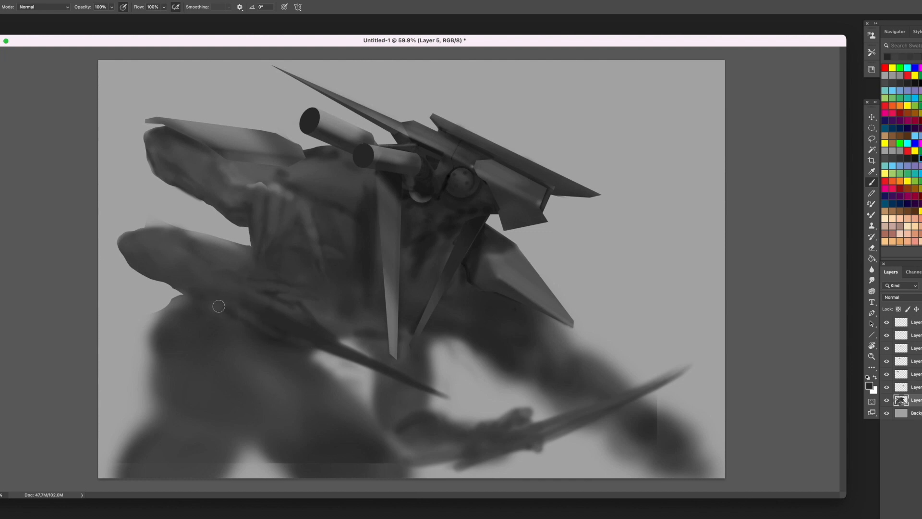
pyautogui.keyDown('alt'); pyautogui.click(277, 281); pyautogui.keyUp('alt')
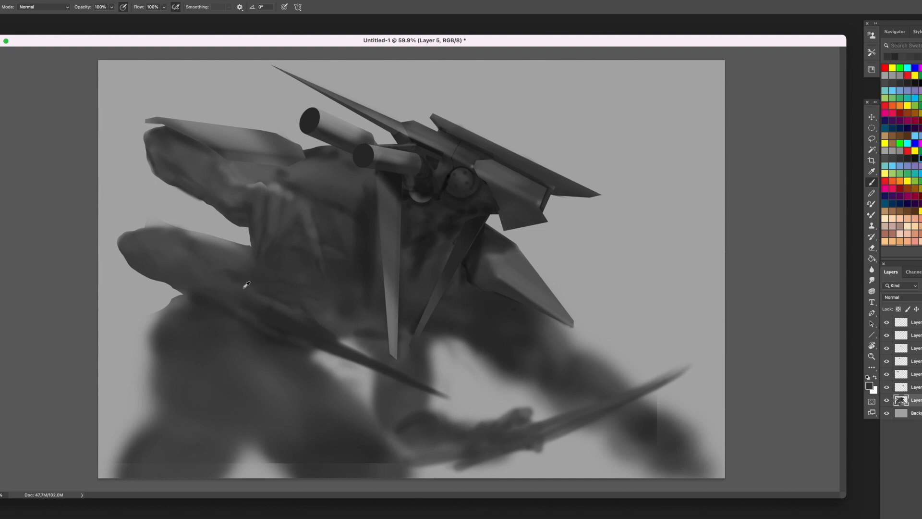
pyautogui.keyDown('alt'); pyautogui.click(245, 286); pyautogui.keyUp('alt')
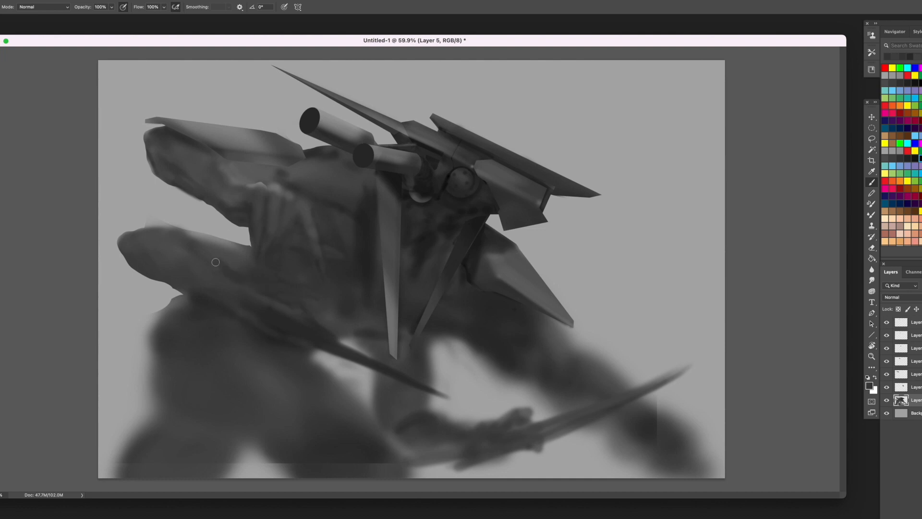
pyautogui.keyDown('alt'); pyautogui.click(363, 242); pyautogui.keyUp('alt')
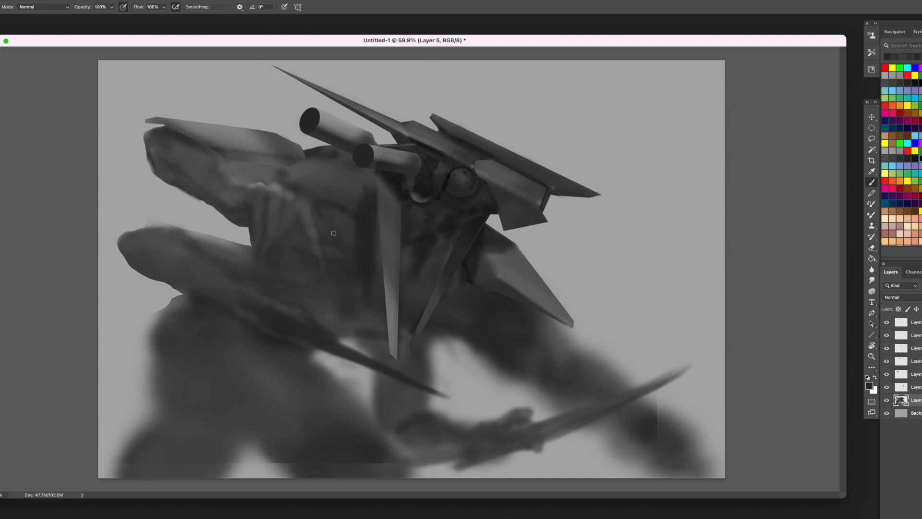
pyautogui.moveTo(298, 248); pyautogui.dragTo(298, 261)
pyautogui.keyDown('alt'); pyautogui.click(287, 245); pyautogui.keyUp('alt')
# - Fill out the rear leg below the pointed side plate with a larger brush and sampled greys
pyautogui.press(']')
pyautogui.press(']')
pyautogui.press(']')
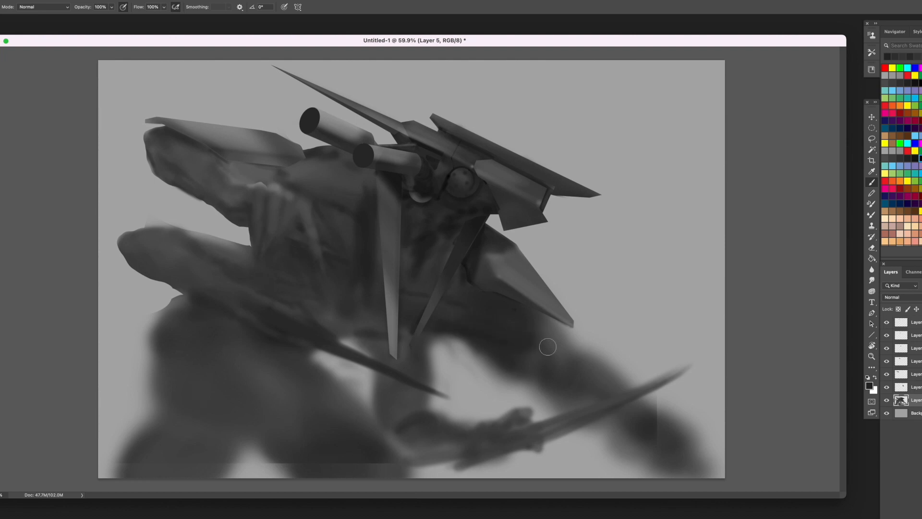
pyautogui.keyDown('alt'); pyautogui.click(550, 347); pyautogui.keyUp('alt')
pyautogui.moveTo(553, 342); pyautogui.dragTo(577, 373)
pyautogui.keyDown('alt'); pyautogui.click(542, 364); pyautogui.keyUp('alt')
pyautogui.moveTo(541, 346)
pyautogui.mouseDown()
pyautogui.moveTo(567, 382)
pyautogui.moveTo(522, 338)
pyautogui.mouseUp()
pyautogui.keyDown('alt'); pyautogui.click(511, 360); pyautogui.keyUp('alt')
pyautogui.moveTo(531, 373); pyautogui.dragTo(573, 388)
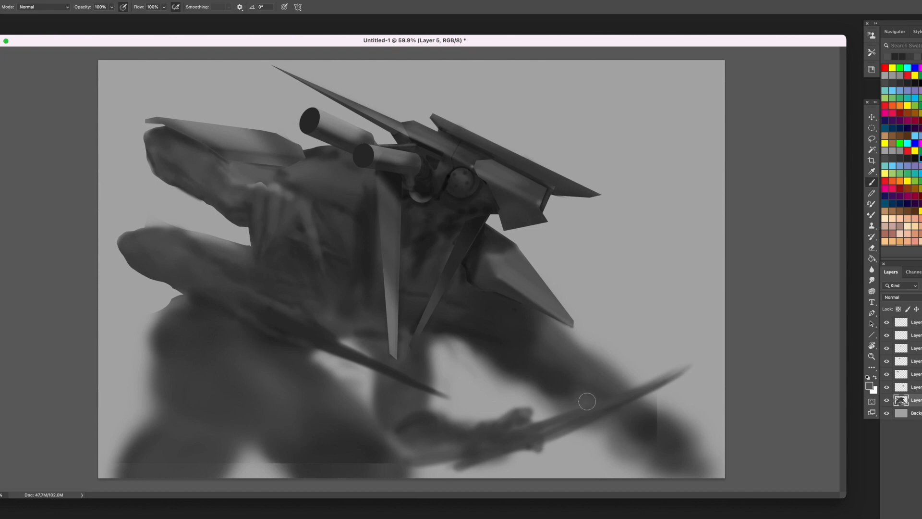
# - Lasso the blurry area along the rear leg's inner edge above the blade, delete it and deselect
pyautogui.press('l')
pyautogui.moveTo(464, 341)
pyautogui.mouseDown()
pyautogui.moveTo(527, 375)
pyautogui.moveTo(566, 413)
pyautogui.moveTo(539, 419)
pyautogui.moveTo(481, 391)
pyautogui.moveTo(429, 337)
pyautogui.moveTo(464, 341)
pyautogui.mouseUp()
pyautogui.press('Delete')
pyautogui.hotkey('ctrl', 'd')
# - Lasso and delete the soft fringe under the rear leg below the blade and along its outer edge above the blade
pyautogui.moveTo(582, 428)
pyautogui.mouseDown()
pyautogui.moveTo(668, 465)
pyautogui.moveTo(556, 497)
pyautogui.mouseUp()
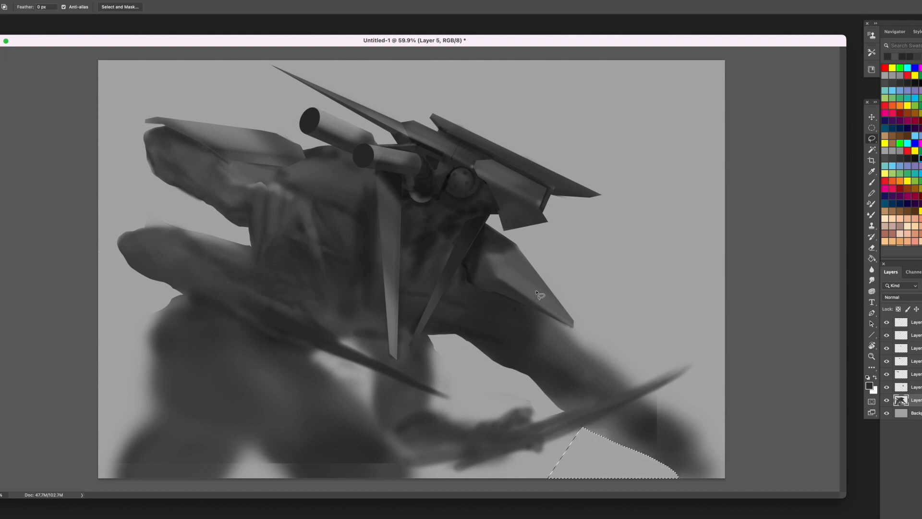
pyautogui.moveTo(556, 322); pyautogui.dragTo(628, 387)
pyautogui.moveTo(716, 343); pyautogui.dragTo(556, 321)
pyautogui.press('Delete')
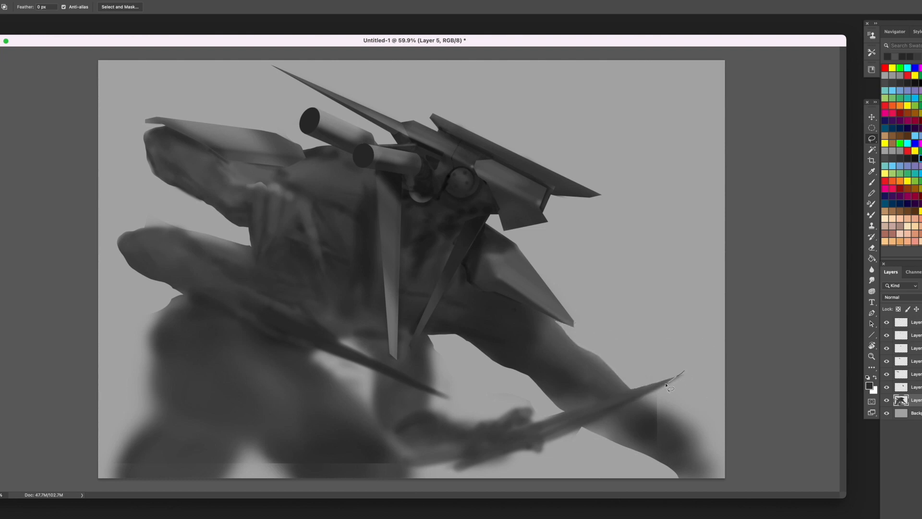
# - Lasso the blurry fringe outside the rear leg below the blade tip and delete it
pyautogui.moveTo(646, 395)
pyautogui.mouseDown()
pyautogui.moveTo(680, 420)
pyautogui.moveTo(719, 305)
pyautogui.mouseUp()
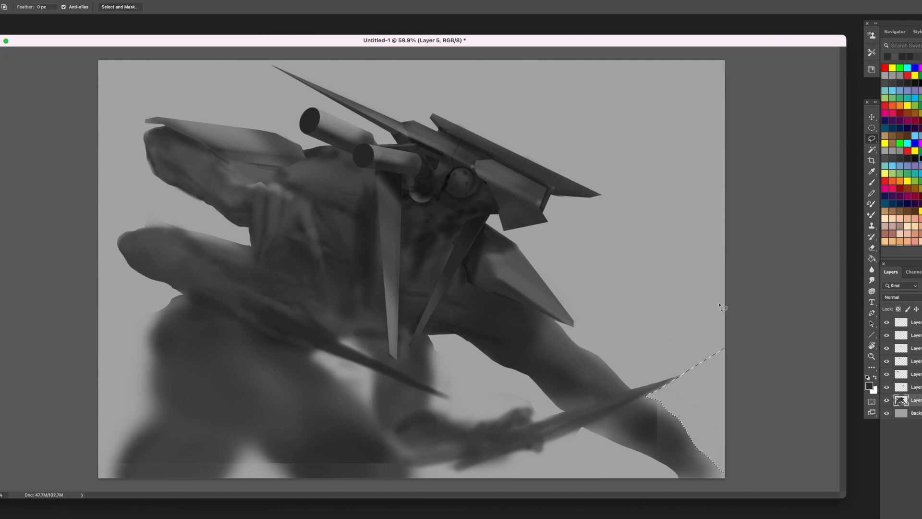
pyautogui.moveTo(649, 396)
pyautogui.mouseDown()
pyautogui.moveTo(728, 487)
pyautogui.moveTo(682, 409)
pyautogui.mouseUp()
pyautogui.press('Delete')
pyautogui.press('b')
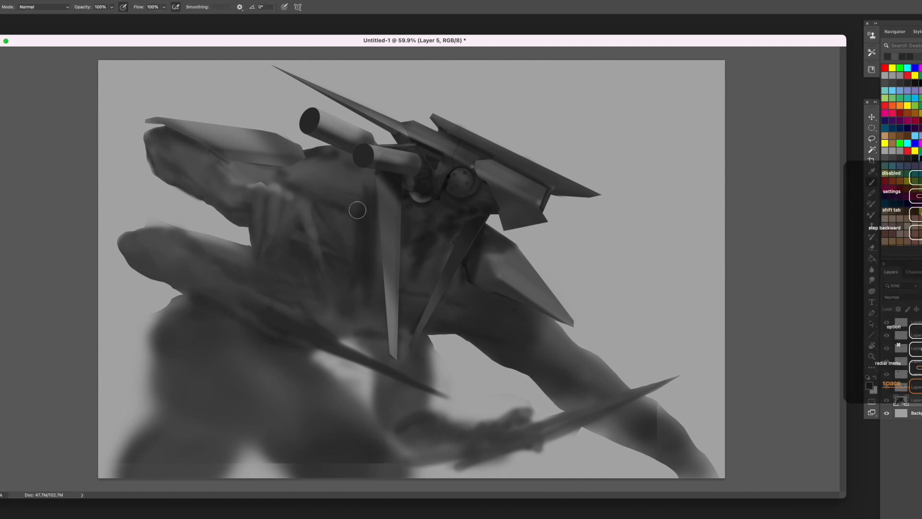
# - Paint the front leg's dark shin out to the canvas corner and fill out the knee's outer edge
pyautogui.moveTo(241, 435)
pyautogui.mouseDown()
pyautogui.moveTo(178, 400)
pyautogui.moveTo(150, 366)
pyautogui.mouseUp()
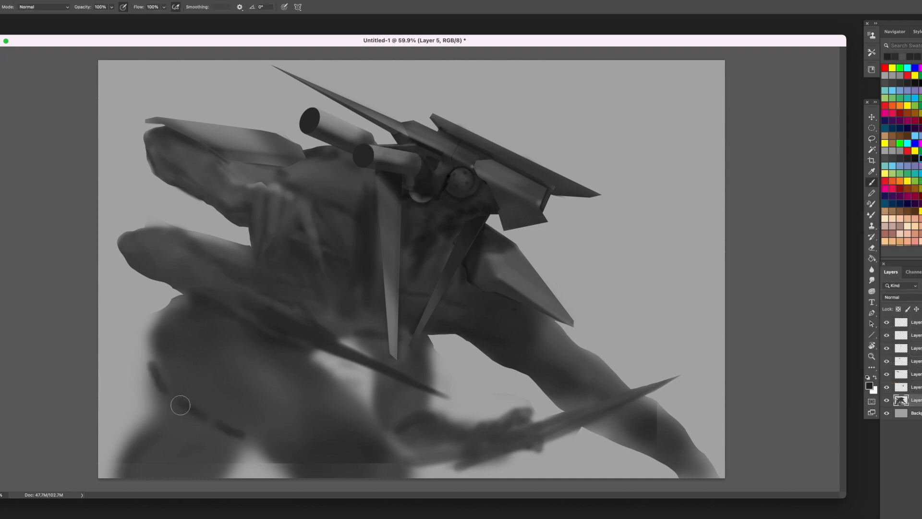
pyautogui.moveTo(179, 403)
pyautogui.mouseDown()
pyautogui.moveTo(95, 479)
pyautogui.moveTo(150, 446)
pyautogui.moveTo(229, 435)
pyautogui.moveTo(153, 412)
pyautogui.mouseUp()
pyautogui.keyDown('alt'); pyautogui.click(219, 451); pyautogui.keyUp('alt')
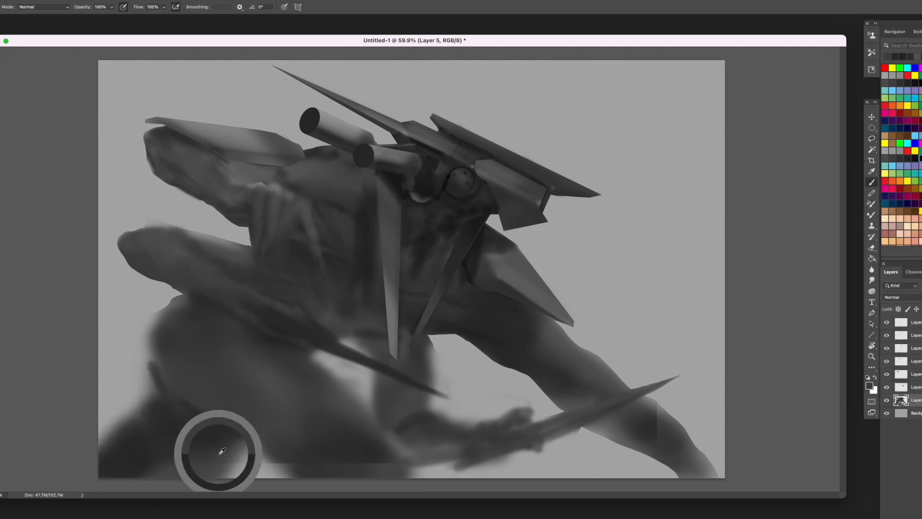
pyautogui.moveTo(220, 451); pyautogui.dragTo(162, 480)
pyautogui.moveTo(156, 401); pyautogui.dragTo(139, 413)
pyautogui.press('[')
pyautogui.press('[')
pyautogui.press('[')
pyautogui.moveTo(153, 332); pyautogui.dragTo(161, 374)
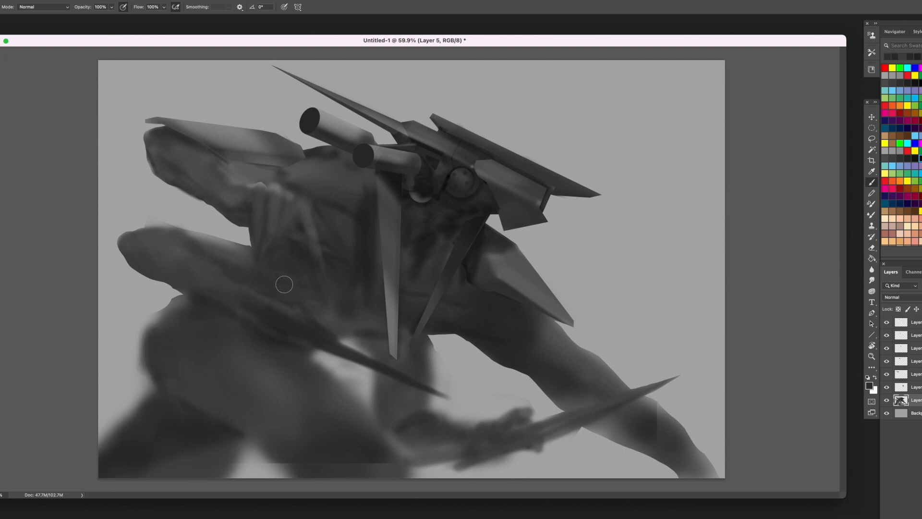
# - Fill the hard-edged gap at the base of the near thigh and smooth its shading with sampled greys
pyautogui.keyDown('alt'); pyautogui.click(280, 448); pyautogui.keyUp('alt')
pyautogui.moveTo(274, 465)
pyautogui.mouseDown()
pyautogui.moveTo(278, 454)
pyautogui.moveTo(366, 439)
pyautogui.moveTo(394, 450)
pyautogui.mouseUp()
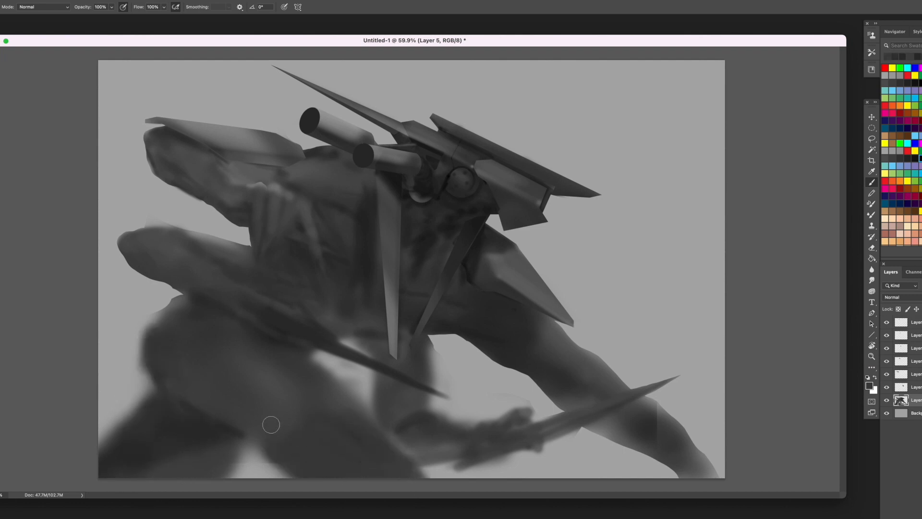
pyautogui.keyDown('alt'); pyautogui.click(287, 402); pyautogui.keyUp('alt')
pyautogui.press(']')
pyautogui.press(']')
pyautogui.moveTo(279, 390); pyautogui.dragTo(274, 378)
pyautogui.keyDown('alt'); pyautogui.click(271, 344); pyautogui.keyUp('alt')
# - Shade the near thigh and the bend above the shin with a larger brush and sampled greys
pyautogui.press(']')
pyautogui.press(']')
pyautogui.moveTo(267, 345)
pyautogui.mouseDown()
pyautogui.moveTo(207, 384)
pyautogui.moveTo(253, 431)
pyautogui.moveTo(339, 486)
pyautogui.mouseUp()
pyautogui.keyDown('alt'); pyautogui.click(245, 405); pyautogui.keyUp('alt')
pyautogui.keyDown('alt'); pyautogui.click(264, 440); pyautogui.keyUp('alt')
pyautogui.keyDown('alt'); pyautogui.click(190, 408); pyautogui.keyUp('alt')
pyautogui.moveTo(178, 388); pyautogui.dragTo(223, 431)
# - Refine the shading around the upper arm, waist and spike base with a smaller brush and sampled greys
pyautogui.press('[')
pyautogui.press('[')
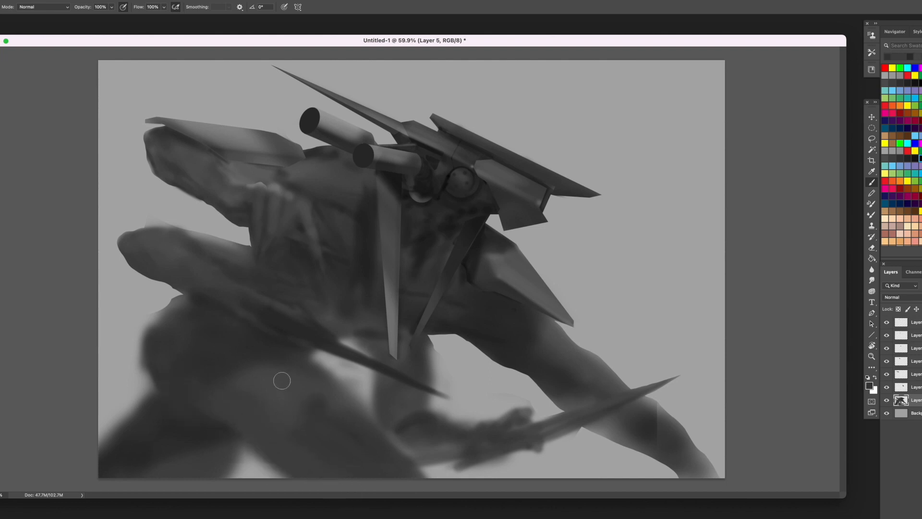
pyautogui.press('[')
pyautogui.press('[')
pyautogui.moveTo(426, 340); pyautogui.dragTo(429, 356)
pyautogui.keyDown('alt'); pyautogui.click(365, 327); pyautogui.keyUp('alt')
pyautogui.moveTo(333, 325); pyautogui.dragTo(355, 326)
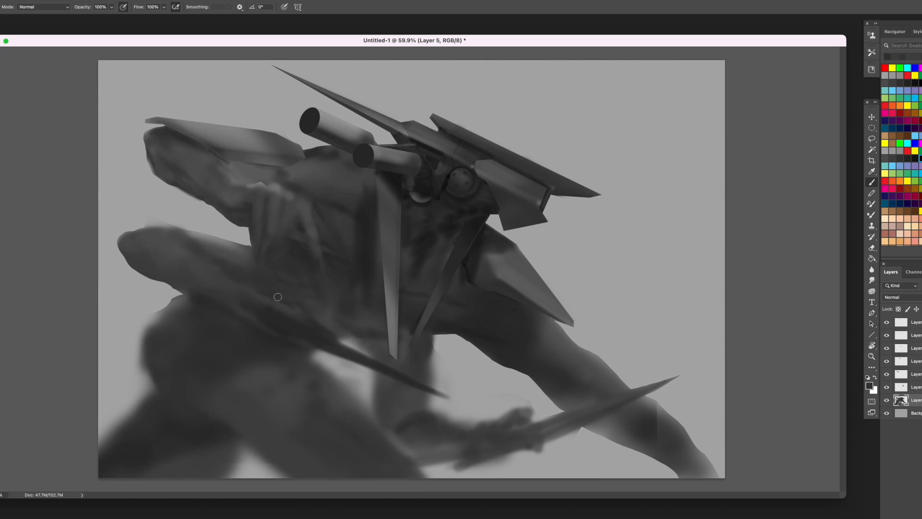
pyautogui.moveTo(335, 360); pyautogui.dragTo(319, 351)
pyautogui.keyDown('alt'); pyautogui.click(268, 323); pyautogui.keyUp('alt')
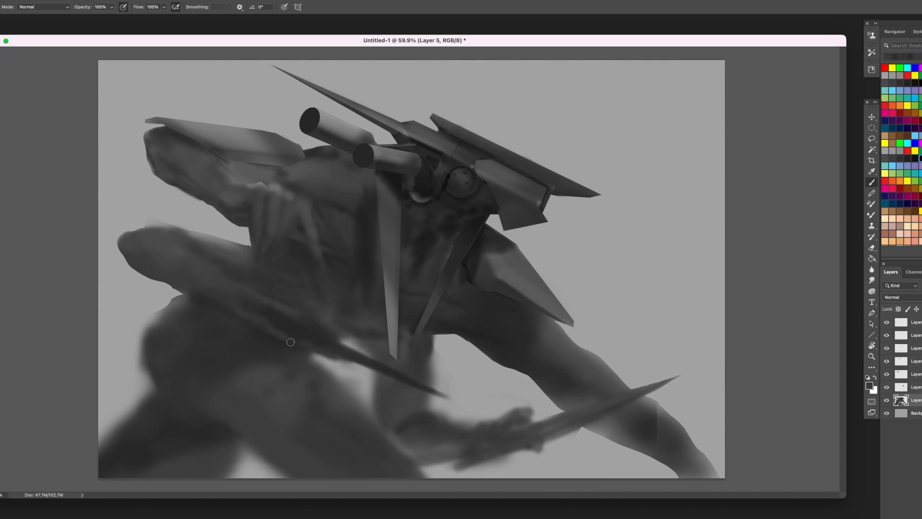
# - Lasso a small shape on the hand holding the blade, brush dark grey inside it and deselect
pyautogui.press('l')
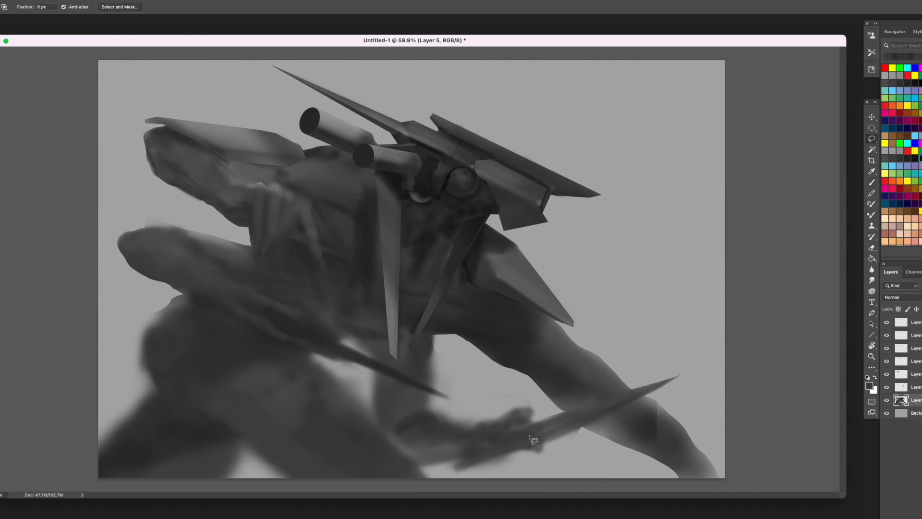
pyautogui.moveTo(531, 434)
pyautogui.mouseDown()
pyautogui.moveTo(486, 438)
pyautogui.moveTo(517, 441)
pyautogui.moveTo(509, 442)
pyautogui.moveTo(537, 444)
pyautogui.mouseUp()
pyautogui.press('b')
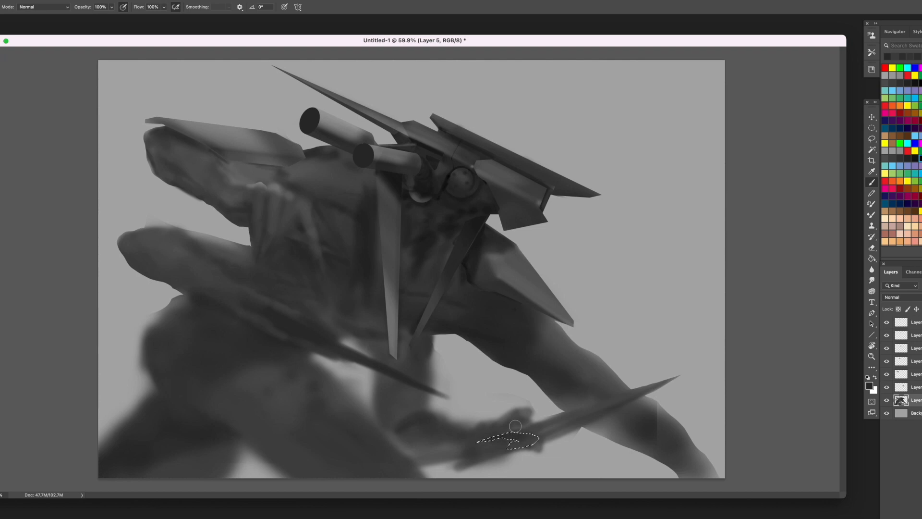
pyautogui.hotkey('ctrl', 'd')
# - Lasso the soft fringe around the hand and forearm, delete it and deselect
pyautogui.press('l')
pyautogui.moveTo(495, 459)
pyautogui.mouseDown()
pyautogui.moveTo(459, 462)
pyautogui.moveTo(528, 489)
pyautogui.moveTo(583, 438)
pyautogui.moveTo(581, 427)
pyautogui.moveTo(563, 435)
pyautogui.moveTo(441, 417)
pyautogui.moveTo(441, 402)
pyautogui.moveTo(531, 386)
pyautogui.mouseUp()
pyautogui.press('Delete')
pyautogui.hotkey('ctrl', 'd')
pyautogui.press('Delete')
pyautogui.hotkey('ctrl', 'd')
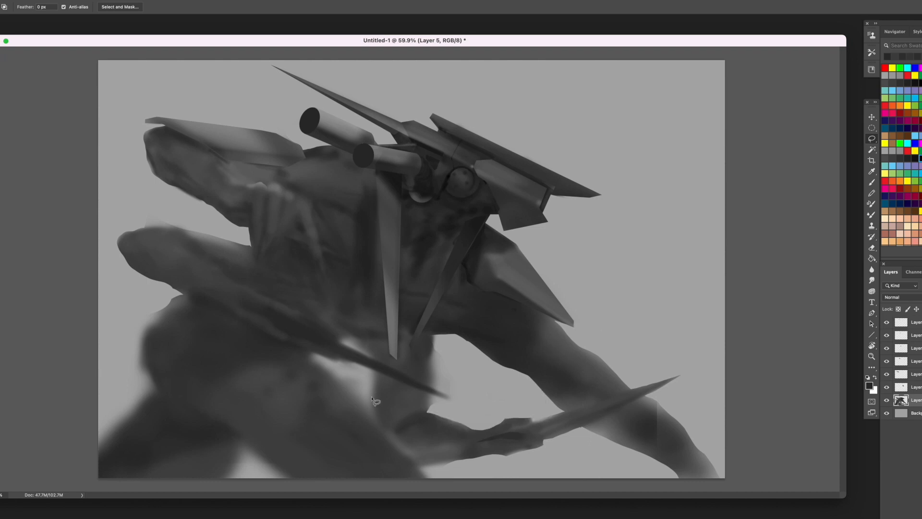
# - Lasso the blurry patches between the near thigh, the spike and the upper arm, delete them and deselect
pyautogui.moveTo(374, 370)
pyautogui.mouseDown()
pyautogui.moveTo(374, 411)
pyautogui.moveTo(312, 358)
pyautogui.moveTo(375, 371)
pyautogui.moveTo(347, 336)
pyautogui.moveTo(369, 359)
pyautogui.mouseUp()
pyautogui.press('Delete')
pyautogui.hotkey('ctrl', 'd')
pyautogui.press('Delete')
pyautogui.hotkey('ctrl', 'd')
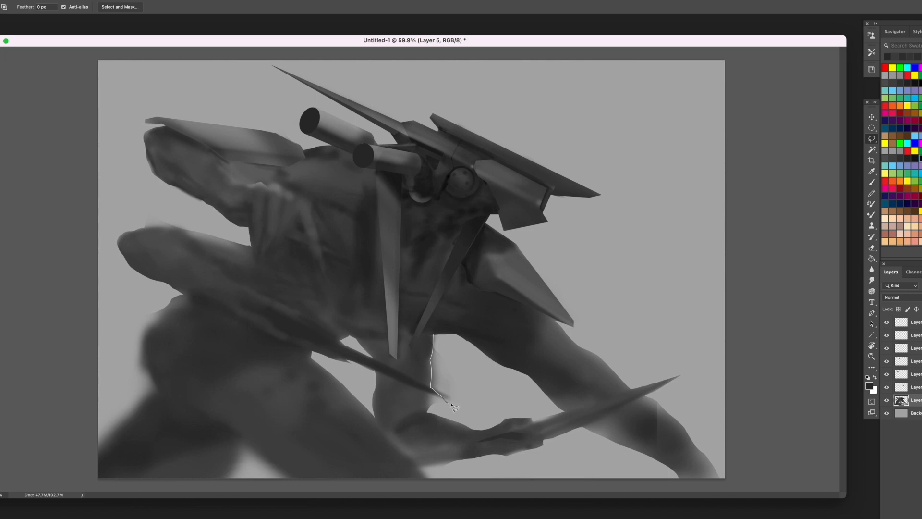
# - Lasso the soft fringe along the upper arm's outer edge near the spike tip, delete it and deselect
pyautogui.moveTo(445, 400)
pyautogui.mouseDown()
pyautogui.moveTo(449, 353)
pyautogui.moveTo(454, 400)
pyautogui.mouseUp()
pyautogui.press('Delete')
pyautogui.hotkey('ctrl', 'd')
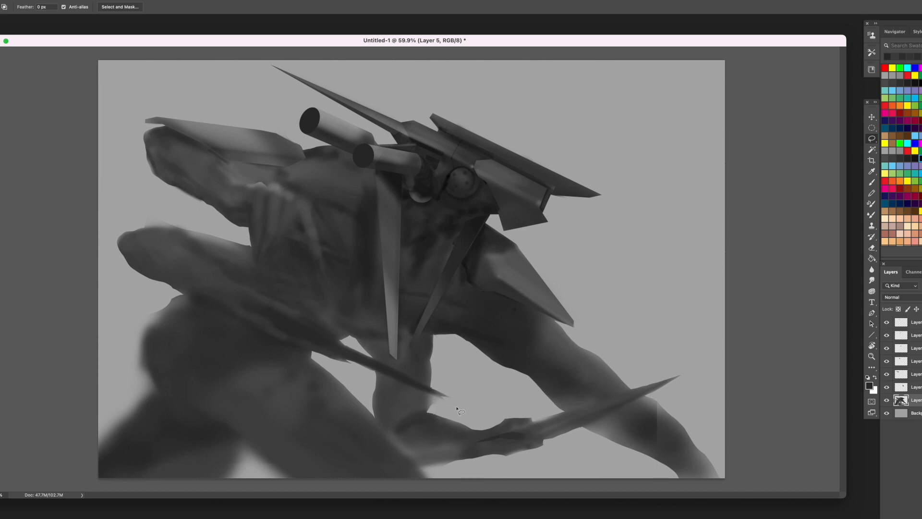
pyautogui.press('Delete')
pyautogui.hotkey('ctrl', 'd')
# - Paint the fingers and knuckles of the hand gripping the blade with sampled greys
pyautogui.press('b')
pyautogui.keyDown('alt'); pyautogui.click(483, 436); pyautogui.keyUp('alt')
pyautogui.moveTo(497, 428)
pyautogui.mouseDown()
pyautogui.moveTo(454, 424)
pyautogui.moveTo(498, 425)
pyautogui.moveTo(490, 423)
pyautogui.mouseUp()
pyautogui.moveTo(545, 416); pyautogui.dragTo(502, 428)
pyautogui.moveTo(550, 439)
pyautogui.mouseDown()
pyautogui.moveTo(511, 437)
pyautogui.moveTo(543, 419)
pyautogui.moveTo(508, 416)
pyautogui.moveTo(487, 432)
pyautogui.moveTo(509, 433)
pyautogui.moveTo(480, 438)
pyautogui.moveTo(533, 431)
pyautogui.moveTo(516, 418)
pyautogui.moveTo(530, 415)
pyautogui.moveTo(501, 417)
pyautogui.mouseUp()
pyautogui.keyDown('alt'); pyautogui.click(515, 437); pyautogui.keyUp('alt')
pyautogui.keyDown('alt'); pyautogui.click(487, 432); pyautogui.keyUp('alt')
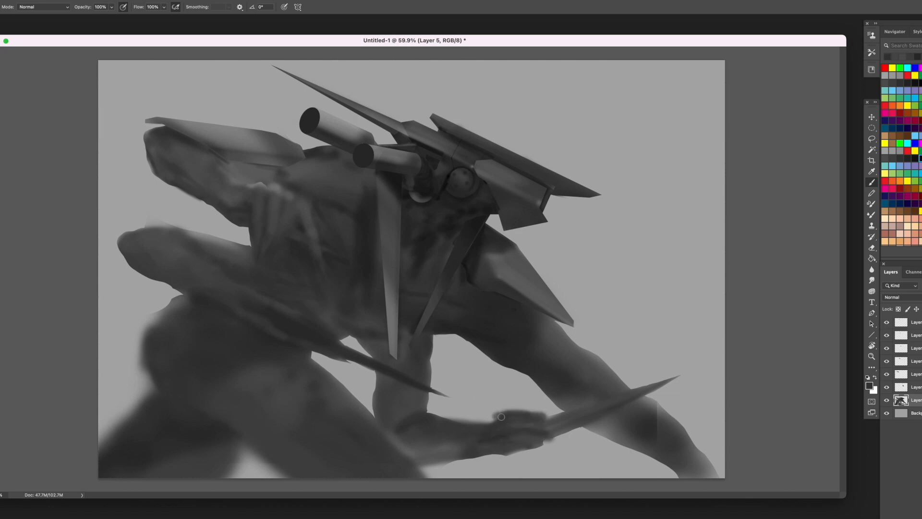
# - Lasso the blurry edges of the gap between the shin and near thigh, delete them and deselect
pyautogui.press('l')
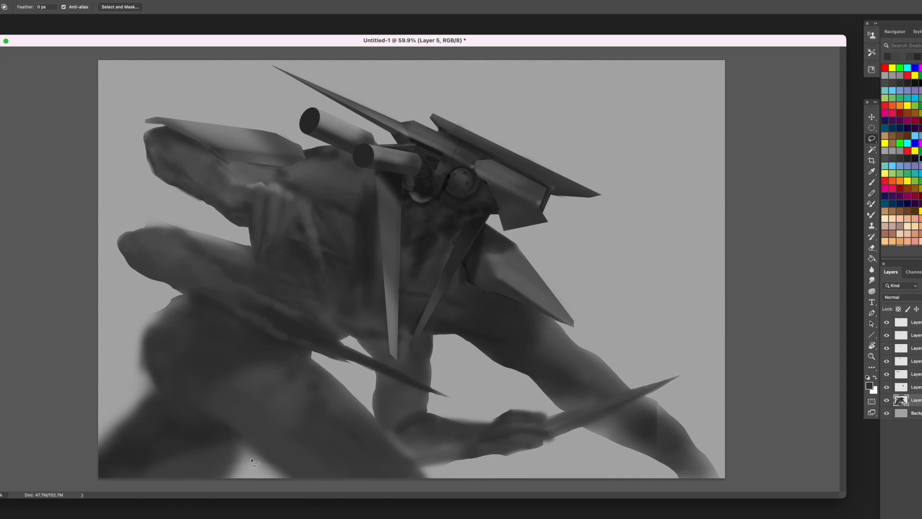
pyautogui.moveTo(244, 445)
pyautogui.mouseDown()
pyautogui.moveTo(262, 460)
pyautogui.moveTo(241, 436)
pyautogui.moveTo(305, 478)
pyautogui.moveTo(196, 490)
pyautogui.moveTo(244, 444)
pyautogui.moveTo(203, 469)
pyautogui.moveTo(229, 486)
pyautogui.mouseUp()
pyautogui.press('Delete')
pyautogui.press('super+d')
pyautogui.moveTo(247, 447); pyautogui.dragTo(248, 447)
pyautogui.press('Delete')
pyautogui.press('super+d')
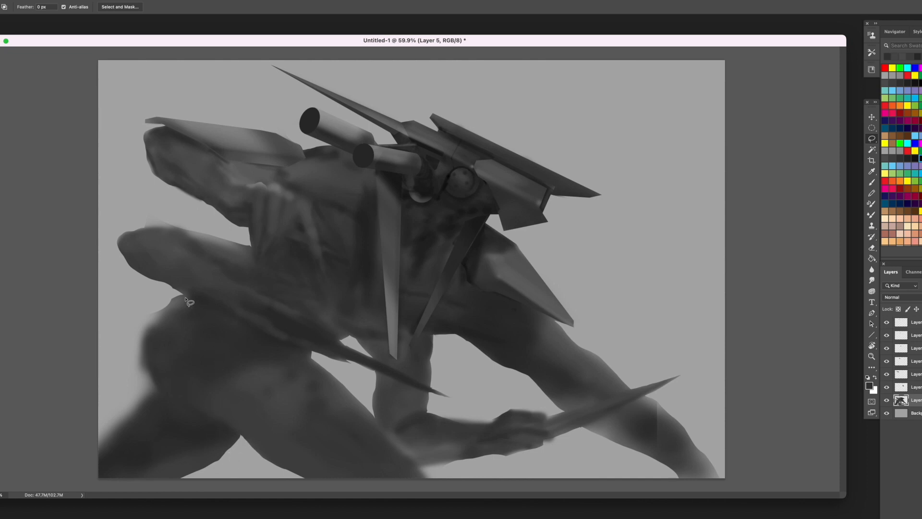
# - Add a layer directly above the background and fill a circular selection behind the top of the head with dark grey
pyautogui.click(916, 413)
pyautogui.press('super+shift+alt+n')
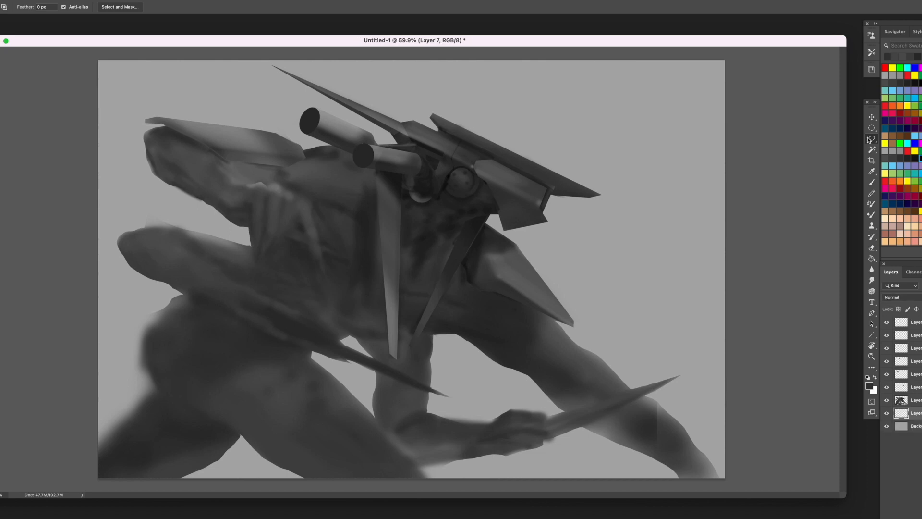
pyautogui.click(874, 129)
pyautogui.moveTo(520, 87); pyautogui.dragTo(487, 150)
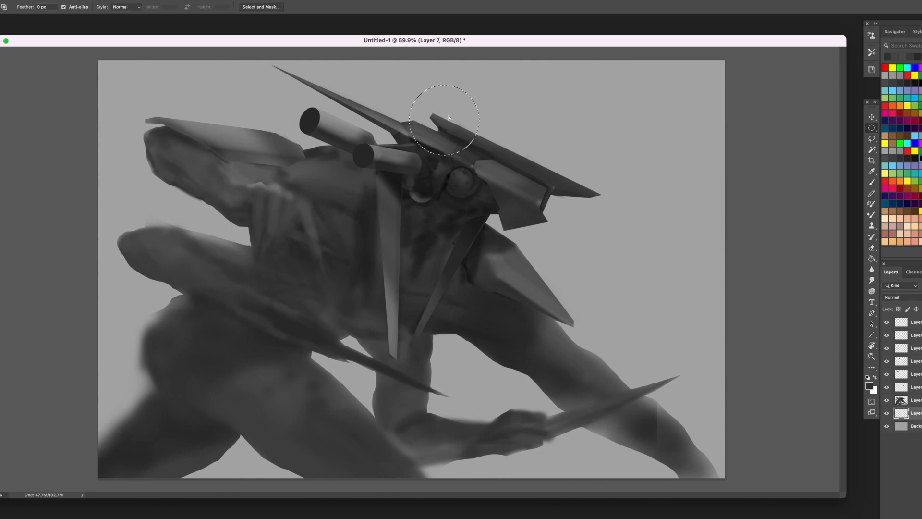
pyautogui.moveTo(449, 114)
pyautogui.mouseDown()
pyautogui.moveTo(428, 124)
pyautogui.moveTo(456, 125)
pyautogui.mouseUp()
pyautogui.press('g')
pyautogui.click(473, 144)
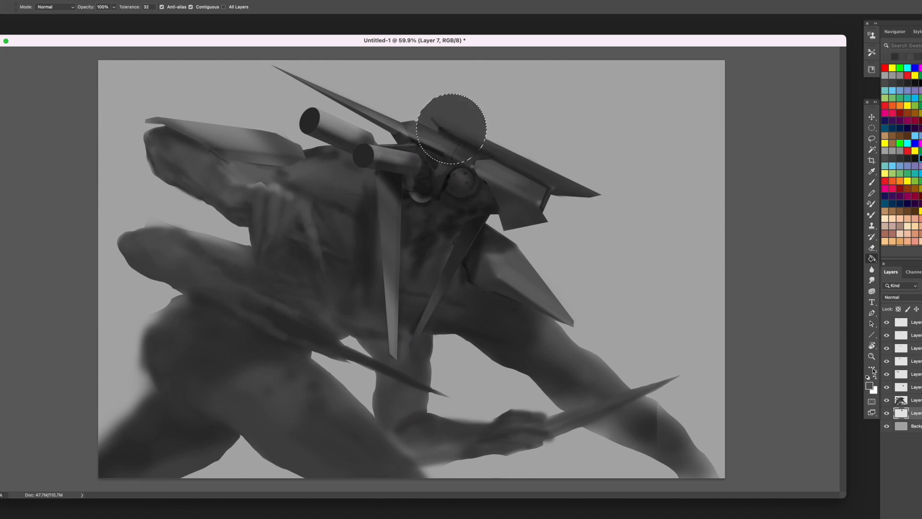
# - Shade the disc behind the head with a white highlight fading downward from its upper edge and deselect
pyautogui.press('o')
pyautogui.moveTo(498, 135)
pyautogui.mouseDown()
pyautogui.moveTo(494, 111)
pyautogui.moveTo(516, 127)
pyautogui.moveTo(490, 106)
pyautogui.moveTo(500, 143)
pyautogui.moveTo(437, 89)
pyautogui.moveTo(481, 119)
pyautogui.moveTo(472, 147)
pyautogui.moveTo(410, 140)
pyautogui.moveTo(448, 158)
pyautogui.moveTo(480, 134)
pyautogui.moveTo(459, 105)
pyautogui.moveTo(476, 101)
pyautogui.moveTo(434, 96)
pyautogui.moveTo(403, 111)
pyautogui.moveTo(515, 144)
pyautogui.moveTo(424, 111)
pyautogui.moveTo(385, 122)
pyautogui.mouseUp()
pyautogui.hotkey('ctrl', 'd')
# - Scale the shaded disc behind the head to about 119% and add a new layer above it
pyautogui.click(872, 117)
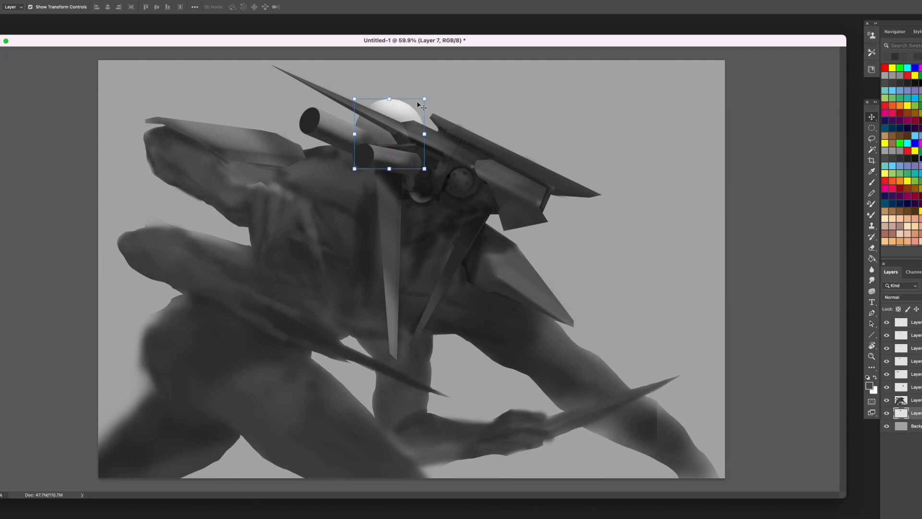
pyautogui.moveTo(424, 99)
pyautogui.mouseDown()
pyautogui.moveTo(459, 86)
pyautogui.moveTo(344, 116)
pyautogui.moveTo(441, 113)
pyautogui.moveTo(413, 106)
pyautogui.mouseUp()
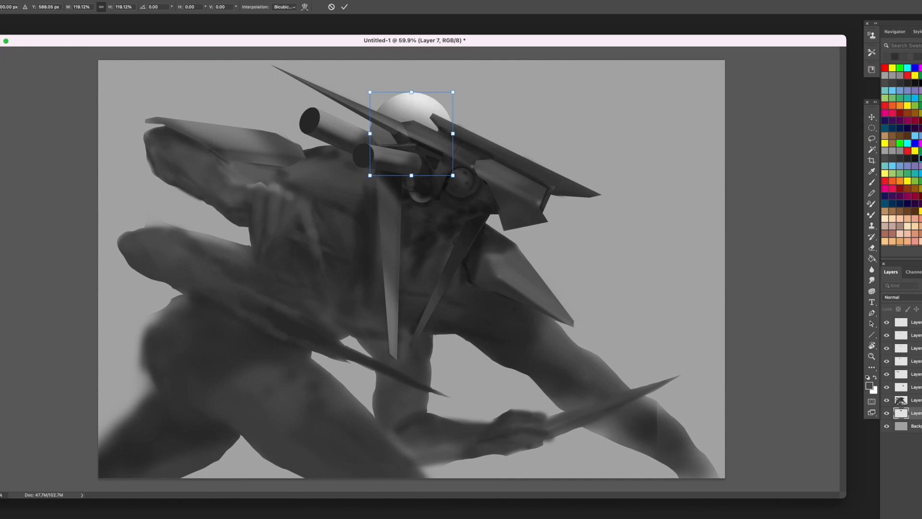
pyautogui.press('Return')
pyautogui.press('alt+shift+super+n')
pyautogui.moveTo(872, 139); pyautogui.dragTo(887, 143)
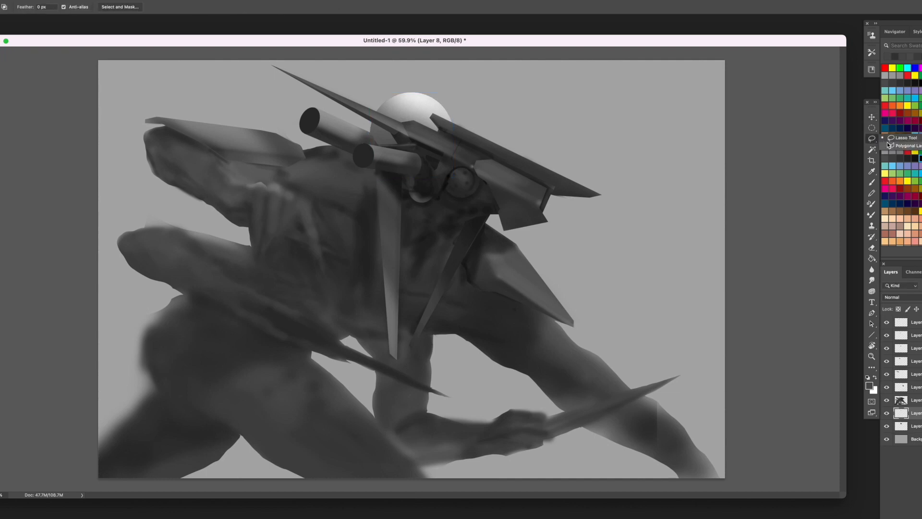
pyautogui.click(560, 186)
pyautogui.click(574, 186)
pyautogui.press('Escape')
pyautogui.moveTo(872, 139); pyautogui.dragTo(887, 136)
pyautogui.moveTo(565, 182)
pyautogui.mouseDown()
pyautogui.moveTo(541, 154)
pyautogui.moveTo(444, 80)
pyautogui.mouseUp()
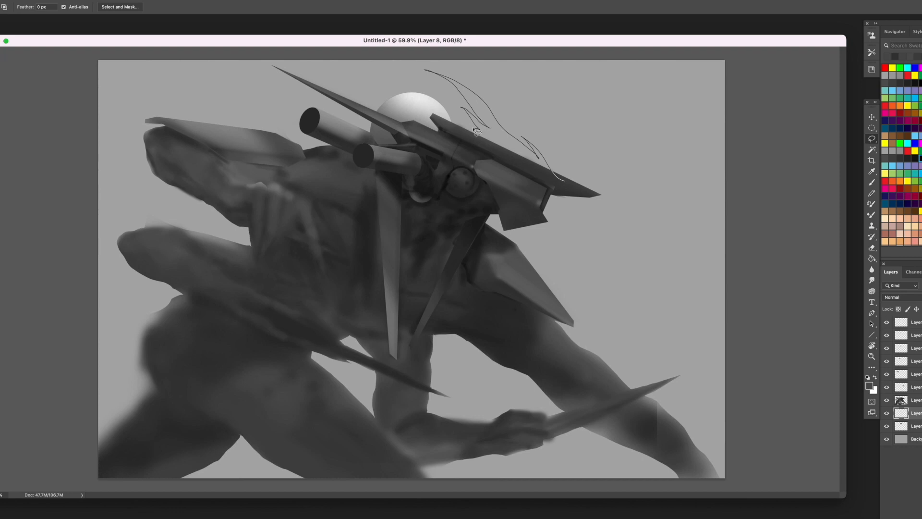
pyautogui.press('Escape')
# - Lasso a spiky mane shape behind the head blade, fill it with dark grey, deselect and hide its layer
pyautogui.moveTo(569, 185)
pyautogui.mouseDown()
pyautogui.moveTo(551, 158)
pyautogui.moveTo(492, 113)
pyautogui.moveTo(455, 106)
pyautogui.moveTo(455, 137)
pyautogui.mouseUp()
pyautogui.press('g')
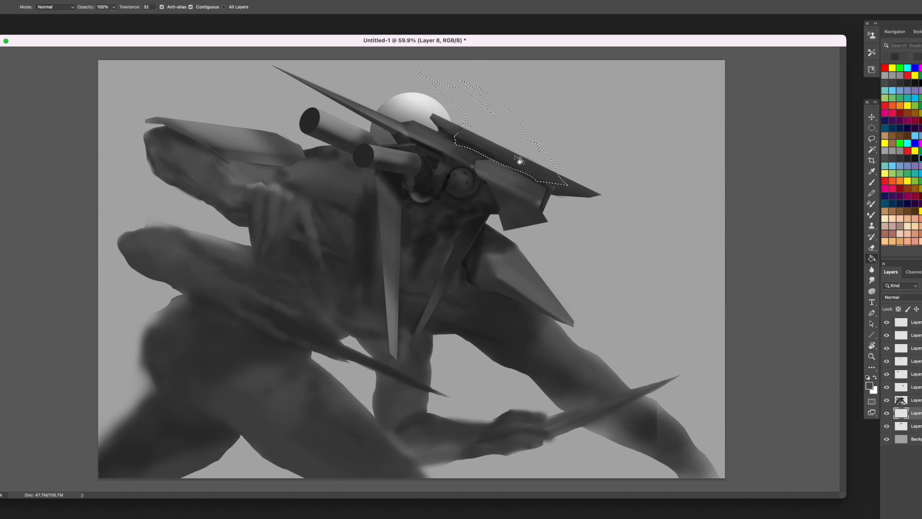
pyautogui.click(506, 126)
pyautogui.press('super+d')
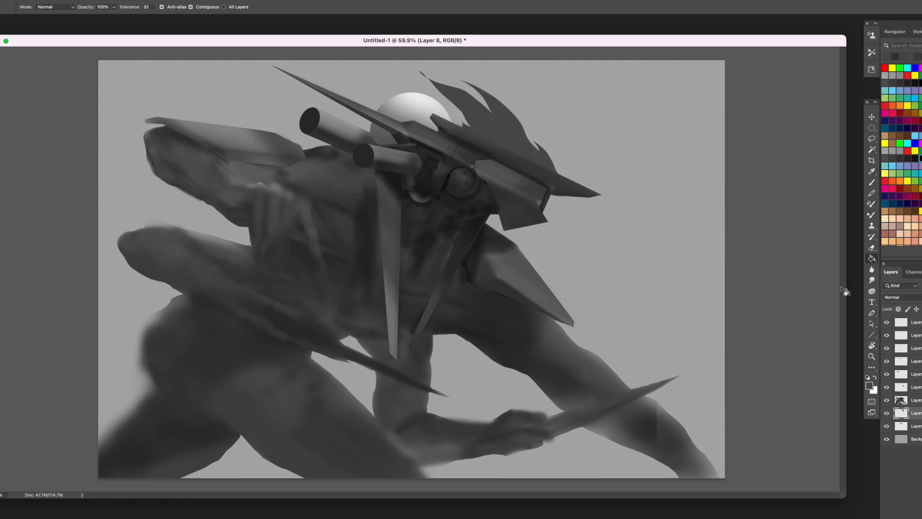
pyautogui.click(888, 413)
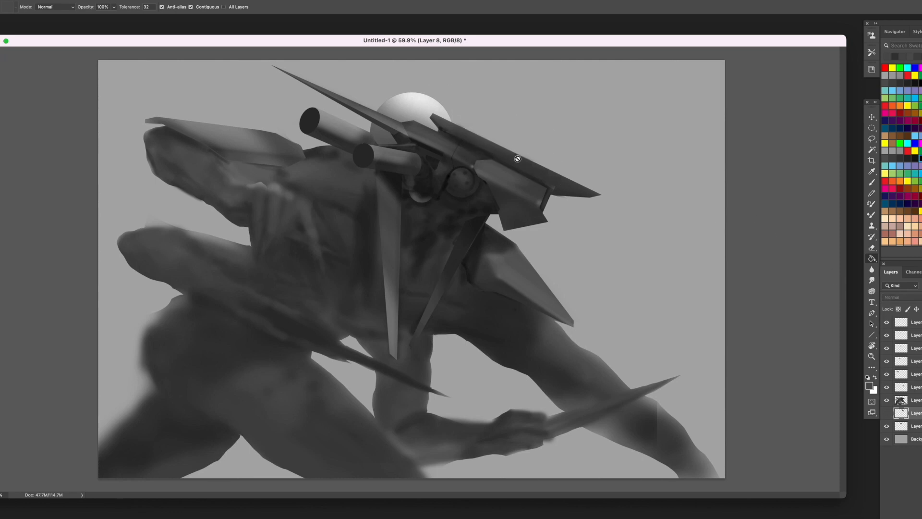
# - On a new layer beneath the creature, outline an angular plate behind the head blade, fill it with light grey and deselect
pyautogui.press('alt+shift+super+n')
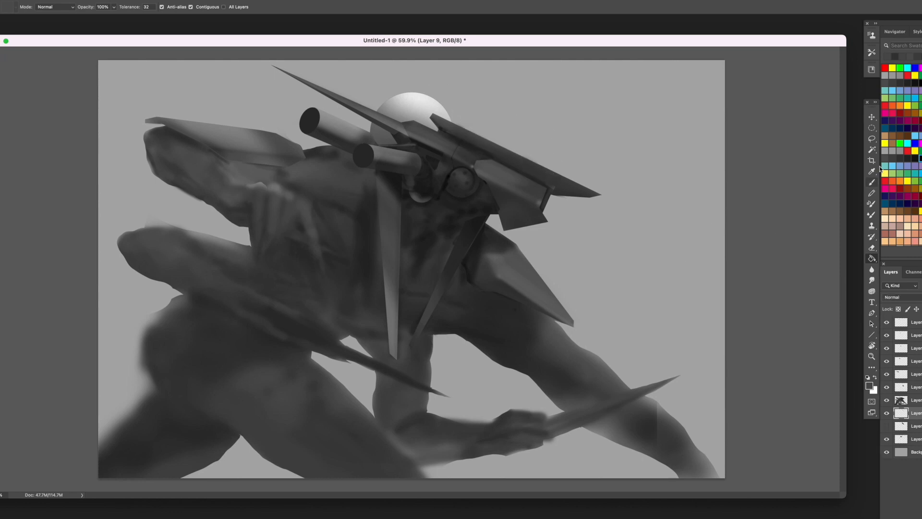
pyautogui.moveTo(872, 139); pyautogui.dragTo(898, 144)
pyautogui.click(541, 170)
pyautogui.click(569, 164)
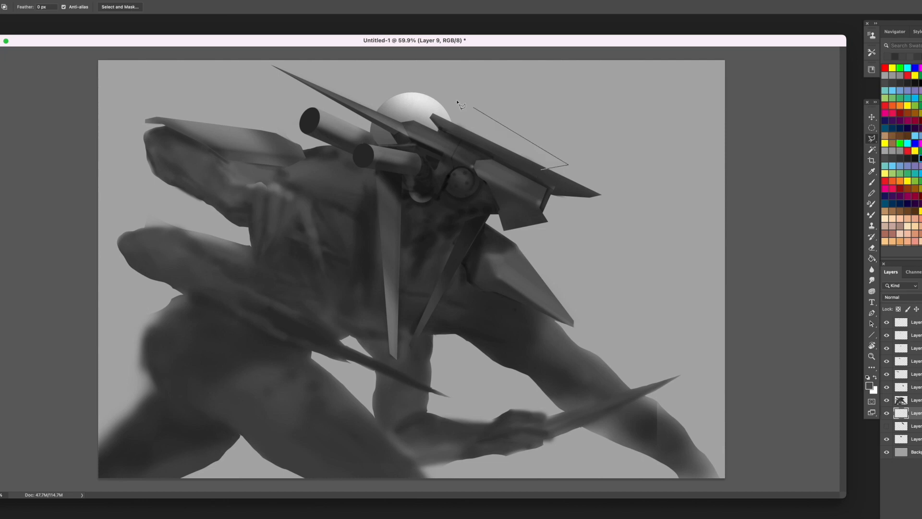
pyautogui.press('BackSpace')
pyautogui.click(456, 128)
pyautogui.click(496, 122)
pyautogui.press('BackSpace')
pyautogui.click(460, 122)
pyautogui.click(547, 130)
pyautogui.doubleClick(602, 196)
pyautogui.press('g')
pyautogui.click(515, 136)
pyautogui.hotkey('ctrl', 'd')
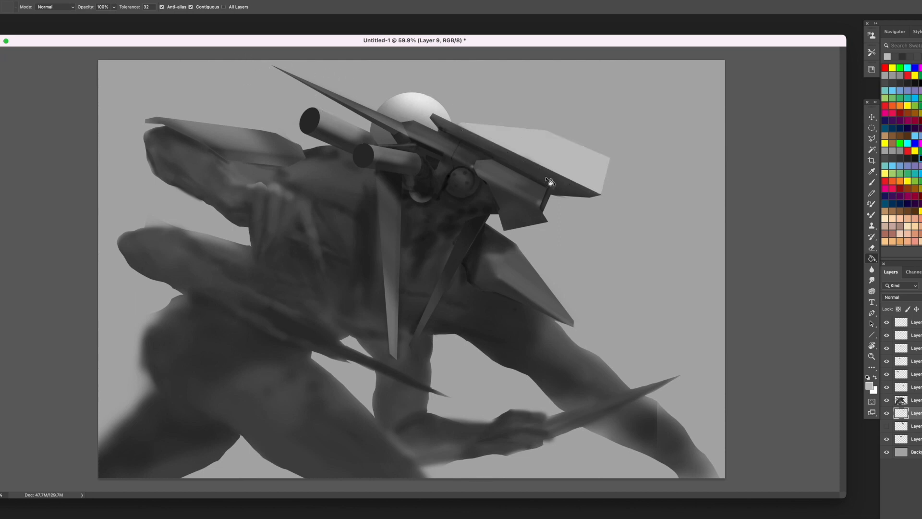
pyautogui.press('l')
pyautogui.click(500, 160)
pyautogui.click(502, 181)
pyautogui.press('Escape')
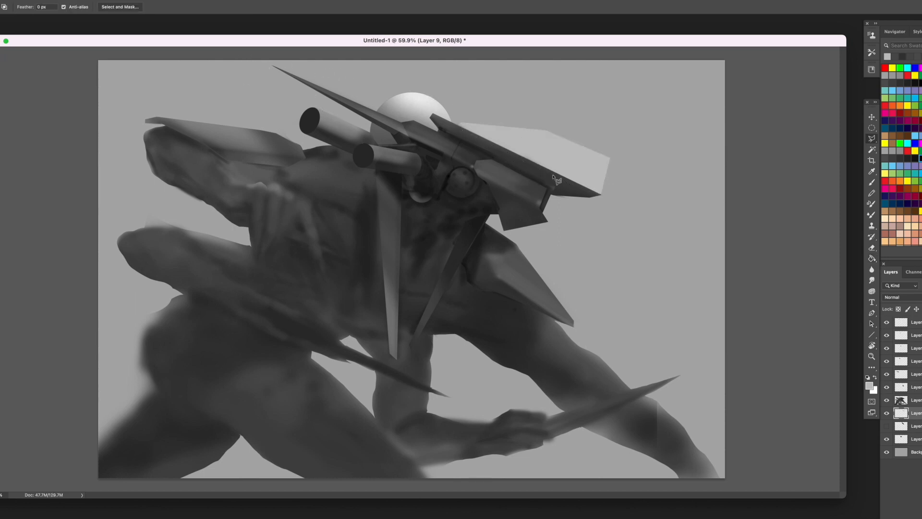
# - Select a thin strip along the head blade's lower edge and paint it with sampled dark grey on a new layer above the creature
pyautogui.click(553, 179)
pyautogui.click(493, 150)
pyautogui.click(493, 154)
pyautogui.click(551, 184)
pyautogui.click(554, 179)
pyautogui.click(917, 400)
pyautogui.press('super+alt+shift+n')
pyautogui.press('b')
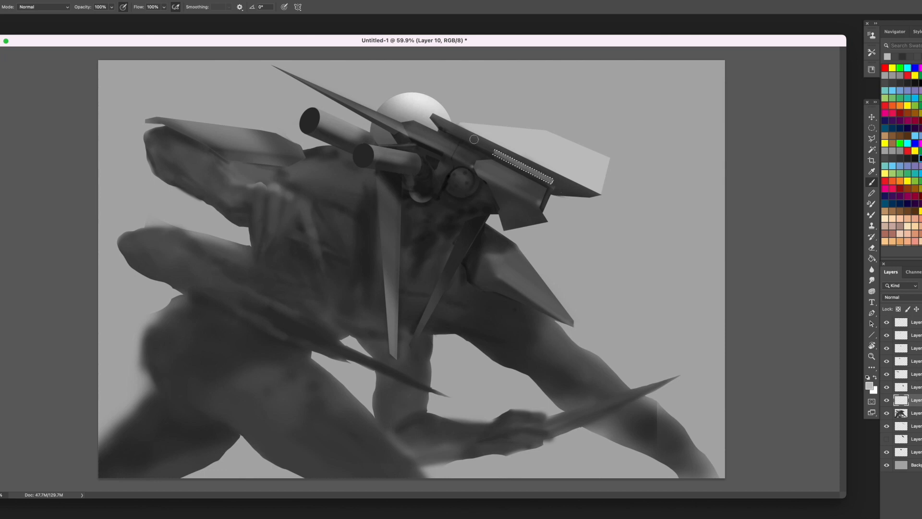
pyautogui.keyDown('alt'); pyautogui.click(513, 170); pyautogui.keyUp('alt')
pyautogui.moveTo(524, 167); pyautogui.dragTo(478, 148)
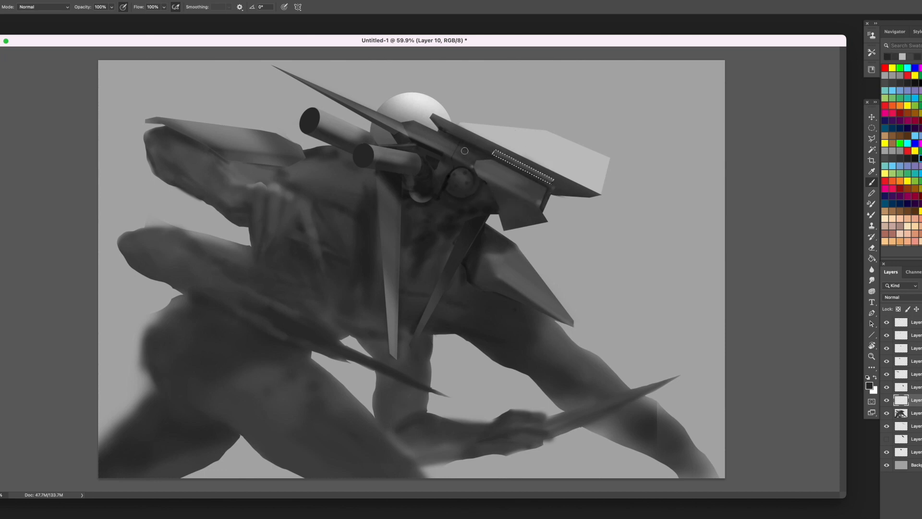
# - Outline a small block at the front end of the snout and paint it with sampled dark greys
pyautogui.press('l')
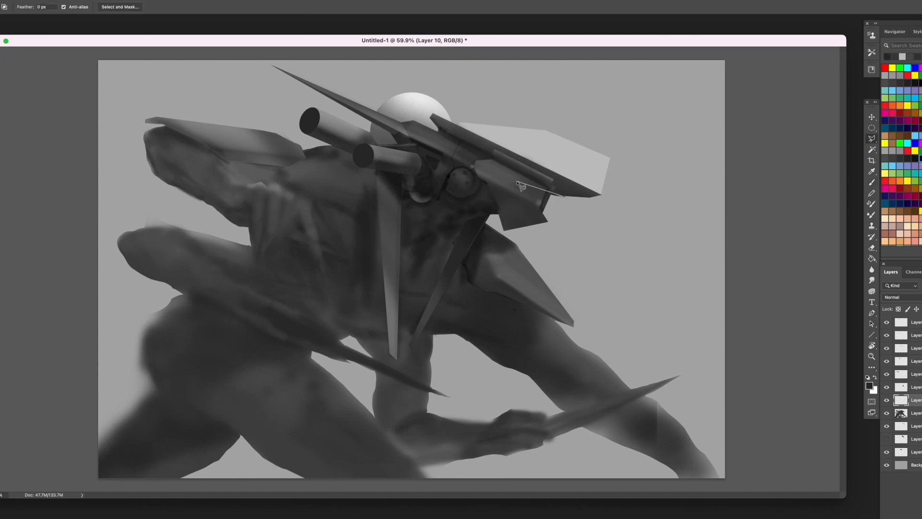
pyautogui.click(565, 197)
pyautogui.click(554, 198)
pyautogui.click(546, 216)
pyautogui.press('b')
pyautogui.moveTo(551, 198); pyautogui.dragTo(546, 212)
pyautogui.keyDown('alt'); pyautogui.click(546, 183); pyautogui.keyUp('alt')
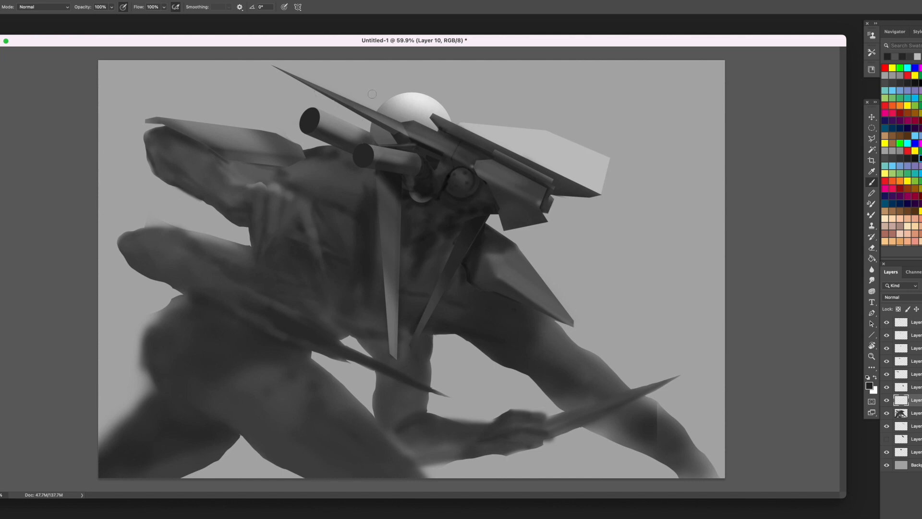
# - Move the white disc forward behind the light plate on the head and save the document as Creaf.psd
pyautogui.click(902, 450)
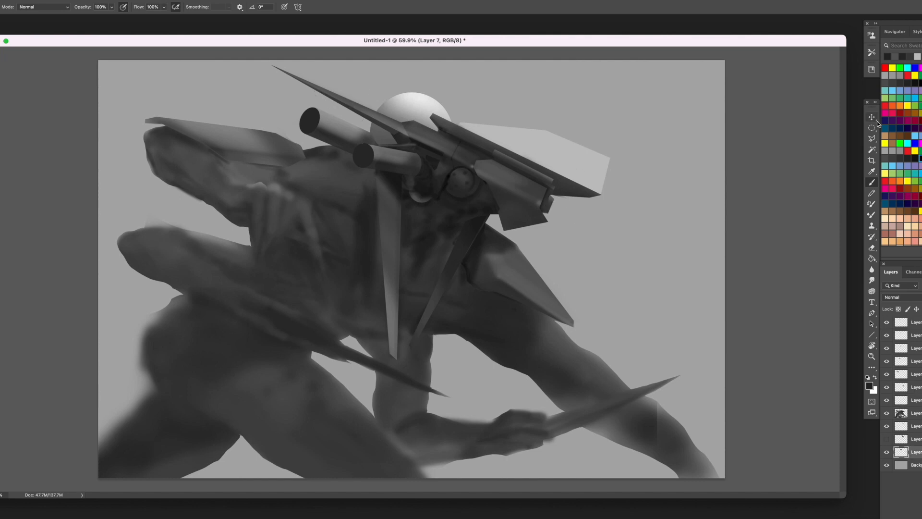
pyautogui.press('v')
pyautogui.moveTo(421, 103); pyautogui.dragTo(491, 110)
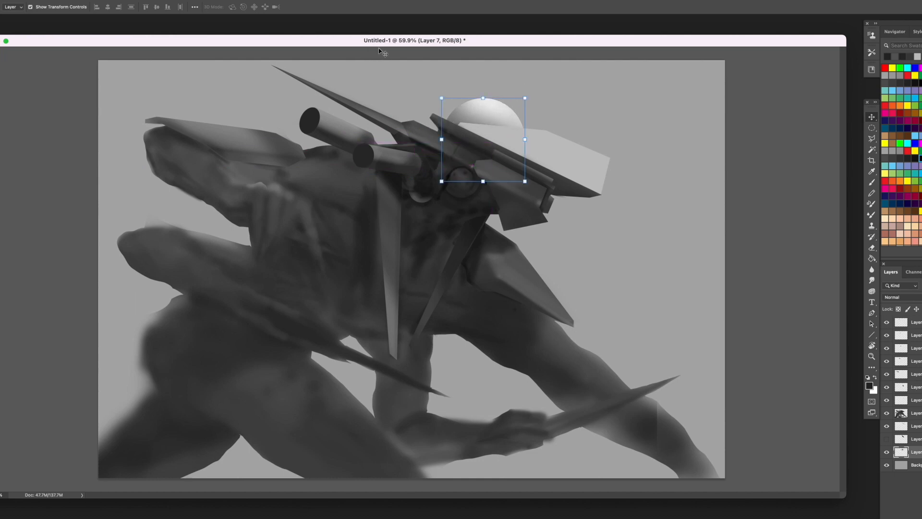
pyautogui.press('b')
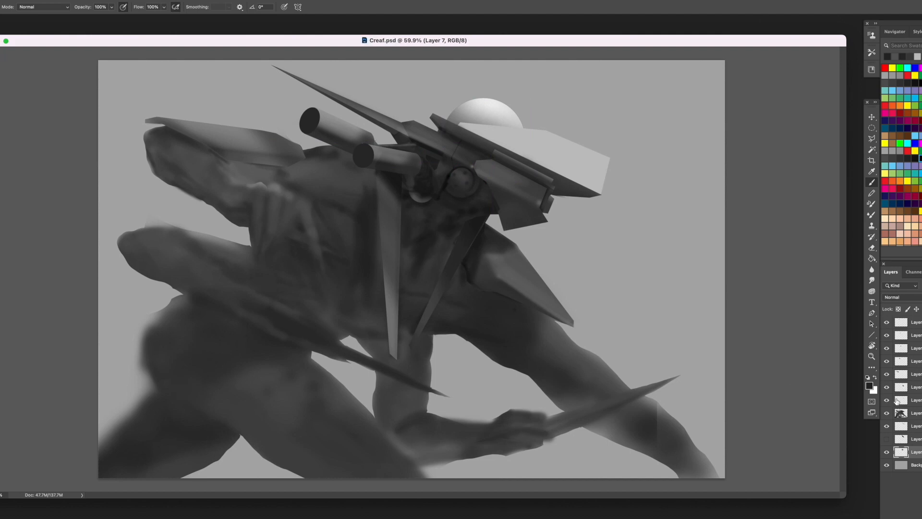
# - Darken the light plate behind the head blade with Levels to nearly match the background grey
pyautogui.click(901, 427)
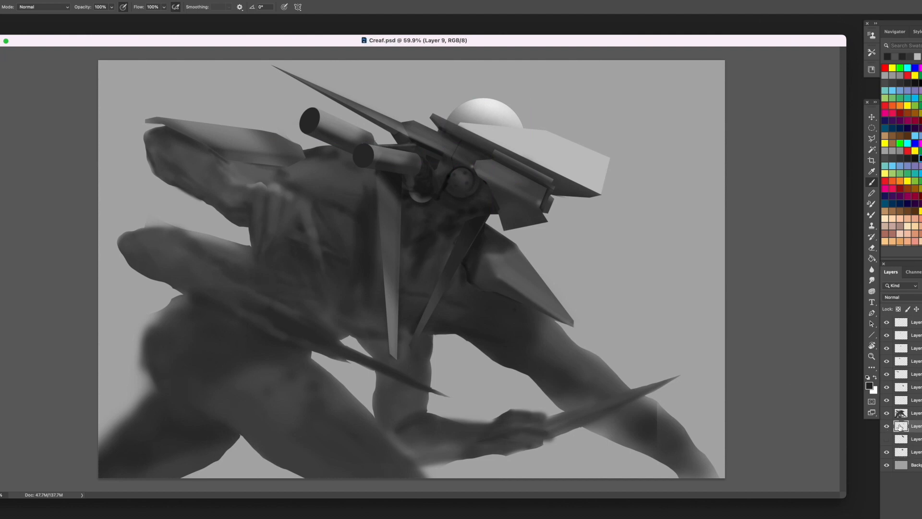
pyautogui.hotkey('ctrl', 'l')
pyautogui.moveTo(81, 311)
pyautogui.mouseDown()
pyautogui.moveTo(62, 310)
pyautogui.moveTo(79, 311)
pyautogui.mouseUp()
pyautogui.press('Return')
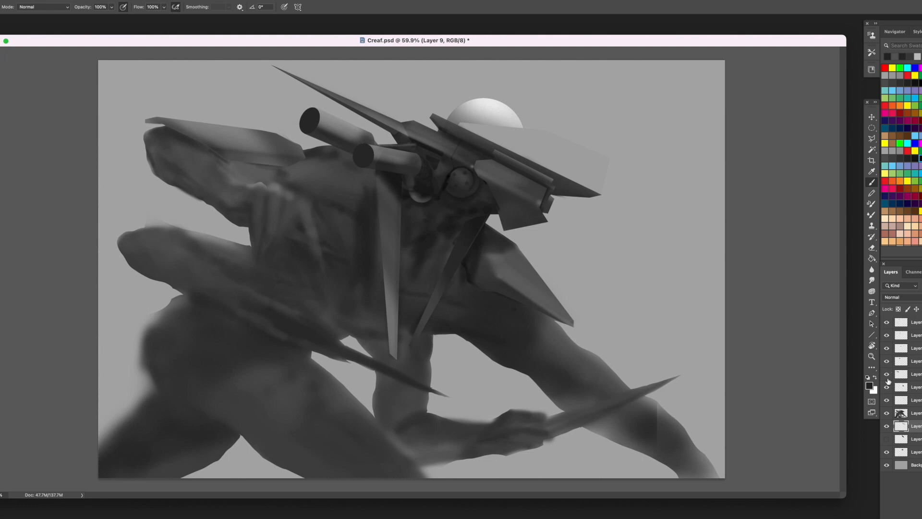
# - Add a new layer, then lasso the pointed front corner of the jaw block beneath the snout and delete it from the block's layer
pyautogui.click(887, 414)
pyautogui.click(886, 413)
pyautogui.click(918, 395)
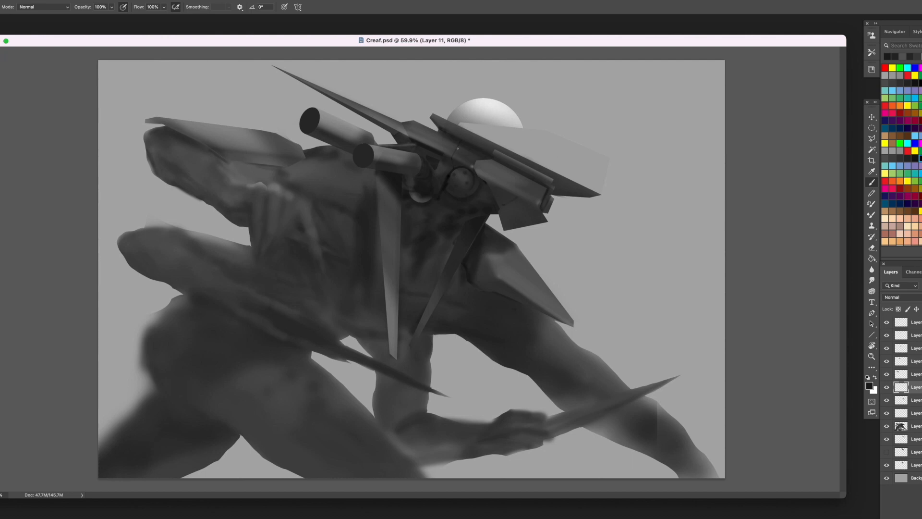
pyautogui.press('l')
pyautogui.click(500, 217)
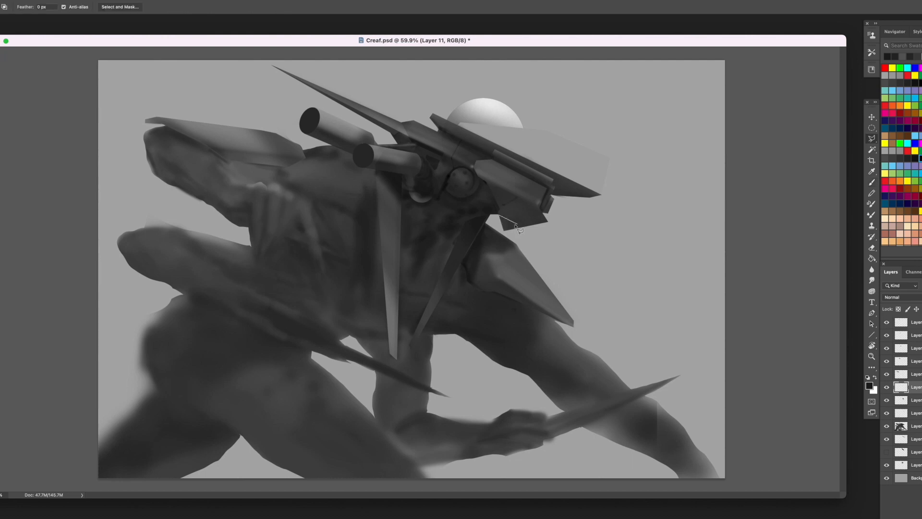
pyautogui.press('Escape')
pyautogui.click(544, 214)
pyautogui.doubleClick(537, 232)
pyautogui.click(918, 400)
pyautogui.press('Delete')
# - Outline a straight-edged selection for a sharp spike slanting down and forward from beneath the jaw block
pyautogui.click(628, 275)
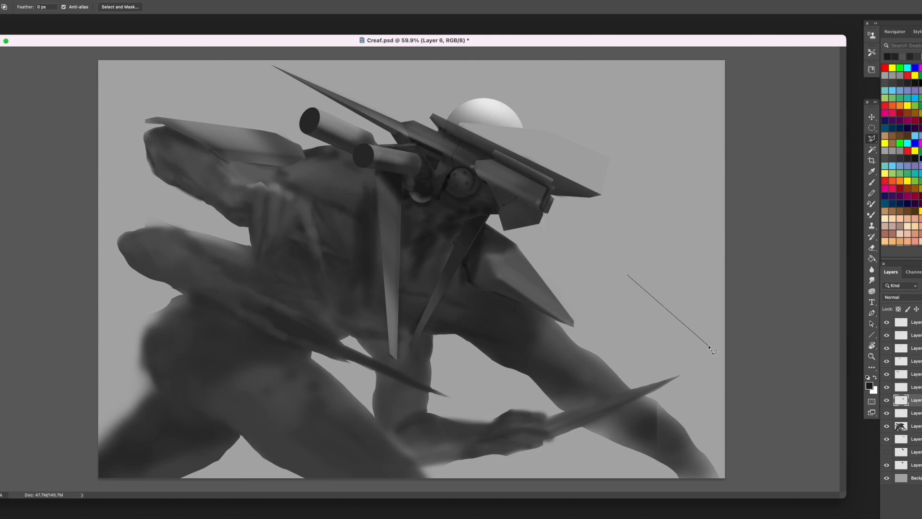
pyautogui.press('Escape')
pyautogui.click(534, 211)
pyautogui.click(581, 241)
pyautogui.press('BackSpace')
pyautogui.click(535, 232)
pyautogui.click(570, 265)
pyautogui.press('BackSpace')
pyautogui.click(560, 260)
pyautogui.click(478, 208)
# - Fill the jaw spike selection with dark grey on a new layer behind the creature, then clear the selection
pyautogui.click(917, 439)
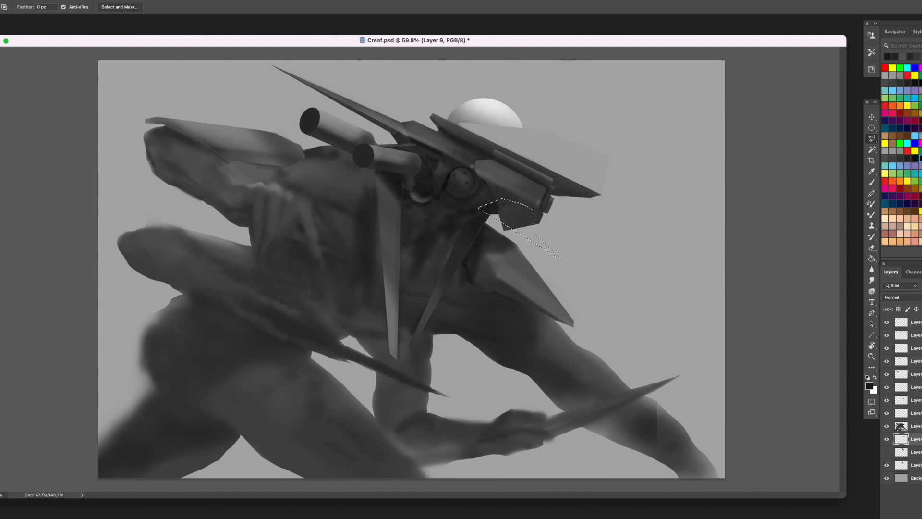
pyautogui.hotkey('ctrl', 'alt', 'shift', 'n')
pyautogui.press('g')
pyautogui.click(550, 253)
pyautogui.hotkey('ctrl', 'd')
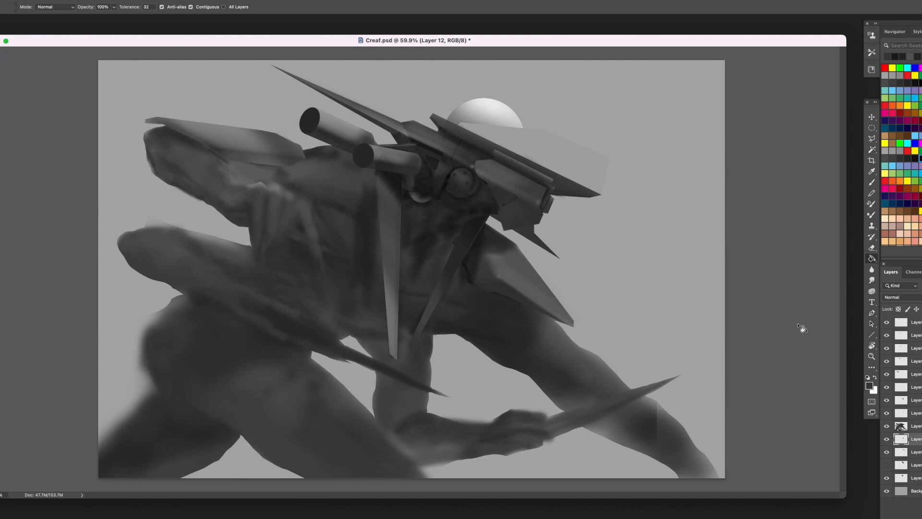
# - Paint dark strokes on the creature's layer to shape the neck beneath the round eye, using greys sampled there
pyautogui.press('o')
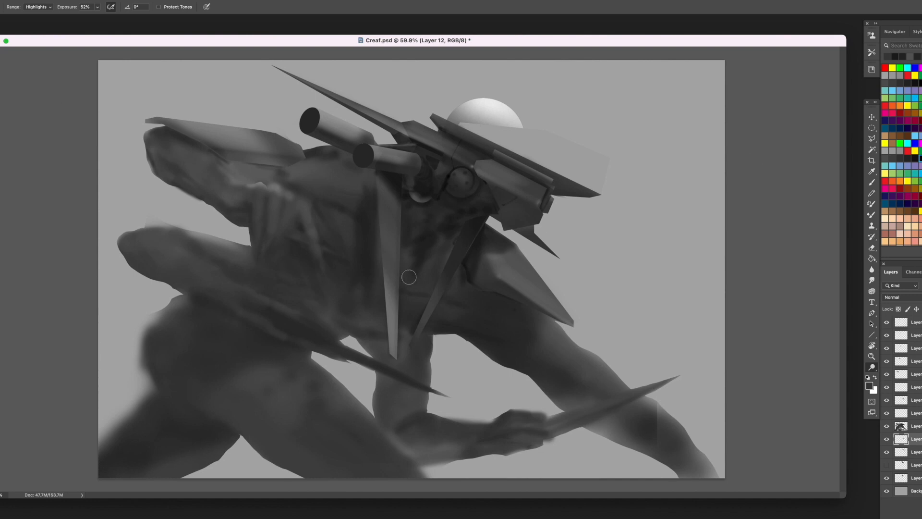
pyautogui.click(913, 426)
pyautogui.click(872, 183)
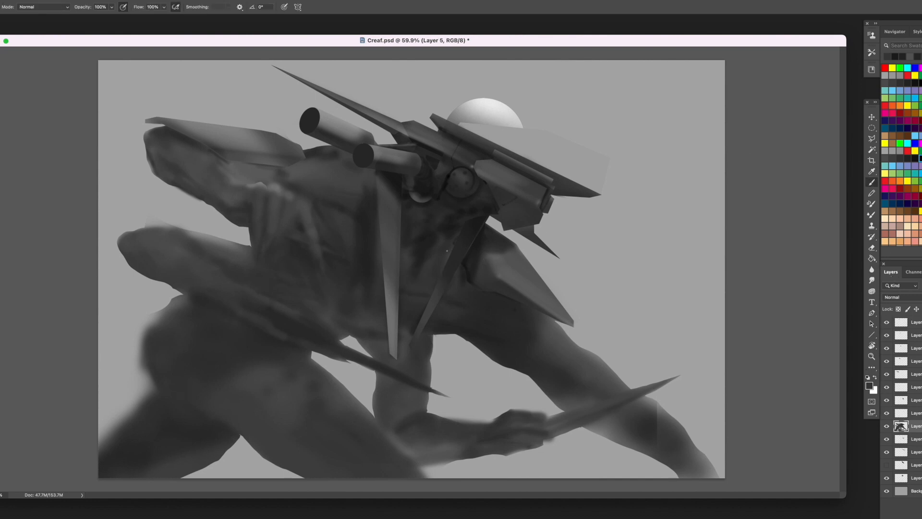
pyautogui.keyDown('alt'); pyautogui.click(445, 187); pyautogui.keyUp('alt')
pyautogui.keyDown('alt'); pyautogui.click(452, 212); pyautogui.keyUp('alt')
pyautogui.keyDown('alt'); pyautogui.click(448, 200); pyautogui.keyUp('alt')
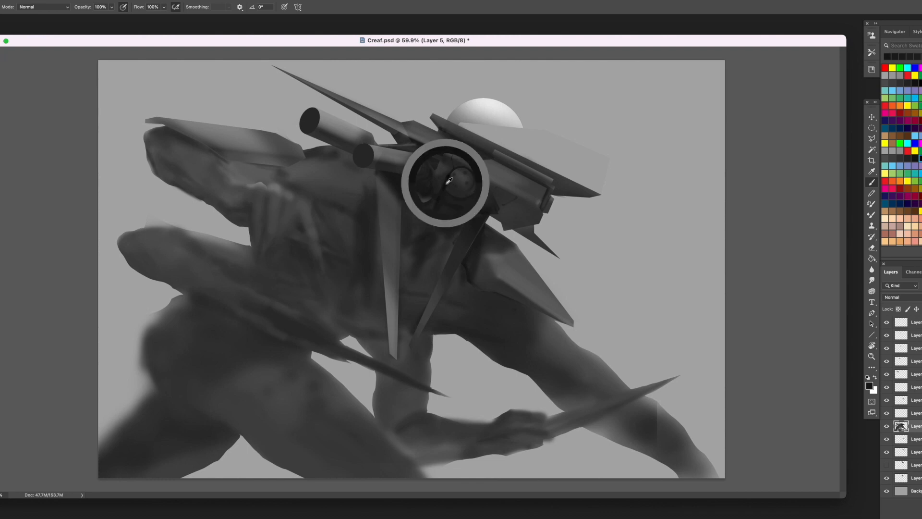
pyautogui.keyDown('alt'); pyautogui.click(450, 182); pyautogui.keyUp('alt')
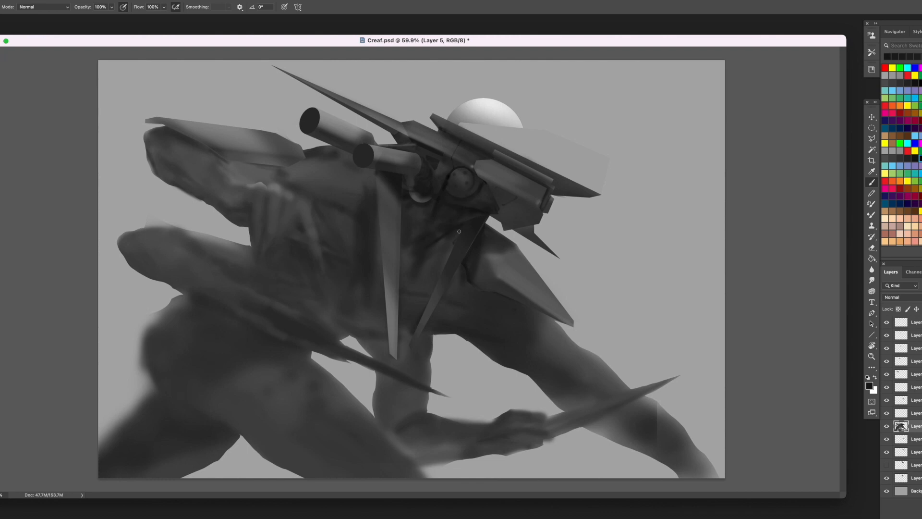
# - Extend the neck shading with sampled dark greys into the chest between the two hanging blades
pyautogui.keyDown('alt'); pyautogui.click(426, 220); pyautogui.keyUp('alt')
pyautogui.keyDown('alt'); pyautogui.click(410, 259); pyautogui.keyUp('alt')
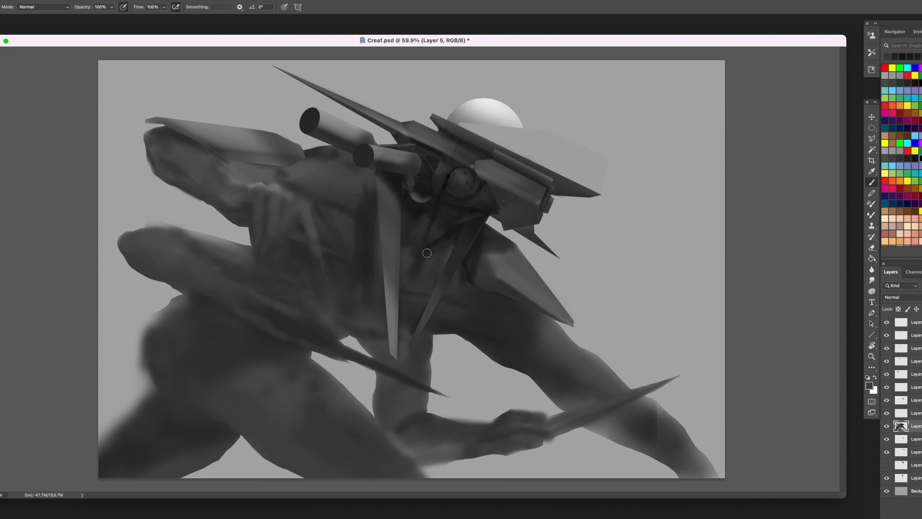
pyautogui.moveTo(406, 254); pyautogui.dragTo(409, 273)
pyautogui.keyDown('alt'); pyautogui.click(413, 268); pyautogui.keyUp('alt')
pyautogui.keyDown('alt'); pyautogui.click(458, 227); pyautogui.keyUp('alt')
# - Darken the ribs and chest behind the long vertical blade with broader soft strokes
pyautogui.moveTo(321, 234)
pyautogui.mouseDown()
pyautogui.moveTo(367, 293)
pyautogui.moveTo(363, 275)
pyautogui.moveTo(396, 259)
pyautogui.moveTo(369, 276)
pyautogui.moveTo(368, 295)
pyautogui.moveTo(363, 285)
pyautogui.moveTo(331, 295)
pyautogui.moveTo(342, 320)
pyautogui.moveTo(343, 292)
pyautogui.moveTo(298, 278)
pyautogui.moveTo(326, 290)
pyautogui.mouseUp()
pyautogui.press(']')
pyautogui.press(']')
pyautogui.press(']')
pyautogui.keyDown('alt'); pyautogui.click(366, 295); pyautogui.keyUp('alt')
pyautogui.press(']')
pyautogui.press(']')
pyautogui.keyDown('alt'); pyautogui.click(358, 208); pyautogui.keyUp('alt')
pyautogui.moveTo(358, 207)
pyautogui.mouseDown()
pyautogui.moveTo(297, 179)
pyautogui.moveTo(342, 174)
pyautogui.mouseUp()
pyautogui.press('[')
pyautogui.press('[')
pyautogui.press(']')
pyautogui.press('[')
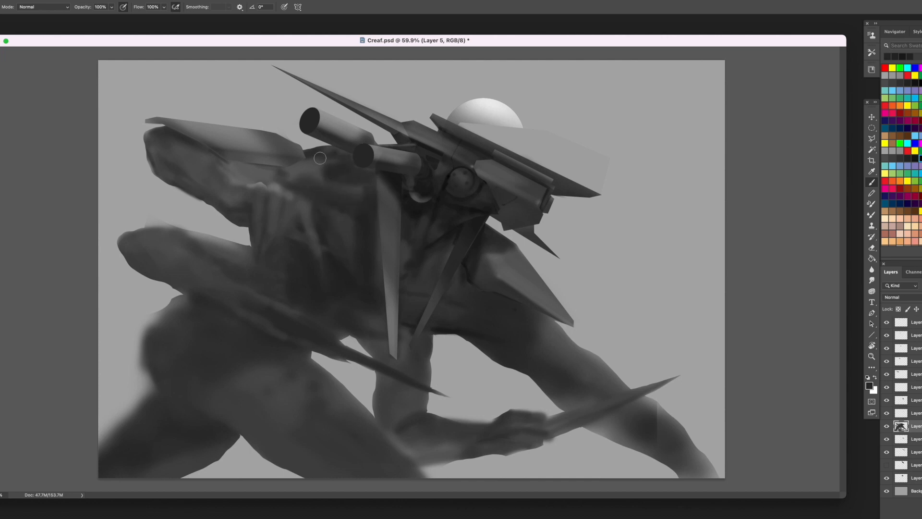
# - Shade the shoulder and upper chest below the two cylinders with sampled greys to suggest muscle forms
pyautogui.keyDown('alt'); pyautogui.click(323, 161); pyautogui.keyUp('alt')
pyautogui.keyDown('alt'); pyautogui.click(356, 191); pyautogui.keyUp('alt')
pyautogui.moveTo(325, 160)
pyautogui.mouseDown()
pyautogui.moveTo(344, 171)
pyautogui.moveTo(321, 169)
pyautogui.moveTo(358, 179)
pyautogui.moveTo(331, 176)
pyautogui.moveTo(330, 159)
pyautogui.moveTo(295, 177)
pyautogui.moveTo(337, 217)
pyautogui.moveTo(320, 204)
pyautogui.moveTo(333, 212)
pyautogui.mouseUp()
pyautogui.keyDown('alt'); pyautogui.click(376, 197); pyautogui.keyUp('alt')
pyautogui.keyDown('alt'); pyautogui.click(394, 177); pyautogui.keyUp('alt')
pyautogui.keyDown('alt'); pyautogui.click(364, 177); pyautogui.keyUp('alt')
pyautogui.keyDown('alt'); pyautogui.click(312, 161); pyautogui.keyUp('alt')
pyautogui.keyDown('alt'); pyautogui.click(355, 192); pyautogui.keyUp('alt')
pyautogui.keyDown('alt'); pyautogui.click(310, 163); pyautogui.keyUp('alt')
pyautogui.keyDown('alt'); pyautogui.click(337, 230); pyautogui.keyUp('alt')
pyautogui.keyDown('alt'); pyautogui.click(342, 210); pyautogui.keyUp('alt')
pyautogui.keyDown('alt'); pyautogui.click(328, 208); pyautogui.keyUp('alt')
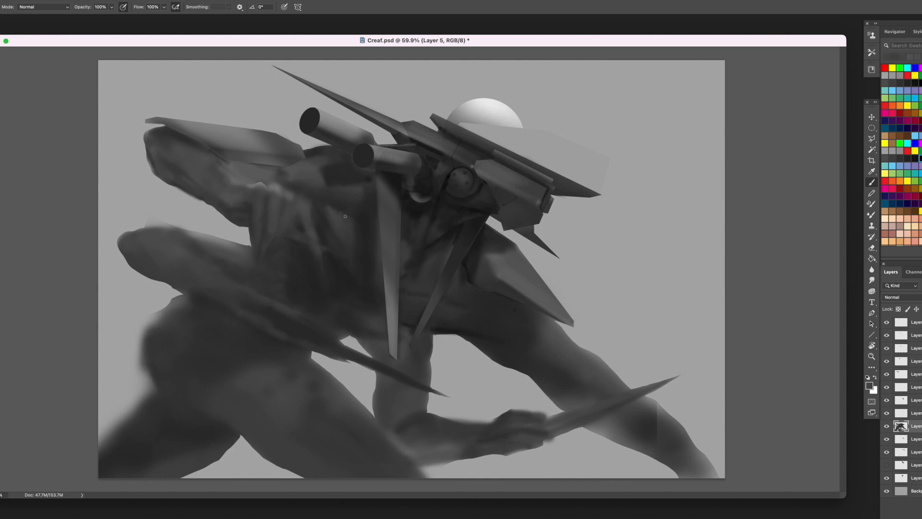
# - Paint shadow under the shoulder plate and model the raised rear arm down to its lower edge
pyautogui.keyDown('alt'); pyautogui.click(284, 183); pyautogui.keyUp('alt')
pyautogui.keyDown('alt'); pyautogui.click(343, 172); pyautogui.keyUp('alt')
pyautogui.moveTo(273, 167); pyautogui.dragTo(224, 163)
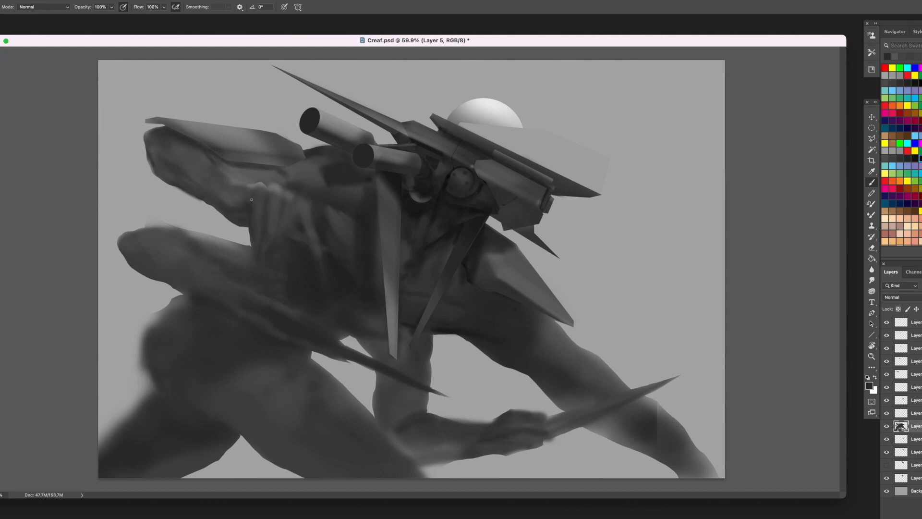
pyautogui.keyDown('alt'); pyautogui.click(216, 196); pyautogui.keyUp('alt')
pyautogui.moveTo(216, 196)
pyautogui.mouseDown()
pyautogui.moveTo(198, 176)
pyautogui.moveTo(211, 186)
pyautogui.mouseUp()
pyautogui.keyDown('alt'); pyautogui.click(199, 167); pyautogui.keyUp('alt')
pyautogui.keyDown('alt'); pyautogui.click(227, 211); pyautogui.keyUp('alt')
pyautogui.moveTo(157, 144)
pyautogui.mouseDown()
pyautogui.moveTo(153, 169)
pyautogui.moveTo(192, 196)
pyautogui.mouseUp()
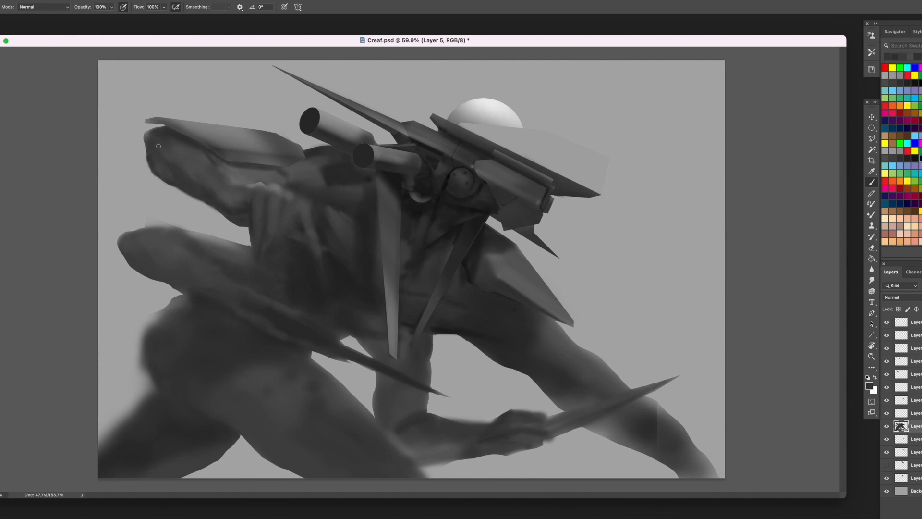
# - Refine the muscle shading where the raised arm meets the shoulder, just below the shoulder plate
pyautogui.keyDown('alt'); pyautogui.click(245, 179); pyautogui.keyUp('alt')
pyautogui.moveTo(244, 178)
pyautogui.mouseDown()
pyautogui.moveTo(253, 178)
pyautogui.moveTo(231, 170)
pyautogui.mouseUp()
pyautogui.keyDown('alt'); pyautogui.click(269, 169); pyautogui.keyUp('alt')
pyautogui.keyDown('alt'); pyautogui.click(290, 174); pyautogui.keyUp('alt')
pyautogui.moveTo(287, 171); pyautogui.dragTo(276, 173)
pyautogui.keyDown('alt'); pyautogui.click(310, 156); pyautogui.keyUp('alt')
pyautogui.keyDown('alt'); pyautogui.click(369, 178); pyautogui.keyUp('alt')
pyautogui.moveTo(318, 174); pyautogui.dragTo(302, 177)
pyautogui.keyDown('alt'); pyautogui.click(317, 174); pyautogui.keyUp('alt')
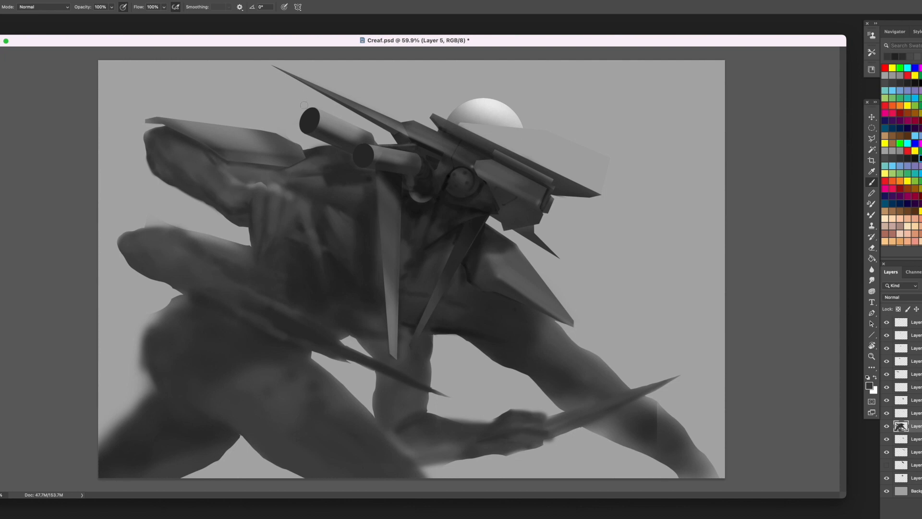
pyautogui.keyDown('alt'); pyautogui.click(416, 202); pyautogui.keyUp('alt')
pyautogui.keyDown('alt'); pyautogui.click(169, 142); pyautogui.keyUp('alt')
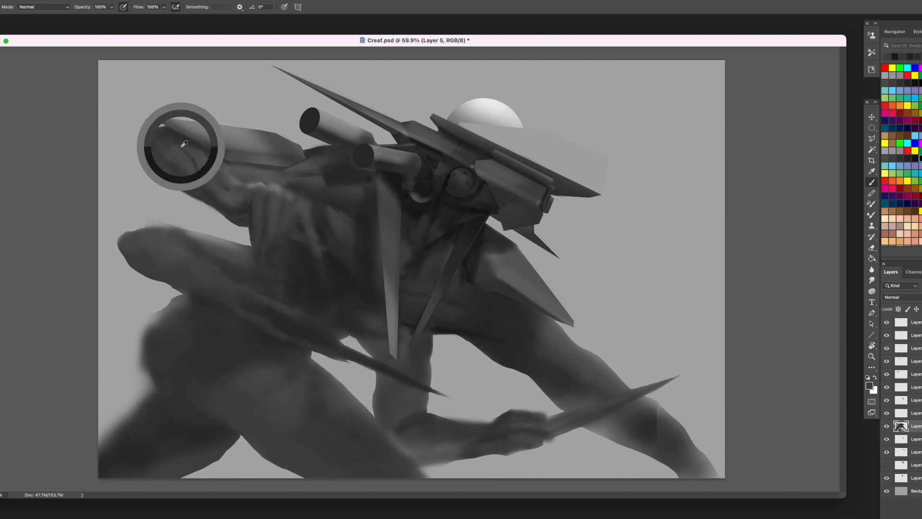
# - Paint a dark shadow along the underside of the extended front arm, from the chest toward the held blade
pyautogui.keyDown('alt'); pyautogui.click(424, 280); pyautogui.keyUp('alt')
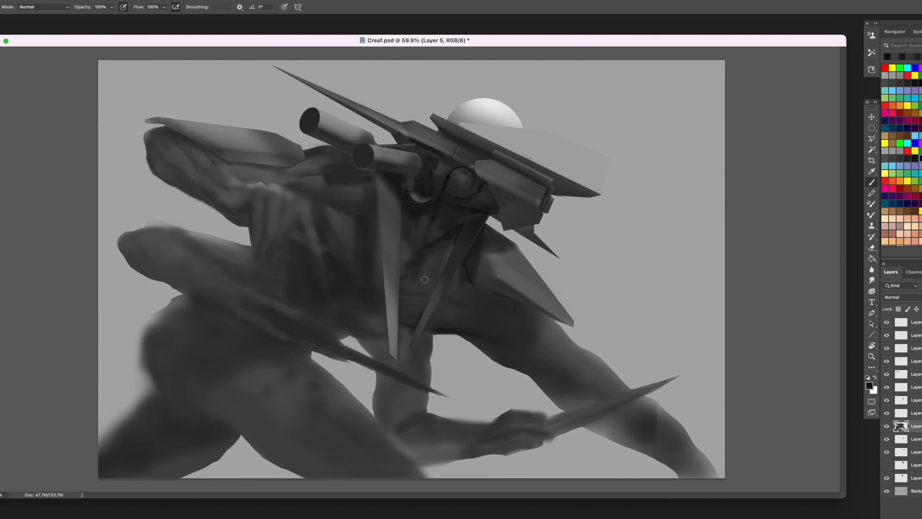
pyautogui.keyDown('alt'); pyautogui.click(506, 342); pyautogui.keyUp('alt')
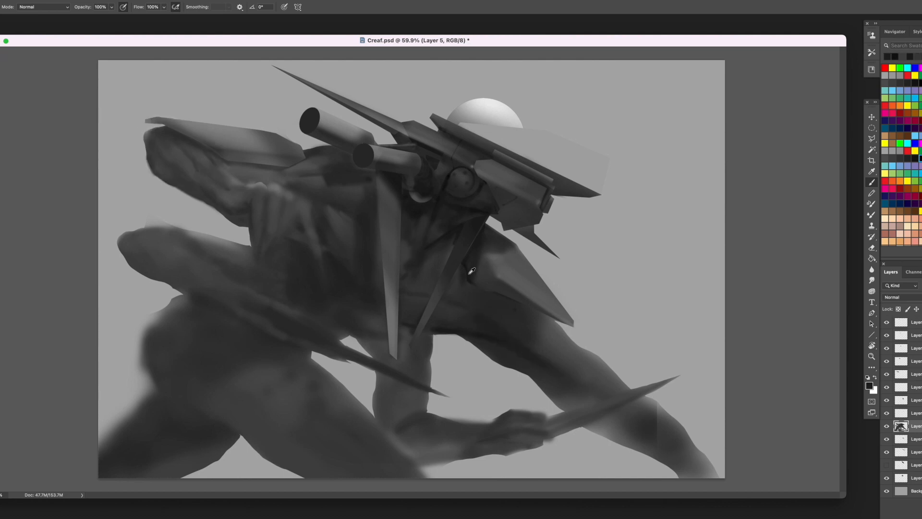
pyautogui.keyDown('alt'); pyautogui.click(503, 309); pyautogui.keyUp('alt')
pyautogui.keyDown('alt'); pyautogui.click(547, 346); pyautogui.keyUp('alt')
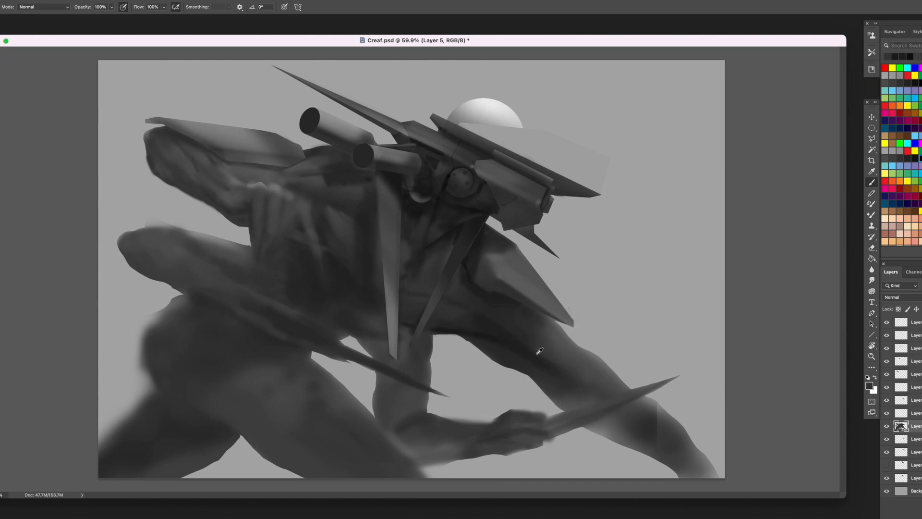
pyautogui.keyDown('alt'); pyautogui.click(538, 353); pyautogui.keyUp('alt')
pyautogui.keyDown('alt'); pyautogui.click(488, 332); pyautogui.keyUp('alt')
pyautogui.moveTo(515, 364); pyautogui.dragTo(577, 390)
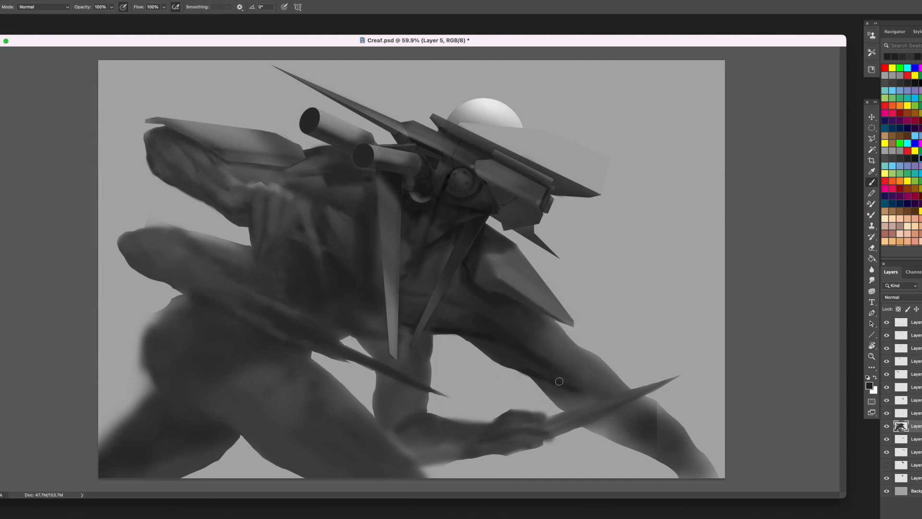
pyautogui.keyDown('alt'); pyautogui.click(572, 385); pyautogui.keyUp('alt')
# - Model the extended front arm's muscles with soft mid and dark grey strokes running past the held blade
pyautogui.press(']')
pyautogui.press(']')
pyautogui.press(']')
pyautogui.press(']')
pyautogui.moveTo(550, 355)
pyautogui.mouseDown()
pyautogui.moveTo(593, 381)
pyautogui.moveTo(583, 362)
pyautogui.mouseUp()
pyautogui.keyDown('alt'); pyautogui.click(565, 342); pyautogui.keyUp('alt')
pyautogui.moveTo(533, 338)
pyautogui.mouseDown()
pyautogui.moveTo(576, 406)
pyautogui.moveTo(598, 400)
pyautogui.moveTo(644, 444)
pyautogui.mouseUp()
pyautogui.press('[')
pyautogui.press('[')
pyautogui.press('[')
pyautogui.keyDown('alt'); pyautogui.click(539, 368); pyautogui.keyUp('alt')
pyautogui.keyDown('alt'); pyautogui.click(528, 368); pyautogui.keyUp('alt')
pyautogui.press('[')
pyautogui.press('[')
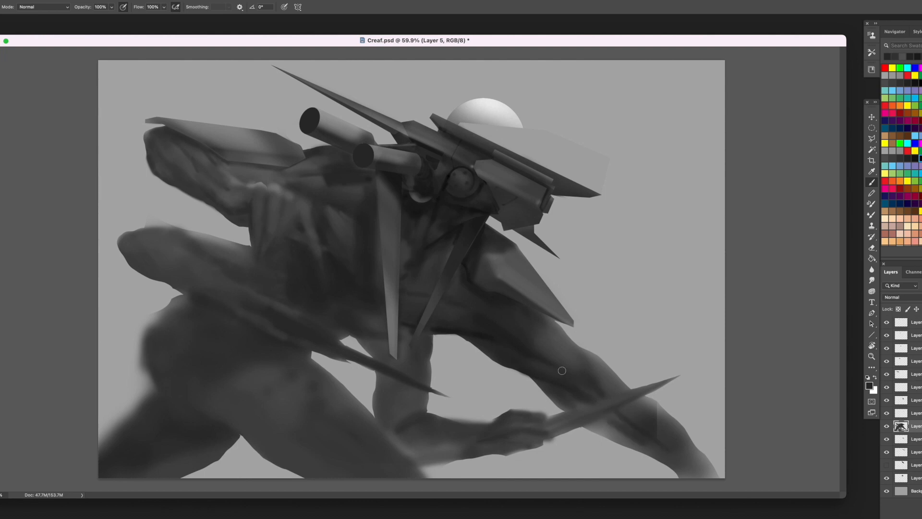
# - Lighten the upper side of the extended arm and clean its outer contour down to the canvas edge with sampled greys
pyautogui.keyDown('alt'); pyautogui.click(524, 276); pyautogui.keyUp('alt')
pyautogui.moveTo(532, 333)
pyautogui.mouseDown()
pyautogui.moveTo(610, 383)
pyautogui.moveTo(671, 438)
pyautogui.mouseUp()
pyautogui.keyDown('alt'); pyautogui.click(619, 391); pyautogui.keyUp('alt')
pyautogui.keyDown('alt'); pyautogui.click(611, 377); pyautogui.keyUp('alt')
pyautogui.moveTo(607, 367); pyautogui.dragTo(631, 389)
pyautogui.keyDown('alt'); pyautogui.click(596, 360); pyautogui.keyUp('alt')
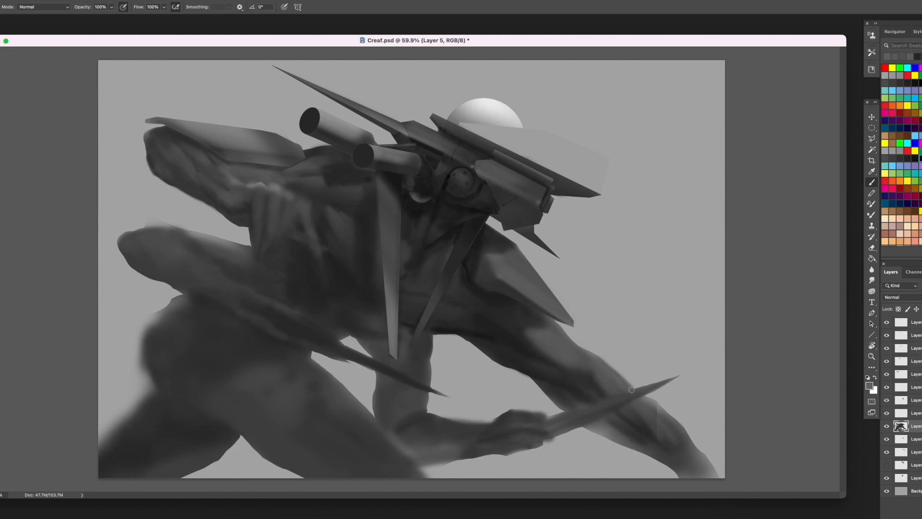
pyautogui.keyDown('alt'); pyautogui.click(652, 401); pyautogui.keyUp('alt')
pyautogui.moveTo(665, 415); pyautogui.dragTo(703, 476)
pyautogui.keyDown('alt'); pyautogui.click(668, 434); pyautogui.keyUp('alt')
pyautogui.press('l')
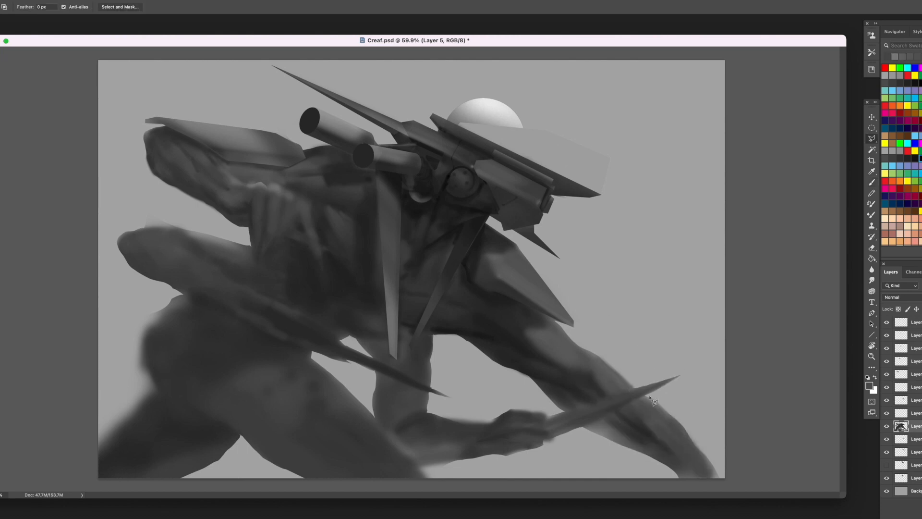
pyautogui.rightClick(872, 139)
pyautogui.click(888, 145)
pyautogui.rightClick(874, 140)
pyautogui.click(890, 138)
pyautogui.moveTo(646, 397)
pyautogui.mouseDown()
pyautogui.moveTo(724, 482)
pyautogui.moveTo(672, 390)
pyautogui.moveTo(658, 399)
pyautogui.mouseUp()
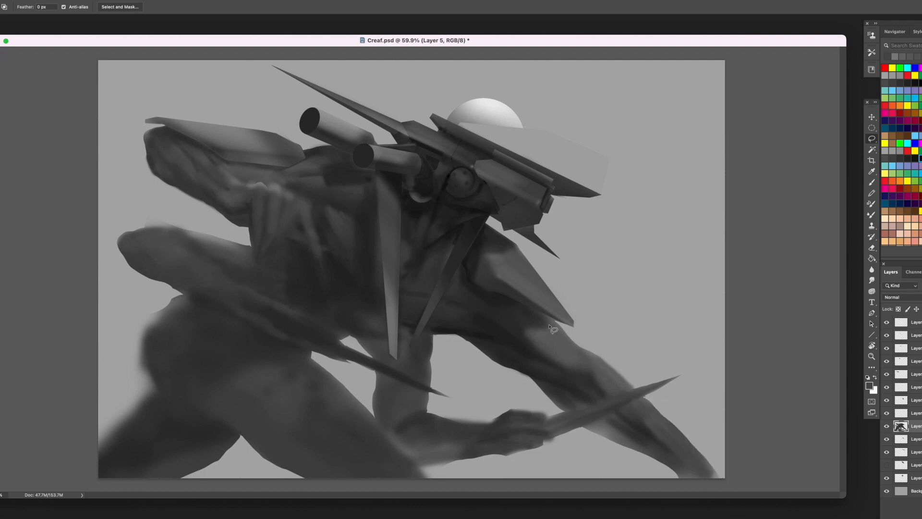
# - Paint the lower end of the extended arm darker and define its edges down to the canvas's bottom corner
pyautogui.press('b')
pyautogui.keyDown('alt'); pyautogui.click(642, 426); pyautogui.keyUp('alt')
pyautogui.moveTo(646, 430)
pyautogui.mouseDown()
pyautogui.moveTo(696, 478)
pyautogui.moveTo(722, 486)
pyautogui.mouseUp()
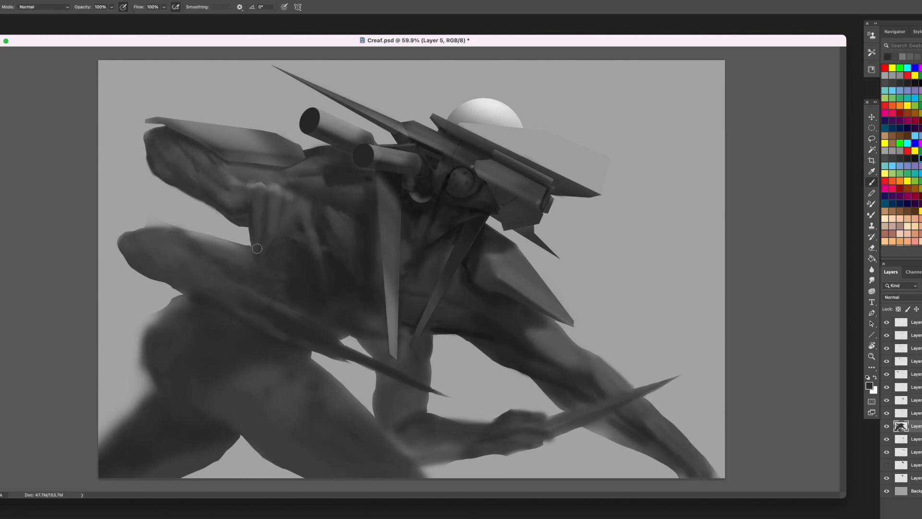
pyautogui.moveTo(672, 448)
pyautogui.mouseDown()
pyautogui.moveTo(679, 468)
pyautogui.moveTo(593, 427)
pyautogui.moveTo(599, 413)
pyautogui.moveTo(585, 370)
pyautogui.moveTo(616, 438)
pyautogui.moveTo(601, 426)
pyautogui.moveTo(622, 440)
pyautogui.mouseUp()
pyautogui.keyDown('alt'); pyautogui.click(616, 435); pyautogui.keyUp('alt')
pyautogui.keyDown('alt'); pyautogui.click(629, 438); pyautogui.keyUp('alt')
pyautogui.moveTo(705, 479)
pyautogui.mouseDown()
pyautogui.moveTo(713, 470)
pyautogui.moveTo(680, 454)
pyautogui.mouseUp()
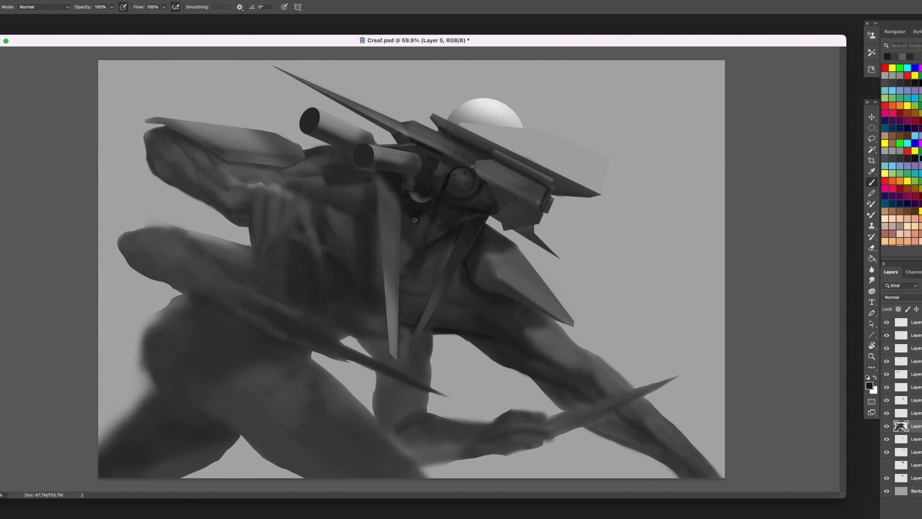
# - Shape the chest muscles on both sides of the long vertical blade with short sampled-grey strokes
pyautogui.keyDown('alt'); pyautogui.click(437, 262); pyautogui.keyUp('alt')
pyautogui.keyDown('alt'); pyautogui.click(437, 268); pyautogui.keyUp('alt')
pyautogui.moveTo(439, 266); pyautogui.dragTo(414, 284)
pyautogui.keyDown('alt'); pyautogui.click(436, 268); pyautogui.keyUp('alt')
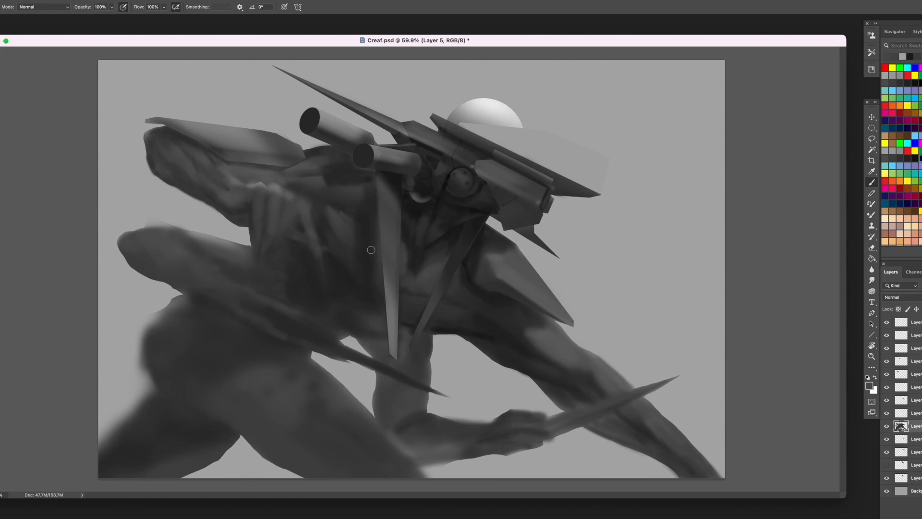
pyautogui.keyDown('alt'); pyautogui.click(371, 235); pyautogui.keyUp('alt')
pyautogui.moveTo(370, 236); pyautogui.dragTo(361, 213)
pyautogui.keyDown('alt'); pyautogui.click(365, 231); pyautogui.keyUp('alt')
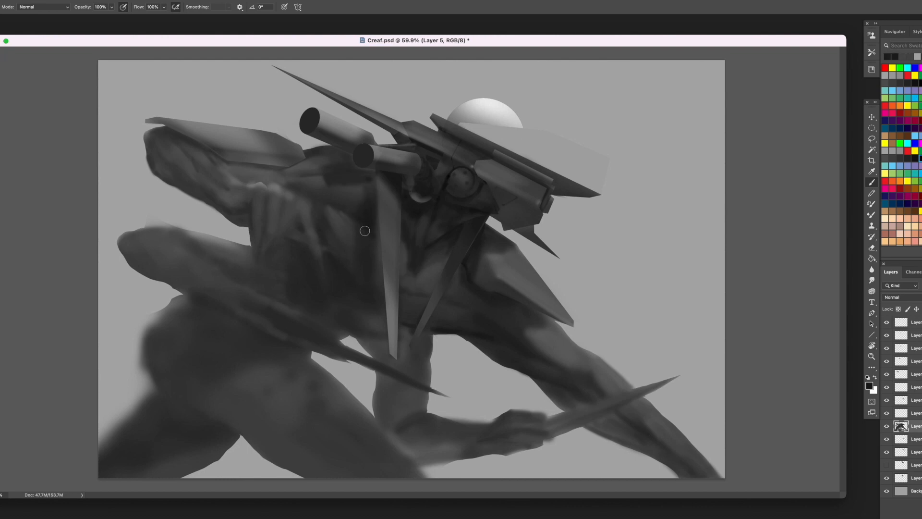
pyautogui.keyDown('alt'); pyautogui.click(369, 235); pyautogui.keyUp('alt')
pyautogui.keyDown('alt'); pyautogui.click(419, 214); pyautogui.keyUp('alt')
# - Shade the abdomen and lower ribs around the vertical blade's lower half with soft dark greys
pyautogui.keyDown('alt'); pyautogui.click(360, 289); pyautogui.keyUp('alt')
pyautogui.moveTo(360, 289)
pyautogui.mouseDown()
pyautogui.moveTo(346, 286)
pyautogui.moveTo(370, 293)
pyautogui.moveTo(371, 310)
pyautogui.moveTo(348, 311)
pyautogui.moveTo(340, 323)
pyautogui.moveTo(334, 313)
pyautogui.moveTo(364, 312)
pyautogui.moveTo(342, 325)
pyautogui.mouseUp()
pyautogui.keyDown('alt'); pyautogui.click(364, 289); pyautogui.keyUp('alt')
pyautogui.keyDown('alt'); pyautogui.click(379, 317); pyautogui.keyUp('alt')
pyautogui.keyDown('alt'); pyautogui.click(445, 329); pyautogui.keyUp('alt')
pyautogui.keyDown('alt'); pyautogui.click(363, 324); pyautogui.keyUp('alt')
pyautogui.keyDown('alt'); pyautogui.click(369, 291); pyautogui.keyUp('alt')
pyautogui.keyDown('alt'); pyautogui.click(382, 272); pyautogui.keyUp('alt')
pyautogui.keyDown('alt'); pyautogui.click(361, 332); pyautogui.keyUp('alt')
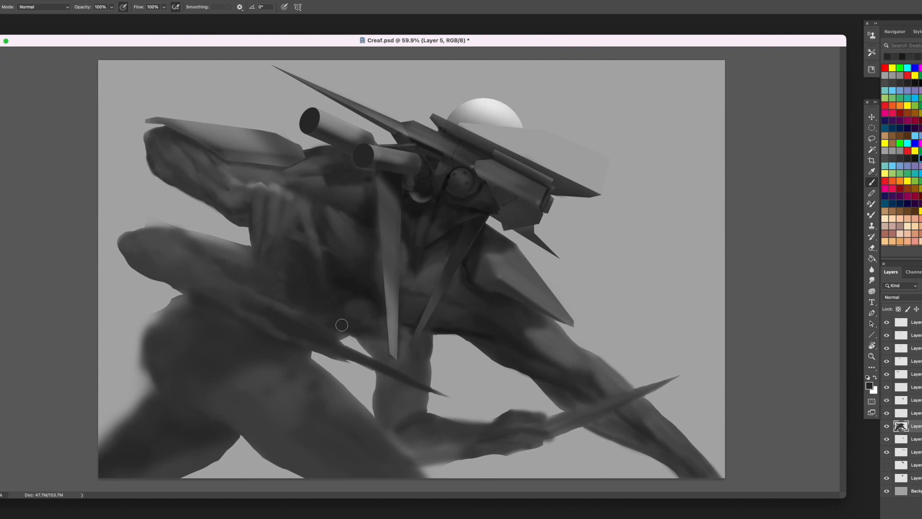
pyautogui.keyDown('alt'); pyautogui.click(356, 294); pyautogui.keyUp('alt')
pyautogui.keyDown('alt'); pyautogui.click(348, 257); pyautogui.keyUp('alt')
pyautogui.moveTo(347, 289)
pyautogui.mouseDown()
pyautogui.moveTo(324, 291)
pyautogui.moveTo(347, 296)
pyautogui.moveTo(327, 321)
pyautogui.moveTo(299, 308)
pyautogui.mouseUp()
pyautogui.keyDown('alt'); pyautogui.click(341, 334); pyautogui.keyUp('alt')
pyautogui.keyDown('alt'); pyautogui.click(359, 306); pyautogui.keyUp('alt')
# - Add lighter grey strokes to the muscles of the raised rear arm and the top of the lower rear arm
pyautogui.keyDown('alt'); pyautogui.click(230, 178); pyautogui.keyUp('alt')
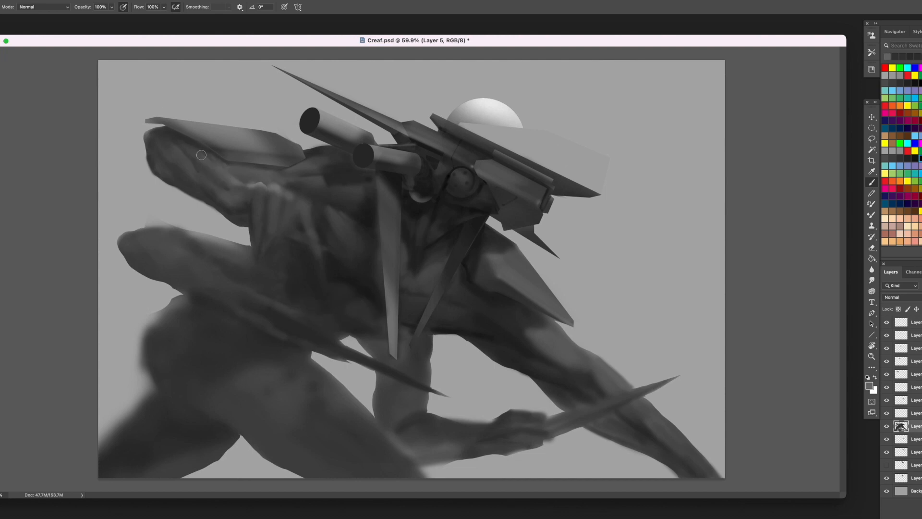
pyautogui.keyDown('alt'); pyautogui.click(214, 159); pyautogui.keyUp('alt')
pyautogui.moveTo(206, 175)
pyautogui.mouseDown()
pyautogui.moveTo(180, 151)
pyautogui.moveTo(226, 189)
pyautogui.mouseUp()
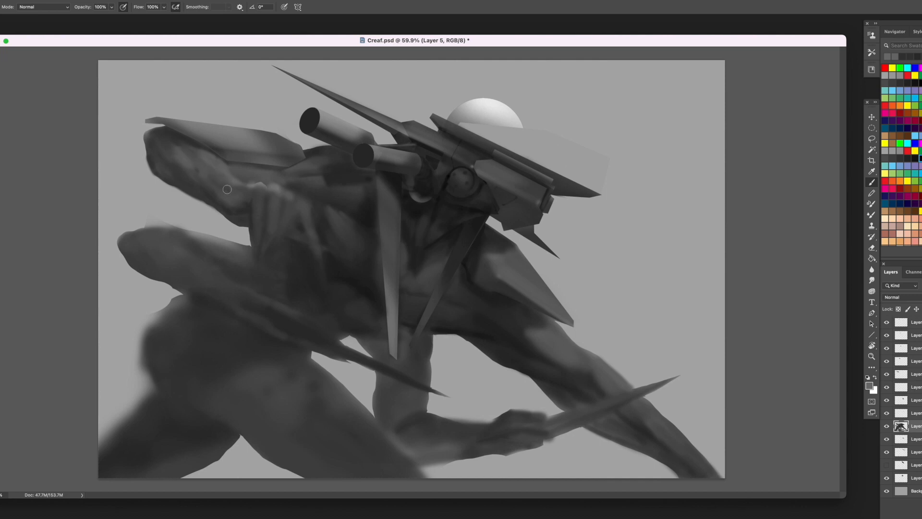
pyautogui.keyDown('alt'); pyautogui.click(236, 167); pyautogui.keyUp('alt')
pyautogui.moveTo(182, 248)
pyautogui.mouseDown()
pyautogui.moveTo(204, 269)
pyautogui.moveTo(168, 239)
pyautogui.moveTo(151, 238)
pyautogui.moveTo(217, 279)
pyautogui.mouseUp()
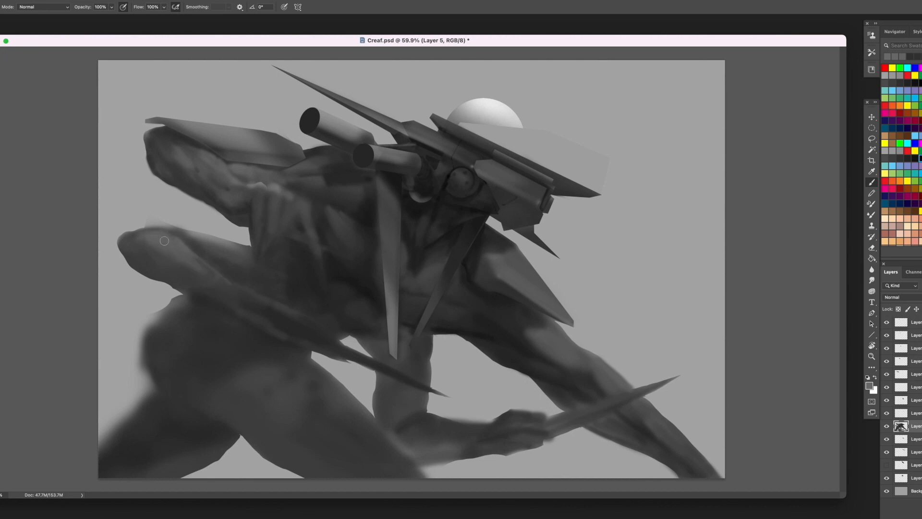
# - Outline the torso area beneath the raised hand's fingertips with the Pen tool and convert the path to a selection
pyautogui.press('p')
pyautogui.click(285, 238)
pyautogui.click(278, 249)
pyautogui.click(266, 258)
pyautogui.click(258, 266)
pyautogui.click(259, 259)
pyautogui.click(253, 249)
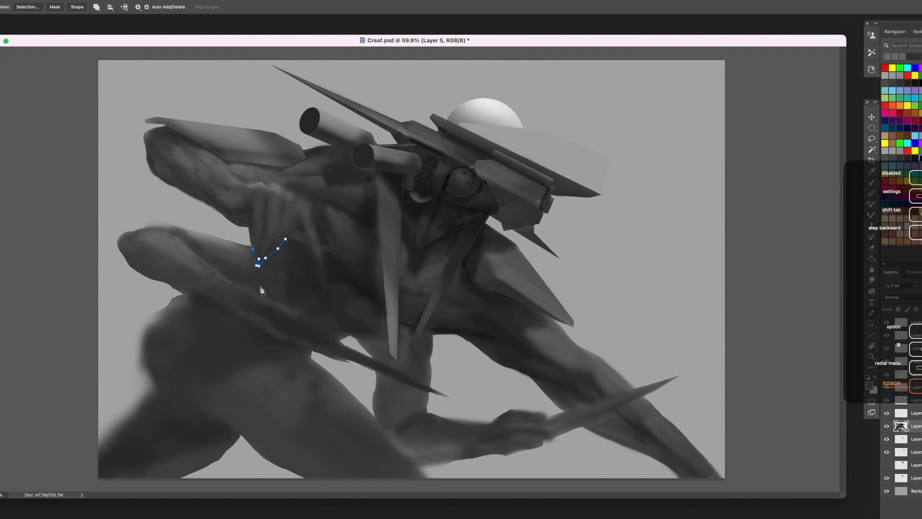
pyautogui.click(252, 290)
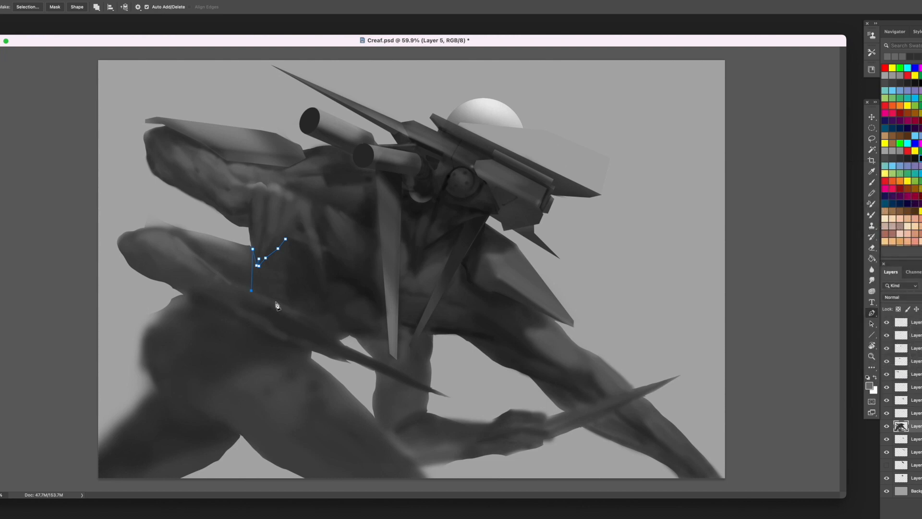
pyautogui.click(267, 297)
pyautogui.click(291, 308)
pyautogui.click(292, 240)
pyautogui.click(286, 239)
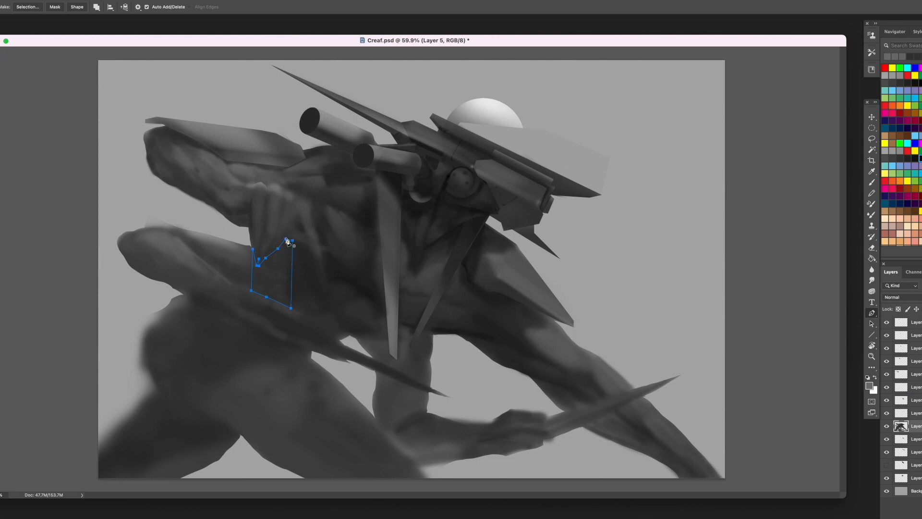
pyautogui.rightClick(310, 205)
pyautogui.click(330, 240)
pyautogui.press('Return')
pyautogui.press('b')
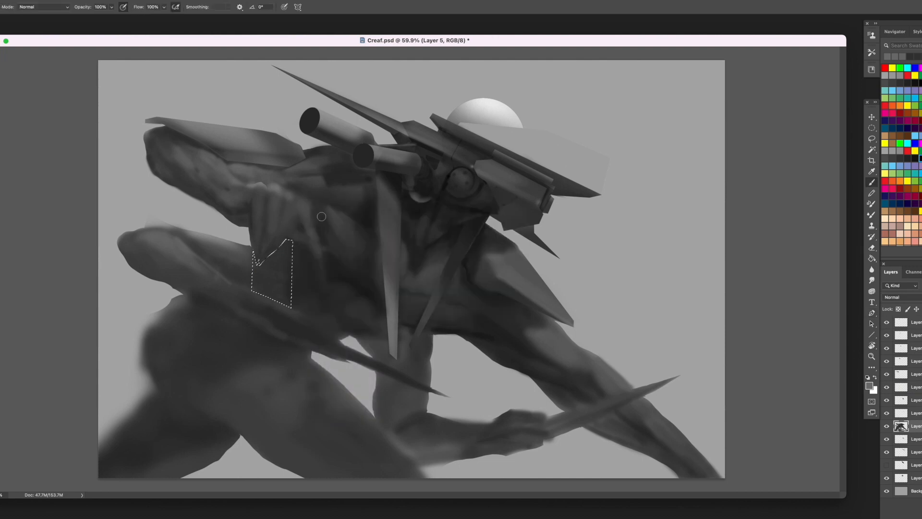
# - Paint the selected area beneath the fingertips darker to give the fingers crisp edges, invert the selection, and clear it
pyautogui.moveTo(249, 268)
pyautogui.mouseDown()
pyautogui.moveTo(282, 265)
pyautogui.moveTo(261, 303)
pyautogui.moveTo(264, 261)
pyautogui.moveTo(293, 264)
pyautogui.moveTo(287, 296)
pyautogui.moveTo(299, 261)
pyautogui.mouseUp()
pyautogui.keyDown('alt'); pyautogui.click(281, 251); pyautogui.keyUp('alt')
pyautogui.press(']')
pyautogui.press(']')
pyautogui.keyDown('alt'); pyautogui.click(280, 278); pyautogui.keyUp('alt')
pyautogui.keyDown('alt'); pyautogui.click(268, 293); pyautogui.keyUp('alt')
pyautogui.press('[')
pyautogui.press('[')
pyautogui.press('[')
pyautogui.press('[')
pyautogui.press('shift+super+i')
pyautogui.press(']')
pyautogui.press(']')
pyautogui.press(']')
pyautogui.press('super+d')
pyautogui.keyDown('alt'); pyautogui.click(293, 277); pyautogui.keyUp('alt')
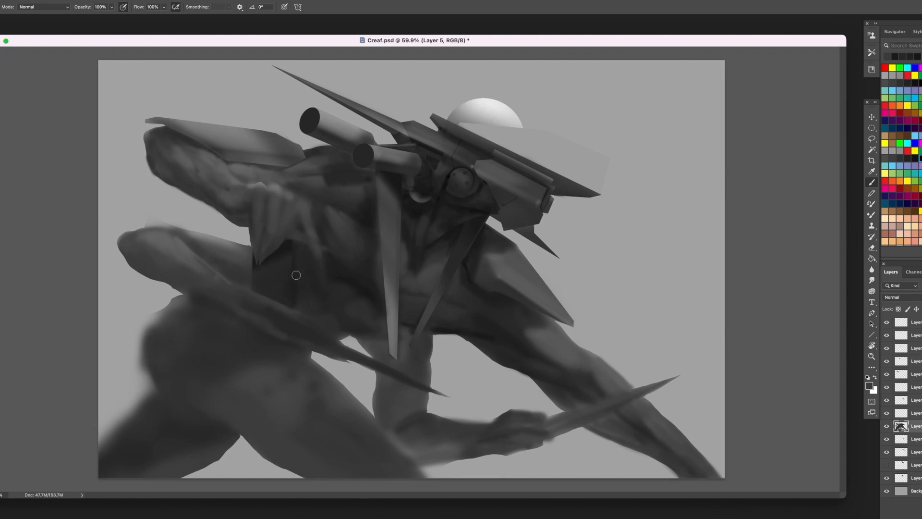
# - Outline a small four-sided gap beside the outer finger with the Pen tool and convert the path to a selection
pyautogui.press('l')
pyautogui.press('p')
pyautogui.click(293, 270)
pyautogui.click(310, 253)
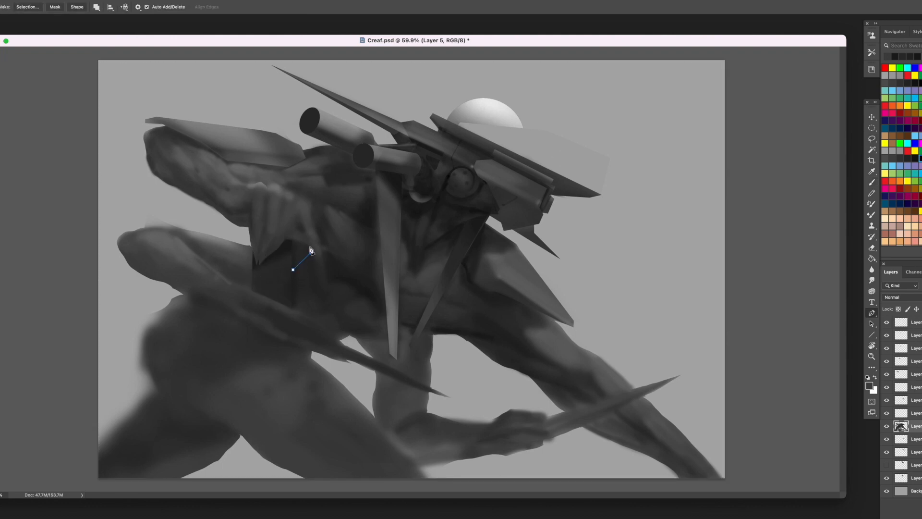
pyautogui.click(310, 246)
pyautogui.click(292, 240)
pyautogui.rightClick(334, 228)
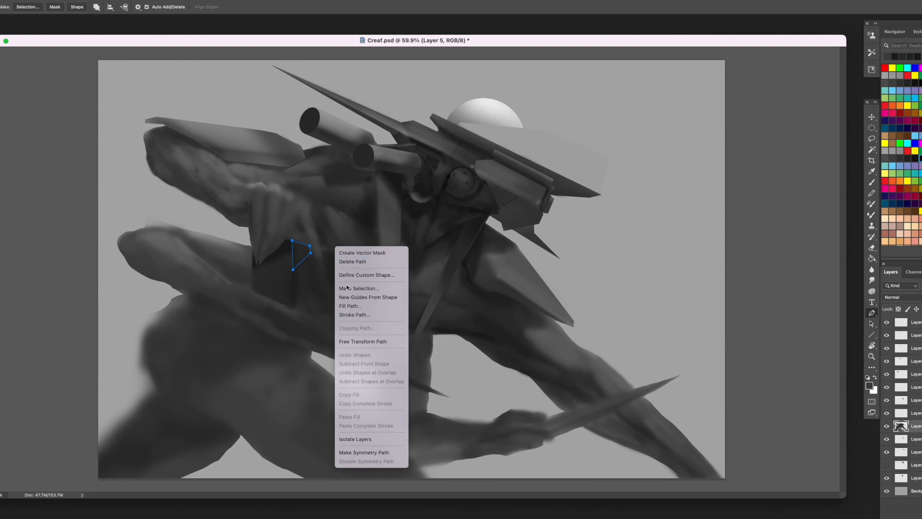
pyautogui.click(356, 288)
# - Darken the selected gap beside the outer finger, touch up the inverted area, and clear the selection
pyautogui.press('b')
pyautogui.moveTo(307, 256)
pyautogui.mouseDown()
pyautogui.moveTo(296, 272)
pyautogui.moveTo(301, 253)
pyautogui.mouseUp()
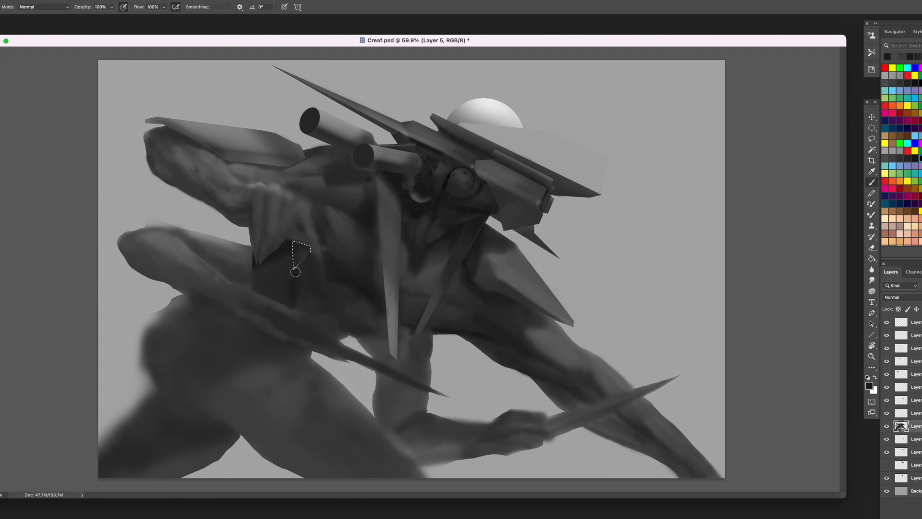
pyautogui.press('super+shift+i')
pyautogui.keyDown('alt'); pyautogui.click(284, 247); pyautogui.keyUp('alt')
pyautogui.press('super+d')
# - Shade the side of the torso below the hanging fingers with small dark grey strokes
pyautogui.keyDown('alt'); pyautogui.click(271, 257); pyautogui.keyUp('alt')
pyautogui.press('[')
pyautogui.keyDown('alt'); pyautogui.click(342, 339); pyautogui.keyUp('alt')
pyautogui.keyDown('alt'); pyautogui.click(289, 279); pyautogui.keyUp('alt')
pyautogui.keyDown('alt'); pyautogui.click(290, 275); pyautogui.keyUp('alt')
pyautogui.keyDown('alt'); pyautogui.click(262, 272); pyautogui.keyUp('alt')
pyautogui.keyDown('alt'); pyautogui.click(265, 269); pyautogui.keyUp('alt')
pyautogui.keyDown('alt'); pyautogui.click(271, 276); pyautogui.keyUp('alt')
pyautogui.moveTo(268, 265); pyautogui.dragTo(259, 274)
pyautogui.keyDown('alt'); pyautogui.click(252, 283); pyautogui.keyUp('alt')
pyautogui.keyDown('alt'); pyautogui.click(304, 312); pyautogui.keyUp('alt')
pyautogui.moveTo(298, 304); pyautogui.dragTo(305, 310)
pyautogui.keyDown('alt'); pyautogui.click(314, 315); pyautogui.keyUp('alt')
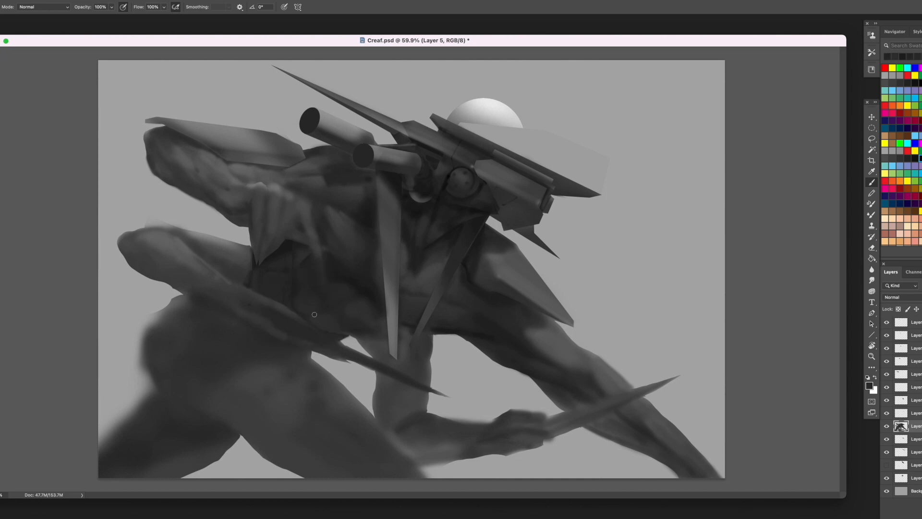
# - Paint dark strokes from the lower torso edge down across the area behind the lower rear arm's pointed blade
pyautogui.keyDown('alt'); pyautogui.click(366, 289); pyautogui.keyUp('alt')
pyautogui.moveTo(350, 335); pyautogui.dragTo(380, 357)
pyautogui.keyDown('alt'); pyautogui.click(350, 332); pyautogui.keyUp('alt')
pyautogui.keyDown('alt'); pyautogui.click(370, 340); pyautogui.keyUp('alt')
pyautogui.moveTo(352, 327); pyautogui.dragTo(377, 357)
pyautogui.keyDown('alt'); pyautogui.click(362, 343); pyautogui.keyUp('alt')
pyautogui.keyDown('alt'); pyautogui.click(394, 383); pyautogui.keyUp('alt')
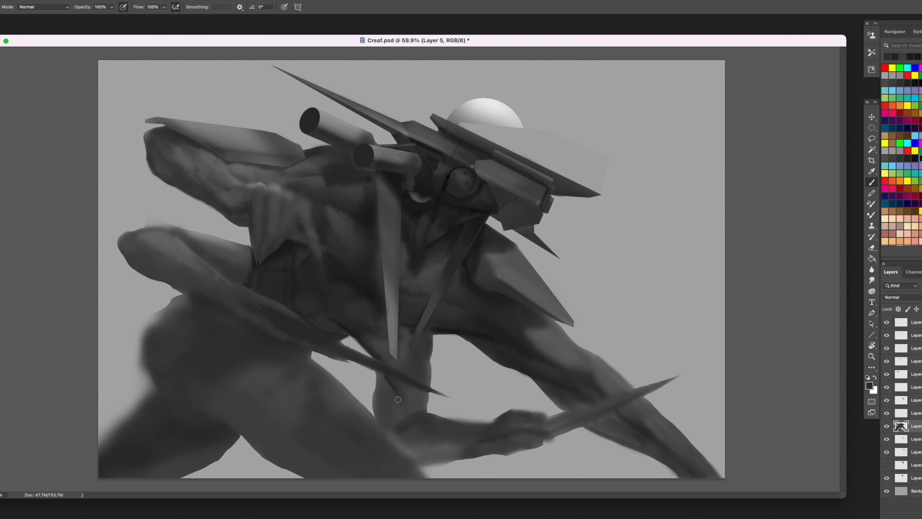
# - Define the lower torso's edge and abdominal folds above the lower rear arm's blade with sampled dark greys
pyautogui.keyDown('alt'); pyautogui.click(340, 323); pyautogui.keyUp('alt')
pyautogui.moveTo(357, 332); pyautogui.dragTo(360, 334)
pyautogui.keyDown('alt'); pyautogui.click(351, 329); pyautogui.keyUp('alt')
pyautogui.moveTo(316, 316); pyautogui.dragTo(352, 331)
pyautogui.keyDown('alt'); pyautogui.click(348, 339); pyautogui.keyUp('alt')
pyautogui.keyDown('alt'); pyautogui.click(351, 334); pyautogui.keyUp('alt')
pyautogui.keyDown('alt'); pyautogui.click(367, 292); pyautogui.keyUp('alt')
pyautogui.keyDown('alt'); pyautogui.click(359, 215); pyautogui.keyUp('alt')
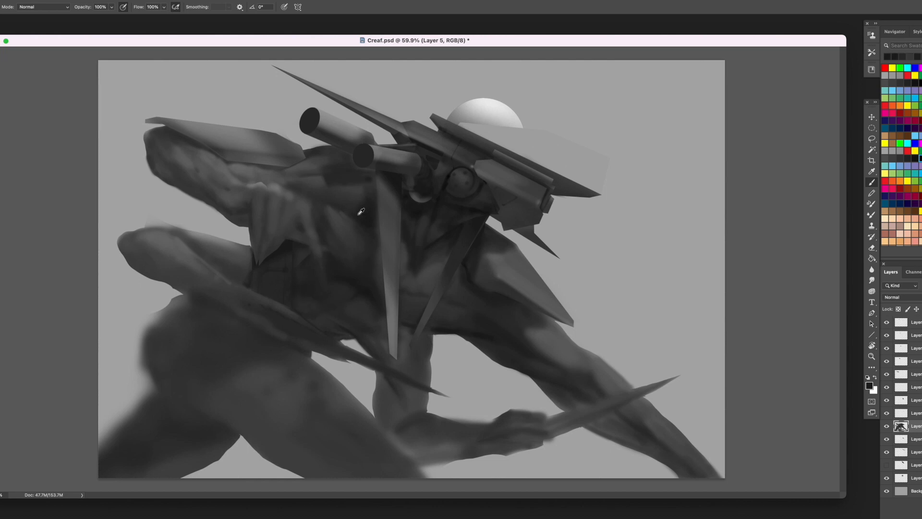
# - Refine the raised hand's long pointed fingers with sampled greys, sharpening their knuckles, tips and the shadows between them
pyautogui.keyDown('alt'); pyautogui.click(449, 182); pyautogui.keyUp('alt')
pyautogui.keyDown('alt'); pyautogui.click(289, 190); pyautogui.keyUp('alt')
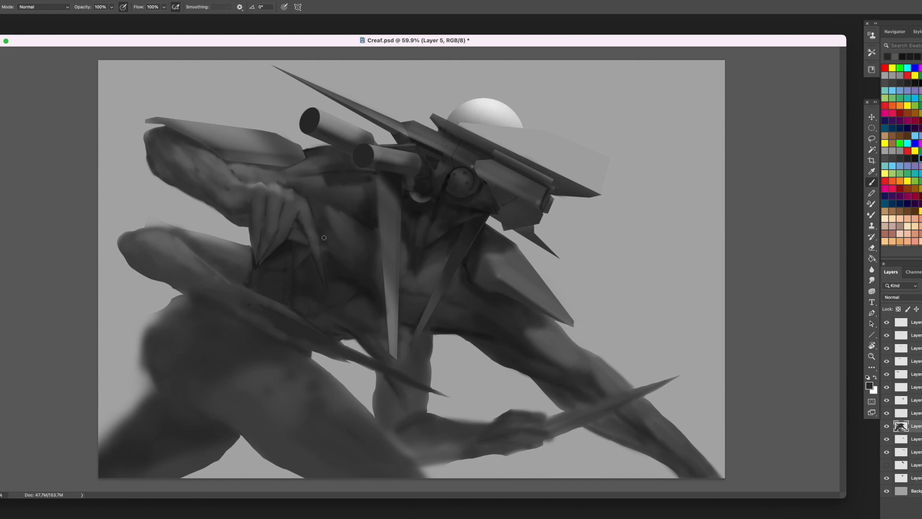
pyautogui.keyDown('alt'); pyautogui.click(249, 265); pyautogui.keyUp('alt')
# - Shade the upper contour of the lower rear arm from beneath the fingers towards the elbow
pyautogui.keyDown('alt'); pyautogui.click(221, 244); pyautogui.keyUp('alt')
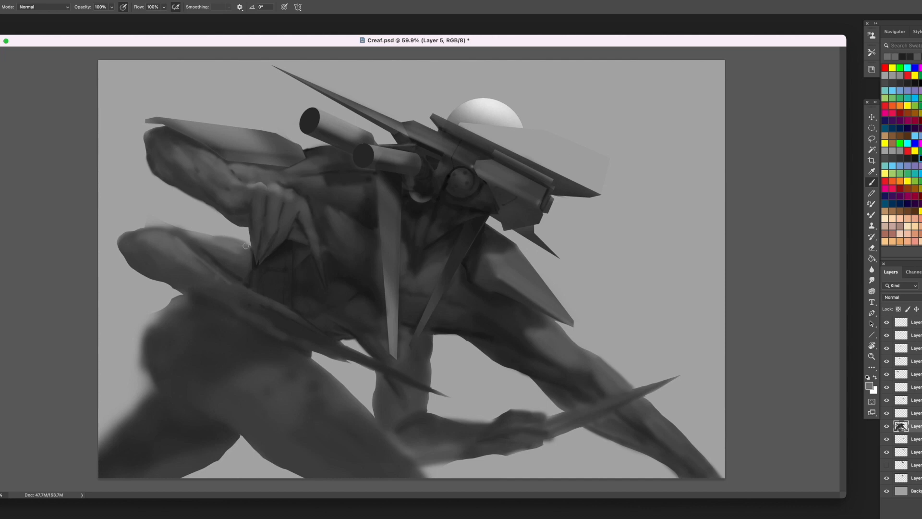
pyautogui.keyDown('alt'); pyautogui.click(233, 259); pyautogui.keyUp('alt')
pyautogui.keyDown('alt'); pyautogui.click(204, 250); pyautogui.keyUp('alt')
pyautogui.keyDown('alt'); pyautogui.click(185, 235); pyautogui.keyUp('alt')
# - Lasso the blurry fringe above the lower rear arm and delete it to leave a clean silhouette
pyautogui.press('l')
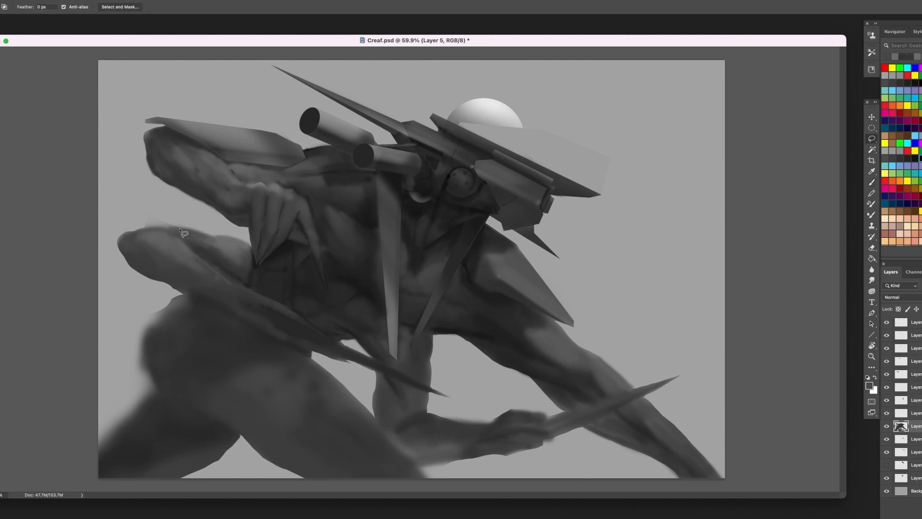
pyautogui.moveTo(143, 226)
pyautogui.mouseDown()
pyautogui.moveTo(214, 236)
pyautogui.moveTo(156, 226)
pyautogui.moveTo(192, 221)
pyautogui.mouseUp()
pyautogui.press('super+d')
pyautogui.press('Delete')
pyautogui.press('super+d')
pyautogui.press('b')
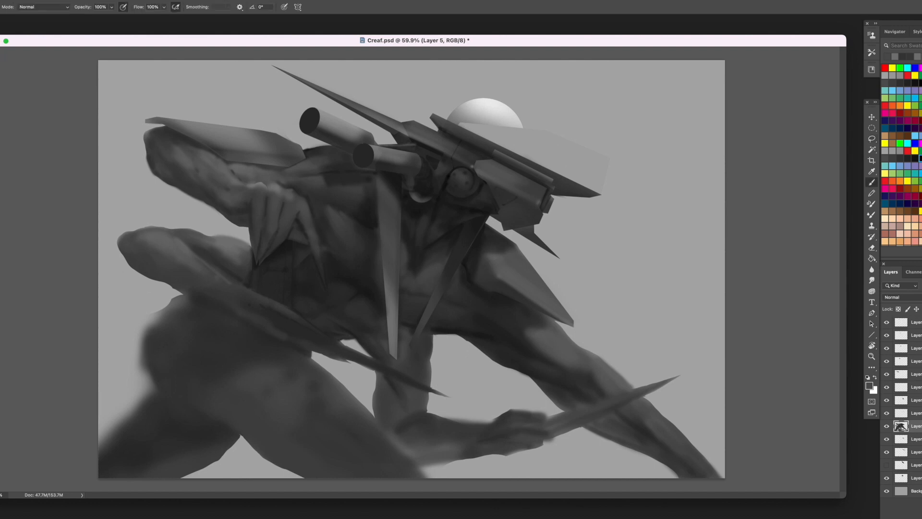
# - Paint sharp dark strokes along the lower rear arm's underside and its long pointed blade
pyautogui.press('l')
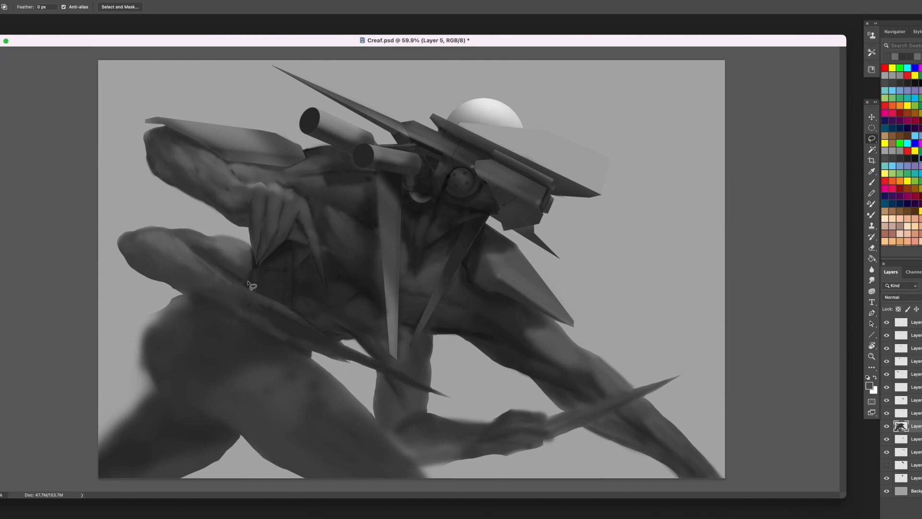
pyautogui.press('b')
pyautogui.keyDown('alt'); pyautogui.click(284, 245); pyautogui.keyUp('alt')
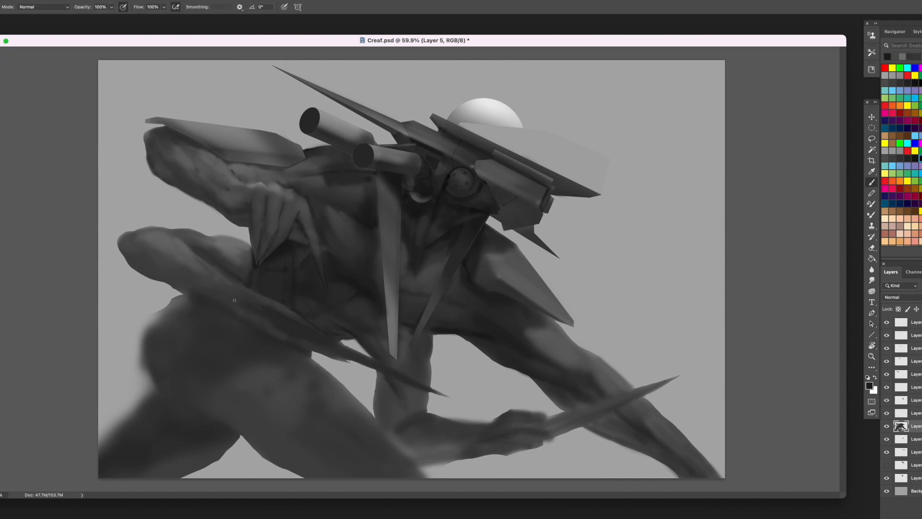
pyautogui.moveTo(320, 344); pyautogui.dragTo(357, 362)
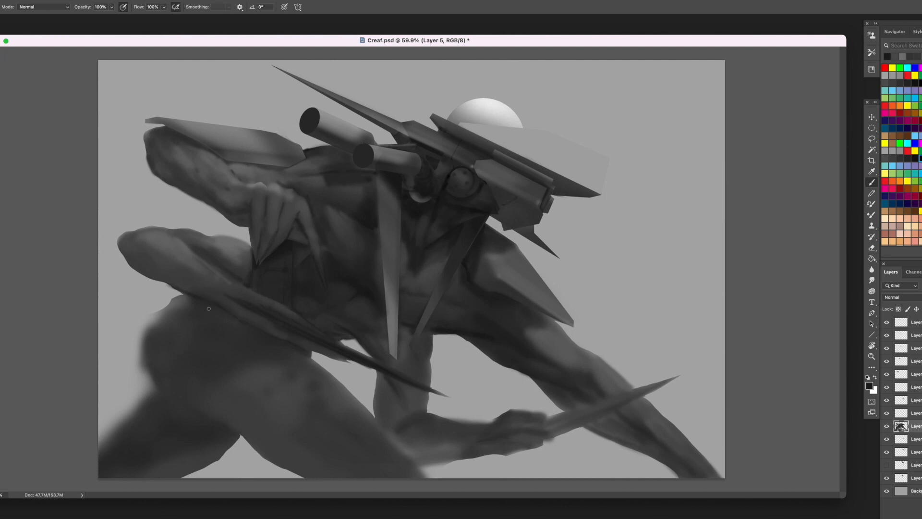
# - Model the lower rear arm's forearm muscles and underside with larger sampled-grey strokes from the elbow towards the blade
pyautogui.keyDown('alt'); pyautogui.click(172, 272); pyautogui.keyUp('alt')
pyautogui.moveTo(168, 270); pyautogui.dragTo(136, 254)
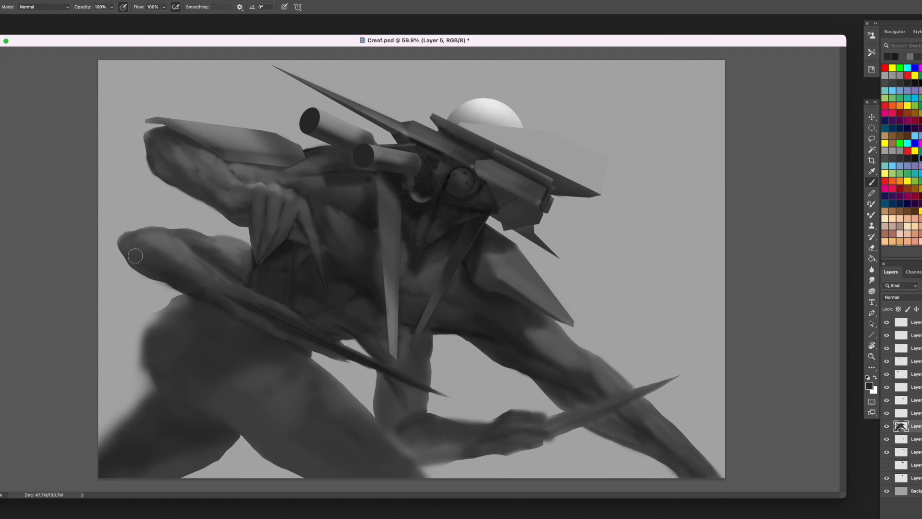
pyautogui.keyDown('alt'); pyautogui.click(180, 276); pyautogui.keyUp('alt')
pyautogui.moveTo(192, 282)
pyautogui.mouseDown()
pyautogui.moveTo(150, 259)
pyautogui.moveTo(202, 292)
pyautogui.mouseUp()
pyautogui.keyDown('alt'); pyautogui.click(178, 273); pyautogui.keyUp('alt')
pyautogui.keyDown('alt'); pyautogui.click(186, 283); pyautogui.keyUp('alt')
pyautogui.keyDown('alt'); pyautogui.click(199, 288); pyautogui.keyUp('alt')
pyautogui.keyDown('alt'); pyautogui.click(177, 259); pyautogui.keyUp('alt')
pyautogui.moveTo(177, 259)
pyautogui.mouseDown()
pyautogui.moveTo(206, 289)
pyautogui.moveTo(174, 275)
pyautogui.moveTo(165, 265)
pyautogui.moveTo(231, 309)
pyautogui.moveTo(215, 287)
pyautogui.moveTo(265, 306)
pyautogui.moveTo(249, 294)
pyautogui.moveTo(231, 309)
pyautogui.moveTo(202, 283)
pyautogui.moveTo(234, 283)
pyautogui.moveTo(201, 298)
pyautogui.moveTo(227, 313)
pyautogui.mouseUp()
pyautogui.keyDown('alt'); pyautogui.click(209, 291); pyautogui.keyUp('alt')
pyautogui.keyDown('alt'); pyautogui.click(268, 310); pyautogui.keyUp('alt')
pyautogui.keyDown('alt'); pyautogui.click(224, 271); pyautogui.keyUp('alt')
pyautogui.keyDown('alt'); pyautogui.click(200, 298); pyautogui.keyUp('alt')
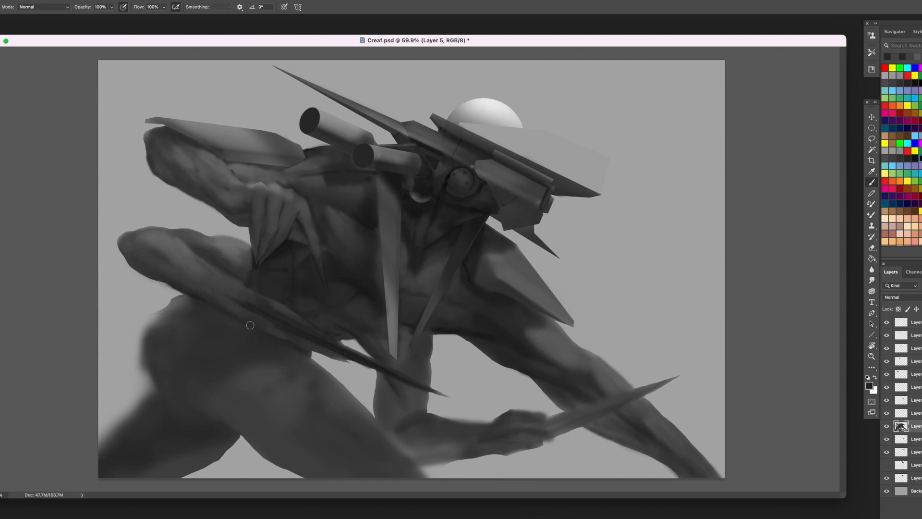
pyautogui.keyDown('alt'); pyautogui.click(290, 325); pyautogui.keyUp('alt')
# - Lasso the blurry outer edge of the hip and rear leg and delete it to sharpen the silhouette
pyautogui.press('l')
pyautogui.moveTo(157, 386); pyautogui.dragTo(190, 315)
pyautogui.moveTo(206, 303)
pyautogui.mouseDown()
pyautogui.moveTo(184, 312)
pyautogui.moveTo(150, 359)
pyautogui.moveTo(164, 394)
pyautogui.moveTo(113, 442)
pyautogui.moveTo(106, 305)
pyautogui.moveTo(179, 291)
pyautogui.moveTo(204, 303)
pyautogui.mouseUp()
pyautogui.press('Delete')
pyautogui.hotkey('ctrl', 'd')
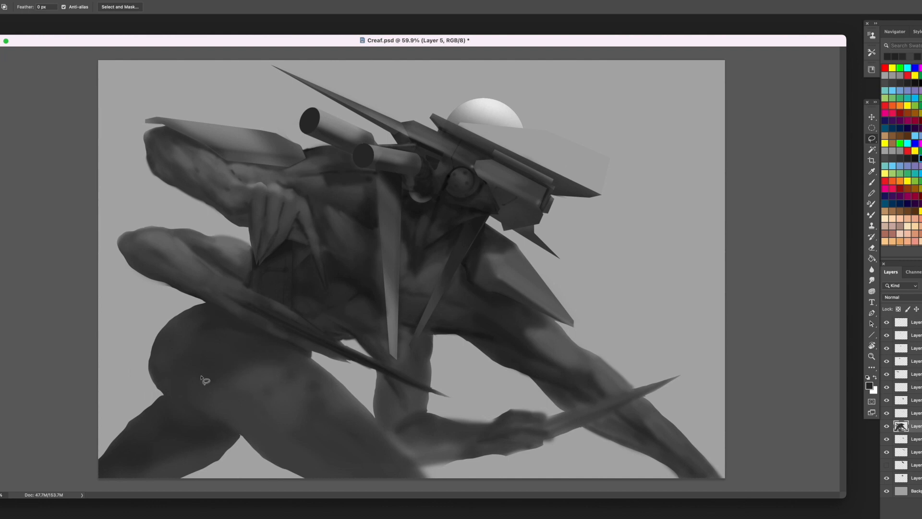
# - Outline the front thigh with the Pen tool, convert the path to a selection, and add a new layer
pyautogui.press('p')
pyautogui.moveTo(176, 355); pyautogui.dragTo(167, 381)
pyautogui.keyDown('alt'); pyautogui.click(176, 355); pyautogui.keyUp('alt')
pyautogui.click(167, 382)
pyautogui.moveTo(245, 441); pyautogui.dragTo(257, 455)
pyautogui.moveTo(313, 482); pyautogui.dragTo(365, 499)
pyautogui.click(434, 483)
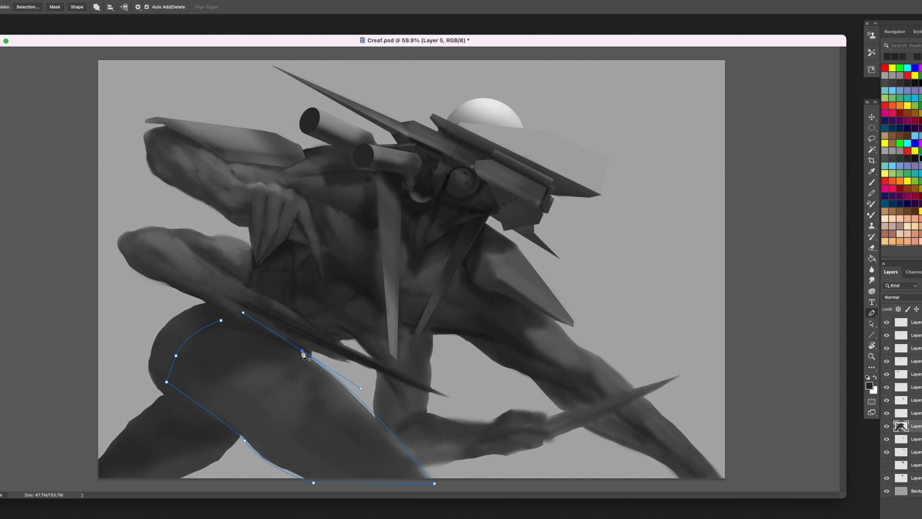
pyautogui.rightClick(331, 195)
pyautogui.click(356, 245)
pyautogui.press('Return')
pyautogui.press('alt+shift+super+n')
pyautogui.press('b')
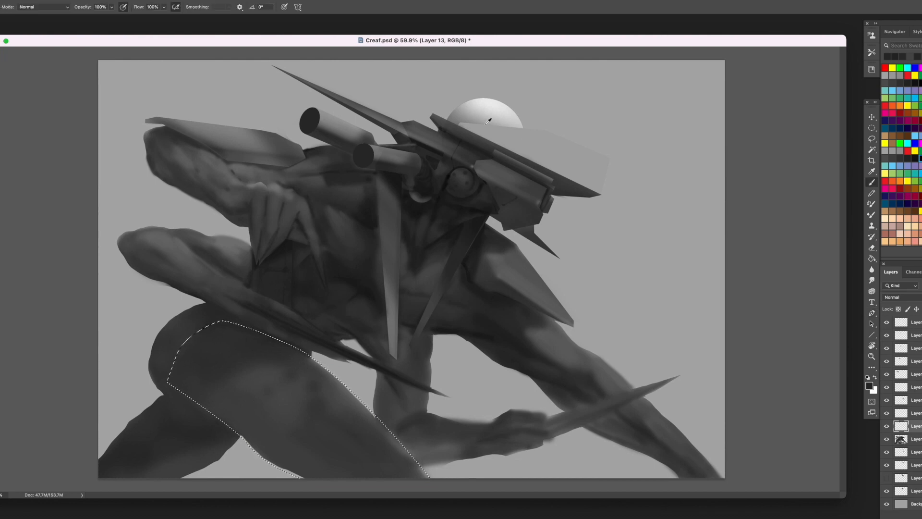
# - Paint a soft light grey highlight along the front thigh's upper edge within the selection
pyautogui.keyDown('alt'); pyautogui.click(490, 120); pyautogui.keyUp('alt')
pyautogui.moveTo(279, 345); pyautogui.dragTo(445, 477)
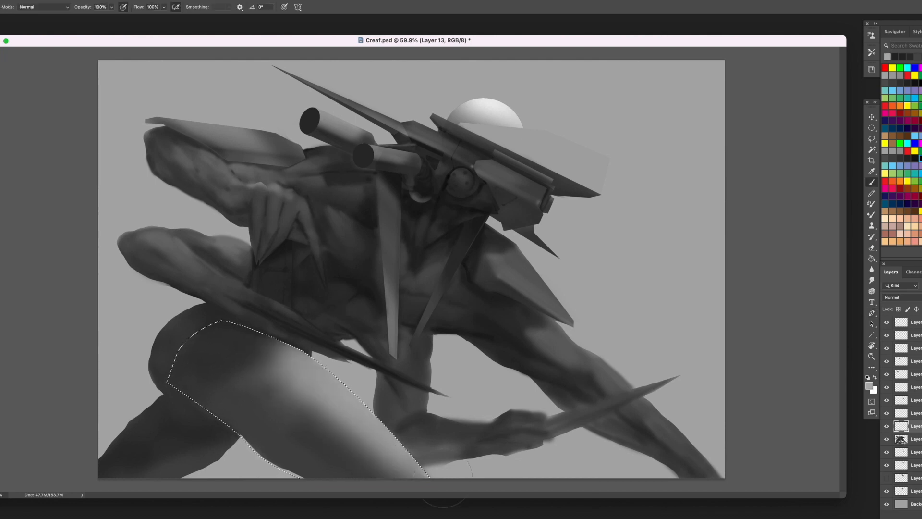
pyautogui.keyDown('alt'); pyautogui.click(249, 351); pyautogui.keyUp('alt')
pyautogui.moveTo(249, 351); pyautogui.dragTo(355, 370)
pyautogui.keyDown('alt'); pyautogui.click(312, 427); pyautogui.keyUp('alt')
# - Blend the front thigh's highlight into the darker underside with broad mid-grey strokes
pyautogui.press(']')
pyautogui.press(']')
pyautogui.moveTo(288, 408); pyautogui.dragTo(219, 377)
pyautogui.keyDown('alt'); pyautogui.click(287, 404); pyautogui.keyUp('alt')
pyautogui.moveTo(269, 396)
pyautogui.mouseDown()
pyautogui.moveTo(200, 379)
pyautogui.moveTo(237, 420)
pyautogui.mouseUp()
pyautogui.keyDown('alt'); pyautogui.click(216, 389); pyautogui.keyUp('alt')
pyautogui.keyDown('alt'); pyautogui.click(278, 414); pyautogui.keyUp('alt')
pyautogui.press('[')
pyautogui.press('[')
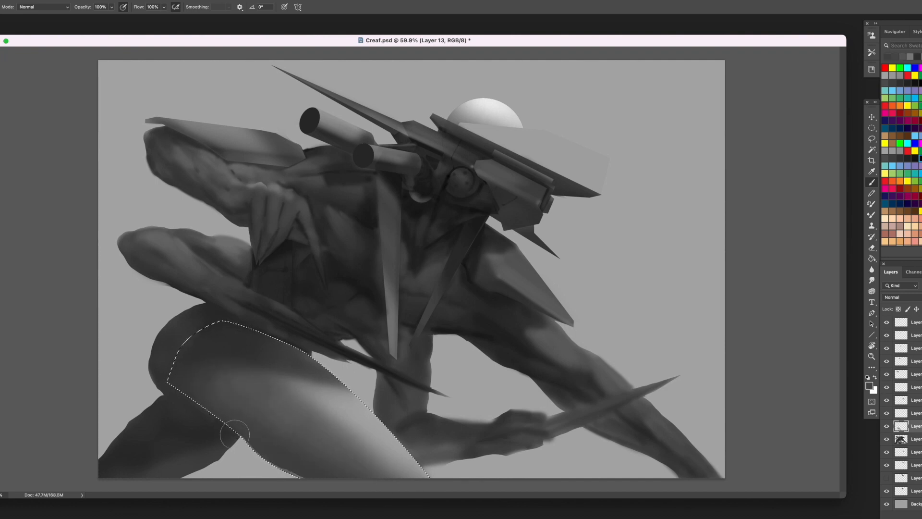
# - Deepen the shading on the front thigh's upper end, soften its lower edge, and clear the selection
pyautogui.keyDown('alt'); pyautogui.click(256, 379); pyautogui.keyUp('alt')
pyautogui.moveTo(255, 379); pyautogui.dragTo(211, 380)
pyautogui.keyDown('alt'); pyautogui.click(188, 384); pyautogui.keyUp('alt')
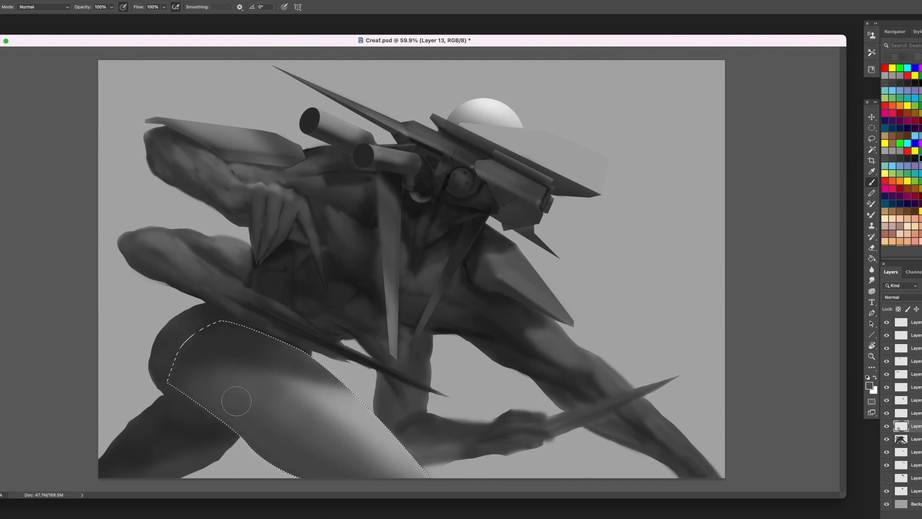
pyautogui.keyDown('alt'); pyautogui.click(232, 358); pyautogui.keyUp('alt')
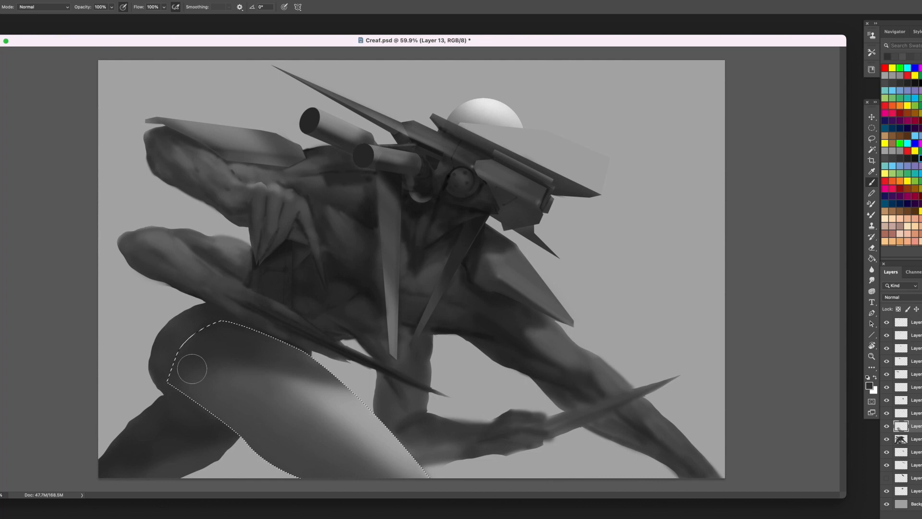
pyautogui.keyDown('alt'); pyautogui.click(367, 419); pyautogui.keyUp('alt')
pyautogui.press('[')
pyautogui.moveTo(303, 476); pyautogui.dragTo(233, 438)
pyautogui.keyDown('alt'); pyautogui.click(292, 469); pyautogui.keyUp('alt')
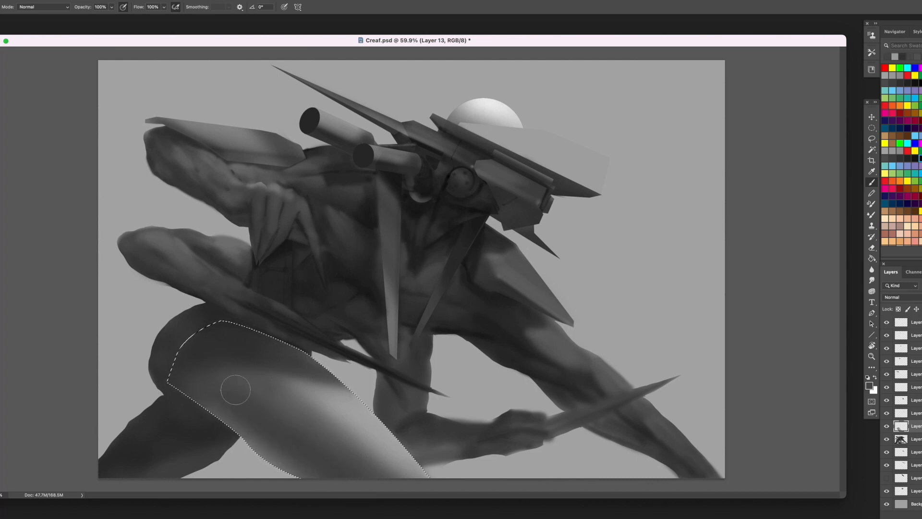
pyautogui.press('super+d')
# - Trace a closed Pen tool path around the background outside the rear leg, following its outer and lower edges
pyautogui.press('p')
pyautogui.click(165, 396)
pyautogui.moveTo(126, 427); pyautogui.dragTo(120, 437)
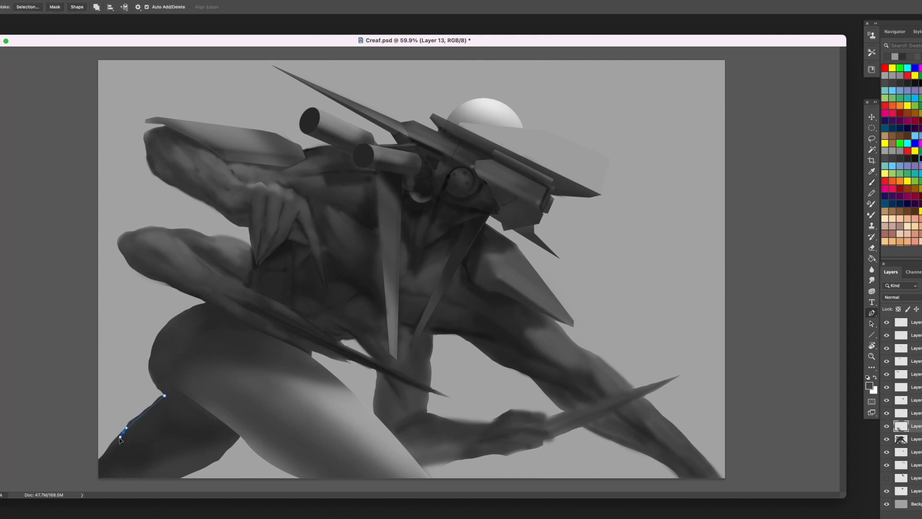
pyautogui.click(92, 464)
pyautogui.click(100, 486)
pyautogui.click(174, 479)
pyautogui.click(240, 436)
pyautogui.click(245, 455)
pyautogui.click(240, 475)
pyautogui.click(212, 487)
pyautogui.click(162, 489)
pyautogui.click(78, 488)
pyautogui.click(61, 457)
pyautogui.click(75, 417)
pyautogui.click(106, 385)
pyautogui.click(128, 379)
pyautogui.click(150, 354)
pyautogui.click(158, 387)
pyautogui.click(164, 396)
# - Convert the path to a selection, delete that area from the main body layer, and clear the selection
pyautogui.rightClick(176, 414)
pyautogui.click(178, 413)
pyautogui.press('Return')
pyautogui.click(916, 439)
pyautogui.press('Delete')
pyautogui.press('super+d')
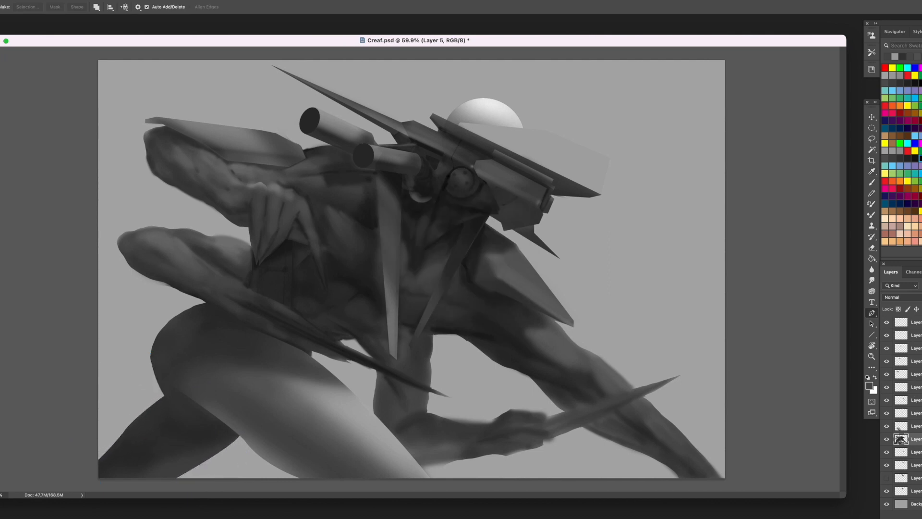
# - Paint soft dark grey shading over the rear leg where it passes beneath the front thigh
pyautogui.press('b')
pyautogui.keyDown('alt'); pyautogui.click(173, 405); pyautogui.keyUp('alt')
pyautogui.moveTo(159, 378); pyautogui.dragTo(103, 452)
pyautogui.keyDown('alt'); pyautogui.click(196, 393); pyautogui.keyUp('alt')
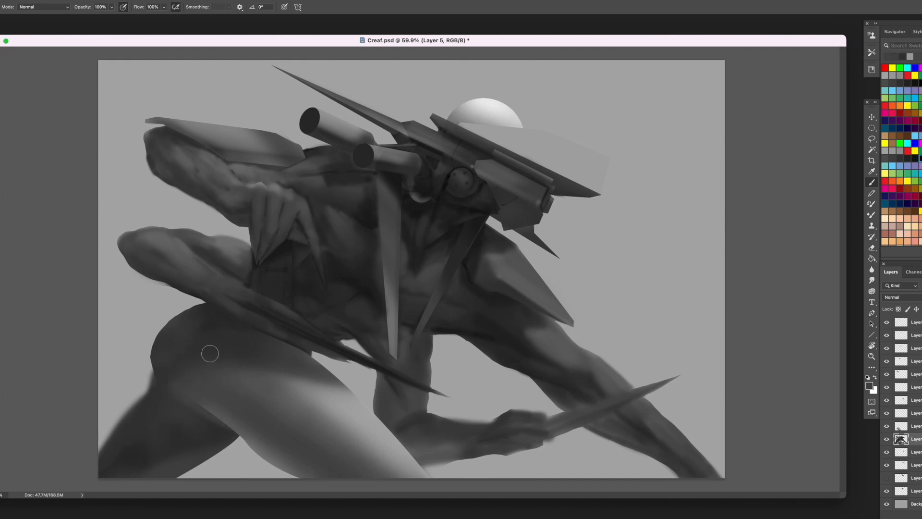
# - On a new layer, fill a circular selection over the hip with dark grey, and clear the selection
pyautogui.hotkey('ctrl', 'shift', 'alt', 'n')
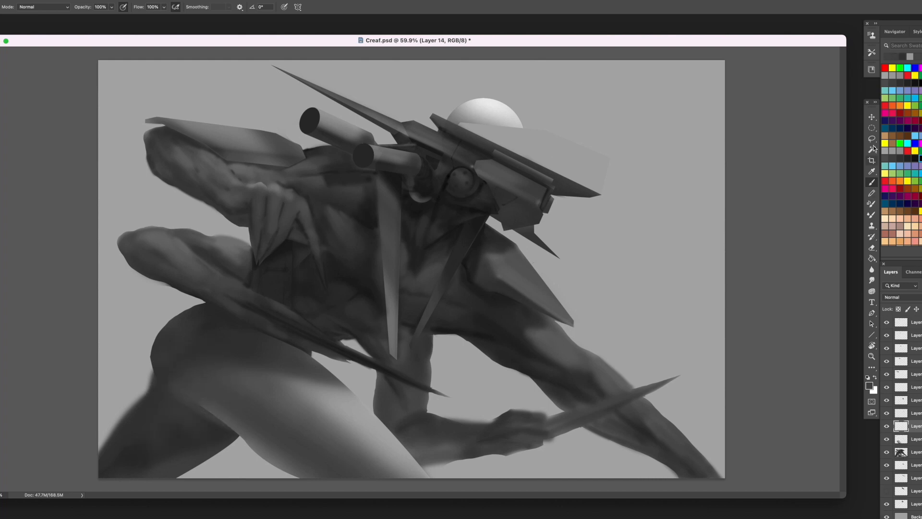
pyautogui.press('m')
pyautogui.moveTo(186, 336)
pyautogui.mouseDown()
pyautogui.moveTo(270, 388)
pyautogui.moveTo(186, 330)
pyautogui.moveTo(253, 324)
pyautogui.mouseUp()
pyautogui.press('b')
pyautogui.keyDown('alt'); pyautogui.click(291, 250); pyautogui.keyUp('alt')
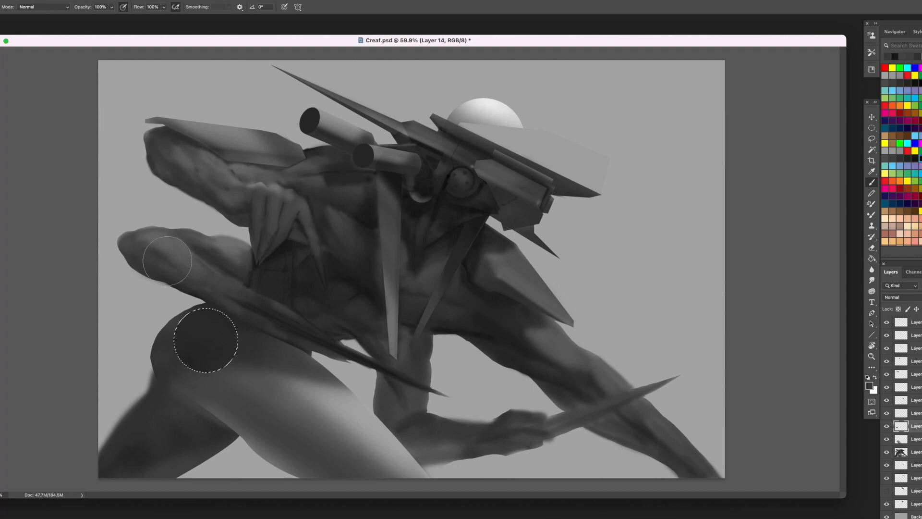
pyautogui.press('super+d')
# - On a new layer, stamp a black cluster of round holes onto the hip disc with the dot-cluster brush
pyautogui.press('shift+super+alt+n')
pyautogui.rightClick(344, 192)
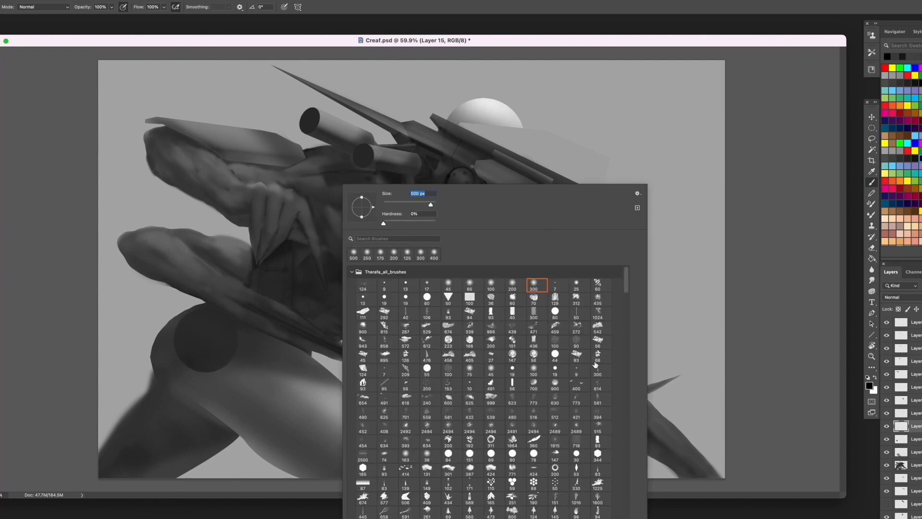
pyautogui.click(536, 485)
pyautogui.click(556, 484)
pyautogui.click(201, 331)
pyautogui.press(']')
pyautogui.press(']')
pyautogui.press(']')
pyautogui.press(']')
pyautogui.press(']')
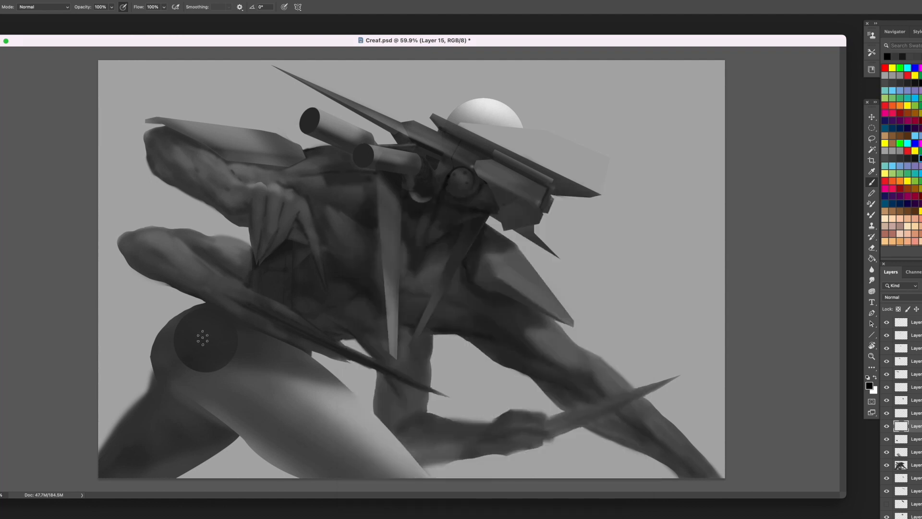
pyautogui.click(202, 338)
# - Merge the hole layer with the hip disc layer
pyautogui.keyDown('super'); pyautogui.click(902, 426); pyautogui.keyUp('super')
pyautogui.rightClick(913, 427)
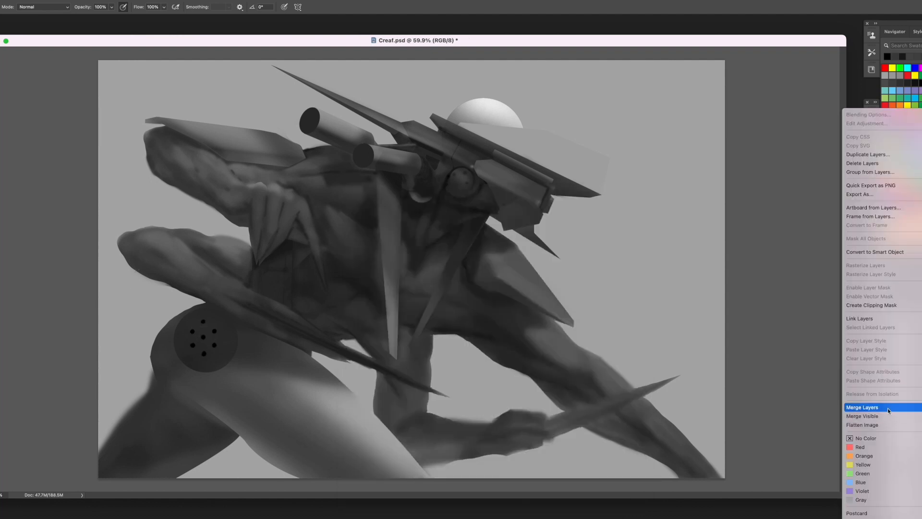
pyautogui.click(888, 407)
# - Transform the perforated disc, skewing its corners into slight perspective and moving it to the hip's outer edge
pyautogui.press('super+t')
pyautogui.moveTo(238, 307)
pyautogui.mouseDown()
pyautogui.moveTo(231, 321)
pyautogui.moveTo(237, 315)
pyautogui.mouseUp()
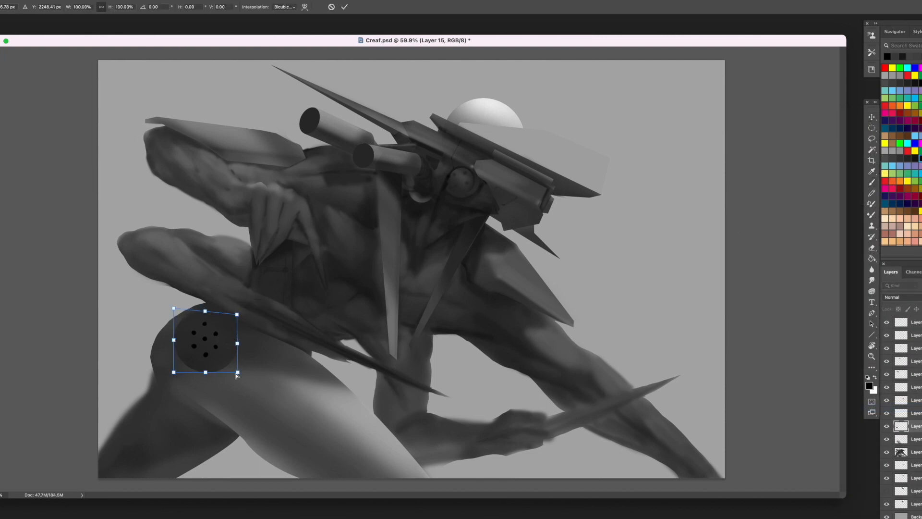
pyautogui.moveTo(238, 373); pyautogui.dragTo(234, 369)
pyautogui.moveTo(197, 332); pyautogui.dragTo(190, 323)
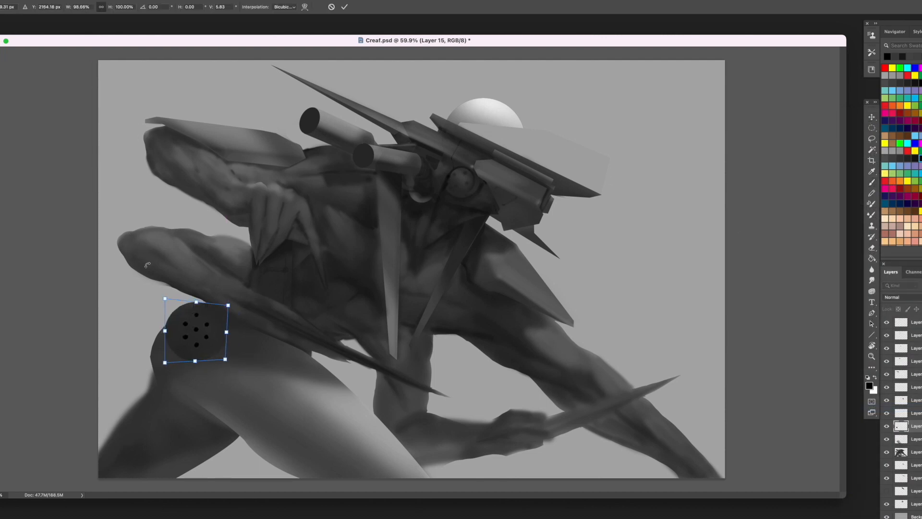
pyautogui.moveTo(165, 363)
pyautogui.mouseDown()
pyautogui.moveTo(159, 369)
pyautogui.moveTo(167, 361)
pyautogui.mouseUp()
pyautogui.moveTo(198, 319)
pyautogui.mouseDown()
pyautogui.moveTo(206, 324)
pyautogui.moveTo(197, 343)
pyautogui.moveTo(191, 328)
pyautogui.moveTo(273, 384)
pyautogui.mouseUp()
pyautogui.press('Return')
pyautogui.click(916, 439)
pyautogui.press('super+shift+alt+n')
pyautogui.click(872, 129)
pyautogui.moveTo(164, 336); pyautogui.dragTo(178, 323)
pyautogui.click(148, 306)
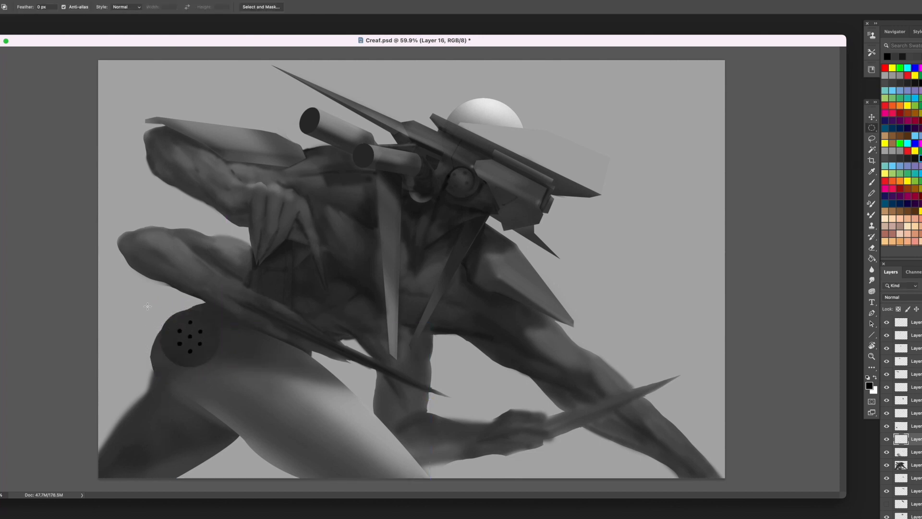
# - On a new layer below the disc, paint an angular dark hip shell around it and a thin seam across the upper thigh
pyautogui.press('super+shift+alt+n')
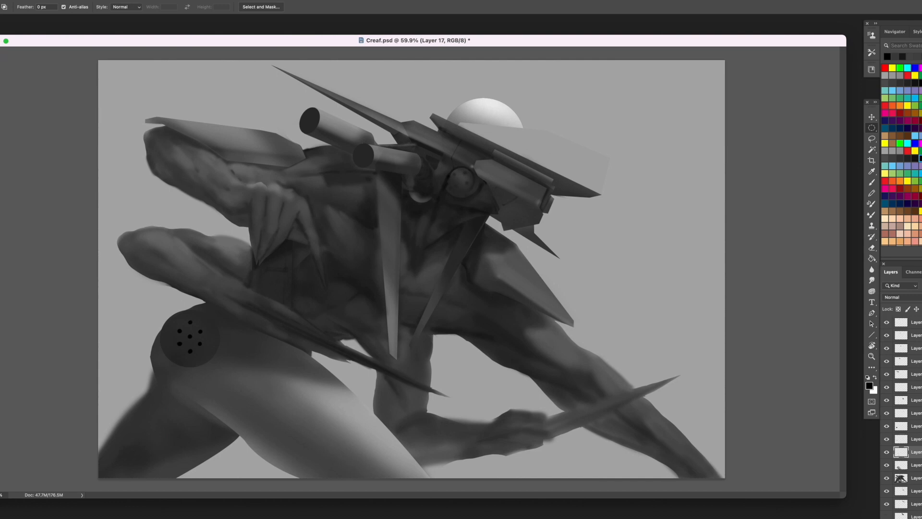
pyautogui.press('b')
pyautogui.rightClick(225, 311)
pyautogui.keyDown('alt'); pyautogui.click(212, 300); pyautogui.keyUp('alt')
pyautogui.moveTo(209, 301)
pyautogui.mouseDown()
pyautogui.moveTo(164, 326)
pyautogui.moveTo(156, 353)
pyautogui.mouseUp()
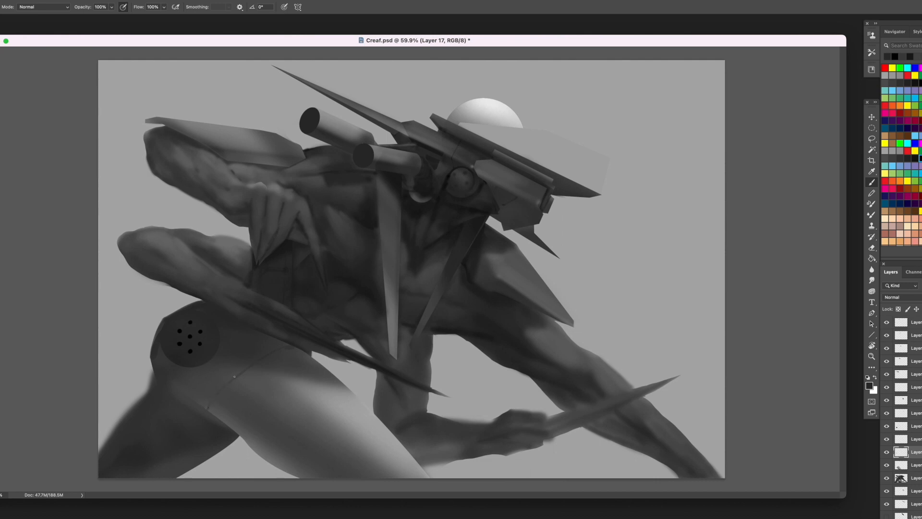
pyautogui.keyDown('alt'); pyautogui.click(194, 322); pyautogui.keyUp('alt')
# - On a new layer above the disc, paint thin dark panel seams beneath the disc and between the hip and waist
pyautogui.click(906, 408)
pyautogui.press('super+shift+alt+n')
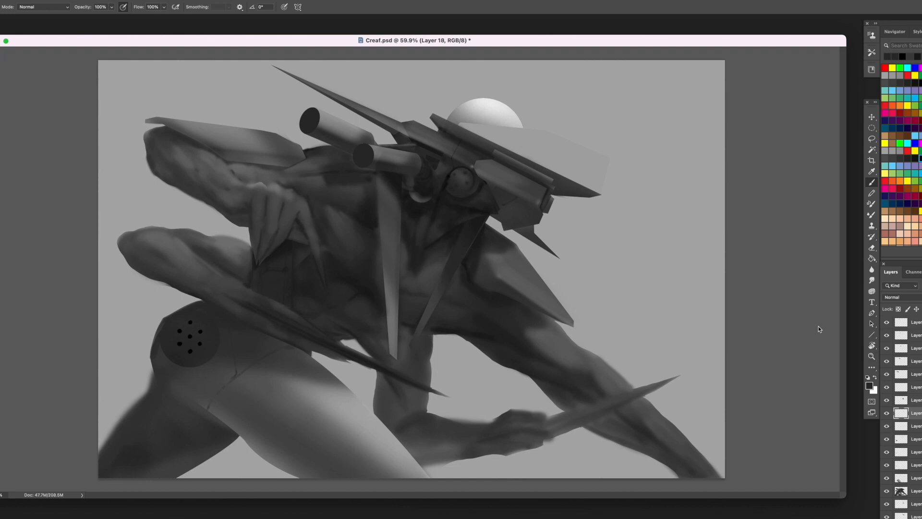
pyautogui.keyDown('alt'); pyautogui.click(191, 322); pyautogui.keyUp('alt')
pyautogui.keyDown('shift'); pyautogui.click(157, 380); pyautogui.keyUp('shift')
pyautogui.keyDown('alt'); pyautogui.click(212, 393); pyautogui.keyUp('alt')
pyautogui.keyDown('alt'); pyautogui.click(187, 388); pyautogui.keyUp('alt')
pyautogui.moveTo(161, 382)
pyautogui.mouseDown()
pyautogui.moveTo(195, 386)
pyautogui.moveTo(163, 381)
pyautogui.mouseUp()
pyautogui.keyDown('alt'); pyautogui.click(226, 315); pyautogui.keyUp('alt')
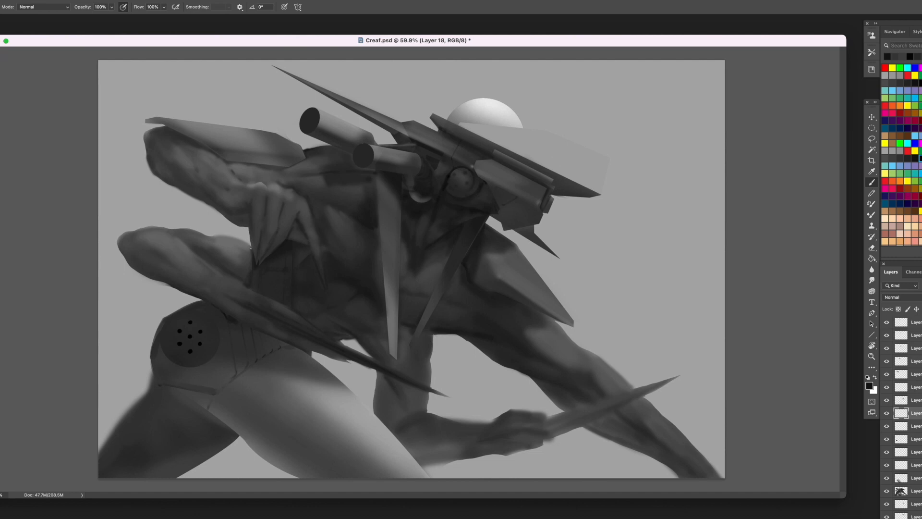
# - Paint short dark slots around the hip disc and add further panel seams along the hip's lower edge
pyautogui.keyDown('alt'); pyautogui.click(206, 416); pyautogui.keyUp('alt')
pyautogui.keyDown('alt'); pyautogui.click(207, 347); pyautogui.keyUp('alt')
pyautogui.keyDown('alt'); pyautogui.click(210, 309); pyautogui.keyUp('alt')
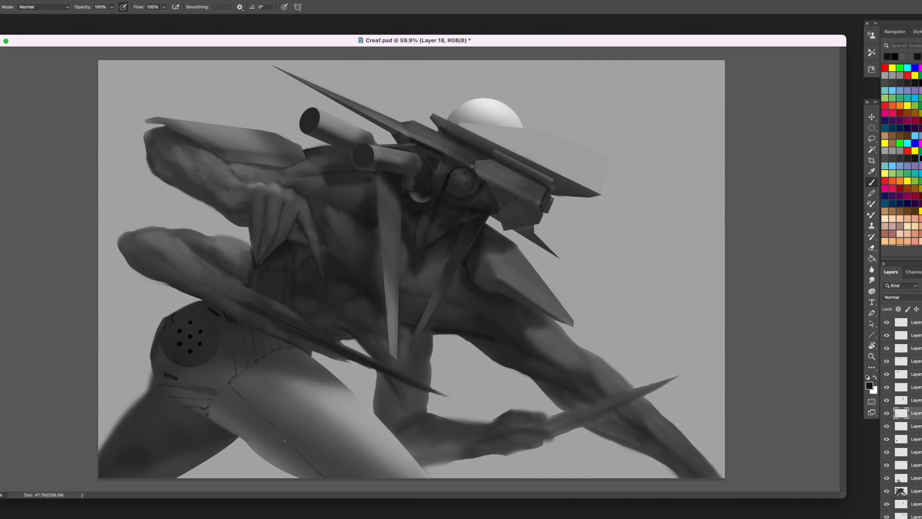
pyautogui.keyDown('alt'); pyautogui.click(235, 383); pyautogui.keyUp('alt')
pyautogui.keyDown('alt'); pyautogui.click(204, 334); pyautogui.keyUp('alt')
# - Paint dark muscle shading down the rear leg from beneath the hip panels and define its outer edge
pyautogui.moveTo(153, 391); pyautogui.dragTo(154, 448)
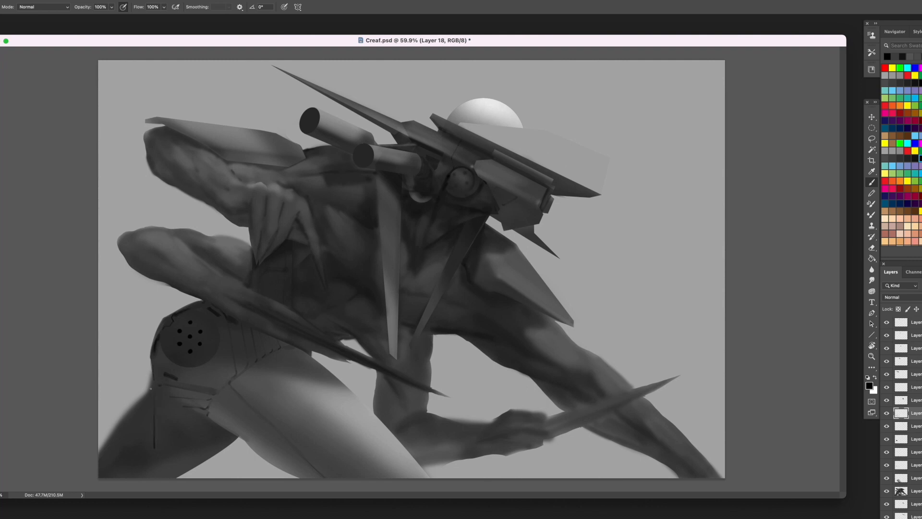
pyautogui.keyDown('alt'); pyautogui.click(171, 403); pyautogui.keyUp('alt')
pyautogui.moveTo(174, 397)
pyautogui.mouseDown()
pyautogui.moveTo(155, 383)
pyautogui.moveTo(167, 405)
pyautogui.moveTo(157, 431)
pyautogui.moveTo(171, 406)
pyautogui.moveTo(156, 454)
pyautogui.mouseUp()
pyautogui.keyDown('alt'); pyautogui.click(169, 410); pyautogui.keyUp('alt')
pyautogui.keyDown('alt'); pyautogui.click(187, 416); pyautogui.keyUp('alt')
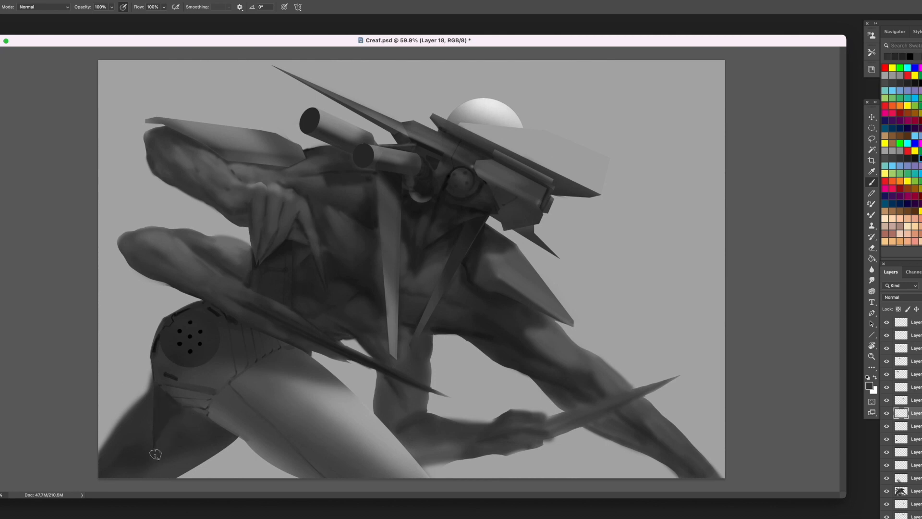
pyautogui.keyDown('alt'); pyautogui.click(166, 442); pyautogui.keyUp('alt')
pyautogui.keyDown('alt'); pyautogui.click(148, 408); pyautogui.keyUp('alt')
pyautogui.moveTo(154, 390); pyautogui.dragTo(97, 461)
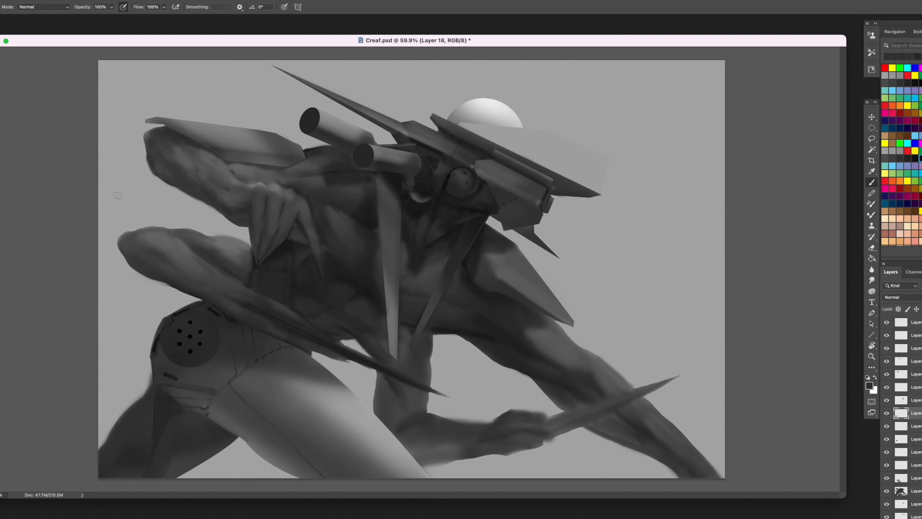
# - Refine the dark shading where the rear leg's outer contour meets the hip
pyautogui.press('d')
pyautogui.keyDown('alt'); pyautogui.click(157, 391); pyautogui.keyUp('alt')
pyautogui.moveTo(147, 396)
pyautogui.mouseDown()
pyautogui.moveTo(152, 379)
pyautogui.moveTo(150, 413)
pyautogui.mouseUp()
pyautogui.keyDown('alt'); pyautogui.click(150, 384); pyautogui.keyUp('alt')
pyautogui.keyDown('alt'); pyautogui.click(157, 390); pyautogui.keyUp('alt')
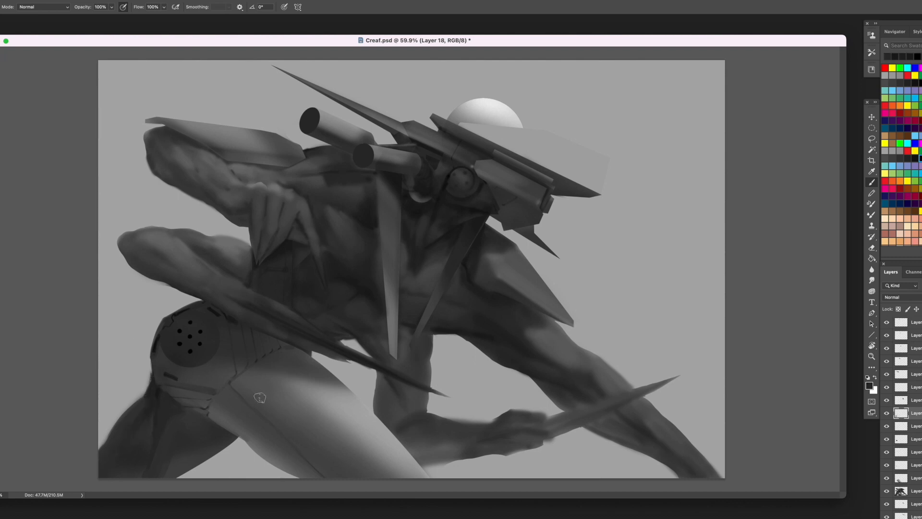
# - Shade a darker plane along the front thigh's underside down to the canvas edge
pyautogui.keyDown('alt'); pyautogui.click(240, 408); pyautogui.keyUp('alt')
pyautogui.keyDown('alt'); pyautogui.click(240, 406); pyautogui.keyUp('alt')
pyautogui.keyDown('alt'); pyautogui.click(368, 449); pyautogui.keyUp('alt')
pyautogui.moveTo(329, 477); pyautogui.dragTo(313, 461)
pyautogui.keyDown('alt'); pyautogui.click(320, 459); pyautogui.keyUp('alt')
pyautogui.moveTo(304, 453); pyautogui.dragTo(323, 470)
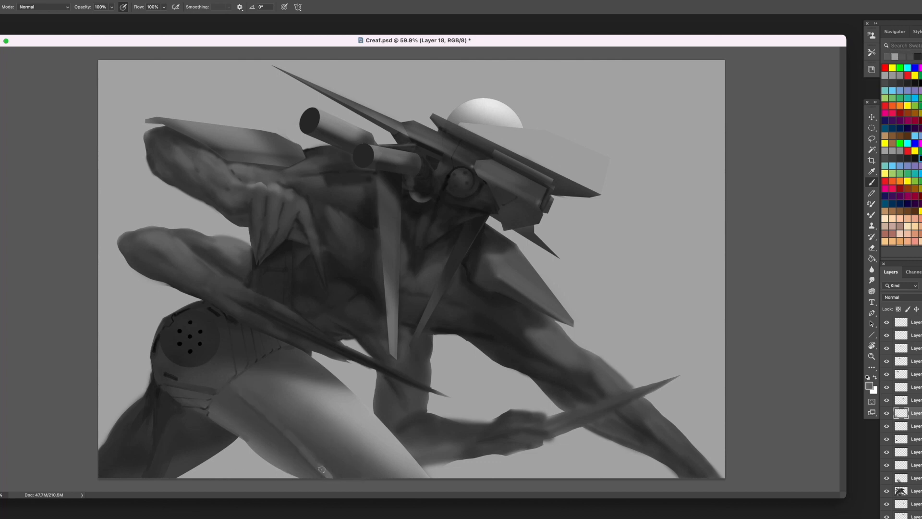
# - Separate the upper arm from the forearm on the lower bent arm with dark creases and smooth grey muscle shading
pyautogui.keyDown('alt'); pyautogui.click(256, 267); pyautogui.keyUp('alt')
pyautogui.keyDown('alt'); pyautogui.click(226, 276); pyautogui.keyUp('alt')
pyautogui.keyDown('alt'); pyautogui.click(202, 258); pyautogui.keyUp('alt')
pyautogui.keyDown('alt'); pyautogui.click(201, 246); pyautogui.keyUp('alt')
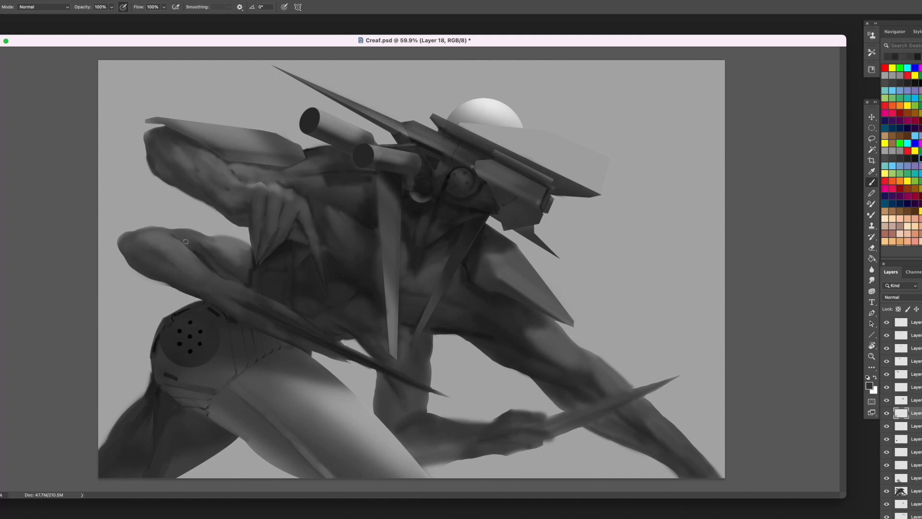
pyautogui.keyDown('alt'); pyautogui.click(212, 245); pyautogui.keyUp('alt')
pyautogui.keyDown('alt'); pyautogui.click(249, 258); pyautogui.keyUp('alt')
pyautogui.keyDown('alt'); pyautogui.click(249, 257); pyautogui.keyUp('alt')
pyautogui.keyDown('alt'); pyautogui.click(183, 235); pyautogui.keyUp('alt')
pyautogui.keyDown('alt'); pyautogui.click(200, 245); pyautogui.keyUp('alt')
pyautogui.keyDown('alt'); pyautogui.click(174, 231); pyautogui.keyUp('alt')
pyautogui.keyDown('alt'); pyautogui.click(219, 239); pyautogui.keyUp('alt')
pyautogui.keyDown('alt'); pyautogui.click(166, 233); pyautogui.keyUp('alt')
pyautogui.keyDown('alt'); pyautogui.click(206, 261); pyautogui.keyUp('alt')
# - Darken the underside of the lower hand above the hip and extend the shadow along the blade
pyautogui.keyDown('alt'); pyautogui.click(256, 306); pyautogui.keyUp('alt')
pyautogui.keyDown('alt'); pyautogui.click(233, 316); pyautogui.keyUp('alt')
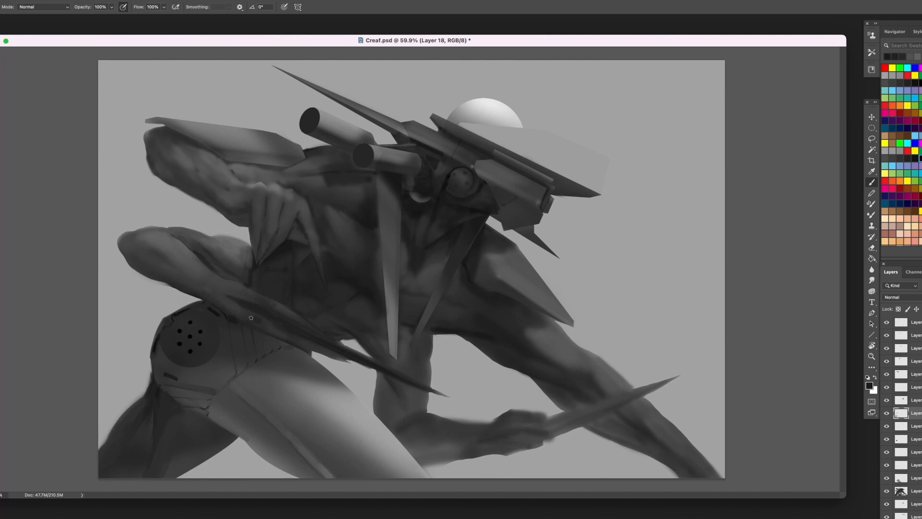
pyautogui.keyDown('alt'); pyautogui.click(252, 320); pyautogui.keyUp('alt')
pyautogui.keyDown('alt'); pyautogui.click(231, 311); pyautogui.keyUp('alt')
pyautogui.keyDown('alt'); pyautogui.click(239, 305); pyautogui.keyUp('alt')
pyautogui.keyDown('alt'); pyautogui.click(263, 328); pyautogui.keyUp('alt')
pyautogui.keyDown('alt'); pyautogui.click(307, 341); pyautogui.keyUp('alt')
pyautogui.moveTo(312, 349); pyautogui.dragTo(345, 363)
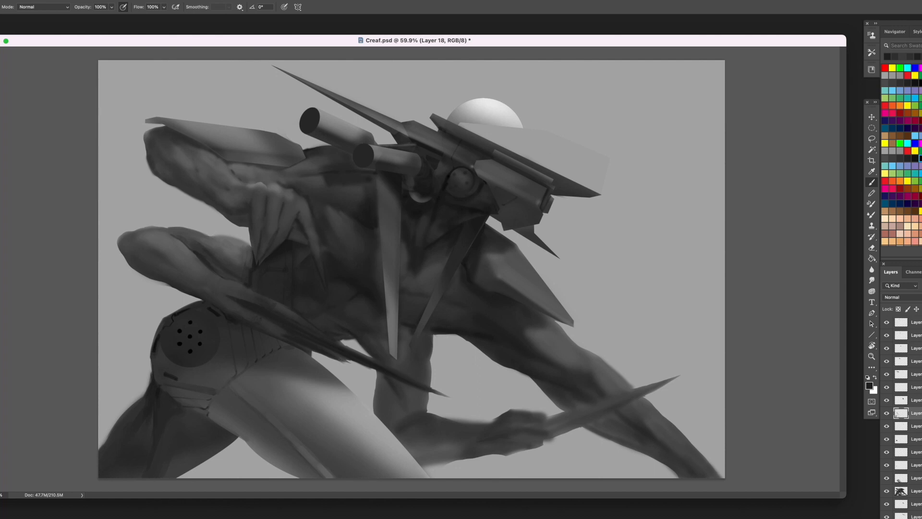
pyautogui.keyDown('alt'); pyautogui.click(283, 342); pyautogui.keyUp('alt')
pyautogui.keyDown('alt'); pyautogui.click(259, 331); pyautogui.keyUp('alt')
# - Model the lower hand over the blade with grey and dark strokes, defining its back, fingers and edge against the hip
pyautogui.keyDown('alt'); pyautogui.click(245, 287); pyautogui.keyUp('alt')
pyautogui.keyDown('alt'); pyautogui.click(246, 285); pyautogui.keyUp('alt')
pyautogui.keyDown('alt'); pyautogui.click(281, 317); pyautogui.keyUp('alt')
pyautogui.keyDown('alt'); pyautogui.click(257, 260); pyautogui.keyUp('alt')
pyautogui.keyDown('alt'); pyautogui.click(262, 292); pyautogui.keyUp('alt')
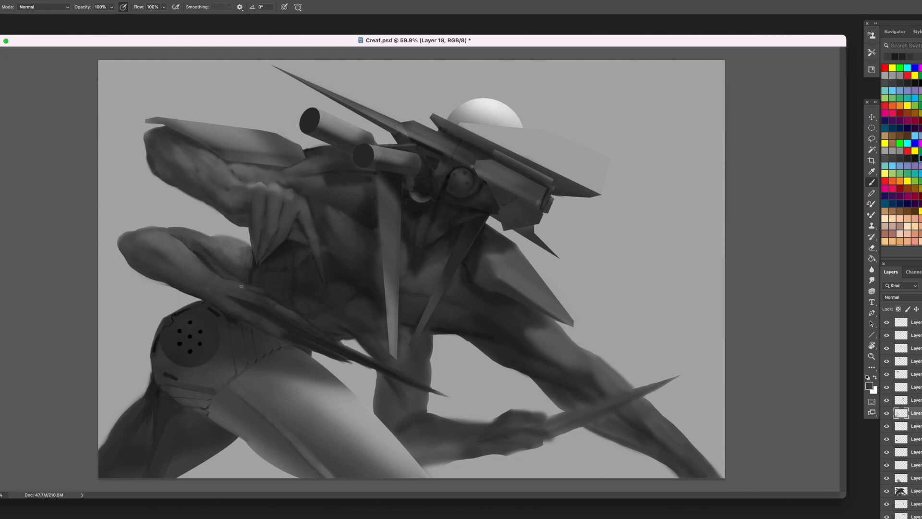
pyautogui.keyDown('alt'); pyautogui.click(271, 301); pyautogui.keyUp('alt')
pyautogui.keyDown('alt'); pyautogui.click(243, 290); pyautogui.keyUp('alt')
pyautogui.keyDown('alt'); pyautogui.click(247, 298); pyautogui.keyUp('alt')
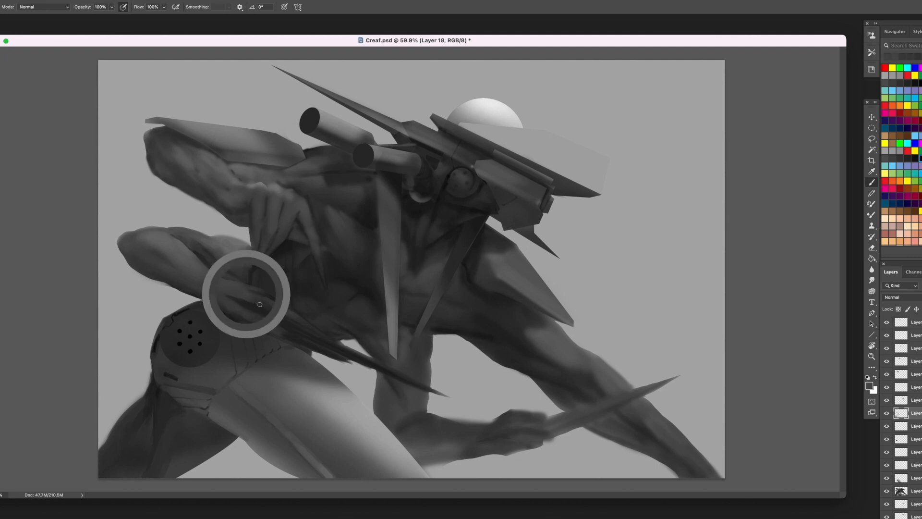
pyautogui.keyDown('alt'); pyautogui.click(232, 315); pyautogui.keyUp('alt')
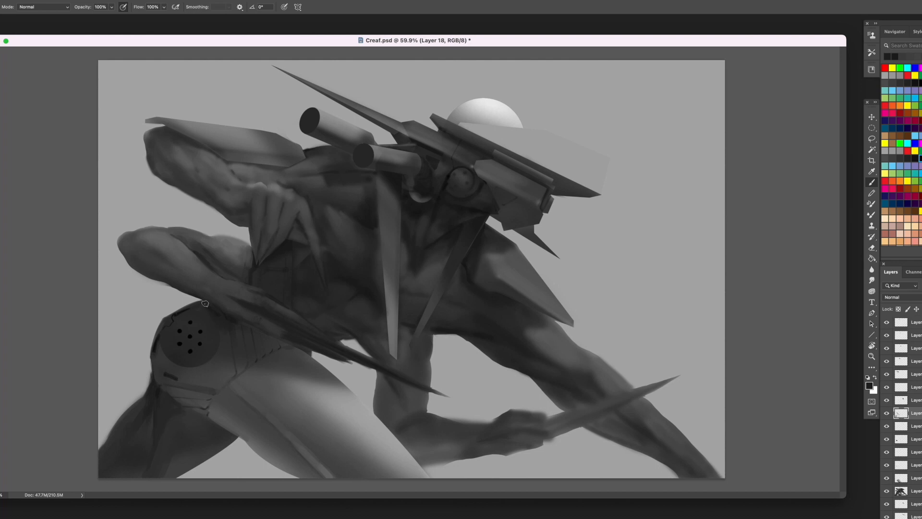
pyautogui.keyDown('alt'); pyautogui.click(233, 319); pyautogui.keyUp('alt')
pyautogui.moveTo(235, 323)
pyautogui.mouseDown()
pyautogui.moveTo(257, 337)
pyautogui.moveTo(227, 334)
pyautogui.mouseUp()
pyautogui.keyDown('alt'); pyautogui.click(231, 331); pyautogui.keyUp('alt')
pyautogui.keyDown('alt'); pyautogui.click(236, 332); pyautogui.keyUp('alt')
# - Paint lighter grey strokes over the lower arm's wrist to define its tendons and blend it into the hand
pyautogui.keyDown('alt'); pyautogui.click(259, 242); pyautogui.keyUp('alt')
pyautogui.moveTo(232, 289)
pyautogui.mouseDown()
pyautogui.moveTo(248, 316)
pyautogui.moveTo(208, 289)
pyautogui.mouseUp()
pyautogui.keyDown('alt'); pyautogui.click(228, 290); pyautogui.keyUp('alt')
pyautogui.keyDown('alt'); pyautogui.click(228, 288); pyautogui.keyUp('alt')
pyautogui.keyDown('alt'); pyautogui.click(213, 284); pyautogui.keyUp('alt')
pyautogui.keyDown('alt'); pyautogui.click(210, 291); pyautogui.keyUp('alt')
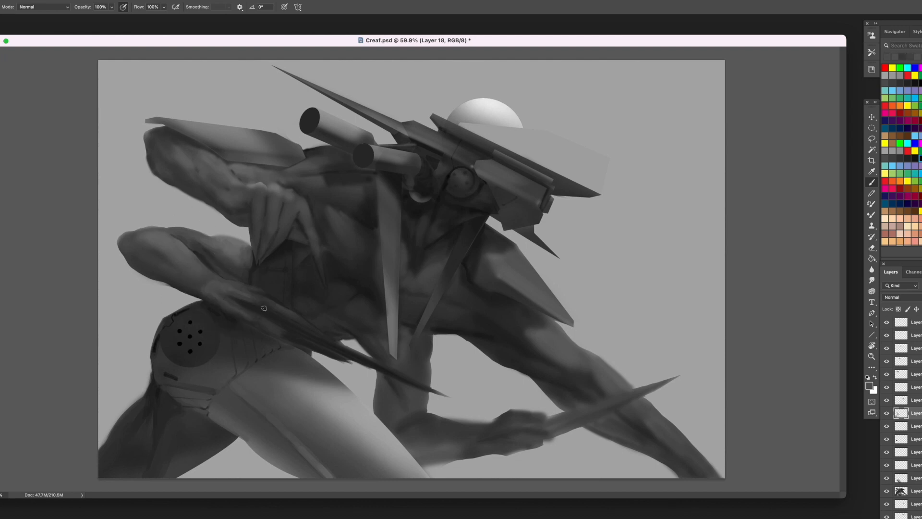
# - Refine the lower hand's fingers along the blade with alternating light and dark strokes, and deepen the shadow beneath
pyautogui.keyDown('alt'); pyautogui.click(248, 294); pyautogui.keyUp('alt')
pyautogui.keyDown('alt'); pyautogui.click(296, 332); pyautogui.keyUp('alt')
pyautogui.keyDown('alt'); pyautogui.click(255, 315); pyautogui.keyUp('alt')
pyautogui.keyDown('alt'); pyautogui.click(325, 336); pyautogui.keyUp('alt')
pyautogui.keyDown('alt'); pyautogui.click(301, 338); pyautogui.keyUp('alt')
pyautogui.keyDown('alt'); pyautogui.click(274, 335); pyautogui.keyUp('alt')
pyautogui.keyDown('alt'); pyautogui.click(241, 317); pyautogui.keyUp('alt')
pyautogui.keyDown('alt'); pyautogui.click(271, 329); pyautogui.keyUp('alt')
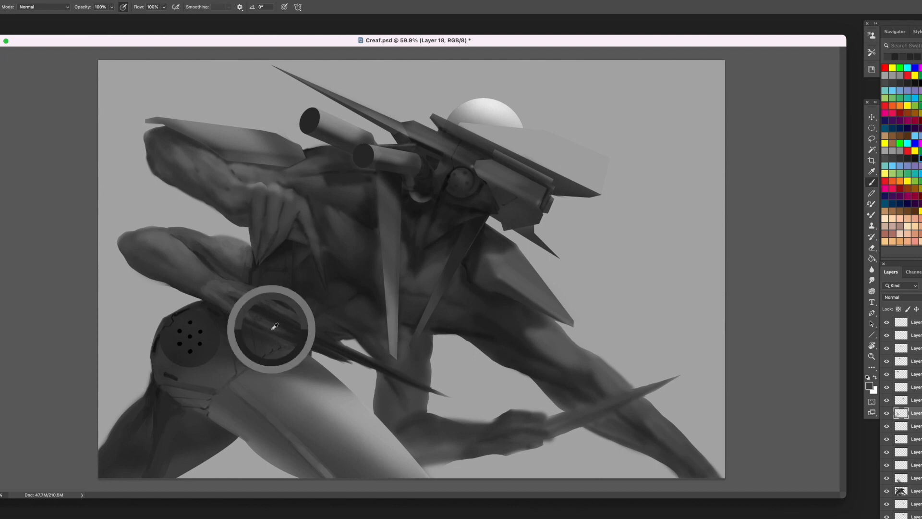
pyautogui.keyDown('alt'); pyautogui.click(226, 317); pyautogui.keyUp('alt')
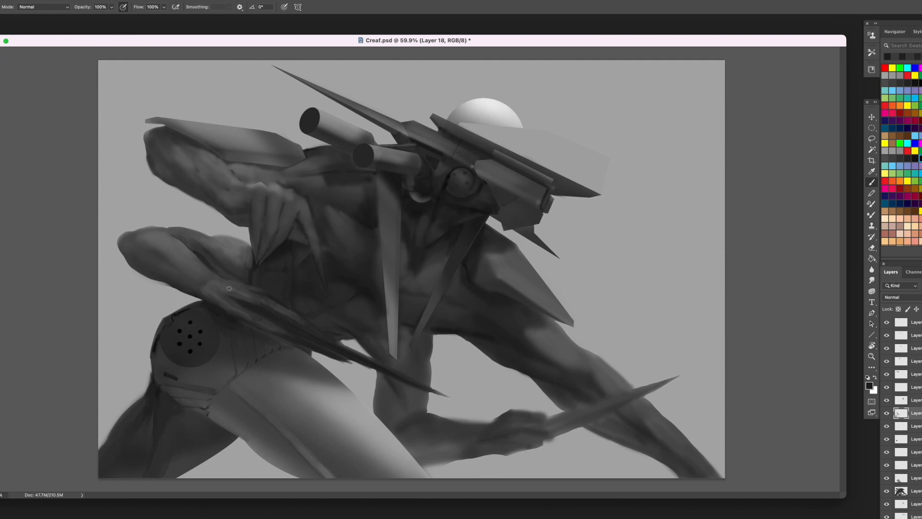
# - Paint grey strokes over the lower arm's forearm and upper arm to model the muscles
pyautogui.keyDown('alt'); pyautogui.click(206, 280); pyautogui.keyUp('alt')
pyautogui.moveTo(145, 240)
pyautogui.mouseDown()
pyautogui.moveTo(167, 254)
pyautogui.moveTo(126, 239)
pyautogui.moveTo(168, 264)
pyautogui.mouseUp()
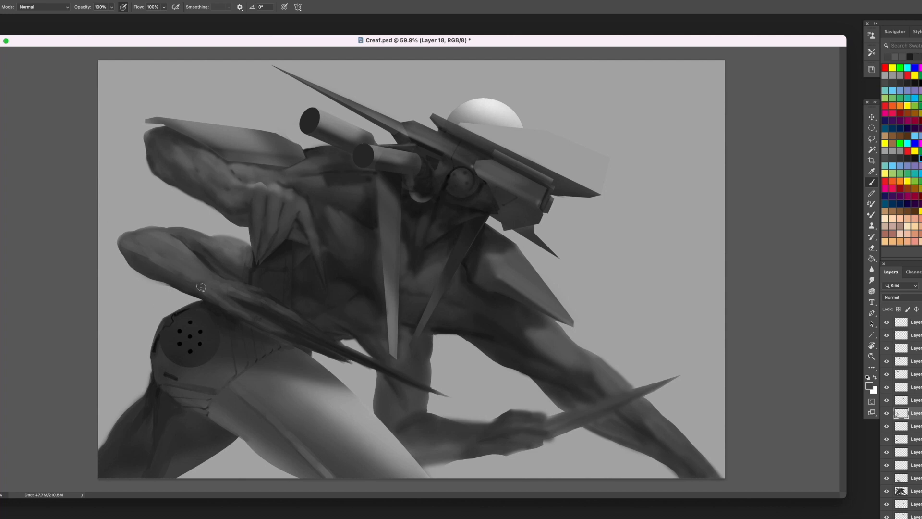
pyautogui.keyDown('alt'); pyautogui.click(176, 275); pyautogui.keyUp('alt')
pyautogui.keyDown('alt'); pyautogui.click(178, 242); pyautogui.keyUp('alt')
pyautogui.keyDown('alt'); pyautogui.click(220, 246); pyautogui.keyUp('alt')
pyautogui.keyDown('alt'); pyautogui.click(220, 233); pyautogui.keyUp('alt')
# - Add short dark and grey strokes across the lower arm's wrist to form skin creases and tendons
pyautogui.keyDown('alt'); pyautogui.click(209, 280); pyautogui.keyUp('alt')
pyautogui.keyDown('alt'); pyautogui.click(209, 301); pyautogui.keyUp('alt')
pyautogui.keyDown('alt'); pyautogui.click(230, 307); pyautogui.keyUp('alt')
pyautogui.keyDown('alt'); pyautogui.click(227, 299); pyautogui.keyUp('alt')
pyautogui.keyDown('alt'); pyautogui.click(221, 300); pyautogui.keyUp('alt')
pyautogui.keyDown('alt'); pyautogui.click(208, 281); pyautogui.keyUp('alt')
pyautogui.keyDown('alt'); pyautogui.click(209, 286); pyautogui.keyUp('alt')
pyautogui.keyDown('alt'); pyautogui.click(208, 287); pyautogui.keyUp('alt')
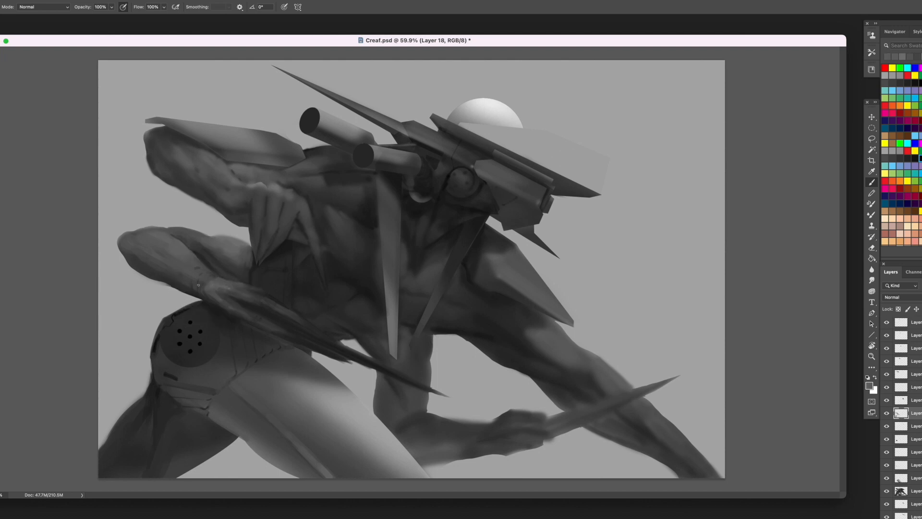
pyautogui.keyDown('alt'); pyautogui.click(223, 297); pyautogui.keyUp('alt')
pyautogui.keyDown('alt'); pyautogui.click(212, 281); pyautogui.keyUp('alt')
# - Model the lower arm's forearm and elbow with alternating light and dark grey strokes along the muscles
pyautogui.keyDown('alt'); pyautogui.click(177, 270); pyautogui.keyUp('alt')
pyautogui.keyDown('alt'); pyautogui.click(189, 247); pyautogui.keyUp('alt')
pyautogui.keyDown('alt'); pyautogui.click(193, 251); pyautogui.keyUp('alt')
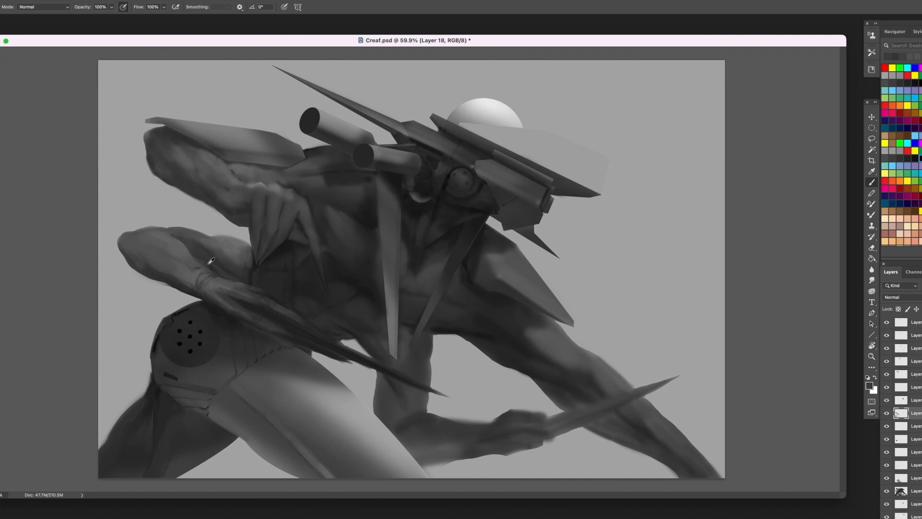
pyautogui.keyDown('alt'); pyautogui.click(203, 263); pyautogui.keyUp('alt')
pyautogui.keyDown('alt'); pyautogui.click(176, 235); pyautogui.keyUp('alt')
pyautogui.moveTo(173, 234)
pyautogui.mouseDown()
pyautogui.moveTo(139, 233)
pyautogui.moveTo(166, 241)
pyautogui.moveTo(148, 241)
pyautogui.moveTo(163, 262)
pyautogui.moveTo(140, 249)
pyautogui.moveTo(164, 268)
pyautogui.moveTo(127, 240)
pyautogui.mouseUp()
pyautogui.keyDown('alt'); pyautogui.click(157, 232); pyautogui.keyUp('alt')
pyautogui.keyDown('alt'); pyautogui.click(156, 255); pyautogui.keyUp('alt')
pyautogui.keyDown('alt'); pyautogui.click(141, 249); pyautogui.keyUp('alt')
pyautogui.keyDown('alt'); pyautogui.click(163, 268); pyautogui.keyUp('alt')
pyautogui.keyDown('alt'); pyautogui.click(151, 271); pyautogui.keyUp('alt')
pyautogui.moveTo(152, 271); pyautogui.dragTo(127, 252)
pyautogui.keyDown('alt'); pyautogui.click(133, 258); pyautogui.keyUp('alt')
# - Shade the underside of the lower arm's wrist and blend it into the forearm
pyautogui.keyDown('alt'); pyautogui.click(183, 285); pyautogui.keyUp('alt')
pyautogui.moveTo(183, 285)
pyautogui.mouseDown()
pyautogui.moveTo(142, 262)
pyautogui.moveTo(195, 290)
pyautogui.moveTo(182, 283)
pyautogui.moveTo(196, 285)
pyautogui.moveTo(200, 267)
pyautogui.mouseUp()
pyautogui.keyDown('alt'); pyautogui.click(178, 281); pyautogui.keyUp('alt')
pyautogui.keyDown('alt'); pyautogui.click(178, 281); pyautogui.keyUp('alt')
pyautogui.keyDown('alt'); pyautogui.click(195, 282); pyautogui.keyUp('alt')
pyautogui.keyDown('alt'); pyautogui.click(185, 285); pyautogui.keyUp('alt')
pyautogui.keyDown('alt'); pyautogui.click(198, 262); pyautogui.keyUp('alt')
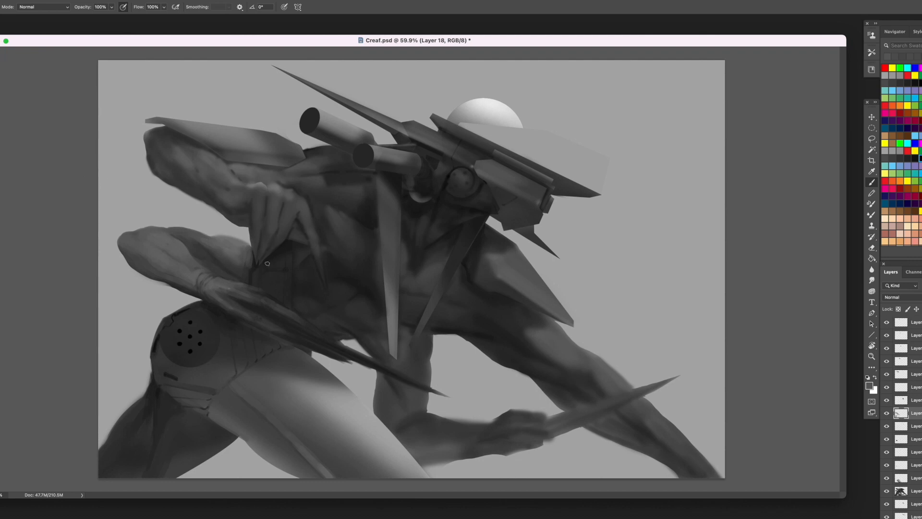
# - Paint dark and grey block details on the side of the torso, between the upper hand's fingertips and the lower hand
pyautogui.keyDown('alt'); pyautogui.click(282, 289); pyautogui.keyUp('alt')
pyautogui.keyDown('alt'); pyautogui.click(287, 287); pyautogui.keyUp('alt')
pyautogui.keyDown('alt'); pyautogui.click(240, 245); pyautogui.keyUp('alt')
pyautogui.keyDown('alt'); pyautogui.click(280, 279); pyautogui.keyUp('alt')
pyautogui.moveTo(282, 276); pyautogui.dragTo(266, 285)
pyautogui.keyDown('alt'); pyautogui.click(279, 279); pyautogui.keyUp('alt')
pyautogui.keyDown('alt'); pyautogui.click(271, 275); pyautogui.keyUp('alt')
pyautogui.keyDown('alt'); pyautogui.click(268, 282); pyautogui.keyUp('alt')
pyautogui.keyDown('alt'); pyautogui.click(265, 279); pyautogui.keyUp('alt')
pyautogui.keyDown('alt'); pyautogui.click(259, 281); pyautogui.keyUp('alt')
pyautogui.keyDown('alt'); pyautogui.click(281, 286); pyautogui.keyUp('alt')
pyautogui.moveTo(280, 283)
pyautogui.mouseDown()
pyautogui.moveTo(275, 277)
pyautogui.moveTo(268, 290)
pyautogui.moveTo(278, 285)
pyautogui.moveTo(266, 274)
pyautogui.moveTo(274, 261)
pyautogui.moveTo(284, 265)
pyautogui.moveTo(254, 281)
pyautogui.moveTo(286, 275)
pyautogui.moveTo(293, 307)
pyautogui.mouseUp()
pyautogui.keyDown('alt'); pyautogui.click(275, 278); pyautogui.keyUp('alt')
pyautogui.keyDown('alt'); pyautogui.click(277, 291); pyautogui.keyUp('alt')
pyautogui.keyDown('alt'); pyautogui.click(268, 282); pyautogui.keyUp('alt')
# - Define the upper and outer edges of the torso-side details below the fingertips with small dark strokes
pyautogui.keyDown('alt'); pyautogui.click(272, 264); pyautogui.keyUp('alt')
pyautogui.keyDown('alt'); pyautogui.click(274, 261); pyautogui.keyUp('alt')
pyautogui.keyDown('alt'); pyautogui.click(268, 265); pyautogui.keyUp('alt')
pyautogui.keyDown('alt'); pyautogui.click(272, 261); pyautogui.keyUp('alt')
pyautogui.keyDown('alt'); pyautogui.click(284, 276); pyautogui.keyUp('alt')
pyautogui.keyDown('alt'); pyautogui.click(286, 269); pyautogui.keyUp('alt')
pyautogui.keyDown('alt'); pyautogui.click(298, 284); pyautogui.keyUp('alt')
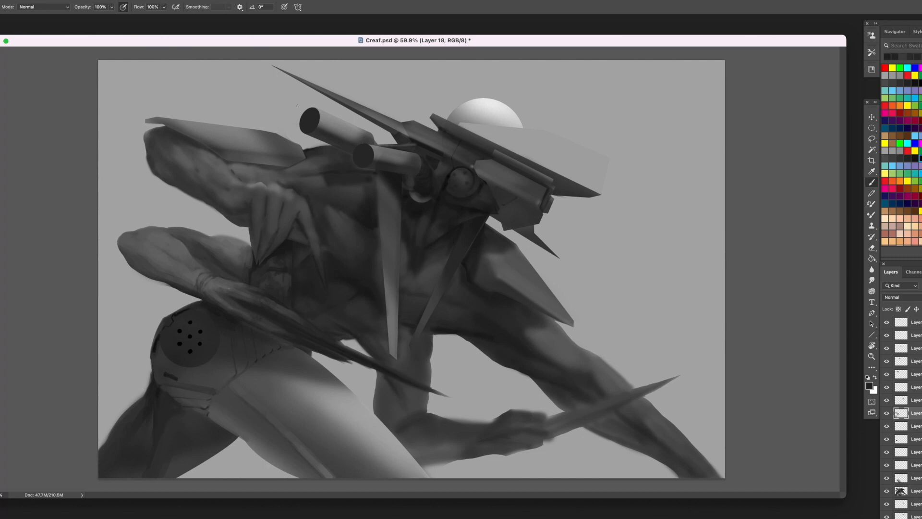
# - Draw thin curved crease lines across the lower arm's upper arm, beside the torso
pyautogui.keyDown('alt'); pyautogui.click(257, 259); pyautogui.keyUp('alt')
pyautogui.keyDown('alt'); pyautogui.click(210, 243); pyautogui.keyUp('alt')
pyautogui.moveTo(186, 242)
pyautogui.mouseDown()
pyautogui.moveTo(201, 251)
pyautogui.moveTo(176, 239)
pyautogui.moveTo(210, 249)
pyautogui.mouseUp()
pyautogui.keyDown('alt'); pyautogui.click(199, 249); pyautogui.keyUp('alt')
pyautogui.keyDown('alt'); pyautogui.click(196, 243); pyautogui.keyUp('alt')
pyautogui.keyDown('alt'); pyautogui.click(209, 263); pyautogui.keyUp('alt')
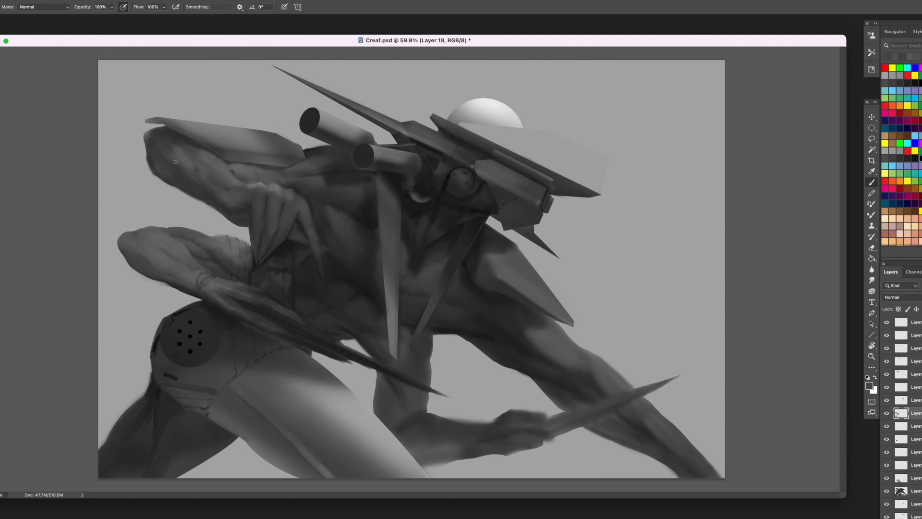
# - Paint fine grey strokes along the lower arm's forearm and elbow to suggest veins and muscle separations
pyautogui.keyDown('alt'); pyautogui.click(203, 217); pyautogui.keyUp('alt')
pyautogui.moveTo(161, 253)
pyautogui.mouseDown()
pyautogui.moveTo(181, 268)
pyautogui.moveTo(128, 241)
pyautogui.moveTo(162, 262)
pyautogui.moveTo(174, 247)
pyautogui.moveTo(165, 250)
pyautogui.moveTo(184, 257)
pyautogui.moveTo(136, 240)
pyautogui.moveTo(201, 274)
pyautogui.mouseUp()
pyautogui.keyDown('alt'); pyautogui.click(164, 256); pyautogui.keyUp('alt')
pyautogui.keyDown('alt'); pyautogui.click(164, 257); pyautogui.keyUp('alt')
pyautogui.keyDown('alt'); pyautogui.click(177, 260); pyautogui.keyUp('alt')
pyautogui.keyDown('alt'); pyautogui.click(135, 245); pyautogui.keyUp('alt')
pyautogui.keyDown('alt'); pyautogui.click(132, 243); pyautogui.keyUp('alt')
pyautogui.keyDown('alt'); pyautogui.click(155, 248); pyautogui.keyUp('alt')
pyautogui.keyDown('alt'); pyautogui.click(165, 255); pyautogui.keyUp('alt')
pyautogui.keyDown('alt'); pyautogui.click(164, 249); pyautogui.keyUp('alt')
pyautogui.keyDown('alt'); pyautogui.click(216, 278); pyautogui.keyUp('alt')
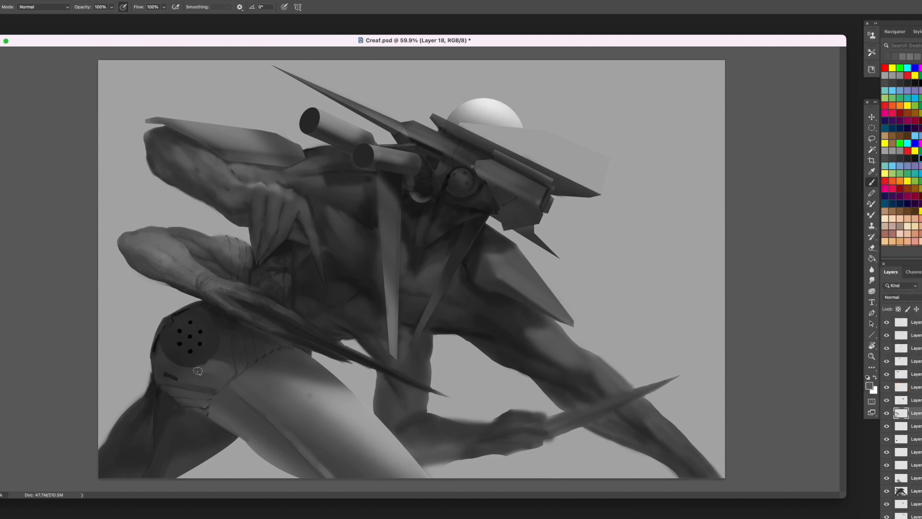
# - Paint a small dark-shaded peg at the lower edge of the perforated disc on the hip
pyautogui.keyDown('alt'); pyautogui.click(211, 356); pyautogui.keyUp('alt')
pyautogui.keyDown('alt'); pyautogui.click(206, 356); pyautogui.keyUp('alt')
pyautogui.keyDown('alt'); pyautogui.click(200, 355); pyautogui.keyUp('alt')
# - Switch to another brush preset and blend the lower arm's elbow, forearm and upper-arm creases with grey strokes
pyautogui.keyDown('alt'); pyautogui.click(171, 282); pyautogui.keyUp('alt')
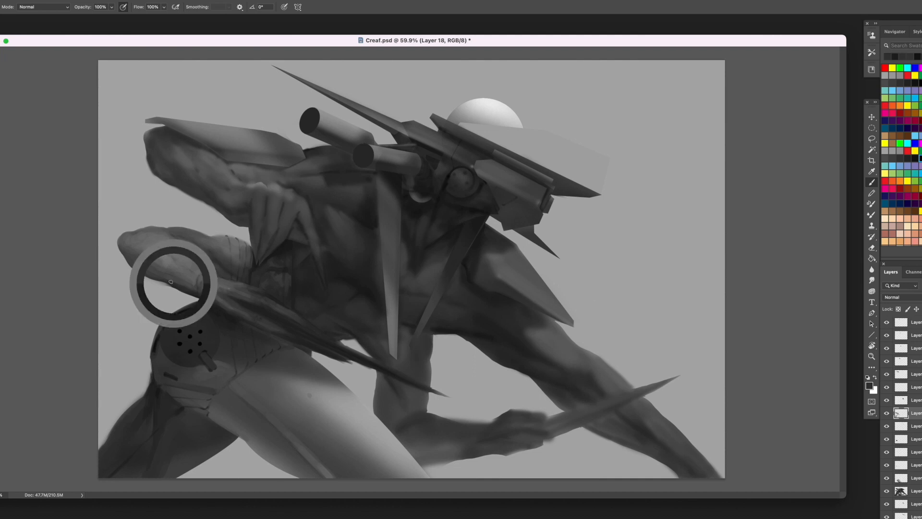
pyautogui.press('Return')
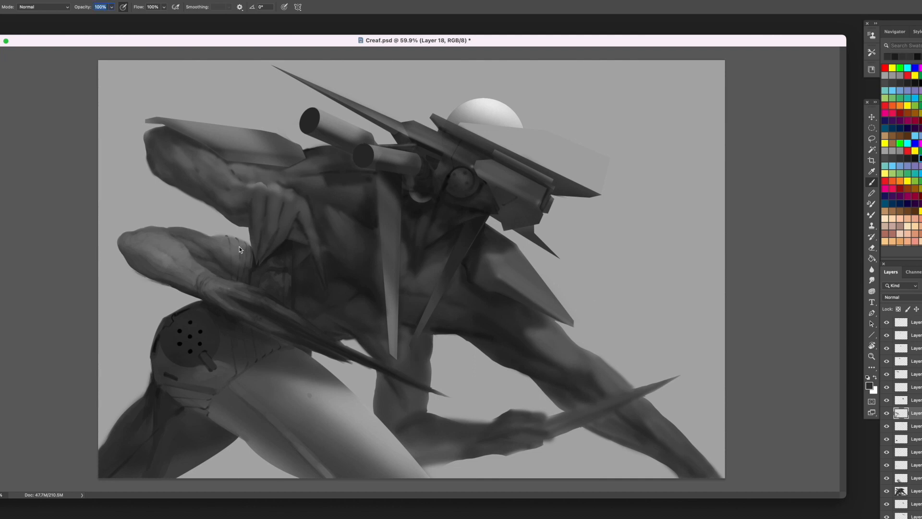
pyautogui.rightClick(239, 246)
pyautogui.click(303, 291)
pyautogui.press('Return')
pyautogui.keyDown('alt'); pyautogui.click(180, 249); pyautogui.keyUp('alt')
pyautogui.moveTo(153, 235)
pyautogui.mouseDown()
pyautogui.moveTo(168, 266)
pyautogui.moveTo(134, 252)
pyautogui.moveTo(192, 265)
pyautogui.moveTo(169, 245)
pyautogui.moveTo(175, 255)
pyautogui.moveTo(165, 259)
pyautogui.moveTo(185, 276)
pyautogui.moveTo(155, 259)
pyautogui.mouseUp()
pyautogui.keyDown('alt'); pyautogui.click(168, 261); pyautogui.keyUp('alt')
pyautogui.keyDown('alt'); pyautogui.click(131, 247); pyautogui.keyUp('alt')
pyautogui.keyDown('alt'); pyautogui.click(188, 263); pyautogui.keyUp('alt')
pyautogui.keyDown('alt'); pyautogui.click(163, 259); pyautogui.keyUp('alt')
pyautogui.keyDown('alt'); pyautogui.click(222, 244); pyautogui.keyUp('alt')
pyautogui.moveTo(225, 256); pyautogui.dragTo(233, 260)
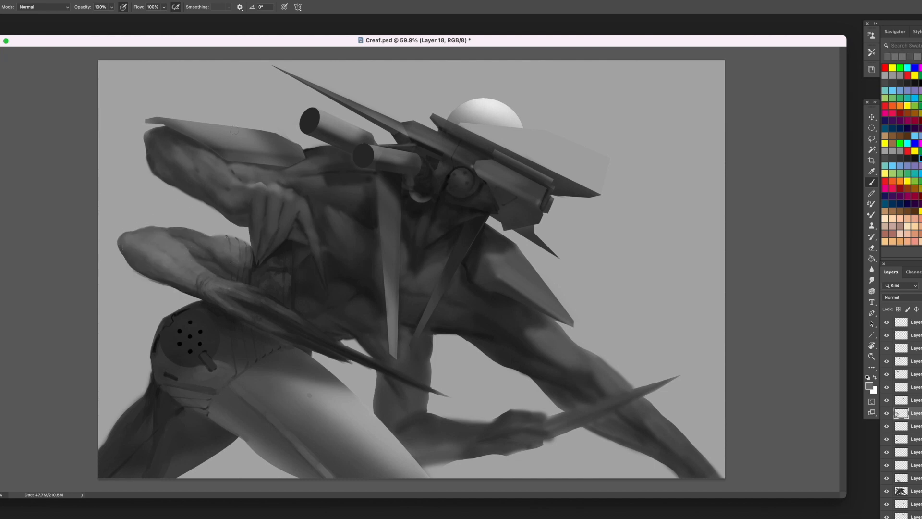
# - Paint lighter grey strokes over the lower arm's wrist and the back of its hand to sharpen the tendons
pyautogui.keyDown('alt'); pyautogui.click(222, 217); pyautogui.keyUp('alt')
pyautogui.moveTo(206, 269)
pyautogui.mouseDown()
pyautogui.moveTo(190, 259)
pyautogui.moveTo(207, 273)
pyautogui.mouseUp()
pyautogui.keyDown('alt'); pyautogui.click(193, 261); pyautogui.keyUp('alt')
pyautogui.keyDown('alt'); pyautogui.click(196, 270); pyautogui.keyUp('alt')
pyautogui.keyDown('alt'); pyautogui.click(207, 267); pyautogui.keyUp('alt')
pyautogui.keyDown('alt'); pyautogui.click(212, 273); pyautogui.keyUp('alt')
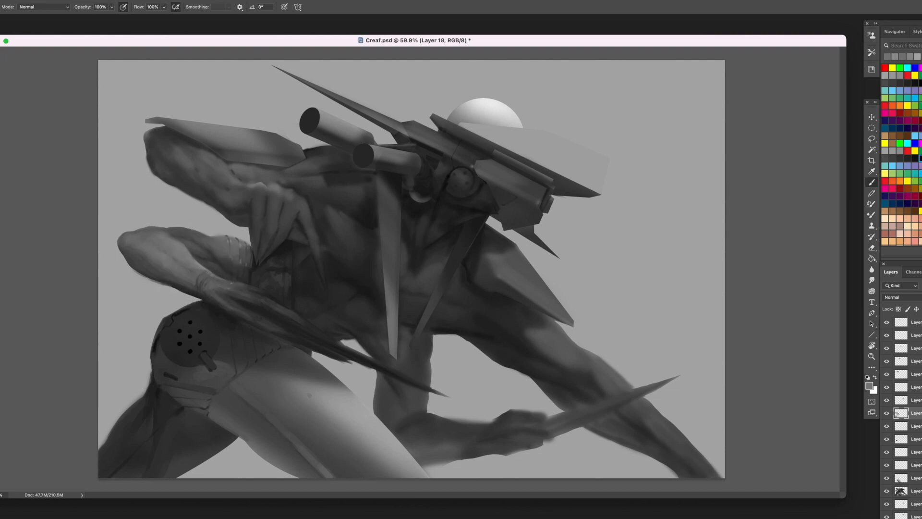
pyautogui.moveTo(224, 287)
pyautogui.mouseDown()
pyautogui.moveTo(228, 301)
pyautogui.moveTo(221, 290)
pyautogui.mouseUp()
pyautogui.keyDown('alt'); pyautogui.click(223, 295); pyautogui.keyUp('alt')
pyautogui.keyDown('alt'); pyautogui.click(212, 290); pyautogui.keyUp('alt')
pyautogui.keyDown('alt'); pyautogui.click(212, 295); pyautogui.keyUp('alt')
# - Lasso rounded areas on the abdomen and shade within them to form abdominal muscles, clearing the selections
pyautogui.press('l')
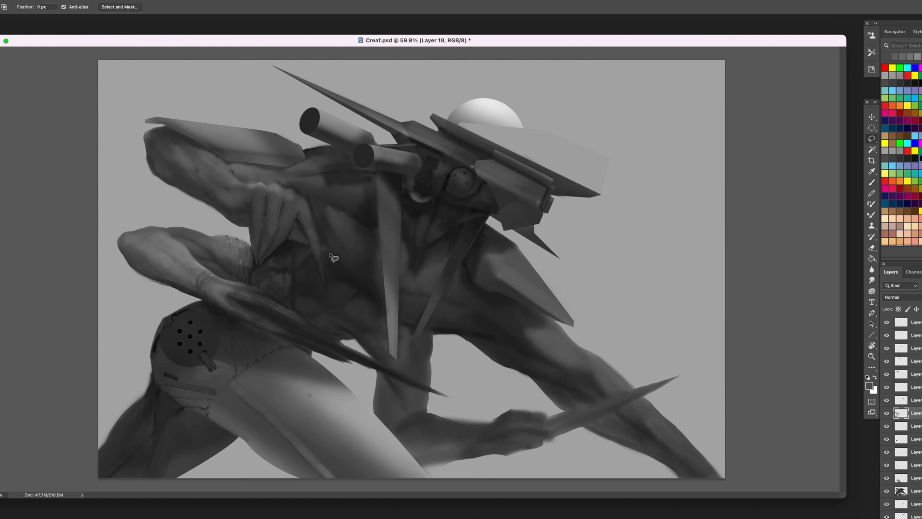
pyautogui.moveTo(342, 280)
pyautogui.mouseDown()
pyautogui.moveTo(330, 298)
pyautogui.moveTo(340, 281)
pyautogui.mouseUp()
pyautogui.press('b')
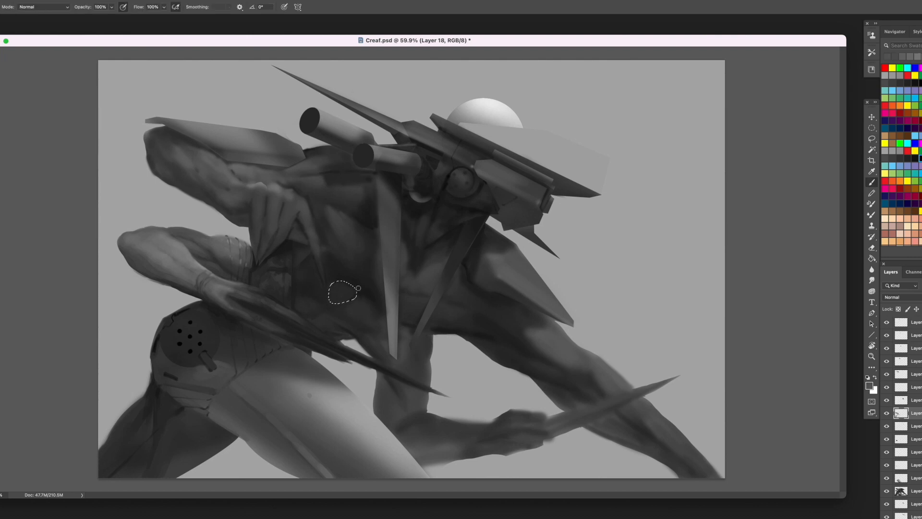
pyautogui.press('l')
pyautogui.moveTo(358, 297)
pyautogui.mouseDown()
pyautogui.moveTo(371, 310)
pyautogui.moveTo(364, 323)
pyautogui.moveTo(358, 296)
pyautogui.moveTo(350, 309)
pyautogui.moveTo(302, 316)
pyautogui.moveTo(321, 299)
pyautogui.moveTo(304, 313)
pyautogui.moveTo(313, 317)
pyautogui.mouseUp()
pyautogui.press('b')
pyautogui.press('super+d')
pyautogui.keyDown('alt'); pyautogui.click(357, 308); pyautogui.keyUp('alt')
pyautogui.press('l')
pyautogui.press('b')
pyautogui.keyDown('alt'); pyautogui.click(355, 302); pyautogui.keyUp('alt')
pyautogui.press('super+d')
# - Reduce the brush size and paint dark strokes on the lower abdomen along the top of the blade
pyautogui.press('[')
pyautogui.press('[')
pyautogui.press('[')
pyautogui.keyDown('alt'); pyautogui.click(318, 309); pyautogui.keyUp('alt')
pyautogui.keyDown('alt'); pyautogui.click(316, 319); pyautogui.keyUp('alt')
pyautogui.press('[')
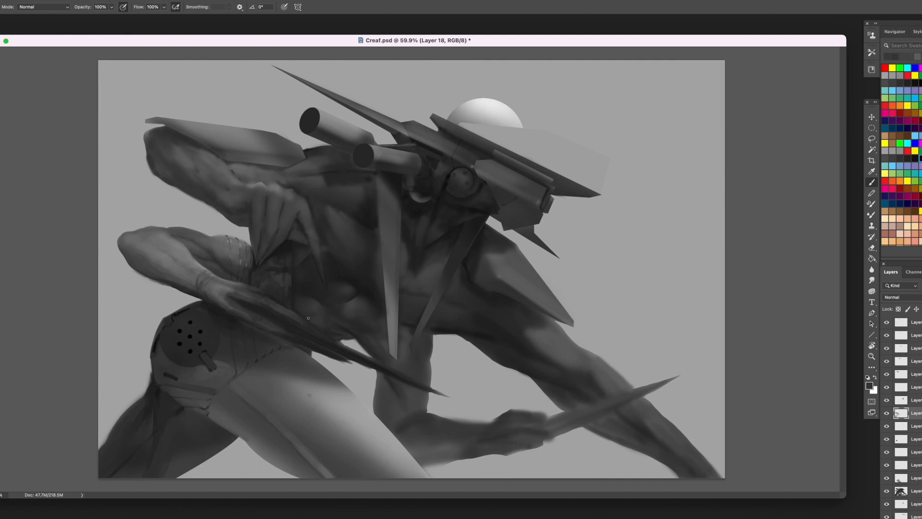
pyautogui.keyDown('alt'); pyautogui.click(343, 324); pyautogui.keyUp('alt')
pyautogui.keyDown('alt'); pyautogui.click(373, 349); pyautogui.keyUp('alt')
pyautogui.keyDown('alt'); pyautogui.click(366, 338); pyautogui.keyUp('alt')
pyautogui.keyDown('alt'); pyautogui.click(340, 329); pyautogui.keyUp('alt')
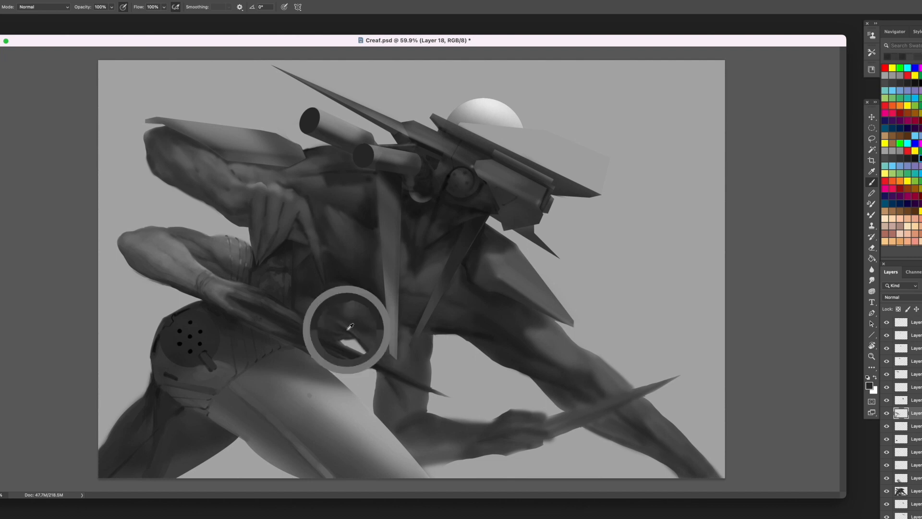
# - Darken the limb hanging behind the blade with dark strokes where it meets the torso and along both edges
pyautogui.keyDown('alt'); pyautogui.click(429, 349); pyautogui.keyUp('alt')
pyautogui.keyDown('alt'); pyautogui.click(433, 331); pyautogui.keyUp('alt')
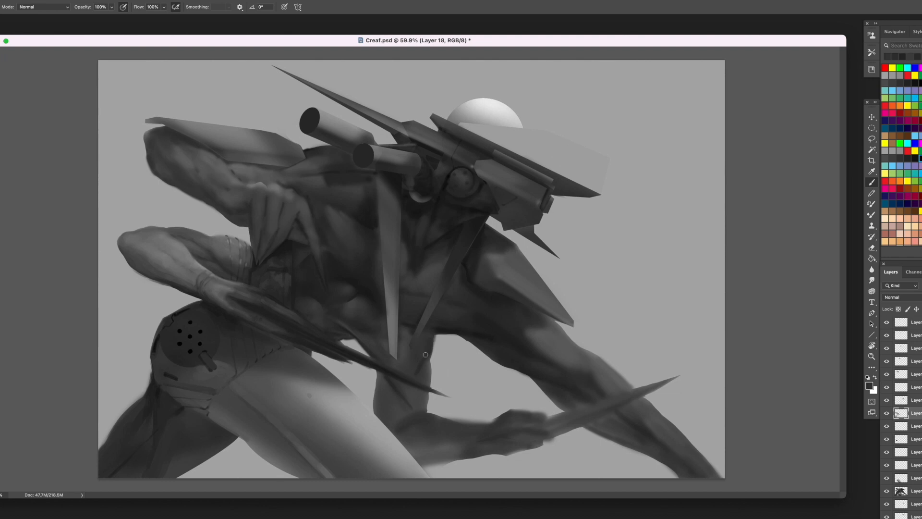
pyautogui.keyDown('alt'); pyautogui.click(414, 327); pyautogui.keyUp('alt')
pyautogui.keyDown('alt'); pyautogui.click(392, 380); pyautogui.keyUp('alt')
pyautogui.keyDown('alt'); pyautogui.click(400, 396); pyautogui.keyUp('alt')
pyautogui.moveTo(390, 383)
pyautogui.mouseDown()
pyautogui.moveTo(396, 407)
pyautogui.moveTo(383, 383)
pyautogui.mouseUp()
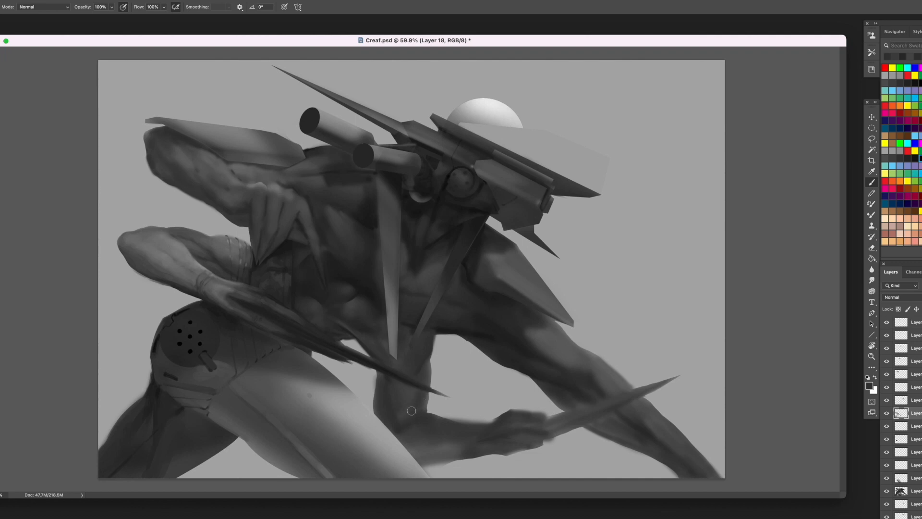
pyautogui.keyDown('alt'); pyautogui.click(416, 391); pyautogui.keyUp('alt')
pyautogui.keyDown('alt'); pyautogui.click(420, 362); pyautogui.keyUp('alt')
pyautogui.moveTo(425, 360)
pyautogui.mouseDown()
pyautogui.moveTo(409, 399)
pyautogui.moveTo(383, 375)
pyautogui.moveTo(398, 413)
pyautogui.moveTo(426, 417)
pyautogui.moveTo(397, 428)
pyautogui.moveTo(429, 392)
pyautogui.mouseUp()
# - Refine the limb behind the blade with a smaller brush, adding dark muscle shading down to its elbow
pyautogui.keyDown('alt'); pyautogui.click(405, 329); pyautogui.keyUp('alt')
pyautogui.press('[')
pyautogui.press('[')
pyautogui.press('[')
pyautogui.press('[')
pyautogui.keyDown('alt'); pyautogui.click(415, 393); pyautogui.keyUp('alt')
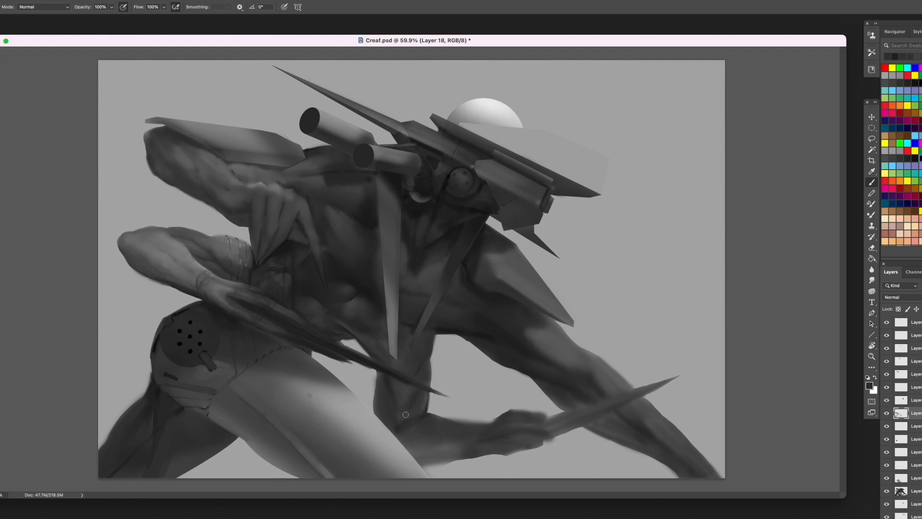
pyautogui.keyDown('alt'); pyautogui.click(398, 417); pyautogui.keyUp('alt')
pyautogui.keyDown('alt'); pyautogui.click(385, 393); pyautogui.keyUp('alt')
pyautogui.keyDown('alt'); pyautogui.click(387, 390); pyautogui.keyUp('alt')
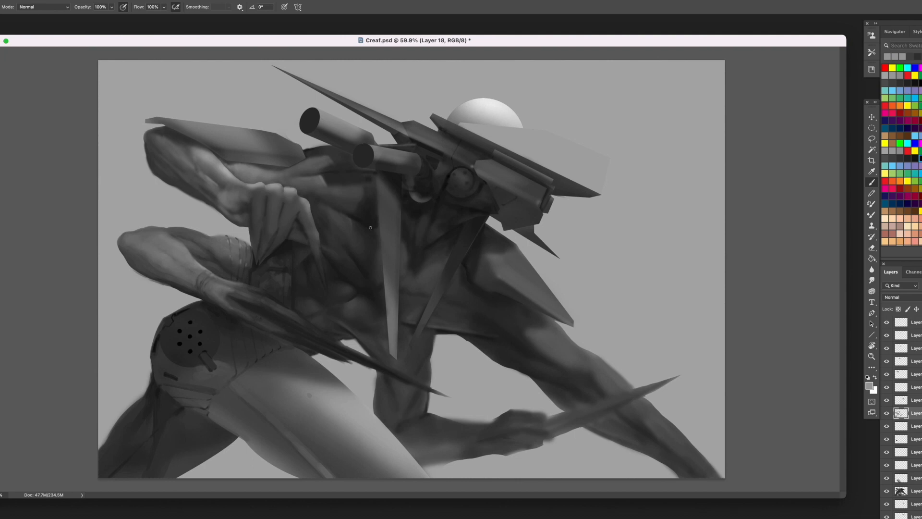
# - Paint lighter grey strokes down the upper hand's outermost finger to define its length against the chest
pyautogui.keyDown('alt'); pyautogui.click(322, 205); pyautogui.keyUp('alt')
pyautogui.keyDown('alt'); pyautogui.click(296, 216); pyautogui.keyUp('alt')
pyautogui.keyDown('alt'); pyautogui.click(297, 216); pyautogui.keyUp('alt')
pyautogui.moveTo(299, 215)
pyautogui.mouseDown()
pyautogui.moveTo(325, 289)
pyautogui.moveTo(317, 249)
pyautogui.mouseUp()
pyautogui.keyDown('alt'); pyautogui.click(318, 259); pyautogui.keyUp('alt')
pyautogui.keyDown('alt'); pyautogui.click(318, 246); pyautogui.keyUp('alt')
# - Lasso the pointed tip of the upper hand's outermost finger, darken it as a claw, and deselect
pyautogui.press('l')
pyautogui.press('b')
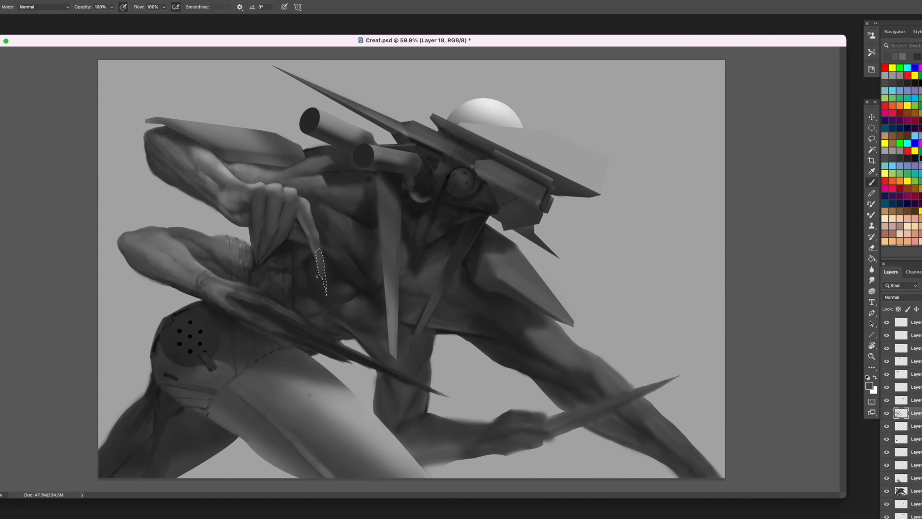
pyautogui.keyDown('alt'); pyautogui.click(319, 288); pyautogui.keyUp('alt')
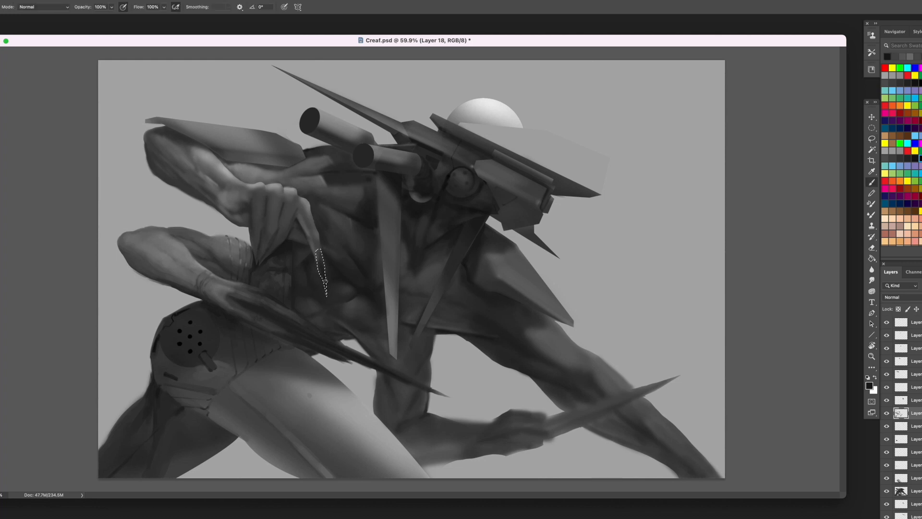
pyautogui.moveTo(320, 264); pyautogui.dragTo(325, 290)
pyautogui.hotkey('ctrl', 'd')
# - Sample greys from the upper hand and define its knuckles and middle fingers with short strokes
pyautogui.keyDown('alt'); pyautogui.click(288, 207); pyautogui.keyUp('alt')
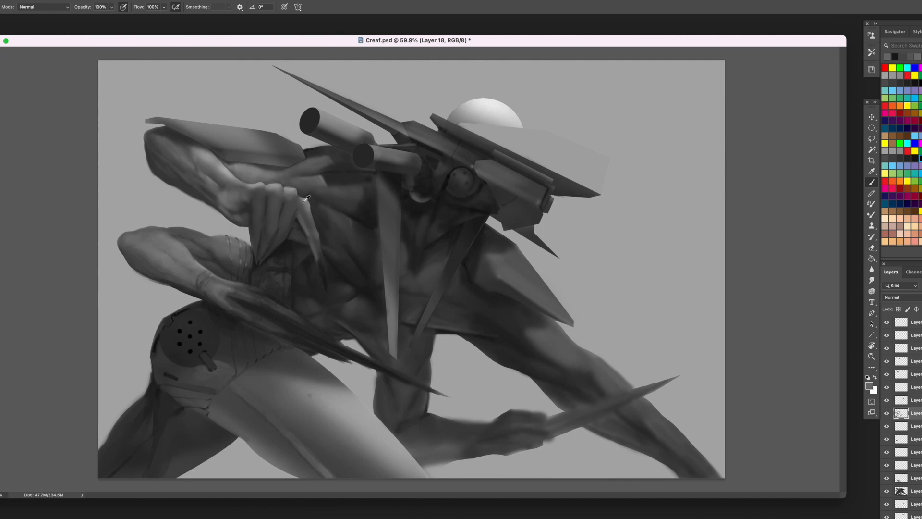
pyautogui.keyDown('alt'); pyautogui.click(293, 192); pyautogui.keyUp('alt')
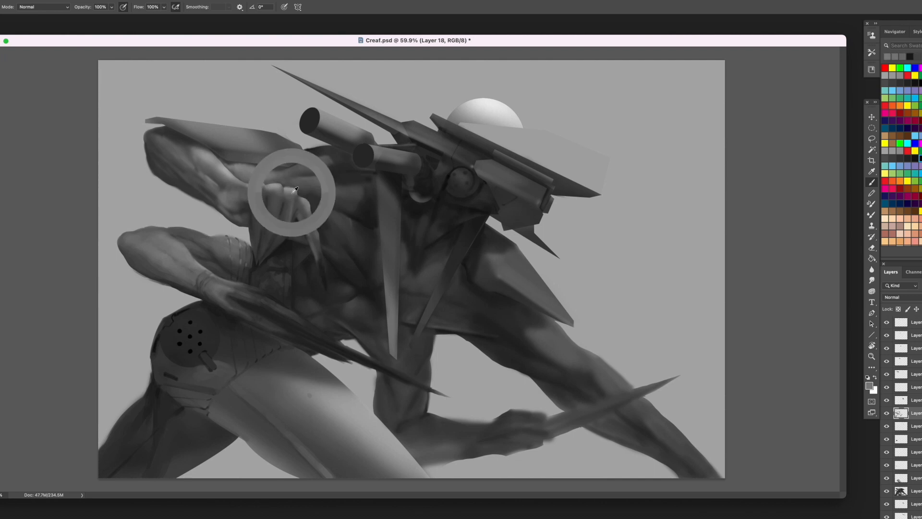
pyautogui.keyDown('alt'); pyautogui.click(279, 243); pyautogui.keyUp('alt')
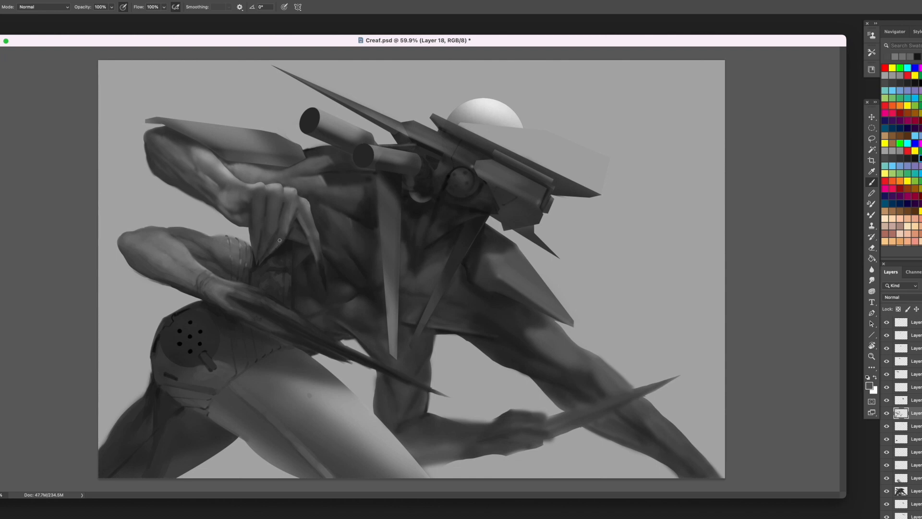
pyautogui.keyDown('alt'); pyautogui.click(263, 263); pyautogui.keyUp('alt')
# - Paint lighter grey strokes down the upper hand's middle fingers to model their joints and separate them
pyautogui.moveTo(274, 194)
pyautogui.mouseDown()
pyautogui.moveTo(267, 217)
pyautogui.moveTo(277, 205)
pyautogui.moveTo(277, 222)
pyautogui.mouseUp()
pyautogui.keyDown('alt'); pyautogui.click(269, 198); pyautogui.keyUp('alt')
pyautogui.keyDown('alt'); pyautogui.click(283, 190); pyautogui.keyUp('alt')
pyautogui.keyDown('alt'); pyautogui.click(283, 188); pyautogui.keyUp('alt')
pyautogui.keyDown('alt'); pyautogui.click(277, 221); pyautogui.keyUp('alt')
pyautogui.keyDown('alt'); pyautogui.click(279, 210); pyautogui.keyUp('alt')
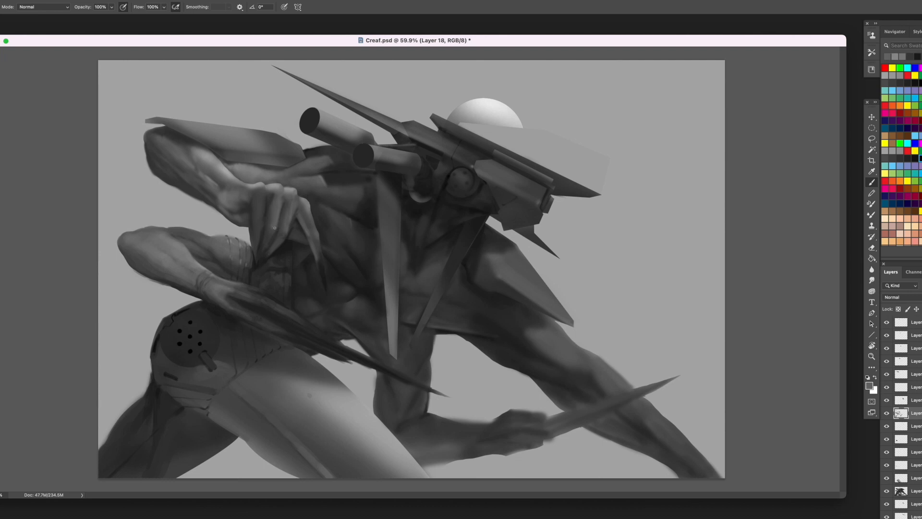
pyautogui.keyDown('alt'); pyautogui.click(277, 222); pyautogui.keyUp('alt')
pyautogui.keyDown('alt'); pyautogui.click(274, 221); pyautogui.keyUp('alt')
pyautogui.moveTo(276, 212); pyautogui.dragTo(274, 223)
pyautogui.keyDown('alt'); pyautogui.click(261, 198); pyautogui.keyUp('alt')
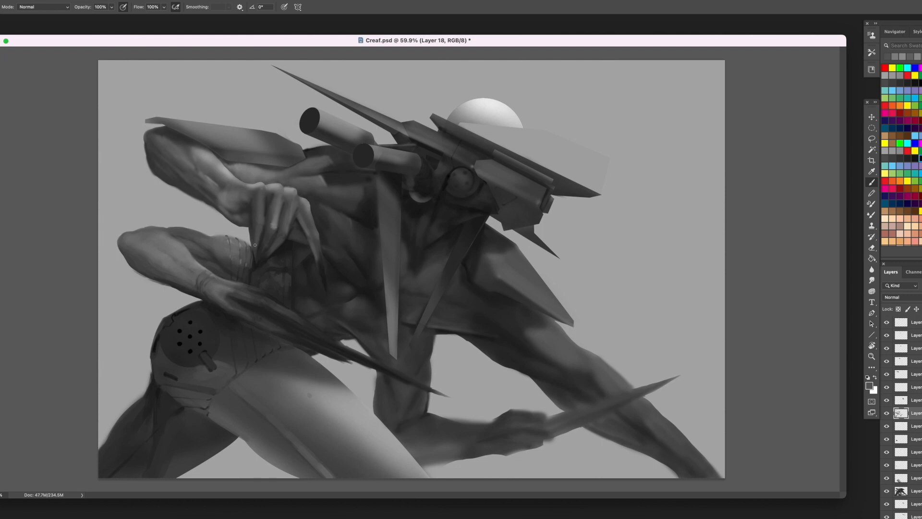
pyautogui.keyDown('alt'); pyautogui.click(255, 245); pyautogui.keyUp('alt')
# - Lasso the excess beside the upper hand's innermost finger, delete it from the body layer, deselect, and return to Layer 18
pyautogui.press('l')
pyautogui.moveTo(251, 228)
pyautogui.mouseDown()
pyautogui.moveTo(251, 243)
pyautogui.moveTo(245, 234)
pyautogui.mouseUp()
pyautogui.click(909, 491)
pyautogui.press('Delete')
pyautogui.press('super+d')
pyautogui.click(912, 415)
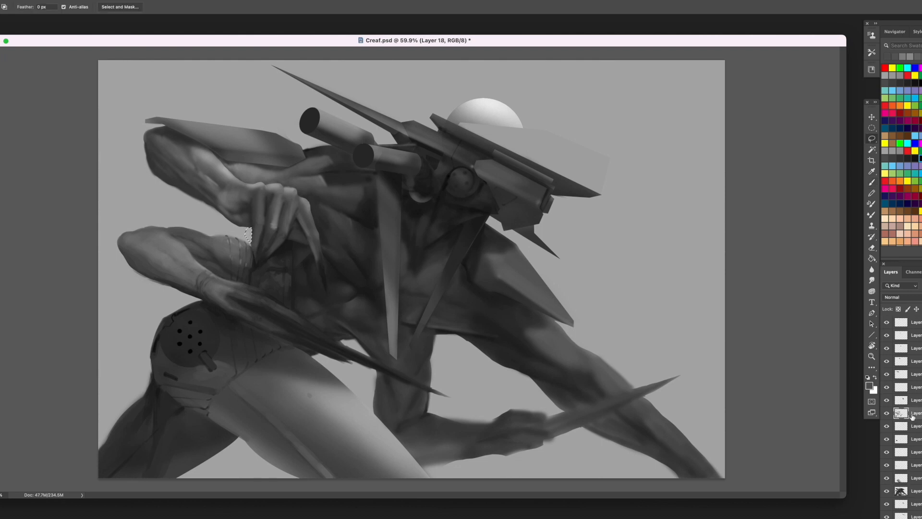
# - Lasso the narrow pointed tips of the upper hand's middle fingers and darken them as claws
pyautogui.press('b')
pyautogui.keyDown('alt'); pyautogui.click(283, 244); pyautogui.keyUp('alt')
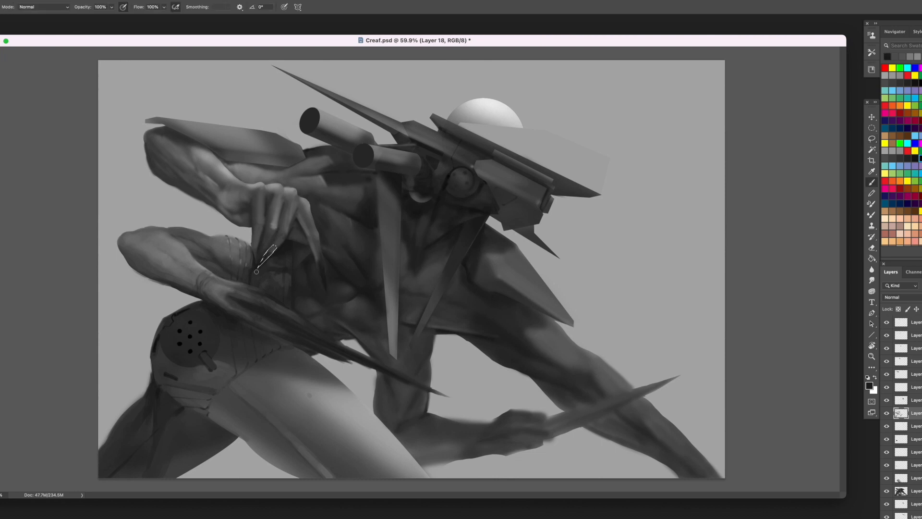
pyautogui.press('l')
pyautogui.moveTo(261, 247); pyautogui.dragTo(256, 267)
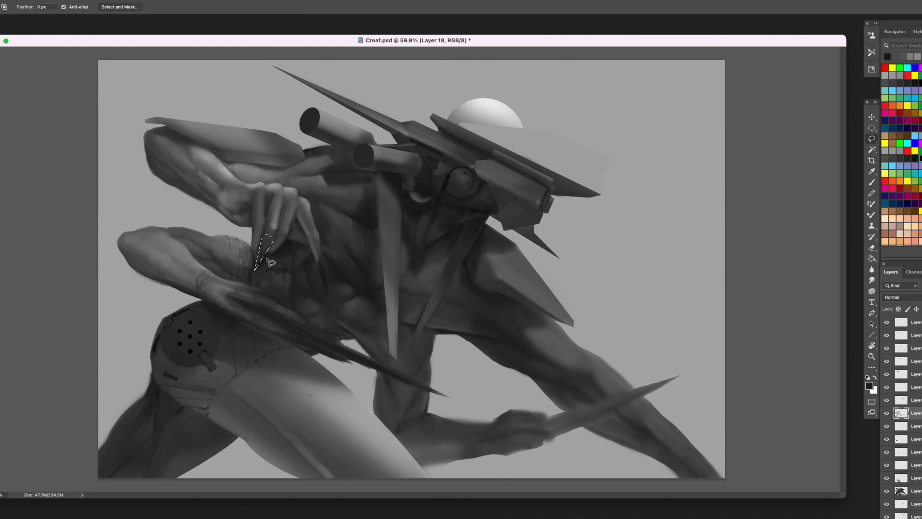
pyautogui.press('b')
# - Lasso the upper hand's innermost fingertip, darken it as a claw, and deselect
pyautogui.press('l')
pyautogui.moveTo(255, 255); pyautogui.dragTo(260, 234)
pyautogui.press('b')
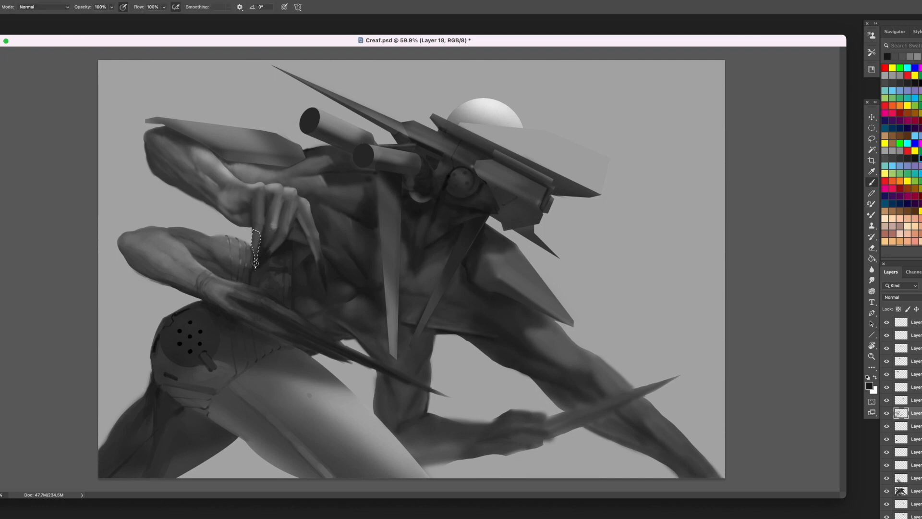
pyautogui.keyDown('alt'); pyautogui.click(268, 229); pyautogui.keyUp('alt')
pyautogui.keyDown('alt'); pyautogui.click(275, 251); pyautogui.keyUp('alt')
pyautogui.moveTo(257, 263); pyautogui.dragTo(255, 233)
pyautogui.hotkey('ctrl', 'd')
# - Blend grey strokes along the upper hand's fingers from the knuckles into the dark claws
pyautogui.keyDown('alt'); pyautogui.click(273, 232); pyautogui.keyUp('alt')
pyautogui.keyDown('alt'); pyautogui.click(276, 253); pyautogui.keyUp('alt')
pyautogui.keyDown('alt'); pyautogui.click(274, 246); pyautogui.keyUp('alt')
pyautogui.keyDown('alt'); pyautogui.click(274, 227); pyautogui.keyUp('alt')
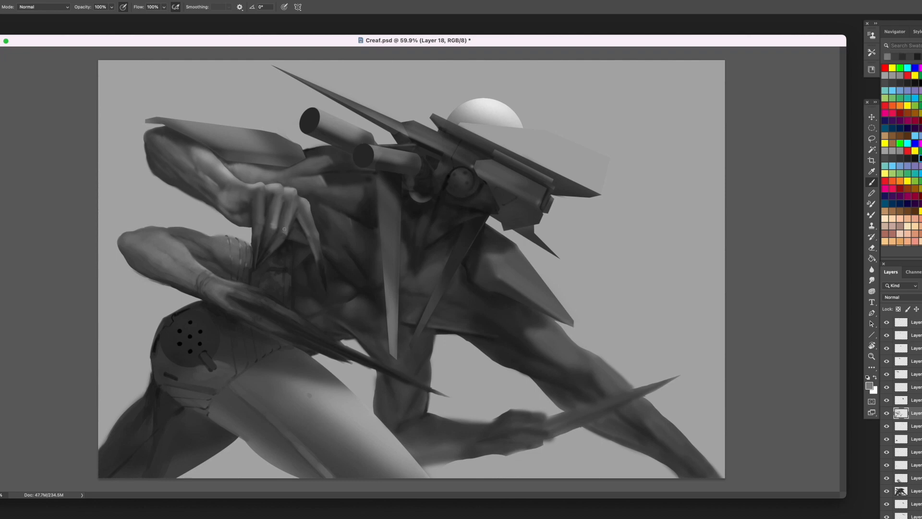
pyautogui.moveTo(261, 186)
pyautogui.mouseDown()
pyautogui.moveTo(261, 221)
pyautogui.moveTo(270, 191)
pyautogui.moveTo(271, 210)
pyautogui.moveTo(263, 200)
pyautogui.moveTo(257, 239)
pyautogui.mouseUp()
pyautogui.keyDown('alt'); pyautogui.click(267, 188); pyautogui.keyUp('alt')
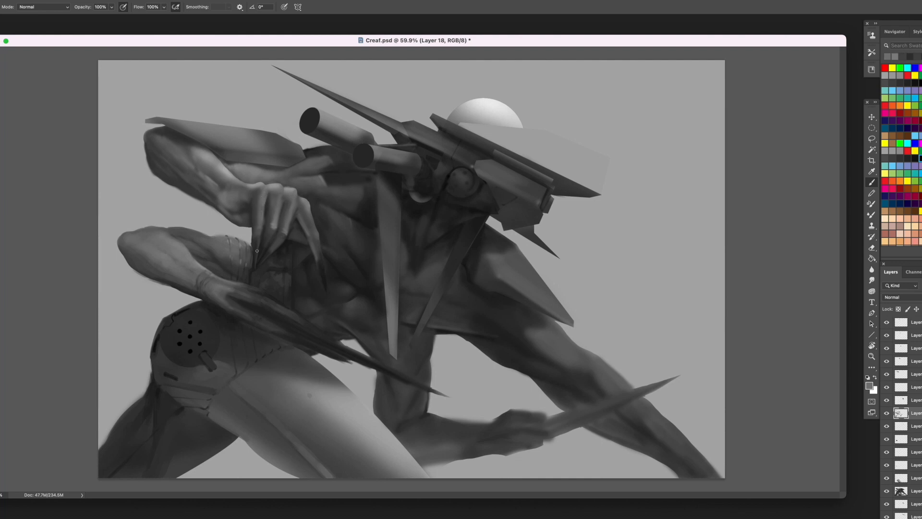
pyautogui.keyDown('alt'); pyautogui.click(257, 250); pyautogui.keyUp('alt')
pyautogui.keyDown('alt'); pyautogui.click(267, 254); pyautogui.keyUp('alt')
pyautogui.keyDown('alt'); pyautogui.click(297, 228); pyautogui.keyUp('alt')
pyautogui.keyDown('alt'); pyautogui.click(299, 234); pyautogui.keyUp('alt')
# - Lasso a pointed wedge on the chest beside the upper hand's outermost finger, darken it as a claw, and deselect
pyautogui.press('l')
pyautogui.moveTo(322, 249)
pyautogui.mouseDown()
pyautogui.moveTo(344, 257)
pyautogui.moveTo(321, 247)
pyautogui.mouseUp()
pyautogui.press('b')
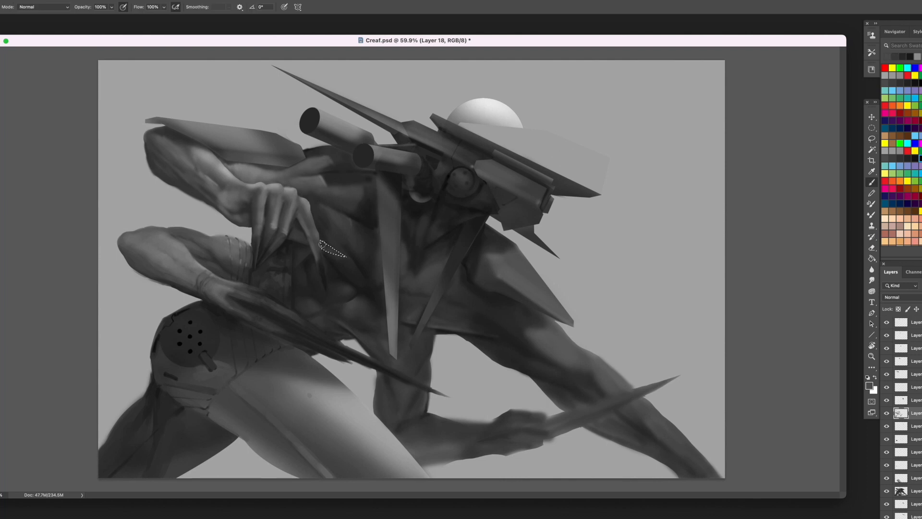
pyautogui.keyDown('alt'); pyautogui.click(289, 192); pyautogui.keyUp('alt')
pyautogui.keyDown('alt'); pyautogui.click(324, 233); pyautogui.keyUp('alt')
pyautogui.keyDown('alt'); pyautogui.click(328, 240); pyautogui.keyUp('alt')
pyautogui.press('super+d')
# - Shade the gap between the upper hand's outer fingers and blend the digit behind them into the chest
pyautogui.keyDown('alt'); pyautogui.click(291, 202); pyautogui.keyUp('alt')
pyautogui.keyDown('alt'); pyautogui.click(296, 223); pyautogui.keyUp('alt')
pyautogui.keyDown('alt'); pyautogui.click(287, 231); pyautogui.keyUp('alt')
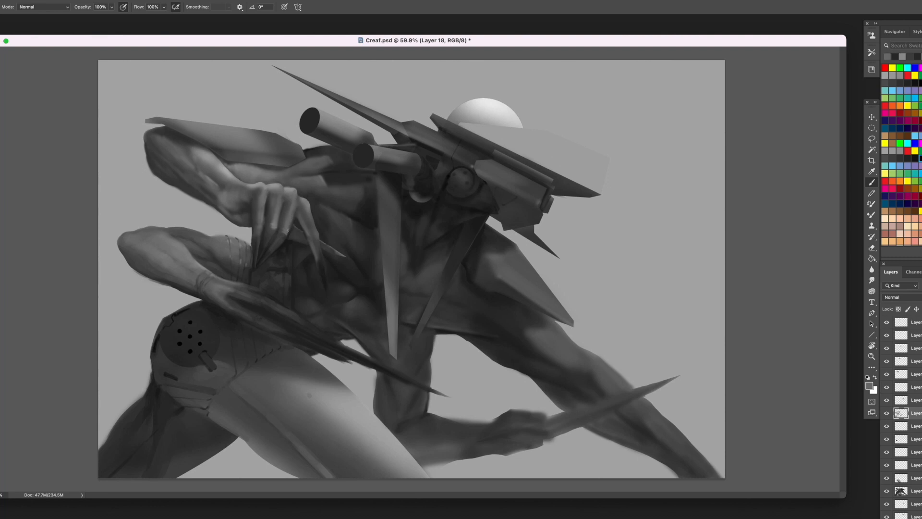
pyautogui.keyDown('alt'); pyautogui.click(299, 221); pyautogui.keyUp('alt')
pyautogui.keyDown('alt'); pyautogui.click(299, 232); pyautogui.keyUp('alt')
pyautogui.keyDown('alt'); pyautogui.click(305, 243); pyautogui.keyUp('alt')
pyautogui.keyDown('alt'); pyautogui.click(300, 233); pyautogui.keyUp('alt')
pyautogui.keyDown('alt'); pyautogui.click(403, 178); pyautogui.keyUp('alt')
pyautogui.keyDown('alt'); pyautogui.click(283, 209); pyautogui.keyUp('alt')
pyautogui.keyDown('alt'); pyautogui.click(290, 256); pyautogui.keyUp('alt')
# - Refine the lower hand with dark and grey strokes from its long fingers back to the wrist
pyautogui.keyDown('alt'); pyautogui.click(310, 291); pyautogui.keyUp('alt')
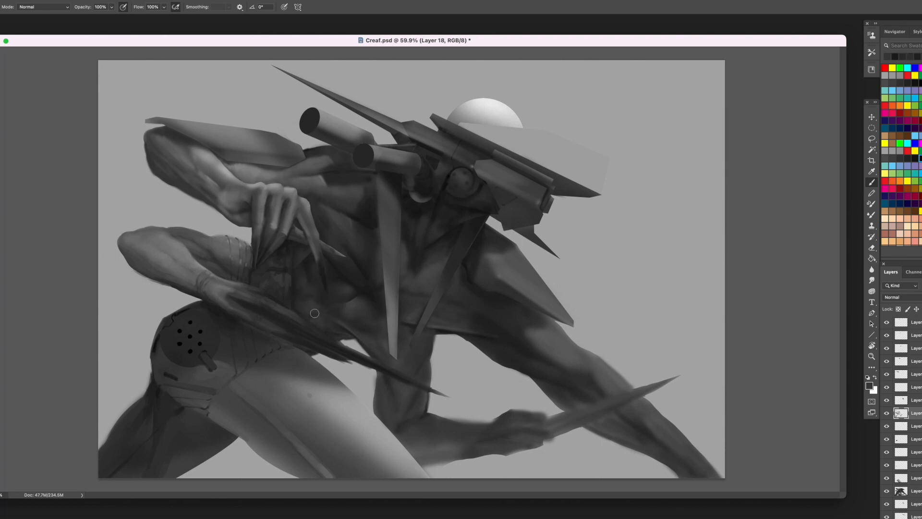
pyautogui.keyDown('alt'); pyautogui.click(347, 337); pyautogui.keyUp('alt')
pyautogui.keyDown('alt'); pyautogui.click(348, 339); pyautogui.keyUp('alt')
pyautogui.keyDown('alt'); pyautogui.click(246, 294); pyautogui.keyUp('alt')
pyautogui.keyDown('alt'); pyautogui.click(233, 291); pyautogui.keyUp('alt')
pyautogui.keyDown('alt'); pyautogui.click(233, 294); pyautogui.keyUp('alt')
pyautogui.keyDown('alt'); pyautogui.click(218, 296); pyautogui.keyUp('alt')
pyautogui.keyDown('alt'); pyautogui.click(222, 299); pyautogui.keyUp('alt')
pyautogui.keyDown('alt'); pyautogui.click(222, 309); pyautogui.keyUp('alt')
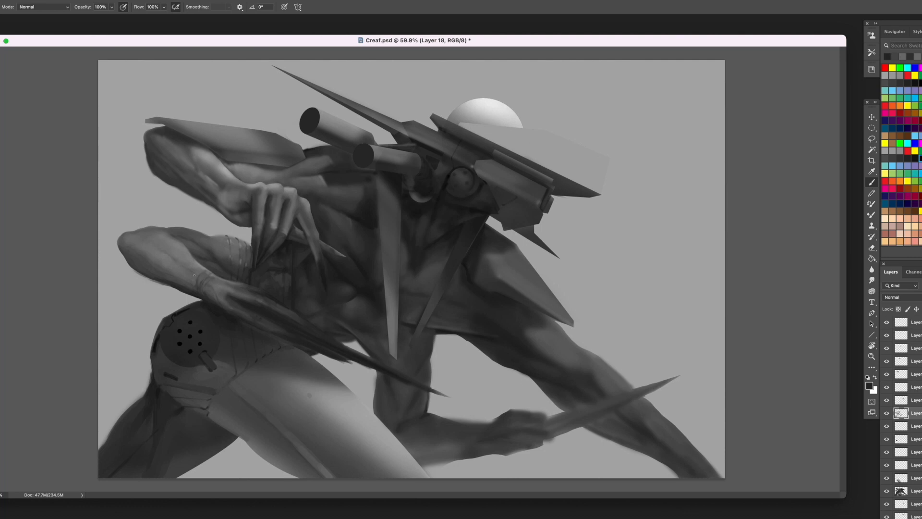
# - Add soft grey muscle and tendon strokes along the lower forearm up to the elbow
pyautogui.keyDown('alt'); pyautogui.click(166, 240); pyautogui.keyUp('alt')
pyautogui.keyDown('alt'); pyautogui.click(196, 253); pyautogui.keyUp('alt')
pyautogui.keyDown('alt'); pyautogui.click(168, 245); pyautogui.keyUp('alt')
pyautogui.keyDown('alt'); pyautogui.click(171, 244); pyautogui.keyUp('alt')
pyautogui.keyDown('alt'); pyautogui.click(127, 250); pyautogui.keyUp('alt')
# - Touch up the upper hand's outermost finger and wrist and the lower wrist with sampled greys
pyautogui.keyDown('alt'); pyautogui.click(306, 219); pyautogui.keyUp('alt')
pyautogui.keyDown('alt'); pyautogui.click(318, 236); pyautogui.keyUp('alt')
pyautogui.keyDown('alt'); pyautogui.click(297, 222); pyautogui.keyUp('alt')
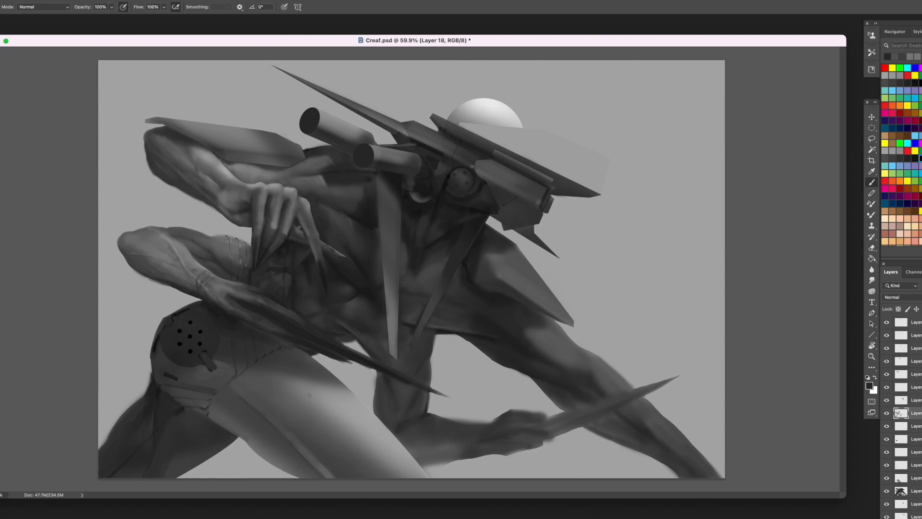
pyautogui.keyDown('alt'); pyautogui.click(236, 198); pyautogui.keyUp('alt')
pyautogui.keyDown('alt'); pyautogui.click(219, 198); pyautogui.keyUp('alt')
pyautogui.keyDown('alt'); pyautogui.click(232, 273); pyautogui.keyUp('alt')
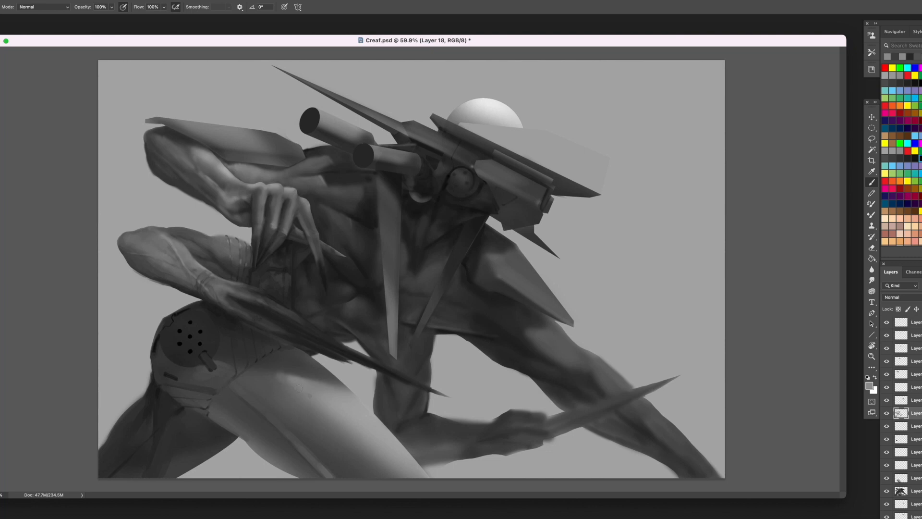
# - Brighten the front thigh with lighter grey strokes near its top and along its length
pyautogui.keyDown('alt'); pyautogui.click(272, 377); pyautogui.keyUp('alt')
pyautogui.keyDown('alt'); pyautogui.click(275, 377); pyautogui.keyUp('alt')
pyautogui.moveTo(293, 379); pyautogui.dragTo(273, 375)
pyautogui.keyDown('alt'); pyautogui.click(341, 430); pyautogui.keyUp('alt')
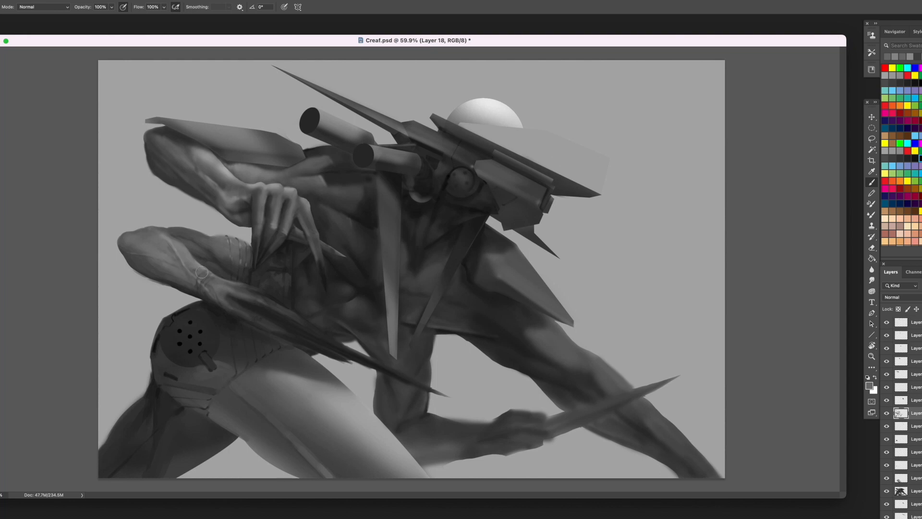
# - Darken the chest beside the long hanging blade and shade the limb behind it through the elbow into the forearm
pyautogui.keyDown('alt'); pyautogui.click(377, 183); pyautogui.keyUp('alt')
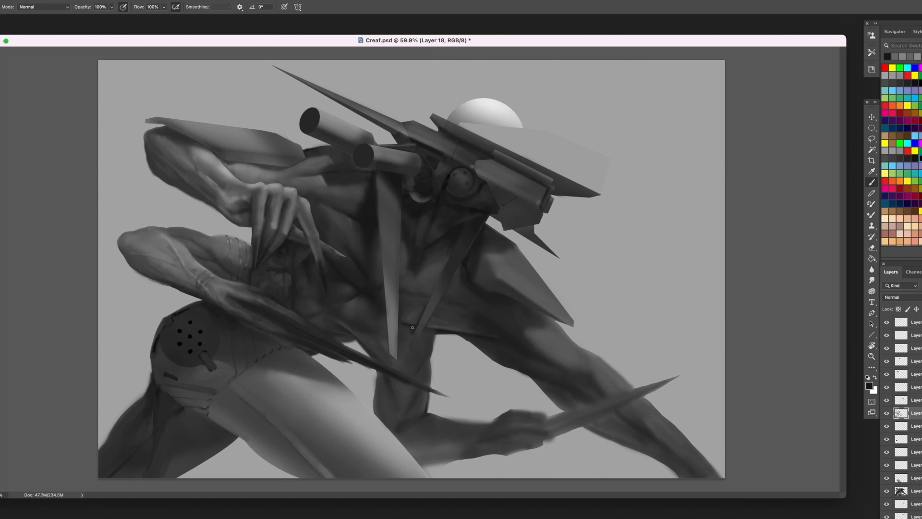
pyautogui.keyDown('alt'); pyautogui.click(436, 335); pyautogui.keyUp('alt')
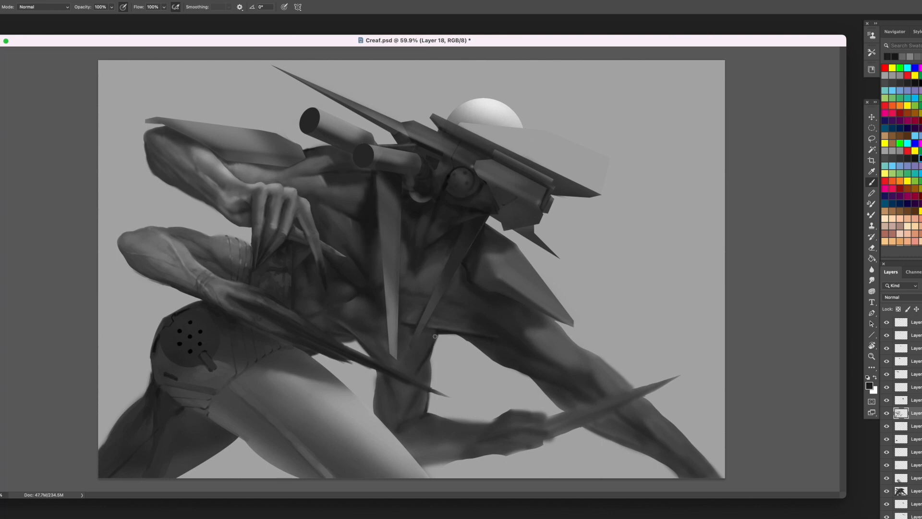
pyautogui.keyDown('alt'); pyautogui.click(417, 367); pyautogui.keyUp('alt')
pyautogui.keyDown('alt'); pyautogui.click(363, 352); pyautogui.keyUp('alt')
pyautogui.moveTo(358, 332); pyautogui.dragTo(385, 358)
pyautogui.keyDown('alt'); pyautogui.click(373, 342); pyautogui.keyUp('alt')
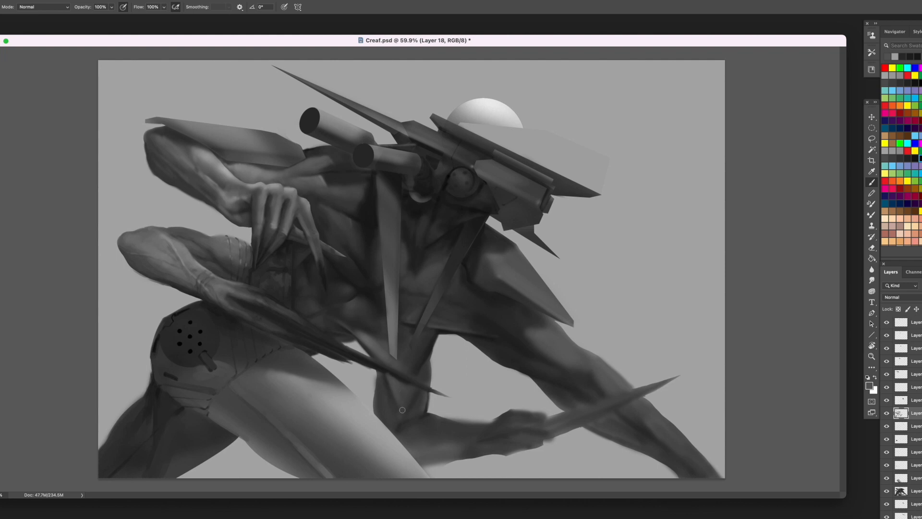
pyautogui.moveTo(386, 380)
pyautogui.mouseDown()
pyautogui.moveTo(392, 415)
pyautogui.moveTo(381, 373)
pyautogui.moveTo(377, 412)
pyautogui.moveTo(399, 433)
pyautogui.mouseUp()
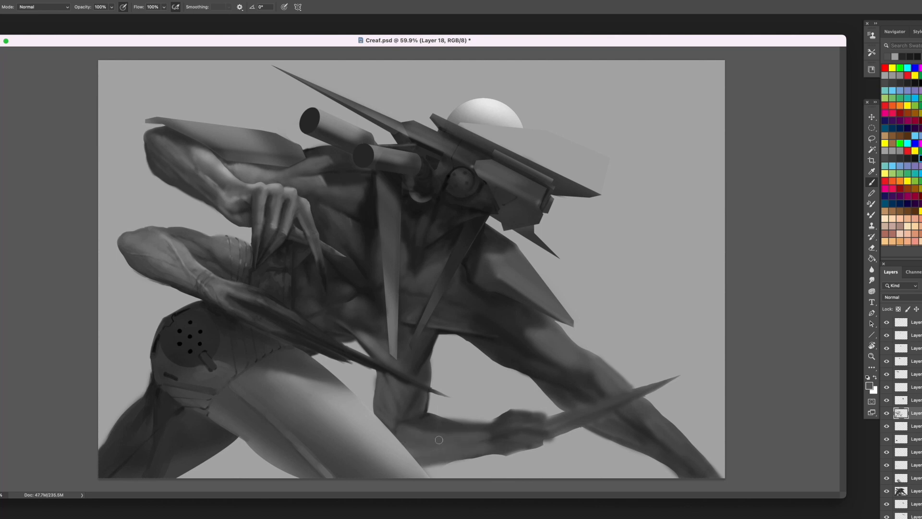
pyautogui.moveTo(450, 433); pyautogui.dragTo(432, 428)
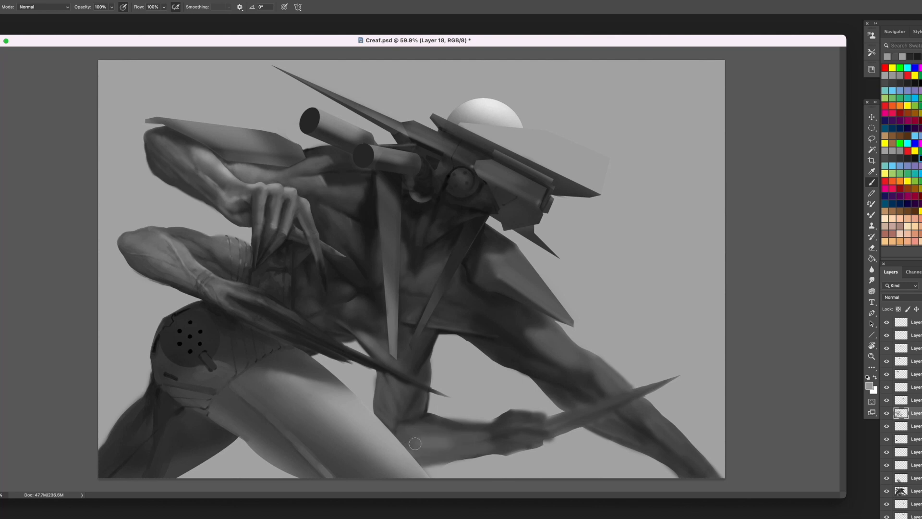
# - Lasso the area under the blade-holding forearm, trim its soft lower edge on Layer 13, and deselect
pyautogui.press('l')
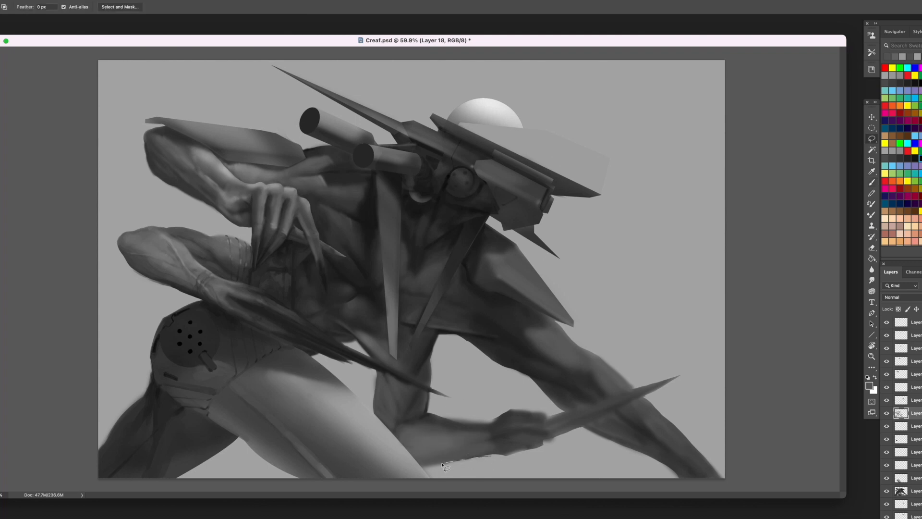
pyautogui.moveTo(442, 464)
pyautogui.mouseDown()
pyautogui.moveTo(446, 488)
pyautogui.moveTo(517, 465)
pyautogui.mouseUp()
pyautogui.keyDown('super'); pyautogui.click(412, 424); pyautogui.keyUp('super')
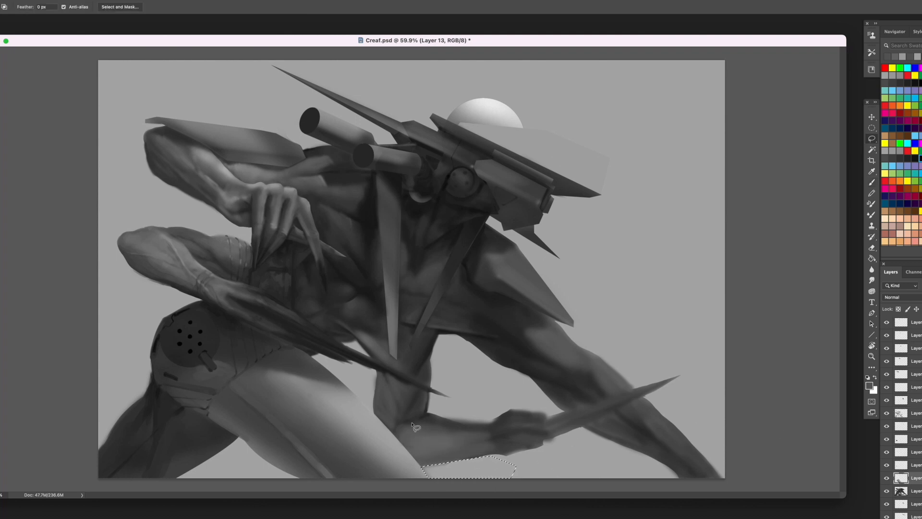
pyautogui.press('super+d')
# - On Layer 5, lasso and delete stray paint around the blade-holding hand and the outstretched limb, then return to Layer 18
pyautogui.keyDown('super'); pyautogui.click(504, 393); pyautogui.keyUp('super')
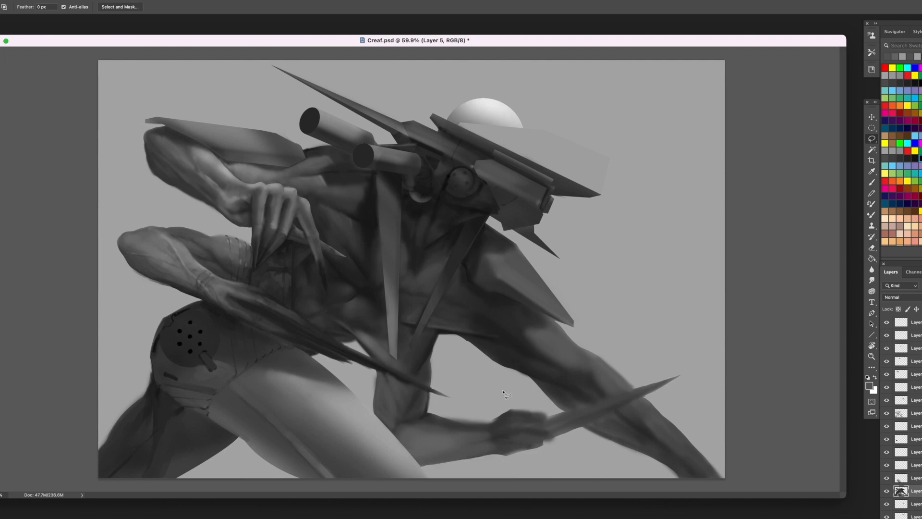
pyautogui.press('Delete')
pyautogui.moveTo(575, 433)
pyautogui.mouseDown()
pyautogui.moveTo(547, 441)
pyautogui.moveTo(561, 455)
pyautogui.mouseUp()
pyautogui.press('Delete')
pyautogui.moveTo(555, 416); pyautogui.dragTo(532, 412)
pyautogui.press('Delete')
pyautogui.press('super+d')
pyautogui.moveTo(604, 361)
pyautogui.mouseDown()
pyautogui.moveTo(641, 372)
pyautogui.moveTo(635, 385)
pyautogui.mouseUp()
pyautogui.press('Delete')
pyautogui.press('super+d')
pyautogui.keyDown('super'); pyautogui.click(395, 250); pyautogui.keyUp('super')
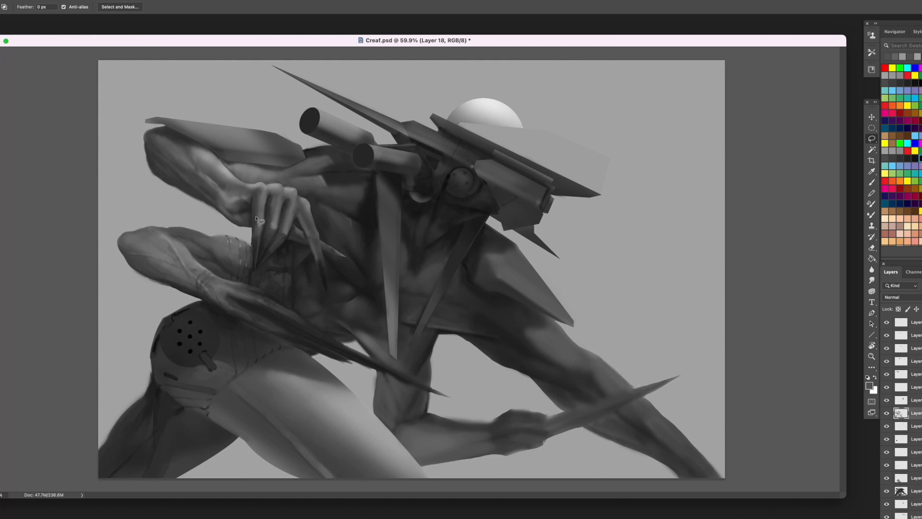
# - Paint small lighter grey strokes on the lower torso between the two hanging blades using a smaller brush
pyautogui.press('b')
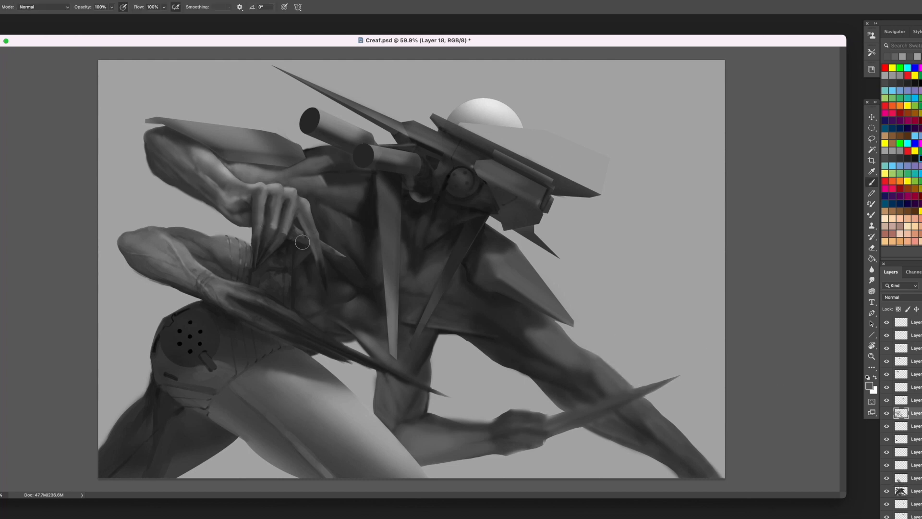
pyautogui.keyDown('alt'); pyautogui.click(377, 149); pyautogui.keyUp('alt')
pyautogui.press('[')
pyautogui.press('[')
pyautogui.press('[')
pyautogui.press('[')
pyautogui.keyDown('alt'); pyautogui.click(406, 296); pyautogui.keyUp('alt')
pyautogui.moveTo(406, 294)
pyautogui.mouseDown()
pyautogui.moveTo(417, 297)
pyautogui.moveTo(404, 316)
pyautogui.mouseUp()
pyautogui.press(']')
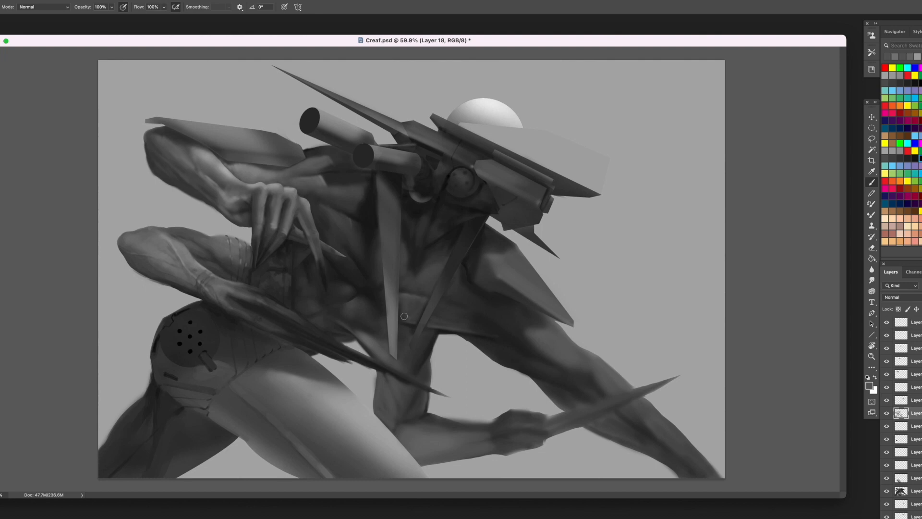
# - Extend the lighter grey shading across the lower torso beyond the slanted blade with a larger brush
pyautogui.moveTo(441, 313); pyautogui.dragTo(464, 316)
pyautogui.keyDown('alt'); pyautogui.click(444, 312); pyautogui.keyUp('alt')
pyautogui.press(']')
pyautogui.press(']')
pyautogui.keyDown('alt'); pyautogui.click(470, 325); pyautogui.keyUp('alt')
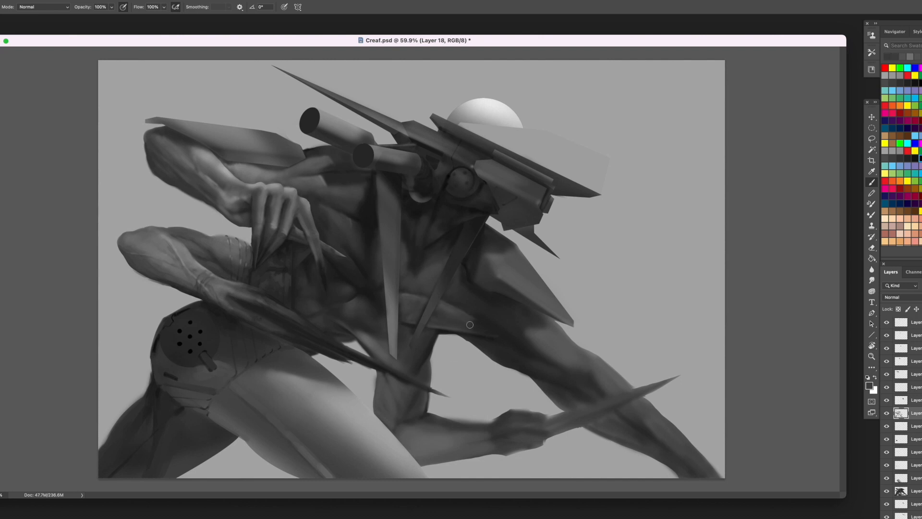
# - Paint narrow grey muscle strokes on the neck below the mechanical head with a smaller brush
pyautogui.keyDown('alt'); pyautogui.click(427, 275); pyautogui.keyUp('alt')
pyautogui.keyDown('alt'); pyautogui.click(486, 164); pyautogui.keyUp('alt')
pyautogui.press('[')
pyautogui.keyDown('alt'); pyautogui.click(423, 199); pyautogui.keyUp('alt')
pyautogui.keyDown('alt'); pyautogui.click(427, 222); pyautogui.keyUp('alt')
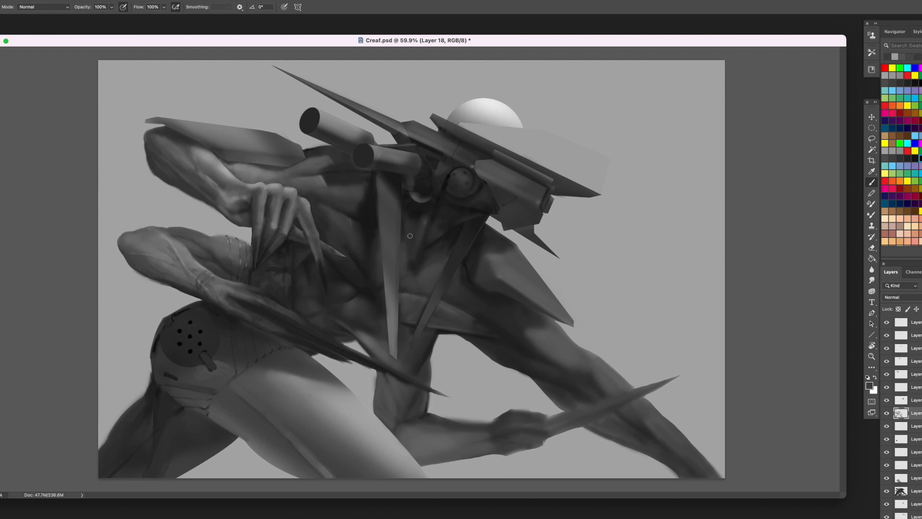
# - Model the upper chest between the two hanging blades with soft grey strokes
pyautogui.keyDown('alt'); pyautogui.click(406, 227); pyautogui.keyUp('alt')
pyautogui.keyDown('alt'); pyautogui.click(422, 264); pyautogui.keyUp('alt')
pyautogui.moveTo(417, 257); pyautogui.dragTo(414, 271)
pyautogui.keyDown('alt'); pyautogui.click(419, 265); pyautogui.keyUp('alt')
pyautogui.keyDown('alt'); pyautogui.click(446, 259); pyautogui.keyUp('alt')
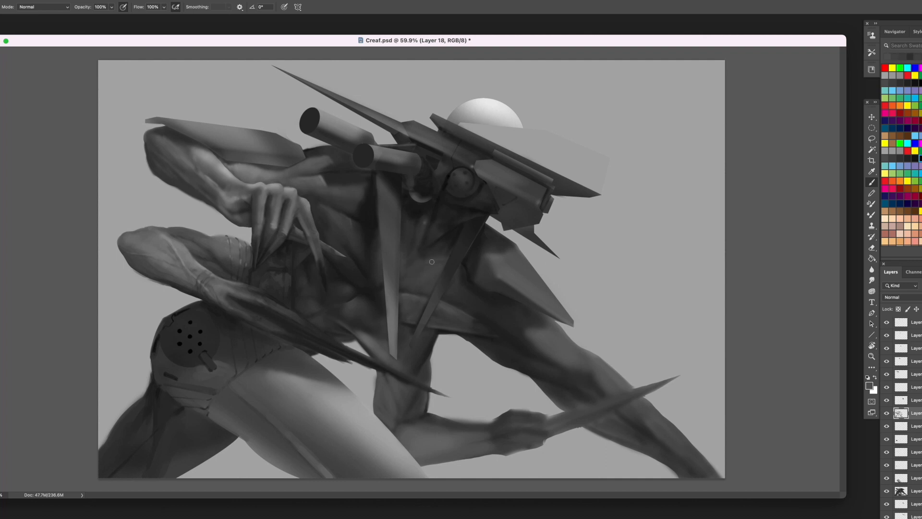
pyautogui.keyDown('alt'); pyautogui.click(434, 266); pyautogui.keyUp('alt')
pyautogui.keyDown('alt'); pyautogui.click(397, 278); pyautogui.keyUp('alt')
# - Shade the chest between the slanted blade and the shoulder plate with dark grey strokes
pyautogui.keyDown('alt'); pyautogui.click(466, 260); pyautogui.keyUp('alt')
pyautogui.keyDown('alt'); pyautogui.click(465, 268); pyautogui.keyUp('alt')
pyautogui.keyDown('alt'); pyautogui.click(460, 269); pyautogui.keyUp('alt')
pyautogui.keyDown('alt'); pyautogui.click(460, 269); pyautogui.keyUp('alt')
# - Soften the shadow on the outstretched limb below the shoulder plate with sampled greys
pyautogui.keyDown('alt'); pyautogui.click(526, 330); pyautogui.keyUp('alt')
pyautogui.keyDown('alt'); pyautogui.click(526, 331); pyautogui.keyUp('alt')
pyautogui.keyDown('alt'); pyautogui.click(540, 334); pyautogui.keyUp('alt')
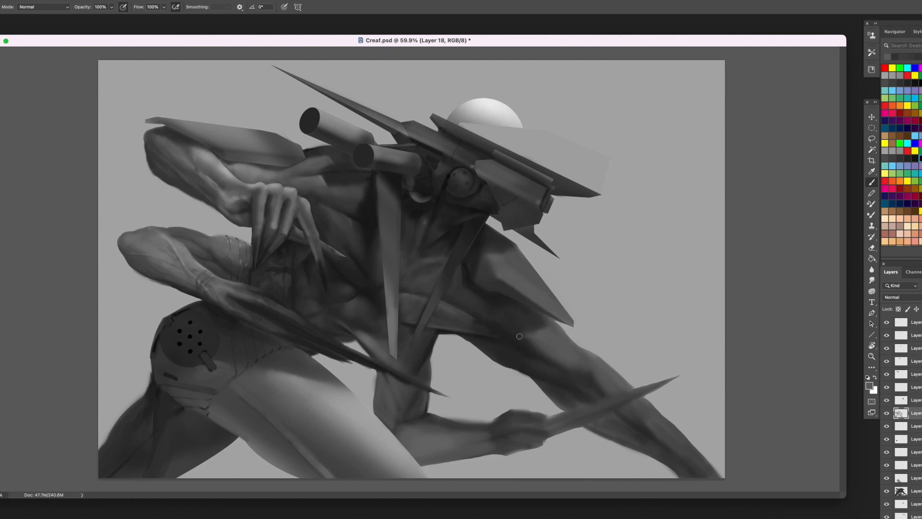
pyautogui.keyDown('alt'); pyautogui.click(528, 334); pyautogui.keyUp('alt')
pyautogui.keyDown('alt'); pyautogui.click(532, 342); pyautogui.keyUp('alt')
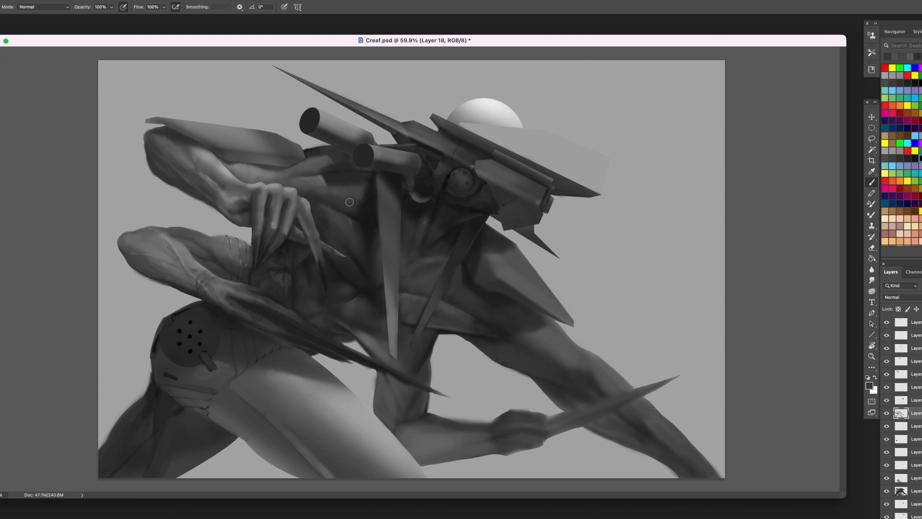
# - Shade the chest between the upper hand and the long hanging blade with sampled greys
pyautogui.keyDown('alt'); pyautogui.click(482, 136); pyautogui.keyUp('alt')
pyautogui.keyDown('alt'); pyautogui.click(404, 254); pyautogui.keyUp('alt')
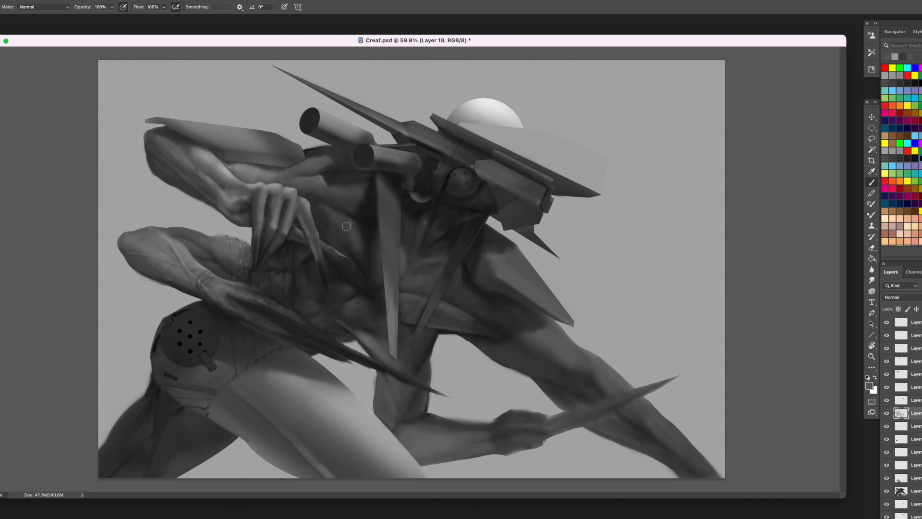
pyautogui.keyDown('alt'); pyautogui.click(353, 251); pyautogui.keyUp('alt')
pyautogui.keyDown('alt'); pyautogui.click(308, 190); pyautogui.keyUp('alt')
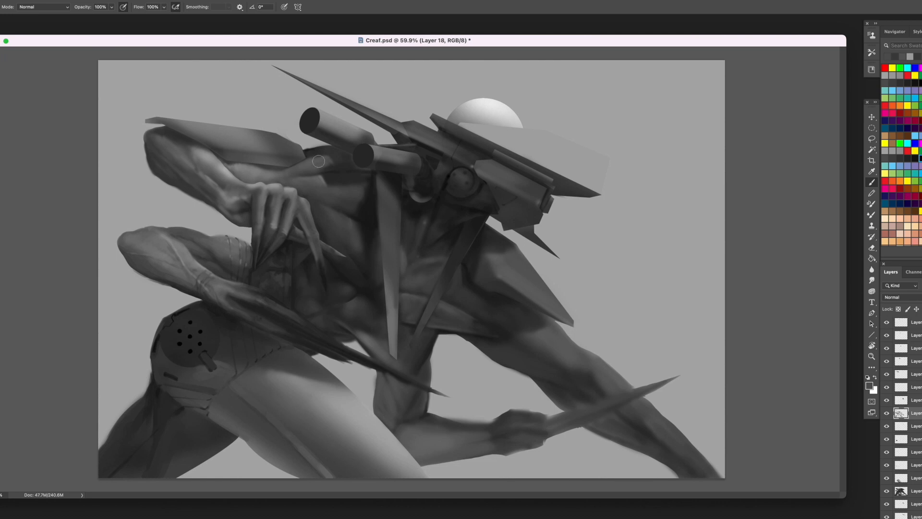
# - Model the facets of the pointed shoulder plate below the head with sampled mid-grey strokes
pyautogui.keyDown('alt'); pyautogui.click(486, 136); pyautogui.keyUp('alt')
pyautogui.press('[')
pyautogui.press('[')
pyautogui.press('[')
pyautogui.press('[')
pyautogui.moveTo(494, 259)
pyautogui.mouseDown()
pyautogui.moveTo(547, 304)
pyautogui.moveTo(505, 260)
pyautogui.moveTo(521, 264)
pyautogui.moveTo(544, 296)
pyautogui.moveTo(508, 276)
pyautogui.moveTo(496, 281)
pyautogui.moveTo(535, 303)
pyautogui.mouseUp()
pyautogui.keyDown('alt'); pyautogui.click(498, 269); pyautogui.keyUp('alt')
pyautogui.press(']')
pyautogui.press(']')
pyautogui.press(']')
pyautogui.keyDown('alt'); pyautogui.click(507, 277); pyautogui.keyUp('alt')
pyautogui.keyDown('alt'); pyautogui.click(498, 287); pyautogui.keyUp('alt')
pyautogui.press('[')
pyautogui.press('[')
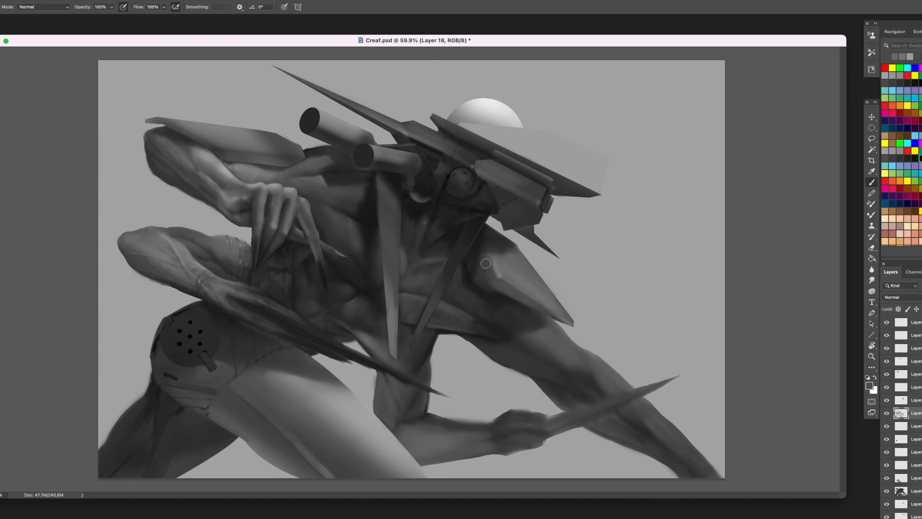
# - Blend the inner edge of the pointed shoulder plate beside the chest with soft grey strokes
pyautogui.keyDown('alt'); pyautogui.click(497, 260); pyautogui.keyUp('alt')
pyautogui.press(']')
pyautogui.press(']')
pyautogui.moveTo(495, 260)
pyautogui.mouseDown()
pyautogui.moveTo(485, 267)
pyautogui.moveTo(492, 295)
pyautogui.mouseUp()
pyautogui.keyDown('alt'); pyautogui.click(498, 297); pyautogui.keyUp('alt')
pyautogui.press('[')
pyautogui.press('[')
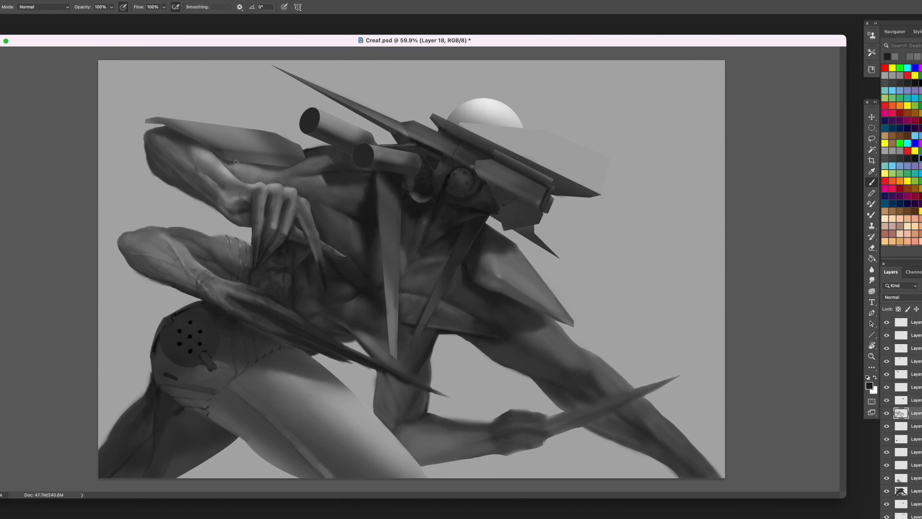
# - Shade the armour plate over the raised upper arm with sampled grey on a new layer
pyautogui.keyDown('alt'); pyautogui.click(204, 136); pyautogui.keyUp('alt')
pyautogui.click(918, 375)
pyautogui.hotkey('ctrl', 'shift', 'alt', 'n')
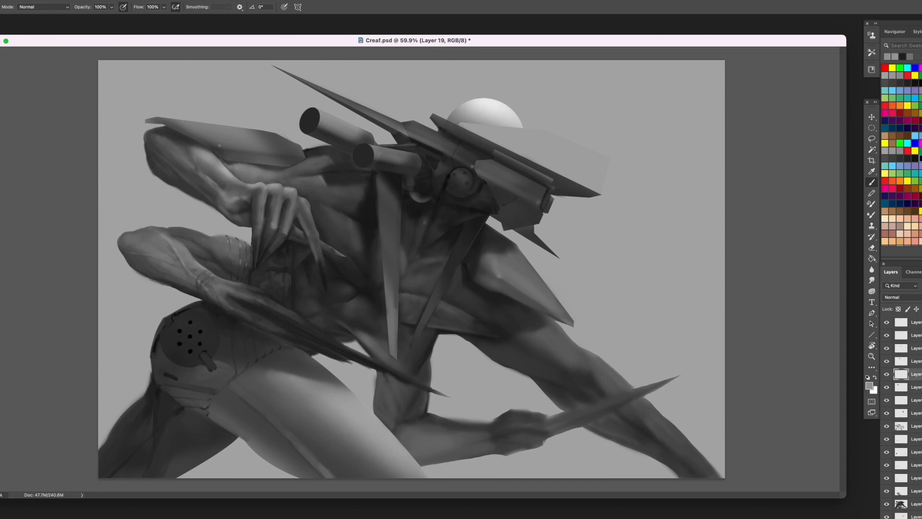
pyautogui.moveTo(195, 130); pyautogui.dragTo(254, 149)
pyautogui.keyDown('alt'); pyautogui.click(232, 148); pyautogui.keyUp('alt')
# - Lighten the Background layer's grey with Levels by raising the output black level
pyautogui.scroll(-4, 911, 432)
pyautogui.click(914, 514)
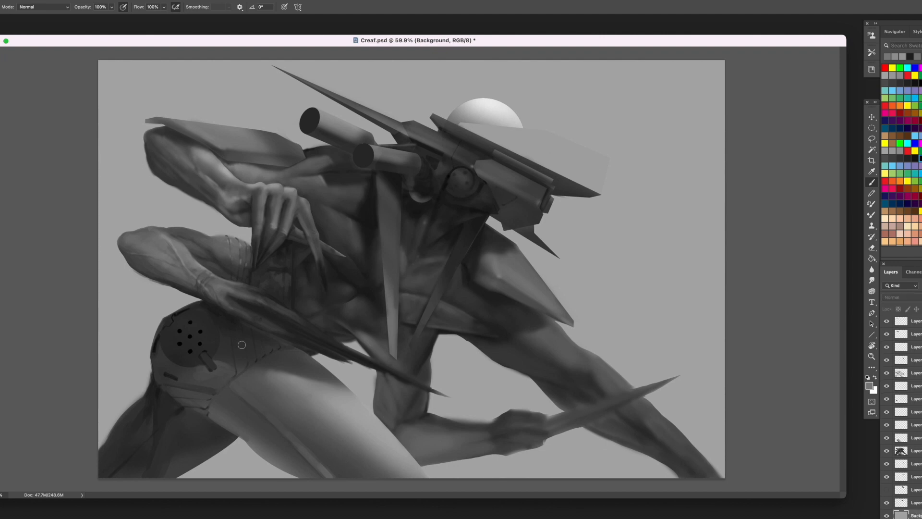
pyautogui.press('super+l')
pyautogui.moveTo(0, 313); pyautogui.dragTo(15, 314)
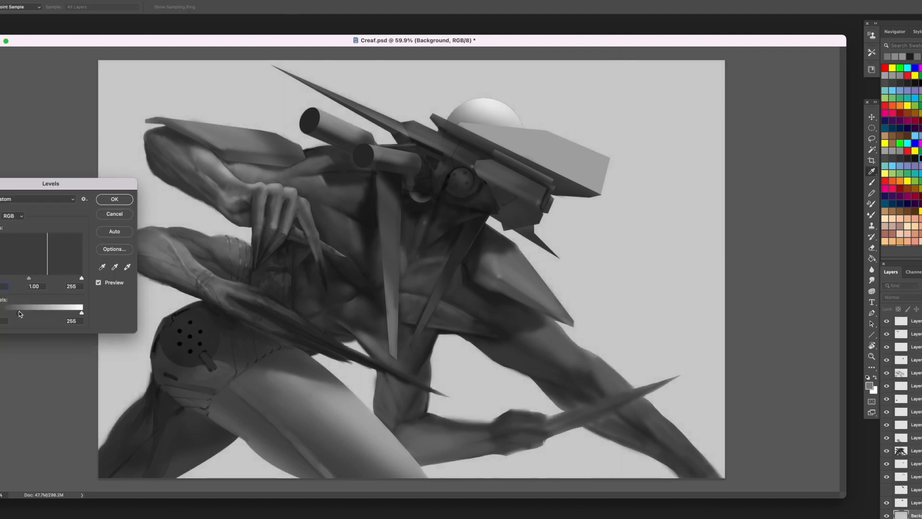
pyautogui.press('Return')
pyautogui.press('b')
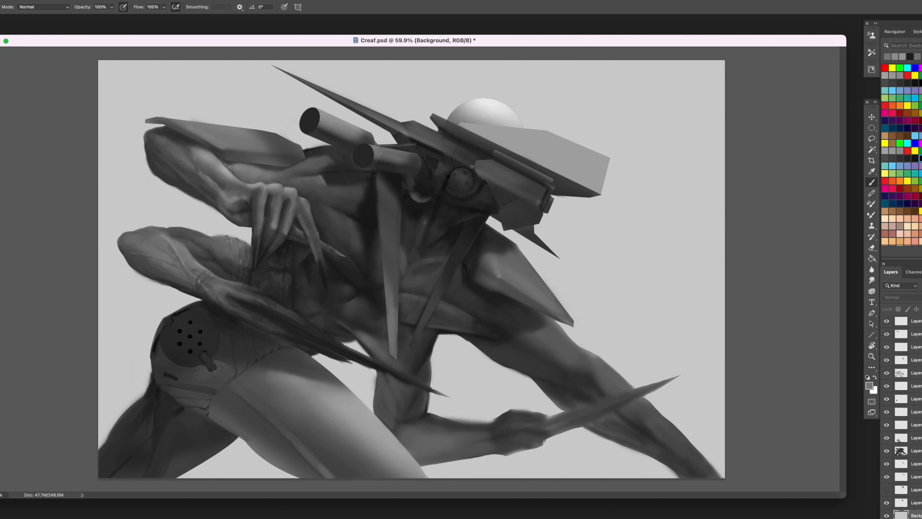
# - Select the long hanging blade with the Polygonal Lasso and brighten it with light grey on a new layer above Layer 19
pyautogui.scroll(3, 908, 418)
pyautogui.click(908, 361)
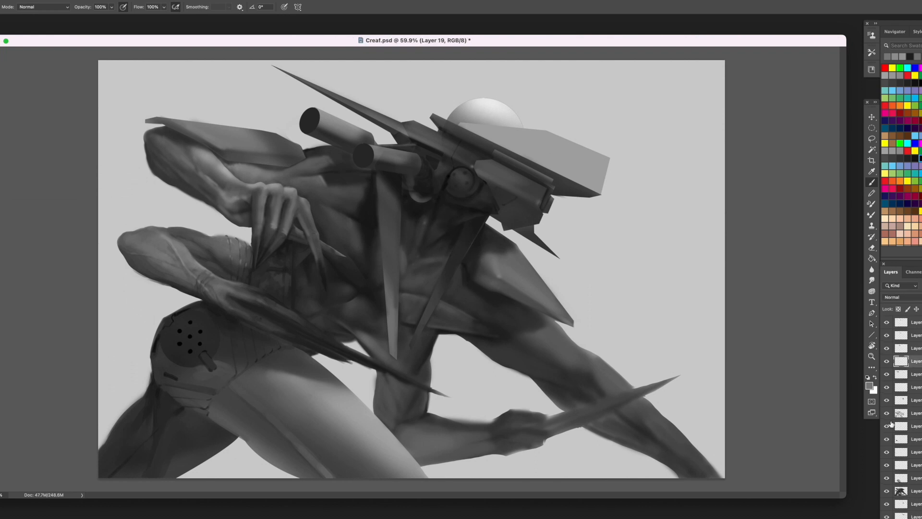
pyautogui.press('super+shift+alt+n')
pyautogui.hotkey('shift', 'l')
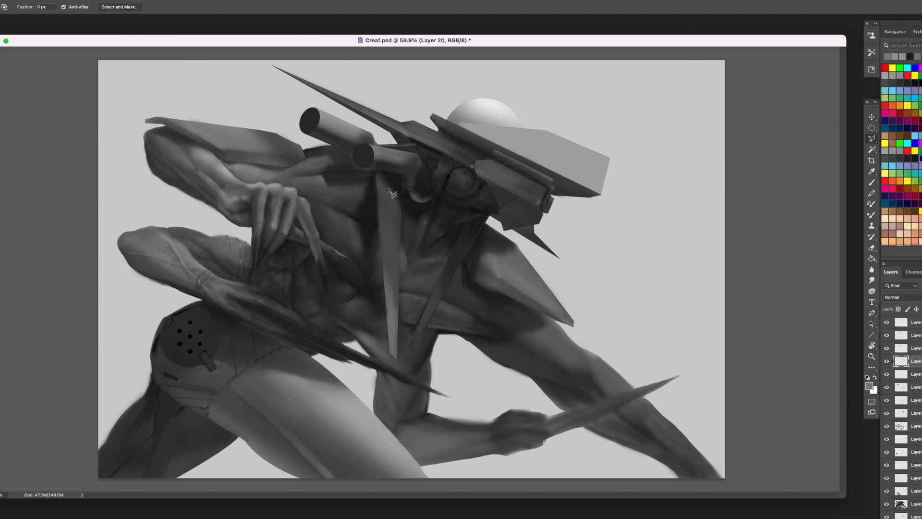
pyautogui.click(400, 213)
pyautogui.click(375, 176)
pyautogui.click(397, 359)
pyautogui.click(400, 213)
pyautogui.press('b')
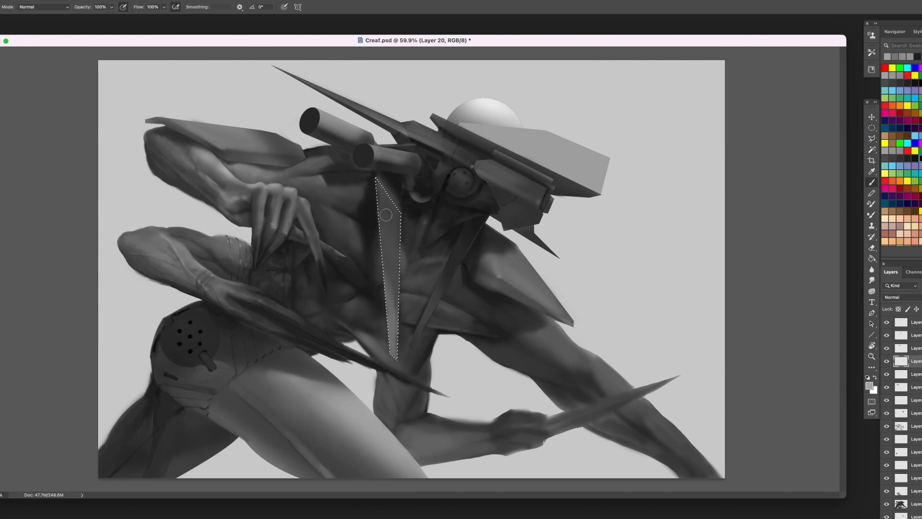
pyautogui.moveTo(388, 262)
pyautogui.mouseDown()
pyautogui.moveTo(373, 230)
pyautogui.moveTo(402, 269)
pyautogui.moveTo(368, 189)
pyautogui.moveTo(407, 369)
pyautogui.mouseUp()
pyautogui.hotkey('ctrl', 'd')
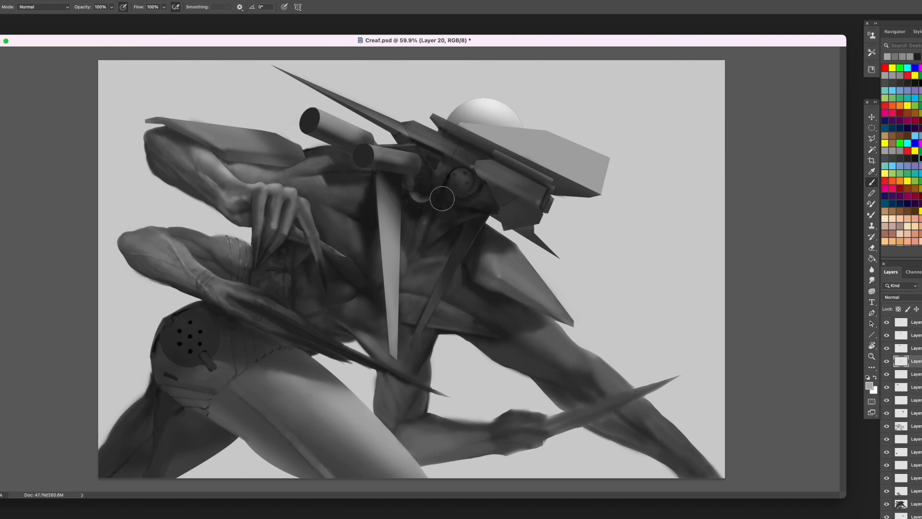
# - Select the slanted chest blade with straight edges and brighten its lower part with light grey
pyautogui.press('l')
pyautogui.click(452, 250)
pyautogui.click(407, 347)
pyautogui.click(410, 352)
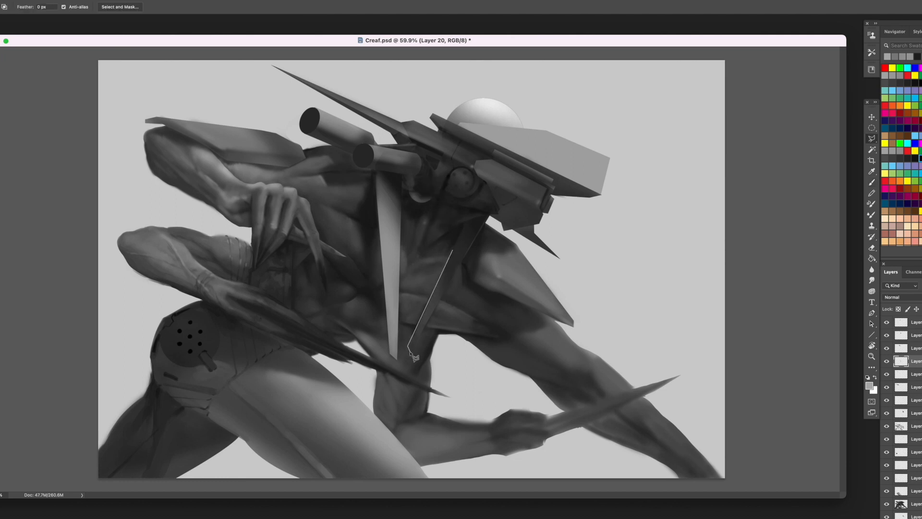
pyautogui.click(473, 243)
pyautogui.doubleClick(456, 245)
pyautogui.press('b')
pyautogui.moveTo(449, 284)
pyautogui.mouseDown()
pyautogui.moveTo(417, 299)
pyautogui.moveTo(413, 370)
pyautogui.moveTo(439, 326)
pyautogui.moveTo(450, 260)
pyautogui.moveTo(410, 346)
pyautogui.mouseUp()
pyautogui.press('super+d')
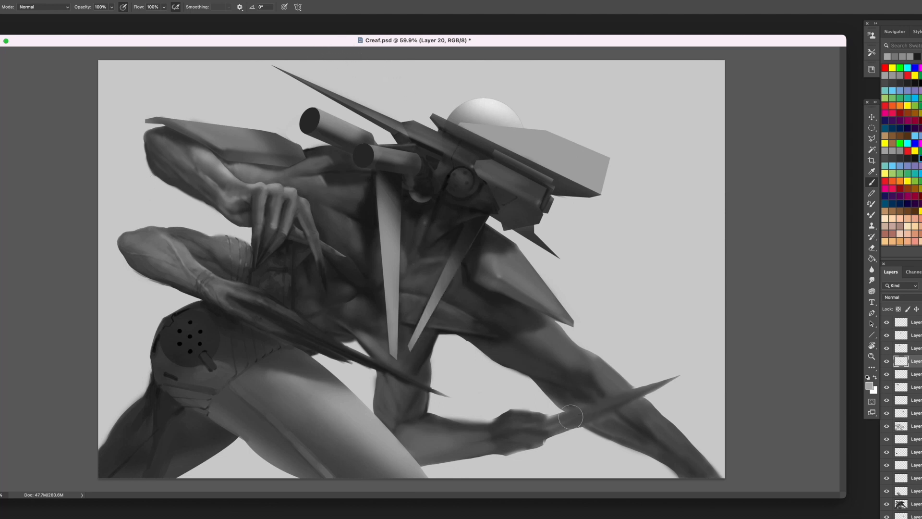
# - Outline the blade in the outstretched hand with a Pen path, lengthening its tip, and convert the path to a selection
pyautogui.press('l')
pyautogui.press('p')
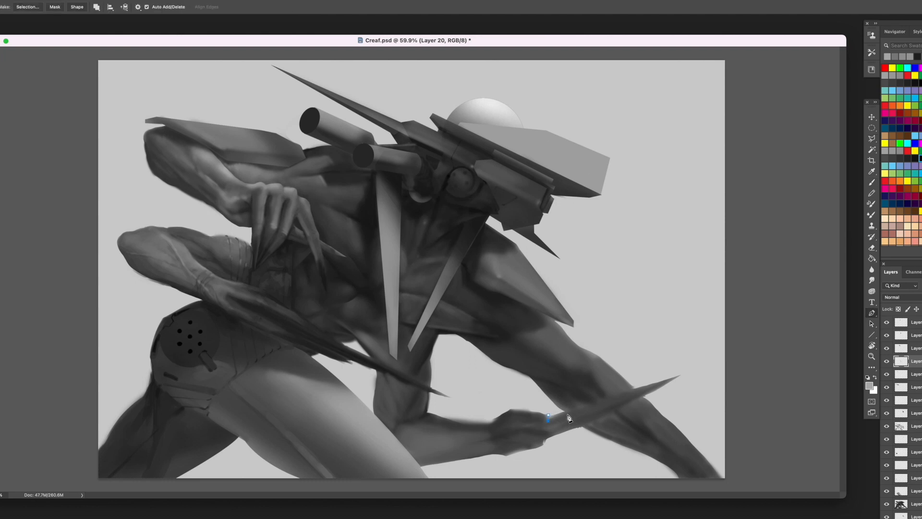
pyautogui.click(706, 359)
pyautogui.click(545, 416)
pyautogui.click(547, 421)
pyautogui.click(524, 430)
pyautogui.click(544, 430)
pyautogui.click(548, 438)
pyautogui.moveTo(706, 361); pyautogui.dragTo(746, 331)
pyautogui.rightClick(644, 298)
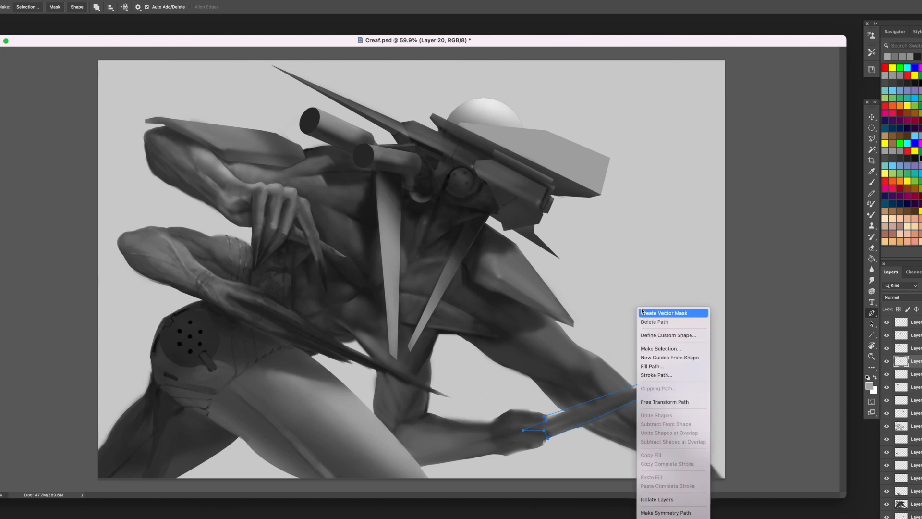
pyautogui.click(654, 350)
pyautogui.press('Return')
# - Paint the selected hand-held blade with near-black and dark grey strokes using a larger brush
pyautogui.press('b')
pyautogui.keyDown('alt'); pyautogui.click(447, 185); pyautogui.keyUp('alt')
pyautogui.press(']')
pyautogui.press(']')
pyautogui.press(']')
pyautogui.moveTo(683, 385); pyautogui.dragTo(663, 364)
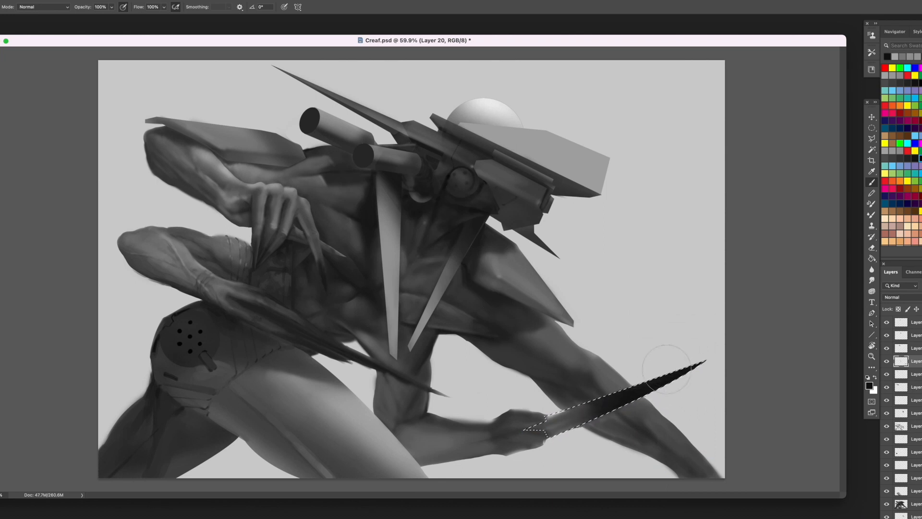
pyautogui.keyDown('alt'); pyautogui.click(598, 409); pyautogui.keyUp('alt')
pyautogui.moveTo(608, 403)
pyautogui.mouseDown()
pyautogui.moveTo(702, 348)
pyautogui.moveTo(632, 391)
pyautogui.moveTo(535, 423)
pyautogui.moveTo(673, 366)
pyautogui.mouseUp()
pyautogui.keyDown('alt'); pyautogui.click(620, 400); pyautogui.keyUp('alt')
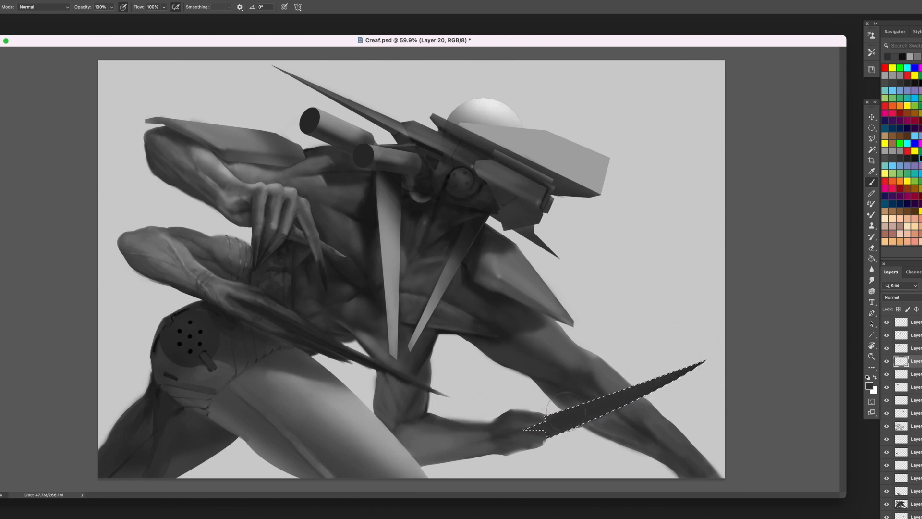
# - Shade the hand-held blade towards the grip with smaller strokes of sampled grey and clear the selection
pyautogui.keyDown('alt'); pyautogui.click(573, 440); pyautogui.keyUp('alt')
pyautogui.press('[')
pyautogui.press('[')
pyautogui.press('[')
pyautogui.press('[')
pyautogui.moveTo(625, 387); pyautogui.dragTo(524, 424)
pyautogui.keyDown('alt'); pyautogui.click(615, 401); pyautogui.keyUp('alt')
pyautogui.moveTo(596, 423); pyautogui.dragTo(543, 430)
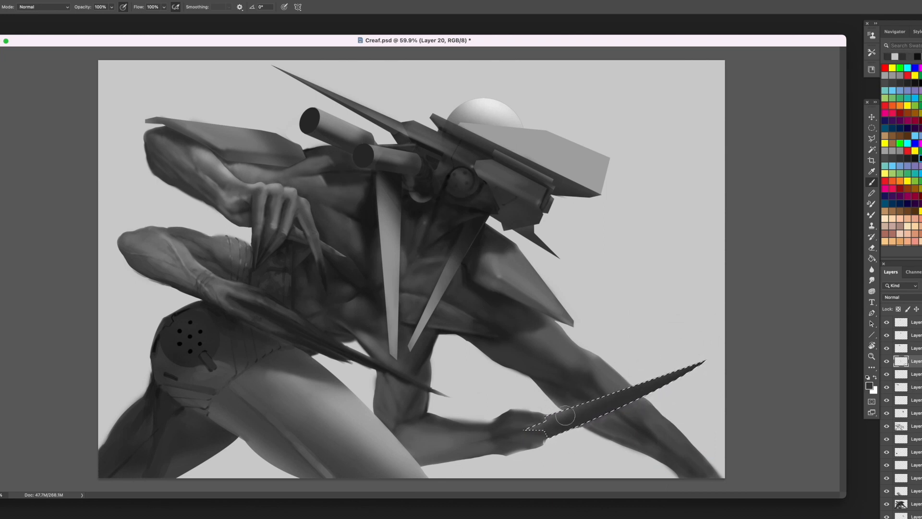
pyautogui.moveTo(594, 406)
pyautogui.mouseDown()
pyautogui.moveTo(566, 416)
pyautogui.moveTo(553, 435)
pyautogui.mouseUp()
pyautogui.hotkey('ctrl', 'd')
# - Outline the thin blade along the lower forearm with a curved Pen path and convert it to a selection
pyautogui.press('p')
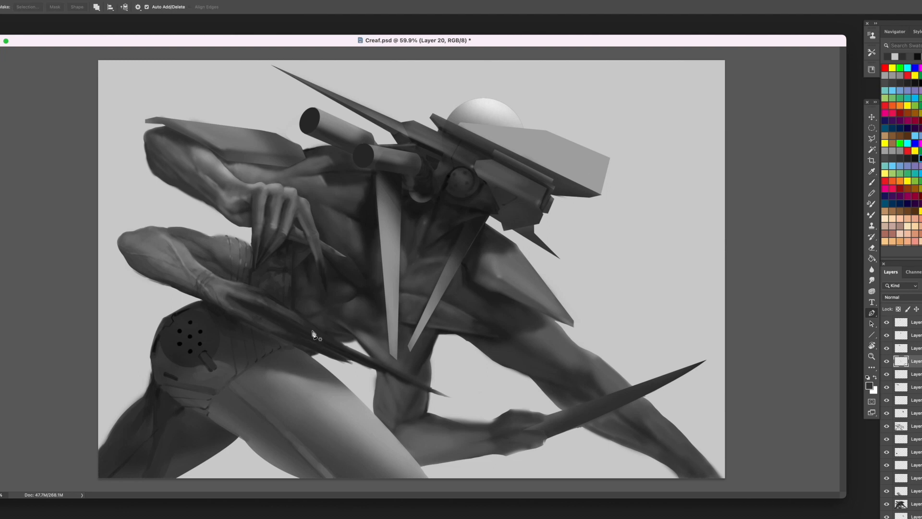
pyautogui.click(312, 330)
pyautogui.click(229, 294)
pyautogui.moveTo(471, 405); pyautogui.dragTo(549, 422)
pyautogui.keyDown('alt'); pyautogui.click(471, 405); pyautogui.keyUp('alt')
pyautogui.click(312, 332)
pyautogui.rightClick(356, 296)
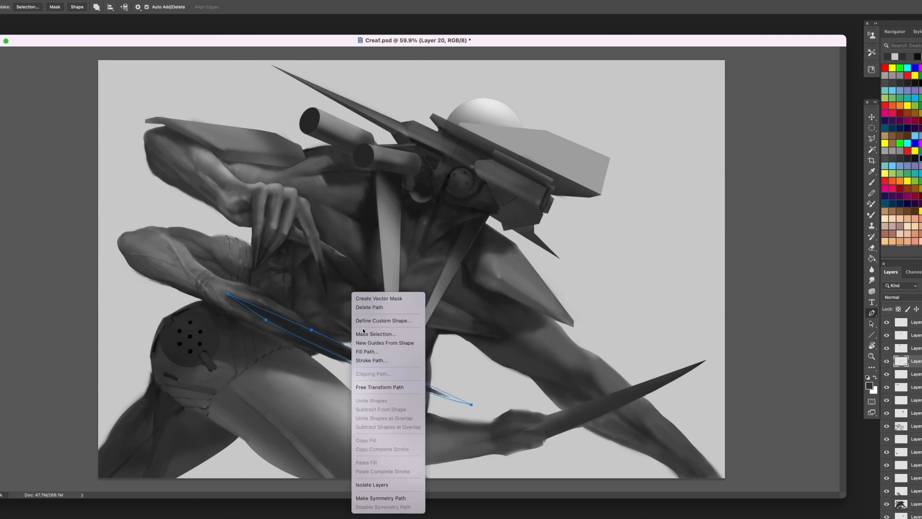
pyautogui.click(385, 342)
pyautogui.press('Return')
# - Paint the selected forearm blade with dark and mid greys and clear the selection
pyautogui.press('b')
pyautogui.moveTo(426, 393)
pyautogui.mouseDown()
pyautogui.moveTo(461, 402)
pyautogui.moveTo(302, 320)
pyautogui.mouseUp()
pyautogui.keyDown('alt'); pyautogui.click(432, 312); pyautogui.keyUp('alt')
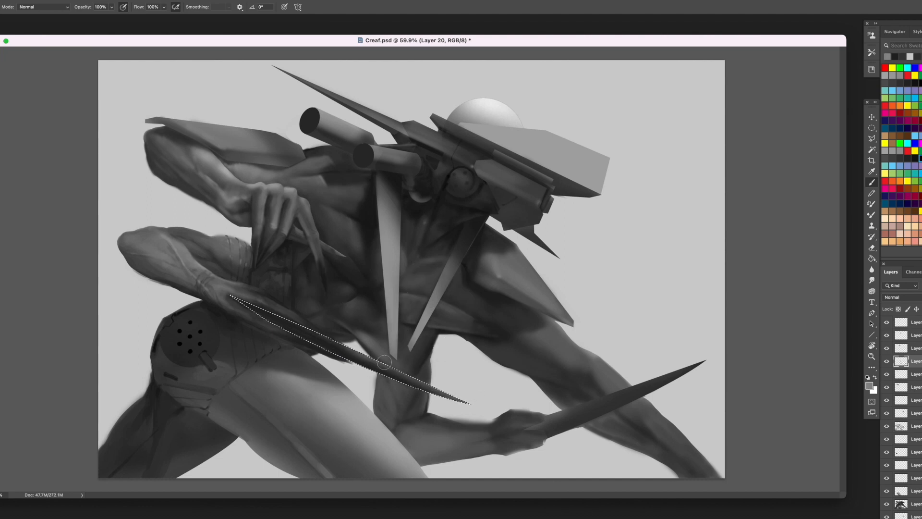
pyautogui.hotkey('ctrl', 'd')
pyautogui.press('l')
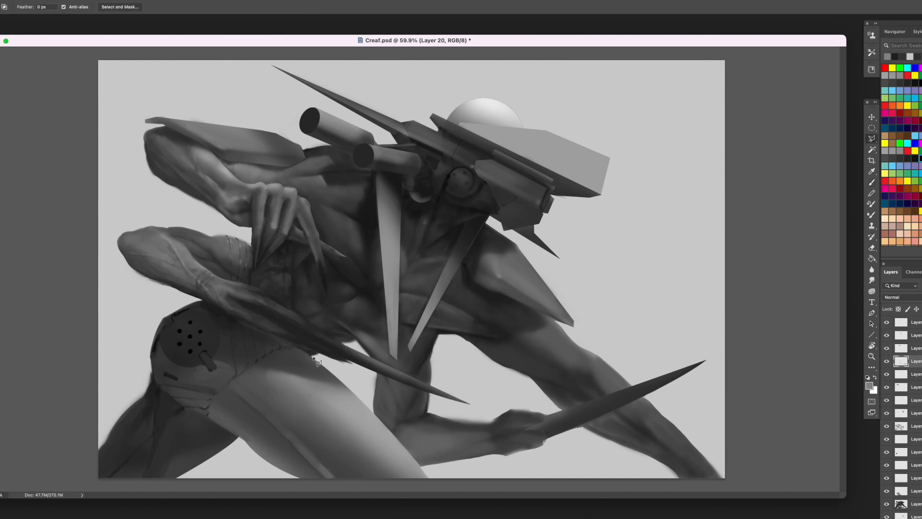
pyautogui.click(314, 357)
pyautogui.click(318, 353)
pyautogui.click(353, 364)
pyautogui.click(334, 354)
pyautogui.click(363, 367)
pyautogui.click(362, 377)
pyautogui.click(337, 376)
pyautogui.click(315, 356)
pyautogui.click(915, 503)
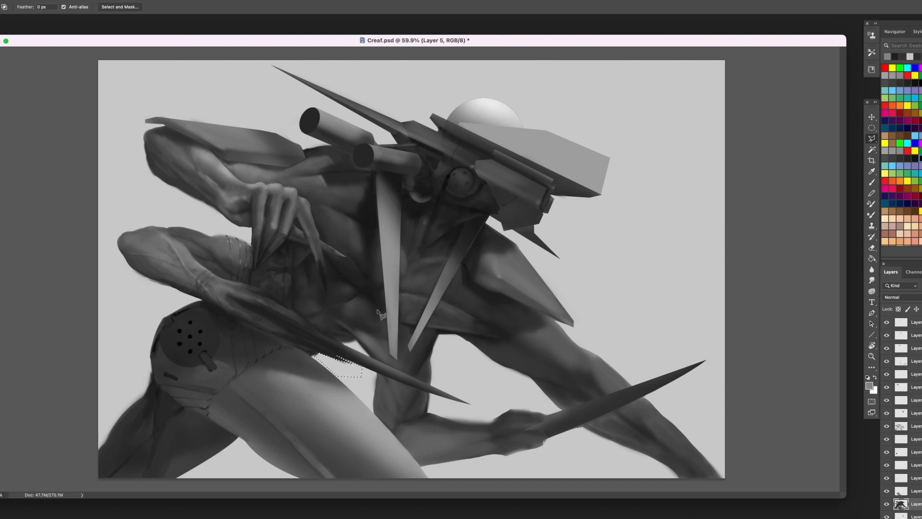
pyautogui.click(915, 491)
pyautogui.click(915, 426)
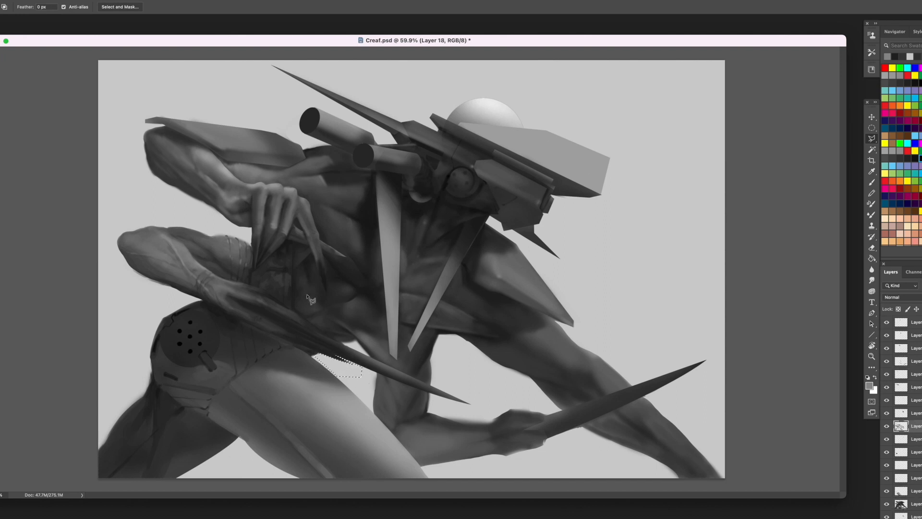
pyautogui.hotkey('ctrl', 'd')
# - Add a new layer clipped to the layer of the white sphere behind the head
pyautogui.scroll(-3, 912, 477)
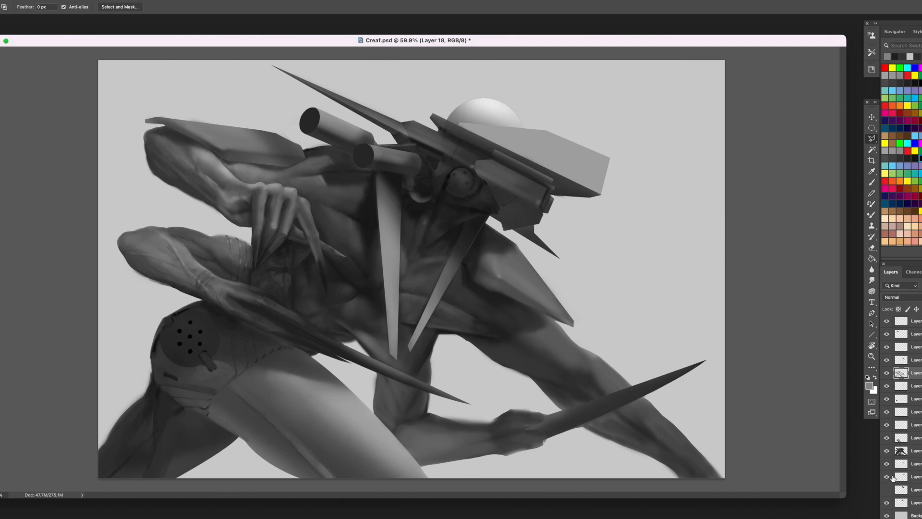
pyautogui.click(918, 502)
pyautogui.press('alt+shift+super+n')
pyautogui.rightClick(919, 503)
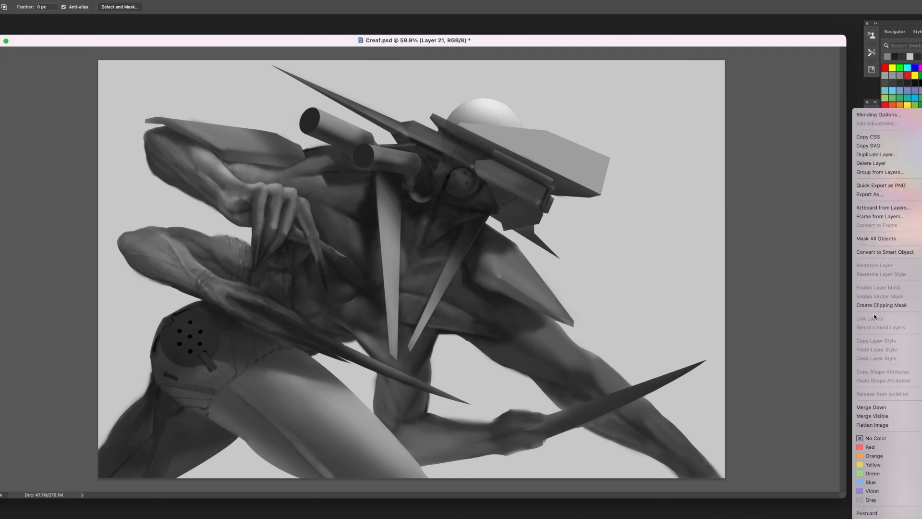
pyautogui.click(870, 305)
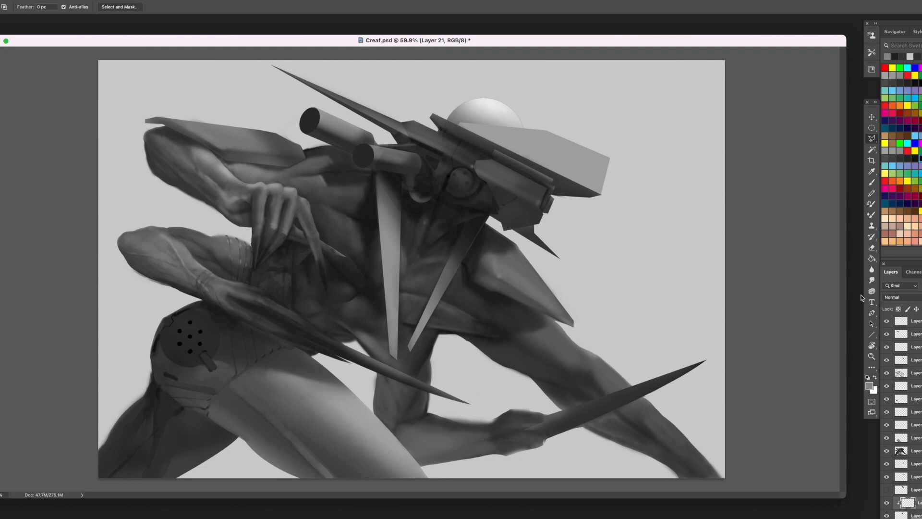
# - Brighten the upper edge of the sphere behind the head with sampled near-white strokes
pyautogui.click(872, 182)
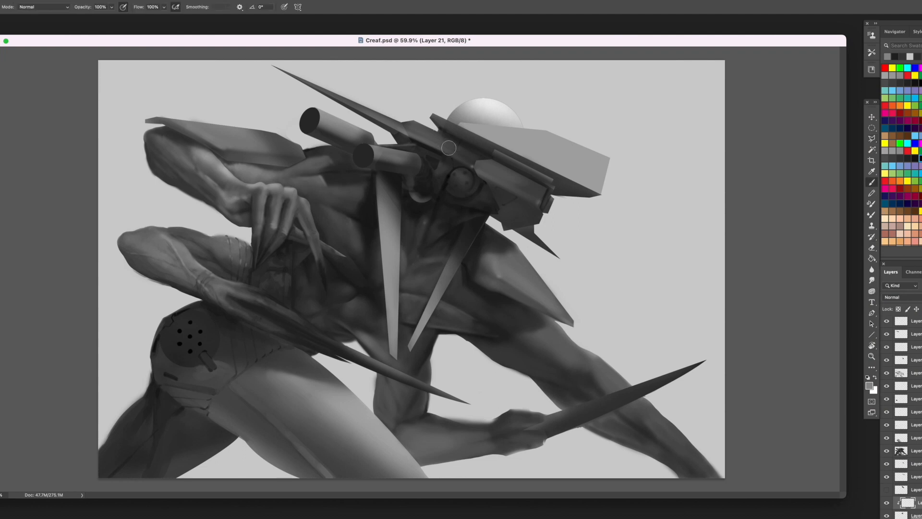
pyautogui.keyDown('alt'); pyautogui.click(494, 99); pyautogui.keyUp('alt')
pyautogui.moveTo(464, 99); pyautogui.dragTo(521, 114)
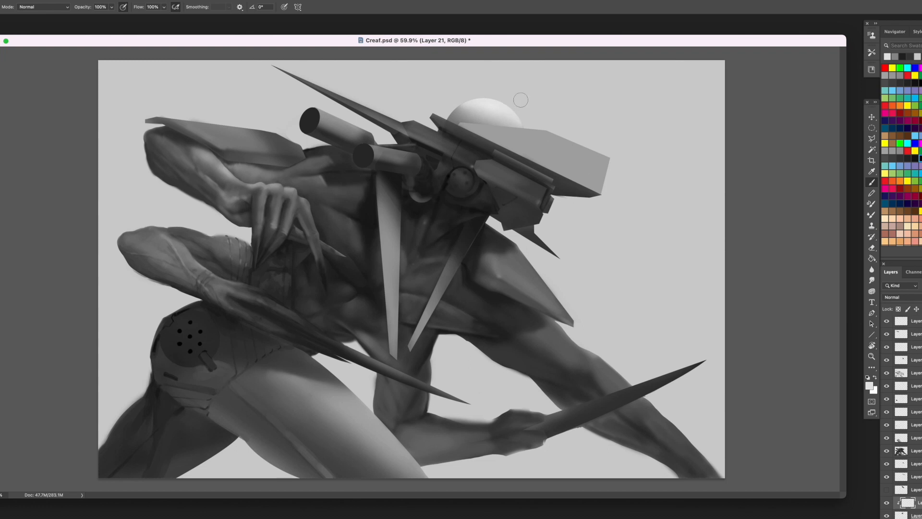
pyautogui.moveTo(460, 101)
pyautogui.mouseDown()
pyautogui.moveTo(454, 107)
pyautogui.moveTo(473, 96)
pyautogui.mouseUp()
# - Group all layers above the Background, duplicate the group, and add a new empty layer on top
pyautogui.scroll(-1, 917, 500)
pyautogui.click(917, 502)
pyautogui.scroll(5, 916, 500)
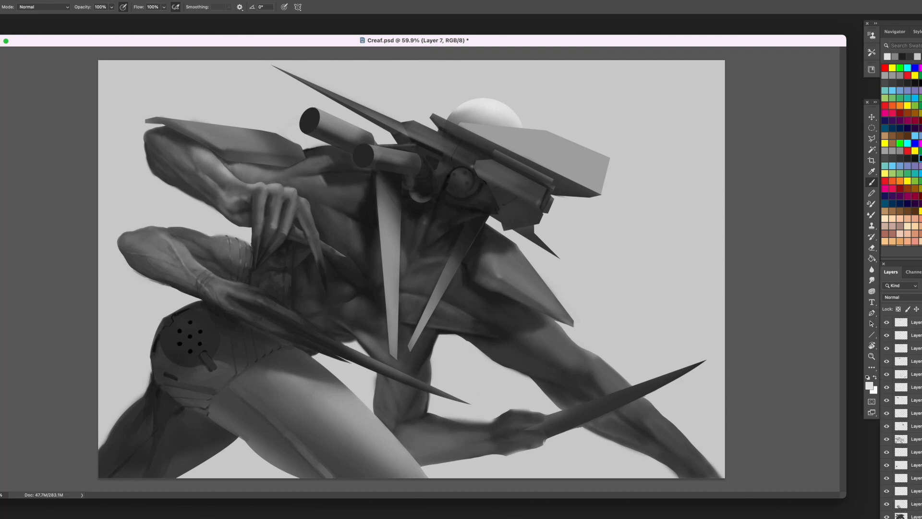
pyautogui.press('super+alt+a')
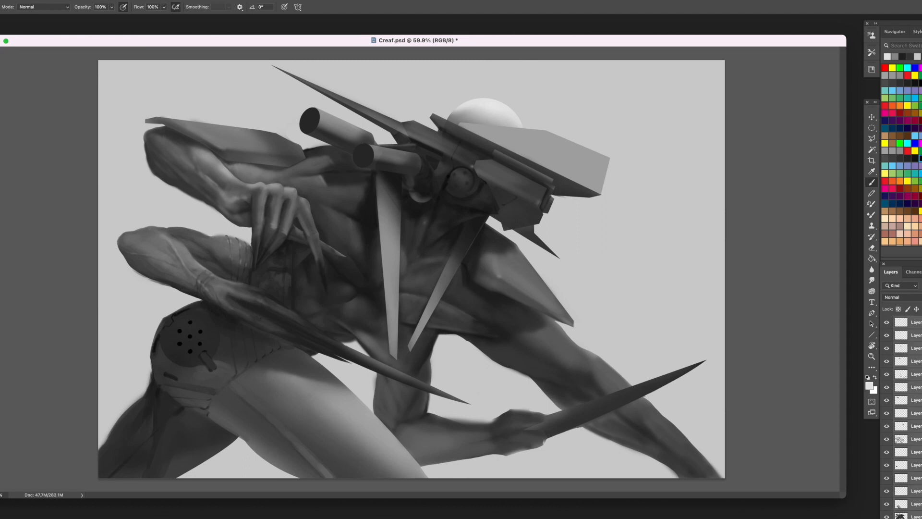
pyautogui.press('super+g')
pyautogui.press('super+j')
pyautogui.press('super+alt+shift+n')
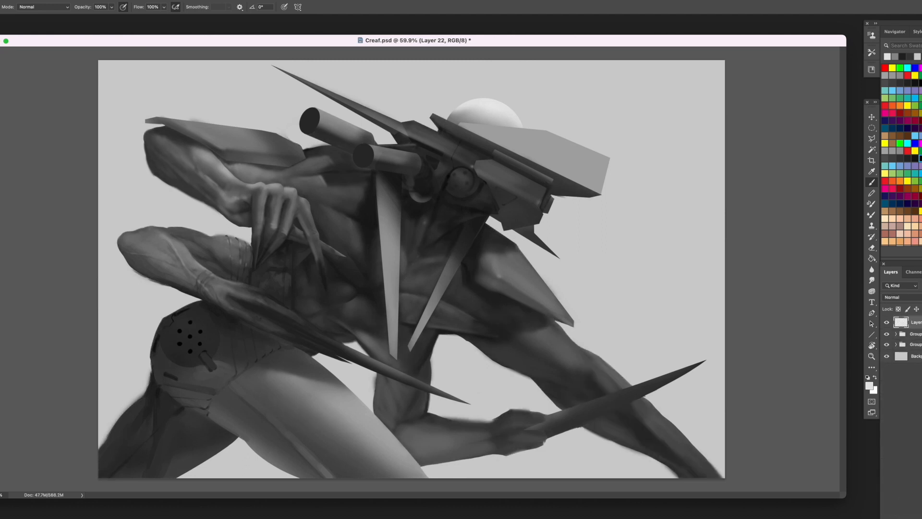
# - Merge the duplicated group with the new empty layer and hide the original group
pyautogui.keyDown('shift'); pyautogui.click(915, 333); pyautogui.keyUp('shift')
pyautogui.rightClick(916, 333)
pyautogui.click(854, 407)
pyautogui.click(887, 334)
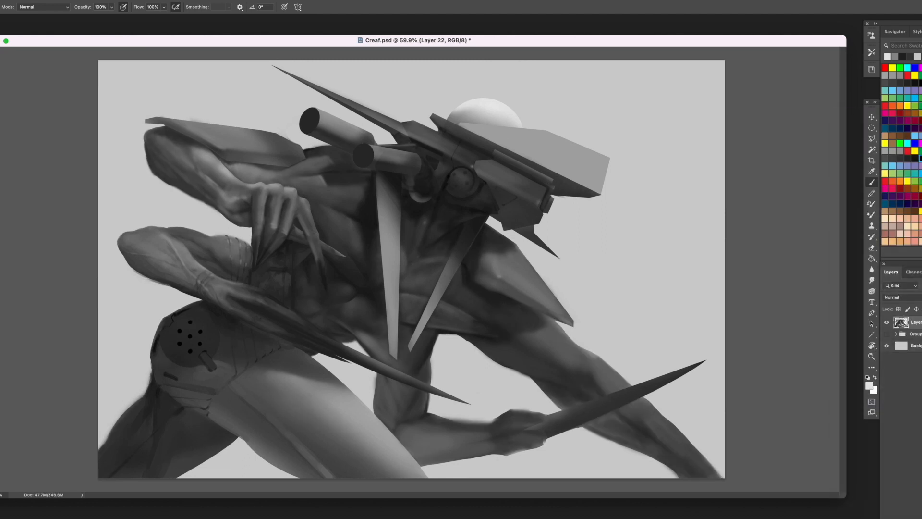
# - Duplicate the merged creature layer twice, merge the three layers into one, and switch to the Eraser
pyautogui.press('super+j')
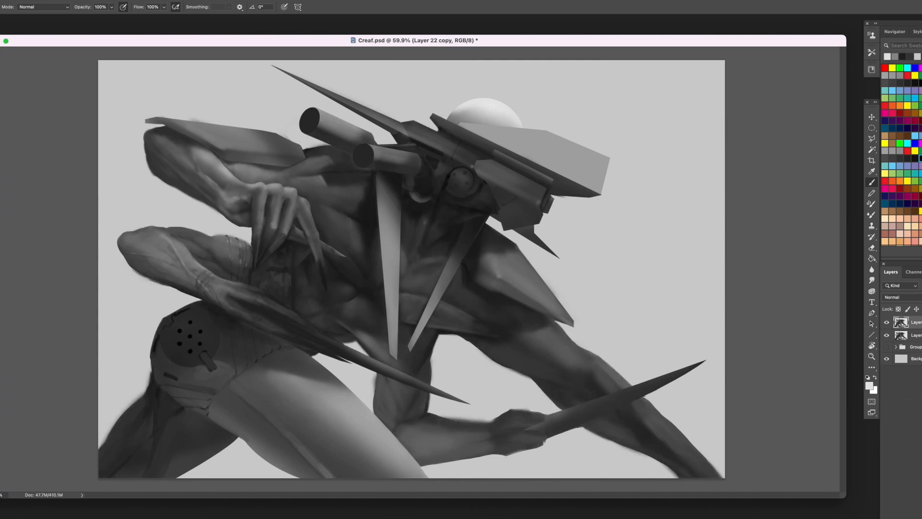
pyautogui.press('super+j')
pyautogui.keyDown('shift'); pyautogui.click(916, 348); pyautogui.keyUp('shift')
pyautogui.rightClick(916, 347)
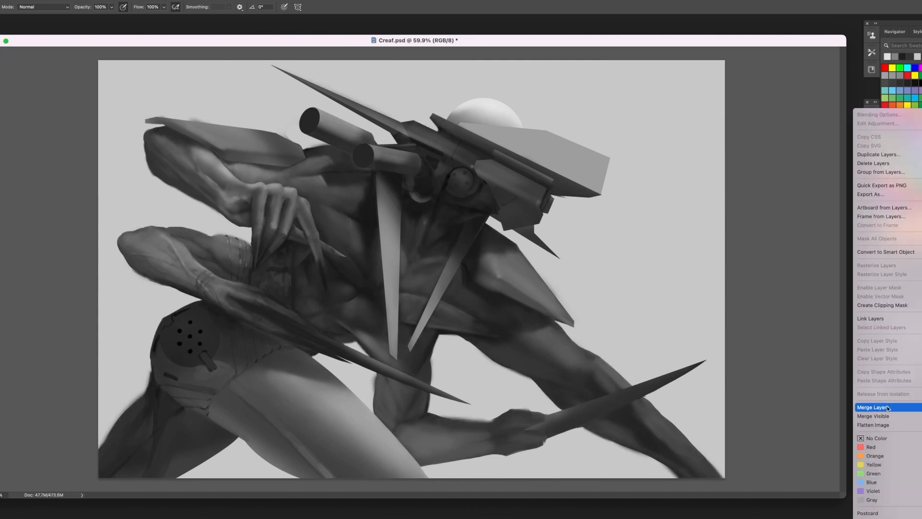
pyautogui.click(889, 407)
pyautogui.press('e')
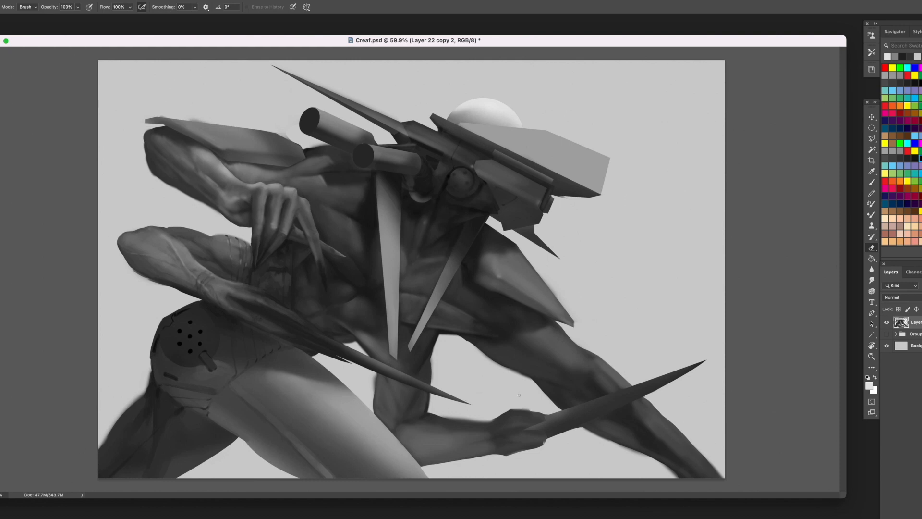
# - Clean the edges around the lower forearm and gripping hand with the Eraser and by deleting lassoed areas
pyautogui.moveTo(493, 421); pyautogui.dragTo(448, 423)
pyautogui.press('b')
pyautogui.keyDown('alt'); pyautogui.click(475, 428); pyautogui.keyUp('alt')
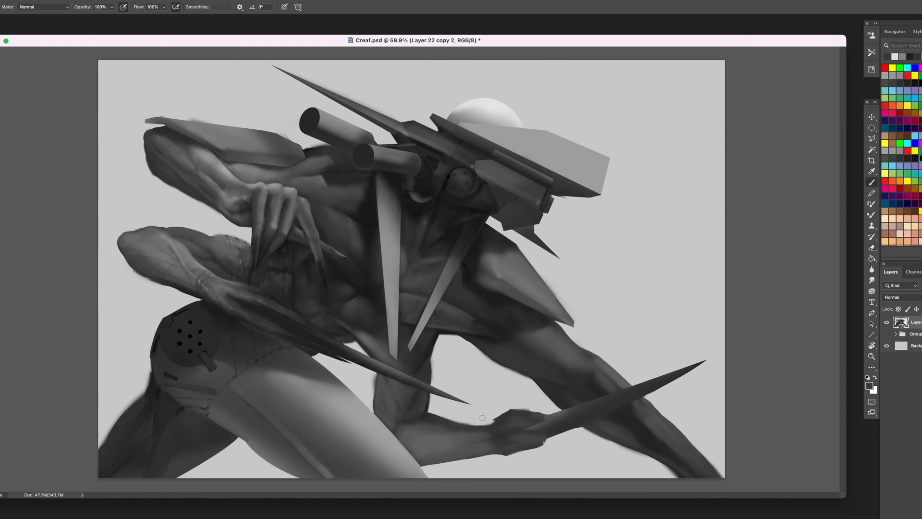
pyautogui.press('l')
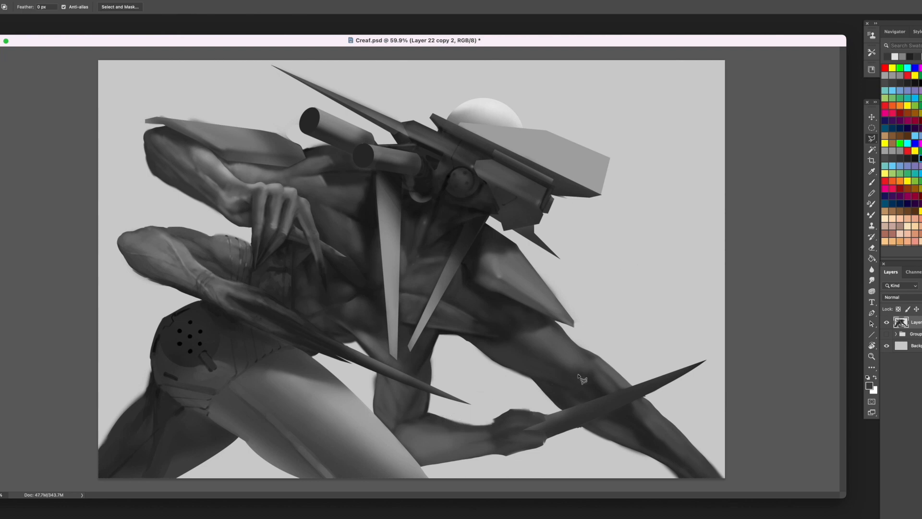
pyautogui.hotkey('shift', 'l')
pyautogui.moveTo(525, 455)
pyautogui.mouseDown()
pyautogui.moveTo(489, 468)
pyautogui.moveTo(542, 460)
pyautogui.moveTo(591, 436)
pyautogui.moveTo(617, 445)
pyautogui.moveTo(578, 435)
pyautogui.moveTo(588, 431)
pyautogui.mouseUp()
pyautogui.press('Delete')
pyautogui.press('super+d')
pyautogui.press('Delete')
pyautogui.press('super+d')
# - Paint dark sampled shadows into the folds and knuckles of the hand gripping the lower blade
pyautogui.press('b')
pyautogui.keyDown('alt'); pyautogui.click(515, 299); pyautogui.keyUp('alt')
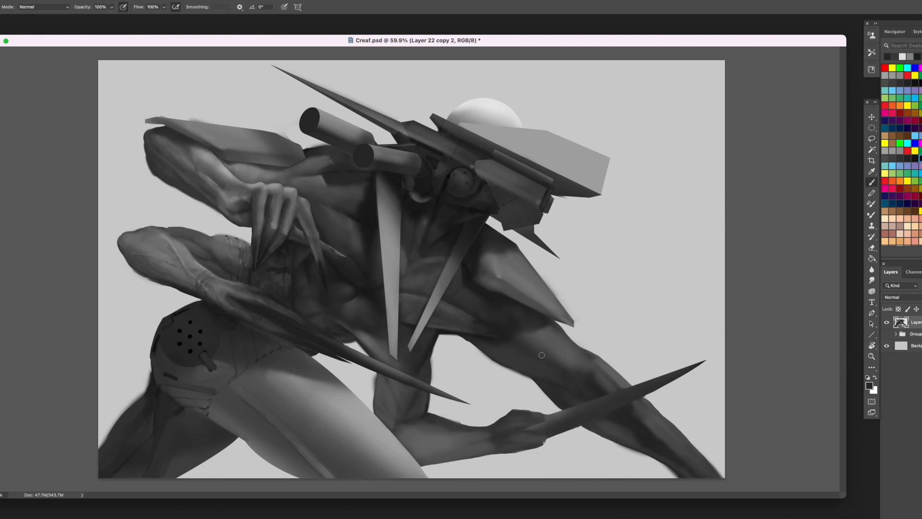
pyautogui.keyDown('alt'); pyautogui.click(524, 422); pyautogui.keyUp('alt')
pyautogui.keyDown('alt'); pyautogui.click(518, 428); pyautogui.keyUp('alt')
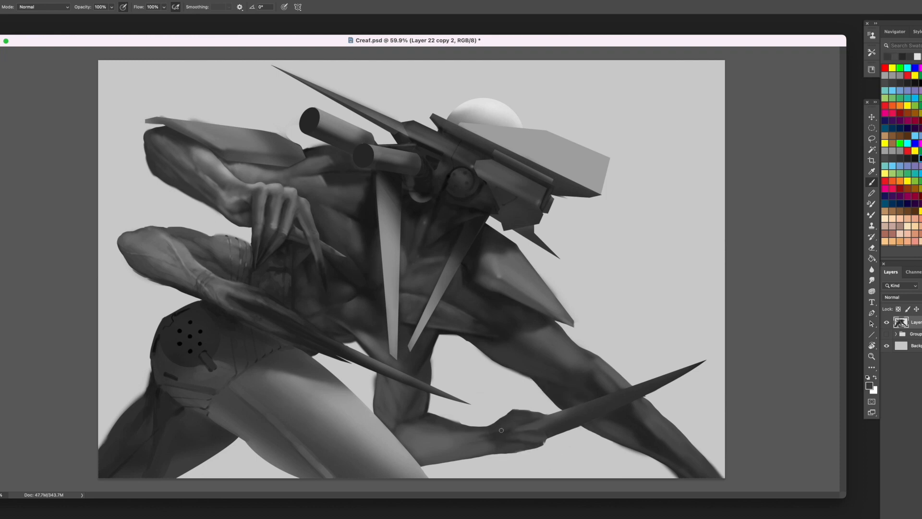
pyautogui.keyDown('alt'); pyautogui.click(514, 416); pyautogui.keyUp('alt')
pyautogui.keyDown('alt'); pyautogui.click(502, 426); pyautogui.keyUp('alt')
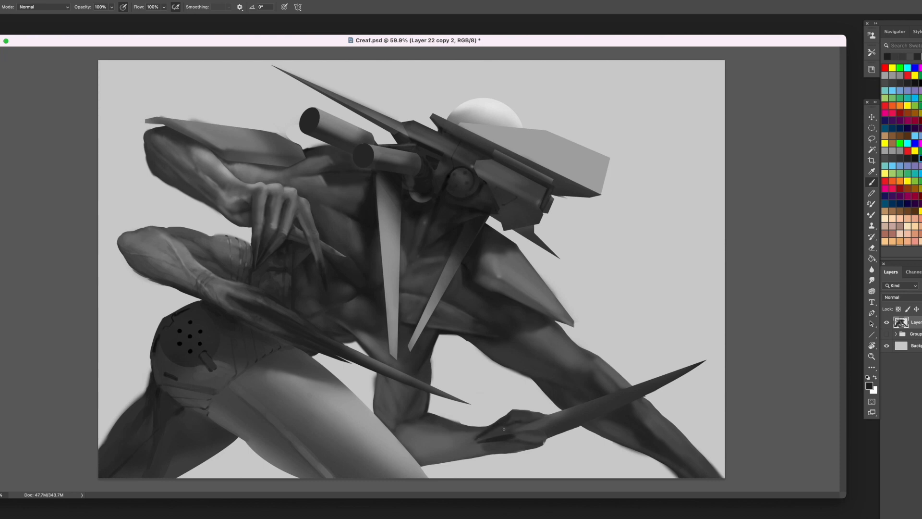
pyautogui.keyDown('alt'); pyautogui.click(541, 440); pyautogui.keyUp('alt')
pyautogui.keyDown('alt'); pyautogui.click(513, 446); pyautogui.keyUp('alt')
# - Shade the lower forearm and wrist with sampled mid-grey and dark brush strokes to define its muscles
pyautogui.moveTo(450, 441); pyautogui.dragTo(412, 440)
pyautogui.keyDown('alt'); pyautogui.click(439, 432); pyautogui.keyUp('alt')
pyautogui.keyDown('alt'); pyautogui.click(422, 438); pyautogui.keyUp('alt')
pyautogui.keyDown('alt'); pyautogui.click(452, 434); pyautogui.keyUp('alt')
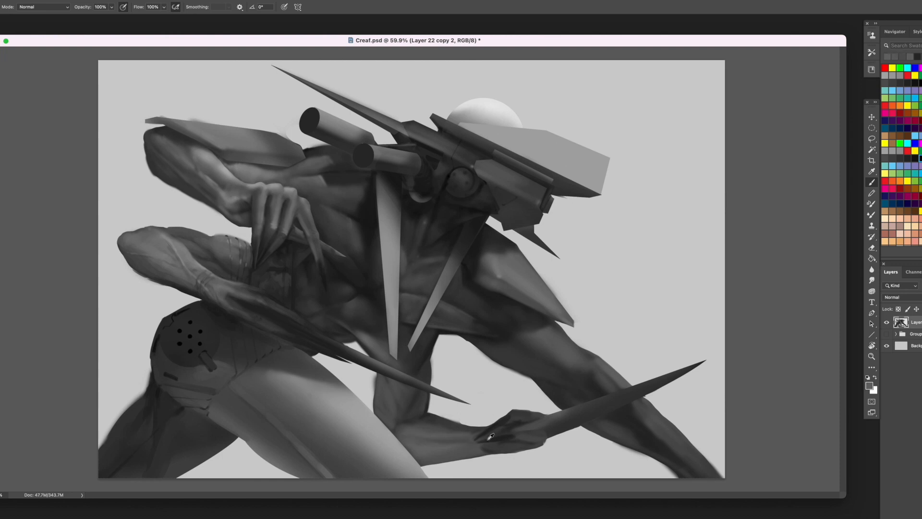
pyautogui.keyDown('alt'); pyautogui.click(491, 436); pyautogui.keyUp('alt')
pyautogui.keyDown('alt'); pyautogui.click(479, 442); pyautogui.keyUp('alt')
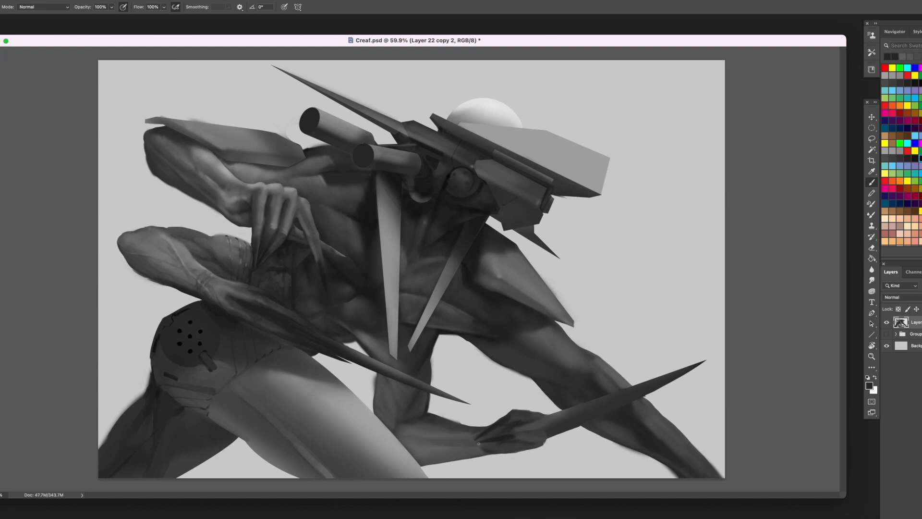
pyautogui.keyDown('alt'); pyautogui.click(405, 446); pyautogui.keyUp('alt')
pyautogui.keyDown('alt'); pyautogui.click(423, 434); pyautogui.keyUp('alt')
# - Model the elbow and upper arm of the blade-holding arm with sampled grey strokes
pyautogui.keyDown('alt'); pyautogui.click(424, 415); pyautogui.keyUp('alt')
pyautogui.keyDown('alt'); pyautogui.click(398, 426); pyautogui.keyUp('alt')
pyautogui.keyDown('alt'); pyautogui.click(422, 398); pyautogui.keyUp('alt')
pyautogui.keyDown('alt'); pyautogui.click(404, 420); pyautogui.keyUp('alt')
pyautogui.keyDown('alt'); pyautogui.click(386, 395); pyautogui.keyUp('alt')
pyautogui.moveTo(400, 408); pyautogui.dragTo(397, 429)
pyautogui.keyDown('alt'); pyautogui.click(394, 390); pyautogui.keyUp('alt')
# - Trim the heel of the gripping hand below the blade's base into a cleaner, rounder edge
pyautogui.press('l')
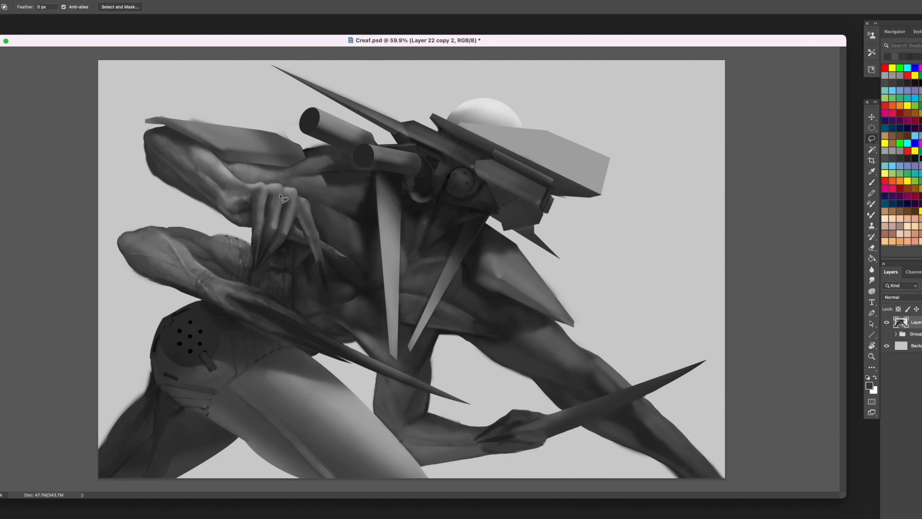
pyautogui.moveTo(543, 432)
pyautogui.mouseDown()
pyautogui.moveTo(509, 436)
pyautogui.moveTo(552, 439)
pyautogui.mouseUp()
pyautogui.press('b')
pyautogui.keyDown('alt'); pyautogui.click(553, 452); pyautogui.keyUp('alt')
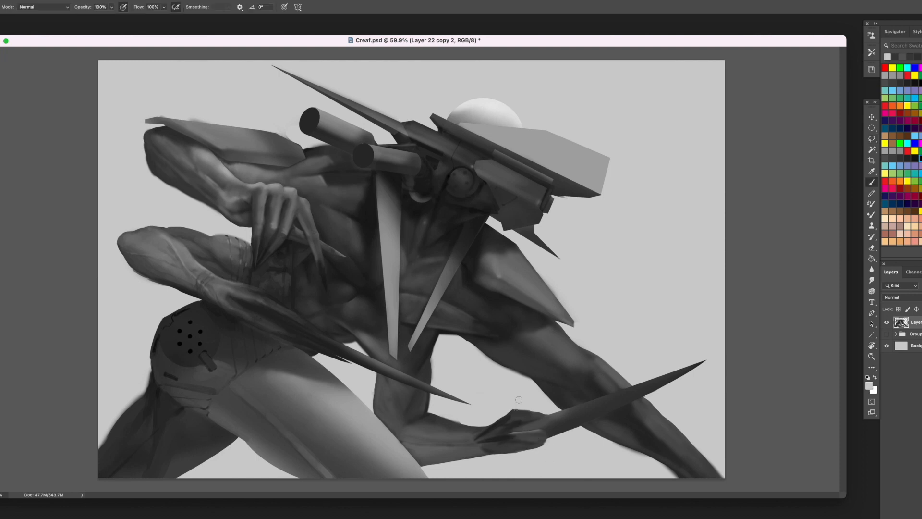
# - Refine the fingers and upper contour of the gripping hand with sampled dark and light grey strokes
pyautogui.keyDown('alt'); pyautogui.click(507, 428); pyautogui.keyUp('alt')
pyautogui.moveTo(512, 429); pyautogui.dragTo(530, 428)
pyautogui.keyDown('alt'); pyautogui.click(516, 440); pyautogui.keyUp('alt')
pyautogui.keyDown('alt'); pyautogui.click(497, 430); pyautogui.keyUp('alt')
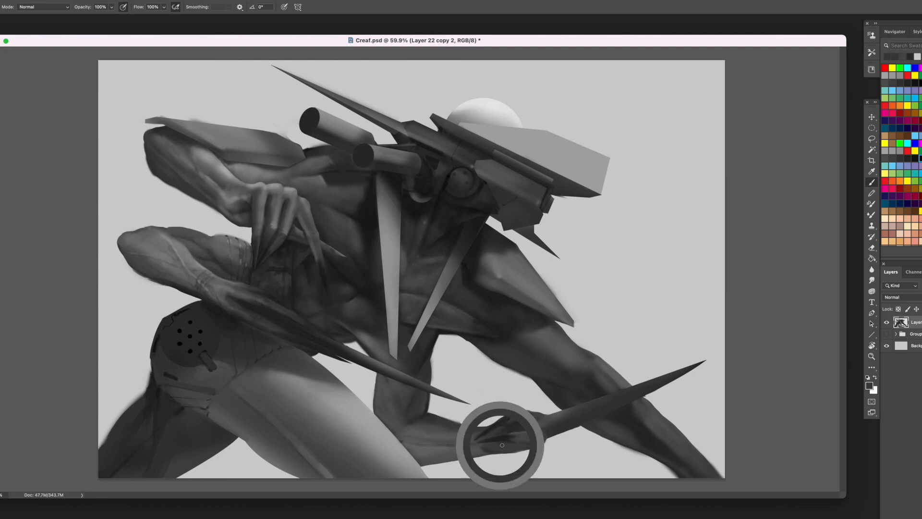
pyautogui.keyDown('alt'); pyautogui.click(524, 417); pyautogui.keyUp('alt')
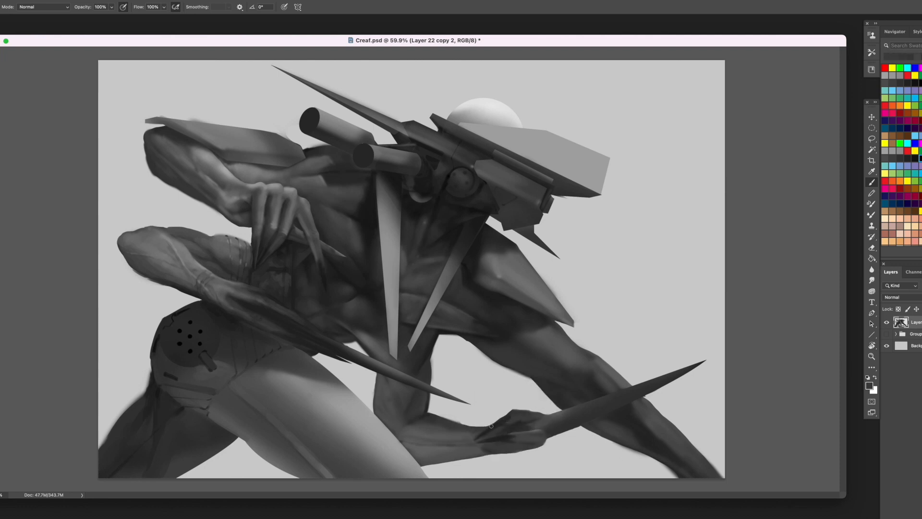
pyautogui.keyDown('alt'); pyautogui.click(567, 365); pyautogui.keyUp('alt')
pyautogui.keyDown('alt'); pyautogui.click(527, 408); pyautogui.keyUp('alt')
pyautogui.keyDown('alt'); pyautogui.click(515, 416); pyautogui.keyUp('alt')
pyautogui.keyDown('alt'); pyautogui.click(514, 417); pyautogui.keyUp('alt')
pyautogui.press('l')
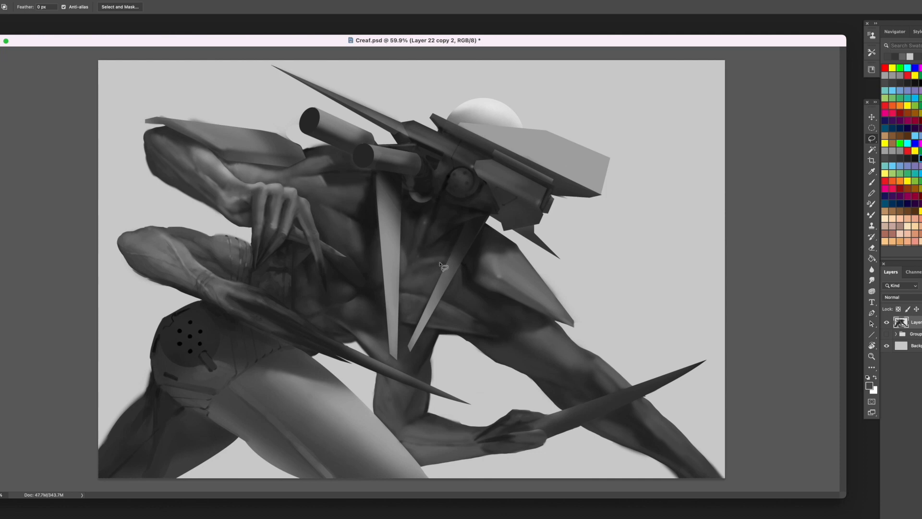
# - Switch to another brush preset and paint sampled dark and mid-grey muscle shading along the extended leg's thigh
pyautogui.press('b')
pyautogui.rightClick(518, 338)
pyautogui.doubleClick(538, 355)
pyautogui.keyDown('alt'); pyautogui.click(517, 287); pyautogui.keyUp('alt')
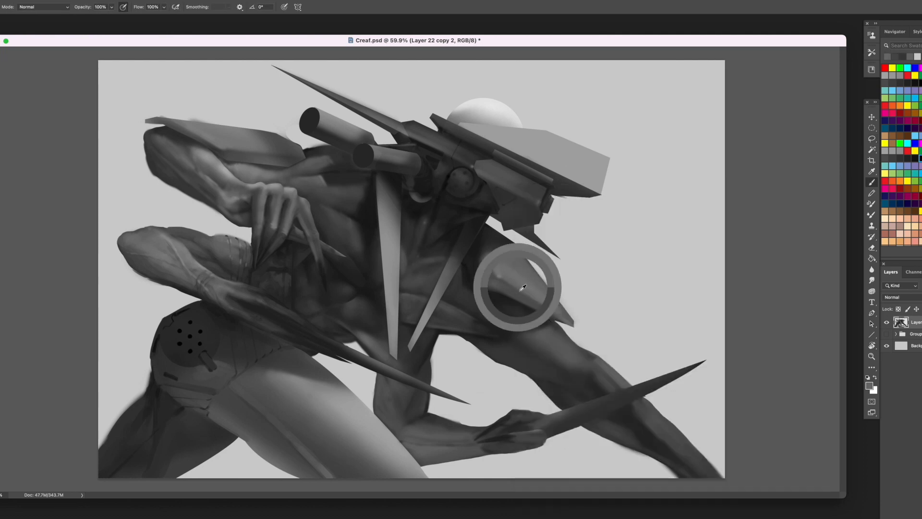
pyautogui.keyDown('alt'); pyautogui.click(546, 365); pyautogui.keyUp('alt')
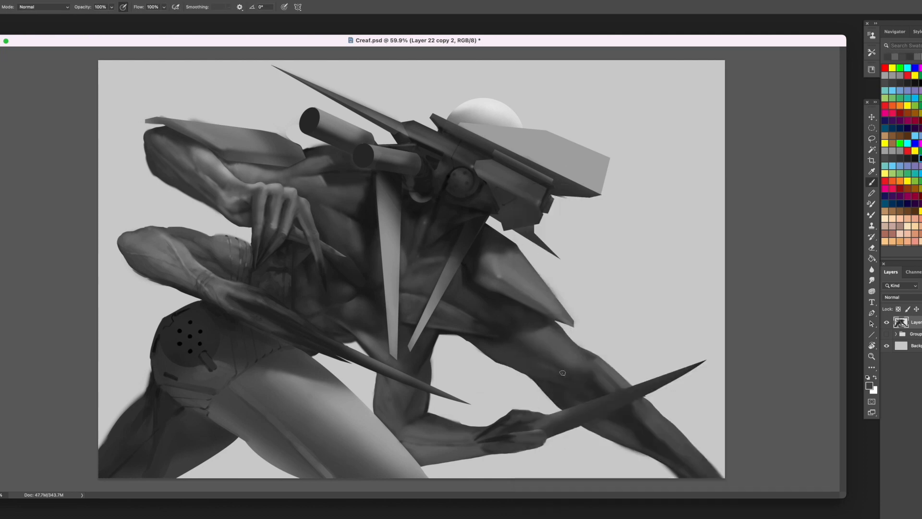
pyautogui.moveTo(522, 356); pyautogui.dragTo(557, 379)
pyautogui.keyDown('alt'); pyautogui.click(503, 349); pyautogui.keyUp('alt')
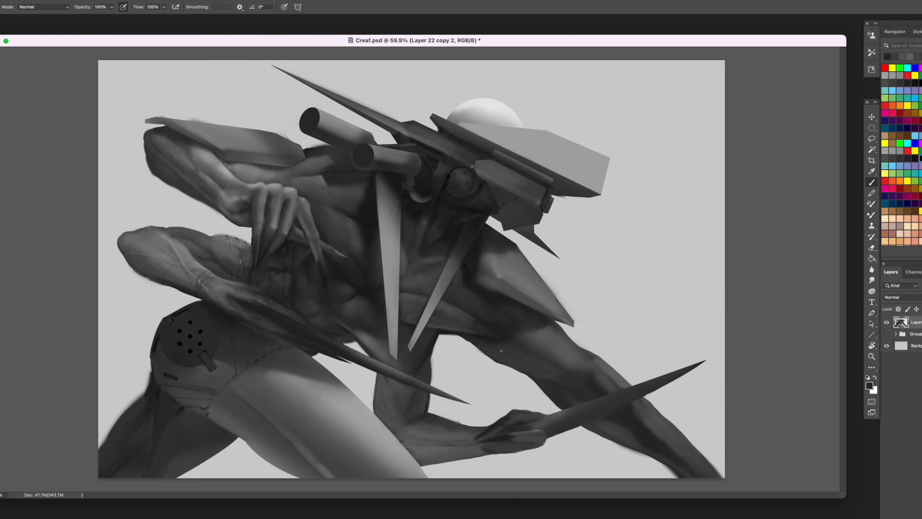
pyautogui.moveTo(501, 348); pyautogui.dragTo(515, 356)
pyautogui.keyDown('alt'); pyautogui.click(495, 352); pyautogui.keyUp('alt')
pyautogui.keyDown('alt'); pyautogui.click(566, 375); pyautogui.keyUp('alt')
pyautogui.keyDown('alt'); pyautogui.click(541, 289); pyautogui.keyUp('alt')
# - Add sampled lighter grey strokes along the upper thigh toward the knee of the extended leg
pyautogui.moveTo(541, 336)
pyautogui.mouseDown()
pyautogui.moveTo(545, 329)
pyautogui.moveTo(576, 360)
pyautogui.moveTo(550, 332)
pyautogui.moveTo(571, 353)
pyautogui.mouseUp()
pyautogui.keyDown('alt'); pyautogui.click(543, 333); pyautogui.keyUp('alt')
pyautogui.keyDown('alt'); pyautogui.click(546, 335); pyautogui.keyUp('alt')
pyautogui.keyDown('alt'); pyautogui.click(572, 355); pyautogui.keyUp('alt')
pyautogui.keyDown('alt'); pyautogui.click(535, 341); pyautogui.keyUp('alt')
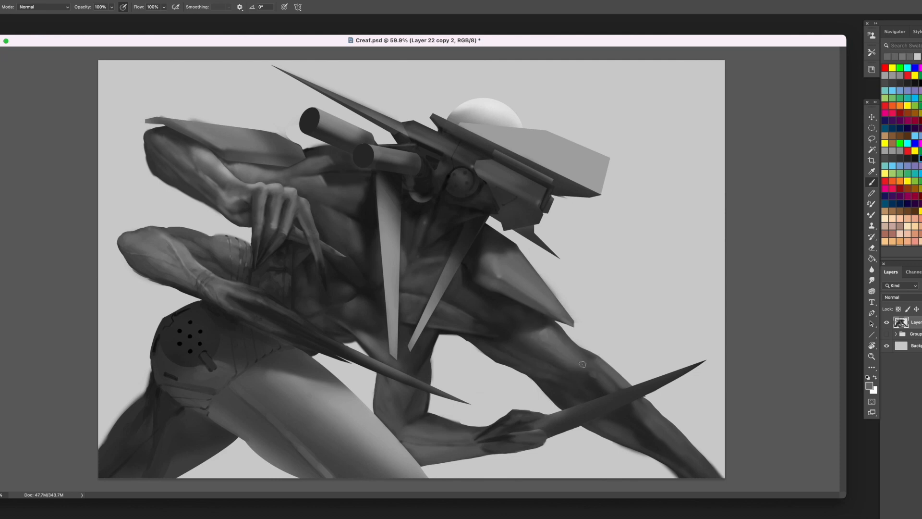
# - Shade the knee and shin of the extended leg on both sides of the blade with sampled greys
pyautogui.keyDown('alt'); pyautogui.click(635, 439); pyautogui.keyUp('alt')
pyautogui.moveTo(593, 372); pyautogui.dragTo(611, 386)
pyautogui.keyDown('alt'); pyautogui.click(608, 374); pyautogui.keyUp('alt')
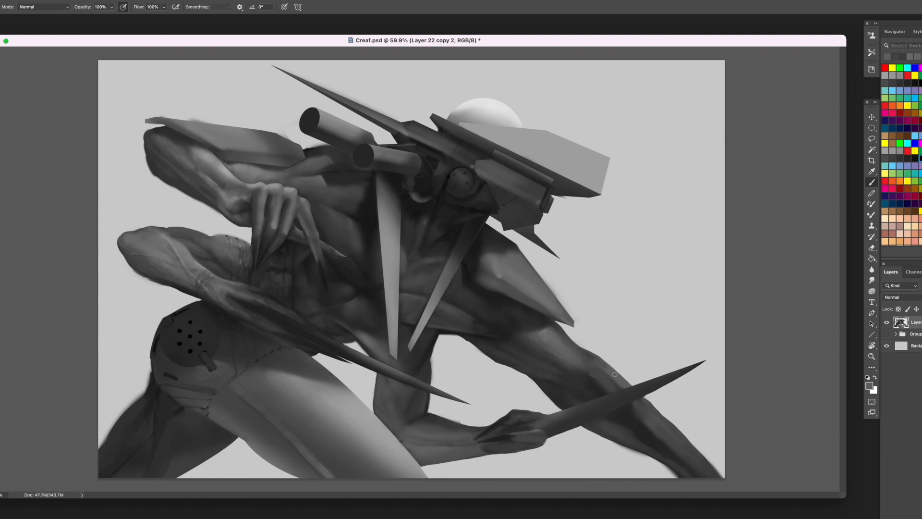
pyautogui.keyDown('alt'); pyautogui.click(645, 391); pyautogui.keyUp('alt')
pyautogui.moveTo(647, 396); pyautogui.dragTo(655, 405)
pyautogui.keyDown('alt'); pyautogui.click(655, 414); pyautogui.keyUp('alt')
pyautogui.keyDown('alt'); pyautogui.click(655, 409); pyautogui.keyUp('alt')
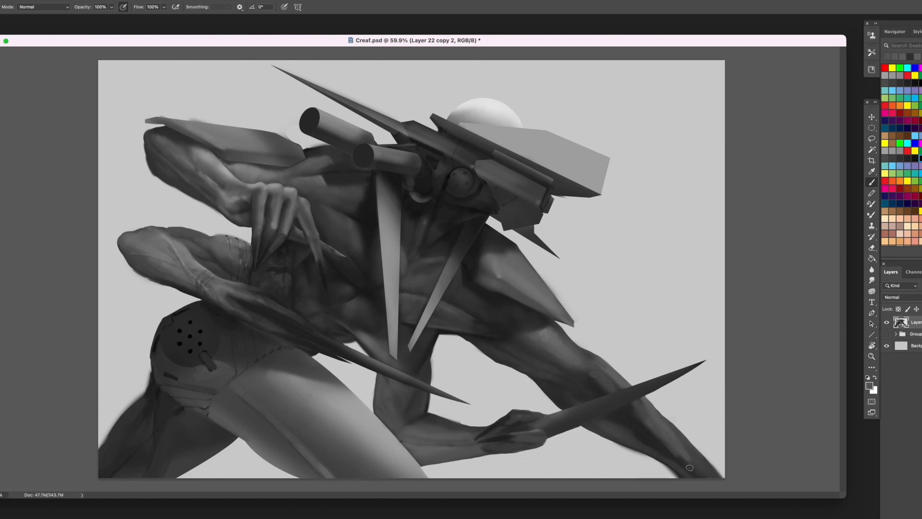
pyautogui.keyDown('alt'); pyautogui.click(658, 422); pyautogui.keyUp('alt')
pyautogui.keyDown('alt'); pyautogui.click(655, 415); pyautogui.keyUp('alt')
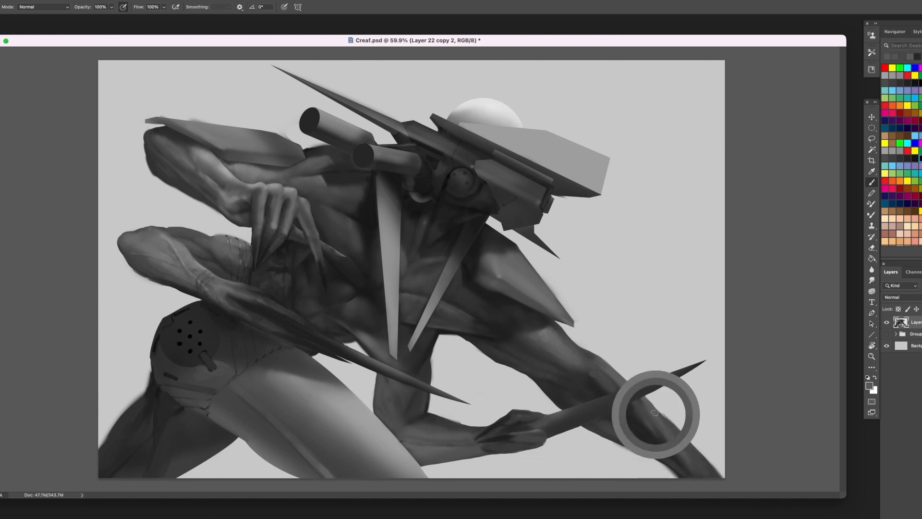
pyautogui.keyDown('alt'); pyautogui.click(700, 459); pyautogui.keyUp('alt')
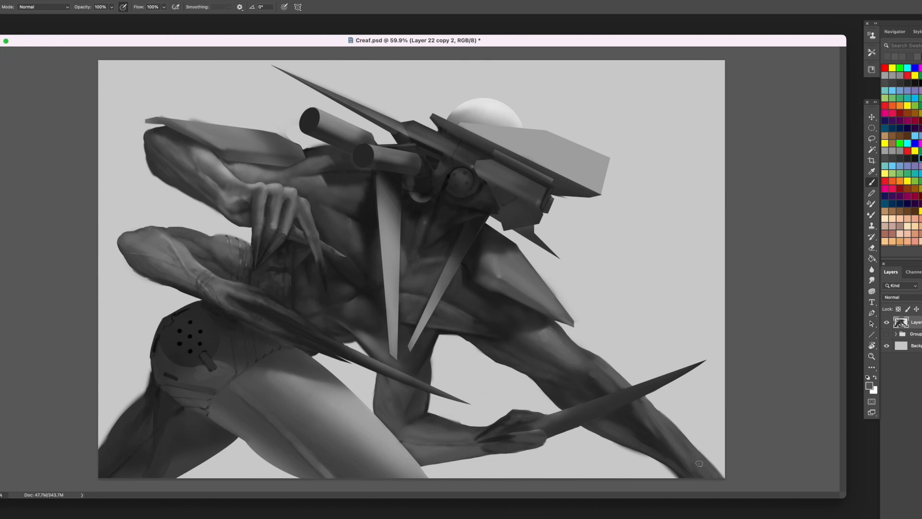
# - Lasso the rough underside of the extended lower leg, delete it, and deselect
pyautogui.press('l')
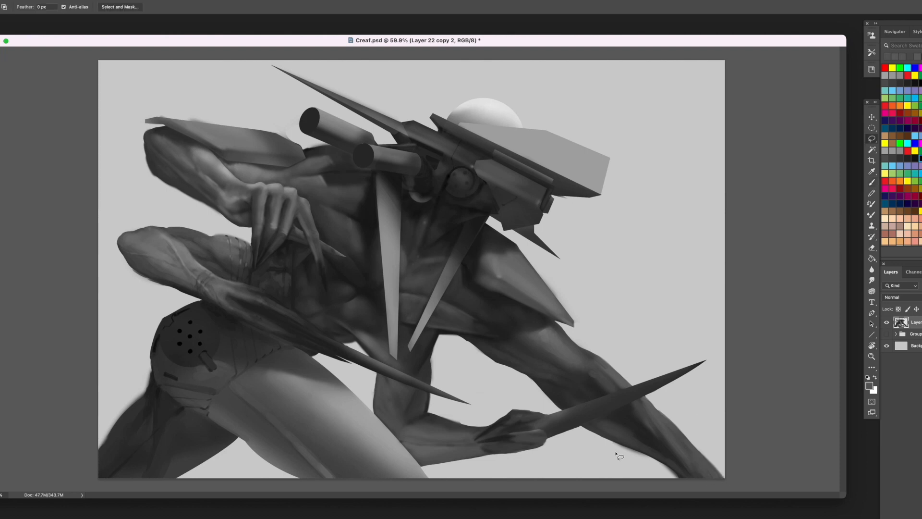
pyautogui.moveTo(608, 440)
pyautogui.mouseDown()
pyautogui.moveTo(650, 455)
pyautogui.moveTo(686, 486)
pyautogui.moveTo(615, 447)
pyautogui.mouseUp()
pyautogui.press('Delete')
pyautogui.press('super+d')
# - Paint lighter grey muscle forms on the chest between the two long hanging spikes
pyautogui.press('b')
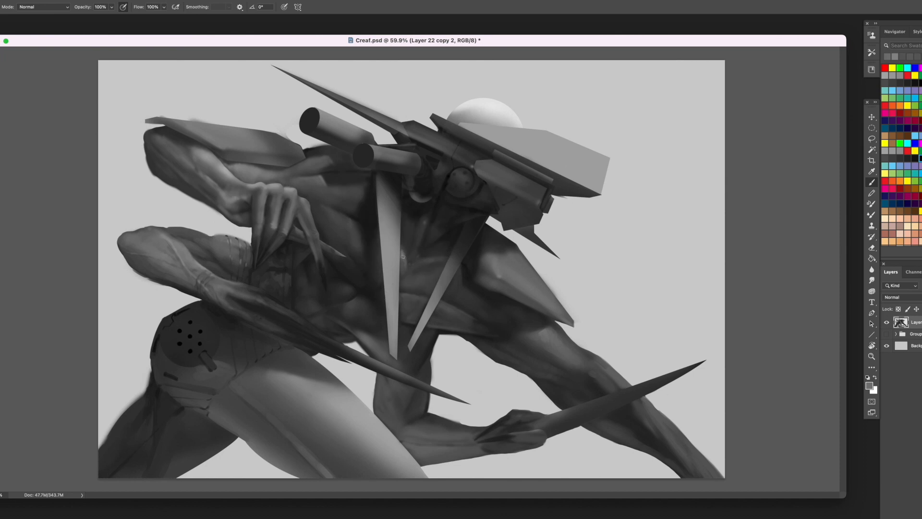
pyautogui.keyDown('alt'); pyautogui.click(414, 275); pyautogui.keyUp('alt')
pyautogui.moveTo(414, 277); pyautogui.dragTo(433, 279)
pyautogui.keyDown('alt'); pyautogui.click(428, 279); pyautogui.keyUp('alt')
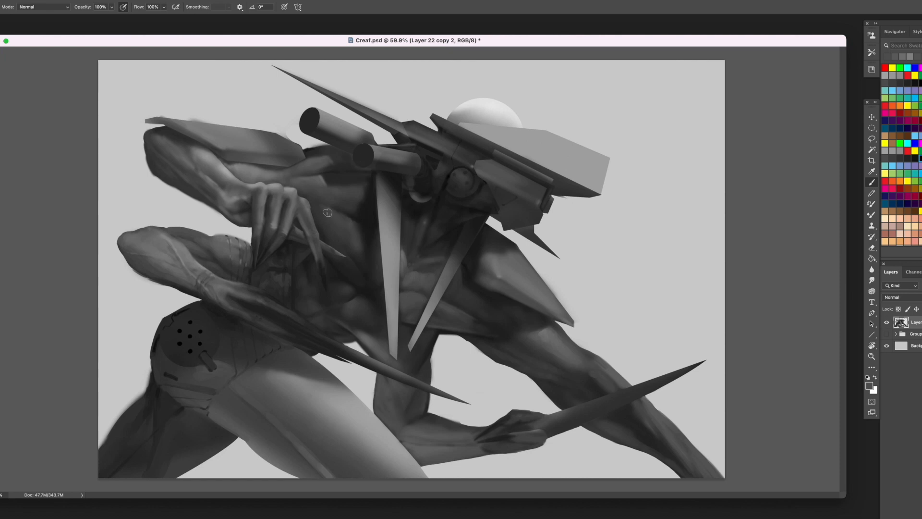
# - Model the chest muscles beside the dangling hand and the arm under the shoulder plate with sampled greys
pyautogui.keyDown('alt'); pyautogui.click(301, 202); pyautogui.keyUp('alt')
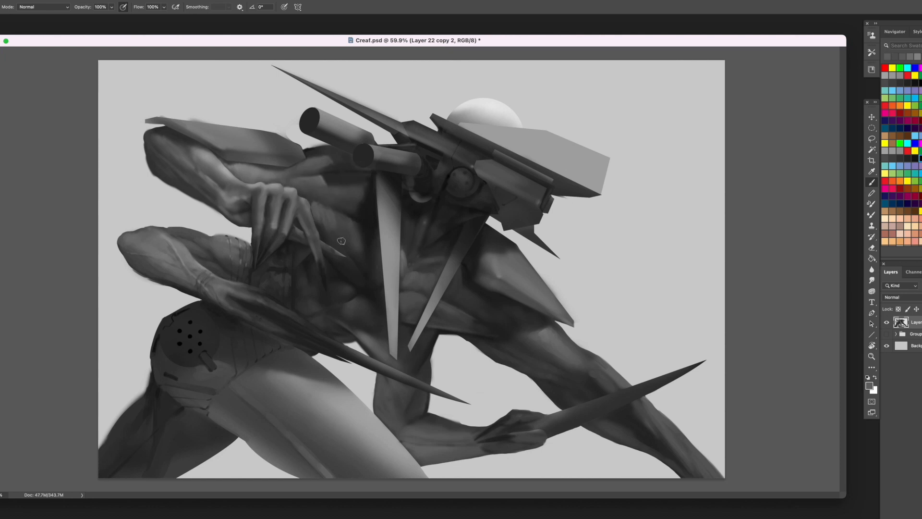
pyautogui.keyDown('alt'); pyautogui.click(326, 219); pyautogui.keyUp('alt')
pyautogui.keyDown('alt'); pyautogui.click(330, 226); pyautogui.keyUp('alt')
pyautogui.keyDown('alt'); pyautogui.click(332, 225); pyautogui.keyUp('alt')
pyautogui.keyDown('alt'); pyautogui.click(316, 207); pyautogui.keyUp('alt')
pyautogui.moveTo(350, 199); pyautogui.dragTo(328, 202)
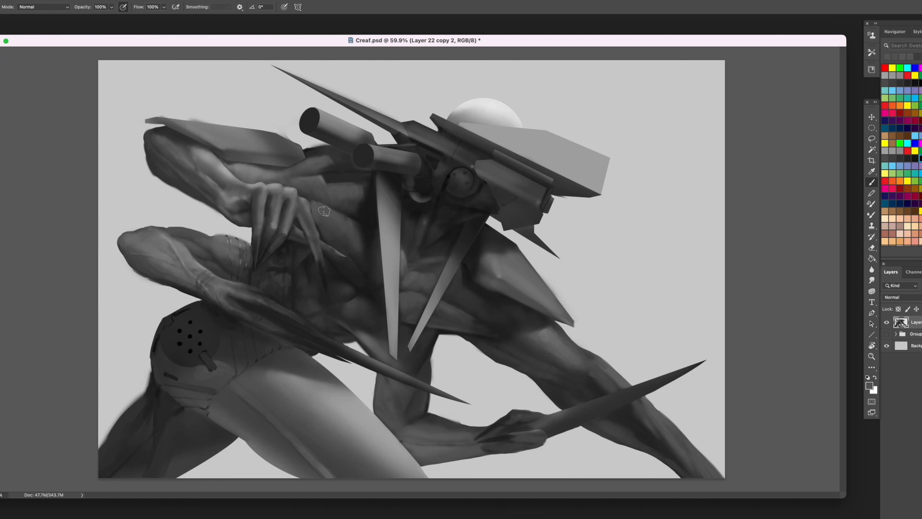
pyautogui.keyDown('alt'); pyautogui.click(319, 207); pyautogui.keyUp('alt')
pyautogui.keyDown('alt'); pyautogui.click(243, 164); pyautogui.keyUp('alt')
pyautogui.keyDown('alt'); pyautogui.click(224, 163); pyautogui.keyUp('alt')
# - Paint a thin dark slot with sampled greys on each of the two shoulder plates
pyautogui.keyDown('alt'); pyautogui.click(497, 293); pyautogui.keyUp('alt')
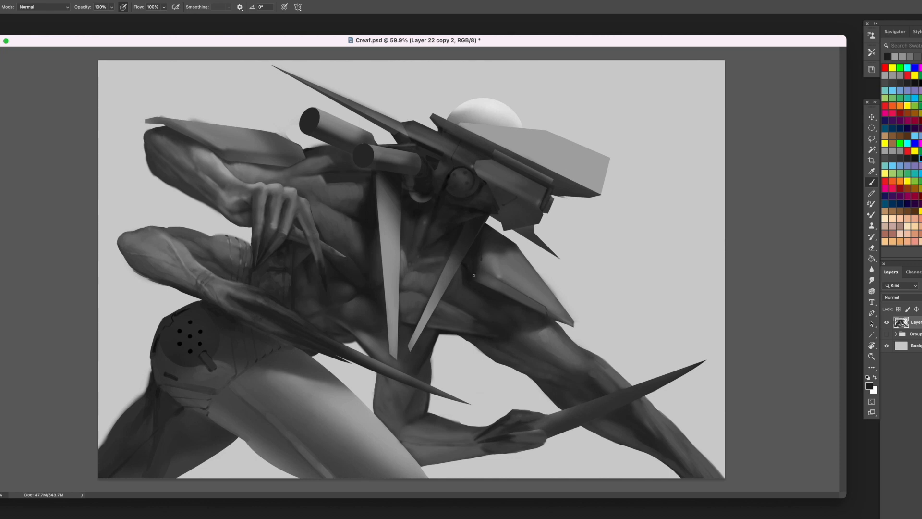
pyautogui.moveTo(487, 265)
pyautogui.mouseDown()
pyautogui.moveTo(511, 279)
pyautogui.moveTo(497, 271)
pyautogui.mouseUp()
pyautogui.keyDown('alt'); pyautogui.click(480, 237); pyautogui.keyUp('alt')
pyautogui.moveTo(247, 157); pyautogui.dragTo(268, 159)
# - Draw a closed Pen path along the upper edge of the long shoulder plate and around the background above it
pyautogui.press('p')
pyautogui.click(302, 147)
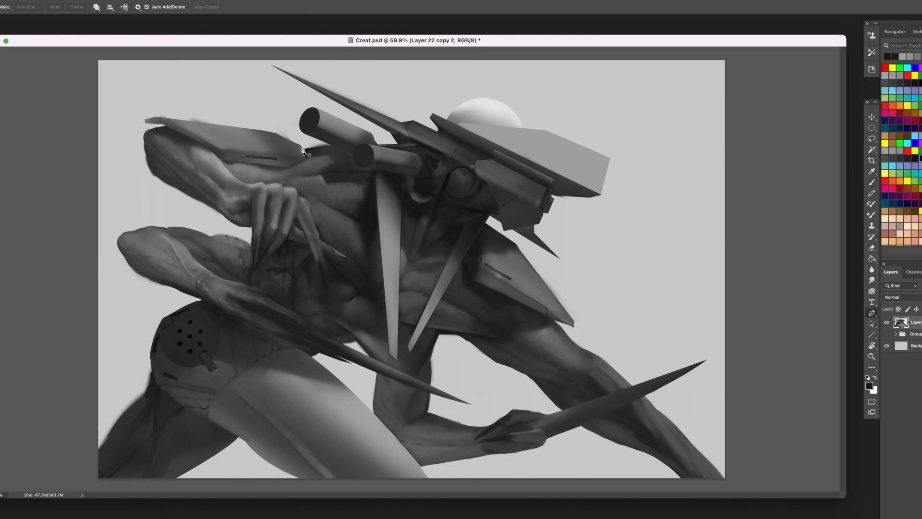
pyautogui.click(278, 134)
pyautogui.click(256, 130)
pyautogui.click(159, 118)
pyautogui.click(143, 121)
pyautogui.click(131, 110)
pyautogui.click(158, 87)
pyautogui.click(232, 86)
pyautogui.click(270, 98)
pyautogui.click(285, 110)
pyautogui.click(294, 113)
pyautogui.click(294, 119)
pyautogui.click(294, 126)
pyautogui.click(301, 138)
pyautogui.click(330, 144)
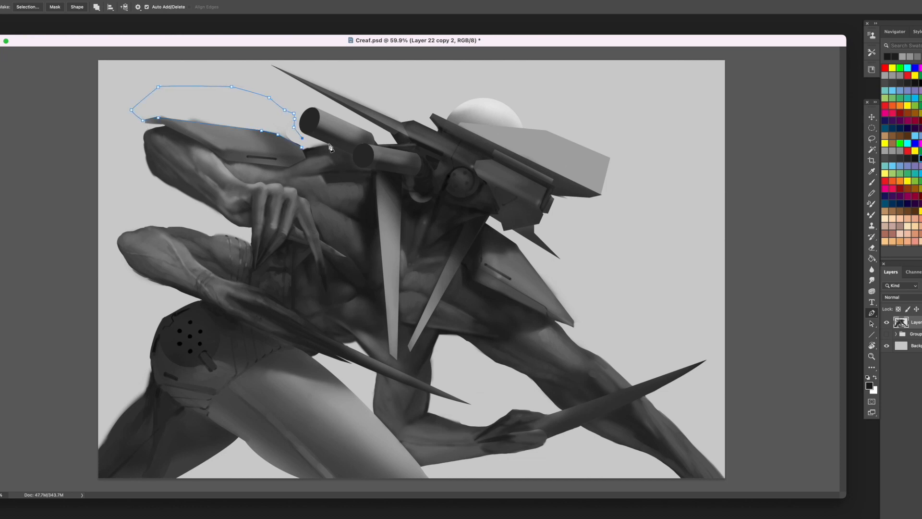
pyautogui.click(313, 147)
pyautogui.click(303, 151)
pyautogui.click(302, 147)
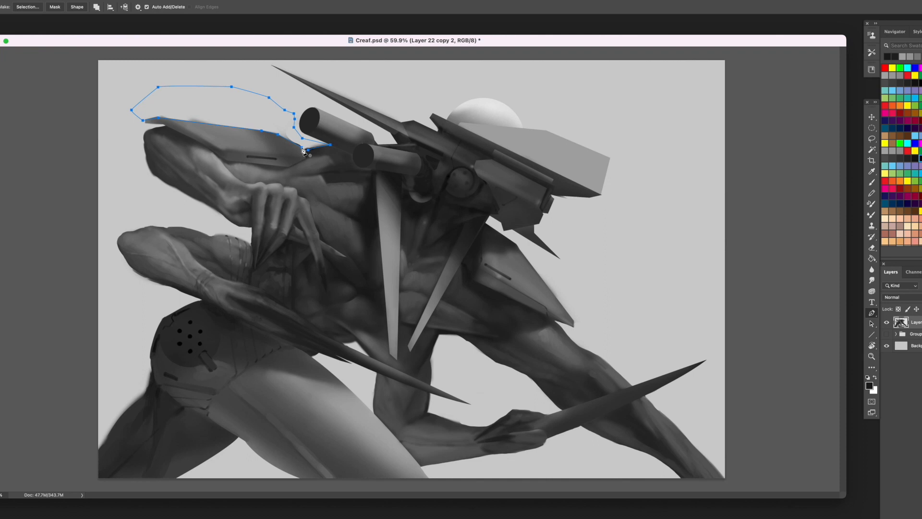
# - Convert the path to a selection, clear the soft overspill above the shoulder plate, and deselect
pyautogui.rightClick(235, 107)
pyautogui.click(261, 150)
pyautogui.press('Return')
pyautogui.hotkey('ctrl', 'd')
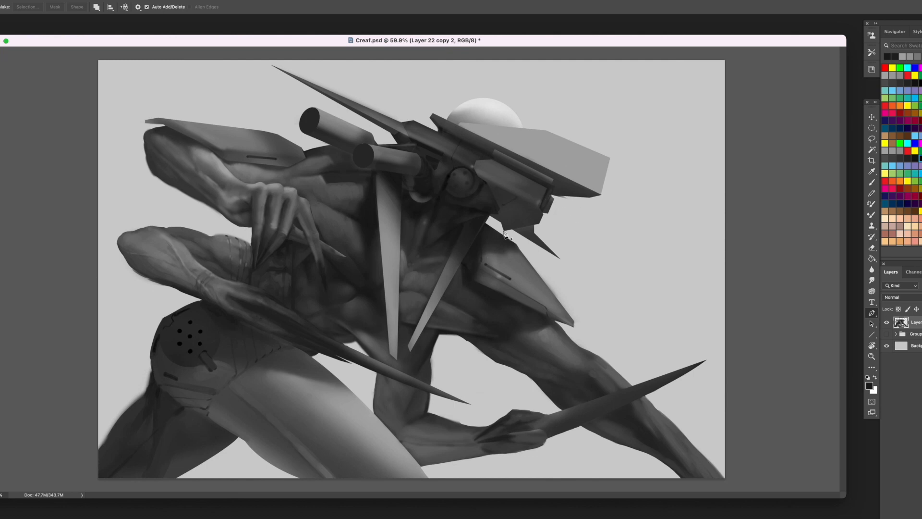
# - Smooth the round joint on the side of the head and repaint its ring of small dark holes
pyautogui.press('b')
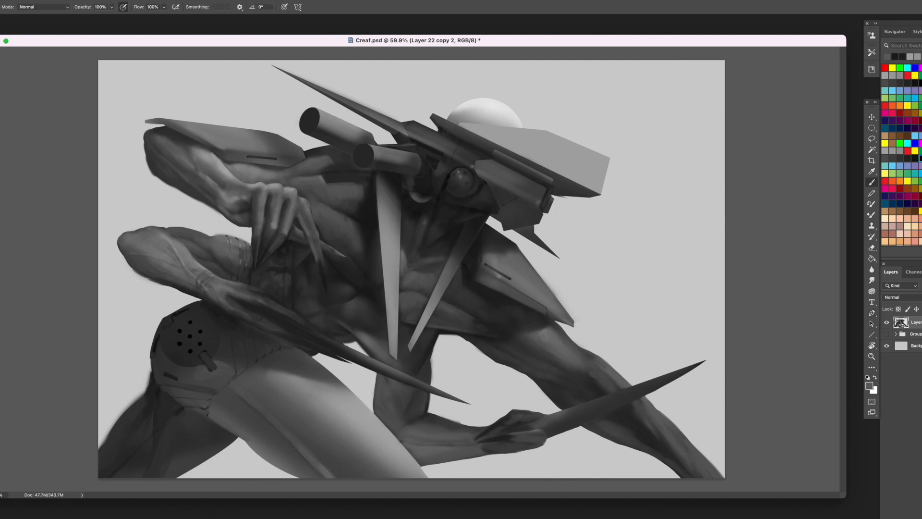
pyautogui.keyDown('alt'); pyautogui.click(450, 178); pyautogui.keyUp('alt')
pyautogui.keyDown('alt'); pyautogui.click(460, 189); pyautogui.keyUp('alt')
pyautogui.keyDown('alt'); pyautogui.click(450, 184); pyautogui.keyUp('alt')
pyautogui.keyDown('alt'); pyautogui.click(454, 184); pyautogui.keyUp('alt')
pyautogui.keyDown('alt'); pyautogui.click(452, 183); pyautogui.keyUp('alt')
pyautogui.keyDown('alt'); pyautogui.click(452, 184); pyautogui.keyUp('alt')
pyautogui.keyDown('alt'); pyautogui.click(456, 185); pyautogui.keyUp('alt')
# - Paint a curved mechanical bracket beside the head's round joint with sampled light and dark strokes
pyautogui.keyDown('alt'); pyautogui.click(445, 169); pyautogui.keyUp('alt')
pyautogui.keyDown('alt'); pyautogui.click(443, 171); pyautogui.keyUp('alt')
pyautogui.keyDown('alt'); pyautogui.click(441, 173); pyautogui.keyUp('alt')
pyautogui.keyDown('alt'); pyautogui.click(438, 195); pyautogui.keyUp('alt')
pyautogui.keyDown('alt'); pyautogui.click(434, 197); pyautogui.keyUp('alt')
pyautogui.keyDown('alt'); pyautogui.click(443, 170); pyautogui.keyUp('alt')
pyautogui.keyDown('alt'); pyautogui.click(442, 172); pyautogui.keyUp('alt')
pyautogui.moveTo(434, 189); pyautogui.dragTo(431, 193)
pyautogui.keyDown('alt'); pyautogui.click(436, 186); pyautogui.keyUp('alt')
pyautogui.keyDown('alt'); pyautogui.click(437, 184); pyautogui.keyUp('alt')
pyautogui.keyDown('alt'); pyautogui.click(435, 195); pyautogui.keyUp('alt')
pyautogui.keyDown('alt'); pyautogui.click(430, 190); pyautogui.keyUp('alt')
pyautogui.keyDown('alt'); pyautogui.click(437, 180); pyautogui.keyUp('alt')
# - Detail the small round part below the front cylinder with sampled dark and grey strokes
pyautogui.keyDown('alt'); pyautogui.click(417, 180); pyautogui.keyUp('alt')
pyautogui.moveTo(412, 180); pyautogui.dragTo(409, 183)
pyautogui.moveTo(423, 183); pyautogui.dragTo(421, 200)
pyautogui.keyDown('alt'); pyautogui.click(428, 180); pyautogui.keyUp('alt')
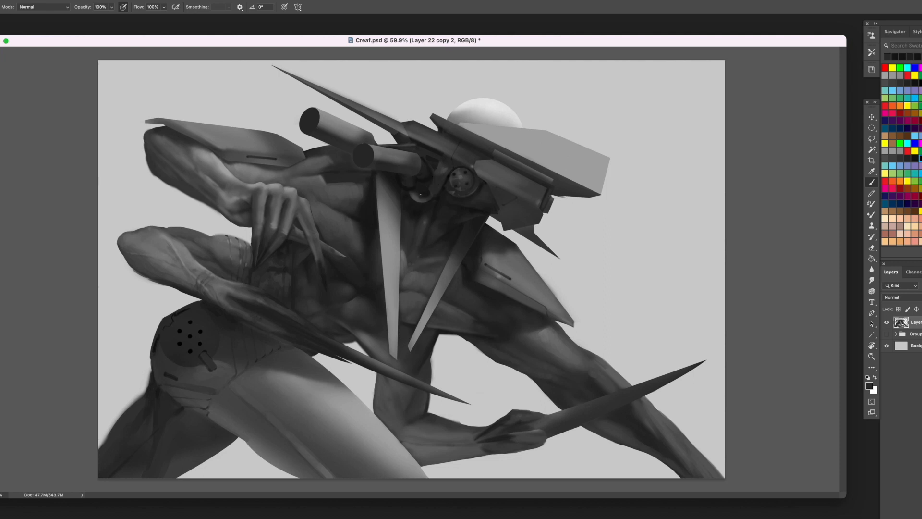
pyautogui.keyDown('alt'); pyautogui.click(423, 190); pyautogui.keyUp('alt')
pyautogui.moveTo(420, 185); pyautogui.dragTo(429, 183)
pyautogui.keyDown('alt'); pyautogui.click(423, 223); pyautogui.keyUp('alt')
# - Lighten and sharpen the hooked bracket between the front cylinder and the head's round joint using sampled greys
pyautogui.keyDown('alt'); pyautogui.click(465, 128); pyautogui.keyUp('alt')
pyautogui.keyDown('alt'); pyautogui.click(441, 173); pyautogui.keyUp('alt')
pyautogui.keyDown('alt'); pyautogui.click(441, 185); pyautogui.keyUp('alt')
pyautogui.keyDown('alt'); pyautogui.click(439, 185); pyautogui.keyUp('alt')
pyautogui.keyDown('alt'); pyautogui.click(438, 184); pyautogui.keyUp('alt')
pyautogui.keyDown('alt'); pyautogui.click(434, 188); pyautogui.keyUp('alt')
pyautogui.keyDown('alt'); pyautogui.click(449, 164); pyautogui.keyUp('alt')
pyautogui.keyDown('alt'); pyautogui.click(446, 165); pyautogui.keyUp('alt')
pyautogui.keyDown('alt'); pyautogui.click(441, 172); pyautogui.keyUp('alt')
pyautogui.keyDown('alt'); pyautogui.click(441, 177); pyautogui.keyUp('alt')
pyautogui.keyDown('alt'); pyautogui.click(440, 172); pyautogui.keyUp('alt')
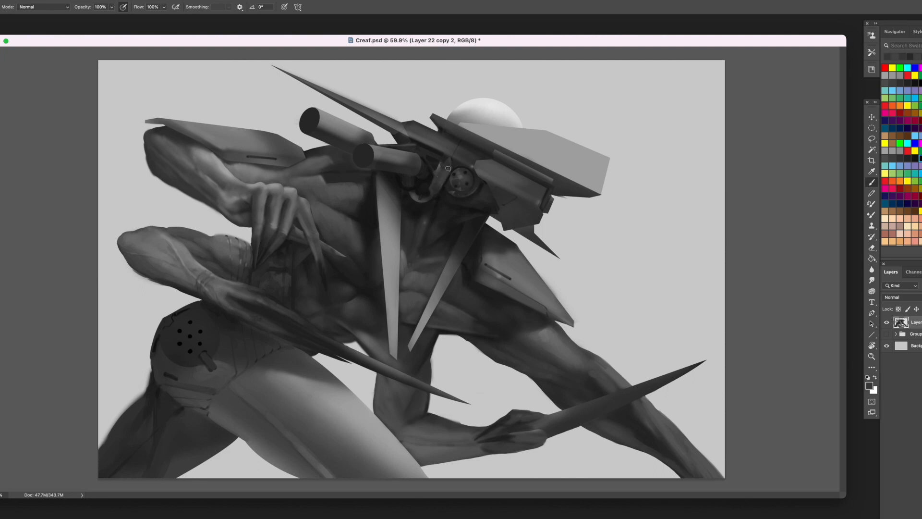
# - Touch up the hooked bracket and the adjoining end of the front cylinder with sampled greys
pyautogui.keyDown('alt'); pyautogui.click(446, 169); pyautogui.keyUp('alt')
pyautogui.keyDown('alt'); pyautogui.click(429, 163); pyautogui.keyUp('alt')
pyautogui.keyDown('alt'); pyautogui.click(414, 170); pyautogui.keyUp('alt')
pyautogui.keyDown('alt'); pyautogui.click(365, 131); pyautogui.keyUp('alt')
pyautogui.keyDown('alt'); pyautogui.click(486, 129); pyautogui.keyUp('alt')
# - Add panel lines and small edge accents to the side plate behind the head's round joint
pyautogui.moveTo(498, 180); pyautogui.dragTo(539, 195)
pyautogui.keyDown('alt'); pyautogui.click(513, 185); pyautogui.keyUp('alt')
pyautogui.keyDown('alt'); pyautogui.click(534, 195); pyautogui.keyUp('alt')
pyautogui.keyDown('alt'); pyautogui.click(539, 194); pyautogui.keyUp('alt')
pyautogui.keyDown('alt'); pyautogui.click(534, 185); pyautogui.keyUp('alt')
pyautogui.moveTo(533, 193); pyautogui.dragTo(510, 186)
pyautogui.keyDown('alt'); pyautogui.click(512, 188); pyautogui.keyUp('alt')
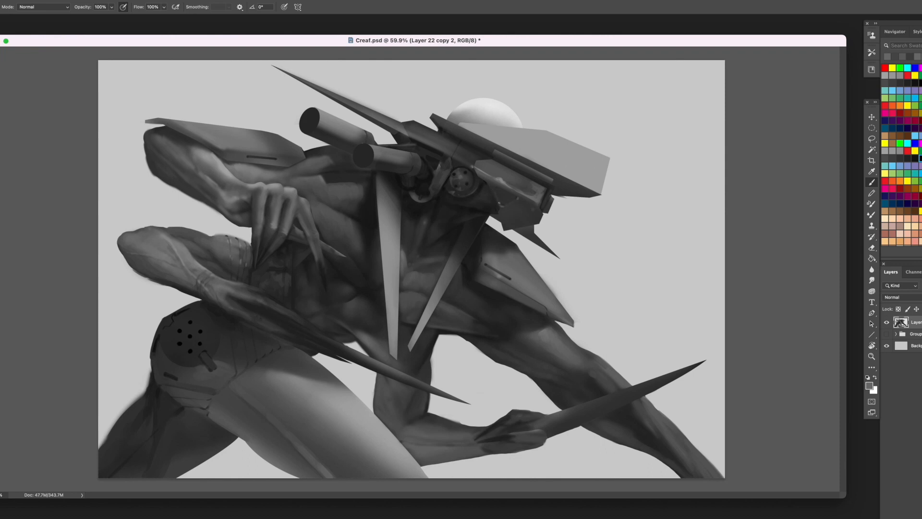
# - Shade and roughen the angular jaw piece beneath the head's side plate with light and dark greys
pyautogui.keyDown('alt'); pyautogui.click(530, 220); pyautogui.keyUp('alt')
pyautogui.moveTo(535, 211)
pyautogui.mouseDown()
pyautogui.moveTo(504, 226)
pyautogui.moveTo(517, 217)
pyautogui.moveTo(510, 222)
pyautogui.moveTo(507, 213)
pyautogui.mouseUp()
pyautogui.keyDown('alt'); pyautogui.click(532, 205); pyautogui.keyUp('alt')
pyautogui.keyDown('alt'); pyautogui.click(502, 217); pyautogui.keyUp('alt')
pyautogui.keyDown('alt'); pyautogui.click(508, 217); pyautogui.keyUp('alt')
pyautogui.keyDown('alt'); pyautogui.click(525, 213); pyautogui.keyUp('alt')
pyautogui.keyDown('alt'); pyautogui.click(535, 218); pyautogui.keyUp('alt')
pyautogui.keyDown('alt'); pyautogui.click(513, 212); pyautogui.keyUp('alt')
# - Detail the gap between the round joint and the side plate with small dark and grey mechanical strokes
pyautogui.moveTo(483, 178); pyautogui.dragTo(488, 183)
pyautogui.keyDown('alt'); pyautogui.click(482, 201); pyautogui.keyUp('alt')
pyautogui.keyDown('alt'); pyautogui.click(488, 178); pyautogui.keyUp('alt')
pyautogui.keyDown('alt'); pyautogui.click(492, 162); pyautogui.keyUp('alt')
pyautogui.keyDown('alt'); pyautogui.click(466, 172); pyautogui.keyUp('alt')
pyautogui.keyDown('alt'); pyautogui.click(484, 175); pyautogui.keyUp('alt')
pyautogui.keyDown('alt'); pyautogui.click(482, 193); pyautogui.keyUp('alt')
pyautogui.keyDown('alt'); pyautogui.click(486, 193); pyautogui.keyUp('alt')
pyautogui.keyDown('alt'); pyautogui.click(485, 200); pyautogui.keyUp('alt')
pyautogui.keyDown('alt'); pyautogui.click(481, 201); pyautogui.keyUp('alt')
pyautogui.keyDown('alt'); pyautogui.click(472, 204); pyautogui.keyUp('alt')
pyautogui.keyDown('alt'); pyautogui.click(482, 206); pyautogui.keyUp('alt')
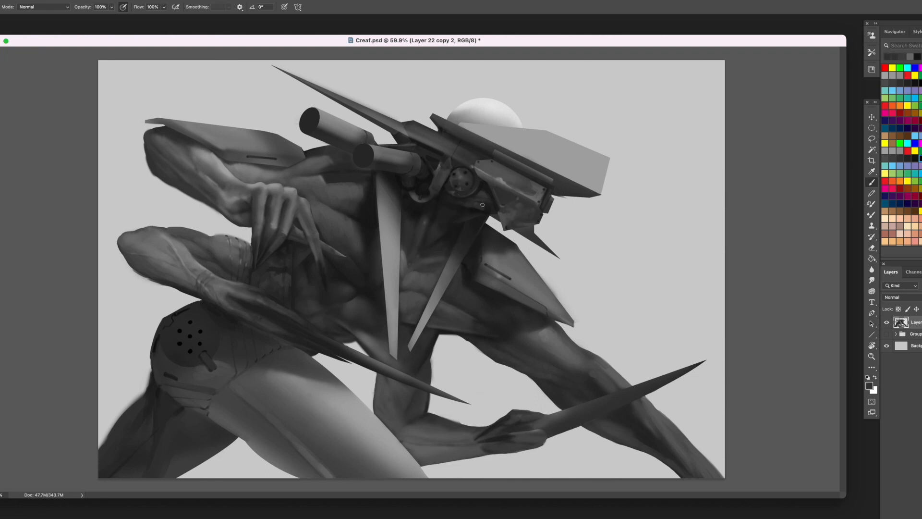
# - Block in neck tendons below the head's round joint with sampled dark and mid greys
pyautogui.keyDown('alt'); pyautogui.click(466, 211); pyautogui.keyUp('alt')
pyautogui.keyDown('alt'); pyautogui.click(458, 220); pyautogui.keyUp('alt')
pyautogui.keyDown('alt'); pyautogui.click(448, 208); pyautogui.keyUp('alt')
pyautogui.keyDown('alt'); pyautogui.click(429, 221); pyautogui.keyUp('alt')
pyautogui.keyDown('alt'); pyautogui.click(440, 215); pyautogui.keyUp('alt')
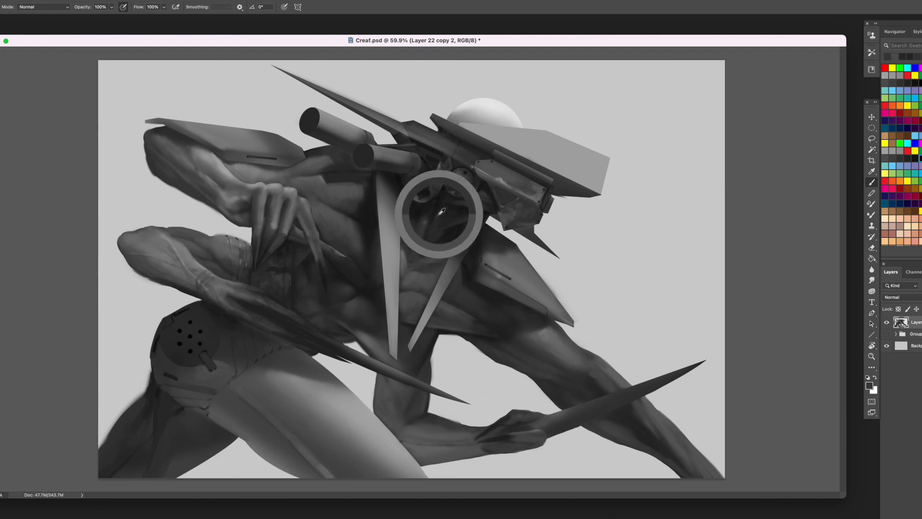
pyautogui.keyDown('alt'); pyautogui.click(441, 215); pyautogui.keyUp('alt')
pyautogui.keyDown('alt'); pyautogui.click(437, 219); pyautogui.keyUp('alt')
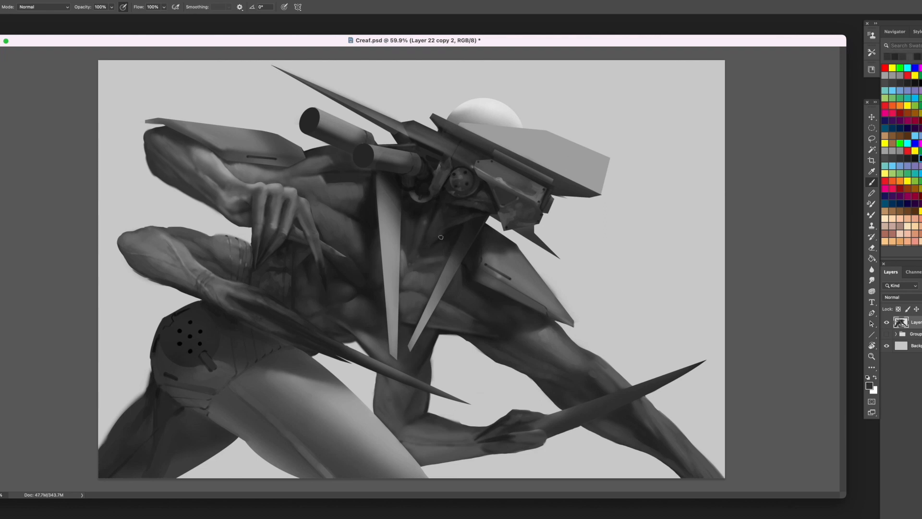
pyautogui.keyDown('alt'); pyautogui.click(436, 238); pyautogui.keyUp('alt')
pyautogui.keyDown('alt'); pyautogui.click(454, 227); pyautogui.keyUp('alt')
pyautogui.keyDown('alt'); pyautogui.click(437, 243); pyautogui.keyUp('alt')
pyautogui.keyDown('alt'); pyautogui.click(432, 258); pyautogui.keyUp('alt')
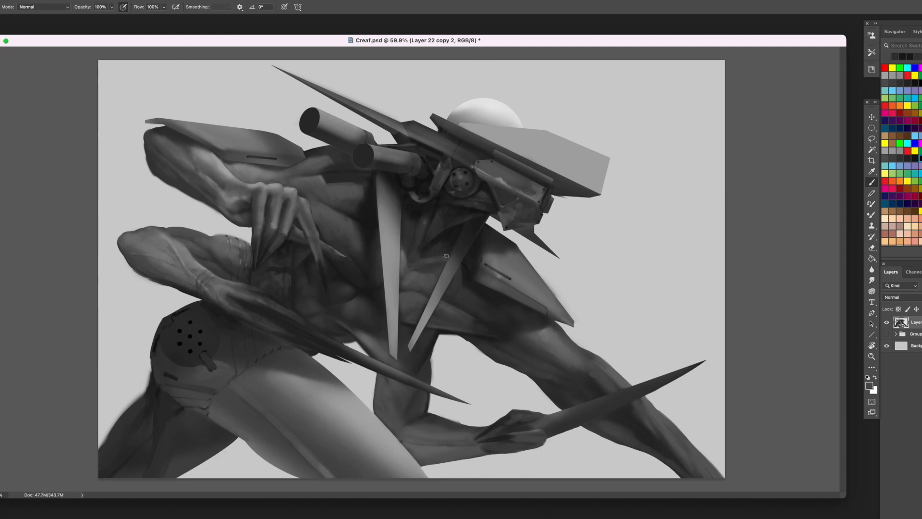
pyautogui.keyDown('alt'); pyautogui.click(423, 220); pyautogui.keyUp('alt')
# - Define the throat muscles beside the long light front spike with narrow vertical strokes
pyautogui.moveTo(427, 217); pyautogui.dragTo(417, 257)
pyautogui.keyDown('alt'); pyautogui.click(428, 232); pyautogui.keyUp('alt')
pyautogui.keyDown('alt'); pyautogui.click(419, 232); pyautogui.keyUp('alt')
pyautogui.keyDown('alt'); pyautogui.click(413, 224); pyautogui.keyUp('alt')
pyautogui.keyDown('alt'); pyautogui.click(411, 218); pyautogui.keyUp('alt')
pyautogui.keyDown('alt'); pyautogui.click(423, 217); pyautogui.keyUp('alt')
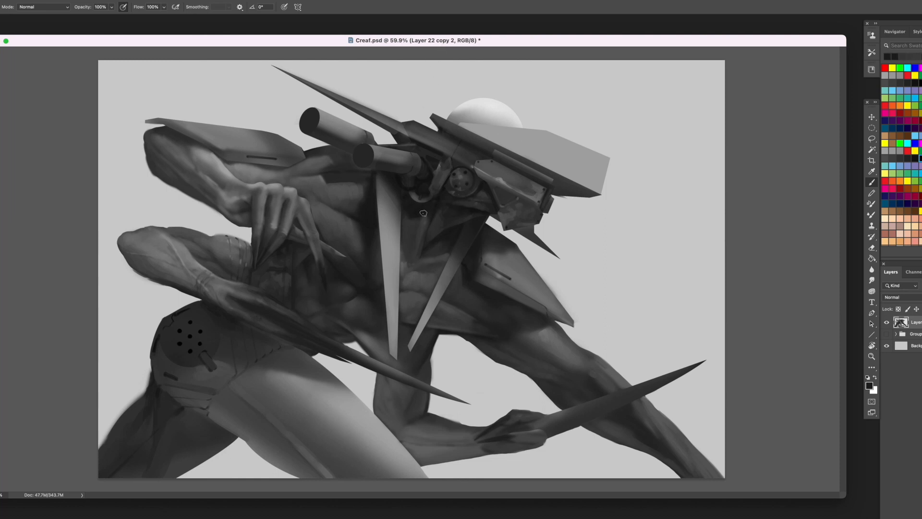
pyautogui.keyDown('alt'); pyautogui.click(428, 216); pyautogui.keyUp('alt')
pyautogui.keyDown('alt'); pyautogui.click(423, 222); pyautogui.keyUp('alt')
# - Deepen the shadow and refine the neck edge directly beneath the round joint
pyautogui.keyDown('alt'); pyautogui.click(463, 200); pyautogui.keyUp('alt')
pyautogui.keyDown('alt'); pyautogui.click(457, 202); pyautogui.keyUp('alt')
pyautogui.moveTo(453, 198); pyautogui.dragTo(449, 204)
pyautogui.keyDown('alt'); pyautogui.click(451, 200); pyautogui.keyUp('alt')
pyautogui.keyDown('alt'); pyautogui.click(446, 205); pyautogui.keyUp('alt')
pyautogui.keyDown('alt'); pyautogui.click(441, 227); pyautogui.keyUp('alt')
# - Build up muscle striations on the neck and upper chest between the two long hanging spikes
pyautogui.keyDown('alt'); pyautogui.click(428, 227); pyautogui.keyUp('alt')
pyautogui.moveTo(435, 240); pyautogui.dragTo(433, 246)
pyautogui.keyDown('alt'); pyautogui.click(435, 244); pyautogui.keyUp('alt')
pyautogui.keyDown('alt'); pyautogui.click(438, 234); pyautogui.keyUp('alt')
pyautogui.keyDown('alt'); pyautogui.click(433, 244); pyautogui.keyUp('alt')
pyautogui.keyDown('alt'); pyautogui.click(448, 232); pyautogui.keyUp('alt')
pyautogui.keyDown('alt'); pyautogui.click(425, 221); pyautogui.keyUp('alt')
pyautogui.keyDown('alt'); pyautogui.click(451, 235); pyautogui.keyUp('alt')
pyautogui.keyDown('alt'); pyautogui.click(430, 258); pyautogui.keyUp('alt')
pyautogui.keyDown('alt'); pyautogui.click(428, 252); pyautogui.keyUp('alt')
pyautogui.keyDown('alt'); pyautogui.click(419, 276); pyautogui.keyUp('alt')
pyautogui.keyDown('alt'); pyautogui.click(414, 250); pyautogui.keyUp('alt')
pyautogui.keyDown('alt'); pyautogui.click(408, 217); pyautogui.keyUp('alt')
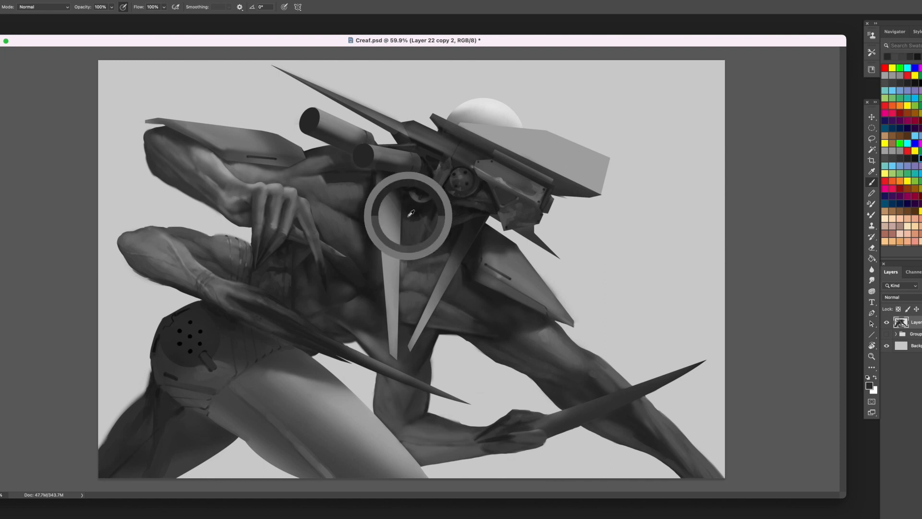
pyautogui.keyDown('alt'); pyautogui.click(409, 275); pyautogui.keyUp('alt')
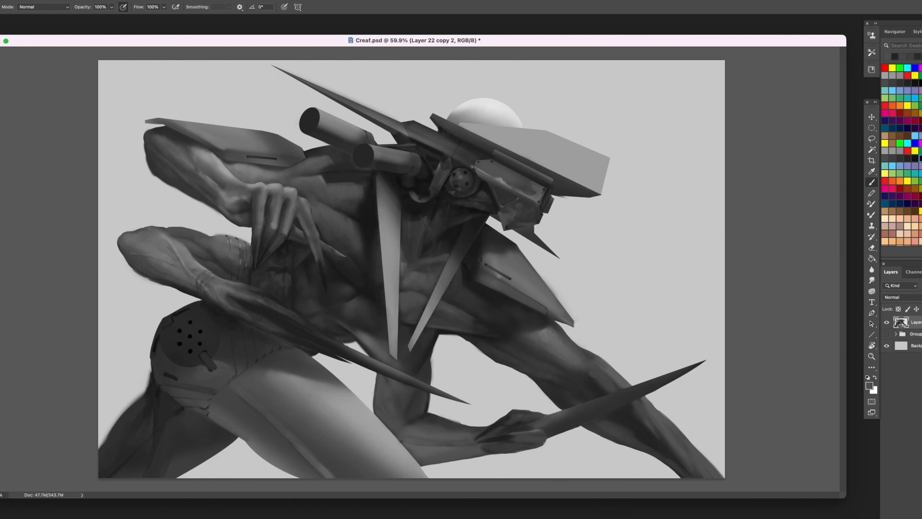
# - Paint a thin light tendon line and surrounding muscle shading on the extended leg above the hand blade
pyautogui.keyDown('alt'); pyautogui.click(256, 164); pyautogui.keyUp('alt')
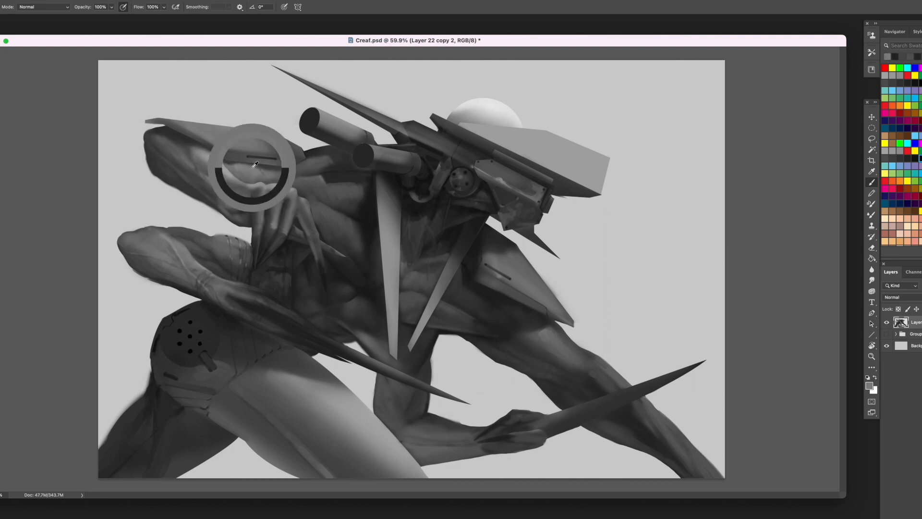
pyautogui.keyDown('alt'); pyautogui.click(583, 358); pyautogui.keyUp('alt')
pyautogui.moveTo(580, 355)
pyautogui.mouseDown()
pyautogui.moveTo(587, 382)
pyautogui.moveTo(578, 358)
pyautogui.mouseUp()
pyautogui.keyDown('alt'); pyautogui.click(579, 353); pyautogui.keyUp('alt')
pyautogui.keyDown('alt'); pyautogui.click(577, 350); pyautogui.keyUp('alt')
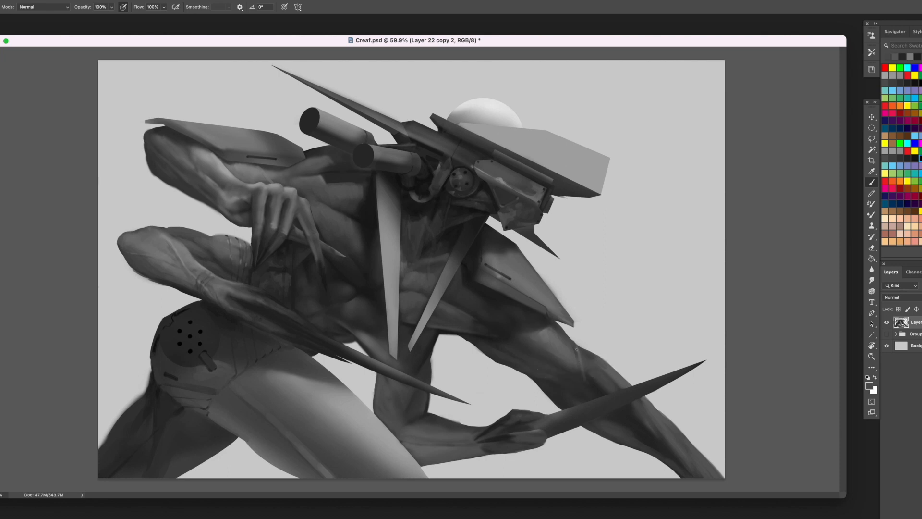
pyautogui.keyDown('alt'); pyautogui.click(577, 349); pyautogui.keyUp('alt')
pyautogui.keyDown('alt'); pyautogui.click(583, 380); pyautogui.keyUp('alt')
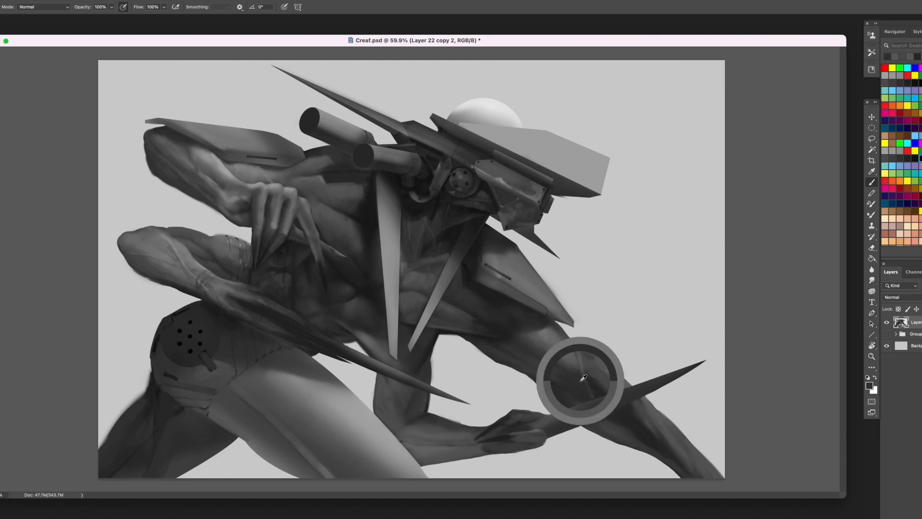
pyautogui.keyDown('alt'); pyautogui.click(614, 431); pyautogui.keyUp('alt')
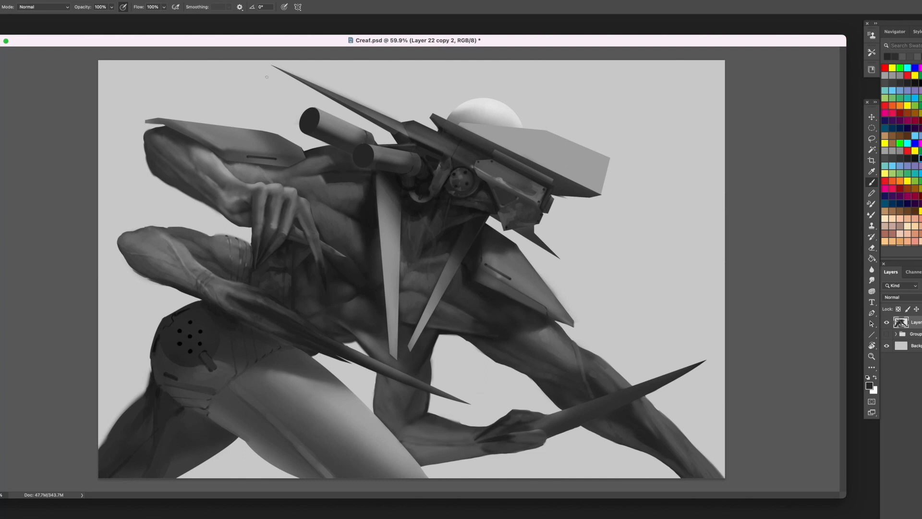
# - Add lighter panel edges and small details to the head section above the round joint
pyautogui.keyDown('alt'); pyautogui.click(510, 164); pyautogui.keyUp('alt')
pyautogui.moveTo(417, 138); pyautogui.dragTo(469, 155)
pyautogui.keyDown('alt'); pyautogui.click(441, 143); pyautogui.keyUp('alt')
pyautogui.keyDown('alt'); pyautogui.click(420, 137); pyautogui.keyUp('alt')
pyautogui.keyDown('alt'); pyautogui.click(466, 153); pyautogui.keyUp('alt')
pyautogui.keyDown('alt'); pyautogui.click(449, 143); pyautogui.keyUp('alt')
pyautogui.keyDown('alt'); pyautogui.click(443, 150); pyautogui.keyUp('alt')
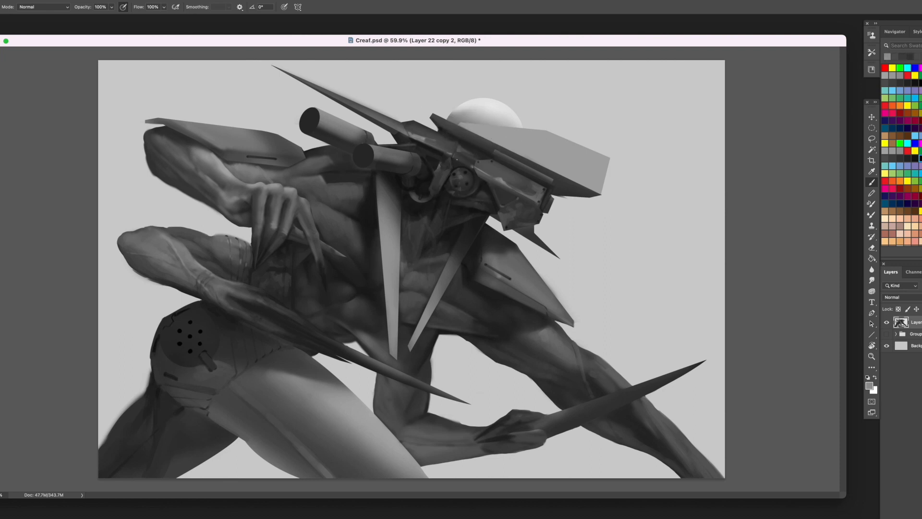
# - Refine the head's long front spike and add light accents to the cylinders with sampled greys
pyautogui.moveTo(322, 92); pyautogui.dragTo(355, 108)
pyautogui.keyDown('alt'); pyautogui.click(344, 88); pyautogui.keyUp('alt')
pyautogui.keyDown('alt'); pyautogui.click(339, 99); pyautogui.keyUp('alt')
pyautogui.keyDown('alt'); pyautogui.click(418, 163); pyautogui.keyUp('alt')
pyautogui.keyDown('alt'); pyautogui.click(399, 104); pyautogui.keyUp('alt')
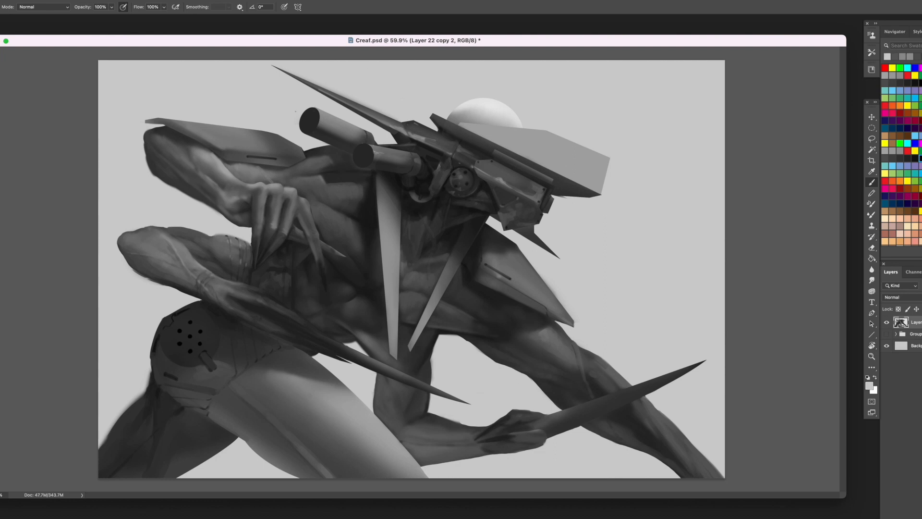
pyautogui.keyDown('alt'); pyautogui.click(363, 137); pyautogui.keyUp('alt')
pyautogui.keyDown('alt'); pyautogui.click(399, 96); pyautogui.keyUp('alt')
# - Sharpen the brim plate's long edge with light strokes and add a small dark triangular mark on the side plate
pyautogui.moveTo(456, 135)
pyautogui.mouseDown()
pyautogui.moveTo(492, 153)
pyautogui.moveTo(484, 147)
pyautogui.mouseUp()
pyautogui.keyDown('alt'); pyautogui.click(448, 130); pyautogui.keyUp('alt')
pyautogui.keyDown('alt'); pyautogui.click(445, 126); pyautogui.keyUp('alt')
pyautogui.moveTo(437, 117); pyautogui.dragTo(551, 181)
pyautogui.keyDown('alt'); pyautogui.click(480, 144); pyautogui.keyUp('alt')
pyautogui.keyDown('alt'); pyautogui.click(498, 153); pyautogui.keyUp('alt')
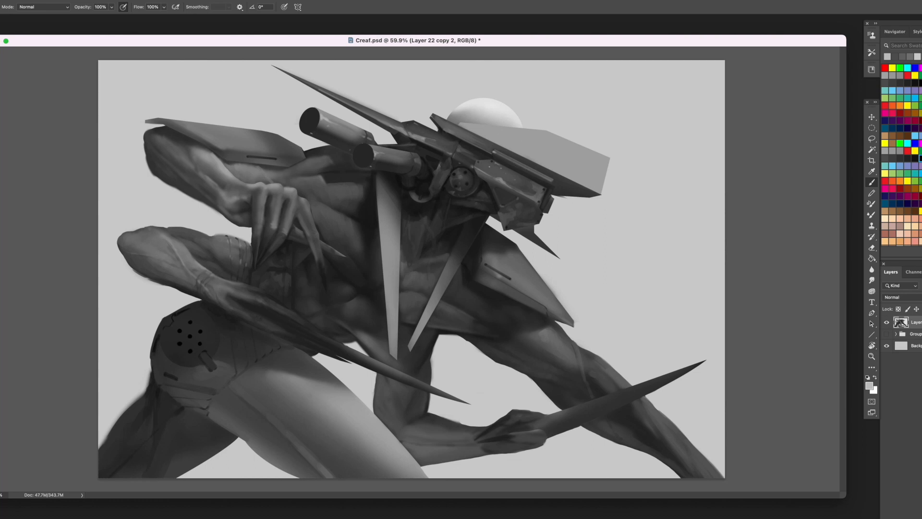
pyautogui.keyDown('alt'); pyautogui.click(552, 186); pyautogui.keyUp('alt')
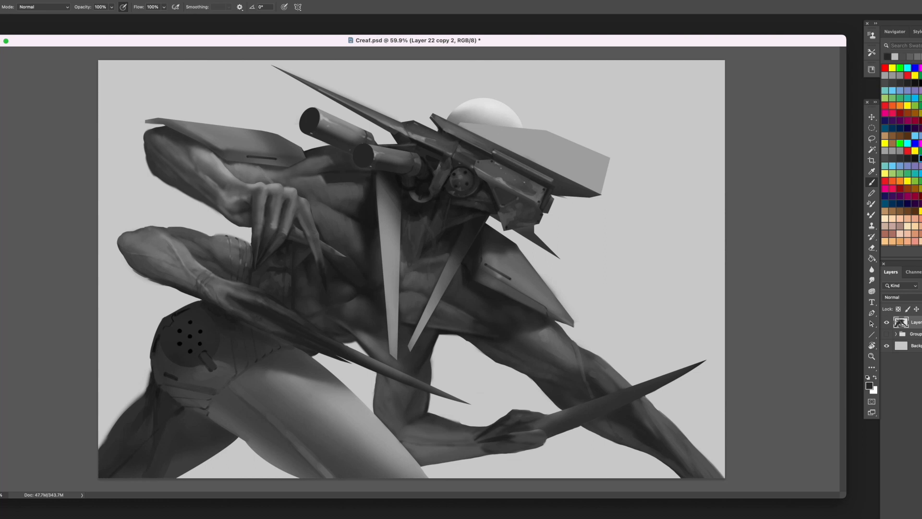
pyautogui.keyDown('alt'); pyautogui.click(529, 184); pyautogui.keyUp('alt')
# - Darken the gaps between the fingers and shade the hand holding the lower blade
pyautogui.keyDown('alt'); pyautogui.click(539, 416); pyautogui.keyUp('alt')
pyautogui.keyDown('alt'); pyautogui.click(532, 419); pyautogui.keyUp('alt')
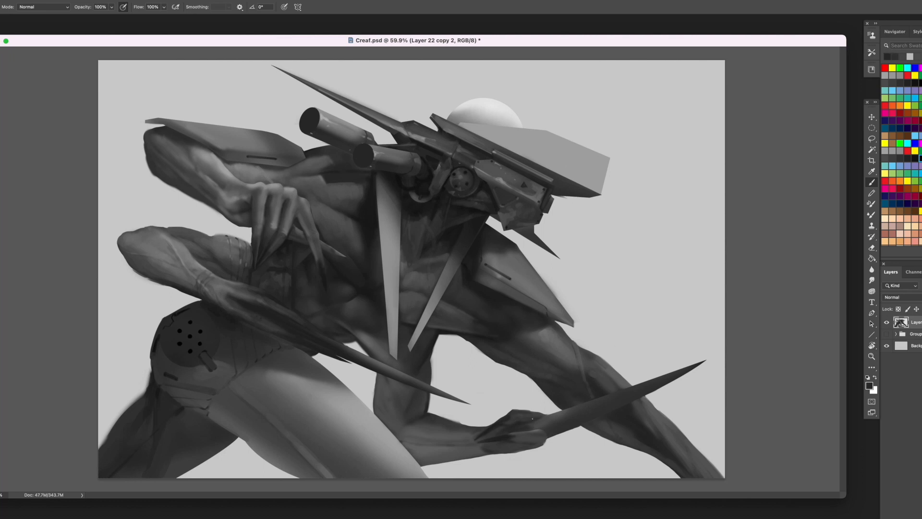
pyautogui.keyDown('alt'); pyautogui.click(495, 427); pyautogui.keyUp('alt')
pyautogui.keyDown('alt'); pyautogui.click(535, 436); pyautogui.keyUp('alt')
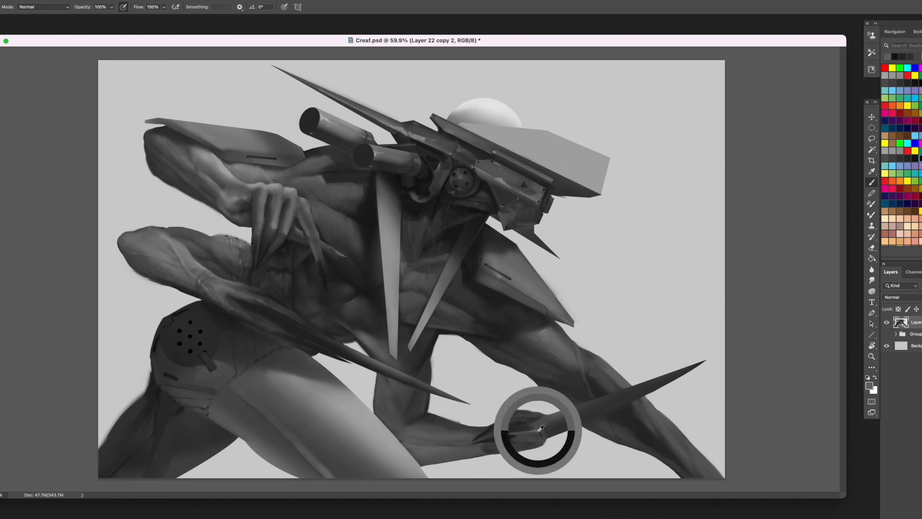
pyautogui.moveTo(527, 416)
pyautogui.mouseDown()
pyautogui.moveTo(541, 418)
pyautogui.moveTo(514, 437)
pyautogui.mouseUp()
pyautogui.keyDown('alt'); pyautogui.click(530, 434); pyautogui.keyUp('alt')
pyautogui.keyDown('alt'); pyautogui.click(511, 437); pyautogui.keyUp('alt')
pyautogui.keyDown('alt'); pyautogui.click(510, 437); pyautogui.keyUp('alt')
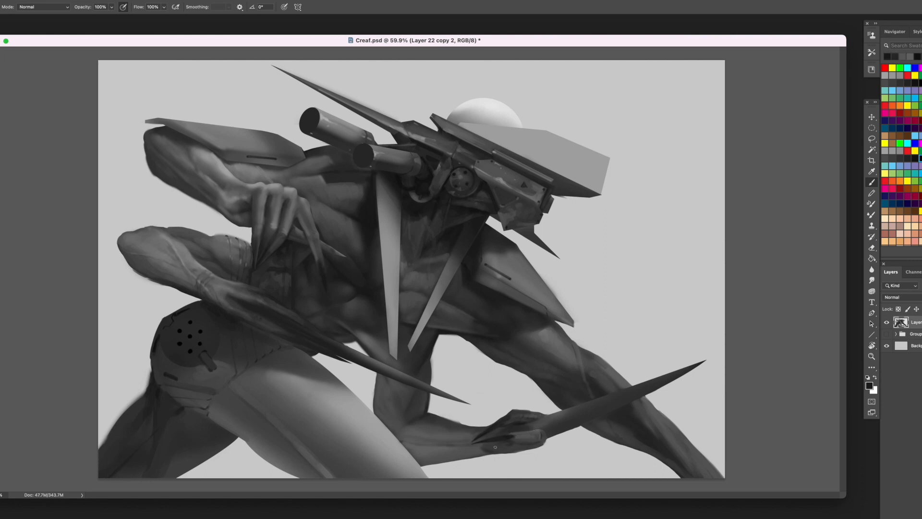
# - Refine the wrist and thumb contours of the blade-holding hand with dark and mid-grey strokes
pyautogui.keyDown('alt'); pyautogui.click(510, 444); pyautogui.keyUp('alt')
pyautogui.keyDown('alt'); pyautogui.click(502, 447); pyautogui.keyUp('alt')
pyautogui.keyDown('alt'); pyautogui.click(486, 430); pyautogui.keyUp('alt')
pyautogui.moveTo(485, 430); pyautogui.dragTo(478, 427)
pyautogui.keyDown('alt'); pyautogui.click(506, 427); pyautogui.keyUp('alt')
pyautogui.keyDown('alt'); pyautogui.click(503, 431); pyautogui.keyUp('alt')
pyautogui.keyDown('alt'); pyautogui.click(492, 445); pyautogui.keyUp('alt')
pyautogui.keyDown('alt'); pyautogui.click(503, 443); pyautogui.keyUp('alt')
pyautogui.keyDown('alt'); pyautogui.click(480, 431); pyautogui.keyUp('alt')
# - Paint muscle and tendon shading along the forearm from the wrist to the elbow using sampled greys
pyautogui.moveTo(486, 426)
pyautogui.mouseDown()
pyautogui.moveTo(454, 434)
pyautogui.moveTo(414, 427)
pyautogui.mouseUp()
pyautogui.keyDown('alt'); pyautogui.click(470, 420); pyautogui.keyUp('alt')
pyautogui.keyDown('alt'); pyautogui.click(469, 434); pyautogui.keyUp('alt')
pyautogui.keyDown('alt'); pyautogui.click(474, 435); pyautogui.keyUp('alt')
pyautogui.keyDown('alt'); pyautogui.click(461, 435); pyautogui.keyUp('alt')
pyautogui.keyDown('alt'); pyautogui.click(455, 434); pyautogui.keyUp('alt')
pyautogui.keyDown('alt'); pyautogui.click(439, 409); pyautogui.keyUp('alt')
pyautogui.keyDown('alt'); pyautogui.click(429, 427); pyautogui.keyUp('alt')
pyautogui.keyDown('alt'); pyautogui.click(428, 428); pyautogui.keyUp('alt')
pyautogui.keyDown('alt'); pyautogui.click(431, 429); pyautogui.keyUp('alt')
pyautogui.keyDown('alt'); pyautogui.click(419, 426); pyautogui.keyUp('alt')
pyautogui.keyDown('alt'); pyautogui.click(421, 426); pyautogui.keyUp('alt')
pyautogui.keyDown('alt'); pyautogui.click(440, 428); pyautogui.keyUp('alt')
pyautogui.keyDown('alt'); pyautogui.click(423, 426); pyautogui.keyUp('alt')
pyautogui.keyDown('alt'); pyautogui.click(424, 427); pyautogui.keyUp('alt')
pyautogui.keyDown('alt'); pyautogui.click(408, 428); pyautogui.keyUp('alt')
pyautogui.keyDown('alt'); pyautogui.click(422, 429); pyautogui.keyUp('alt')
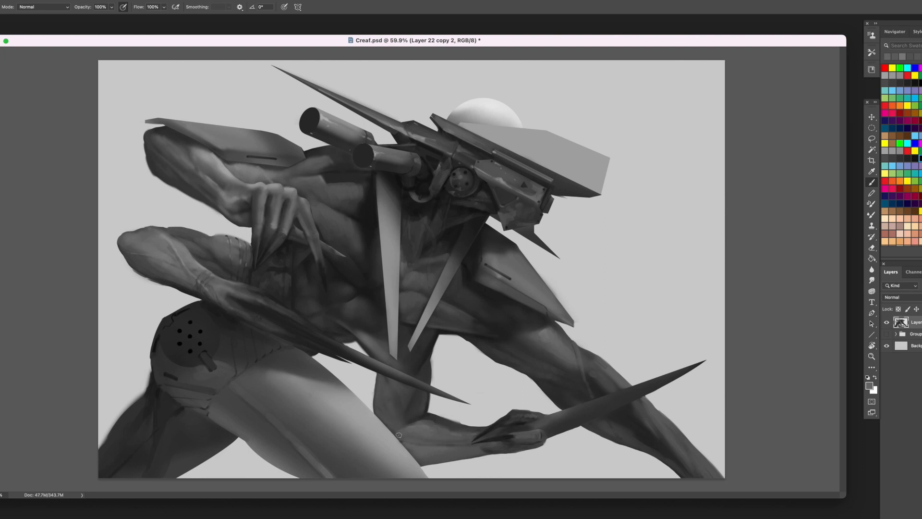
# - Clean up the base of the lower blade where it leaves the hand with sampled dark grey
pyautogui.keyDown('alt'); pyautogui.click(536, 414); pyautogui.keyUp('alt')
pyautogui.moveTo(542, 413)
pyautogui.mouseDown()
pyautogui.moveTo(504, 418)
pyautogui.moveTo(434, 458)
pyautogui.moveTo(582, 411)
pyautogui.mouseUp()
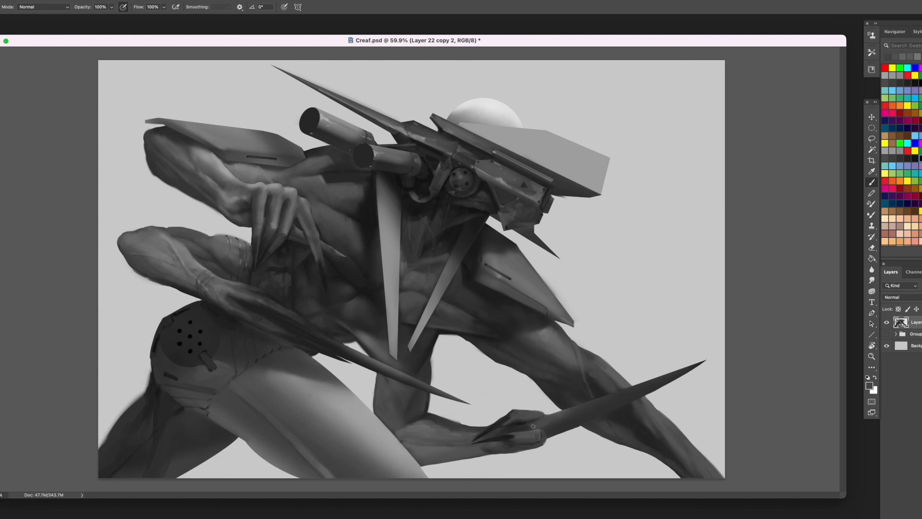
pyautogui.keyDown('alt'); pyautogui.click(601, 410); pyautogui.keyUp('alt')
# - Add short dark slots near the corners and edges of the head's light upper plate
pyautogui.keyDown('alt'); pyautogui.click(482, 272); pyautogui.keyUp('alt')
pyautogui.keyDown('alt'); pyautogui.click(465, 142); pyautogui.keyUp('alt')
# - Create a small circle filled with dark grey on a new layer beside the creature
pyautogui.click(872, 129)
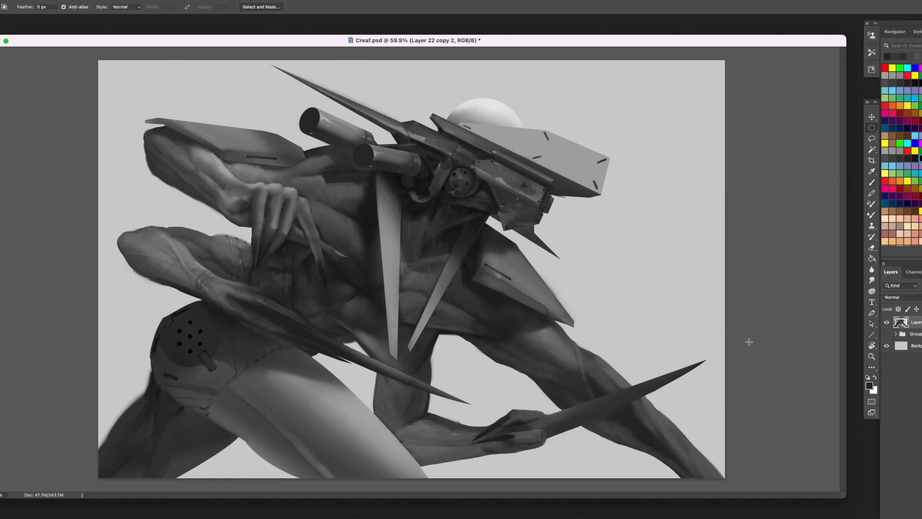
pyautogui.press('alt+shift+super+n')
pyautogui.moveTo(646, 272)
pyautogui.mouseDown()
pyautogui.moveTo(652, 277)
pyautogui.moveTo(625, 249)
pyautogui.mouseUp()
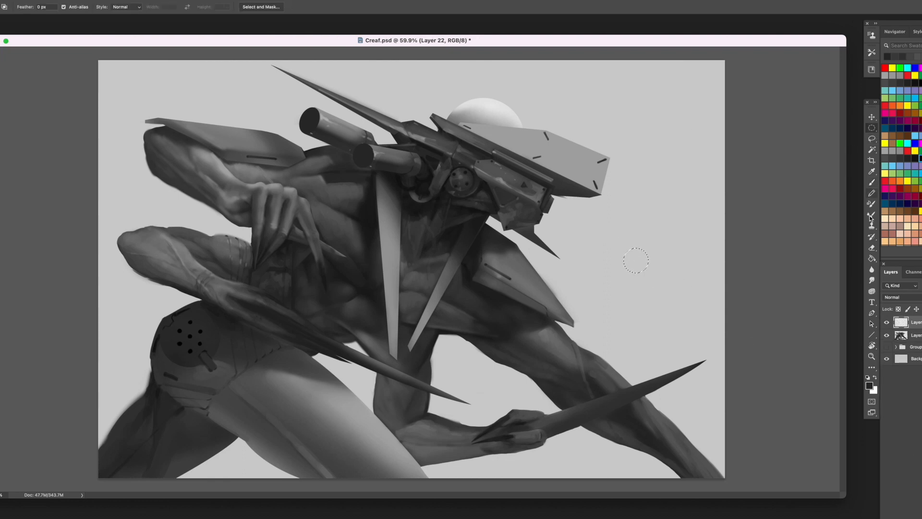
pyautogui.click(872, 259)
pyautogui.click(637, 260)
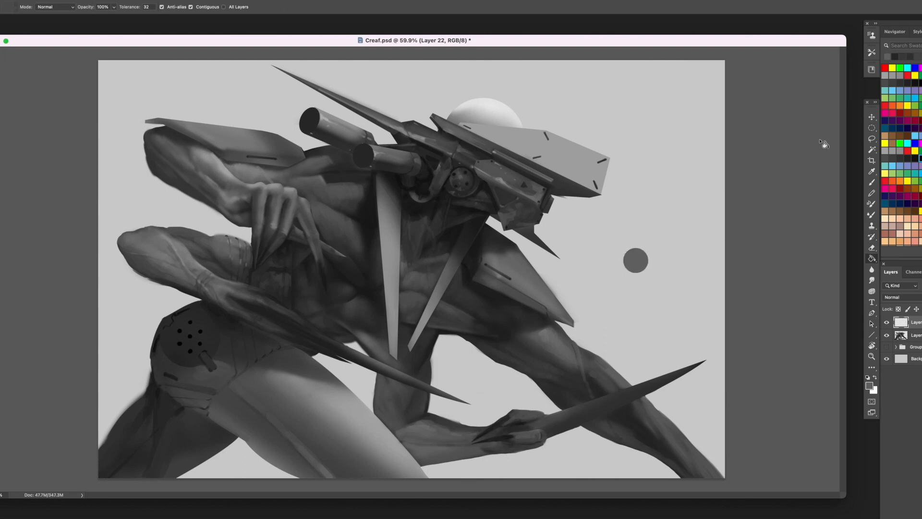
# - Transform the grey circle into a flattened ellipse and place it on the head's white dome
pyautogui.click(872, 118)
pyautogui.hotkey('ctrl', 't')
pyautogui.moveTo(636, 248)
pyautogui.mouseDown()
pyautogui.moveTo(451, 98)
pyautogui.moveTo(621, 252)
pyautogui.mouseUp()
pyautogui.press('Return')
pyautogui.moveTo(640, 263)
pyautogui.mouseDown()
pyautogui.moveTo(470, 108)
pyautogui.moveTo(489, 96)
pyautogui.moveTo(468, 109)
pyautogui.moveTo(468, 99)
pyautogui.moveTo(491, 104)
pyautogui.mouseUp()
# - Clip the dark ellipse's layer to the creature layer and soften the ellipse on the dome with an enlarged Eraser
pyautogui.rightClick(911, 322)
pyautogui.click(884, 305)
pyautogui.press('Return')
pyautogui.press('e')
pyautogui.press(']')
pyautogui.press(']')
pyautogui.press(']')
pyautogui.press(']')
pyautogui.press(']')
pyautogui.press(']')
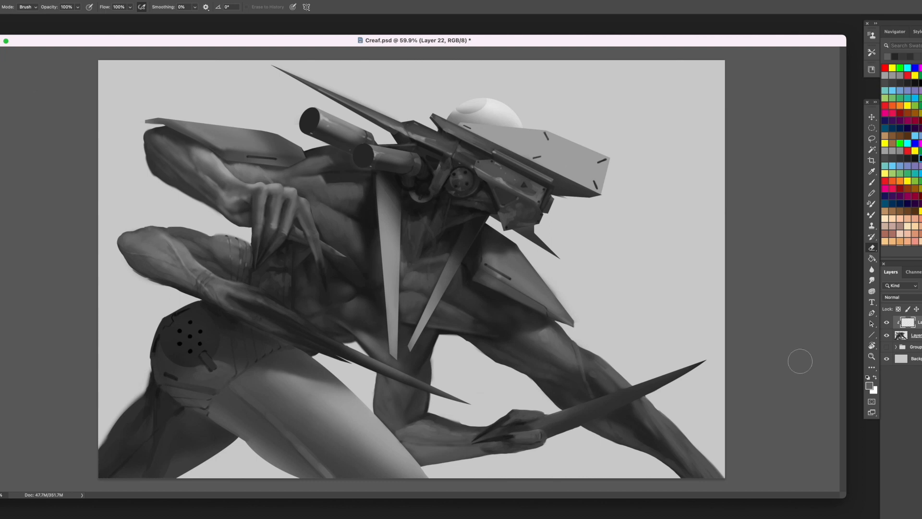
# - Paint a white faceted shard texture over the front thigh with a textured brush on a new clipped layer
pyautogui.hotkey('ctrl', 'shift', 'alt', 'n')
pyautogui.rightClick(901, 321)
pyautogui.click(896, 306)
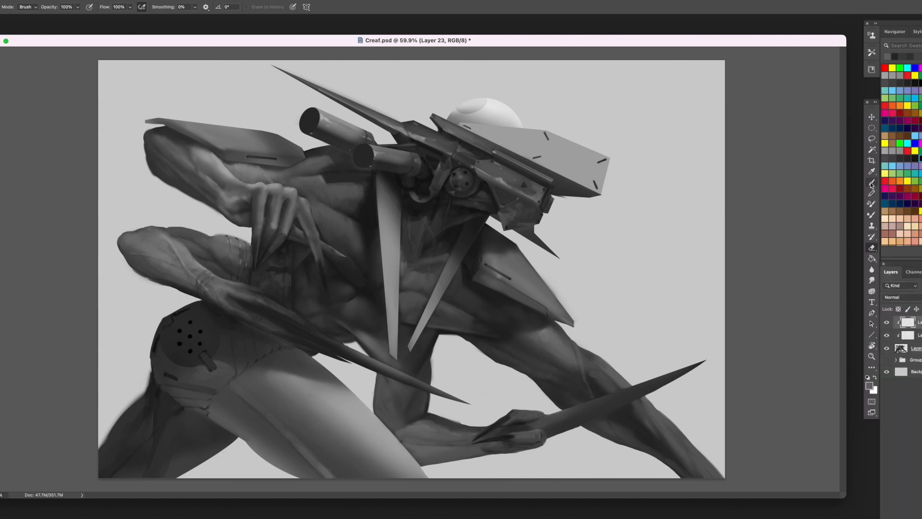
pyautogui.press('b')
pyautogui.rightClick(363, 144)
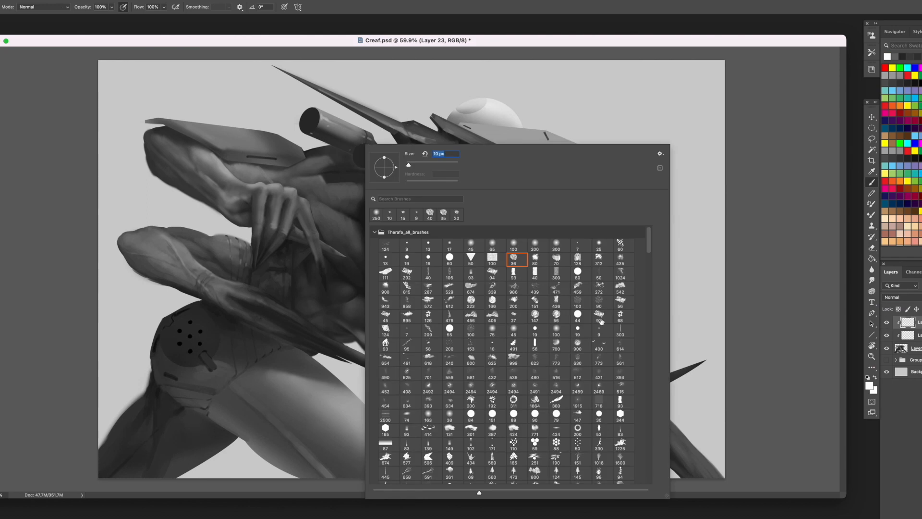
pyautogui.doubleClick(531, 395)
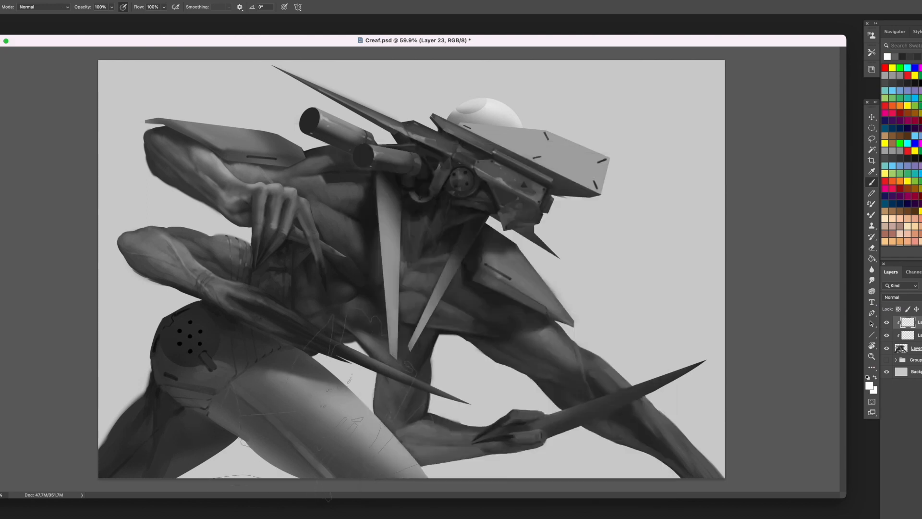
pyautogui.moveTo(317, 395); pyautogui.dragTo(340, 452)
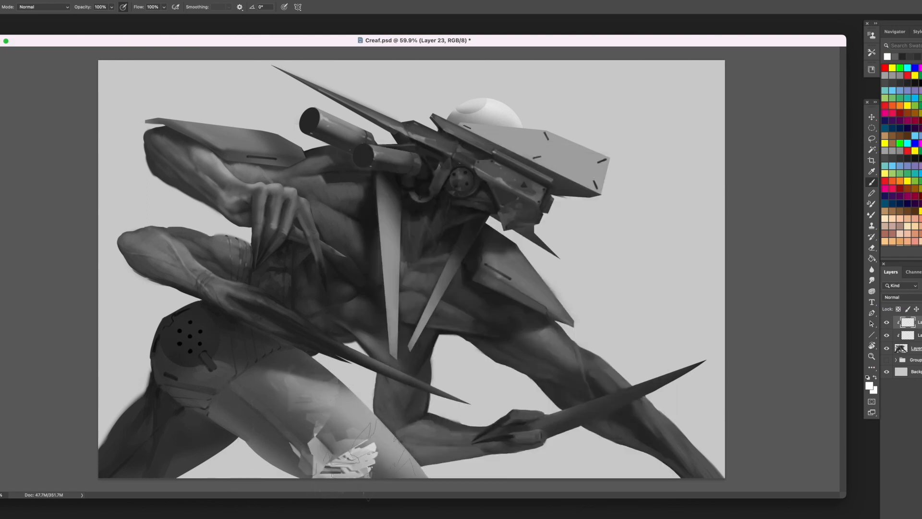
# - Rotate, stretch and skew the shard texture so it follows the length of the front thigh
pyautogui.hotkey('ctrl', 't')
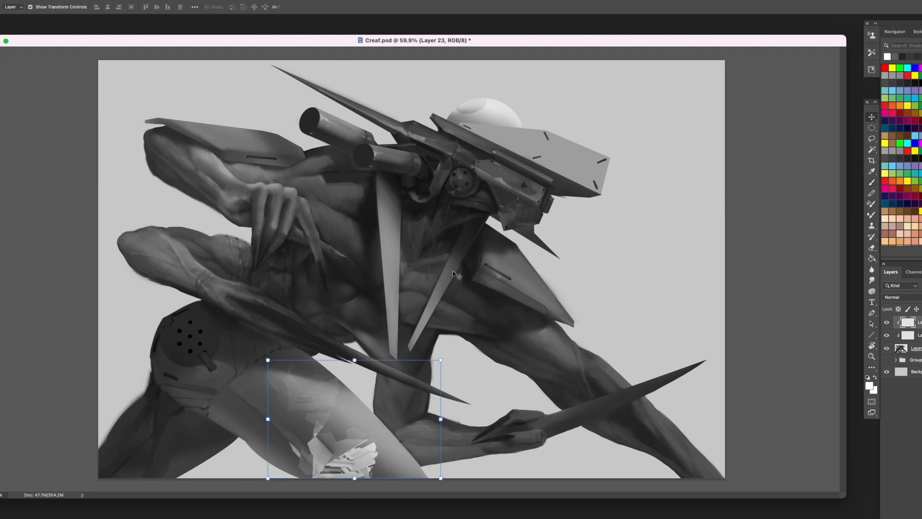
pyautogui.moveTo(356, 483)
pyautogui.mouseDown()
pyautogui.moveTo(380, 478)
pyautogui.moveTo(409, 492)
pyautogui.mouseUp()
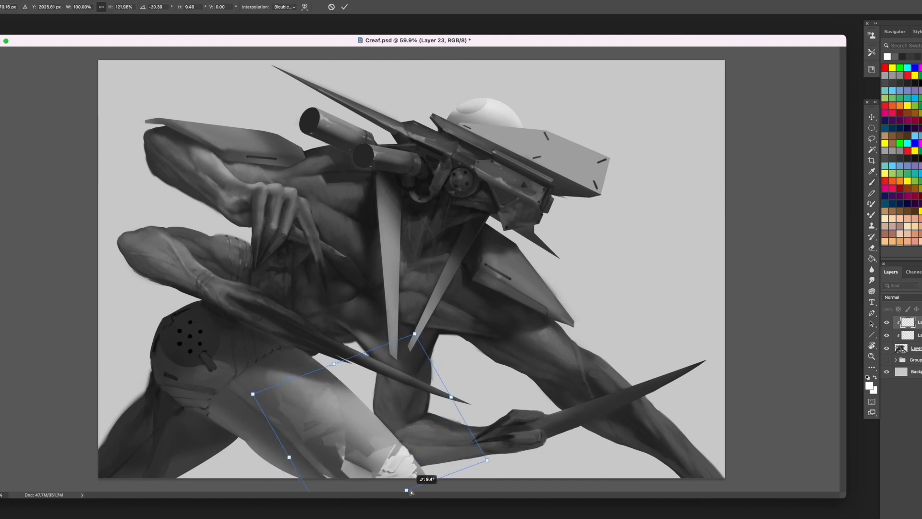
pyautogui.moveTo(253, 394); pyautogui.dragTo(190, 365)
pyautogui.press('Return')
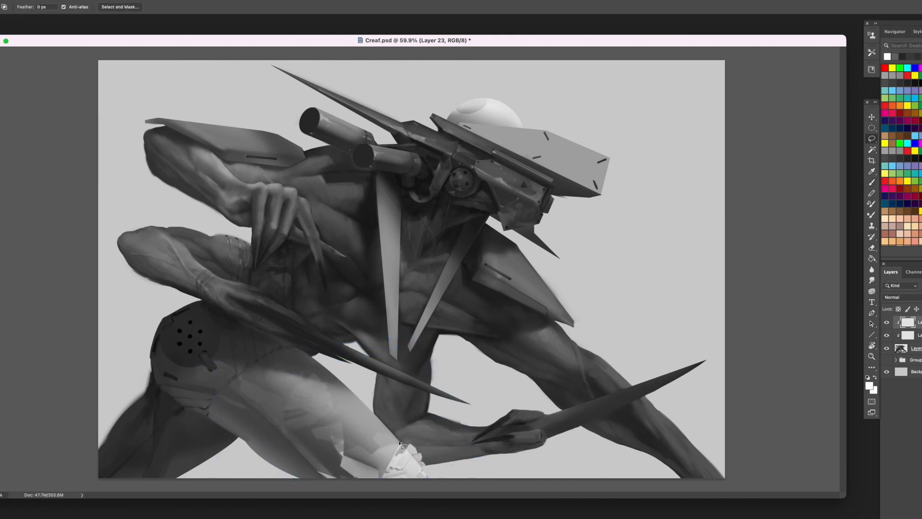
# - Delete the outlined bright texture patch near the thigh's lower end and set the texture layer's blend mode to Lighter Color
pyautogui.moveTo(399, 442)
pyautogui.mouseDown()
pyautogui.moveTo(425, 447)
pyautogui.moveTo(407, 439)
pyautogui.moveTo(433, 483)
pyautogui.moveTo(423, 476)
pyautogui.mouseUp()
pyautogui.press('Delete')
pyautogui.click(900, 297)
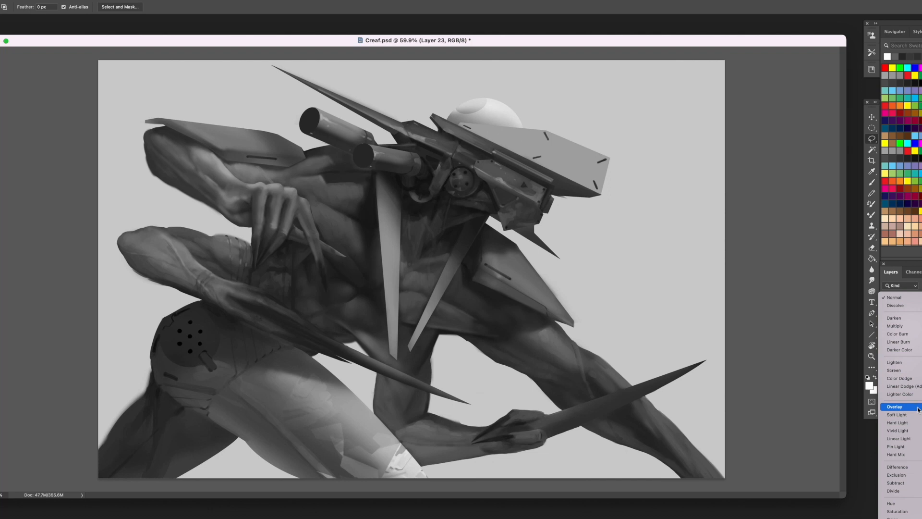
pyautogui.click(918, 395)
# - Duplicate the shard texture onto the raised arm's shoulder plate and scale it to fit
pyautogui.press('v')
pyautogui.moveTo(289, 314)
pyautogui.mouseDown()
pyautogui.moveTo(285, 282)
pyautogui.moveTo(183, 63)
pyautogui.mouseUp()
pyautogui.hotkey('ctrl', 't')
pyautogui.moveTo(357, 142); pyautogui.dragTo(151, 82)
pyautogui.press('Return')
# - Duplicate the texture onto the mechanical head and erase the excess over the barrels and spike base
pyautogui.moveTo(259, 100)
pyautogui.mouseDown()
pyautogui.moveTo(254, 139)
pyautogui.moveTo(234, 139)
pyautogui.moveTo(575, 148)
pyautogui.moveTo(513, 130)
pyautogui.moveTo(520, 144)
pyautogui.moveTo(620, 176)
pyautogui.moveTo(482, 124)
pyautogui.moveTo(546, 154)
pyautogui.moveTo(508, 148)
pyautogui.mouseUp()
pyautogui.press('e')
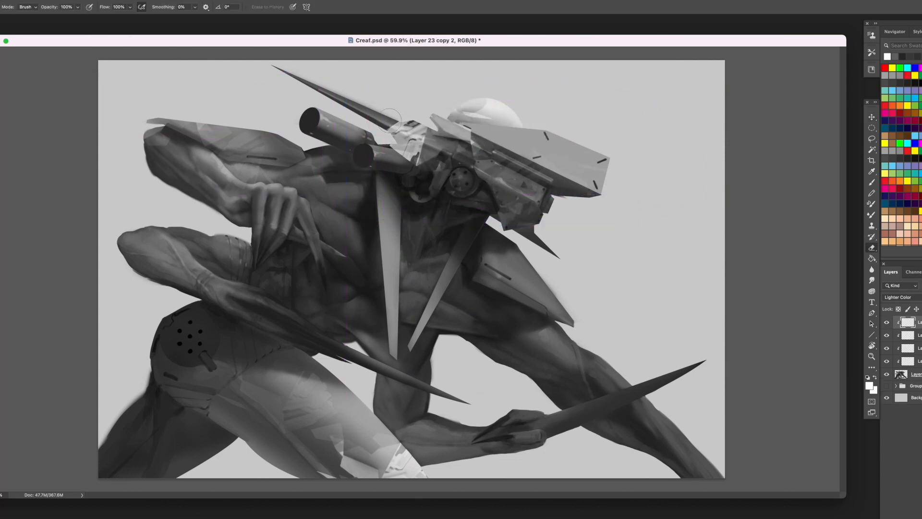
pyautogui.moveTo(389, 120)
pyautogui.mouseDown()
pyautogui.moveTo(405, 152)
pyautogui.moveTo(491, 162)
pyautogui.moveTo(506, 199)
pyautogui.mouseUp()
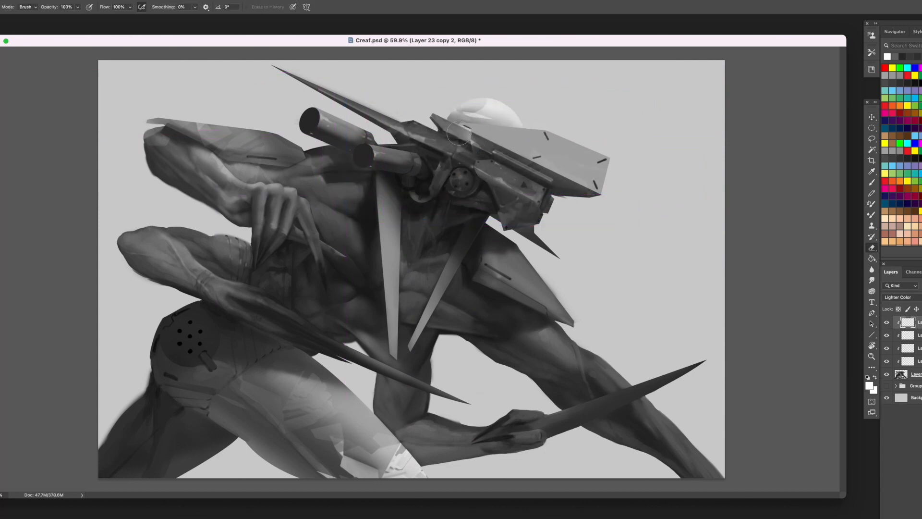
# - Erase the excess texture around the raised shoulder plate, duplicate it onto the outstretched arm's plate and trim that copy
pyautogui.hotkey('alt', '[')
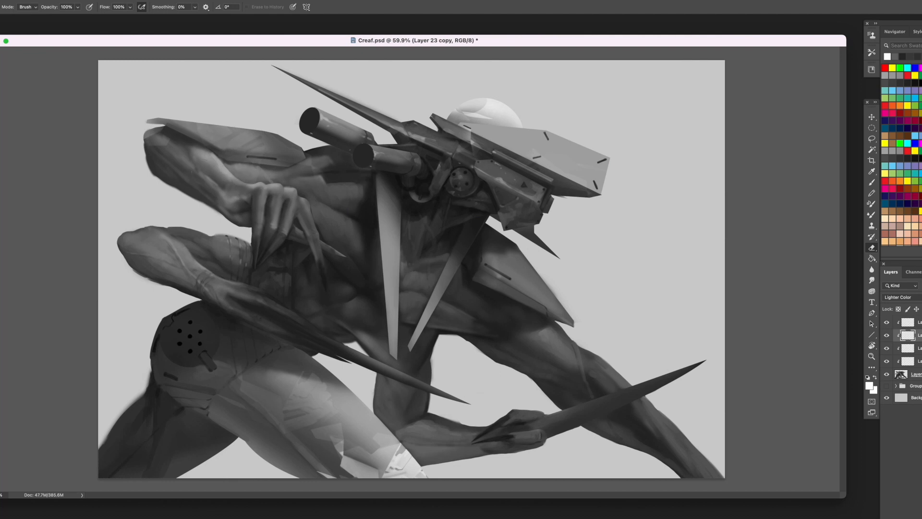
pyautogui.moveTo(147, 125); pyautogui.dragTo(161, 138)
pyautogui.press('v')
pyautogui.moveTo(260, 141)
pyautogui.mouseDown()
pyautogui.moveTo(620, 309)
pyautogui.moveTo(581, 306)
pyautogui.mouseUp()
pyautogui.press('e')
pyautogui.moveTo(466, 256)
pyautogui.mouseDown()
pyautogui.moveTo(452, 310)
pyautogui.moveTo(561, 352)
pyautogui.moveTo(477, 258)
pyautogui.moveTo(527, 257)
pyautogui.mouseUp()
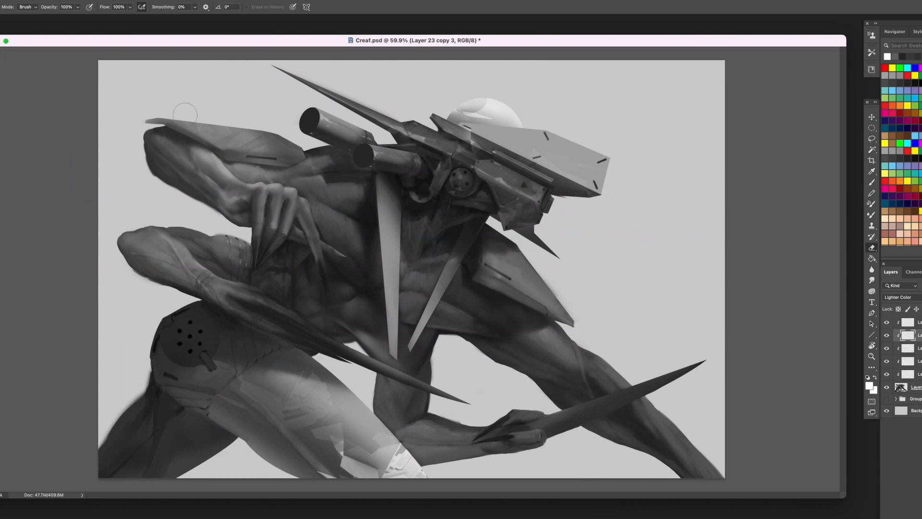
# - Cut away the stray edge pixels above the head's long spike on the creature layer with a polygonal selection, and save the file
pyautogui.click(887, 387)
pyautogui.click(886, 387)
pyautogui.click(911, 387)
pyautogui.click(872, 139)
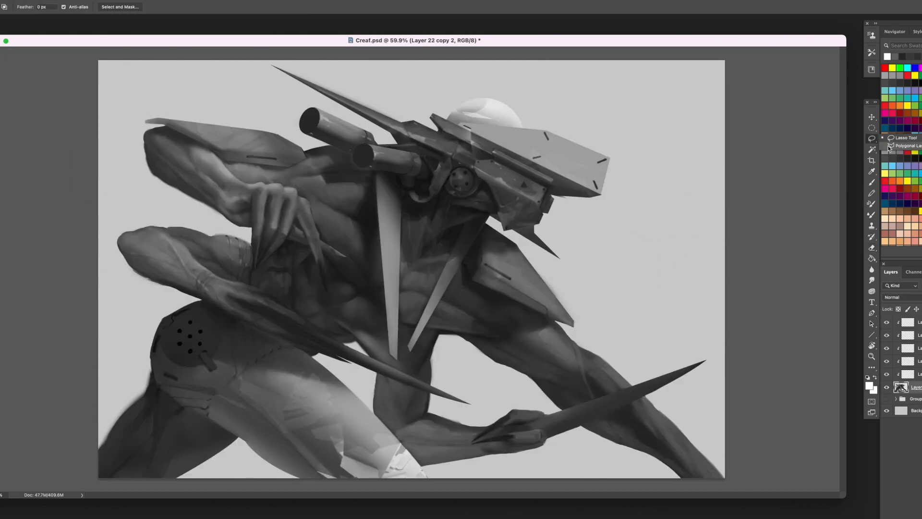
pyautogui.click(897, 144)
pyautogui.click(414, 121)
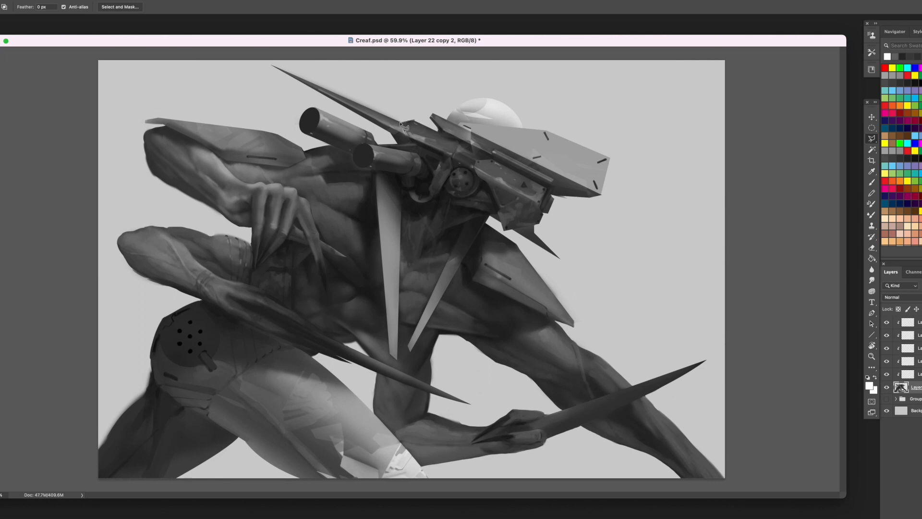
pyautogui.click(263, 61)
pyautogui.doubleClick(421, 89)
pyautogui.press('super+x')
pyautogui.press('super+s')
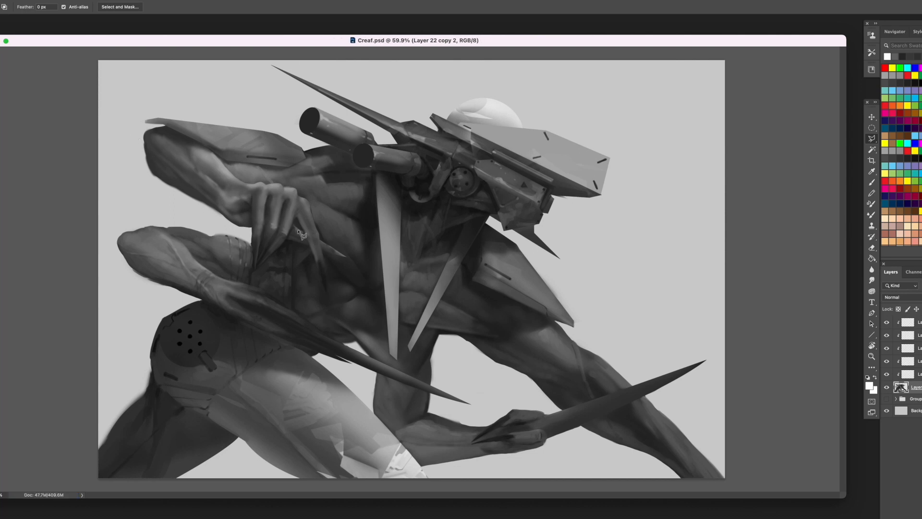
# - Add a new clipped layer in Overlay mode at the top of the stack and ready a brush with light peach
pyautogui.hotkey('alt', '.')
pyautogui.press('super+shift+alt+n')
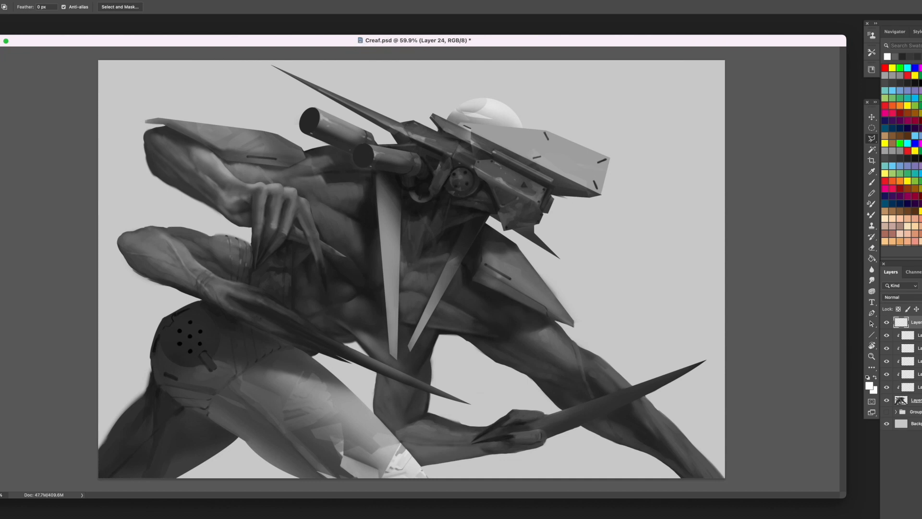
pyautogui.rightClick(916, 323)
pyautogui.click(887, 306)
pyautogui.click(914, 227)
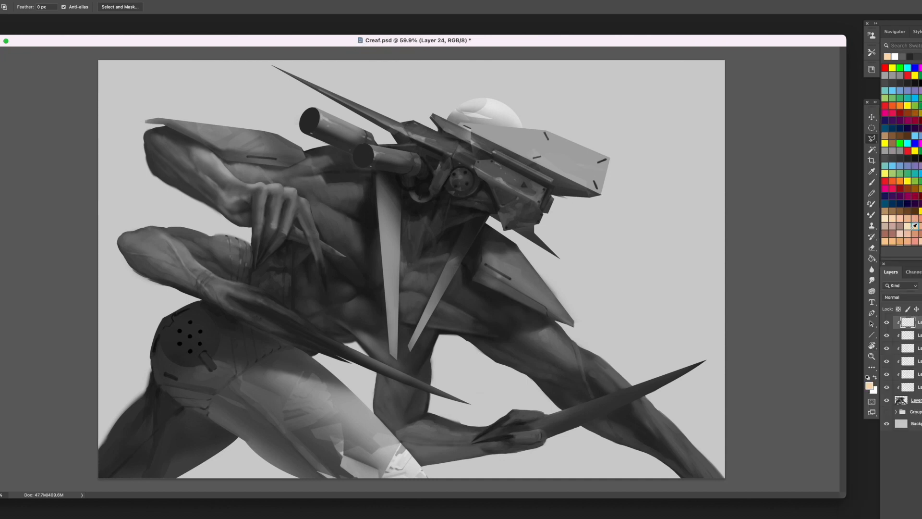
pyautogui.press('b')
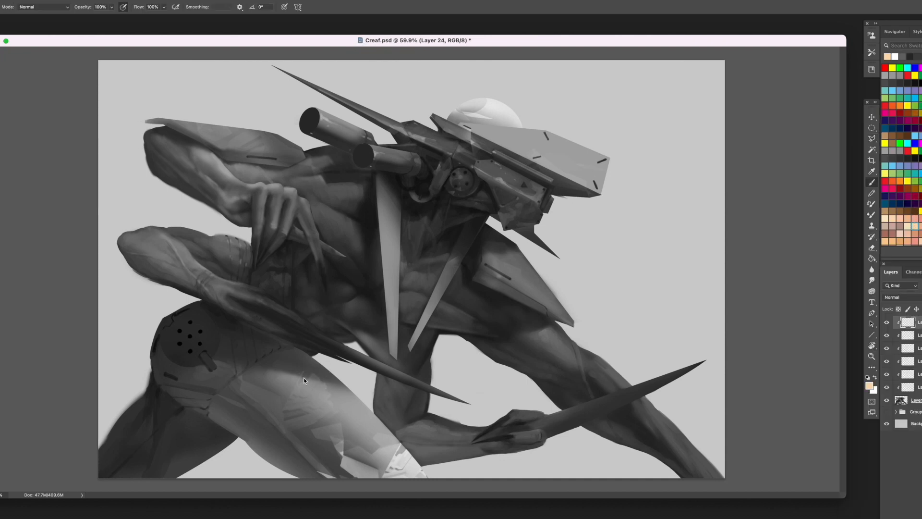
pyautogui.rightClick(305, 378)
pyautogui.doubleClick(482, 278)
pyautogui.click(901, 296)
pyautogui.click(899, 407)
# - Tint the chest, abdomen, both bent arms and the outstretched arm with the light peach colour
pyautogui.moveTo(420, 226)
pyautogui.mouseDown()
pyautogui.moveTo(420, 289)
pyautogui.moveTo(408, 320)
pyautogui.mouseUp()
pyautogui.moveTo(331, 223)
pyautogui.mouseDown()
pyautogui.moveTo(306, 185)
pyautogui.moveTo(312, 174)
pyautogui.moveTo(275, 182)
pyautogui.moveTo(236, 173)
pyautogui.mouseUp()
pyautogui.moveTo(475, 303)
pyautogui.mouseDown()
pyautogui.moveTo(443, 319)
pyautogui.moveTo(497, 335)
pyautogui.moveTo(556, 374)
pyautogui.moveTo(555, 345)
pyautogui.moveTo(567, 389)
pyautogui.mouseUp()
pyautogui.moveTo(252, 198)
pyautogui.mouseDown()
pyautogui.moveTo(147, 136)
pyautogui.moveTo(196, 185)
pyautogui.moveTo(237, 208)
pyautogui.moveTo(252, 205)
pyautogui.moveTo(258, 247)
pyautogui.mouseUp()
pyautogui.moveTo(242, 188)
pyautogui.mouseDown()
pyautogui.moveTo(201, 159)
pyautogui.moveTo(183, 190)
pyautogui.mouseUp()
pyautogui.moveTo(137, 247)
pyautogui.mouseDown()
pyautogui.moveTo(266, 320)
pyautogui.moveTo(236, 276)
pyautogui.moveTo(230, 240)
pyautogui.moveTo(237, 275)
pyautogui.moveTo(191, 256)
pyautogui.mouseUp()
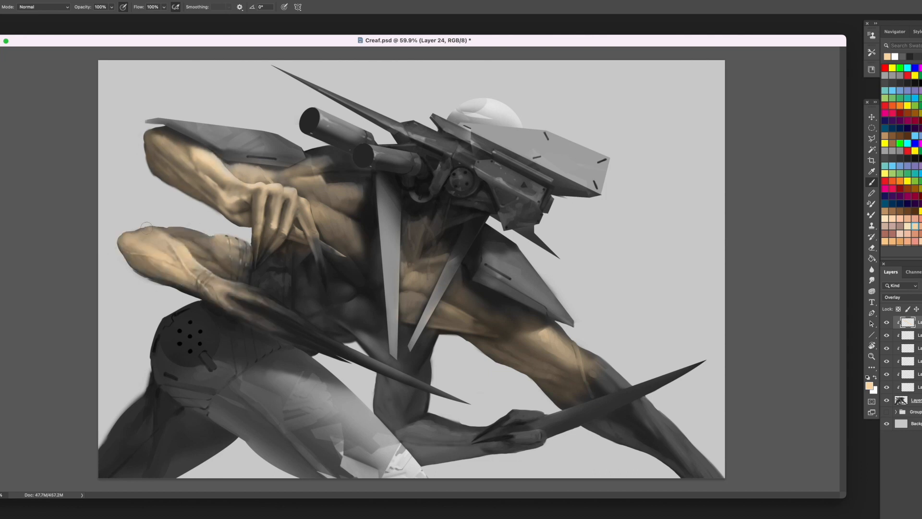
pyautogui.moveTo(361, 255); pyautogui.dragTo(372, 311)
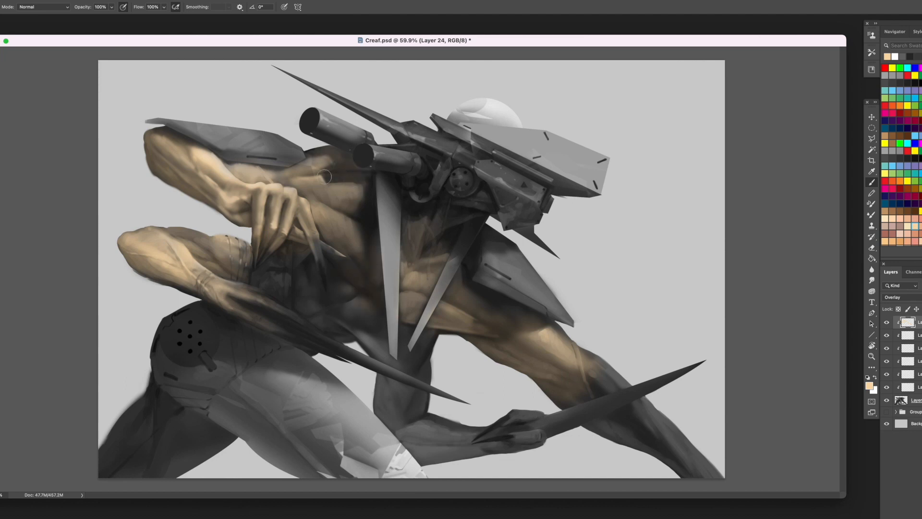
pyautogui.moveTo(304, 274)
pyautogui.mouseDown()
pyautogui.moveTo(313, 304)
pyautogui.moveTo(336, 280)
pyautogui.moveTo(335, 260)
pyautogui.moveTo(355, 279)
pyautogui.moveTo(328, 280)
pyautogui.moveTo(328, 245)
pyautogui.moveTo(310, 276)
pyautogui.moveTo(354, 283)
pyautogui.moveTo(360, 328)
pyautogui.moveTo(398, 340)
pyautogui.moveTo(407, 329)
pyautogui.moveTo(400, 359)
pyautogui.moveTo(419, 352)
pyautogui.moveTo(410, 362)
pyautogui.moveTo(383, 356)
pyautogui.moveTo(413, 365)
pyautogui.moveTo(374, 339)
pyautogui.moveTo(379, 379)
pyautogui.moveTo(421, 427)
pyautogui.moveTo(389, 416)
pyautogui.moveTo(415, 453)
pyautogui.moveTo(481, 410)
pyautogui.moveTo(423, 432)
pyautogui.moveTo(583, 374)
pyautogui.moveTo(566, 382)
pyautogui.moveTo(638, 441)
pyautogui.moveTo(606, 439)
pyautogui.moveTo(706, 477)
pyautogui.moveTo(604, 432)
pyautogui.moveTo(475, 350)
pyautogui.moveTo(539, 361)
pyautogui.mouseUp()
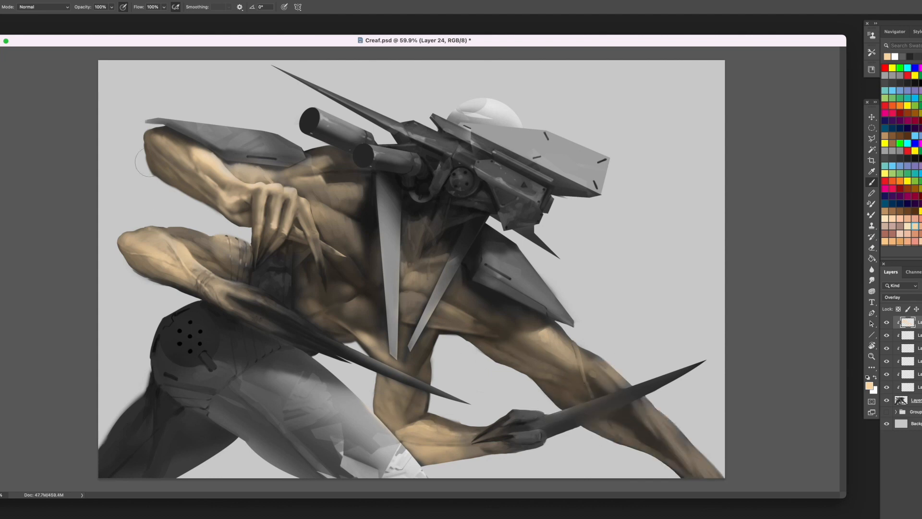
# - Extend the peach tint over the neck, the outstretched forearm, the raised hand and the lower elbow
pyautogui.moveTo(477, 203)
pyautogui.mouseDown()
pyautogui.moveTo(454, 347)
pyautogui.moveTo(439, 288)
pyautogui.moveTo(442, 299)
pyautogui.moveTo(480, 211)
pyautogui.moveTo(422, 211)
pyautogui.moveTo(446, 244)
pyautogui.mouseUp()
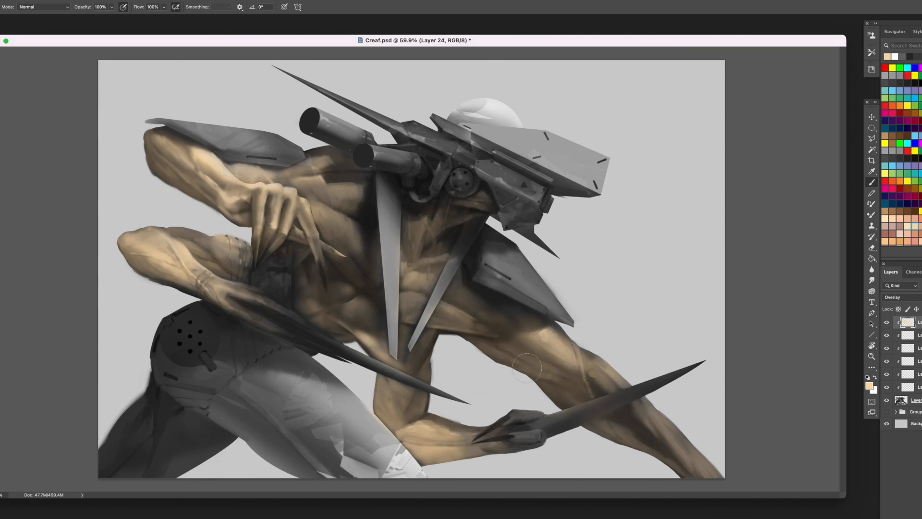
pyautogui.moveTo(640, 426)
pyautogui.mouseDown()
pyautogui.moveTo(691, 451)
pyautogui.moveTo(651, 440)
pyautogui.mouseUp()
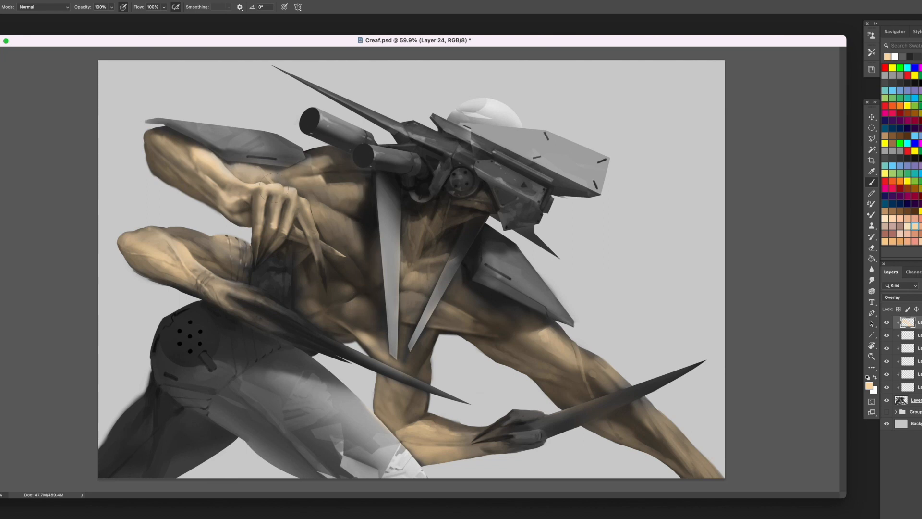
pyautogui.moveTo(274, 188); pyautogui.dragTo(248, 182)
pyautogui.moveTo(145, 240)
pyautogui.mouseDown()
pyautogui.moveTo(211, 252)
pyautogui.moveTo(170, 266)
pyautogui.moveTo(186, 236)
pyautogui.mouseUp()
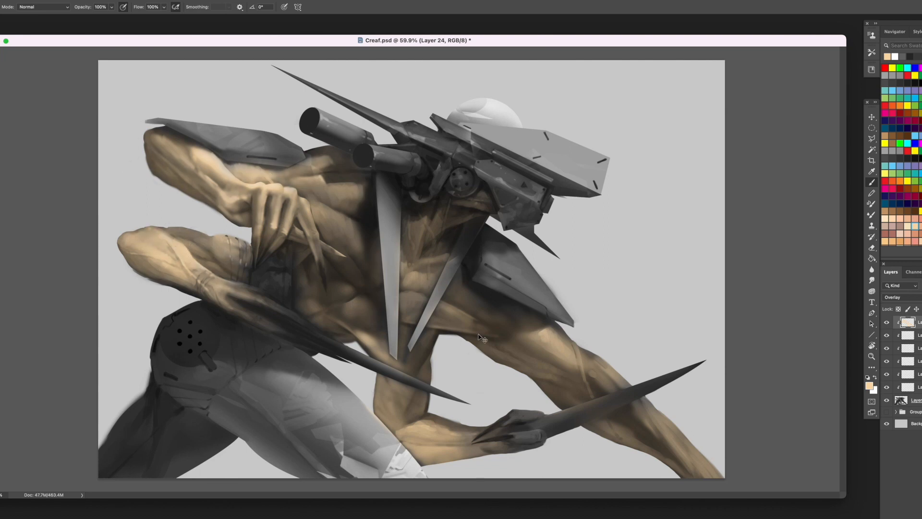
# - Reduce the skin tint layer's saturation to -56
pyautogui.hotkey('ctrl', 'u')
pyautogui.moveTo(73, 400); pyautogui.dragTo(48, 402)
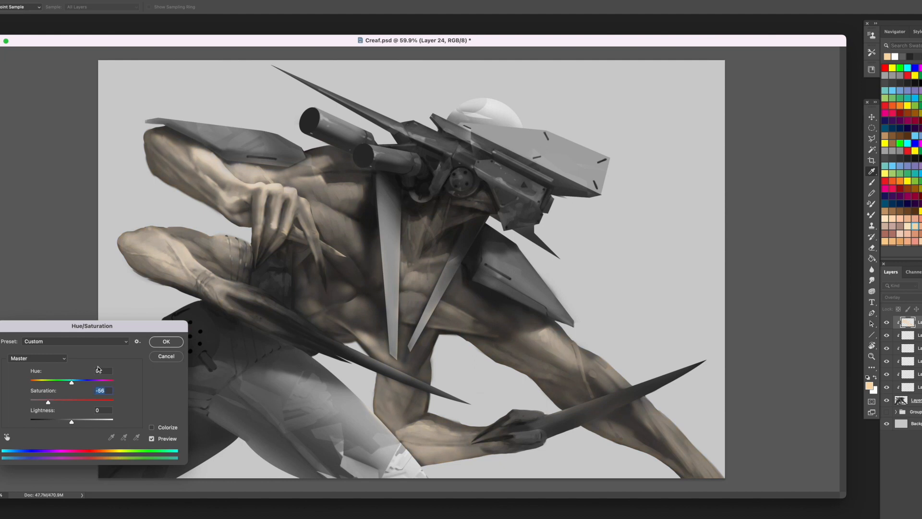
pyautogui.press('Return')
# - Paint bright orange along the outstretched forearm and the upper arm's underside on a new clipped layer
pyautogui.press('b')
pyautogui.hotkey('ctrl', 'shift', 'alt', 'n')
pyautogui.rightClick(909, 322)
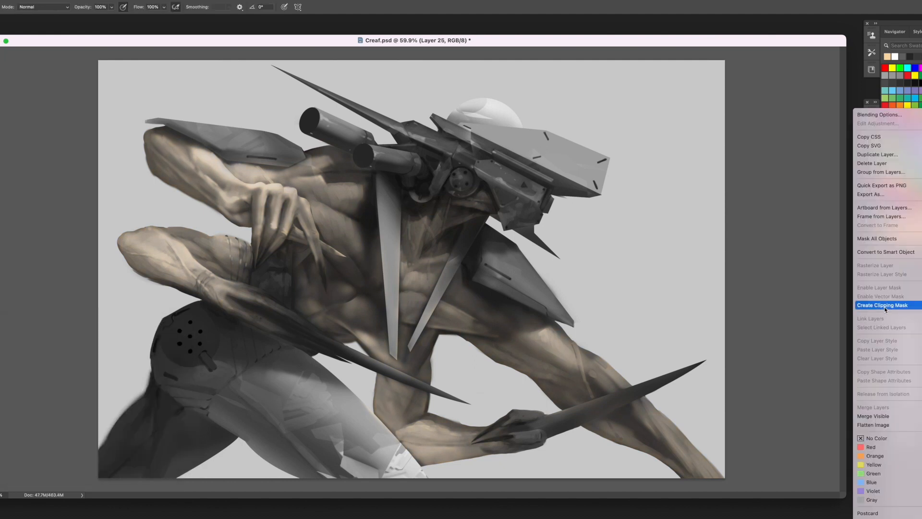
pyautogui.click(909, 302)
pyautogui.click(905, 186)
pyautogui.moveTo(618, 384)
pyautogui.mouseDown()
pyautogui.moveTo(589, 374)
pyautogui.moveTo(566, 346)
pyautogui.moveTo(614, 379)
pyautogui.mouseUp()
pyautogui.click(892, 181)
pyautogui.moveTo(664, 416); pyautogui.dragTo(715, 464)
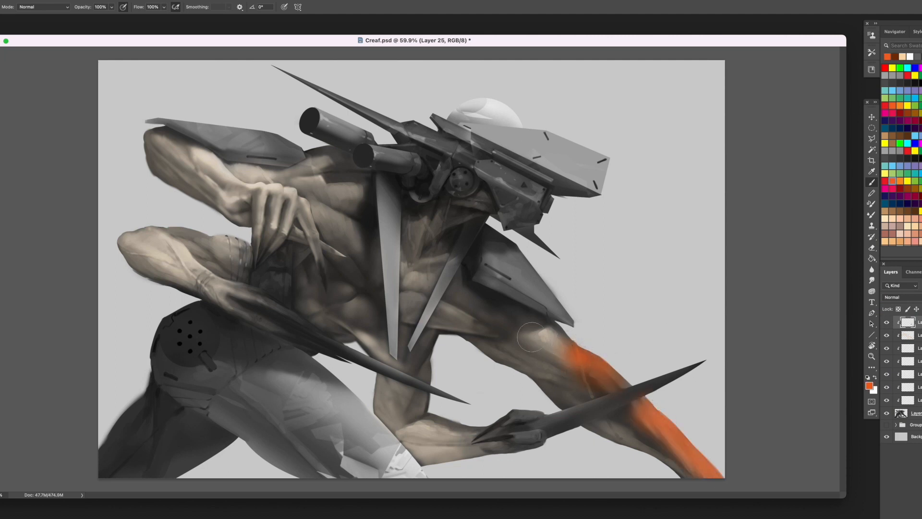
pyautogui.moveTo(531, 336)
pyautogui.mouseDown()
pyautogui.moveTo(552, 337)
pyautogui.moveTo(501, 359)
pyautogui.moveTo(536, 388)
pyautogui.mouseUp()
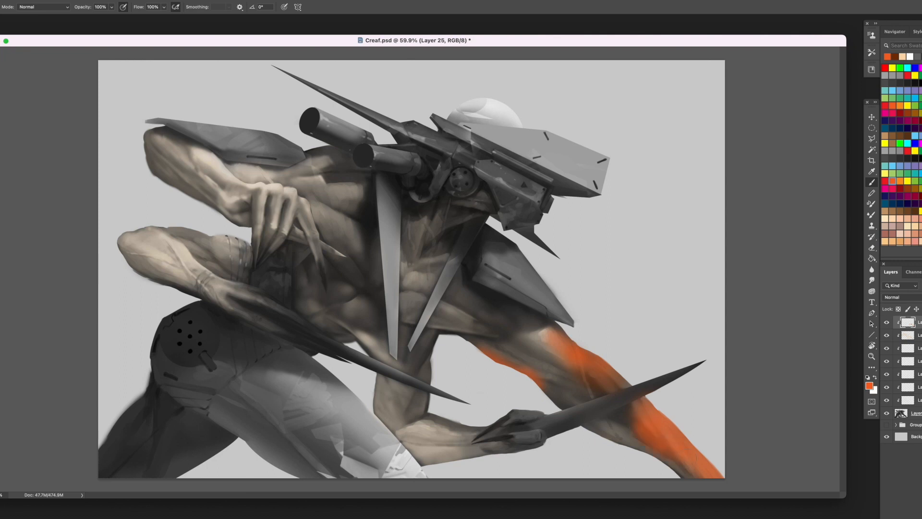
# - Set the orange layer to Overlay and deepen the outstretched arm's coloured areas with dark brown
pyautogui.click(902, 297)
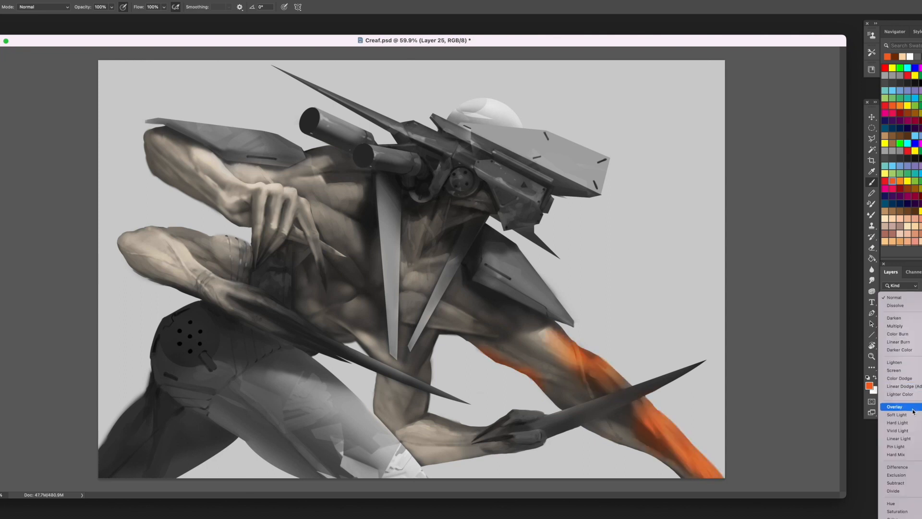
pyautogui.click(894, 406)
pyautogui.click(915, 211)
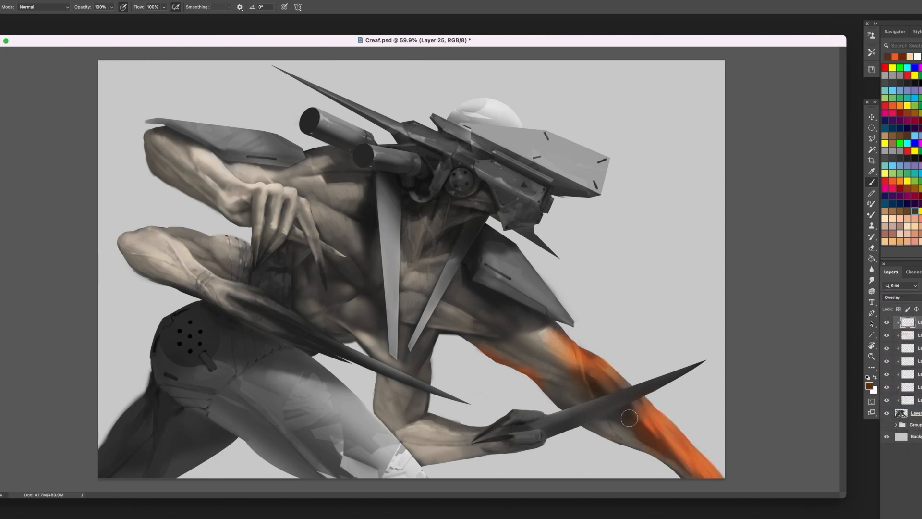
pyautogui.moveTo(630, 418); pyautogui.dragTo(697, 469)
pyautogui.moveTo(577, 372); pyautogui.dragTo(557, 337)
pyautogui.moveTo(556, 337)
pyautogui.mouseDown()
pyautogui.moveTo(587, 371)
pyautogui.moveTo(541, 379)
pyautogui.moveTo(465, 343)
pyautogui.mouseUp()
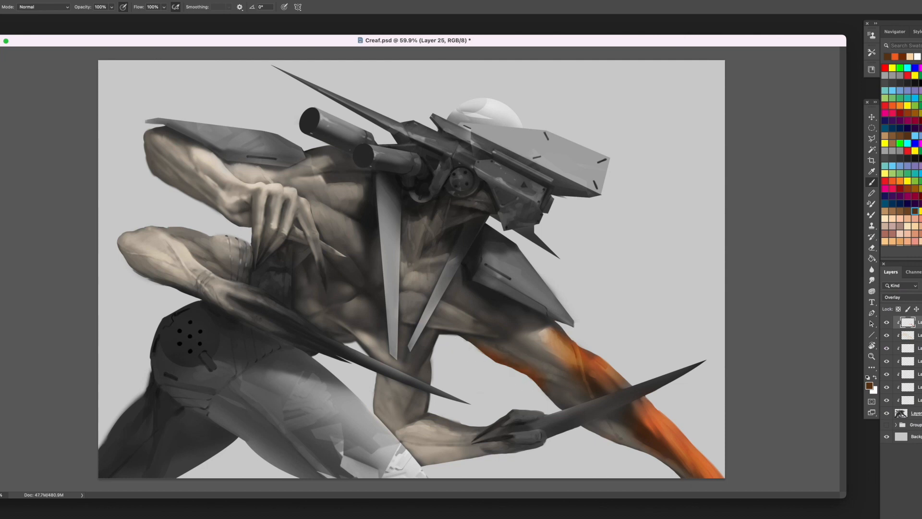
# - Brush a pale tone into the outstretched forearm and add orange around its upper arm beneath the shoulder plate
pyautogui.click(921, 226)
pyautogui.moveTo(560, 365)
pyautogui.mouseDown()
pyautogui.moveTo(529, 348)
pyautogui.moveTo(570, 397)
pyautogui.mouseUp()
pyautogui.moveTo(600, 425); pyautogui.dragTo(685, 474)
pyautogui.moveTo(462, 316)
pyautogui.mouseDown()
pyautogui.moveTo(499, 331)
pyautogui.moveTo(469, 315)
pyautogui.moveTo(490, 327)
pyautogui.mouseUp()
pyautogui.click(900, 181)
pyautogui.moveTo(470, 296)
pyautogui.mouseDown()
pyautogui.moveTo(517, 315)
pyautogui.moveTo(482, 291)
pyautogui.moveTo(474, 302)
pyautogui.moveTo(534, 325)
pyautogui.moveTo(464, 284)
pyautogui.mouseUp()
pyautogui.click(921, 165)
pyautogui.moveTo(489, 343); pyautogui.dragTo(451, 335)
# - Tint the raised shoulder, the raised forearm, the upper chest and the neck with light orange
pyautogui.moveTo(324, 197)
pyautogui.mouseDown()
pyautogui.moveTo(332, 163)
pyautogui.moveTo(317, 159)
pyautogui.mouseUp()
pyautogui.moveTo(219, 180); pyautogui.dragTo(149, 137)
pyautogui.moveTo(326, 173); pyautogui.dragTo(355, 185)
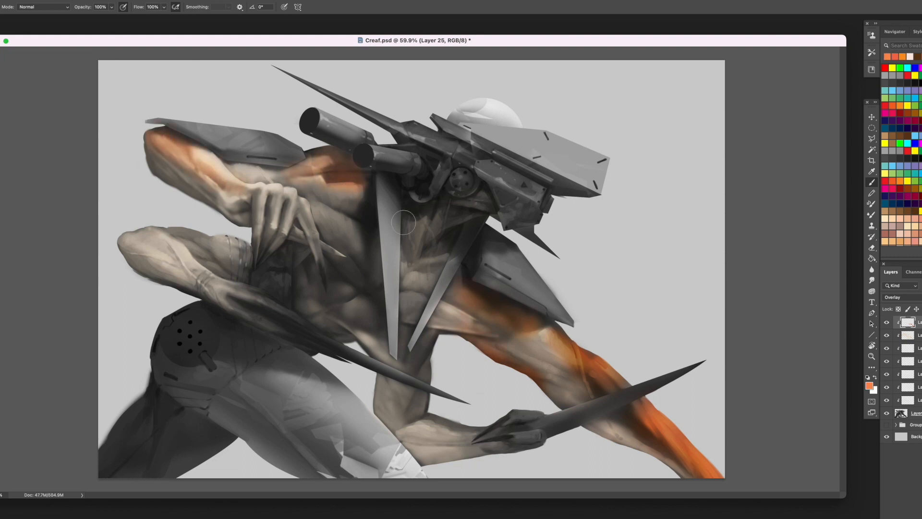
pyautogui.moveTo(403, 216); pyautogui.dragTo(425, 221)
pyautogui.moveTo(355, 206); pyautogui.dragTo(358, 226)
# - Tint the top of the lower bent arm and its elbow with orange, deepened with a darker orange sampled from the forearm
pyautogui.moveTo(236, 247)
pyautogui.mouseDown()
pyautogui.moveTo(139, 223)
pyautogui.moveTo(218, 248)
pyautogui.mouseUp()
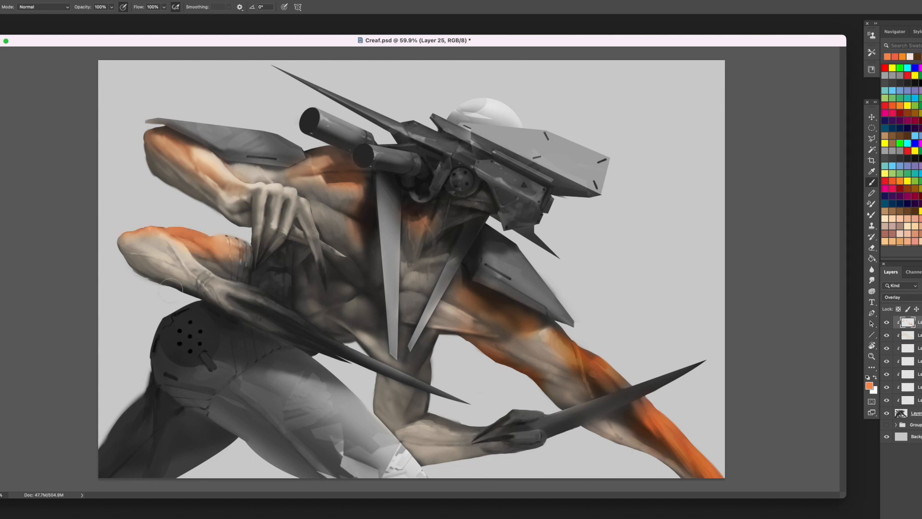
pyautogui.keyDown('alt'); pyautogui.click(645, 422); pyautogui.keyUp('alt')
pyautogui.moveTo(166, 226); pyautogui.dragTo(243, 252)
pyautogui.moveTo(123, 235); pyautogui.dragTo(129, 265)
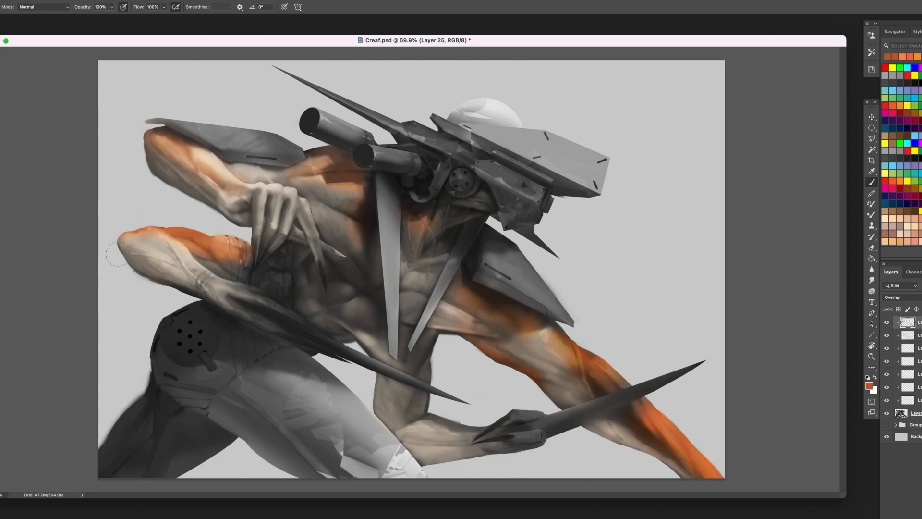
# - Brush orange along the planted arm's upper arm and forearm, the raised shoulder and the raised forearm
pyautogui.moveTo(468, 326); pyautogui.dragTo(509, 332)
pyautogui.moveTo(434, 339)
pyautogui.mouseDown()
pyautogui.moveTo(426, 368)
pyautogui.moveTo(416, 409)
pyautogui.mouseUp()
pyautogui.moveTo(429, 417); pyautogui.dragTo(482, 430)
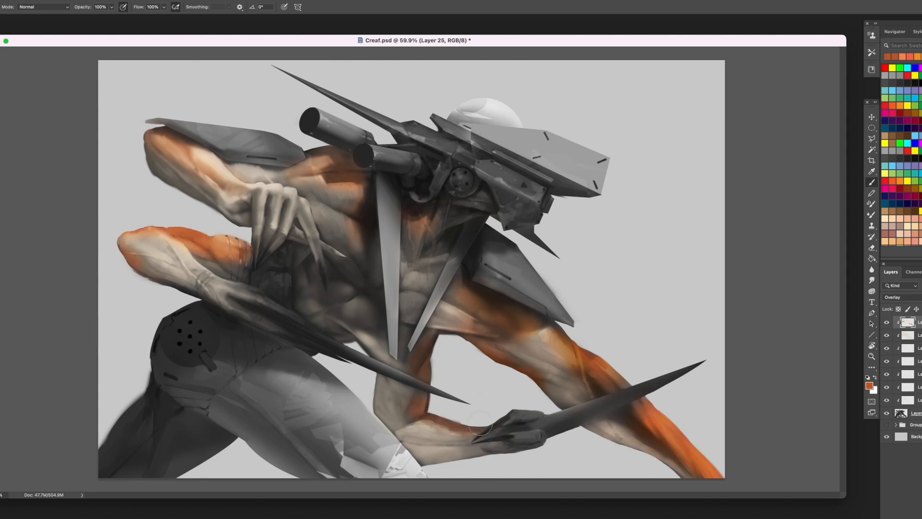
pyautogui.moveTo(474, 462); pyautogui.dragTo(430, 464)
pyautogui.keyDown('alt'); pyautogui.click(424, 374); pyautogui.keyUp('alt')
pyautogui.moveTo(319, 167); pyautogui.dragTo(348, 163)
pyautogui.moveTo(158, 142)
pyautogui.mouseDown()
pyautogui.moveTo(135, 180)
pyautogui.moveTo(171, 236)
pyautogui.moveTo(205, 245)
pyautogui.moveTo(156, 150)
pyautogui.moveTo(253, 184)
pyautogui.mouseUp()
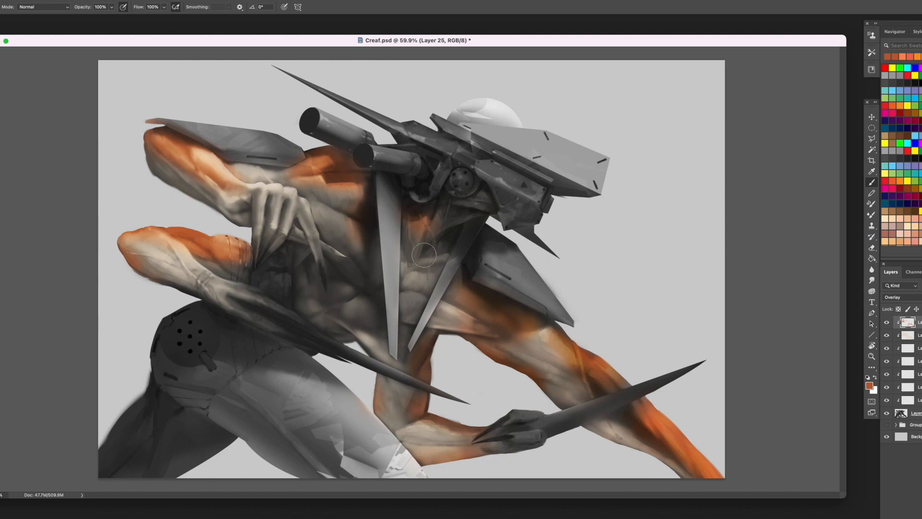
# - Tint the chest, abdomen and planted arm with pale peach swatch colours
pyautogui.click(918, 234)
pyautogui.moveTo(321, 211)
pyautogui.mouseDown()
pyautogui.moveTo(361, 276)
pyautogui.moveTo(326, 309)
pyautogui.moveTo(346, 285)
pyautogui.moveTo(367, 310)
pyautogui.moveTo(309, 304)
pyautogui.moveTo(347, 335)
pyautogui.mouseUp()
pyautogui.click(919, 235)
pyautogui.click(901, 233)
pyautogui.moveTo(307, 283); pyautogui.dragTo(301, 260)
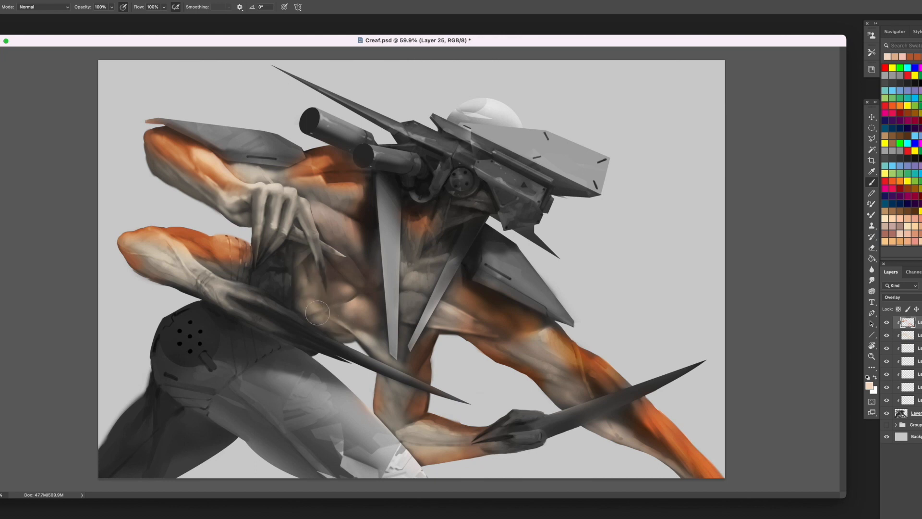
pyautogui.moveTo(365, 283); pyautogui.dragTo(373, 236)
pyautogui.moveTo(426, 247)
pyautogui.mouseDown()
pyautogui.moveTo(438, 264)
pyautogui.moveTo(409, 356)
pyautogui.moveTo(442, 335)
pyautogui.moveTo(411, 362)
pyautogui.mouseUp()
pyautogui.moveTo(392, 395); pyautogui.dragTo(401, 425)
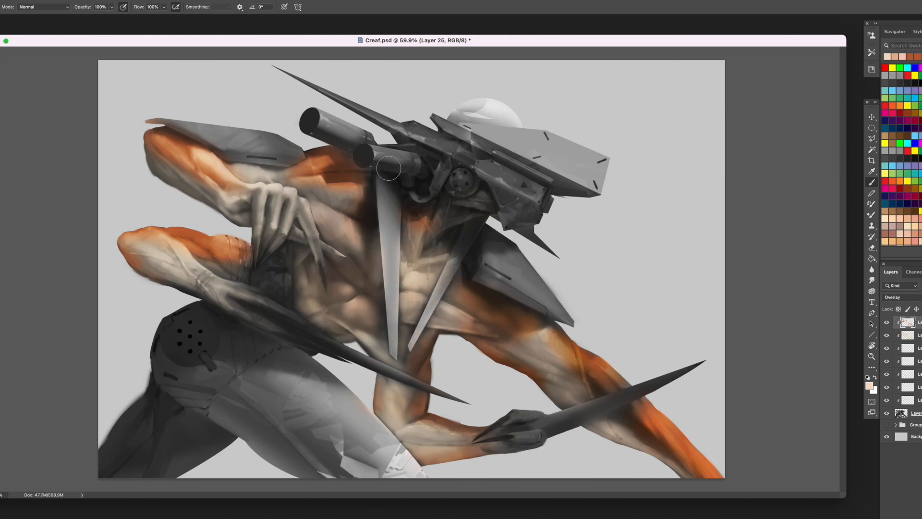
# - Mute the chest and abdomen with a dark brown sampled from the shadowed upper arm
pyautogui.keyDown('alt'); pyautogui.click(504, 296); pyautogui.keyUp('alt')
pyautogui.moveTo(417, 243)
pyautogui.mouseDown()
pyautogui.moveTo(414, 311)
pyautogui.moveTo(467, 321)
pyautogui.mouseUp()
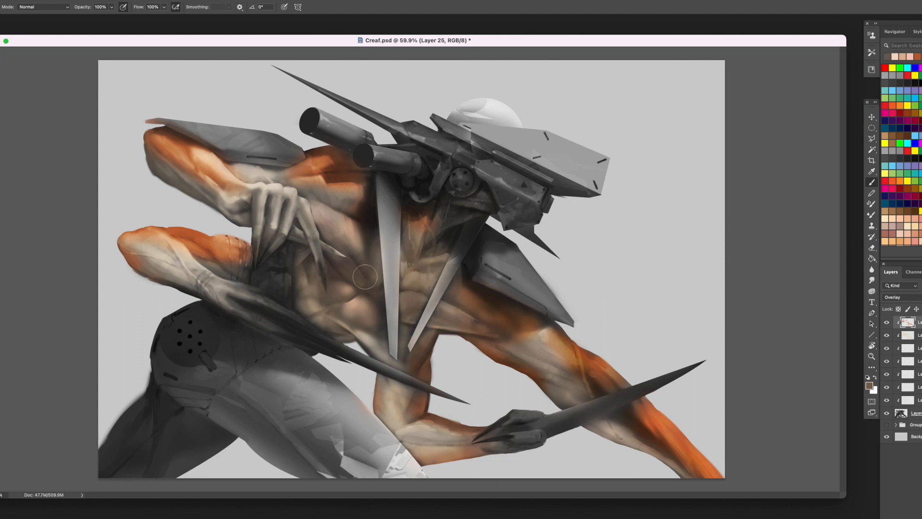
pyautogui.moveTo(319, 213); pyautogui.dragTo(349, 238)
pyautogui.moveTo(340, 324)
pyautogui.mouseDown()
pyautogui.moveTo(367, 296)
pyautogui.moveTo(356, 328)
pyautogui.mouseUp()
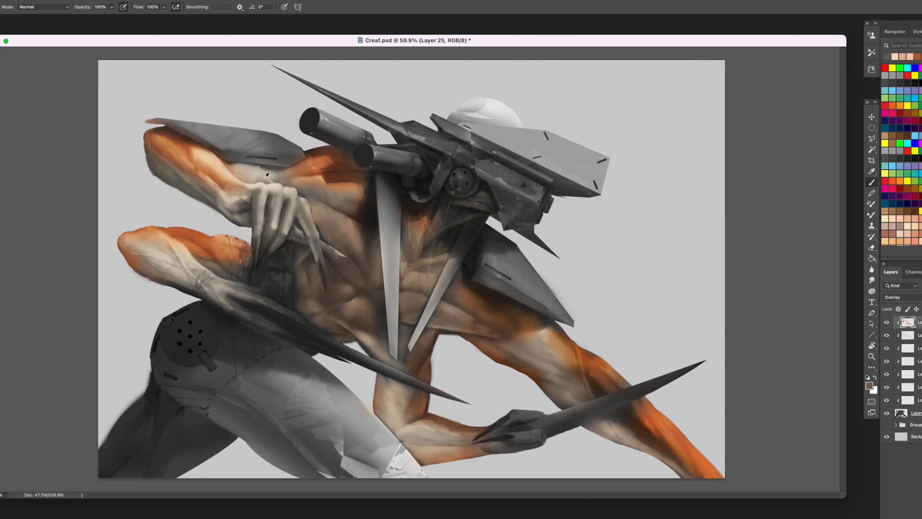
# - Warm the chest, abdomen, planted arm and both upper arms with a light orange sampled from the raised forearm
pyautogui.keyDown('alt'); pyautogui.click(219, 172); pyautogui.keyUp('alt')
pyautogui.moveTo(313, 247)
pyautogui.mouseDown()
pyautogui.moveTo(353, 195)
pyautogui.moveTo(346, 233)
pyautogui.mouseUp()
pyautogui.moveTo(413, 240)
pyautogui.mouseDown()
pyautogui.moveTo(423, 310)
pyautogui.moveTo(469, 324)
pyautogui.mouseUp()
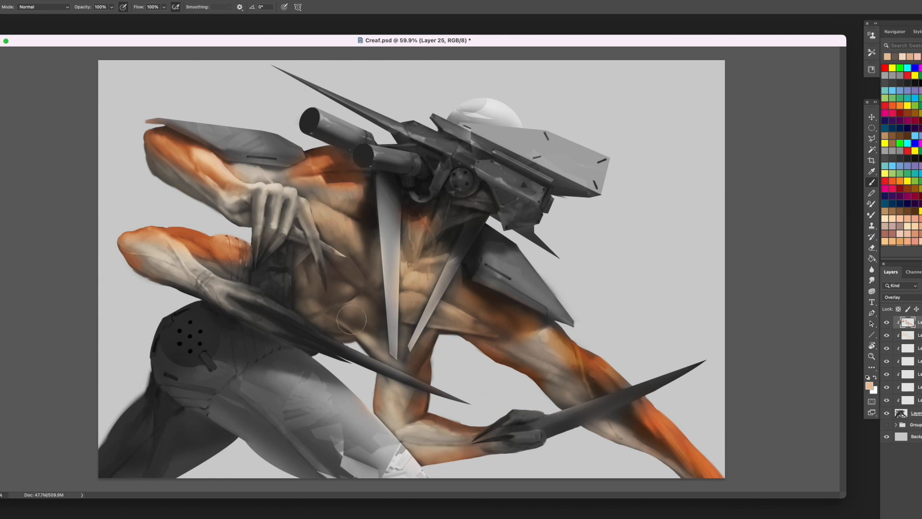
pyautogui.moveTo(347, 320); pyautogui.dragTo(370, 307)
pyautogui.moveTo(397, 394); pyautogui.dragTo(416, 430)
pyautogui.moveTo(533, 334); pyautogui.dragTo(459, 313)
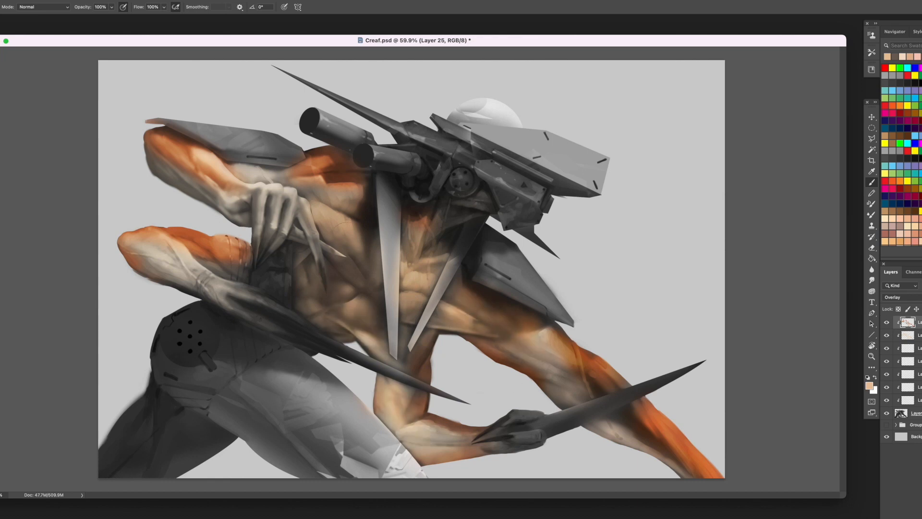
pyautogui.moveTo(340, 225); pyautogui.dragTo(310, 199)
pyautogui.moveTo(243, 176); pyautogui.dragTo(208, 162)
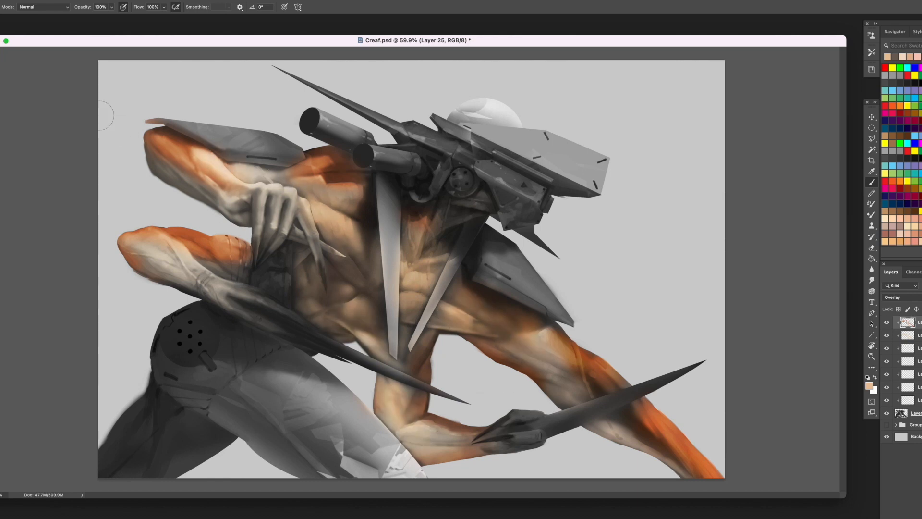
# - Tint the raised forearm's hand, the lower bent arm's wrist and the planted hand with orange
pyautogui.keyDown('alt'); pyautogui.click(173, 225); pyautogui.keyUp('alt')
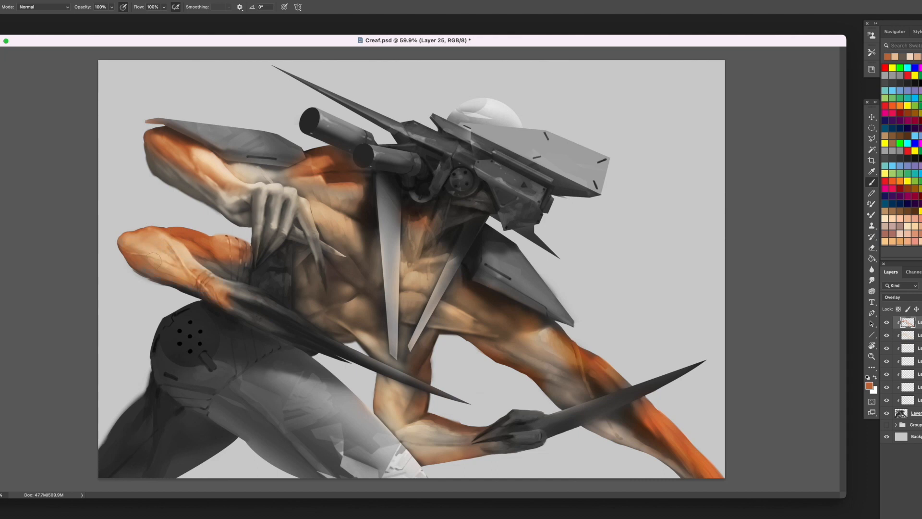
pyautogui.moveTo(174, 175); pyautogui.dragTo(253, 190)
pyautogui.moveTo(306, 206); pyautogui.dragTo(309, 226)
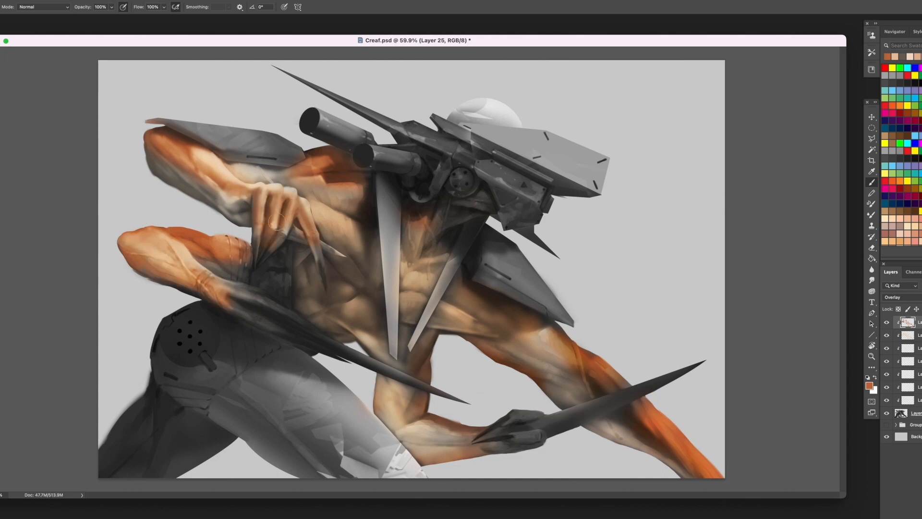
pyautogui.press(']')
pyautogui.press(']')
pyautogui.moveTo(507, 429)
pyautogui.mouseDown()
pyautogui.moveTo(521, 415)
pyautogui.moveTo(472, 446)
pyautogui.mouseUp()
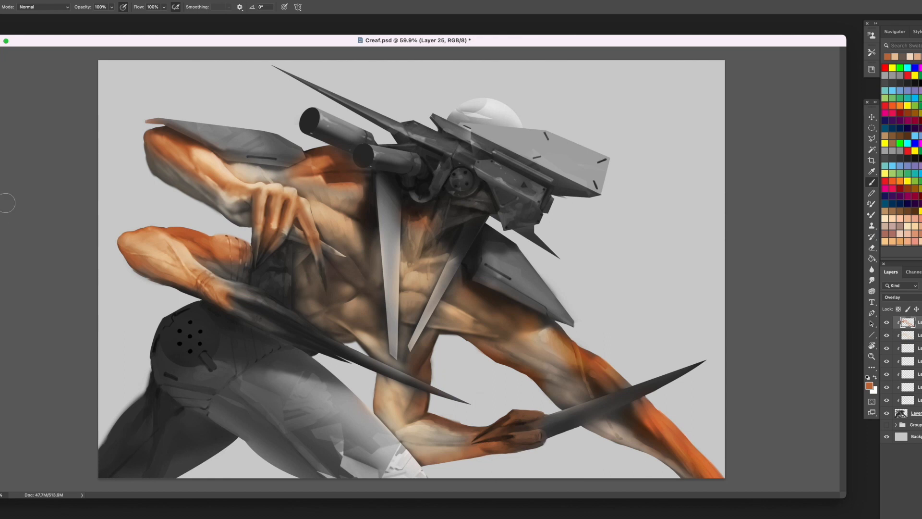
# - Tint the neck beneath the mechanical head with sampled browns, and pick up a reddish brown from the raised hand
pyautogui.keyDown('alt'); pyautogui.click(524, 322); pyautogui.keyUp('alt')
pyautogui.moveTo(485, 204)
pyautogui.mouseDown()
pyautogui.moveTo(447, 206)
pyautogui.moveTo(427, 233)
pyautogui.mouseUp()
pyautogui.keyDown('alt'); pyautogui.click(416, 243); pyautogui.keyUp('alt')
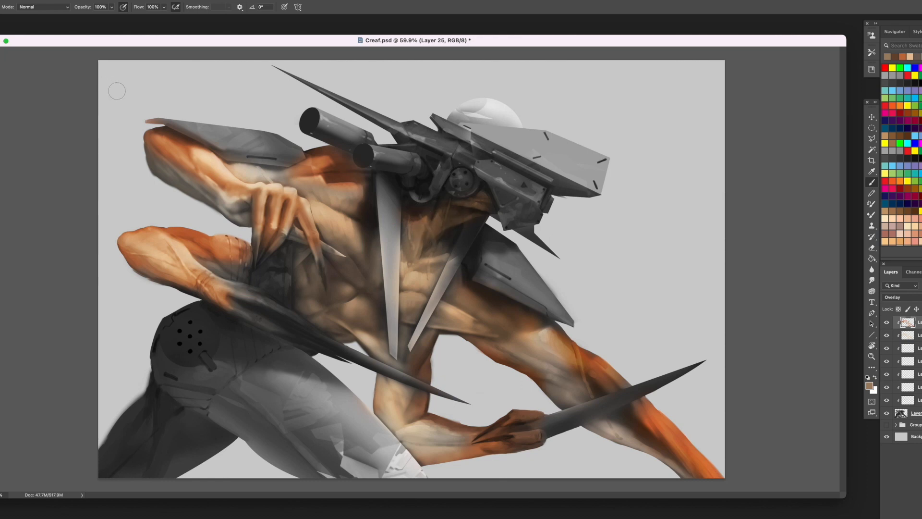
pyautogui.keyDown('alt'); pyautogui.click(297, 221); pyautogui.keyUp('alt')
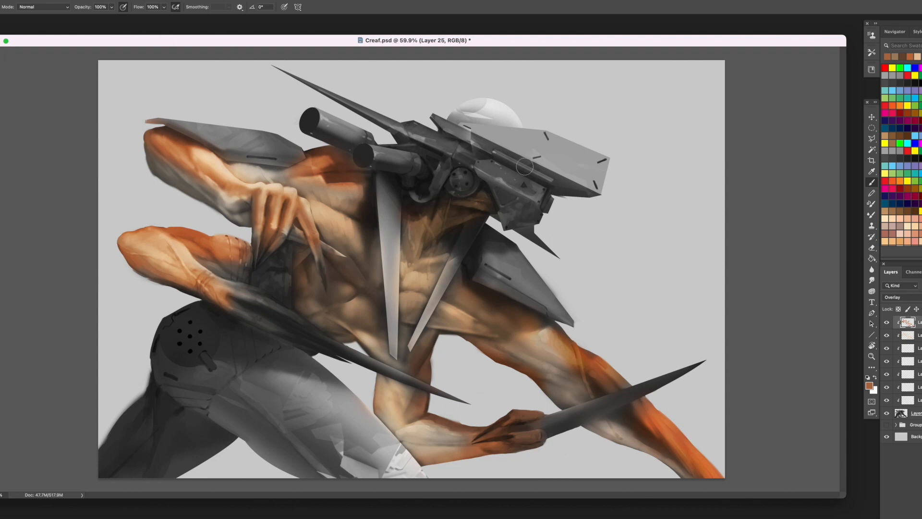
# - Add a new clipped layer and define the chest muscles beside the raised hand with sampled skin tones and browns
pyautogui.click(920, 516)
pyautogui.rightClick(918, 323)
pyautogui.click(890, 306)
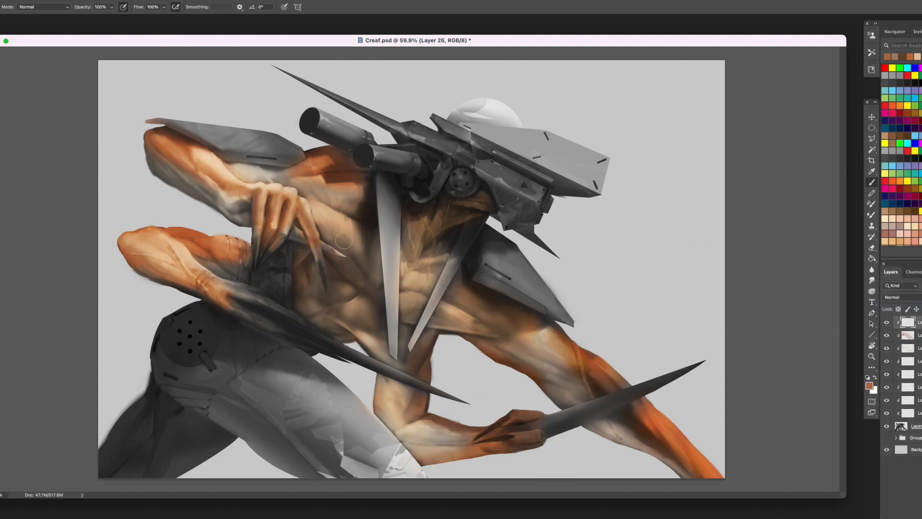
pyautogui.click(884, 225)
pyautogui.keyDown('alt'); pyautogui.click(336, 214); pyautogui.keyUp('alt')
pyautogui.moveTo(351, 224)
pyautogui.mouseDown()
pyautogui.moveTo(343, 236)
pyautogui.moveTo(358, 278)
pyautogui.mouseUp()
pyautogui.keyDown('alt'); pyautogui.click(337, 228); pyautogui.keyUp('alt')
pyautogui.keyDown('alt'); pyautogui.click(345, 240); pyautogui.keyUp('alt')
pyautogui.keyDown('alt'); pyautogui.click(353, 249); pyautogui.keyUp('alt')
pyautogui.keyDown('alt'); pyautogui.click(357, 269); pyautogui.keyUp('alt')
pyautogui.keyDown('alt'); pyautogui.click(339, 260); pyautogui.keyUp('alt')
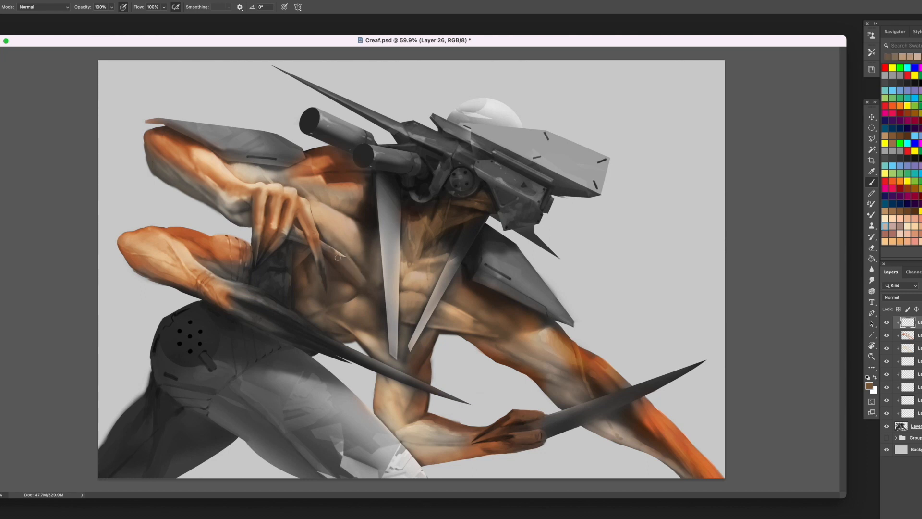
pyautogui.keyDown('alt'); pyautogui.click(336, 214); pyautogui.keyUp('alt')
pyautogui.moveTo(334, 228); pyautogui.dragTo(330, 245)
# - Paint light tan skin over the upper chest below the raised shoulder and the upper arm beneath its plate
pyautogui.keyDown('alt'); pyautogui.click(347, 194); pyautogui.keyUp('alt')
pyautogui.moveTo(340, 194); pyautogui.dragTo(358, 199)
pyautogui.moveTo(327, 186)
pyautogui.mouseDown()
pyautogui.moveTo(355, 194)
pyautogui.moveTo(346, 199)
pyautogui.mouseUp()
pyautogui.moveTo(302, 180); pyautogui.dragTo(353, 212)
pyautogui.keyDown('alt'); pyautogui.click(334, 202); pyautogui.keyUp('alt')
pyautogui.keyDown('alt'); pyautogui.click(327, 205); pyautogui.keyUp('alt')
pyautogui.moveTo(318, 196); pyautogui.dragTo(309, 189)
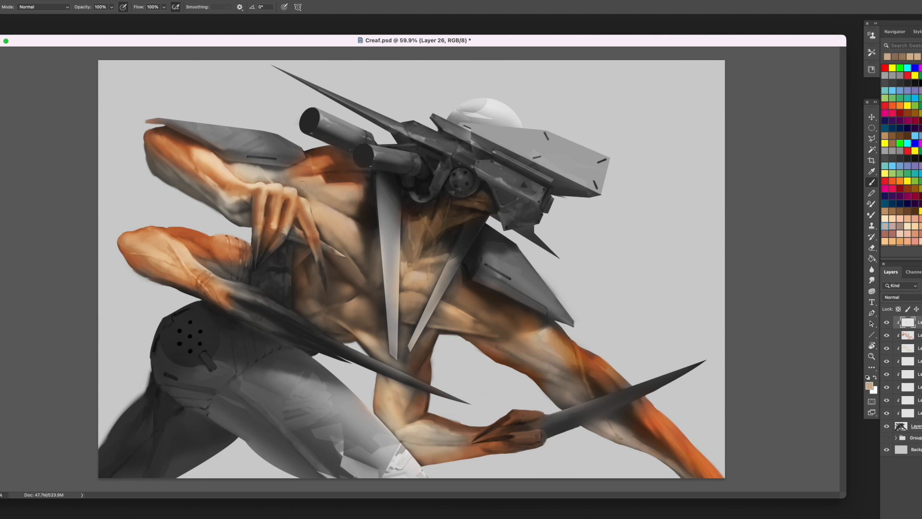
pyautogui.keyDown('alt'); pyautogui.click(242, 169); pyautogui.keyUp('alt')
pyautogui.keyDown('alt'); pyautogui.click(245, 161); pyautogui.keyUp('alt')
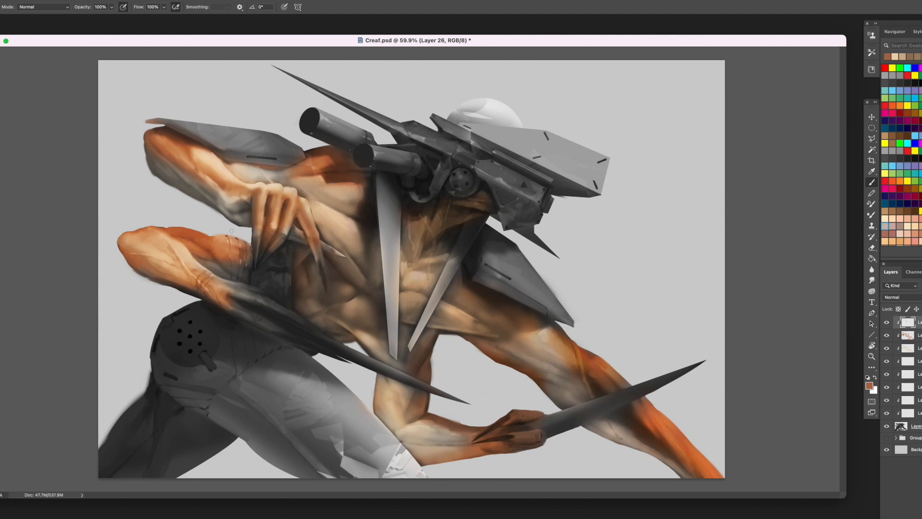
# - Deepen the raised shoulder and its edge beside the chest blade with dark red-orange
pyautogui.click(909, 187)
pyautogui.moveTo(333, 178)
pyautogui.mouseDown()
pyautogui.moveTo(339, 157)
pyautogui.moveTo(310, 154)
pyautogui.mouseUp()
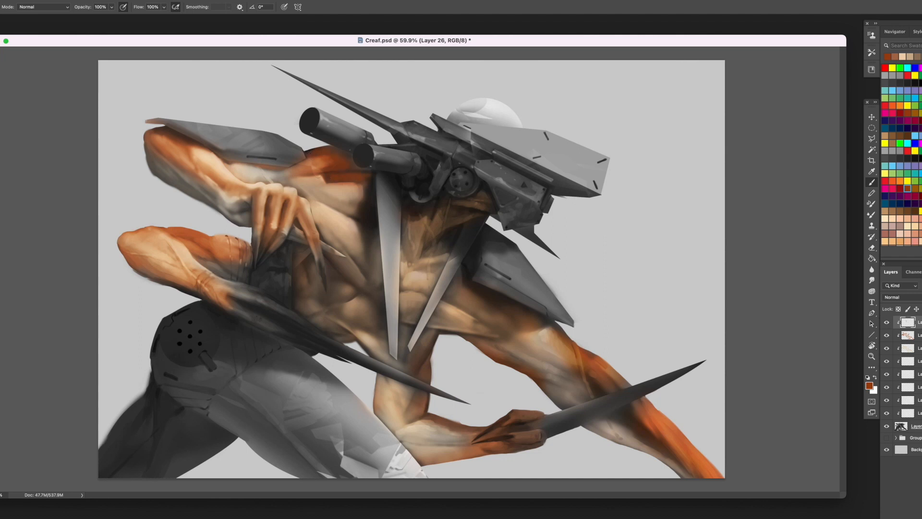
pyautogui.keyDown('alt'); pyautogui.click(371, 192); pyautogui.keyUp('alt')
pyautogui.moveTo(370, 195); pyautogui.dragTo(367, 250)
pyautogui.keyDown('alt'); pyautogui.click(310, 157); pyautogui.keyUp('alt')
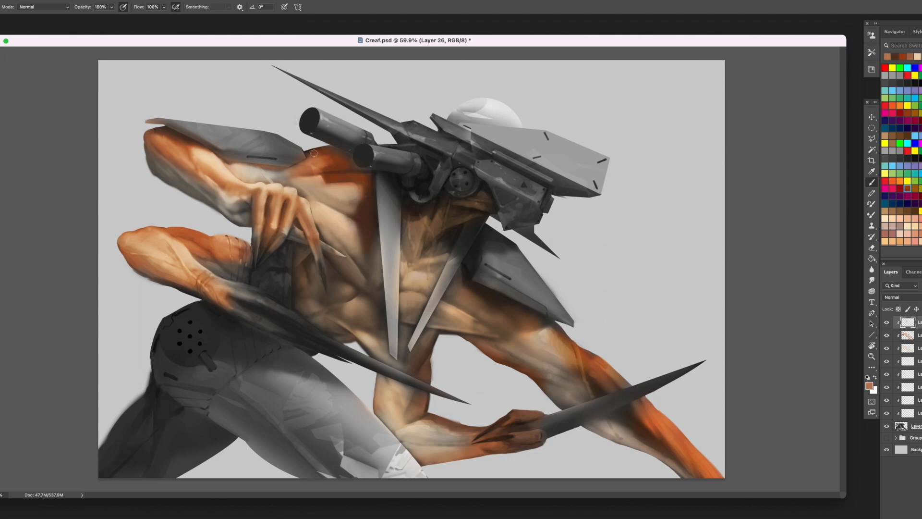
pyautogui.keyDown('alt'); pyautogui.click(308, 154); pyautogui.keyUp('alt')
pyautogui.keyDown('alt'); pyautogui.click(322, 169); pyautogui.keyUp('alt')
pyautogui.keyDown('alt'); pyautogui.click(336, 168); pyautogui.keyUp('alt')
# - Dab dark spots onto the raised shoulder with a near-black brown swatch
pyautogui.scroll(-8, 901, 166)
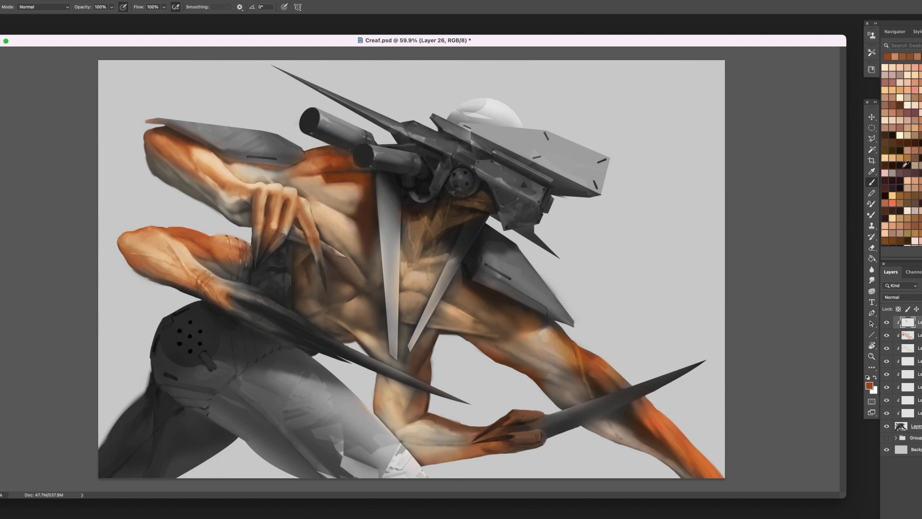
pyautogui.click(900, 166)
pyautogui.keyDown('alt'); pyautogui.click(359, 205); pyautogui.keyUp('alt')
pyautogui.keyDown('alt'); pyautogui.click(365, 201); pyautogui.keyUp('alt')
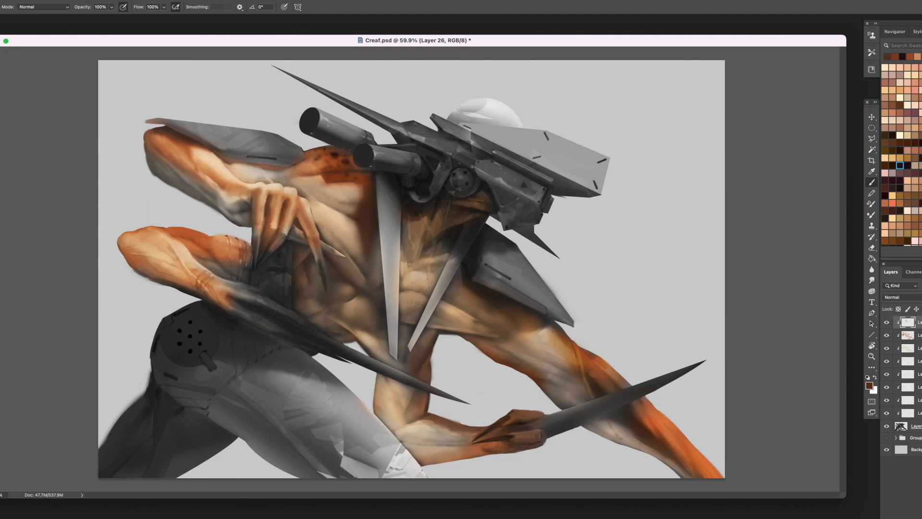
# - Blend the raised shoulder's lower edge into the chest with sampled orange, brown and peach tones
pyautogui.keyDown('alt'); pyautogui.click(313, 191); pyautogui.keyUp('alt')
pyautogui.keyDown('alt'); pyautogui.click(346, 203); pyautogui.keyUp('alt')
pyautogui.keyDown('alt'); pyautogui.click(375, 181); pyautogui.keyUp('alt')
pyautogui.keyDown('alt'); pyautogui.click(371, 180); pyautogui.keyUp('alt')
pyautogui.keyDown('alt'); pyautogui.click(362, 190); pyautogui.keyUp('alt')
pyautogui.keyDown('alt'); pyautogui.click(330, 178); pyautogui.keyUp('alt')
pyautogui.moveTo(317, 190); pyautogui.dragTo(300, 181)
pyautogui.keyDown('alt'); pyautogui.click(313, 185); pyautogui.keyUp('alt')
pyautogui.keyDown('alt'); pyautogui.click(302, 172); pyautogui.keyUp('alt')
pyautogui.keyDown('alt'); pyautogui.click(336, 203); pyautogui.keyUp('alt')
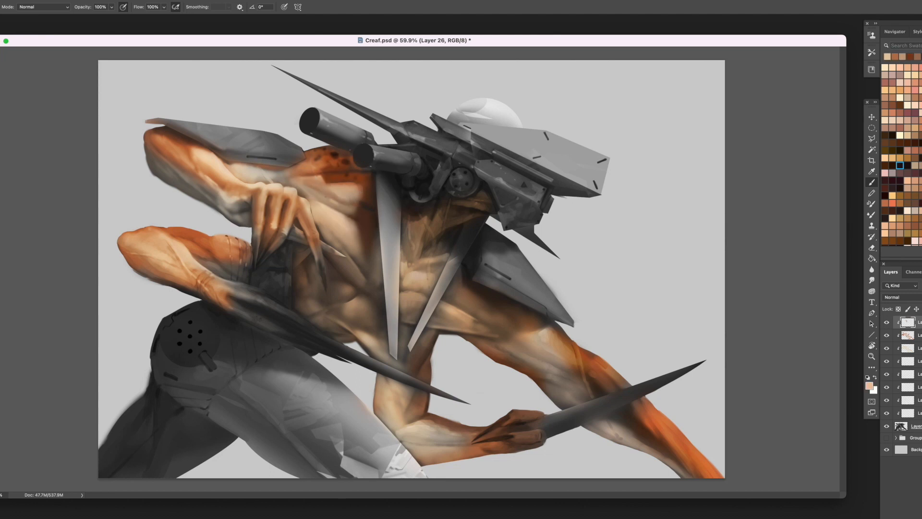
pyautogui.keyDown('alt'); pyautogui.click(331, 197); pyautogui.keyUp('alt')
pyautogui.keyDown('alt'); pyautogui.click(373, 207); pyautogui.keyUp('alt')
pyautogui.keyDown('alt'); pyautogui.click(321, 178); pyautogui.keyUp('alt')
pyautogui.keyDown('alt'); pyautogui.click(333, 179); pyautogui.keyUp('alt')
# - Define the upper arm muscles beneath the shoulder plate with sampled pale peach and tan
pyautogui.keyDown('alt'); pyautogui.click(289, 175); pyautogui.keyUp('alt')
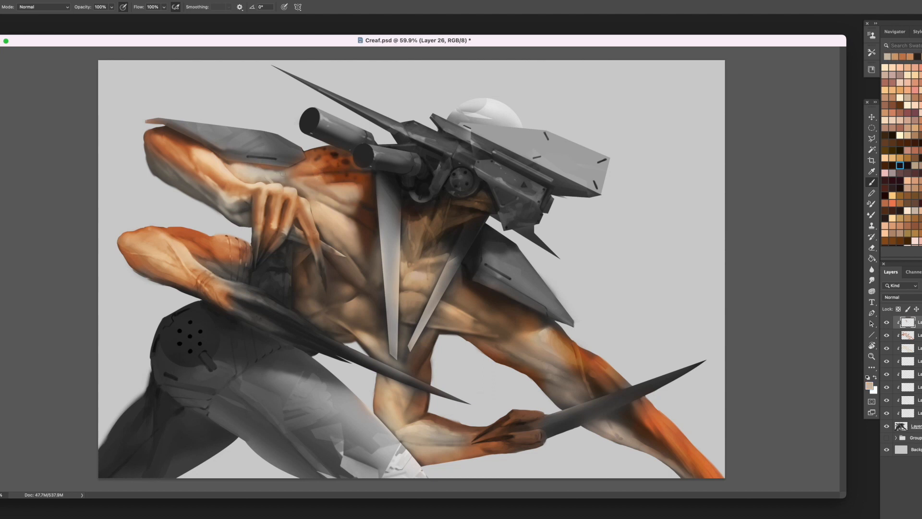
pyautogui.keyDown('alt'); pyautogui.click(274, 179); pyautogui.keyUp('alt')
pyautogui.keyDown('alt'); pyautogui.click(260, 172); pyautogui.keyUp('alt')
pyautogui.keyDown('alt'); pyautogui.click(239, 165); pyautogui.keyUp('alt')
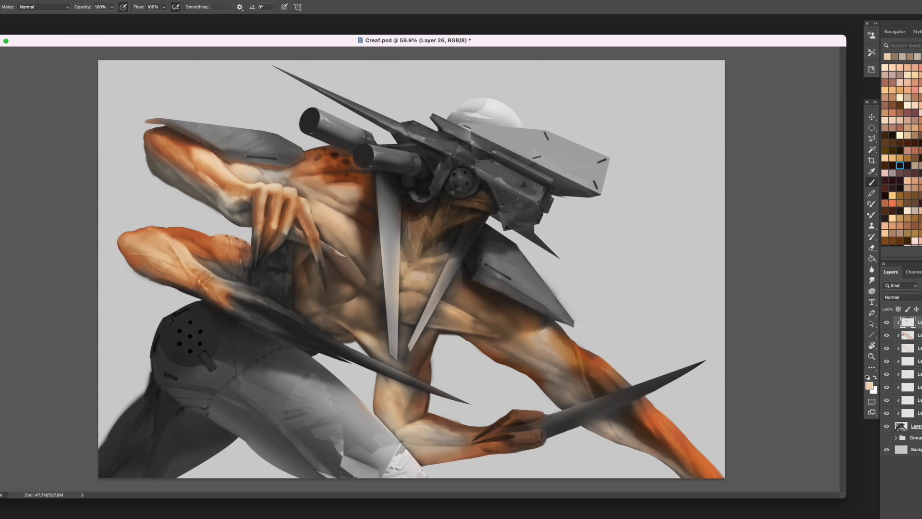
pyautogui.keyDown('alt'); pyautogui.click(290, 183); pyautogui.keyUp('alt')
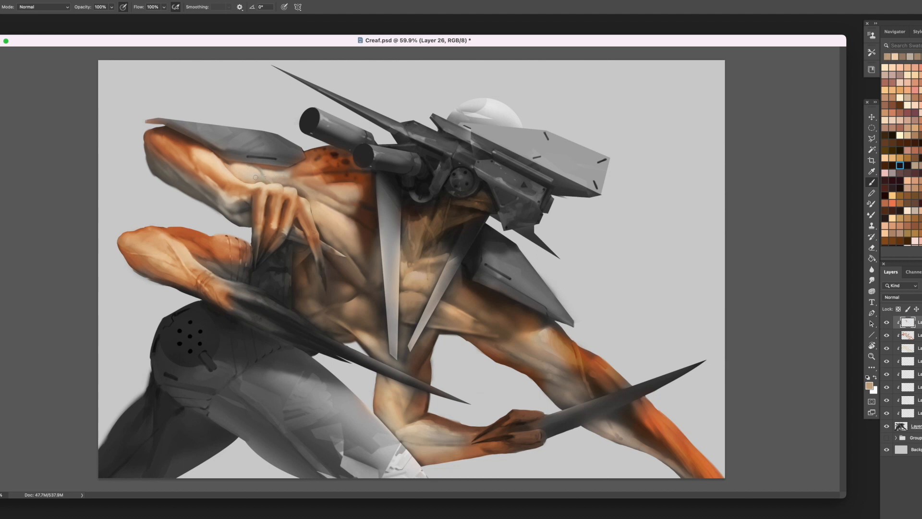
pyautogui.keyDown('alt'); pyautogui.click(237, 165); pyautogui.keyUp('alt')
pyautogui.keyDown('alt'); pyautogui.click(283, 170); pyautogui.keyUp('alt')
pyautogui.keyDown('alt'); pyautogui.click(256, 165); pyautogui.keyUp('alt')
# - Deepen the raised forearm's orange and repaint its grey underside up to the wrist in pale tan and brown
pyautogui.moveTo(196, 152)
pyautogui.mouseDown()
pyautogui.moveTo(242, 185)
pyautogui.moveTo(261, 227)
pyautogui.moveTo(283, 236)
pyautogui.mouseUp()
pyautogui.keyDown('alt'); pyautogui.click(276, 225); pyautogui.keyUp('alt')
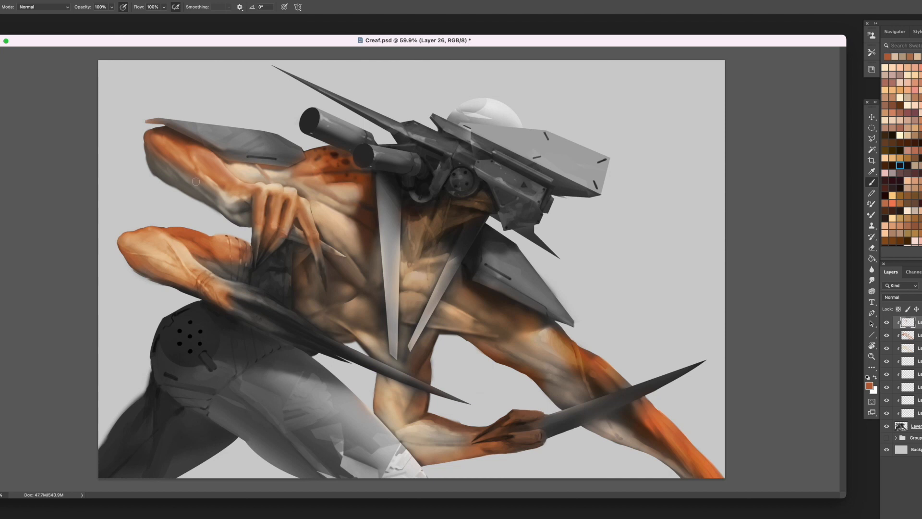
pyautogui.keyDown('alt'); pyautogui.click(228, 199); pyautogui.keyUp('alt')
pyautogui.moveTo(227, 203)
pyautogui.mouseDown()
pyautogui.moveTo(179, 195)
pyautogui.moveTo(223, 202)
pyautogui.moveTo(181, 175)
pyautogui.moveTo(209, 194)
pyautogui.mouseUp()
pyautogui.keyDown('alt'); pyautogui.click(221, 197); pyautogui.keyUp('alt')
pyautogui.keyDown('alt'); pyautogui.click(208, 186); pyautogui.keyUp('alt')
pyautogui.moveTo(193, 193)
pyautogui.mouseDown()
pyautogui.moveTo(219, 209)
pyautogui.moveTo(210, 203)
pyautogui.mouseUp()
pyautogui.moveTo(177, 181); pyautogui.dragTo(205, 196)
pyautogui.keyDown('alt'); pyautogui.click(168, 176); pyautogui.keyUp('alt')
pyautogui.moveTo(159, 168)
pyautogui.mouseDown()
pyautogui.moveTo(174, 183)
pyautogui.moveTo(166, 178)
pyautogui.mouseUp()
pyautogui.moveTo(151, 156); pyautogui.dragTo(166, 180)
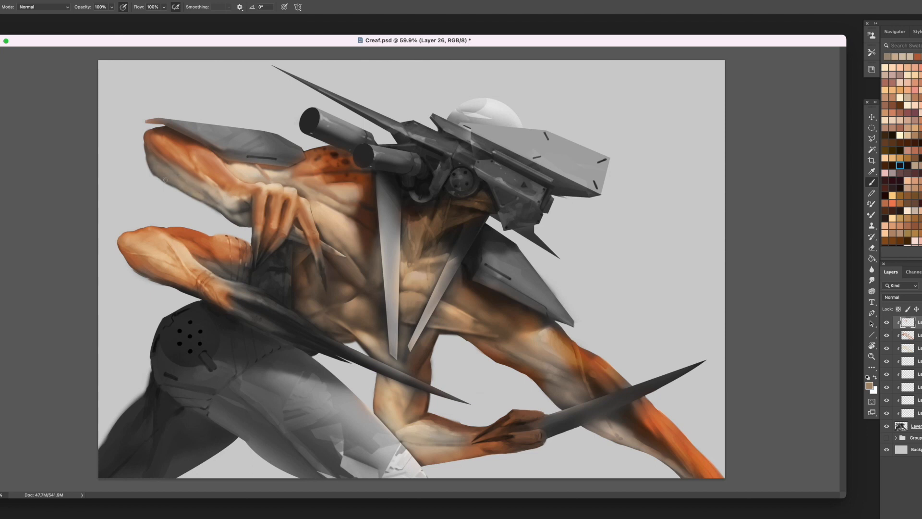
pyautogui.keyDown('alt'); pyautogui.click(241, 202); pyautogui.keyUp('alt')
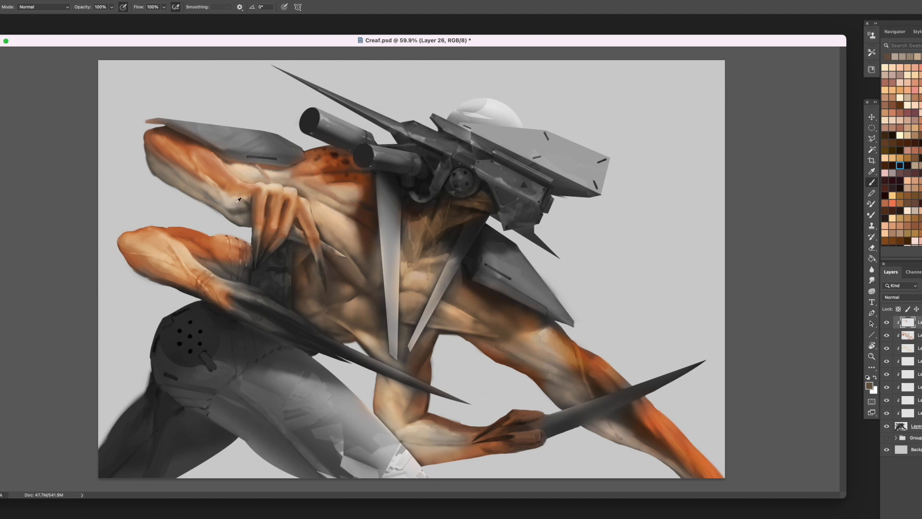
pyautogui.keyDown('alt'); pyautogui.click(235, 201); pyautogui.keyUp('alt')
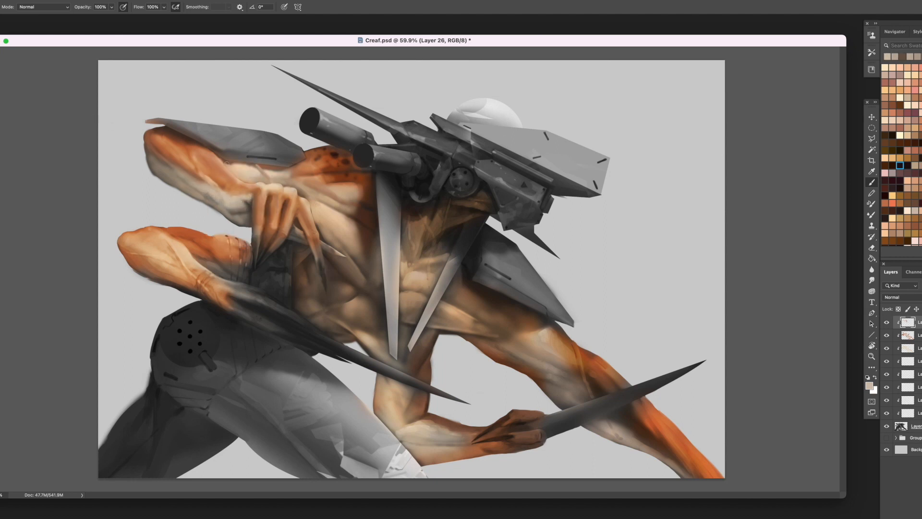
# - Brighten the upper arm muscles between the raised forearm and the shoulder plate with pale peach
pyautogui.keyDown('alt'); pyautogui.click(254, 166); pyautogui.keyUp('alt')
pyautogui.keyDown('alt'); pyautogui.click(252, 167); pyautogui.keyUp('alt')
pyautogui.keyDown('alt'); pyautogui.click(277, 180); pyautogui.keyUp('alt')
pyautogui.keyDown('alt'); pyautogui.click(276, 172); pyautogui.keyUp('alt')
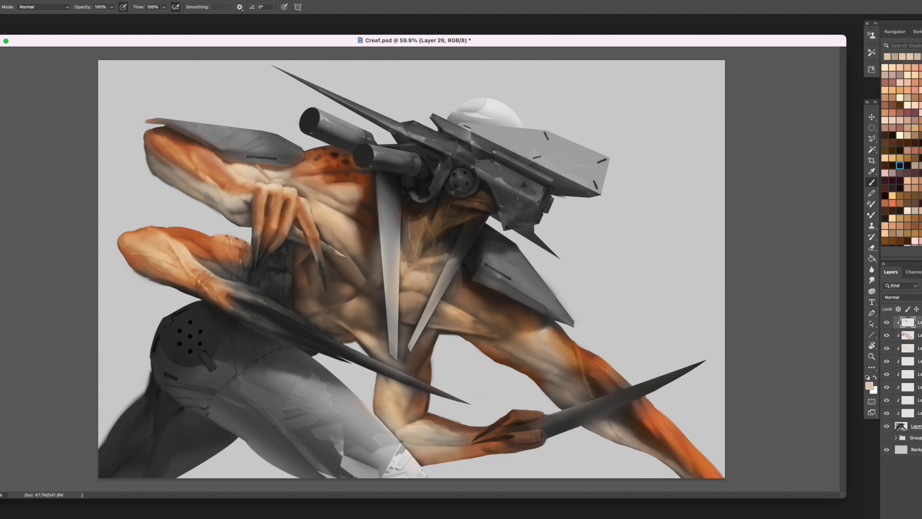
# - Refine the top of the raised forearm from the inner elbow to its tip with sampled reddish orange and brown
pyautogui.keyDown('alt'); pyautogui.click(230, 167); pyautogui.keyUp('alt')
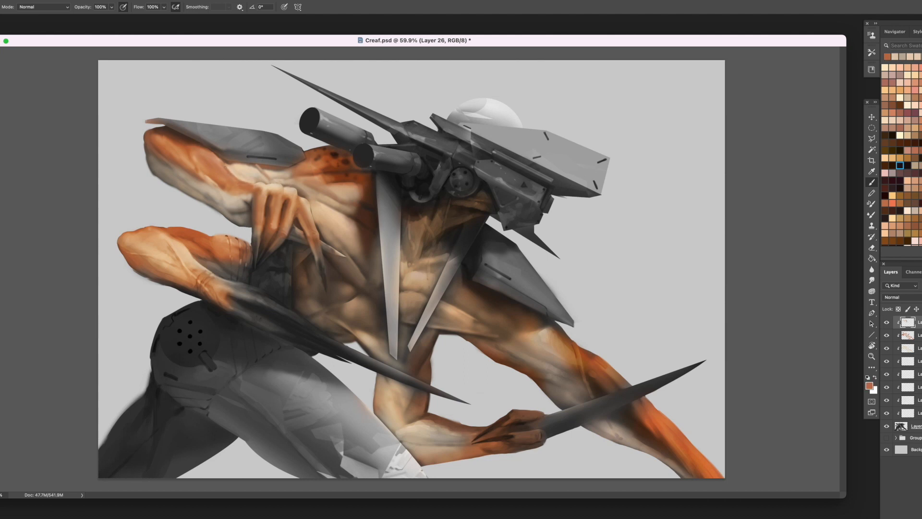
pyautogui.keyDown('alt'); pyautogui.click(215, 163); pyautogui.keyUp('alt')
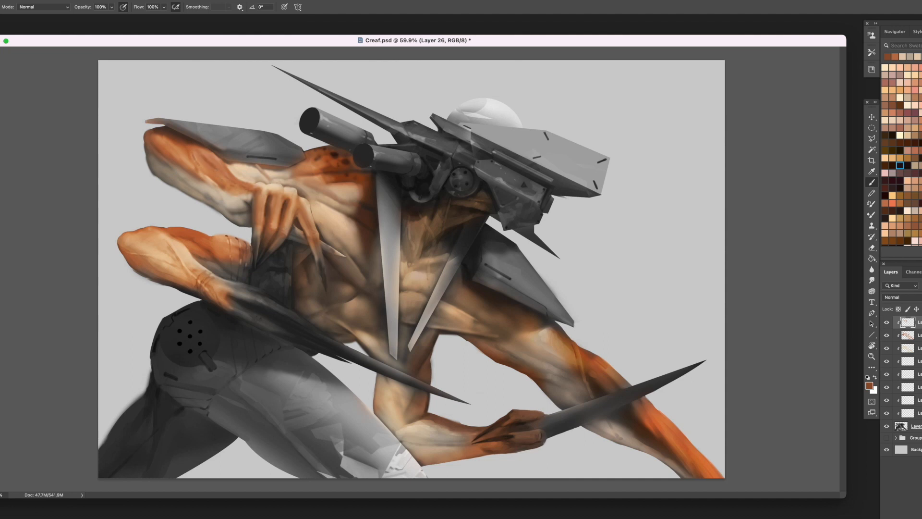
pyautogui.keyDown('alt'); pyautogui.click(194, 156); pyautogui.keyUp('alt')
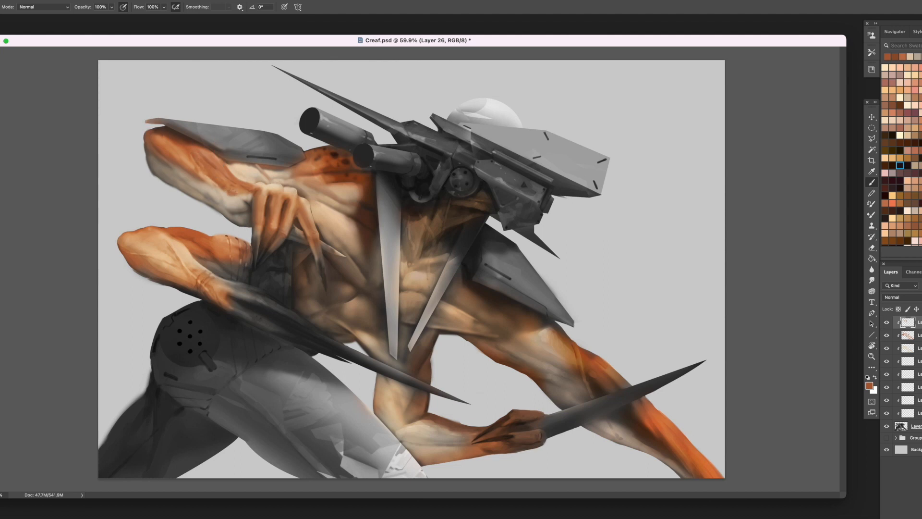
pyautogui.keyDown('alt'); pyautogui.click(166, 146); pyautogui.keyUp('alt')
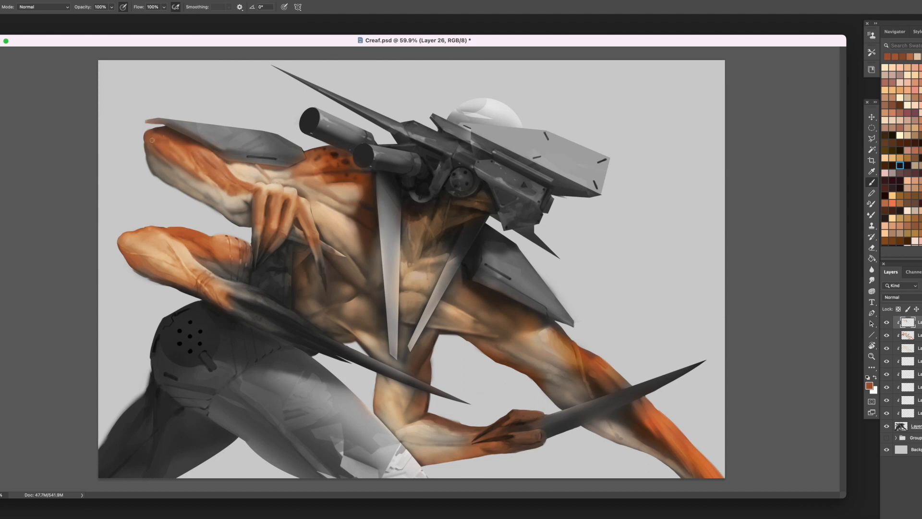
pyautogui.moveTo(162, 142); pyautogui.dragTo(169, 151)
# - Dab more dark spots onto the raised shoulder with a sampled dark brown
pyautogui.keyDown('alt'); pyautogui.click(331, 154); pyautogui.keyUp('alt')
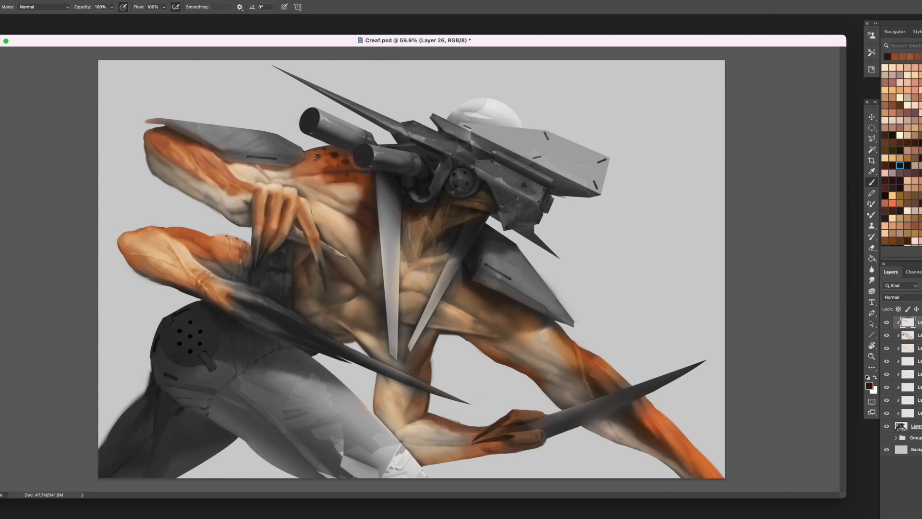
pyautogui.keyDown('alt'); pyautogui.click(332, 155); pyautogui.keyUp('alt')
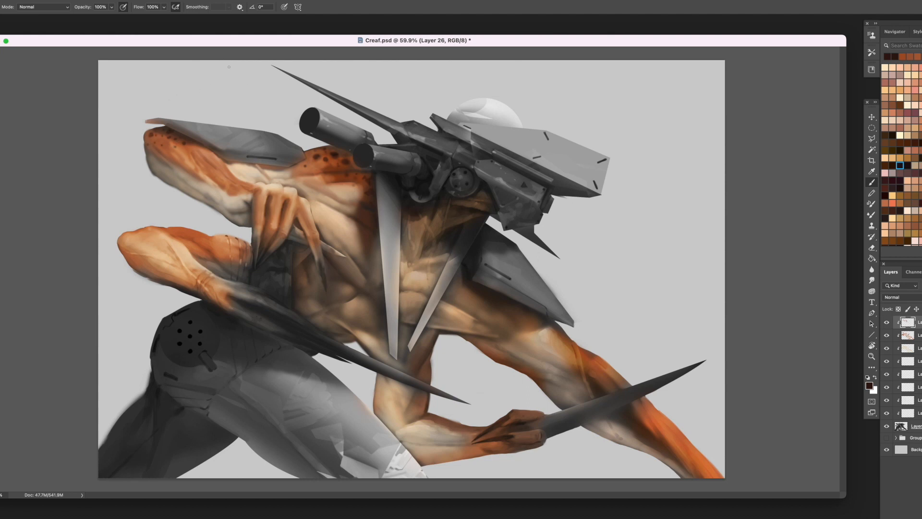
# - Refine the raised arm's pale underside near the wrist with light tan and soft pinkish beige strokes
pyautogui.click(908, 105)
pyautogui.keyDown('alt'); pyautogui.click(234, 204); pyautogui.keyUp('alt')
pyautogui.moveTo(234, 203); pyautogui.dragTo(239, 200)
pyautogui.keyDown('alt'); pyautogui.click(237, 202); pyautogui.keyUp('alt')
pyautogui.click(250, 194)
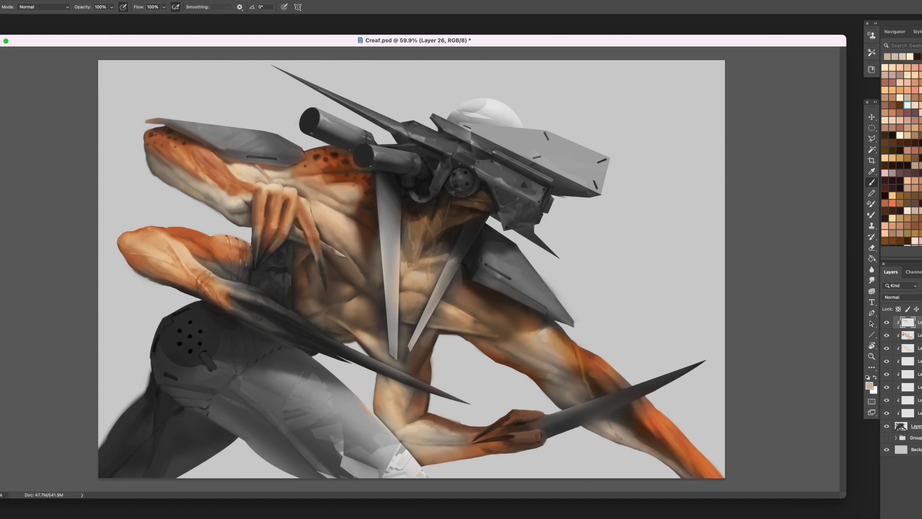
pyautogui.moveTo(232, 216); pyautogui.dragTo(237, 219)
pyautogui.keyDown('alt'); pyautogui.click(239, 206); pyautogui.keyUp('alt')
pyautogui.click(239, 207)
pyautogui.moveTo(196, 194)
pyautogui.mouseDown()
pyautogui.moveTo(172, 182)
pyautogui.moveTo(185, 192)
pyautogui.mouseUp()
pyautogui.moveTo(209, 203); pyautogui.dragTo(224, 214)
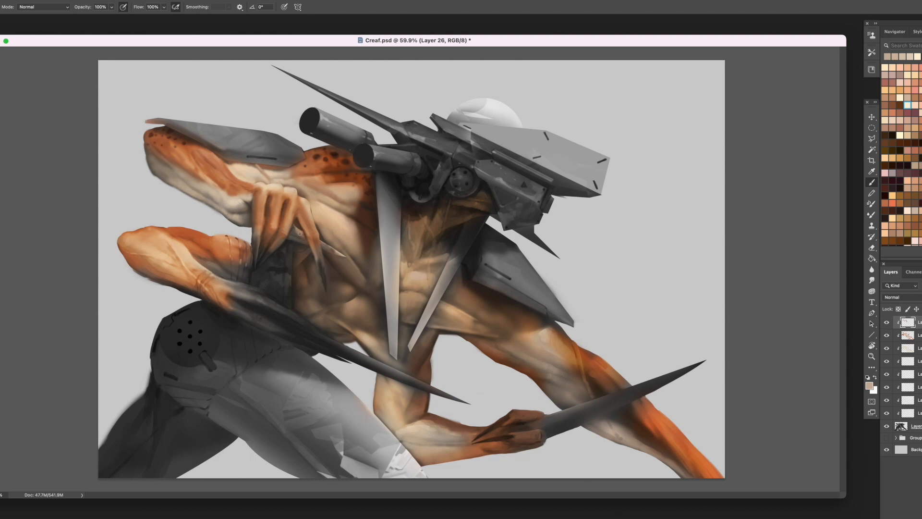
# - Model the fingers of the bent hand in front of the chest with sampled dark reddish brown and orange
pyautogui.keyDown('alt'); pyautogui.click(343, 167); pyautogui.keyUp('alt')
pyautogui.keyDown('alt'); pyautogui.click(278, 232); pyautogui.keyUp('alt')
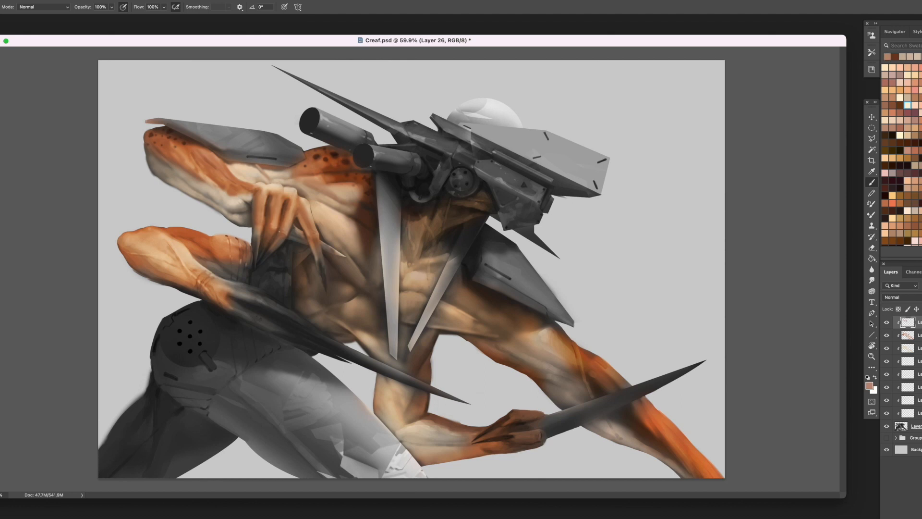
pyautogui.keyDown('alt'); pyautogui.click(282, 239); pyautogui.keyUp('alt')
pyautogui.keyDown('alt'); pyautogui.click(330, 160); pyautogui.keyUp('alt')
pyautogui.keyDown('alt'); pyautogui.click(255, 197); pyautogui.keyUp('alt')
pyautogui.keyDown('alt'); pyautogui.click(257, 196); pyautogui.keyUp('alt')
pyautogui.keyDown('alt'); pyautogui.click(276, 200); pyautogui.keyUp('alt')
pyautogui.keyDown('alt'); pyautogui.click(271, 219); pyautogui.keyUp('alt')
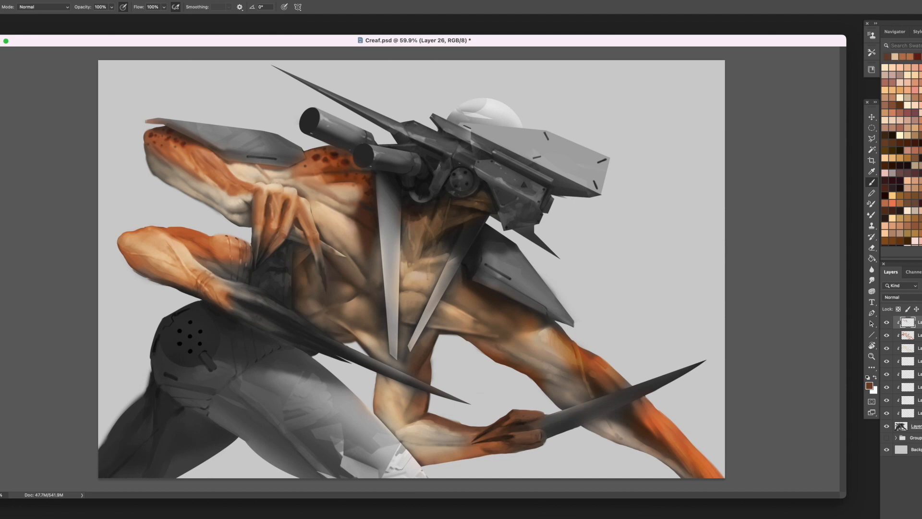
pyautogui.keyDown('alt'); pyautogui.click(282, 212); pyautogui.keyUp('alt')
pyautogui.keyDown('alt'); pyautogui.click(274, 198); pyautogui.keyUp('alt')
pyautogui.keyDown('alt'); pyautogui.click(272, 209); pyautogui.keyUp('alt')
# - Refine the back of the bent hand and its outermost finger with sampled skin tones
pyautogui.keyDown('alt'); pyautogui.click(234, 187); pyautogui.keyUp('alt')
pyautogui.keyDown('alt'); pyautogui.click(255, 209); pyautogui.keyUp('alt')
pyautogui.keyDown('alt'); pyautogui.click(261, 198); pyautogui.keyUp('alt')
pyautogui.keyDown('alt'); pyautogui.click(312, 210); pyautogui.keyUp('alt')
pyautogui.keyDown('alt'); pyautogui.click(314, 210); pyautogui.keyUp('alt')
pyautogui.keyDown('alt'); pyautogui.click(317, 207); pyautogui.keyUp('alt')
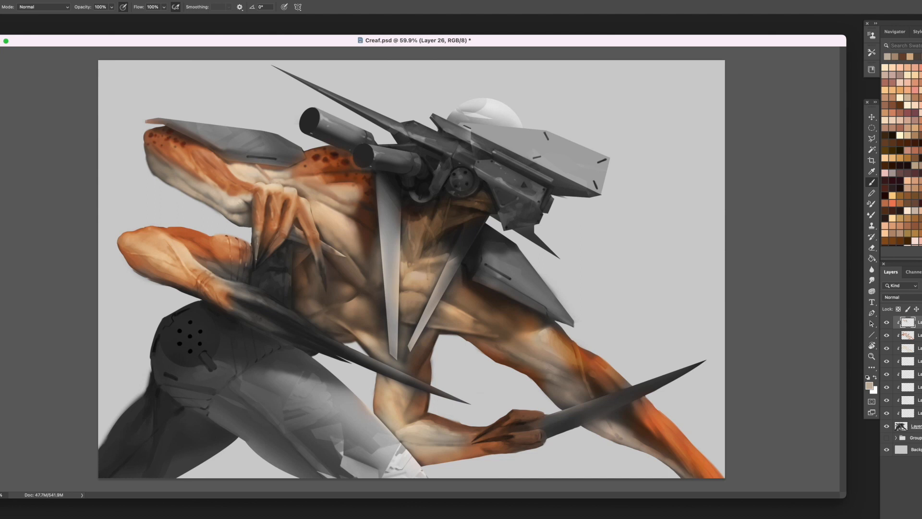
# - Darken and sharpen the claw tips of the bent hand's inner fingers with near-black brown
pyautogui.keyDown('alt'); pyautogui.click(261, 245); pyautogui.keyUp('alt')
pyautogui.keyDown('alt'); pyautogui.click(252, 246); pyautogui.keyUp('alt')
pyautogui.keyDown('alt'); pyautogui.click(265, 245); pyautogui.keyUp('alt')
pyautogui.keyDown('alt'); pyautogui.click(264, 229); pyautogui.keyUp('alt')
pyautogui.keyDown('alt'); pyautogui.click(226, 280); pyautogui.keyUp('alt')
pyautogui.moveTo(264, 248); pyautogui.dragTo(260, 264)
pyautogui.keyDown('alt'); pyautogui.click(260, 252); pyautogui.keyUp('alt')
pyautogui.keyDown('alt'); pyautogui.click(264, 252); pyautogui.keyUp('alt')
pyautogui.keyDown('alt'); pyautogui.click(273, 253); pyautogui.keyUp('alt')
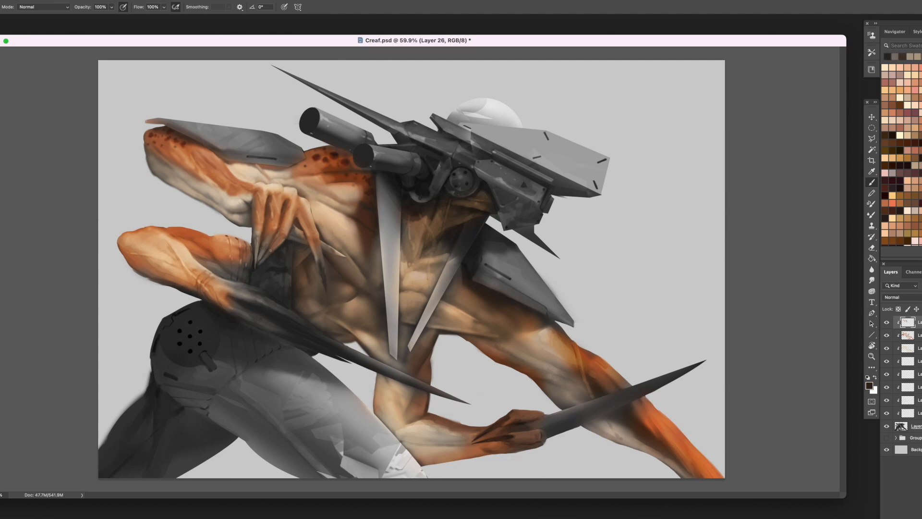
pyautogui.keyDown('alt'); pyautogui.click(269, 250); pyautogui.keyUp('alt')
pyautogui.keyDown('alt'); pyautogui.click(269, 252); pyautogui.keyUp('alt')
pyautogui.keyDown('alt'); pyautogui.click(270, 254); pyautogui.keyUp('alt')
# - Highlight the knuckles and wrist of the bent hand with pale cream
pyautogui.keyDown('alt'); pyautogui.click(290, 211); pyautogui.keyUp('alt')
pyautogui.keyDown('alt'); pyautogui.click(262, 169); pyautogui.keyUp('alt')
pyautogui.keyDown('alt'); pyautogui.click(301, 193); pyautogui.keyUp('alt')
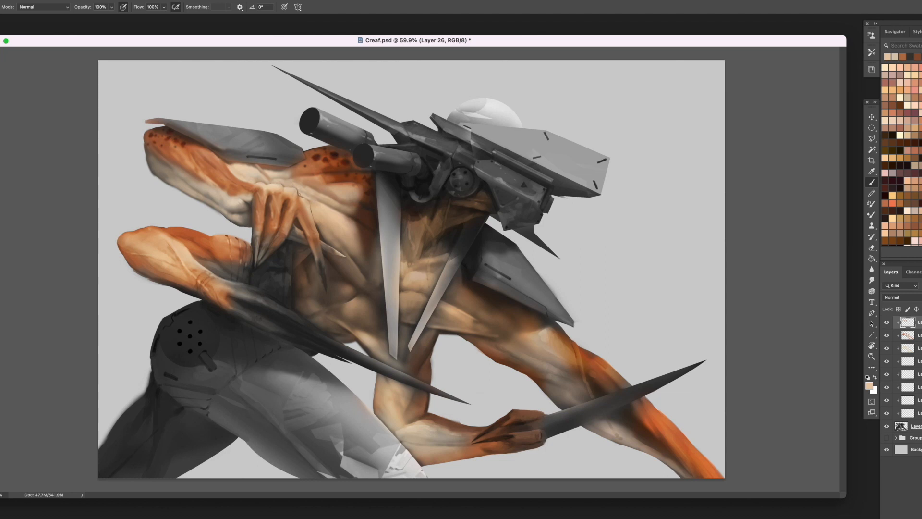
pyautogui.click(900, 97)
pyautogui.click(915, 105)
pyautogui.click(907, 105)
pyautogui.moveTo(257, 183)
pyautogui.mouseDown()
pyautogui.moveTo(294, 193)
pyautogui.moveTo(280, 196)
pyautogui.mouseUp()
pyautogui.keyDown('alt'); pyautogui.click(280, 189); pyautogui.keyUp('alt')
pyautogui.keyDown('alt'); pyautogui.click(291, 190); pyautogui.keyUp('alt')
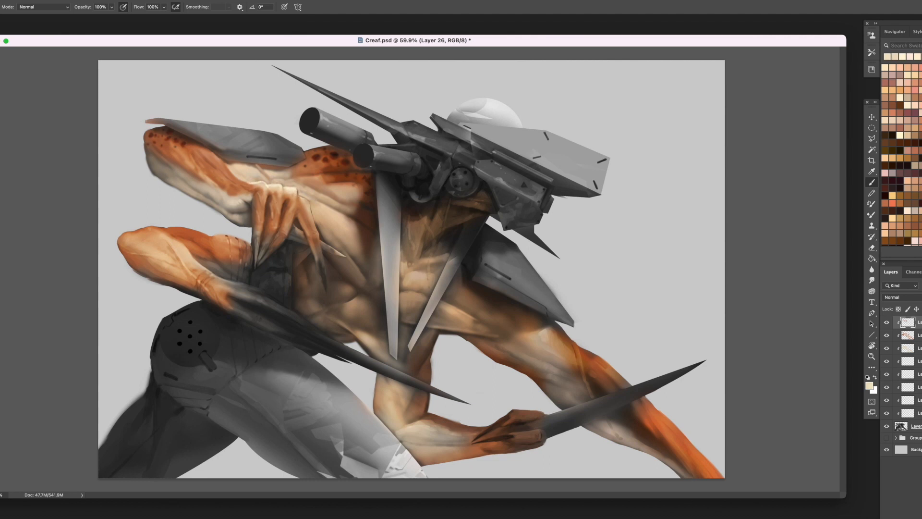
pyautogui.keyDown('alt'); pyautogui.click(300, 193); pyautogui.keyUp('alt')
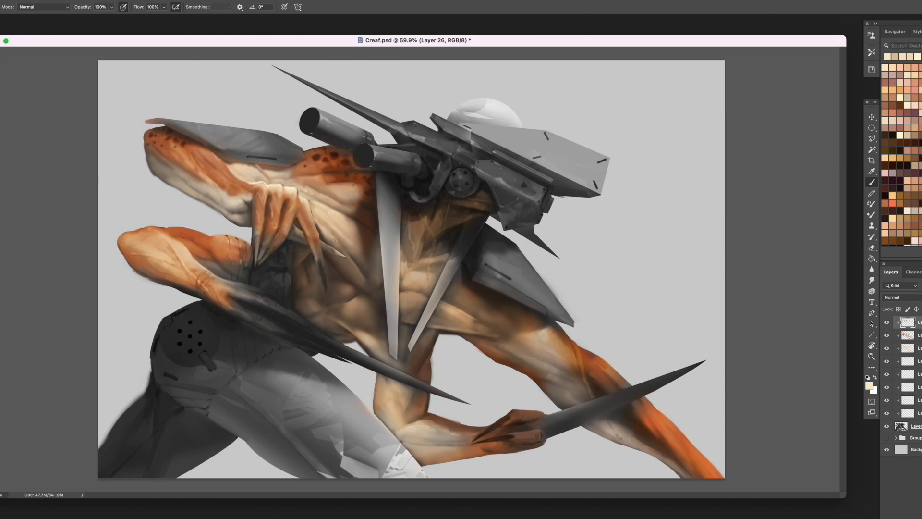
# - Blend tan beside the bent hand's outer knuckle and extend the cream highlight down onto the outermost finger
pyautogui.keyDown('alt'); pyautogui.click(308, 205); pyautogui.keyUp('alt')
pyautogui.keyDown('alt'); pyautogui.click(330, 222); pyautogui.keyUp('alt')
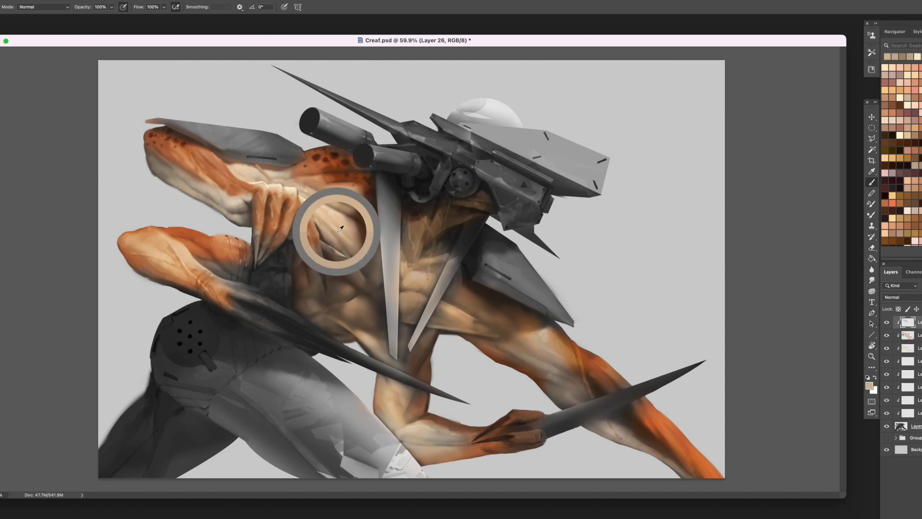
pyautogui.keyDown('alt'); pyautogui.click(317, 203); pyautogui.keyUp('alt')
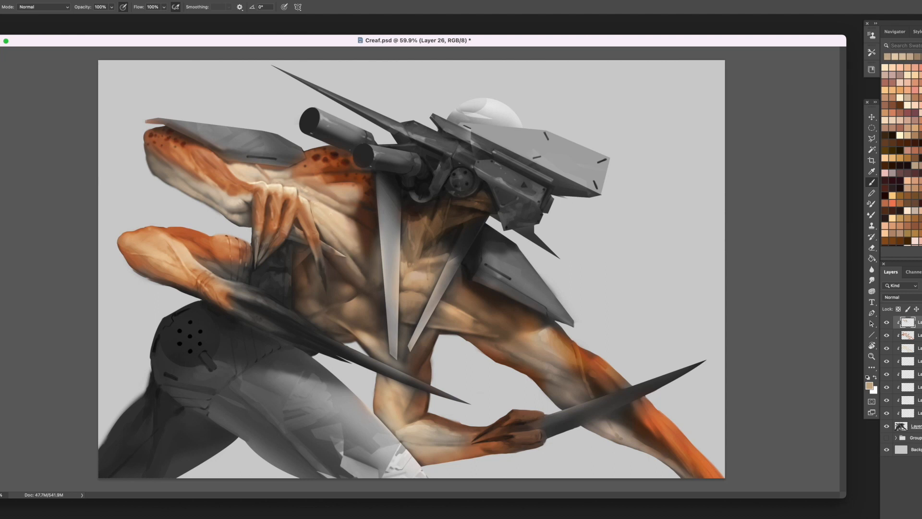
pyautogui.rightClick(297, 182)
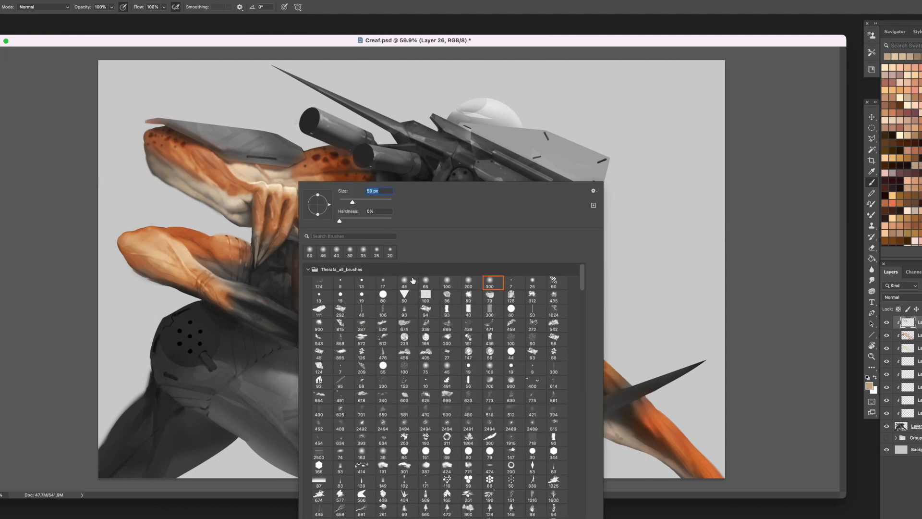
pyautogui.press('Escape')
pyautogui.keyDown('alt'); pyautogui.click(291, 188); pyautogui.keyUp('alt')
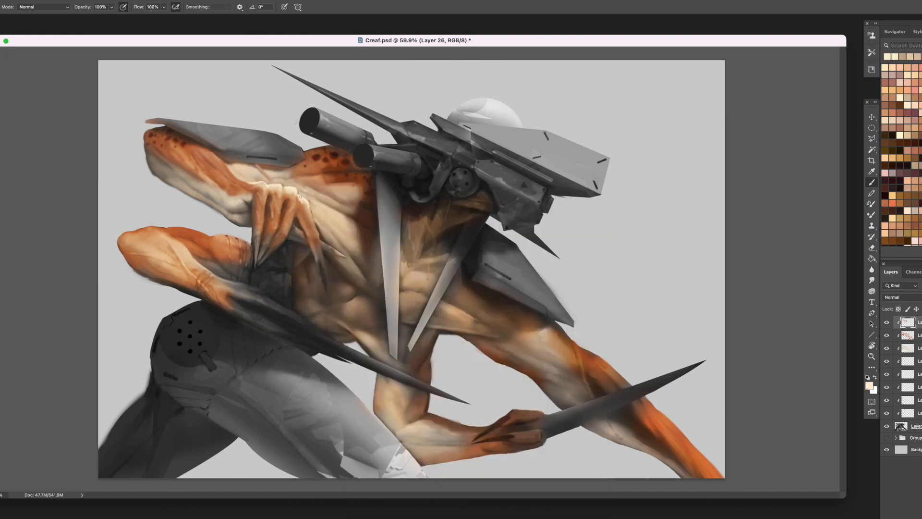
pyautogui.keyDown('alt'); pyautogui.click(296, 195); pyautogui.keyUp('alt')
pyautogui.keyDown('alt'); pyautogui.click(313, 210); pyautogui.keyUp('alt')
pyautogui.keyDown('alt'); pyautogui.click(313, 210); pyautogui.keyUp('alt')
pyautogui.keyDown('alt'); pyautogui.click(312, 210); pyautogui.keyUp('alt')
pyautogui.keyDown('alt'); pyautogui.click(309, 206); pyautogui.keyUp('alt')
# - Reshape the bent hand's outermost finger and its long claw with sampled orange and brown
pyautogui.keyDown('alt'); pyautogui.click(342, 162); pyautogui.keyUp('alt')
pyautogui.keyDown('alt'); pyautogui.click(300, 210); pyautogui.keyUp('alt')
pyautogui.keyDown('alt'); pyautogui.click(300, 208); pyautogui.keyUp('alt')
pyautogui.keyDown('alt'); pyautogui.click(342, 254); pyautogui.keyUp('alt')
pyautogui.moveTo(323, 267); pyautogui.dragTo(326, 286)
pyautogui.moveTo(321, 264)
pyautogui.mouseDown()
pyautogui.moveTo(326, 293)
pyautogui.moveTo(322, 269)
pyautogui.mouseUp()
pyautogui.keyDown('alt'); pyautogui.click(320, 272); pyautogui.keyUp('alt')
pyautogui.keyDown('alt'); pyautogui.click(320, 272); pyautogui.keyUp('alt')
pyautogui.keyDown('alt'); pyautogui.click(318, 255); pyautogui.keyUp('alt')
pyautogui.keyDown('alt'); pyautogui.click(321, 265); pyautogui.keyUp('alt')
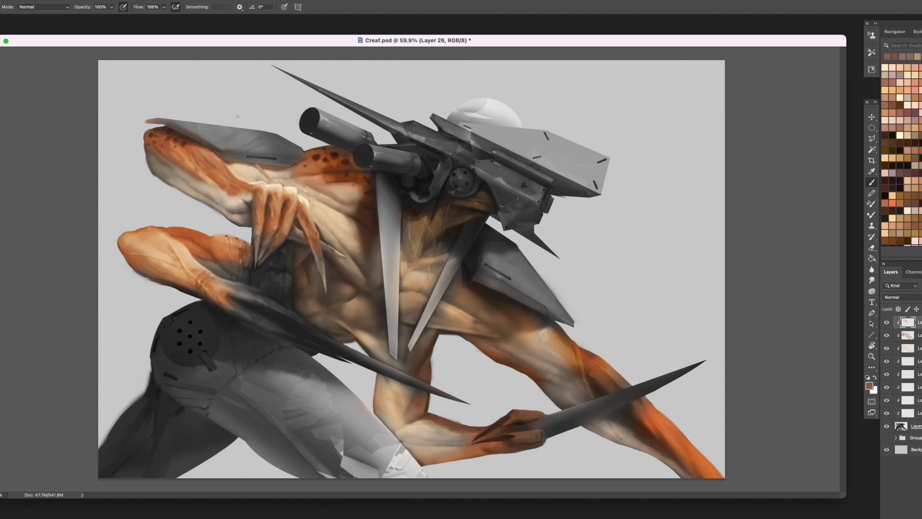
# - Sharpen the thin claw crossing the chest with a pale highlight and deepen the gap between the fingers
pyautogui.keyDown('alt'); pyautogui.click(301, 197); pyautogui.keyUp('alt')
pyautogui.keyDown('alt'); pyautogui.click(326, 250); pyautogui.keyUp('alt')
pyautogui.keyDown('alt'); pyautogui.click(292, 231); pyautogui.keyUp('alt')
pyautogui.keyDown('alt'); pyautogui.click(291, 234); pyautogui.keyUp('alt')
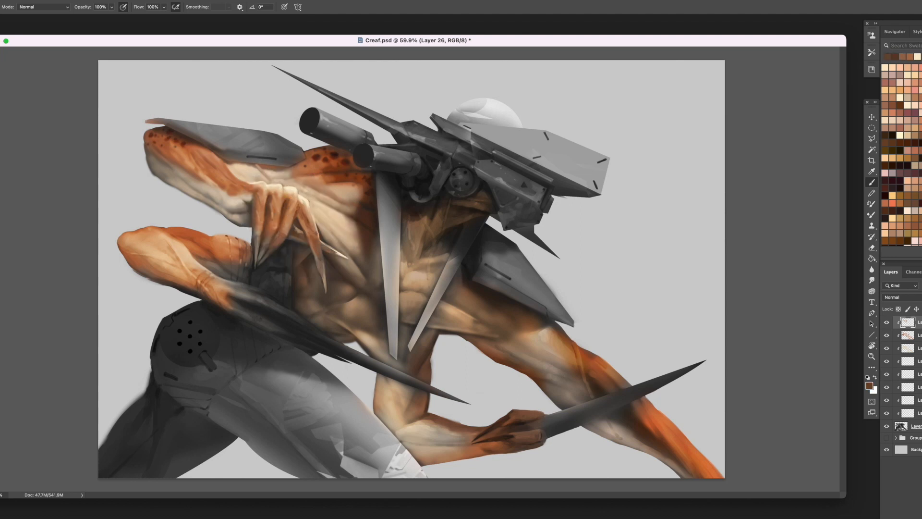
pyautogui.keyDown('alt'); pyautogui.click(301, 194); pyautogui.keyUp('alt')
pyautogui.keyDown('alt'); pyautogui.click(307, 196); pyautogui.keyUp('alt')
# - Add light accents to the inner claws and touch up the orange at the bent hand's knuckles
pyautogui.moveTo(264, 248); pyautogui.dragTo(260, 259)
pyautogui.keyDown('alt'); pyautogui.click(274, 246); pyautogui.keyUp('alt')
pyautogui.keyDown('alt'); pyautogui.click(276, 244); pyautogui.keyUp('alt')
pyautogui.keyDown('alt'); pyautogui.click(267, 204); pyautogui.keyUp('alt')
pyautogui.keyDown('alt'); pyautogui.click(280, 199); pyautogui.keyUp('alt')
# - Retouch the lower forearm's top edge in orange, working on Layer 22 copy 2 before returning to Layer 26
pyautogui.keyDown('alt'); pyautogui.click(215, 238); pyautogui.keyUp('alt')
pyautogui.keyDown('alt'); pyautogui.click(217, 237); pyautogui.keyUp('alt')
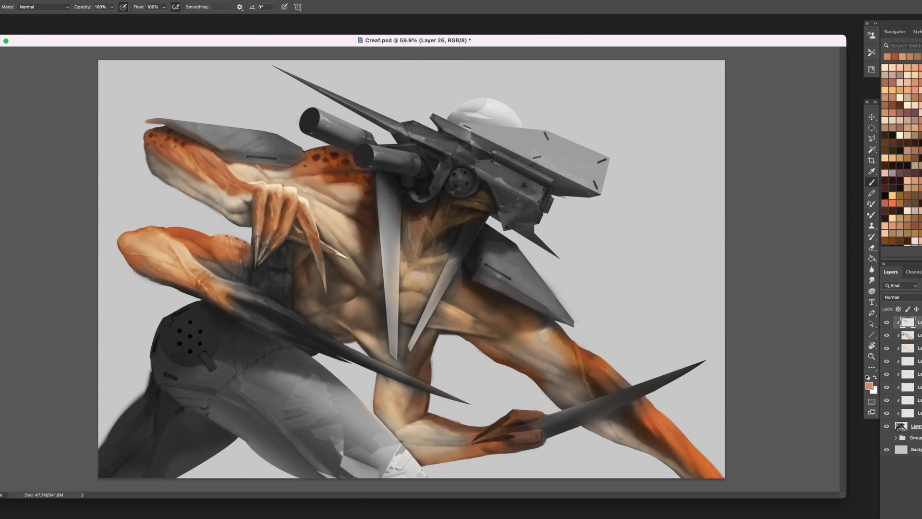
pyautogui.keyDown('alt'); pyautogui.click(211, 237); pyautogui.keyUp('alt')
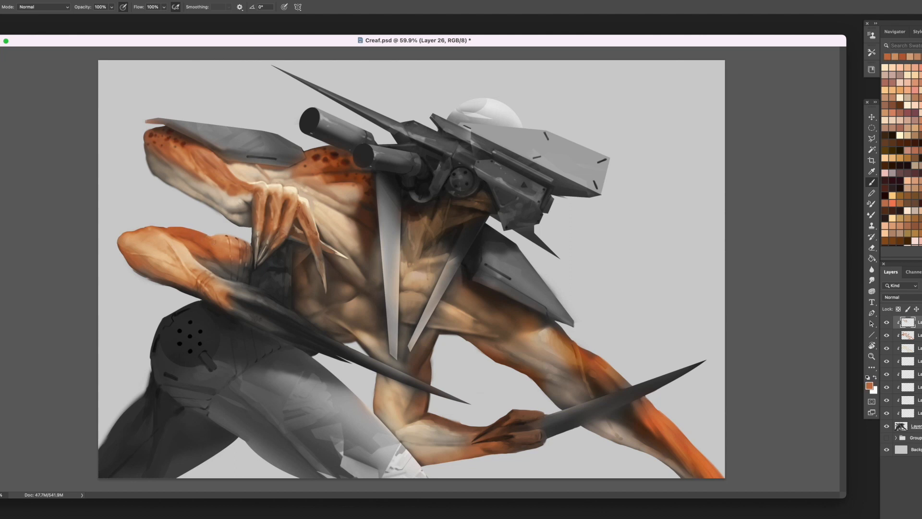
pyautogui.keyDown('alt'); pyautogui.click(161, 227); pyautogui.keyUp('alt')
pyautogui.keyDown('alt'); pyautogui.click(175, 231); pyautogui.keyUp('alt')
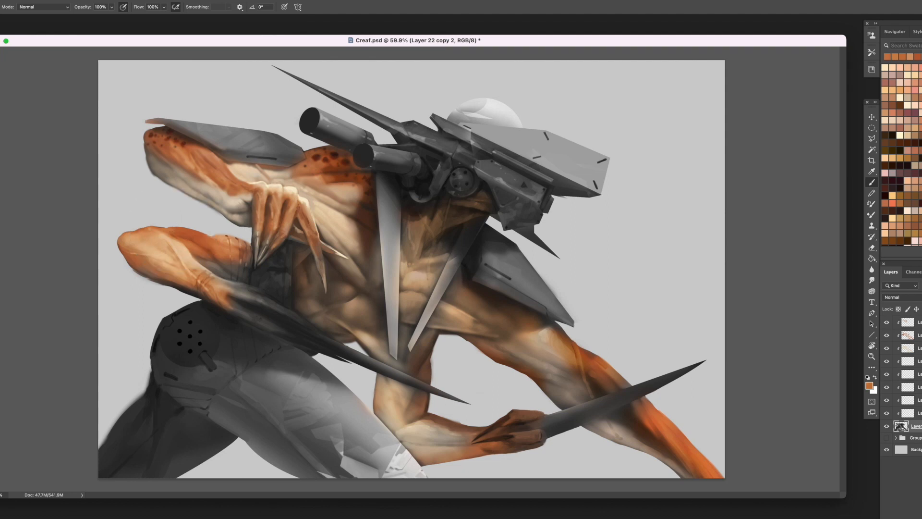
pyautogui.keyDown('alt'); pyautogui.click(176, 231); pyautogui.keyUp('alt')
pyautogui.moveTo(168, 228); pyautogui.dragTo(181, 228)
pyautogui.click(917, 326)
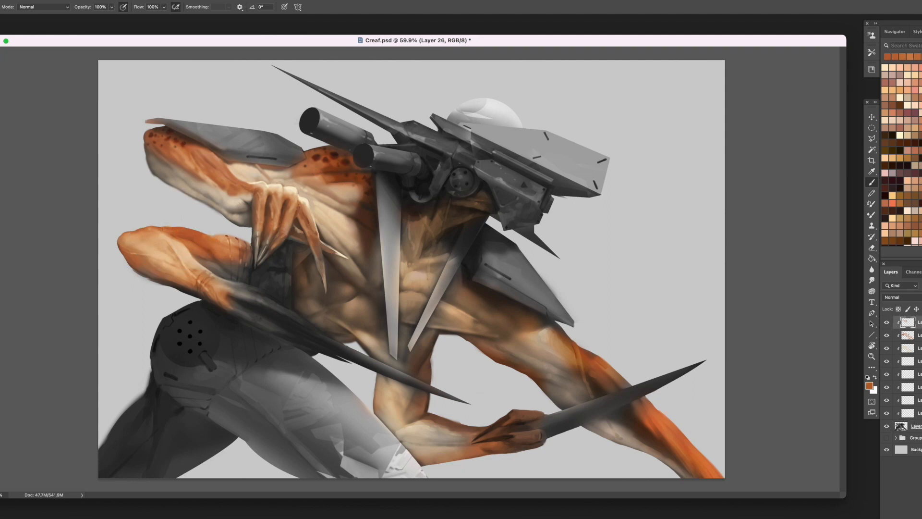
# - Smooth the lower forearm and elbow with sampled oranges, working down along the underside contour
pyautogui.keyDown('alt'); pyautogui.click(225, 238); pyautogui.keyUp('alt')
pyautogui.keyDown('alt'); pyautogui.click(202, 248); pyautogui.keyUp('alt')
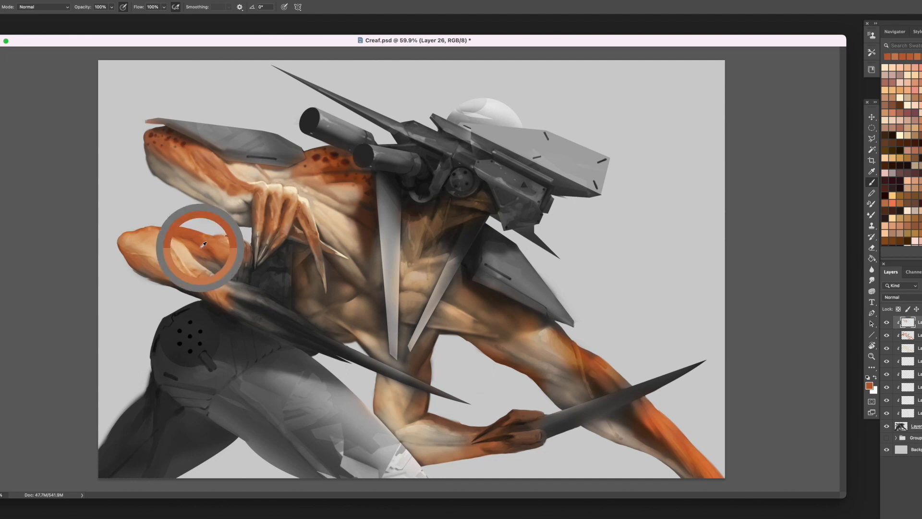
pyautogui.keyDown('alt'); pyautogui.click(141, 234); pyautogui.keyUp('alt')
pyautogui.moveTo(141, 233)
pyautogui.mouseDown()
pyautogui.moveTo(167, 249)
pyautogui.moveTo(166, 240)
pyautogui.mouseUp()
pyautogui.keyDown('alt'); pyautogui.click(145, 238); pyautogui.keyUp('alt')
pyautogui.keyDown('alt'); pyautogui.click(149, 239); pyautogui.keyUp('alt')
pyautogui.keyDown('alt'); pyautogui.click(168, 251); pyautogui.keyUp('alt')
pyautogui.keyDown('alt'); pyautogui.click(160, 233); pyautogui.keyUp('alt')
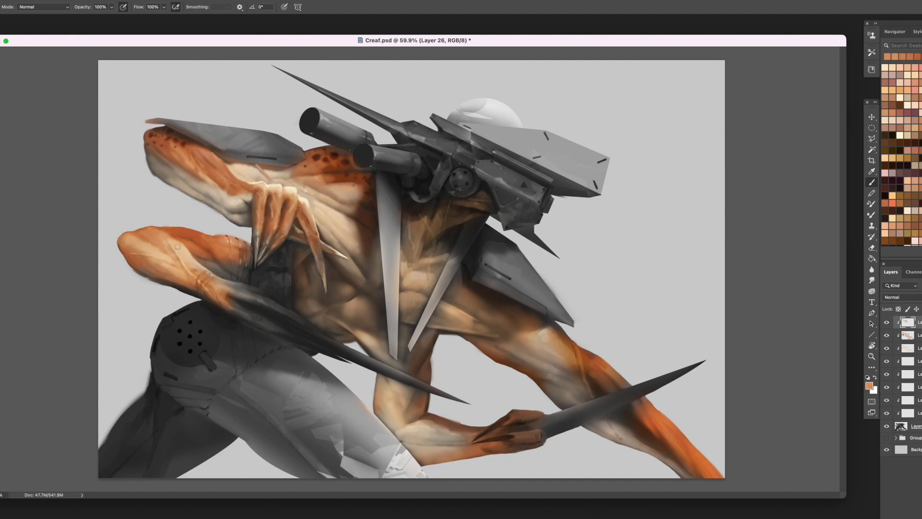
pyautogui.keyDown('alt'); pyautogui.click(142, 236); pyautogui.keyUp('alt')
pyautogui.keyDown('alt'); pyautogui.click(121, 243); pyautogui.keyUp('alt')
pyautogui.keyDown('alt'); pyautogui.click(123, 246); pyautogui.keyUp('alt')
pyautogui.moveTo(140, 268); pyautogui.dragTo(192, 292)
# - Switch to another brush preset and paint pale tan and brown over the grey area inside the lower elbow
pyautogui.keyDown('alt'); pyautogui.click(337, 221); pyautogui.keyUp('alt')
pyautogui.moveTo(234, 263); pyautogui.dragTo(234, 275)
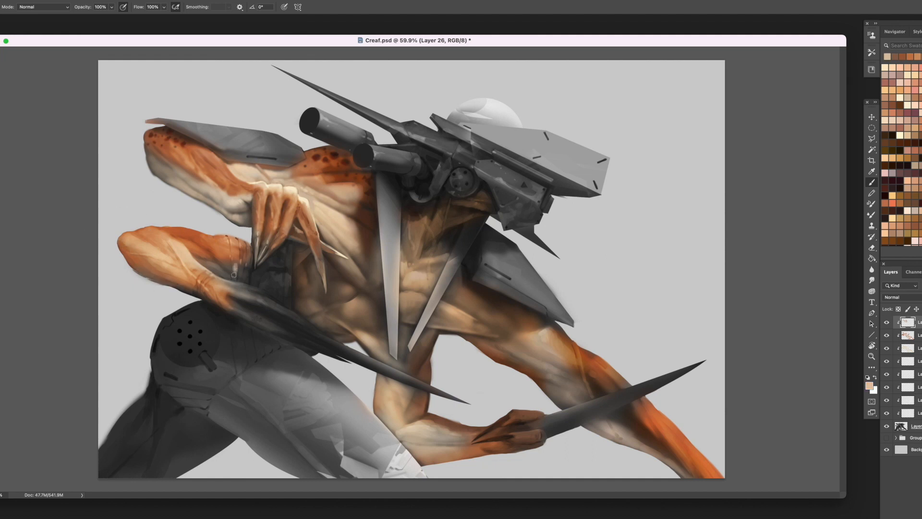
pyautogui.rightClick(233, 272)
pyautogui.doubleClick(388, 299)
pyautogui.keyDown('alt'); pyautogui.click(314, 190); pyautogui.keyUp('alt')
pyautogui.moveTo(225, 271)
pyautogui.mouseDown()
pyautogui.moveTo(211, 263)
pyautogui.moveTo(245, 280)
pyautogui.mouseUp()
pyautogui.keyDown('alt'); pyautogui.click(214, 267); pyautogui.keyUp('alt')
pyautogui.keyDown('alt'); pyautogui.click(230, 268); pyautogui.keyUp('alt')
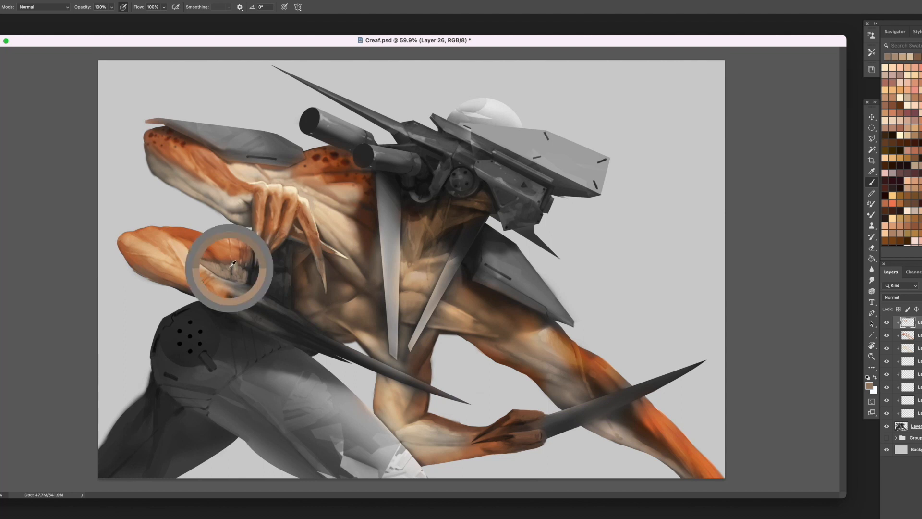
# - Shade the torso's side edge behind the claws with dark brown
pyautogui.keyDown('alt'); pyautogui.click(298, 263); pyautogui.keyUp('alt')
pyautogui.keyDown('alt'); pyautogui.click(291, 271); pyautogui.keyUp('alt')
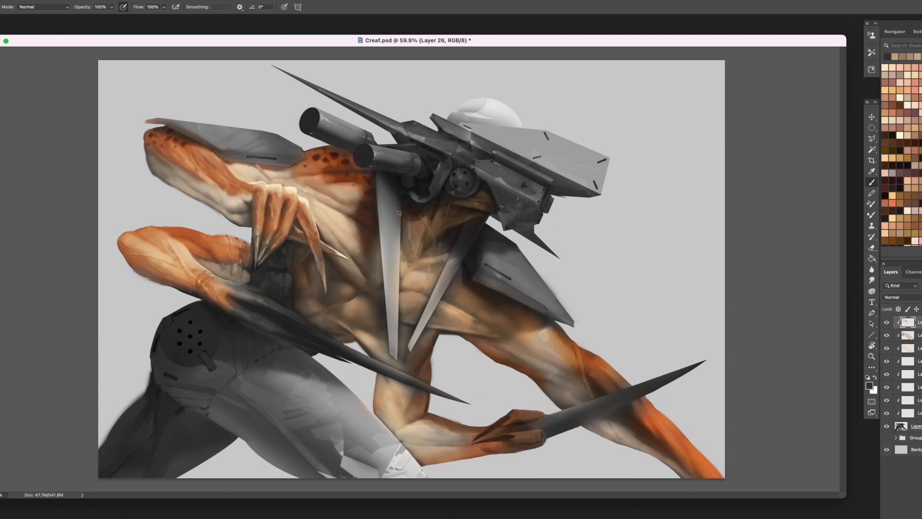
pyautogui.click(900, 233)
pyautogui.keyDown('alt'); pyautogui.click(302, 274); pyautogui.keyUp('alt')
pyautogui.keyDown('alt'); pyautogui.click(297, 276); pyautogui.keyUp('alt')
pyautogui.moveTo(299, 271); pyautogui.dragTo(297, 310)
pyautogui.keyDown('alt'); pyautogui.click(297, 307); pyautogui.keyUp('alt')
# - Sculpt the rib and abdominal muscles below the chest claws with sampled tan and brown
pyautogui.keyDown('alt'); pyautogui.click(342, 249); pyautogui.keyUp('alt')
pyautogui.moveTo(314, 267)
pyautogui.mouseDown()
pyautogui.moveTo(327, 301)
pyautogui.moveTo(329, 266)
pyautogui.moveTo(336, 276)
pyautogui.moveTo(329, 264)
pyautogui.moveTo(332, 287)
pyautogui.moveTo(342, 284)
pyautogui.moveTo(338, 298)
pyautogui.moveTo(346, 273)
pyautogui.mouseUp()
pyautogui.keyDown('alt'); pyautogui.click(319, 283); pyautogui.keyUp('alt')
pyautogui.keyDown('alt'); pyautogui.click(326, 302); pyautogui.keyUp('alt')
pyautogui.keyDown('alt'); pyautogui.click(332, 286); pyautogui.keyUp('alt')
pyautogui.keyDown('alt'); pyautogui.click(347, 288); pyautogui.keyUp('alt')
pyautogui.keyDown('alt'); pyautogui.click(347, 284); pyautogui.keyUp('alt')
pyautogui.keyDown('alt'); pyautogui.click(352, 294); pyautogui.keyUp('alt')
pyautogui.keyDown('alt'); pyautogui.click(352, 294); pyautogui.keyUp('alt')
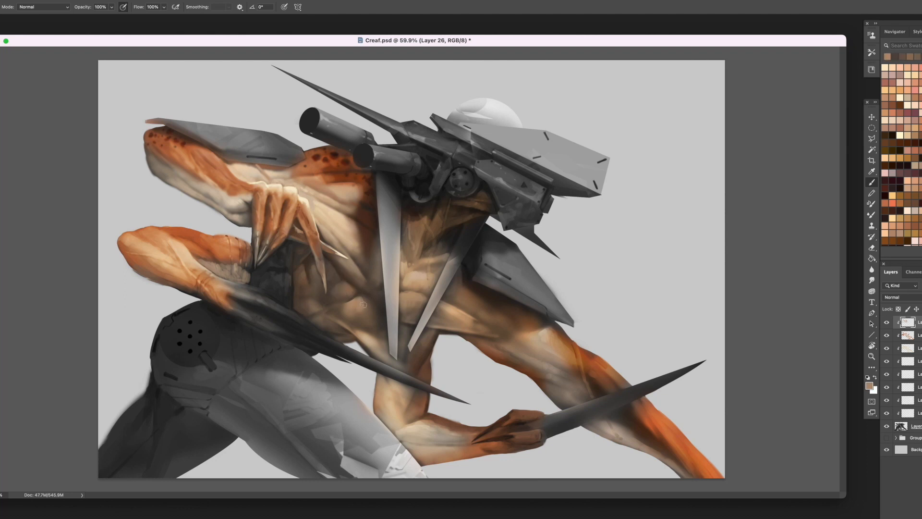
pyautogui.keyDown('alt'); pyautogui.click(370, 306); pyautogui.keyUp('alt')
pyautogui.keyDown('alt'); pyautogui.click(362, 305); pyautogui.keyUp('alt')
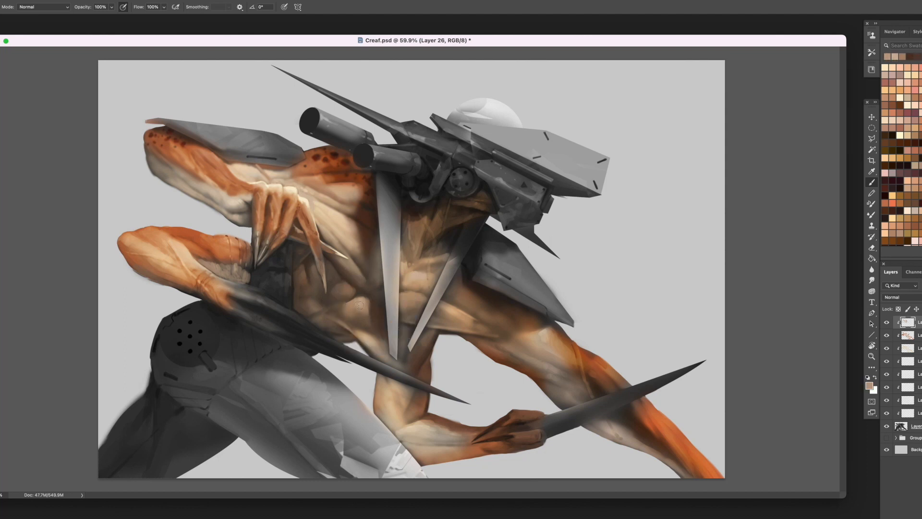
# - Soften the forms of the abdominal muscles with sampled mid-brown and beige
pyautogui.keyDown('alt'); pyautogui.click(352, 293); pyautogui.keyUp('alt')
pyautogui.moveTo(346, 286)
pyautogui.mouseDown()
pyautogui.moveTo(361, 229)
pyautogui.moveTo(355, 297)
pyautogui.mouseUp()
pyautogui.keyDown('alt'); pyautogui.click(361, 229); pyautogui.keyUp('alt')
pyautogui.keyDown('alt'); pyautogui.click(355, 300); pyautogui.keyUp('alt')
pyautogui.keyDown('alt'); pyautogui.click(354, 301); pyautogui.keyUp('alt')
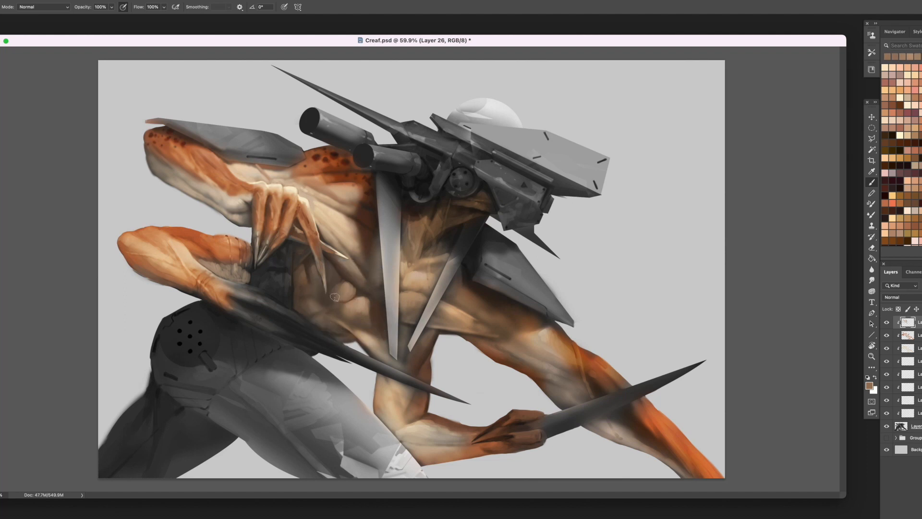
pyautogui.keyDown('alt'); pyautogui.click(348, 308); pyautogui.keyUp('alt')
pyautogui.keyDown('alt'); pyautogui.click(337, 289); pyautogui.keyUp('alt')
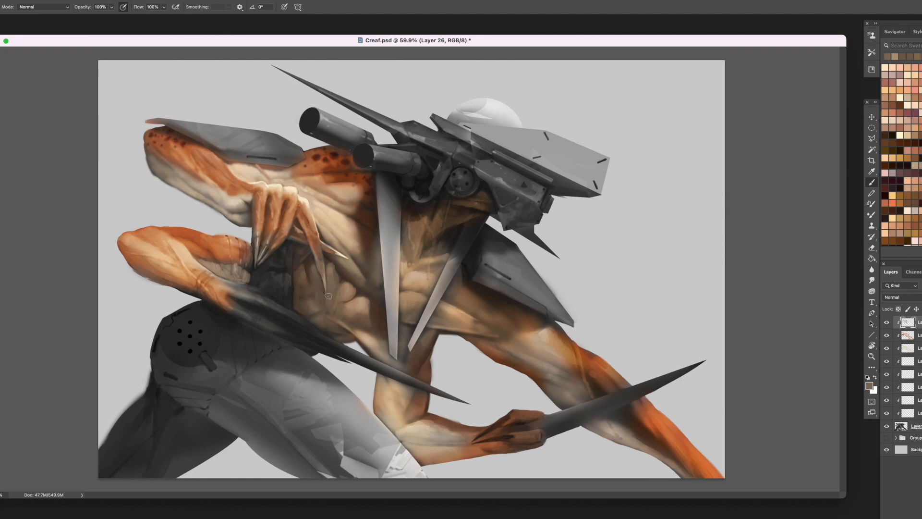
# - Define the shadow around the long claw's tip and the creases between the neighbouring abdominal muscles
pyautogui.keyDown('alt'); pyautogui.click(325, 294); pyautogui.keyUp('alt')
pyautogui.keyDown('alt'); pyautogui.click(327, 266); pyautogui.keyUp('alt')
pyautogui.keyDown('alt'); pyautogui.click(335, 262); pyautogui.keyUp('alt')
pyautogui.moveTo(334, 261)
pyautogui.mouseDown()
pyautogui.moveTo(337, 307)
pyautogui.moveTo(328, 310)
pyautogui.mouseUp()
pyautogui.keyDown('alt'); pyautogui.click(342, 279); pyautogui.keyUp('alt')
pyautogui.keyDown('alt'); pyautogui.click(348, 299); pyautogui.keyUp('alt')
pyautogui.keyDown('alt'); pyautogui.click(339, 305); pyautogui.keyUp('alt')
pyautogui.keyDown('alt'); pyautogui.click(332, 297); pyautogui.keyUp('alt')
pyautogui.keyDown('alt'); pyautogui.click(330, 310); pyautogui.keyUp('alt')
pyautogui.keyDown('alt'); pyautogui.click(340, 314); pyautogui.keyUp('alt')
# - Brighten the torso's flank beside the long claw with sampled pale tan and blend it with brown
pyautogui.keyDown('alt'); pyautogui.click(337, 222); pyautogui.keyUp('alt')
pyautogui.moveTo(299, 272); pyautogui.dragTo(311, 302)
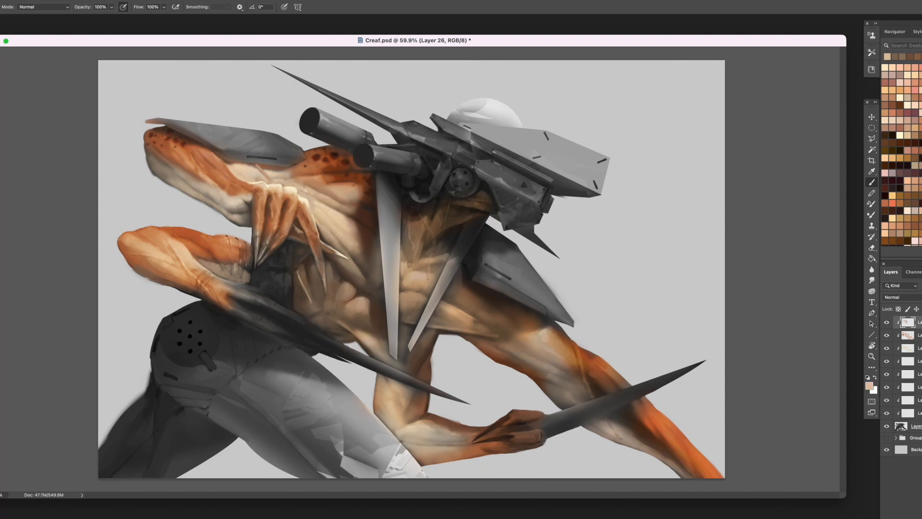
pyautogui.keyDown('alt'); pyautogui.click(302, 269); pyautogui.keyUp('alt')
pyautogui.keyDown('alt'); pyautogui.click(305, 272); pyautogui.keyUp('alt')
pyautogui.keyDown('alt'); pyautogui.click(294, 275); pyautogui.keyUp('alt')
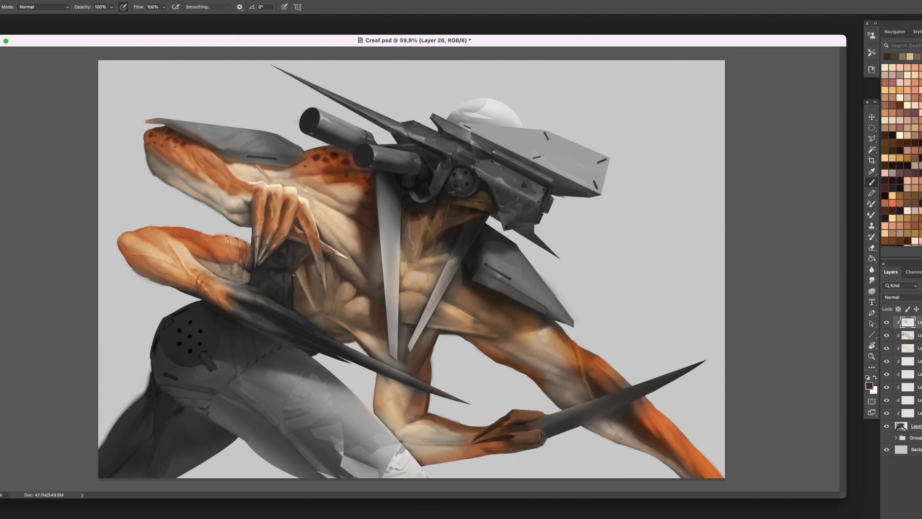
pyautogui.keyDown('alt'); pyautogui.click(313, 306); pyautogui.keyUp('alt')
pyautogui.keyDown('alt'); pyautogui.click(310, 297); pyautogui.keyUp('alt')
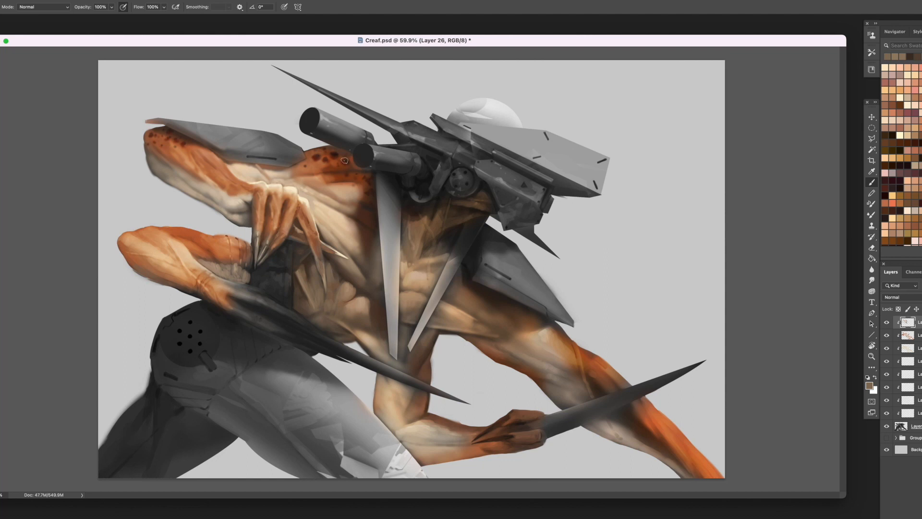
# - Paint a pale cream highlight along the outermost finger down to its claw tip
pyautogui.keyDown('alt'); pyautogui.click(313, 233); pyautogui.keyUp('alt')
pyautogui.keyDown('alt'); pyautogui.click(320, 226); pyautogui.keyUp('alt')
pyautogui.keyDown('alt'); pyautogui.click(313, 215); pyautogui.keyUp('alt')
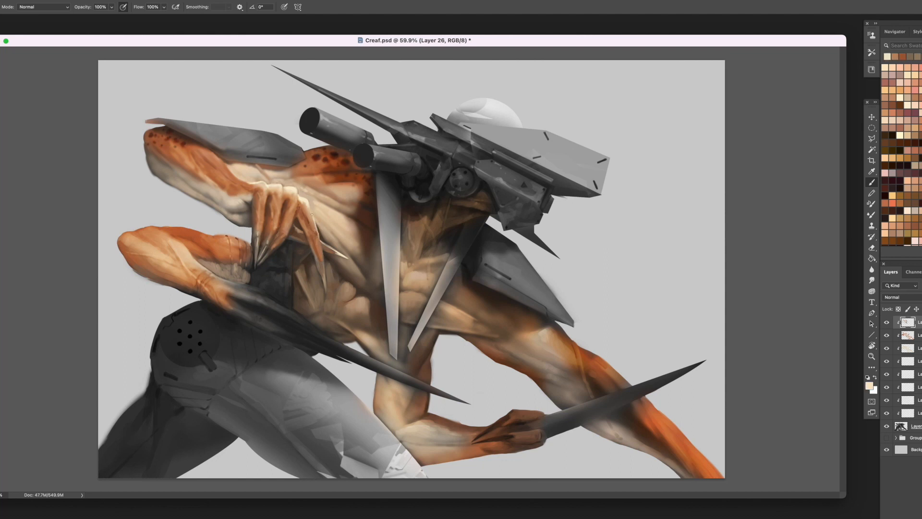
pyautogui.moveTo(319, 236); pyautogui.dragTo(326, 284)
# - Paint sampled orange and rust-brown strokes along the grey fingers of the lower hand toward the long claws
pyautogui.keyDown('alt'); pyautogui.click(261, 306); pyautogui.keyUp('alt')
pyautogui.moveTo(256, 297)
pyautogui.mouseDown()
pyautogui.moveTo(285, 310)
pyautogui.moveTo(272, 321)
pyautogui.moveTo(236, 313)
pyautogui.moveTo(282, 331)
pyautogui.mouseUp()
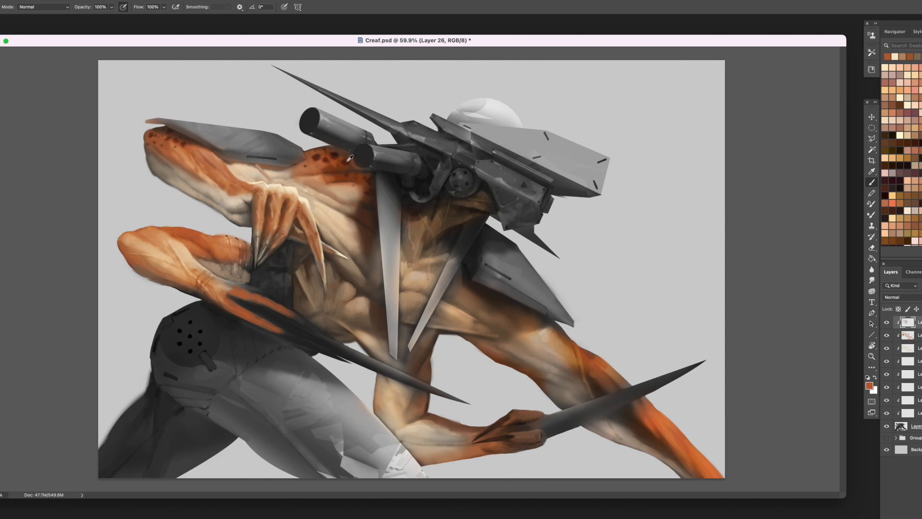
pyautogui.keyDown('alt'); pyautogui.click(349, 159); pyautogui.keyUp('alt')
pyautogui.moveTo(258, 287)
pyautogui.mouseDown()
pyautogui.moveTo(248, 294)
pyautogui.moveTo(264, 305)
pyautogui.moveTo(253, 322)
pyautogui.moveTo(228, 310)
pyautogui.moveTo(293, 337)
pyautogui.mouseUp()
# - Blend sampled rust and orange tones over the back and lower fingers of the lower hand
pyautogui.keyDown('alt'); pyautogui.click(229, 310); pyautogui.keyUp('alt')
pyautogui.keyDown('alt'); pyautogui.click(247, 316); pyautogui.keyUp('alt')
pyautogui.keyDown('alt'); pyautogui.click(277, 329); pyautogui.keyUp('alt')
pyautogui.keyDown('alt'); pyautogui.click(229, 295); pyautogui.keyUp('alt')
pyautogui.keyDown('alt'); pyautogui.click(235, 294); pyautogui.keyUp('alt')
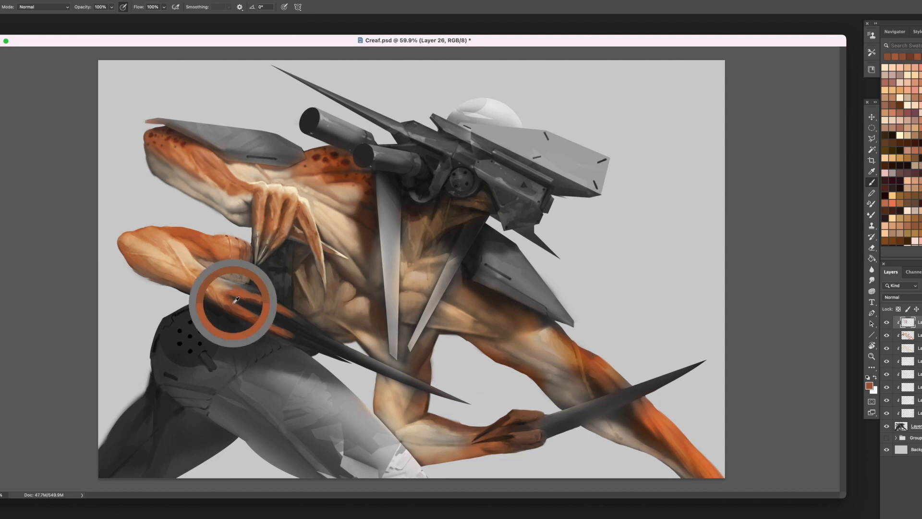
pyautogui.moveTo(229, 302); pyautogui.dragTo(257, 320)
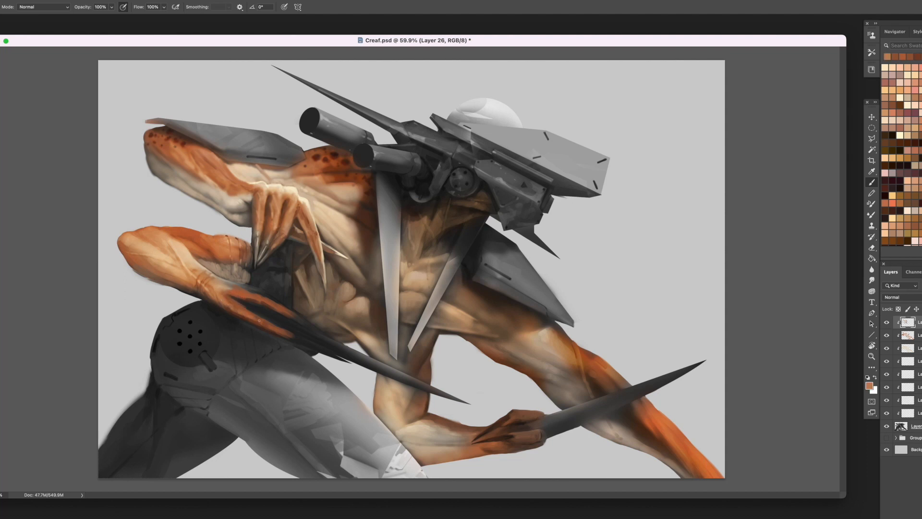
# - Define the lower hand's knuckles and upper fingers with sampled orange and dark brown
pyautogui.keyDown('alt'); pyautogui.click(228, 287); pyautogui.keyUp('alt')
pyautogui.moveTo(231, 288)
pyautogui.mouseDown()
pyautogui.moveTo(297, 317)
pyautogui.moveTo(243, 288)
pyautogui.moveTo(273, 299)
pyautogui.mouseUp()
pyautogui.keyDown('alt'); pyautogui.click(232, 287); pyautogui.keyUp('alt')
pyautogui.keyDown('alt'); pyautogui.click(257, 298); pyautogui.keyUp('alt')
pyautogui.keyDown('alt'); pyautogui.click(235, 283); pyautogui.keyUp('alt')
pyautogui.keyDown('alt'); pyautogui.click(215, 250); pyautogui.keyUp('alt')
pyautogui.keyDown('alt'); pyautogui.click(227, 283); pyautogui.keyUp('alt')
pyautogui.keyDown('alt'); pyautogui.click(262, 292); pyautogui.keyUp('alt')
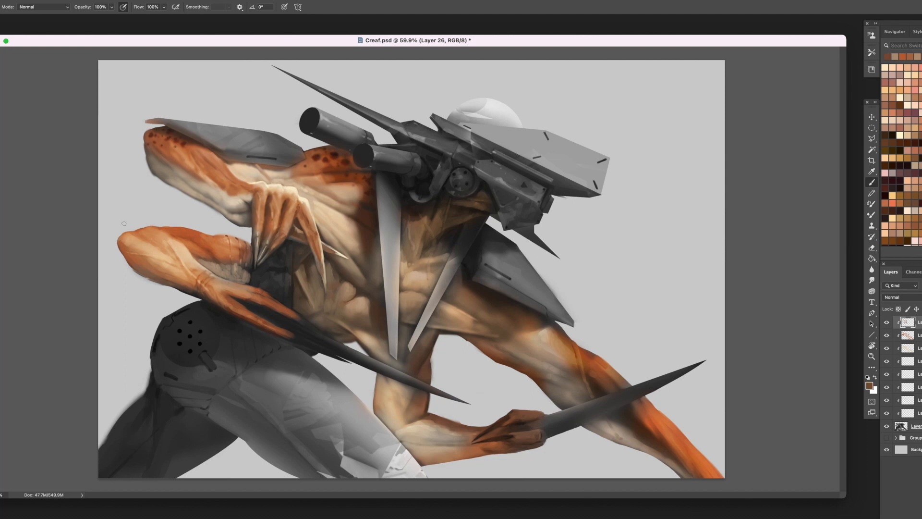
# - Strengthen the orange colour over the lower arm's elbow and upper edge using sampled skin tones
pyautogui.keyDown('alt'); pyautogui.click(336, 161); pyautogui.keyUp('alt')
pyautogui.keyDown('alt'); pyautogui.click(178, 227); pyautogui.keyUp('alt')
pyautogui.keyDown('alt'); pyautogui.click(128, 244); pyautogui.keyUp('alt')
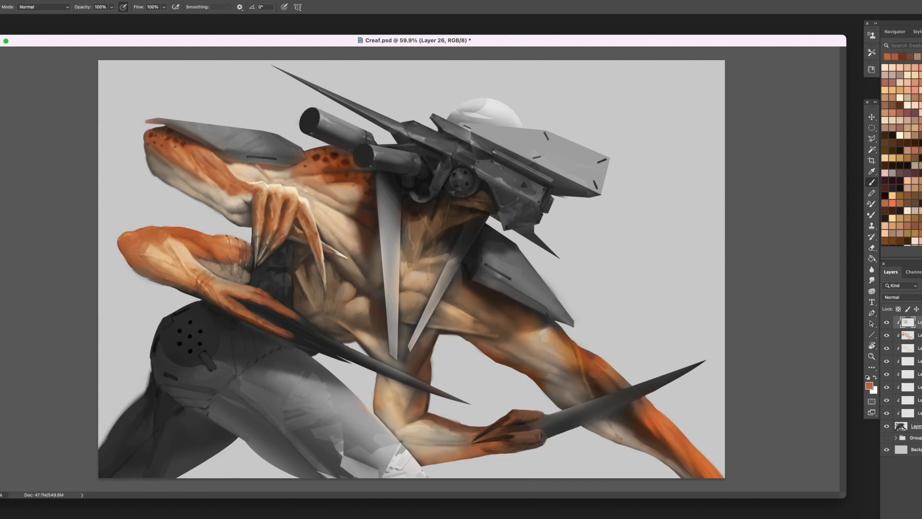
pyautogui.keyDown('alt'); pyautogui.click(176, 235); pyautogui.keyUp('alt')
pyautogui.keyDown('alt'); pyautogui.click(155, 269); pyautogui.keyUp('alt')
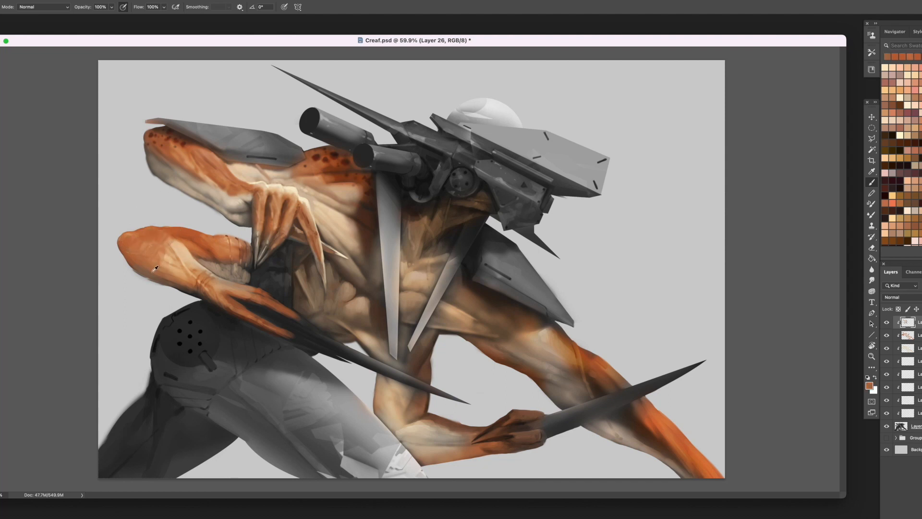
pyautogui.keyDown('alt'); pyautogui.click(135, 266); pyautogui.keyUp('alt')
# - Model the lower arm's elbow and forearm muscles with sampled orange and light tan
pyautogui.keyDown('alt'); pyautogui.click(188, 234); pyautogui.keyUp('alt')
pyautogui.keyDown('alt'); pyautogui.click(152, 232); pyautogui.keyUp('alt')
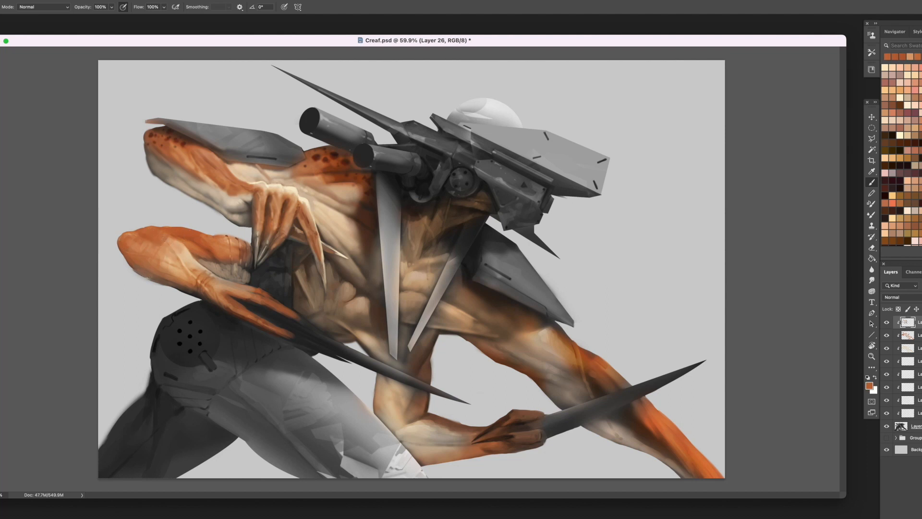
pyautogui.keyDown('alt'); pyautogui.click(135, 235); pyautogui.keyUp('alt')
pyautogui.keyDown('alt'); pyautogui.click(165, 241); pyautogui.keyUp('alt')
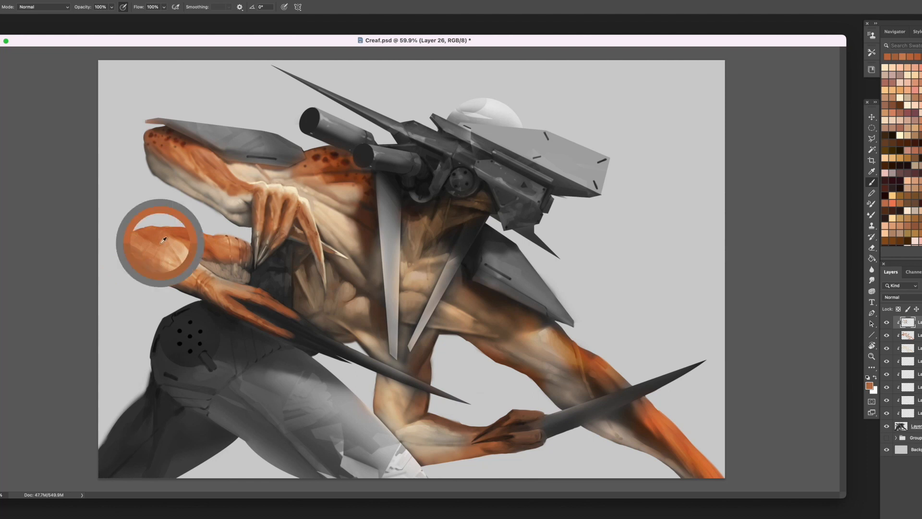
pyautogui.keyDown('alt'); pyautogui.click(182, 248); pyautogui.keyUp('alt')
pyautogui.keyDown('alt'); pyautogui.click(187, 254); pyautogui.keyUp('alt')
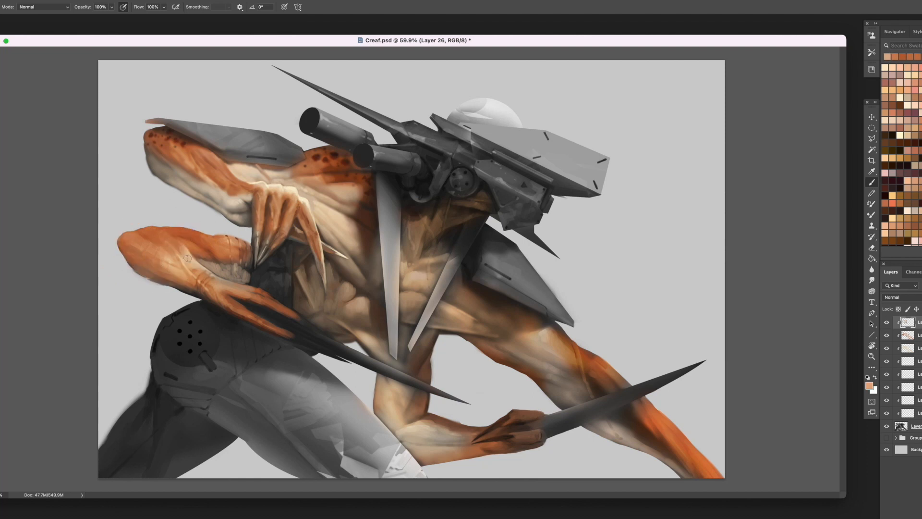
pyautogui.keyDown('alt'); pyautogui.click(187, 258); pyautogui.keyUp('alt')
# - Lighten the pale inner side of the lower arm above the wrist with sampled greyish beige
pyautogui.keyDown('alt'); pyautogui.click(216, 246); pyautogui.keyUp('alt')
pyautogui.keyDown('alt'); pyautogui.click(224, 265); pyautogui.keyUp('alt')
pyautogui.keyDown('alt'); pyautogui.click(215, 267); pyautogui.keyUp('alt')
pyautogui.keyDown('alt'); pyautogui.click(212, 270); pyautogui.keyUp('alt')
pyautogui.keyDown('alt'); pyautogui.click(226, 267); pyautogui.keyUp('alt')
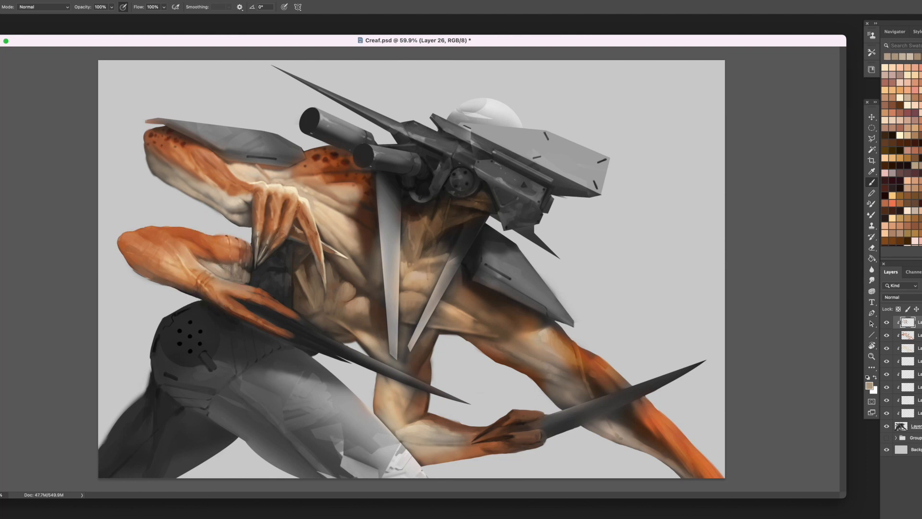
pyautogui.keyDown('alt'); pyautogui.click(246, 272); pyautogui.keyUp('alt')
pyautogui.keyDown('alt'); pyautogui.click(222, 265); pyautogui.keyUp('alt')
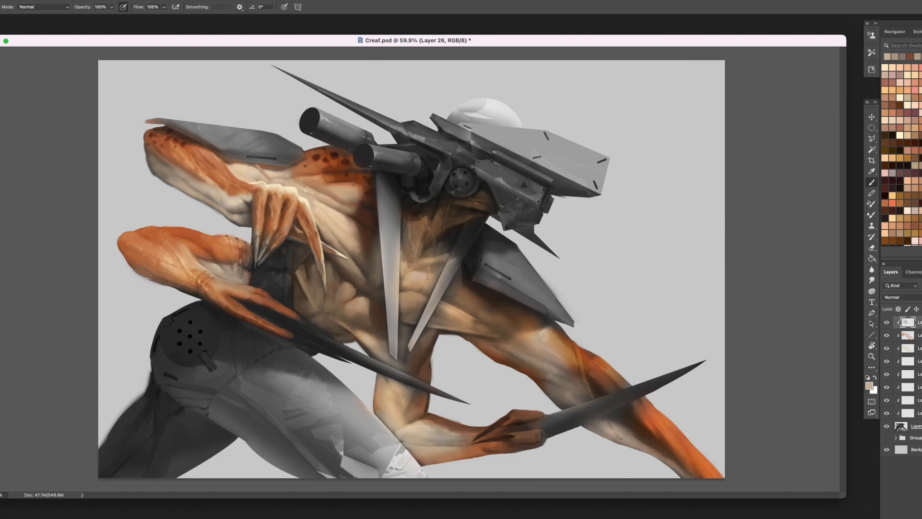
pyautogui.moveTo(242, 283); pyautogui.dragTo(246, 278)
# - Refine the upper edge of the lower hand and its finger with sampled orange and beige
pyautogui.keyDown('alt'); pyautogui.click(256, 291); pyautogui.keyUp('alt')
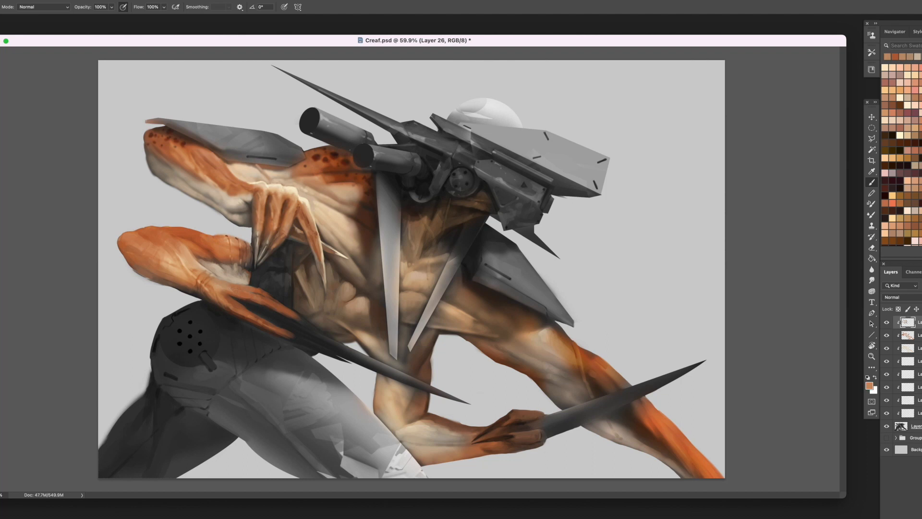
pyautogui.keyDown('alt'); pyautogui.click(230, 290); pyautogui.keyUp('alt')
pyautogui.keyDown('alt'); pyautogui.click(250, 274); pyautogui.keyUp('alt')
pyautogui.keyDown('alt'); pyautogui.click(262, 301); pyautogui.keyUp('alt')
pyautogui.keyDown('alt'); pyautogui.click(303, 317); pyautogui.keyUp('alt')
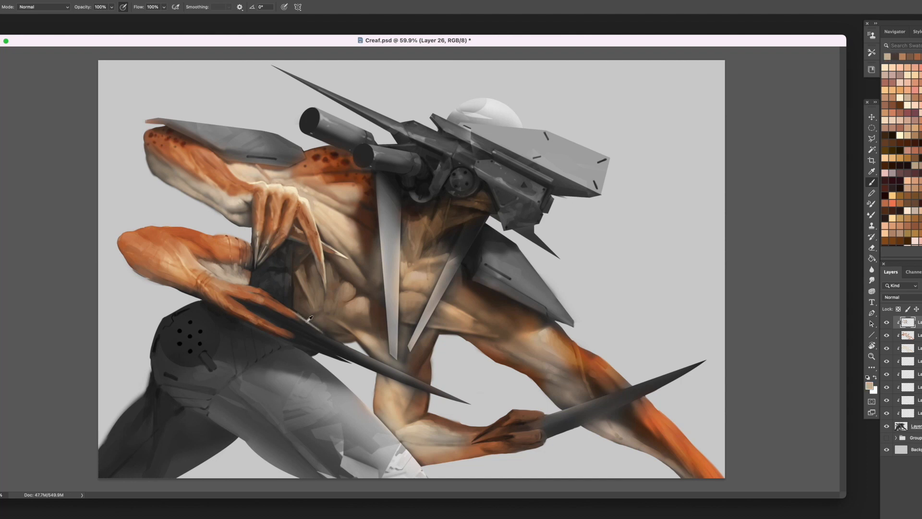
# - Add a beige edge highlight and dark brown shading where the lower hand's fingers meet the long claws
pyautogui.moveTo(310, 319); pyautogui.dragTo(329, 337)
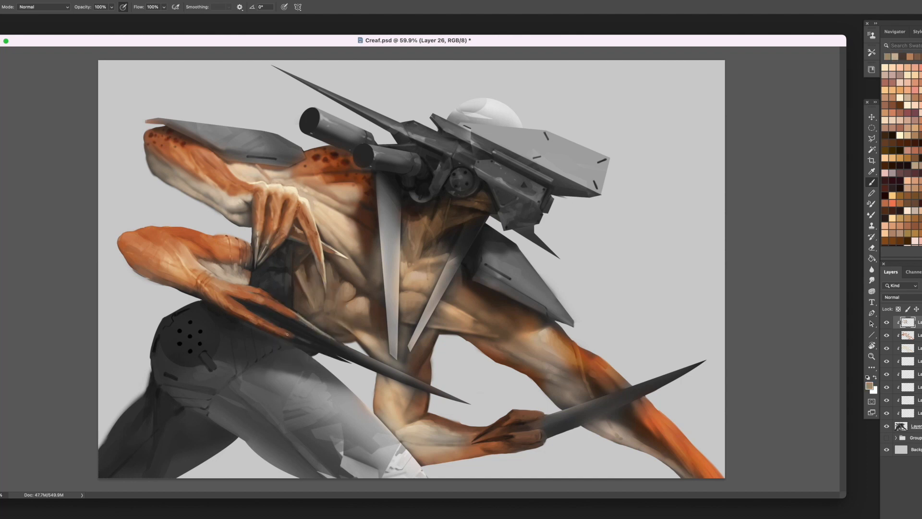
pyautogui.keyDown('alt'); pyautogui.click(302, 336); pyautogui.keyUp('alt')
pyautogui.keyDown('alt'); pyautogui.click(336, 357); pyautogui.keyUp('alt')
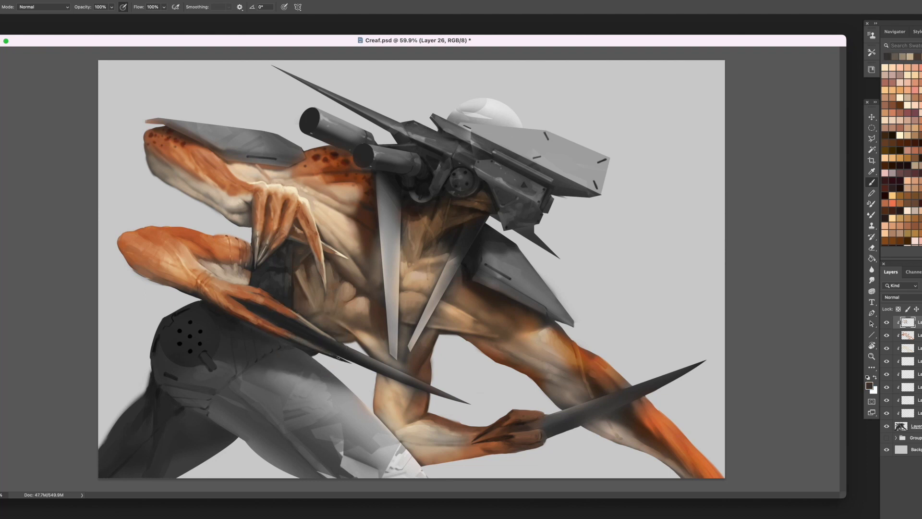
pyautogui.keyDown('alt'); pyautogui.click(253, 325); pyautogui.keyUp('alt')
# - Paint a dark round joint with a grey inner ring on the mechanical waist behind the clawed hands
pyautogui.keyDown('alt'); pyautogui.click(429, 175); pyautogui.keyUp('alt')
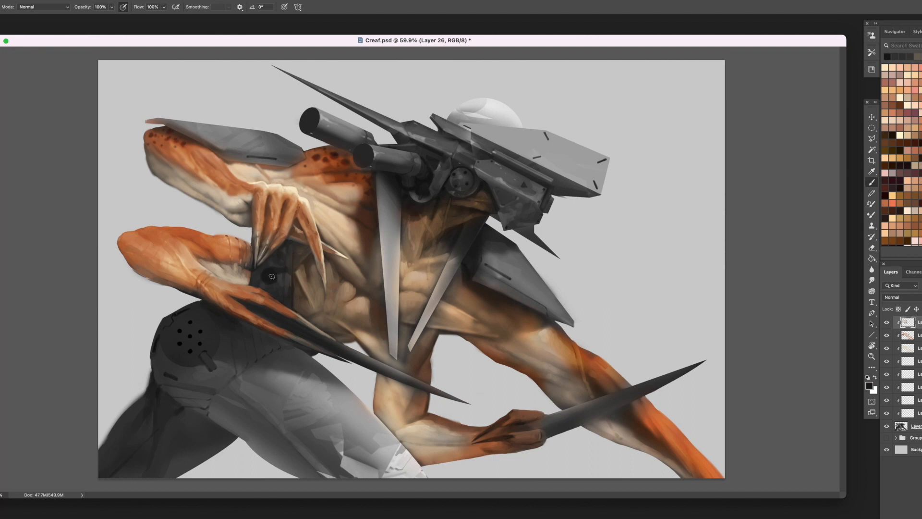
pyautogui.keyDown('alt'); pyautogui.click(272, 274); pyautogui.keyUp('alt')
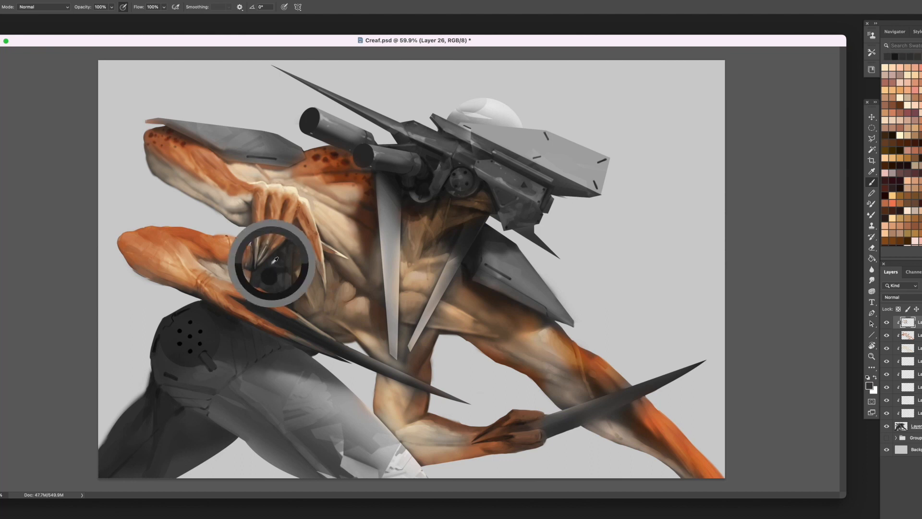
pyautogui.keyDown('alt'); pyautogui.click(268, 278); pyautogui.keyUp('alt')
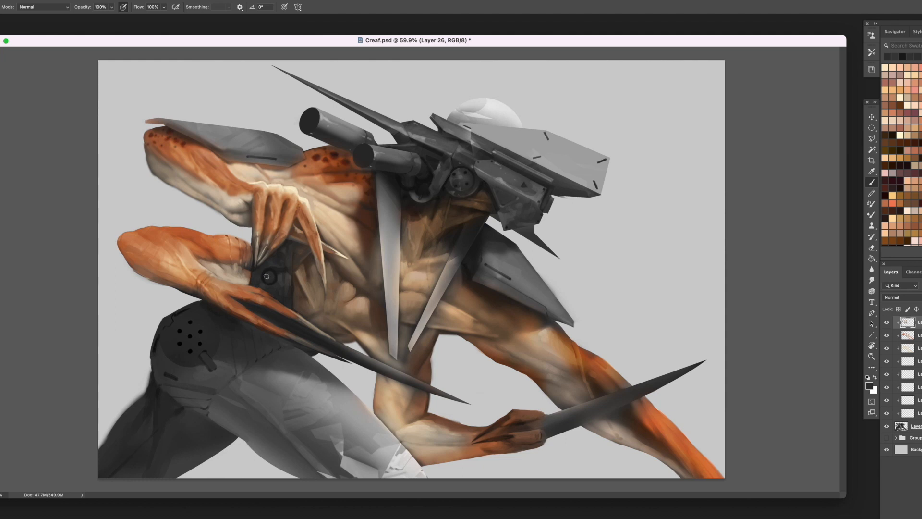
pyautogui.keyDown('alt'); pyautogui.click(284, 270); pyautogui.keyUp('alt')
# - Paint sampled orange-brown over the extended arm's shoulder beneath the grey shoulder plate
pyautogui.keyDown('alt'); pyautogui.click(220, 286); pyautogui.keyUp('alt')
pyautogui.keyDown('alt'); pyautogui.click(371, 183); pyautogui.keyUp('alt')
pyautogui.moveTo(494, 313)
pyautogui.mouseDown()
pyautogui.moveTo(483, 311)
pyautogui.moveTo(514, 304)
pyautogui.mouseUp()
pyautogui.keyDown('alt'); pyautogui.click(464, 278); pyautogui.keyUp('alt')
pyautogui.keyDown('alt'); pyautogui.click(455, 289); pyautogui.keyUp('alt')
pyautogui.moveTo(464, 275)
pyautogui.mouseDown()
pyautogui.moveTo(450, 294)
pyautogui.moveTo(465, 303)
pyautogui.moveTo(451, 310)
pyautogui.moveTo(473, 320)
pyautogui.mouseUp()
# - Model the extended arm's shoulder muscles with sampled tan and brown below the shoulder plate
pyautogui.keyDown('alt'); pyautogui.click(452, 290); pyautogui.keyUp('alt')
pyautogui.keyDown('alt'); pyautogui.click(451, 290); pyautogui.keyUp('alt')
pyautogui.keyDown('alt'); pyautogui.click(462, 290); pyautogui.keyUp('alt')
pyautogui.keyDown('alt'); pyautogui.click(455, 308); pyautogui.keyUp('alt')
pyautogui.moveTo(452, 288)
pyautogui.mouseDown()
pyautogui.moveTo(481, 313)
pyautogui.moveTo(447, 318)
pyautogui.moveTo(497, 332)
pyautogui.mouseUp()
pyautogui.keyDown('alt'); pyautogui.click(456, 294); pyautogui.keyUp('alt')
pyautogui.keyDown('alt'); pyautogui.click(465, 306); pyautogui.keyUp('alt')
pyautogui.keyDown('alt'); pyautogui.click(478, 309); pyautogui.keyUp('alt')
pyautogui.keyDown('alt'); pyautogui.click(458, 315); pyautogui.keyUp('alt')
pyautogui.keyDown('alt'); pyautogui.click(475, 322); pyautogui.keyUp('alt')
pyautogui.keyDown('alt'); pyautogui.click(497, 317); pyautogui.keyUp('alt')
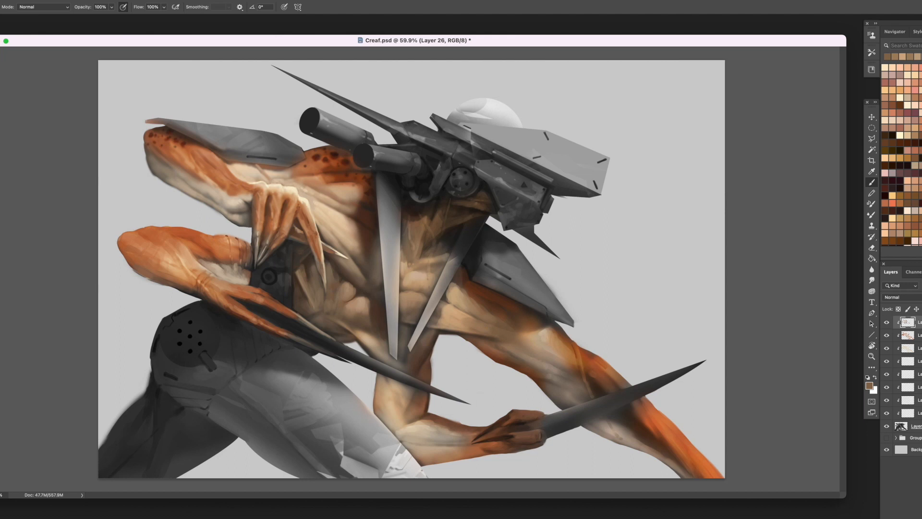
# - Tint the extended arm's armpit with a muted purple swatch and sample dark brown for the shoulder's shadow
pyautogui.scroll(-8, 901, 201)
pyautogui.click(900, 217)
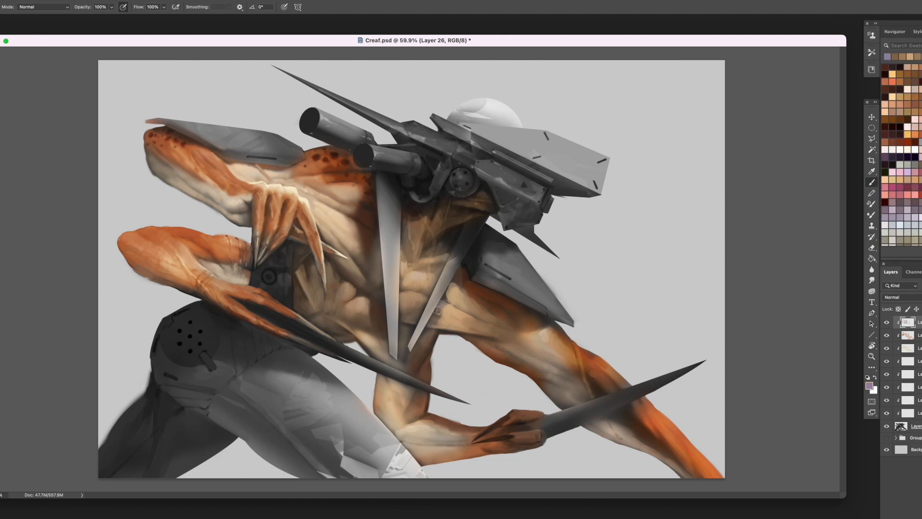
pyautogui.keyDown('alt'); pyautogui.click(455, 280); pyautogui.keyUp('alt')
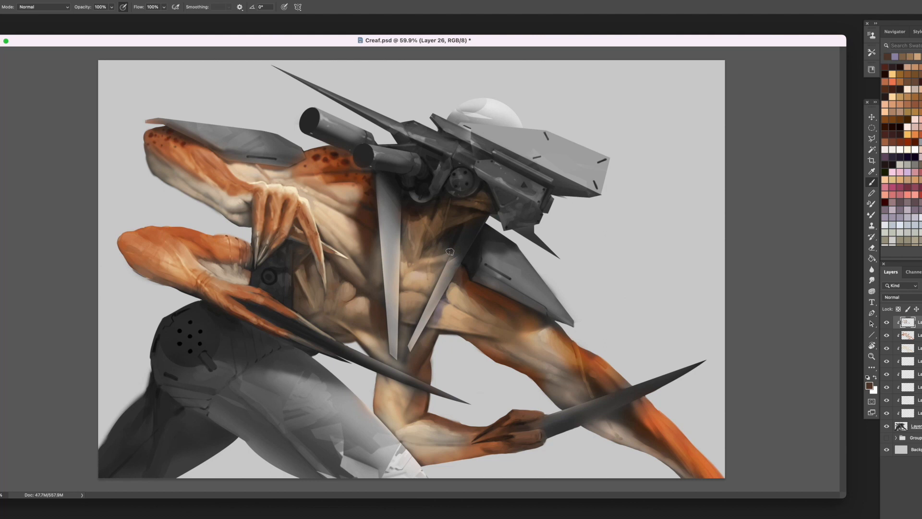
pyautogui.keyDown('alt'); pyautogui.click(407, 205); pyautogui.keyUp('alt')
pyautogui.keyDown('alt'); pyautogui.click(407, 206); pyautogui.keyUp('alt')
pyautogui.keyDown('alt'); pyautogui.click(465, 282); pyautogui.keyUp('alt')
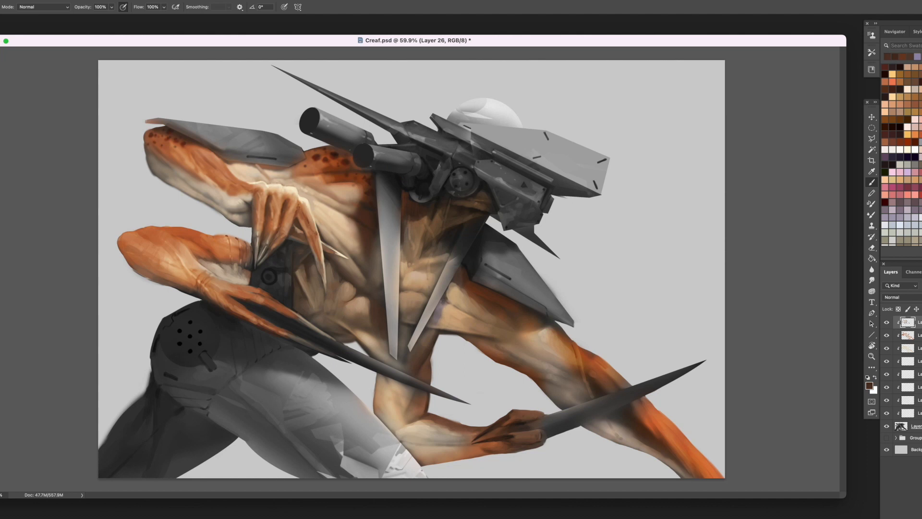
# - Darken the crease between the chest spike and the extended arm, and brighten the adjoining muscle with cream
pyautogui.moveTo(446, 301); pyautogui.dragTo(437, 314)
pyautogui.keyDown('alt'); pyautogui.click(438, 316); pyautogui.keyUp('alt')
pyautogui.keyDown('alt'); pyautogui.click(445, 312); pyautogui.keyUp('alt')
pyautogui.keyDown('alt'); pyautogui.click(309, 199); pyautogui.keyUp('alt')
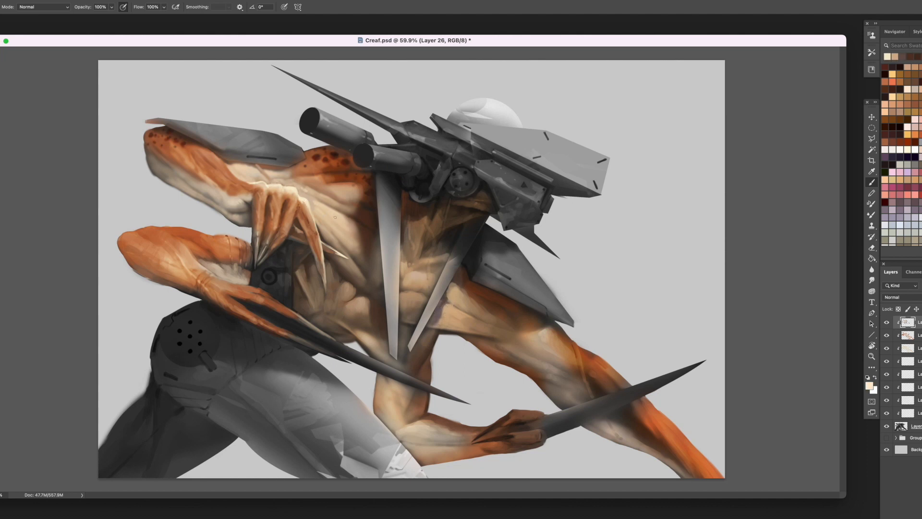
pyautogui.keyDown('alt'); pyautogui.click(457, 310); pyautogui.keyUp('alt')
# - Blend sampled cream and light tan highlights across the extended arm's upper muscle beside the chest spike
pyautogui.keyDown('alt'); pyautogui.click(449, 310); pyautogui.keyUp('alt')
pyautogui.moveTo(456, 314)
pyautogui.mouseDown()
pyautogui.moveTo(488, 328)
pyautogui.moveTo(474, 320)
pyautogui.mouseUp()
pyautogui.keyDown('alt'); pyautogui.click(451, 312); pyautogui.keyUp('alt')
pyautogui.keyDown('alt'); pyautogui.click(455, 318); pyautogui.keyUp('alt')
pyautogui.keyDown('alt'); pyautogui.click(453, 313); pyautogui.keyUp('alt')
pyautogui.keyDown('alt'); pyautogui.click(452, 301); pyautogui.keyUp('alt')
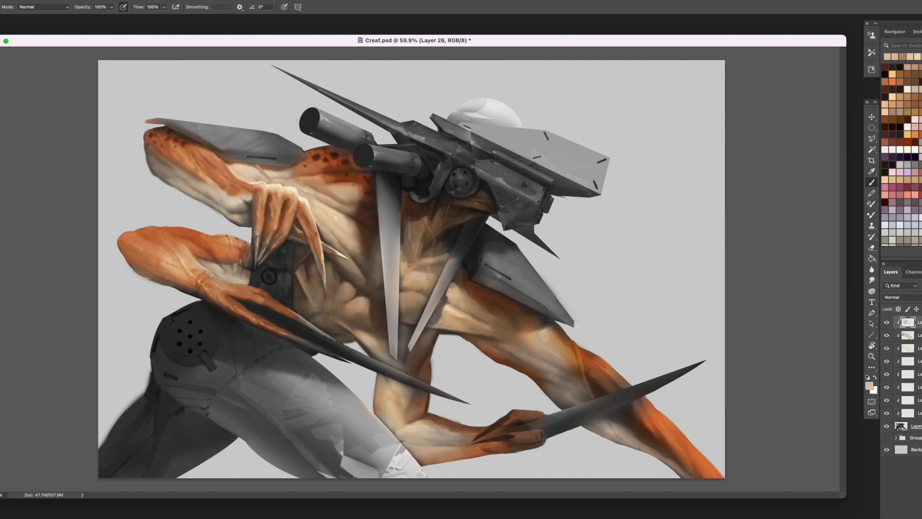
# - Brighten the rounded abdominal muscle between the two chest spikes with sampled light tan
pyautogui.keyDown('alt'); pyautogui.click(405, 278); pyautogui.keyUp('alt')
pyautogui.keyDown('alt'); pyautogui.click(452, 312); pyautogui.keyUp('alt')
pyautogui.moveTo(406, 299)
pyautogui.mouseDown()
pyautogui.moveTo(416, 294)
pyautogui.moveTo(402, 304)
pyautogui.mouseUp()
pyautogui.keyDown('alt'); pyautogui.click(412, 299); pyautogui.keyUp('alt')
pyautogui.keyDown('alt'); pyautogui.click(408, 302); pyautogui.keyUp('alt')
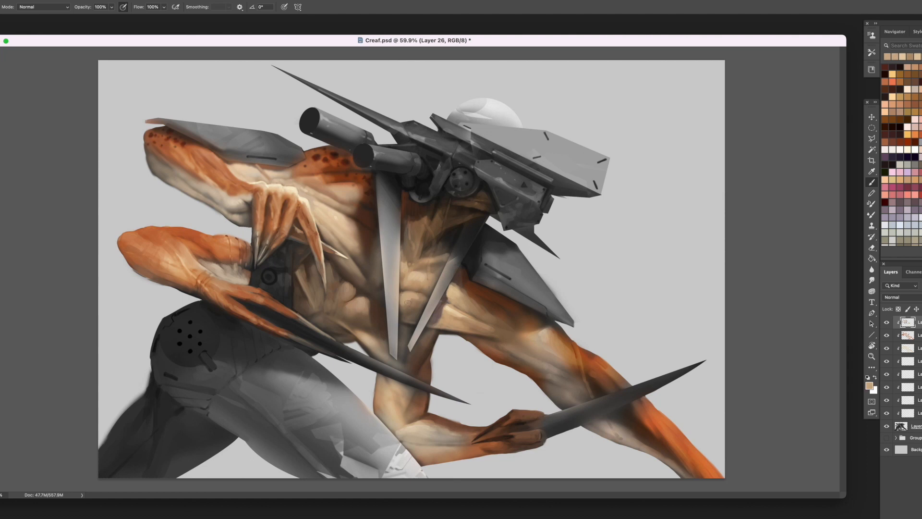
# - Shade the underside of the muscles between the chest spikes with sampled brown and tan
pyautogui.keyDown('alt'); pyautogui.click(424, 284); pyautogui.keyUp('alt')
pyautogui.keyDown('alt'); pyautogui.click(413, 316); pyautogui.keyUp('alt')
pyautogui.moveTo(410, 317); pyautogui.dragTo(413, 314)
pyautogui.keyDown('alt'); pyautogui.click(409, 318); pyautogui.keyUp('alt')
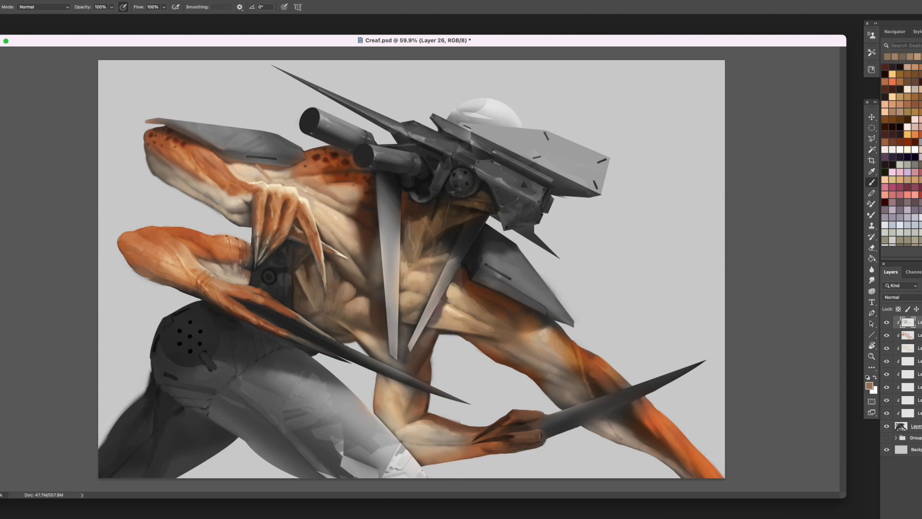
pyautogui.keyDown('alt'); pyautogui.click(448, 310); pyautogui.keyUp('alt')
pyautogui.keyDown('alt'); pyautogui.click(411, 294); pyautogui.keyUp('alt')
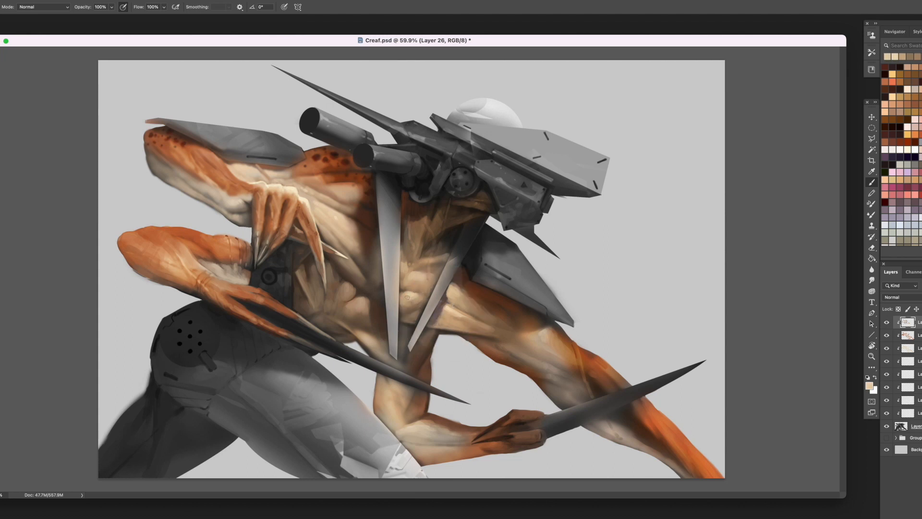
# - Reshape the abdominal muscles beside the longer chest spike with sampled tan and mid-brown
pyautogui.moveTo(365, 316)
pyautogui.mouseDown()
pyautogui.moveTo(371, 309)
pyautogui.moveTo(377, 345)
pyautogui.moveTo(353, 326)
pyautogui.mouseUp()
pyautogui.keyDown('alt'); pyautogui.click(375, 318); pyautogui.keyUp('alt')
pyautogui.keyDown('alt'); pyautogui.click(380, 336); pyautogui.keyUp('alt')
pyautogui.keyDown('alt'); pyautogui.click(366, 326); pyautogui.keyUp('alt')
pyautogui.keyDown('alt'); pyautogui.click(367, 323); pyautogui.keyUp('alt')
pyautogui.keyDown('alt'); pyautogui.click(368, 329); pyautogui.keyUp('alt')
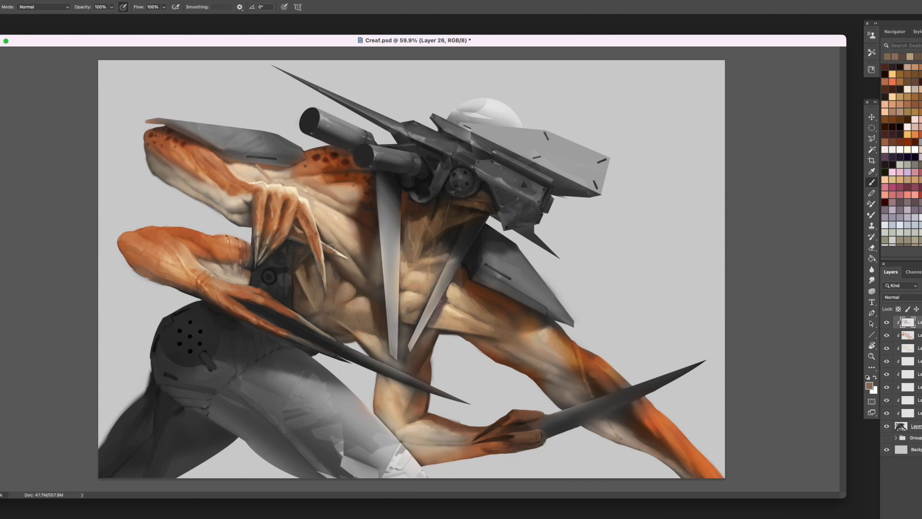
# - Model the lower abdomen down to the tips of the chest spikes with sampled browns and beige
pyautogui.keyDown('alt'); pyautogui.click(374, 276); pyautogui.keyUp('alt')
pyautogui.keyDown('alt'); pyautogui.click(373, 274); pyautogui.keyUp('alt')
pyautogui.moveTo(378, 301)
pyautogui.mouseDown()
pyautogui.moveTo(380, 328)
pyautogui.moveTo(366, 329)
pyautogui.moveTo(360, 309)
pyautogui.moveTo(358, 320)
pyautogui.moveTo(385, 354)
pyautogui.moveTo(441, 325)
pyautogui.moveTo(409, 366)
pyautogui.mouseUp()
pyautogui.keyDown('alt'); pyautogui.click(363, 312); pyautogui.keyUp('alt')
pyautogui.keyDown('alt'); pyautogui.click(371, 321); pyautogui.keyUp('alt')
pyautogui.keyDown('alt'); pyautogui.click(362, 316); pyautogui.keyUp('alt')
pyautogui.keyDown('alt'); pyautogui.click(375, 334); pyautogui.keyUp('alt')
pyautogui.keyDown('alt'); pyautogui.click(382, 341); pyautogui.keyUp('alt')
pyautogui.keyDown('alt'); pyautogui.click(376, 350); pyautogui.keyUp('alt')
pyautogui.keyDown('alt'); pyautogui.click(390, 356); pyautogui.keyUp('alt')
pyautogui.keyDown('alt'); pyautogui.click(406, 359); pyautogui.keyUp('alt')
# - Define the narrow torso strip between the chest spikes' tips with sampled tan and brown
pyautogui.keyDown('alt'); pyautogui.click(441, 324); pyautogui.keyUp('alt')
pyautogui.keyDown('alt'); pyautogui.click(452, 324); pyautogui.keyUp('alt')
pyautogui.keyDown('alt'); pyautogui.click(419, 349); pyautogui.keyUp('alt')
pyautogui.keyDown('alt'); pyautogui.click(413, 360); pyautogui.keyUp('alt')
pyautogui.keyDown('alt'); pyautogui.click(411, 315); pyautogui.keyUp('alt')
pyautogui.moveTo(406, 326); pyautogui.dragTo(403, 359)
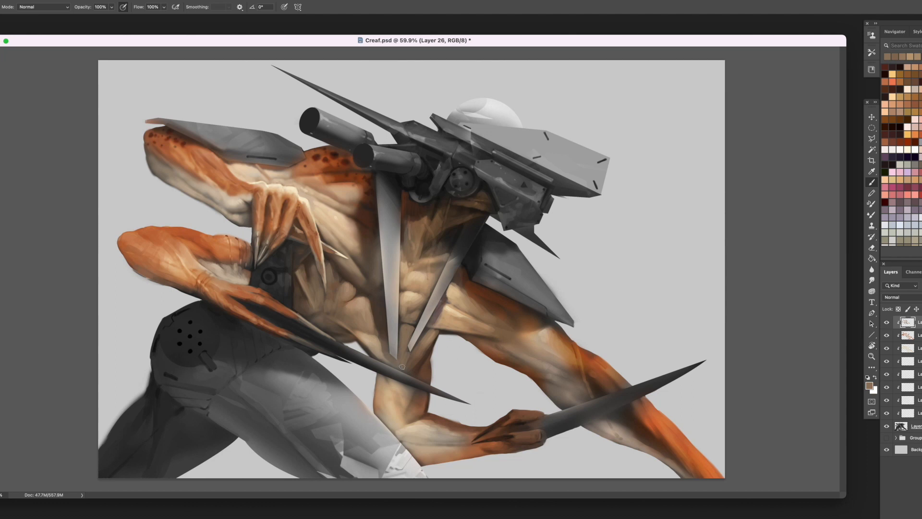
pyautogui.keyDown('alt'); pyautogui.click(411, 309); pyautogui.keyUp('alt')
# - Paint a dark brown shadow down the bent lower arm beneath the long claw
pyautogui.keyDown('alt'); pyautogui.click(301, 213); pyautogui.keyUp('alt')
pyautogui.keyDown('alt'); pyautogui.click(319, 282); pyautogui.keyUp('alt')
pyautogui.keyDown('alt'); pyautogui.click(406, 366); pyautogui.keyUp('alt')
pyautogui.keyDown('alt'); pyautogui.click(322, 163); pyautogui.keyUp('alt')
pyautogui.keyDown('alt'); pyautogui.click(414, 375); pyautogui.keyUp('alt')
pyautogui.moveTo(414, 389); pyautogui.dragTo(400, 423)
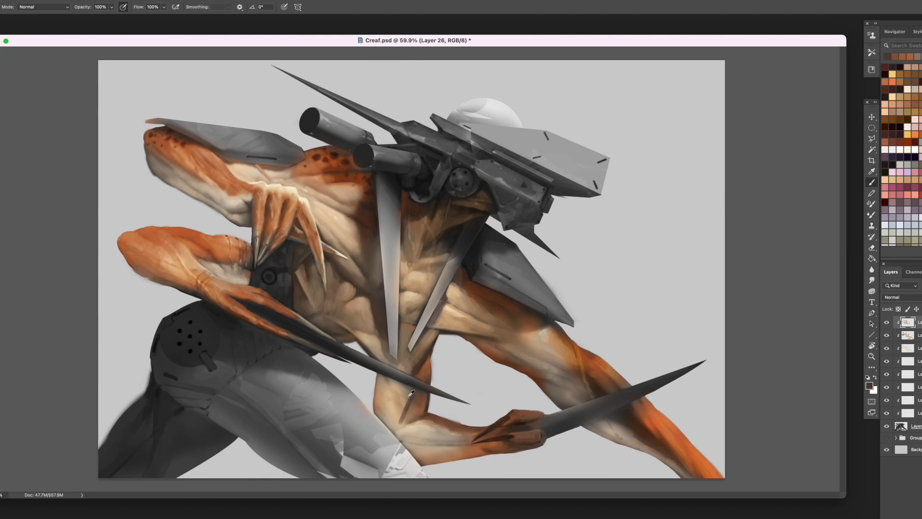
# - Model the bent lower arm's pale upper section down to the elbow with sampled beige and greyish brown
pyautogui.keyDown('alt'); pyautogui.click(411, 393); pyautogui.keyUp('alt')
pyautogui.keyDown('alt'); pyautogui.click(388, 382); pyautogui.keyUp('alt')
pyautogui.keyDown('alt'); pyautogui.click(392, 412); pyautogui.keyUp('alt')
pyautogui.moveTo(385, 388); pyautogui.dragTo(380, 413)
pyautogui.moveTo(381, 387)
pyautogui.mouseDown()
pyautogui.moveTo(380, 415)
pyautogui.moveTo(400, 436)
pyautogui.mouseUp()
pyautogui.keyDown('alt'); pyautogui.click(382, 411); pyautogui.keyUp('alt')
pyautogui.keyDown('alt'); pyautogui.click(387, 417); pyautogui.keyUp('alt')
pyautogui.keyDown('alt'); pyautogui.click(386, 414); pyautogui.keyUp('alt')
pyautogui.keyDown('alt'); pyautogui.click(380, 393); pyautogui.keyUp('alt')
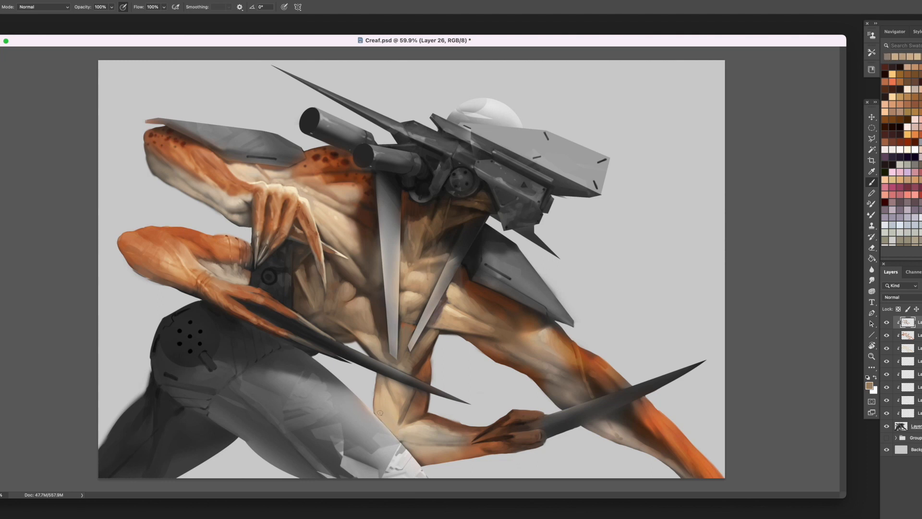
# - Warm the bent arm's elbow crease and the upper edge of its forearm with sampled light orange
pyautogui.keyDown('alt'); pyautogui.click(319, 177); pyautogui.keyUp('alt')
pyautogui.moveTo(409, 415); pyautogui.dragTo(411, 420)
pyautogui.keyDown('alt'); pyautogui.click(396, 410); pyautogui.keyUp('alt')
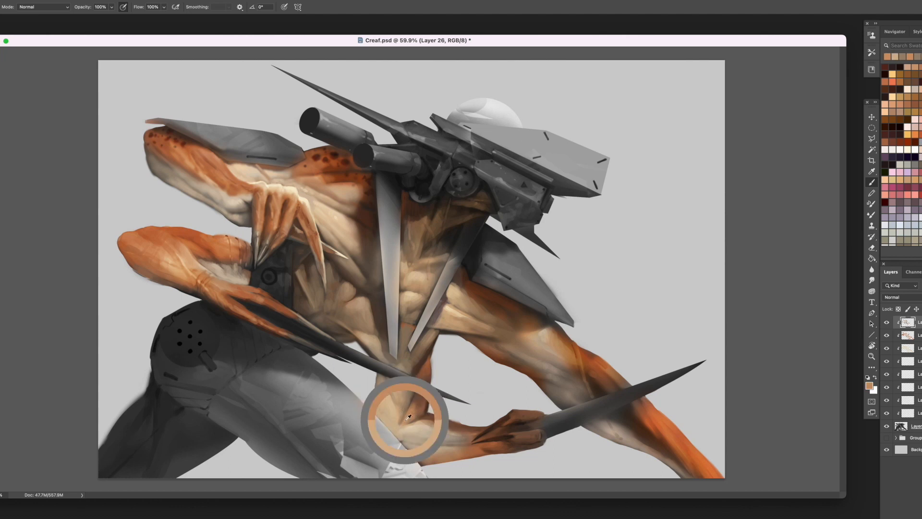
pyautogui.moveTo(432, 419)
pyautogui.mouseDown()
pyautogui.moveTo(463, 429)
pyautogui.moveTo(421, 423)
pyautogui.moveTo(434, 448)
pyautogui.moveTo(467, 447)
pyautogui.moveTo(426, 453)
pyautogui.moveTo(483, 448)
pyautogui.mouseUp()
pyautogui.keyDown('alt'); pyautogui.click(456, 427); pyautogui.keyUp('alt')
pyautogui.keyDown('alt'); pyautogui.click(451, 424); pyautogui.keyUp('alt')
pyautogui.keyDown('alt'); pyautogui.click(417, 428); pyautogui.keyUp('alt')
# - Shape the underside of the bent arm's forearm toward the wrist with sampled beige and orange-brown
pyautogui.keyDown('alt'); pyautogui.click(444, 448); pyautogui.keyUp('alt')
pyautogui.keyDown('alt'); pyautogui.click(457, 450); pyautogui.keyUp('alt')
pyautogui.keyDown('alt'); pyautogui.click(430, 451); pyautogui.keyUp('alt')
pyautogui.keyDown('alt'); pyautogui.click(471, 445); pyautogui.keyUp('alt')
pyautogui.keyDown('alt'); pyautogui.click(473, 450); pyautogui.keyUp('alt')
pyautogui.moveTo(469, 451)
pyautogui.mouseDown()
pyautogui.moveTo(440, 452)
pyautogui.moveTo(380, 349)
pyautogui.moveTo(396, 428)
pyautogui.moveTo(415, 452)
pyautogui.mouseUp()
# - Soften the bent arm's elbow above the pale thigh armour with short beige strokes
pyautogui.keyDown('alt'); pyautogui.click(412, 447); pyautogui.keyUp('alt')
pyautogui.moveTo(405, 441)
pyautogui.mouseDown()
pyautogui.moveTo(418, 453)
pyautogui.moveTo(411, 444)
pyautogui.mouseUp()
pyautogui.keyDown('alt'); pyautogui.click(418, 444); pyautogui.keyUp('alt')
pyautogui.keyDown('alt'); pyautogui.click(417, 442); pyautogui.keyUp('alt')
pyautogui.keyDown('alt'); pyautogui.click(407, 443); pyautogui.keyUp('alt')
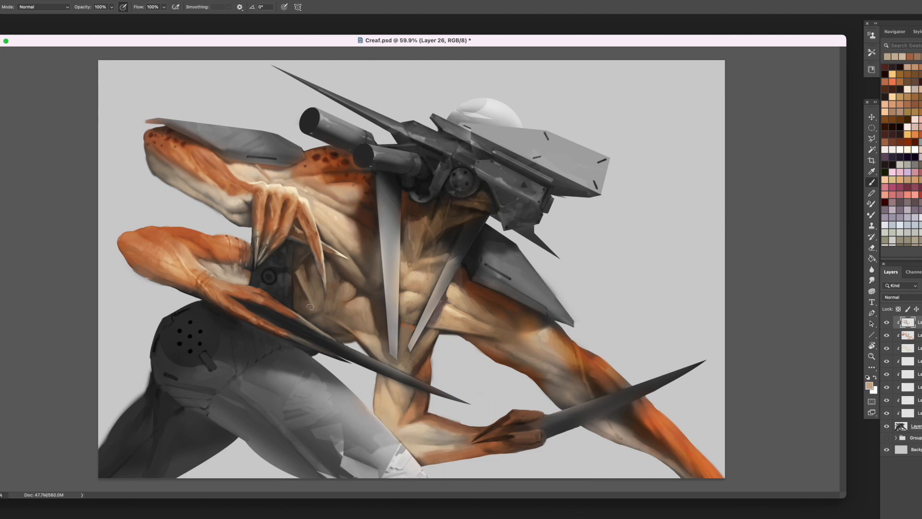
# - Refine the chest and shoulder beneath the twin barrels with sampled beige, reddish brown and light orange
pyautogui.keyDown('alt'); pyautogui.click(462, 311); pyautogui.keyUp('alt')
pyautogui.keyDown('alt'); pyautogui.click(343, 222); pyautogui.keyUp('alt')
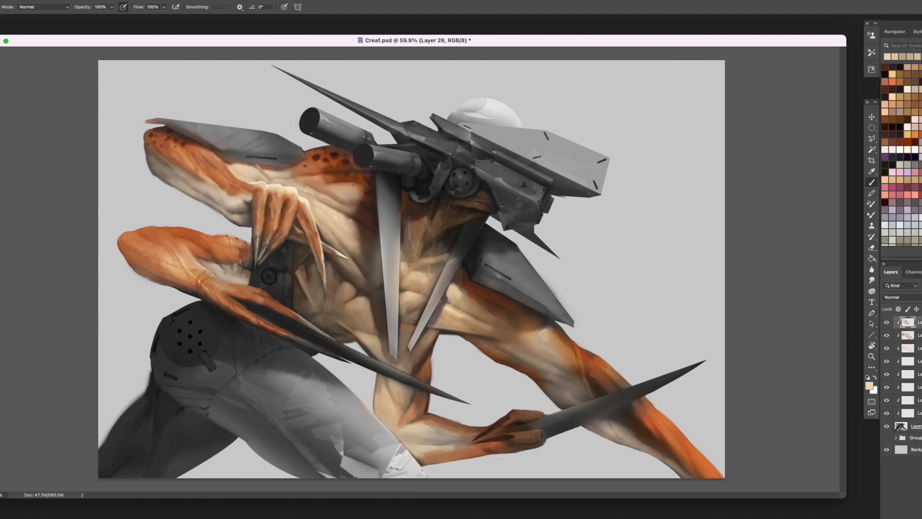
pyautogui.keyDown('alt'); pyautogui.click(357, 199); pyautogui.keyUp('alt')
pyautogui.keyDown('alt'); pyautogui.click(361, 189); pyautogui.keyUp('alt')
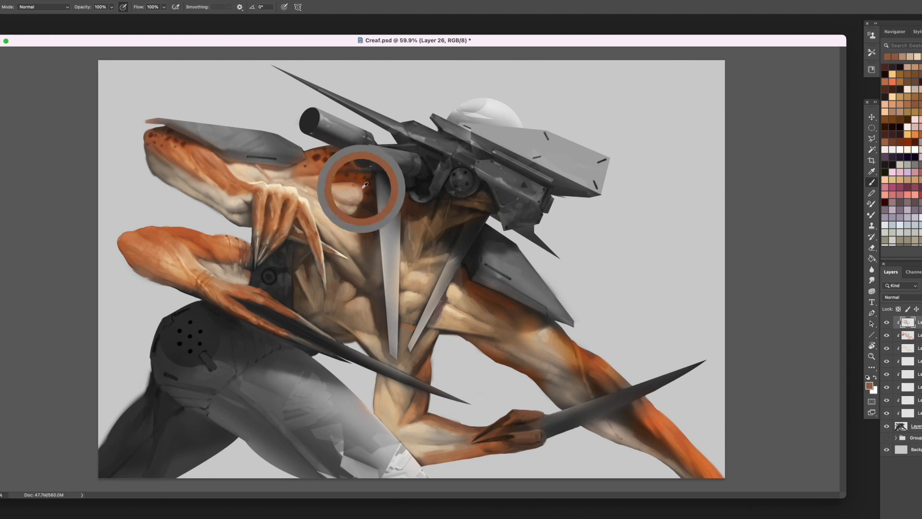
pyautogui.keyDown('alt'); pyautogui.click(347, 218); pyautogui.keyUp('alt')
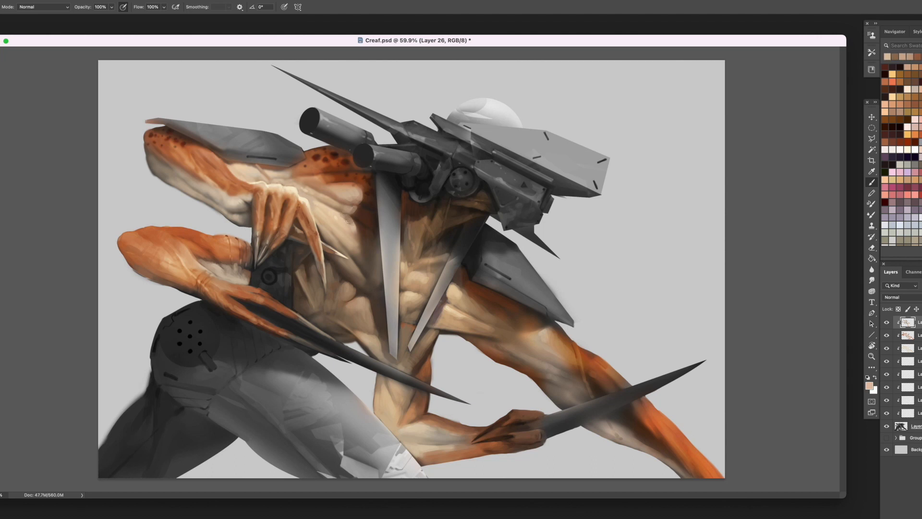
pyautogui.keyDown('alt'); pyautogui.click(280, 165); pyautogui.keyUp('alt')
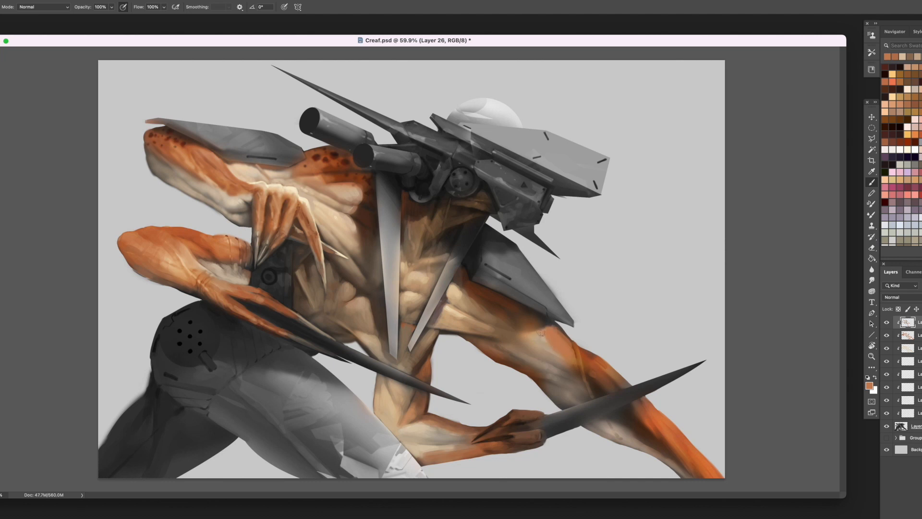
# - Shade the outstretched arm's shoulder beneath the grey armour plate with sampled dark brown, blending it toward the beige muscle
pyautogui.keyDown('alt'); pyautogui.click(529, 321); pyautogui.keyUp('alt')
pyautogui.moveTo(504, 319); pyautogui.dragTo(498, 325)
pyautogui.keyDown('alt'); pyautogui.click(470, 292); pyautogui.keyUp('alt')
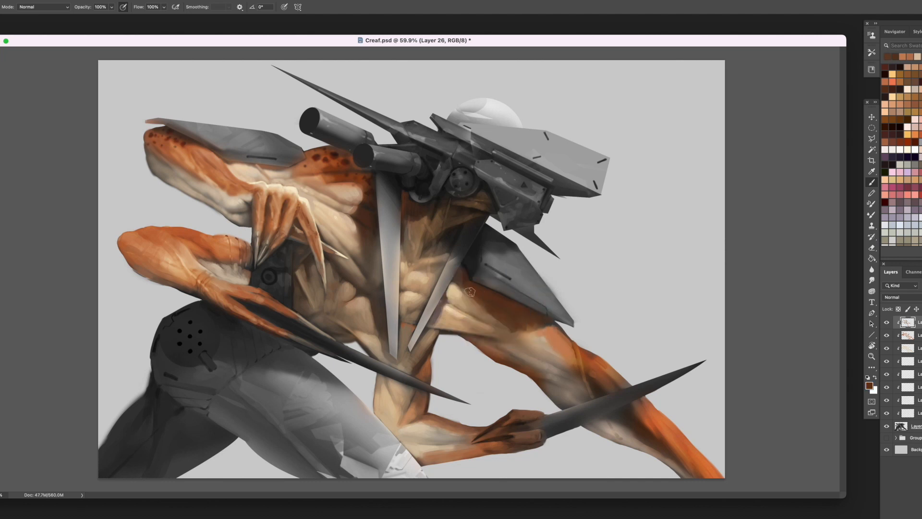
pyautogui.keyDown('alt'); pyautogui.click(478, 298); pyautogui.keyUp('alt')
pyautogui.keyDown('alt'); pyautogui.click(484, 309); pyautogui.keyUp('alt')
pyautogui.keyDown('alt'); pyautogui.click(494, 318); pyautogui.keyUp('alt')
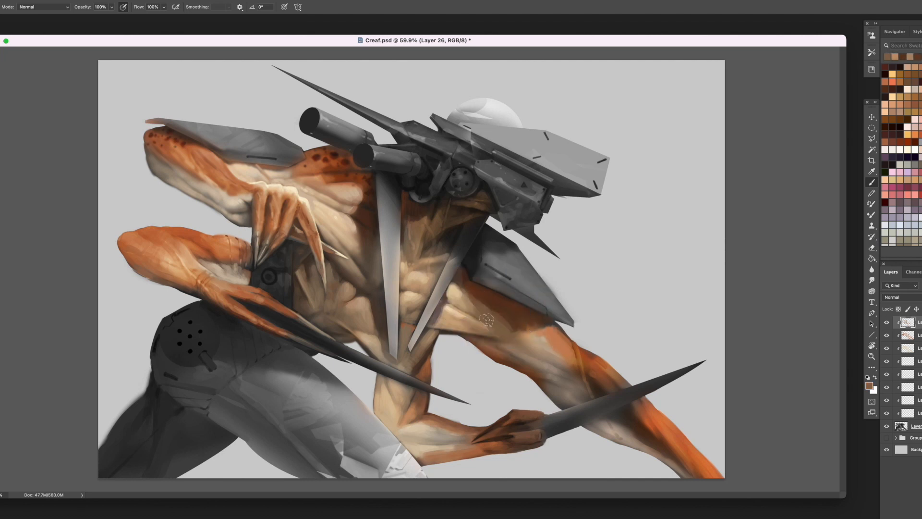
pyautogui.keyDown('alt'); pyautogui.click(463, 304); pyautogui.keyUp('alt')
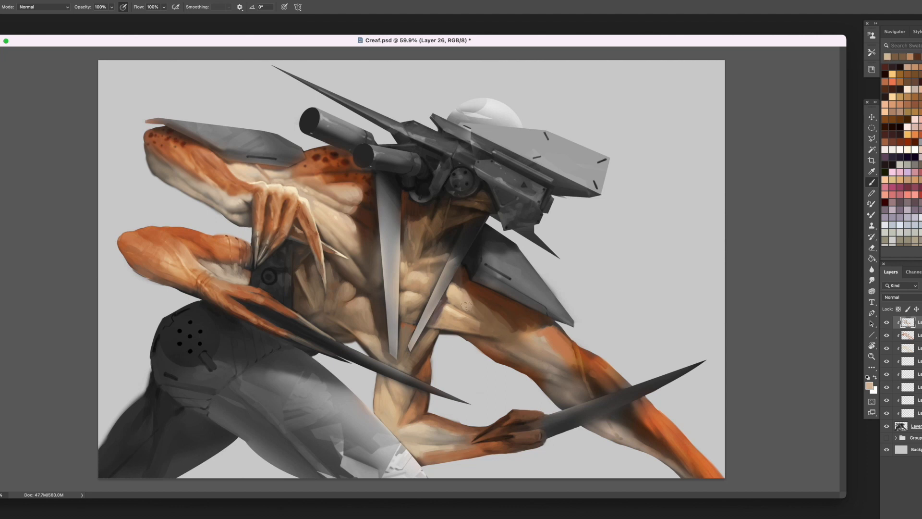
# - Model the outstretched upper arm's pale underside down to the elbow with sampled beige and greyish brown
pyautogui.keyDown('alt'); pyautogui.click(525, 342); pyautogui.keyUp('alt')
pyautogui.moveTo(524, 344)
pyautogui.mouseDown()
pyautogui.moveTo(542, 356)
pyautogui.moveTo(517, 358)
pyautogui.moveTo(541, 361)
pyautogui.moveTo(518, 362)
pyautogui.moveTo(573, 403)
pyautogui.mouseUp()
pyautogui.keyDown('alt'); pyautogui.click(512, 355); pyautogui.keyUp('alt')
pyautogui.keyDown('alt'); pyautogui.click(529, 364); pyautogui.keyUp('alt')
pyautogui.keyDown('alt'); pyautogui.click(524, 367); pyautogui.keyUp('alt')
pyautogui.keyDown('alt'); pyautogui.click(551, 379); pyautogui.keyUp('alt')
pyautogui.keyDown('alt'); pyautogui.click(536, 373); pyautogui.keyUp('alt')
pyautogui.keyDown('alt'); pyautogui.click(543, 383); pyautogui.keyUp('alt')
pyautogui.keyDown('alt'); pyautogui.click(558, 390); pyautogui.keyUp('alt')
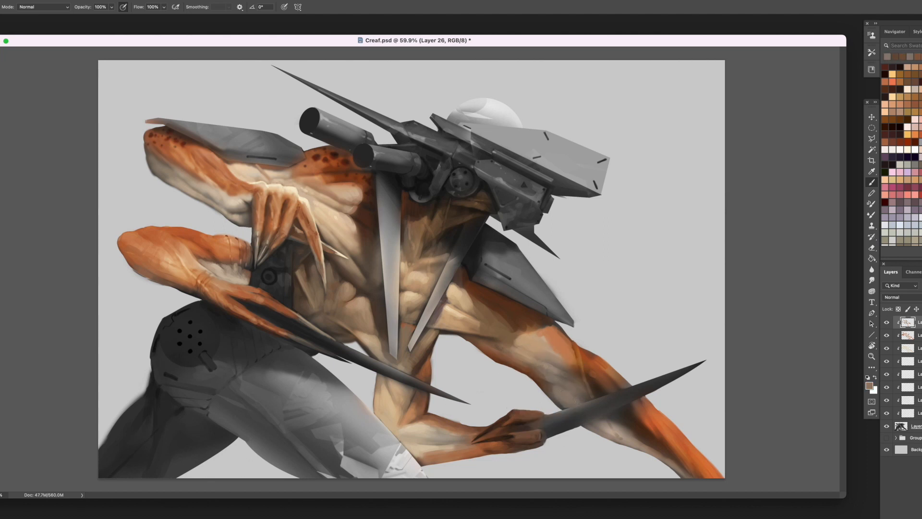
# - Define the neck muscles below the mechanical head with sampled brown and tan strokes
pyautogui.keyDown('alt'); pyautogui.click(483, 346); pyautogui.keyUp('alt')
pyautogui.keyDown('alt'); pyautogui.click(343, 295); pyautogui.keyUp('alt')
pyautogui.moveTo(423, 225)
pyautogui.mouseDown()
pyautogui.moveTo(434, 220)
pyautogui.moveTo(412, 230)
pyautogui.moveTo(445, 228)
pyautogui.mouseUp()
pyautogui.keyDown('alt'); pyautogui.click(445, 227); pyautogui.keyUp('alt')
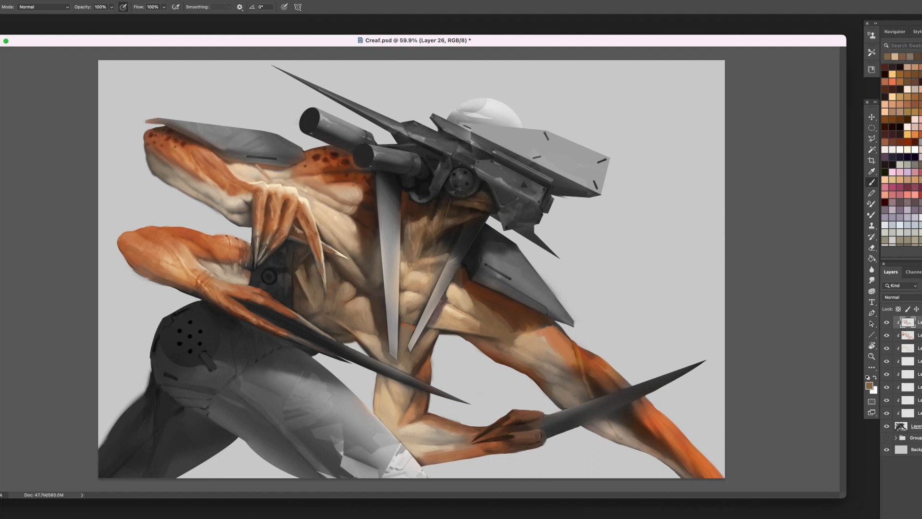
pyautogui.keyDown('alt'); pyautogui.click(408, 244); pyautogui.keyUp('alt')
pyautogui.keyDown('alt'); pyautogui.click(458, 213); pyautogui.keyUp('alt')
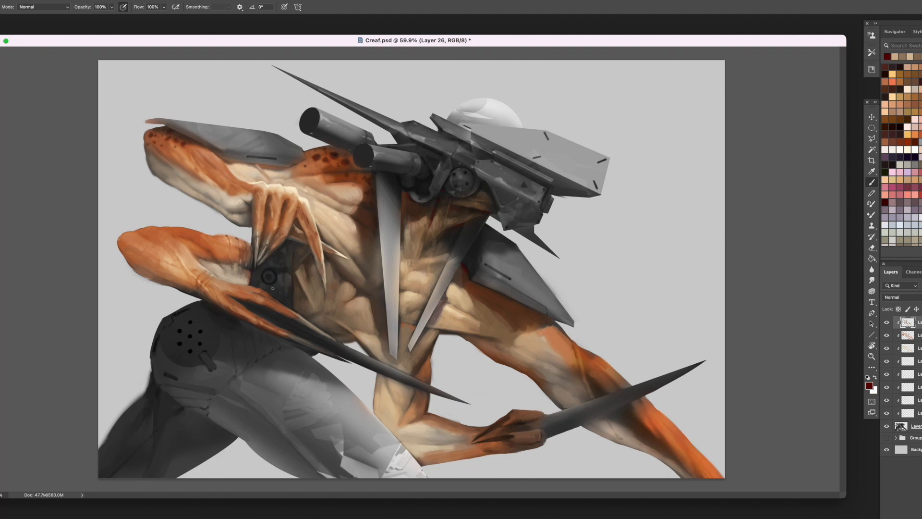
# - Add dark red accents to the upper neck and along the edge of the mechanical waist
pyautogui.keyDown('alt'); pyautogui.click(438, 215); pyautogui.keyUp('alt')
pyautogui.moveTo(438, 210); pyautogui.dragTo(452, 250)
pyautogui.keyDown('alt'); pyautogui.click(457, 221); pyautogui.keyUp('alt')
pyautogui.keyDown('alt'); pyautogui.click(414, 211); pyautogui.keyUp('alt')
pyautogui.keyDown('alt'); pyautogui.click(297, 289); pyautogui.keyUp('alt')
pyautogui.moveTo(295, 278); pyautogui.dragTo(300, 317)
pyautogui.keyDown('alt'); pyautogui.click(298, 286); pyautogui.keyUp('alt')
# - Smooth the blade-holding arm's forearm underside with short beige and light brown strokes
pyautogui.keyDown('alt'); pyautogui.click(412, 435); pyautogui.keyUp('alt')
pyautogui.moveTo(469, 438)
pyautogui.mouseDown()
pyautogui.moveTo(430, 438)
pyautogui.moveTo(442, 438)
pyautogui.moveTo(425, 457)
pyautogui.mouseUp()
pyautogui.keyDown('alt'); pyautogui.click(458, 439); pyautogui.keyUp('alt')
pyautogui.keyDown('alt'); pyautogui.click(444, 445); pyautogui.keyUp('alt')
pyautogui.keyDown('alt'); pyautogui.click(435, 446); pyautogui.keyUp('alt')
pyautogui.keyDown('alt'); pyautogui.click(457, 446); pyautogui.keyUp('alt')
pyautogui.keyDown('alt'); pyautogui.click(436, 450); pyautogui.keyUp('alt')
pyautogui.keyDown('alt'); pyautogui.click(440, 450); pyautogui.keyUp('alt')
pyautogui.keyDown('alt'); pyautogui.click(457, 455); pyautogui.keyUp('alt')
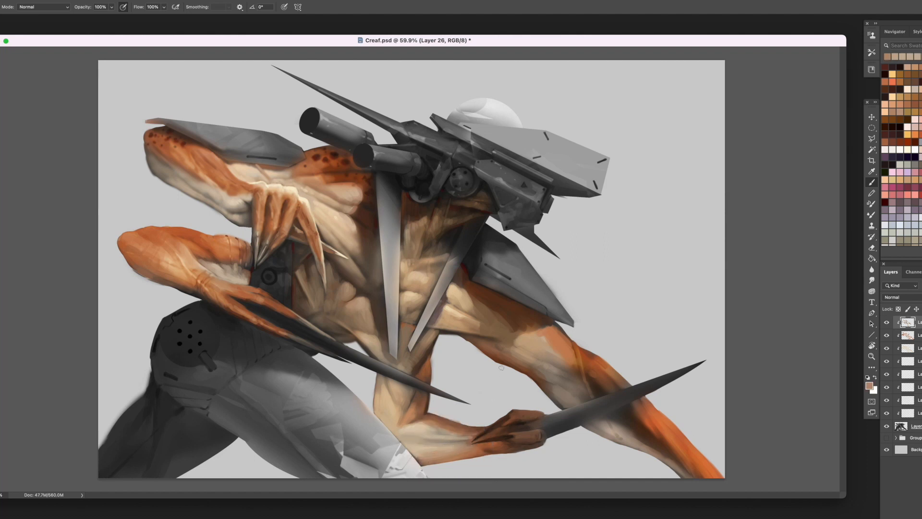
# - Blend the outstretched upper arm's pale muscle into its orange top with sampled beige tones
pyautogui.keyDown('alt'); pyautogui.click(460, 284); pyautogui.keyUp('alt')
pyautogui.moveTo(521, 342)
pyautogui.mouseDown()
pyautogui.moveTo(537, 338)
pyautogui.moveTo(527, 350)
pyautogui.moveTo(558, 369)
pyautogui.moveTo(523, 356)
pyautogui.mouseUp()
pyautogui.keyDown('alt'); pyautogui.click(532, 356); pyautogui.keyUp('alt')
pyautogui.keyDown('alt'); pyautogui.click(529, 342); pyautogui.keyUp('alt')
pyautogui.keyDown('alt'); pyautogui.click(532, 354); pyautogui.keyUp('alt')
pyautogui.keyDown('alt'); pyautogui.click(543, 366); pyautogui.keyUp('alt')
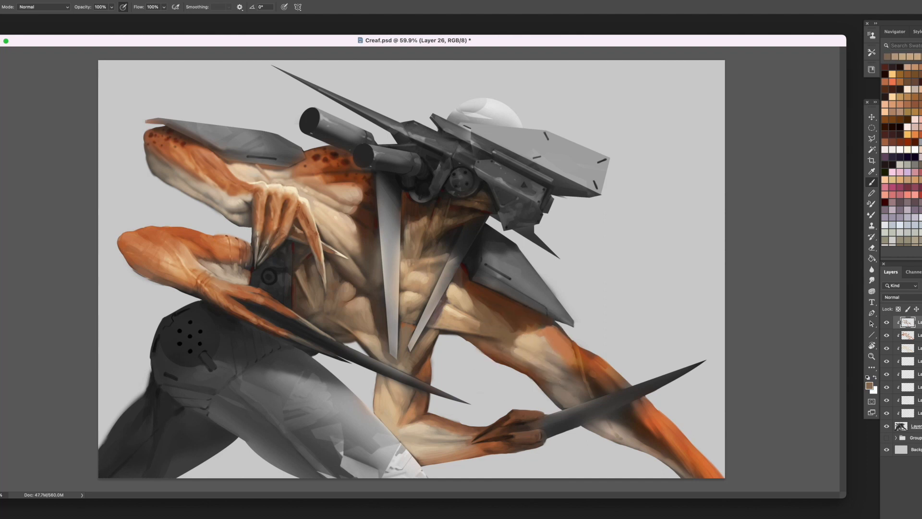
# - Shape the outstretched arm's inner elbow above the blade with sampled greyish brown and tan
pyautogui.keyDown('alt'); pyautogui.click(550, 383); pyautogui.keyUp('alt')
pyautogui.keyDown('alt'); pyautogui.click(540, 363); pyautogui.keyUp('alt')
pyautogui.moveTo(553, 384)
pyautogui.mouseDown()
pyautogui.moveTo(570, 403)
pyautogui.moveTo(581, 399)
pyautogui.moveTo(564, 402)
pyautogui.mouseUp()
pyautogui.keyDown('alt'); pyautogui.click(557, 390); pyautogui.keyUp('alt')
pyautogui.keyDown('alt'); pyautogui.click(548, 384); pyautogui.keyUp('alt')
pyautogui.moveTo(553, 385); pyautogui.dragTo(563, 408)
pyautogui.keyDown('alt'); pyautogui.click(576, 361); pyautogui.keyUp('alt')
pyautogui.keyDown('alt'); pyautogui.click(572, 364); pyautogui.keyUp('alt')
pyautogui.keyDown('alt'); pyautogui.click(546, 382); pyautogui.keyUp('alt')
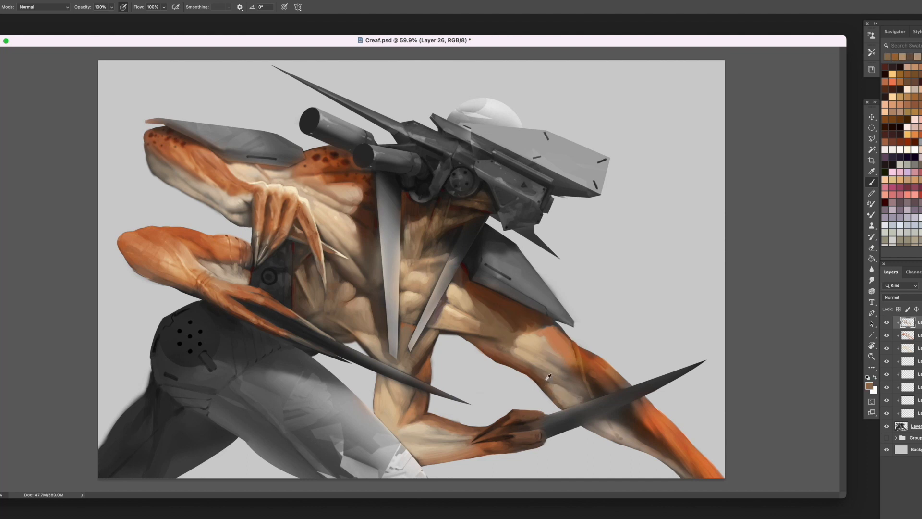
# - Model the outstretched forearm's pale underside below the blade with sampled brown and greyish beige
pyautogui.keyDown('alt'); pyautogui.click(579, 395); pyautogui.keyUp('alt')
pyautogui.keyDown('alt'); pyautogui.click(578, 399); pyautogui.keyUp('alt')
pyautogui.keyDown('alt'); pyautogui.click(598, 423); pyautogui.keyUp('alt')
pyautogui.moveTo(611, 419); pyautogui.dragTo(663, 454)
pyautogui.keyDown('alt'); pyautogui.click(630, 425); pyautogui.keyUp('alt')
pyautogui.keyDown('alt'); pyautogui.click(626, 417); pyautogui.keyUp('alt')
pyautogui.keyDown('alt'); pyautogui.click(635, 423); pyautogui.keyUp('alt')
pyautogui.keyDown('alt'); pyautogui.click(646, 435); pyautogui.keyUp('alt')
pyautogui.keyDown('alt'); pyautogui.click(682, 466); pyautogui.keyUp('alt')
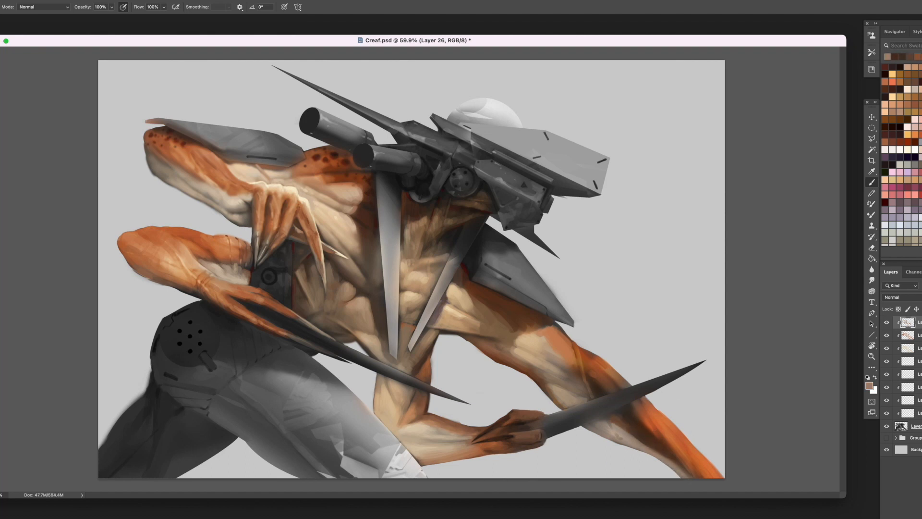
# - Rework the outstretched forearm's orange outer side around the blade with sampled orange and dark brown
pyautogui.keyDown('alt'); pyautogui.click(583, 354); pyautogui.keyUp('alt')
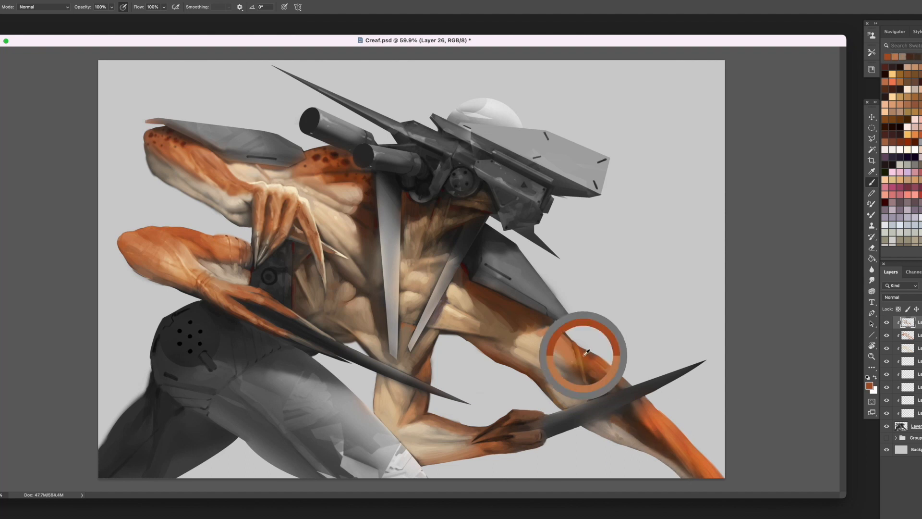
pyautogui.keyDown('alt'); pyautogui.click(579, 348); pyautogui.keyUp('alt')
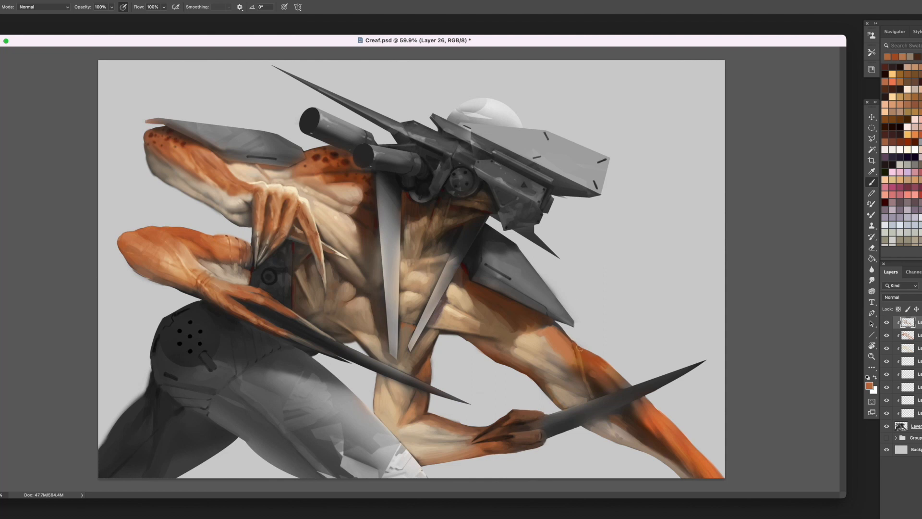
pyautogui.keyDown('alt'); pyautogui.click(169, 141); pyautogui.keyUp('alt')
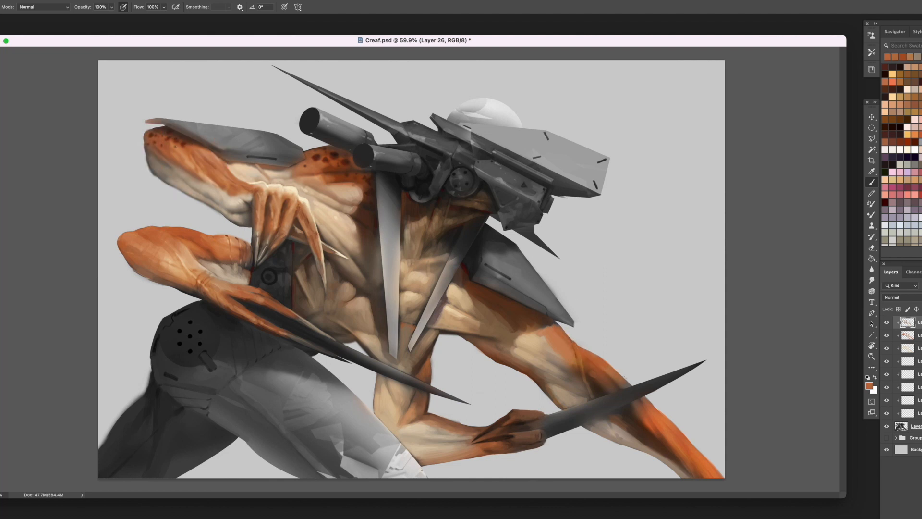
pyautogui.keyDown('alt'); pyautogui.click(628, 393); pyautogui.keyUp('alt')
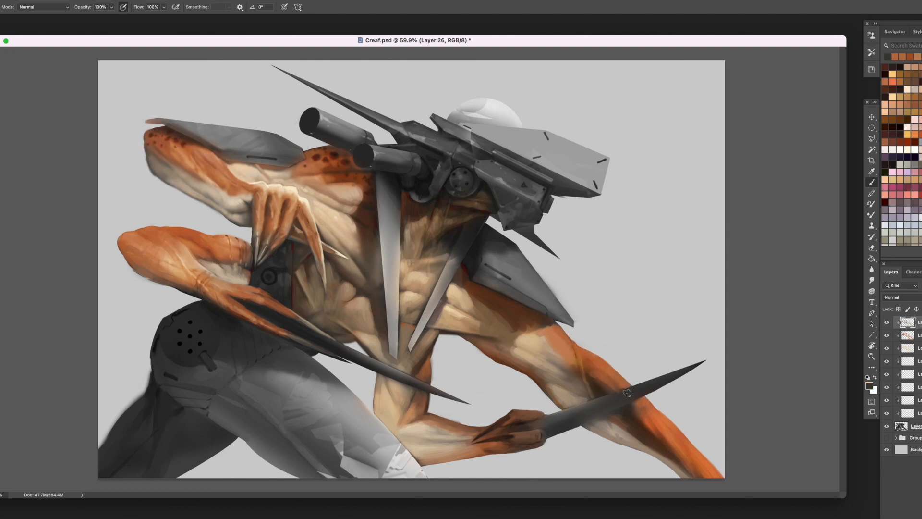
pyautogui.keyDown('alt'); pyautogui.click(618, 385); pyautogui.keyUp('alt')
pyautogui.keyDown('alt'); pyautogui.click(636, 405); pyautogui.keyUp('alt')
pyautogui.keyDown('alt'); pyautogui.click(643, 424); pyautogui.keyUp('alt')
pyautogui.moveTo(636, 405)
pyautogui.mouseDown()
pyautogui.moveTo(638, 414)
pyautogui.moveTo(623, 412)
pyautogui.moveTo(633, 425)
pyautogui.moveTo(629, 413)
pyautogui.moveTo(621, 419)
pyautogui.moveTo(635, 432)
pyautogui.mouseUp()
pyautogui.keyDown('alt'); pyautogui.click(642, 424); pyautogui.keyUp('alt')
pyautogui.keyDown('alt'); pyautogui.click(646, 432); pyautogui.keyUp('alt')
pyautogui.keyDown('alt'); pyautogui.click(664, 442); pyautogui.keyUp('alt')
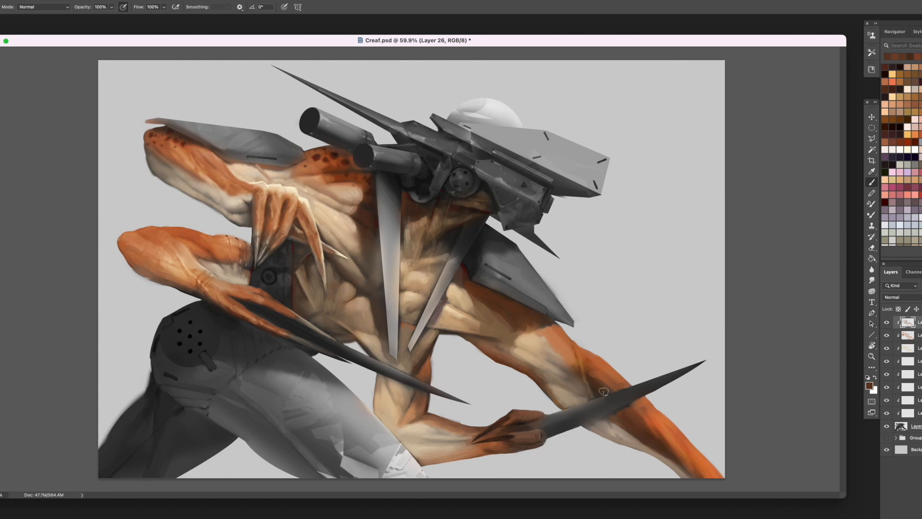
# - Blend brown shading into the outstretched arm's outer elbow just above the blade
pyautogui.keyDown('alt'); pyautogui.click(592, 378); pyautogui.keyUp('alt')
pyautogui.moveTo(593, 378); pyautogui.dragTo(615, 387)
pyautogui.keyDown('alt'); pyautogui.click(589, 378); pyautogui.keyUp('alt')
pyautogui.keyDown('alt'); pyautogui.click(621, 384); pyautogui.keyUp('alt')
# - Choose a very dark red swatch and deepen the creases of the blade-holding hand
pyautogui.click(885, 203)
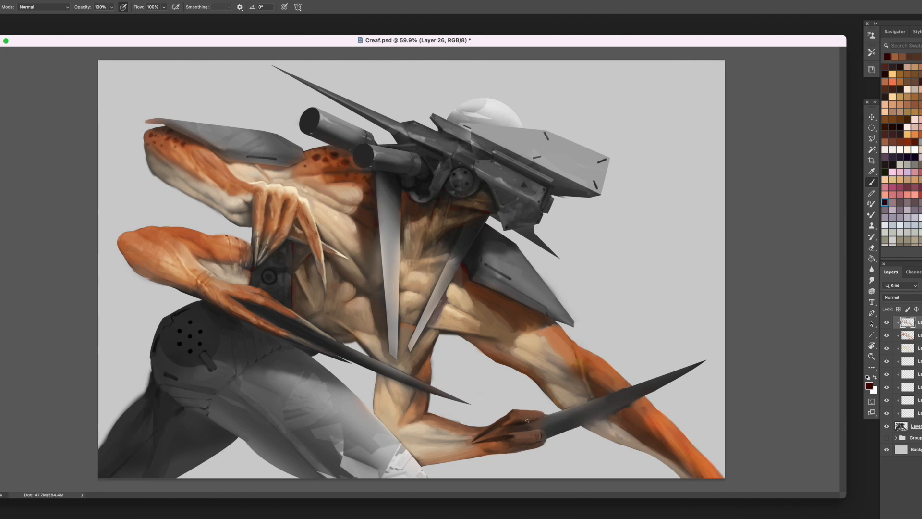
pyautogui.keyDown('alt'); pyautogui.click(500, 423); pyautogui.keyUp('alt')
pyautogui.keyDown('alt'); pyautogui.click(527, 422); pyautogui.keyUp('alt')
pyautogui.keyDown('alt'); pyautogui.click(348, 284); pyautogui.keyUp('alt')
# - Dot dark red spots over the outstretched arm's shoulder below the armour plate, using the other shoulder's spot colour
pyautogui.keyDown('alt'); pyautogui.click(344, 155); pyautogui.keyUp('alt')
pyautogui.keyDown('alt'); pyautogui.click(468, 262); pyautogui.keyUp('alt')
pyautogui.moveTo(510, 303); pyautogui.dragTo(514, 307)
pyautogui.keyDown('alt'); pyautogui.click(315, 157); pyautogui.keyUp('alt')
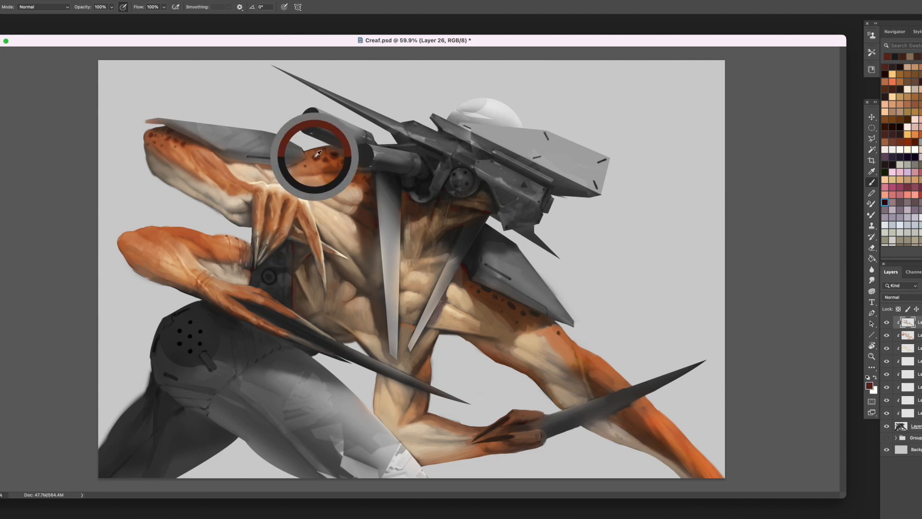
pyautogui.keyDown('alt'); pyautogui.click(519, 312); pyautogui.keyUp('alt')
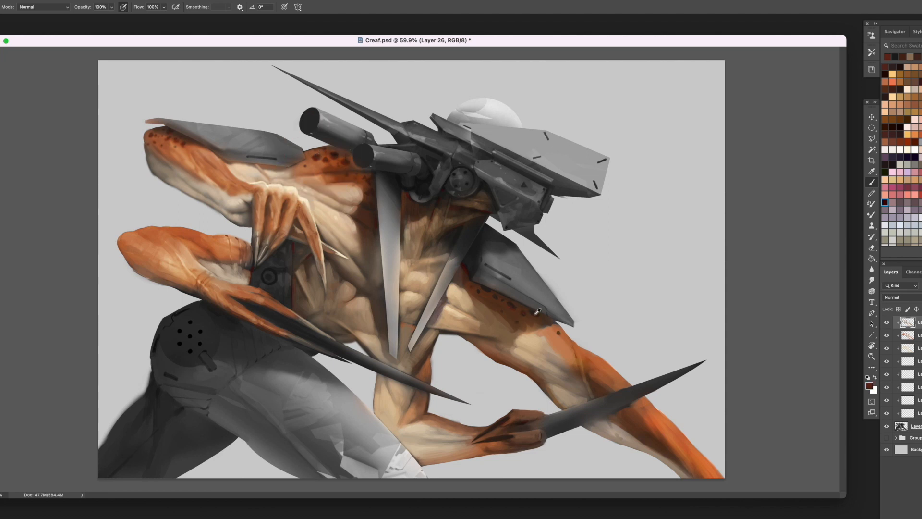
pyautogui.keyDown('alt'); pyautogui.click(481, 288); pyautogui.keyUp('alt')
# - Continue the dark red spots along the outstretched arm's orange elbow and touch up the barrel-side shoulder's spots
pyautogui.press('0')
pyautogui.moveTo(586, 363); pyautogui.dragTo(584, 360)
pyautogui.click(568, 340)
pyautogui.click(567, 339)
pyautogui.keyDown('alt'); pyautogui.click(343, 149); pyautogui.keyUp('alt')
pyautogui.click(343, 148)
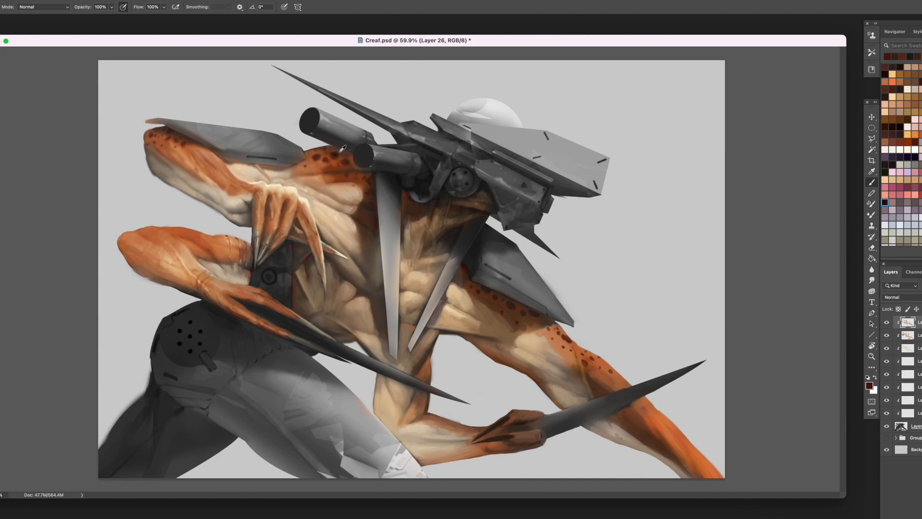
# - Scatter dark red spots along the orange upper edge of the lower bent arm beside the waist
pyautogui.click(194, 236)
pyautogui.click(184, 230)
pyautogui.click(212, 242)
pyautogui.click(128, 233)
# - Switch to another brush preset and shape the neck muscles between the two long spikes with sampled brown and tan
pyautogui.rightClick(453, 223)
pyautogui.doubleClick(553, 255)
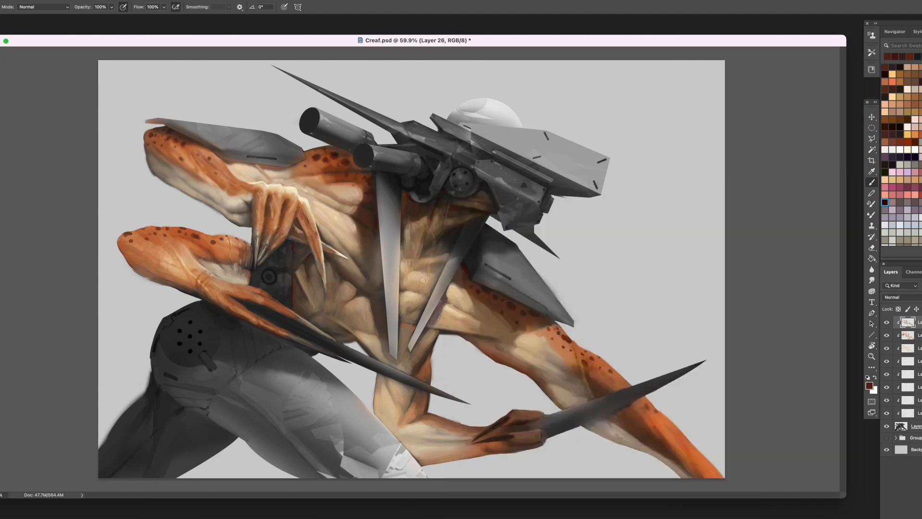
pyautogui.keyDown('alt'); pyautogui.click(422, 231); pyautogui.keyUp('alt')
pyautogui.moveTo(424, 223); pyautogui.dragTo(414, 244)
pyautogui.keyDown('alt'); pyautogui.click(422, 276); pyautogui.keyUp('alt')
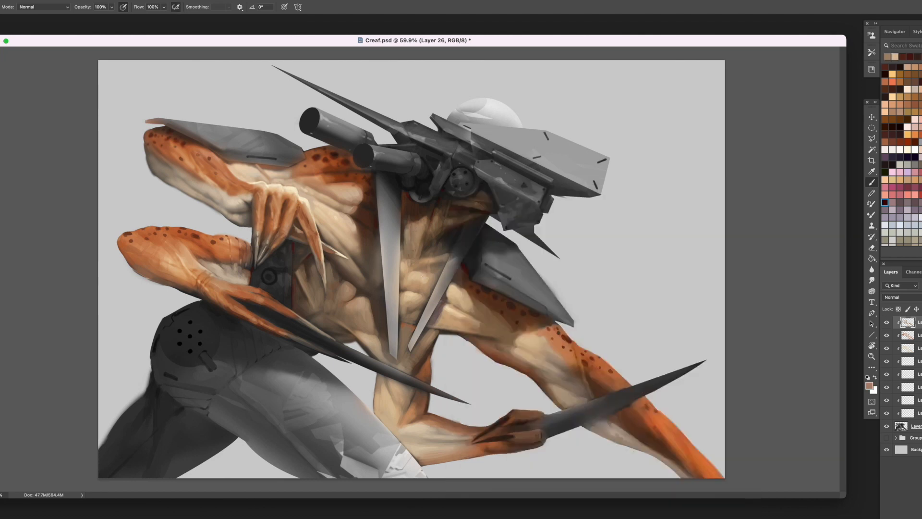
pyautogui.keyDown('alt'); pyautogui.click(448, 229); pyautogui.keyUp('alt')
pyautogui.keyDown('alt'); pyautogui.click(442, 235); pyautogui.keyUp('alt')
pyautogui.keyDown('alt'); pyautogui.click(437, 241); pyautogui.keyUp('alt')
pyautogui.moveTo(447, 236)
pyautogui.mouseDown()
pyautogui.moveTo(423, 254)
pyautogui.moveTo(434, 237)
pyautogui.mouseUp()
pyautogui.keyDown('alt'); pyautogui.click(432, 240); pyautogui.keyUp('alt')
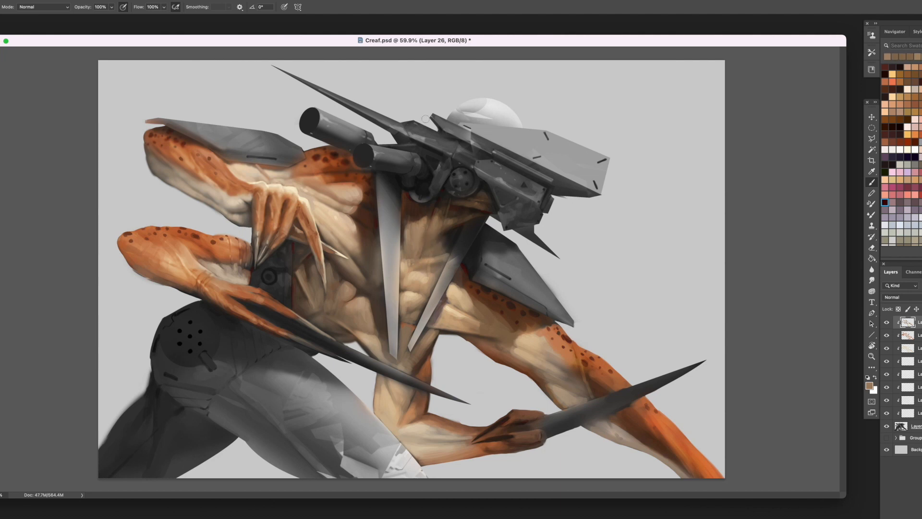
# - Smooth the base of the outstretched upper arm beside the chest with sampled beige, and shade its lower edge brown
pyautogui.keyDown('alt'); pyautogui.click(454, 313); pyautogui.keyUp('alt')
pyautogui.moveTo(454, 317)
pyautogui.mouseDown()
pyautogui.moveTo(468, 322)
pyautogui.moveTo(462, 304)
pyautogui.moveTo(496, 336)
pyautogui.mouseUp()
pyautogui.keyDown('alt'); pyautogui.click(460, 314); pyautogui.keyUp('alt')
pyautogui.keyDown('alt'); pyautogui.click(457, 315); pyautogui.keyUp('alt')
pyautogui.keyDown('alt'); pyautogui.click(468, 323); pyautogui.keyUp('alt')
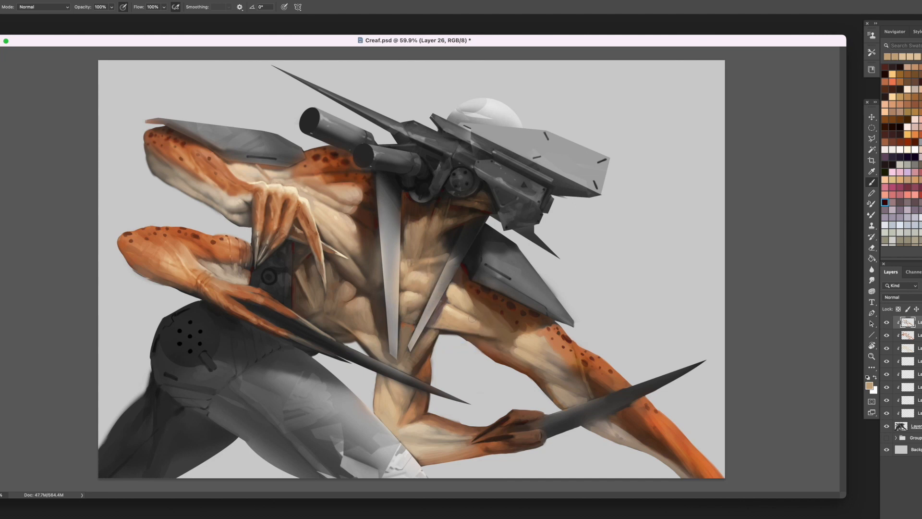
pyautogui.keyDown('alt'); pyautogui.click(473, 338); pyautogui.keyUp('alt')
pyautogui.keyDown('alt'); pyautogui.click(471, 333); pyautogui.keyUp('alt')
pyautogui.keyDown('alt'); pyautogui.click(482, 338); pyautogui.keyUp('alt')
pyautogui.press('Return')
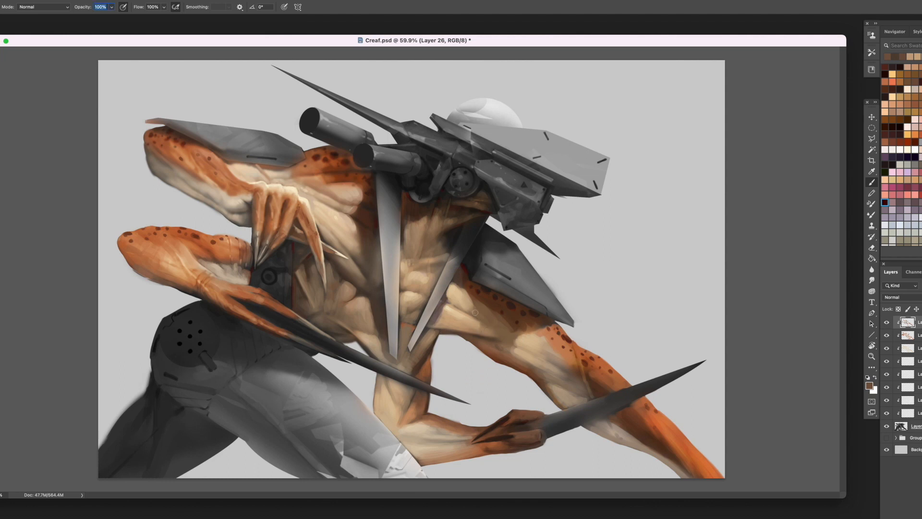
pyautogui.keyDown('alt'); pyautogui.click(409, 215); pyautogui.keyUp('alt')
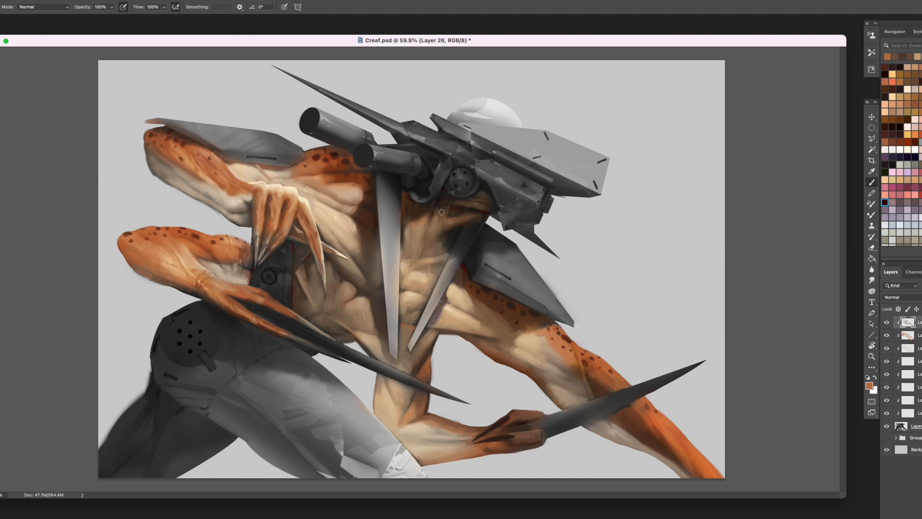
pyautogui.keyDown('alt'); pyautogui.click(429, 218); pyautogui.keyUp('alt')
pyautogui.moveTo(469, 229); pyautogui.dragTo(440, 233)
pyautogui.keyDown('alt'); pyautogui.click(467, 230); pyautogui.keyUp('alt')
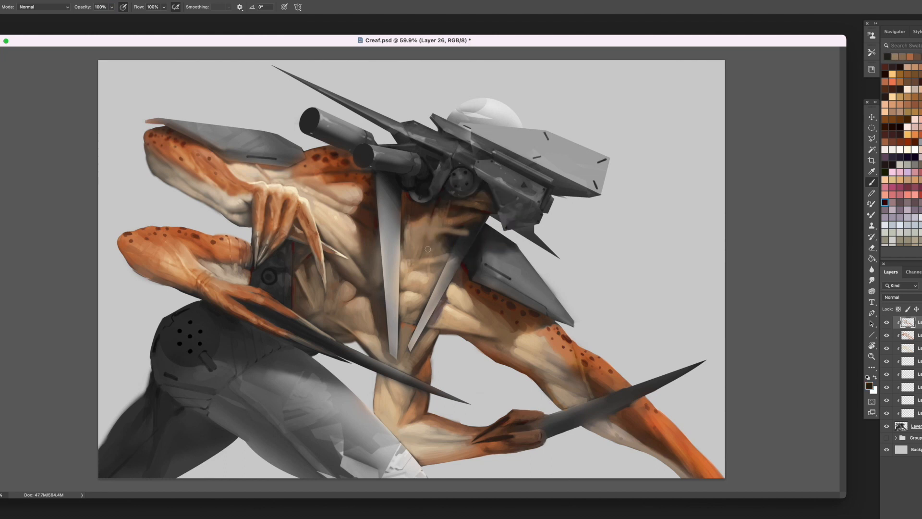
pyautogui.press('super+z')
# - Soften the lower neck beside the long central spike with sampled beige and brown, and save the document
pyautogui.keyDown('alt'); pyautogui.click(411, 228); pyautogui.keyUp('alt')
pyautogui.keyDown('alt'); pyautogui.click(416, 260); pyautogui.keyUp('alt')
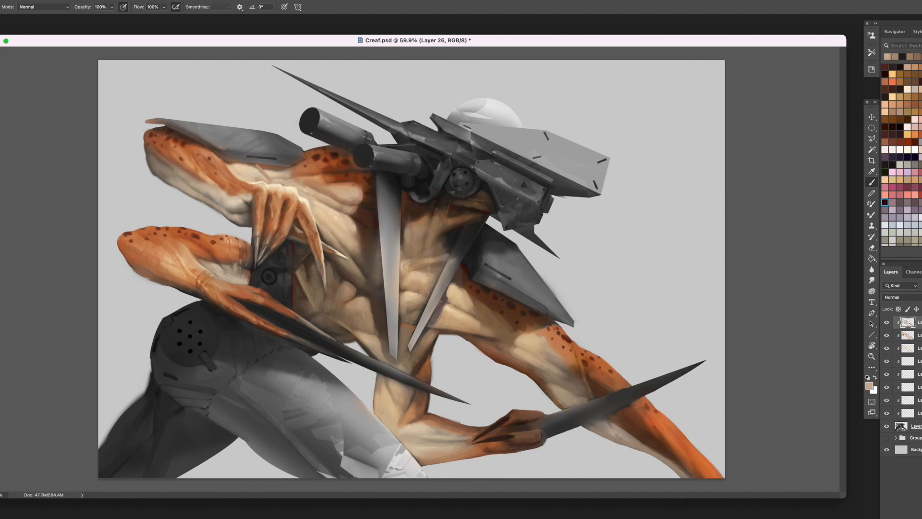
pyautogui.keyDown('alt'); pyautogui.click(408, 266); pyautogui.keyUp('alt')
pyautogui.press('super+s')
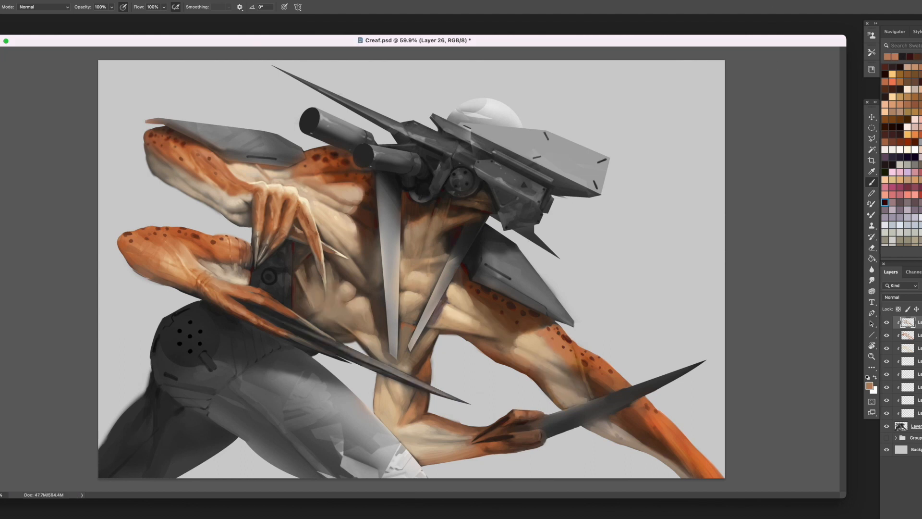
# - Refine the blade-holding hand's fingers and wrist with sampled orange-brown tones and dark brown creases
pyautogui.moveTo(521, 412)
pyautogui.mouseDown()
pyautogui.moveTo(523, 438)
pyautogui.moveTo(537, 433)
pyautogui.moveTo(515, 440)
pyautogui.mouseUp()
pyautogui.keyDown('alt'); pyautogui.click(523, 410); pyautogui.keyUp('alt')
pyautogui.keyDown('alt'); pyautogui.click(520, 439); pyautogui.keyUp('alt')
pyautogui.keyDown('alt'); pyautogui.click(477, 445); pyautogui.keyUp('alt')
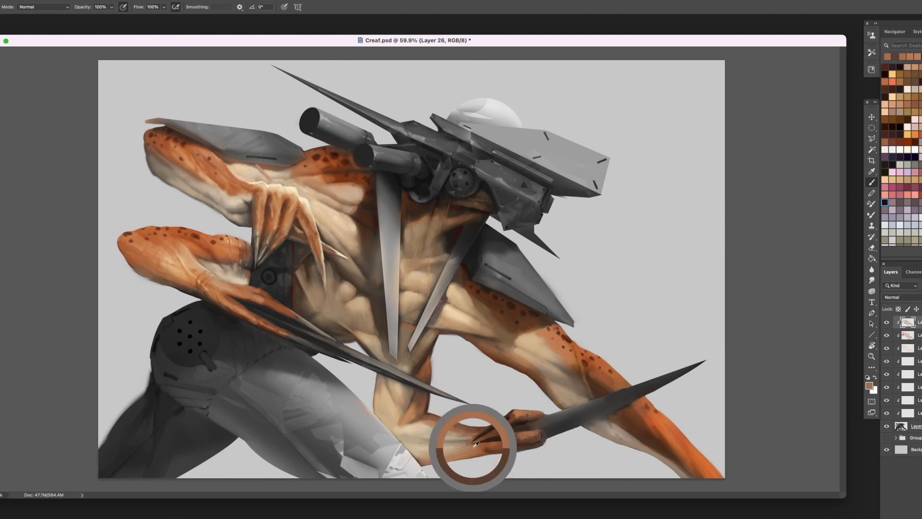
pyautogui.keyDown('alt'); pyautogui.click(490, 448); pyautogui.keyUp('alt')
pyautogui.keyDown('alt'); pyautogui.click(479, 442); pyautogui.keyUp('alt')
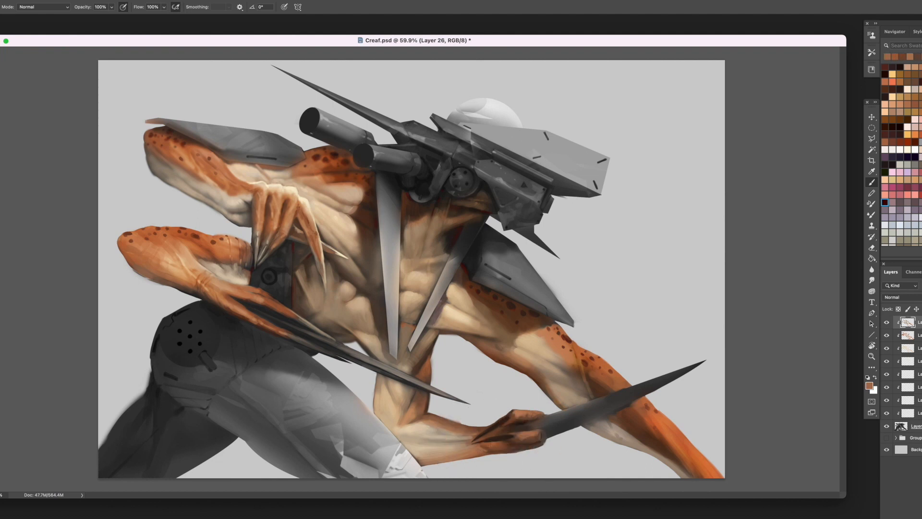
pyautogui.keyDown('alt'); pyautogui.click(491, 446); pyautogui.keyUp('alt')
pyautogui.keyDown('alt'); pyautogui.click(499, 422); pyautogui.keyUp('alt')
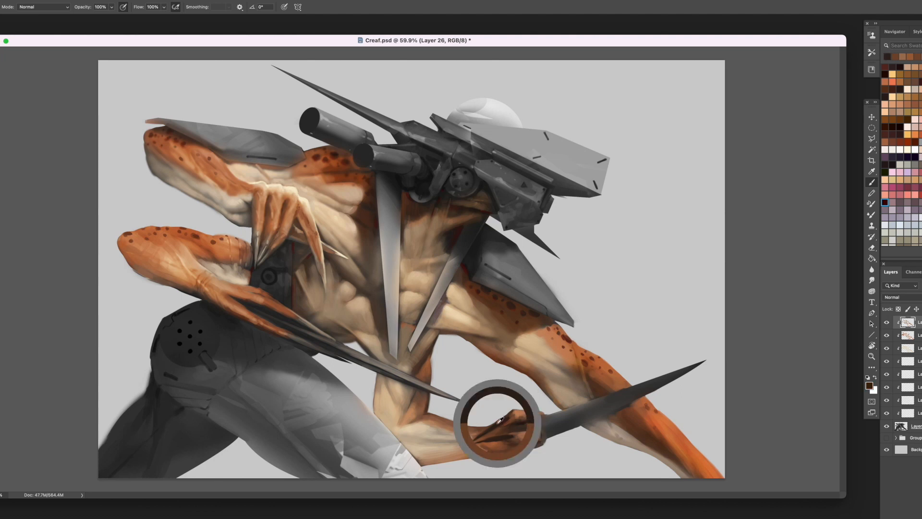
# - Darken the curved hand blade with dark grey and clean up the orange forearm along its edge
pyautogui.keyDown('alt'); pyautogui.click(631, 407); pyautogui.keyUp('alt')
pyautogui.moveTo(631, 406)
pyautogui.mouseDown()
pyautogui.moveTo(639, 404)
pyautogui.moveTo(614, 415)
pyautogui.moveTo(611, 391)
pyautogui.moveTo(543, 422)
pyautogui.mouseUp()
pyautogui.keyDown('alt'); pyautogui.click(640, 404); pyautogui.keyUp('alt')
pyautogui.keyDown('alt'); pyautogui.click(649, 415); pyautogui.keyUp('alt')
pyautogui.keyDown('alt'); pyautogui.click(635, 413); pyautogui.keyUp('alt')
pyautogui.keyDown('alt'); pyautogui.click(603, 390); pyautogui.keyUp('alt')
pyautogui.keyDown('alt'); pyautogui.click(626, 393); pyautogui.keyUp('alt')
pyautogui.keyDown('alt'); pyautogui.click(630, 398); pyautogui.keyUp('alt')
pyautogui.keyDown('alt'); pyautogui.click(586, 421); pyautogui.keyUp('alt')
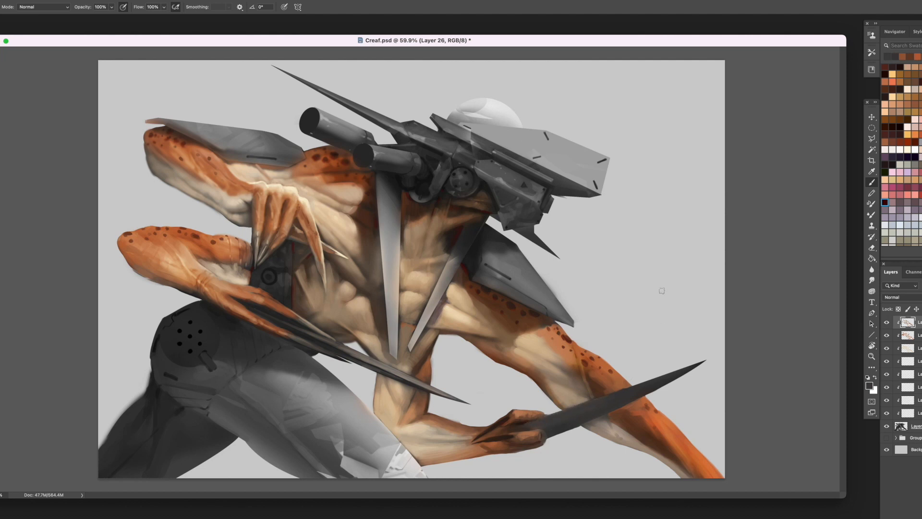
# - Paint sampled grey over the reddish tip and lower edge of the raised arm's shoulder plate
pyautogui.keyDown('alt'); pyautogui.click(187, 131); pyautogui.keyUp('alt')
pyautogui.moveTo(150, 121); pyautogui.dragTo(175, 123)
pyautogui.keyDown('alt'); pyautogui.click(161, 122); pyautogui.keyUp('alt')
pyautogui.keyDown('alt'); pyautogui.click(248, 155); pyautogui.keyUp('alt')
pyautogui.moveTo(222, 158); pyautogui.dragTo(228, 160)
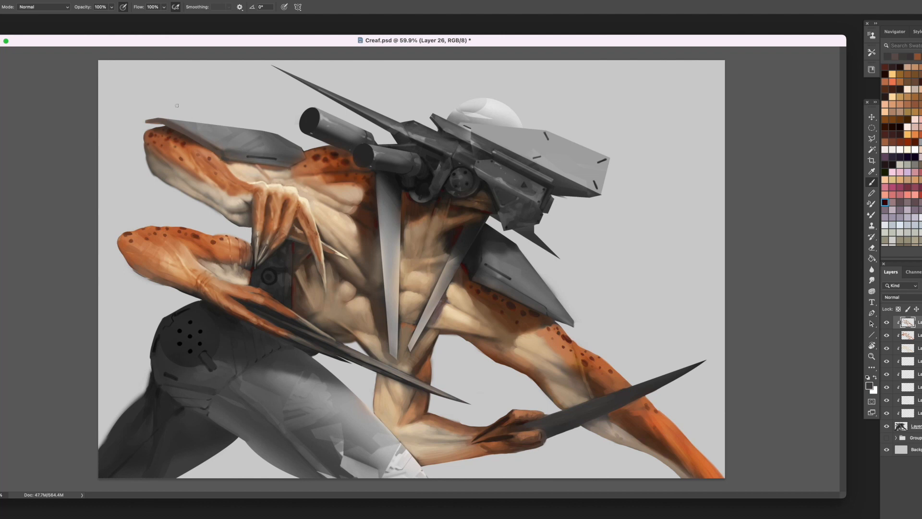
# - Refine the lower hand's wrist and finger bases above the dark blades with sampled orange-brown tones
pyautogui.keyDown('alt'); pyautogui.click(256, 293); pyautogui.keyUp('alt')
pyautogui.moveTo(230, 286); pyautogui.dragTo(282, 307)
pyautogui.keyDown('alt'); pyautogui.click(259, 297); pyautogui.keyUp('alt')
pyautogui.keyDown('alt'); pyautogui.click(267, 298); pyautogui.keyUp('alt')
pyautogui.keyDown('alt'); pyautogui.click(277, 303); pyautogui.keyUp('alt')
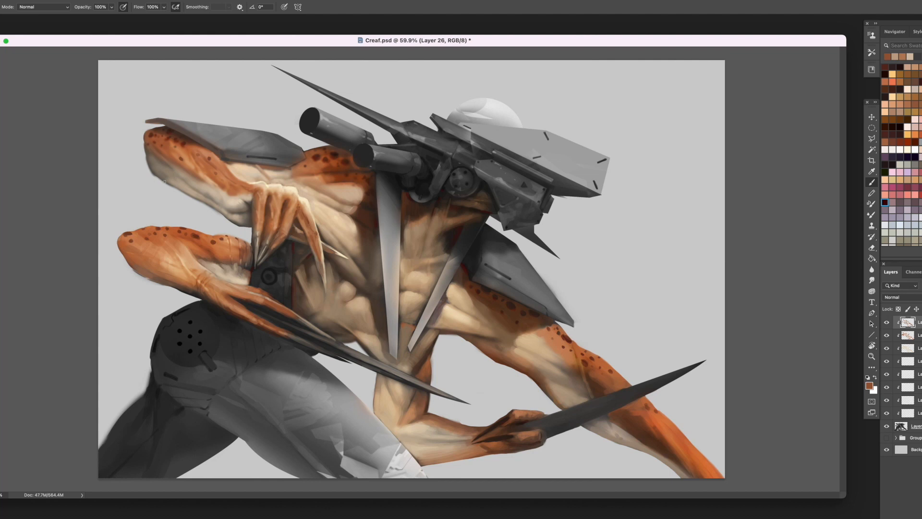
# - Darken the curved blade held in the front hand with near-black sampled from the waist machinery
pyautogui.keyDown('alt'); pyautogui.click(273, 269); pyautogui.keyUp('alt')
pyautogui.moveTo(632, 395)
pyautogui.mouseDown()
pyautogui.moveTo(664, 383)
pyautogui.moveTo(571, 424)
pyautogui.moveTo(623, 395)
pyautogui.moveTo(544, 425)
pyautogui.mouseUp()
pyautogui.keyDown('alt'); pyautogui.click(626, 396); pyautogui.keyUp('alt')
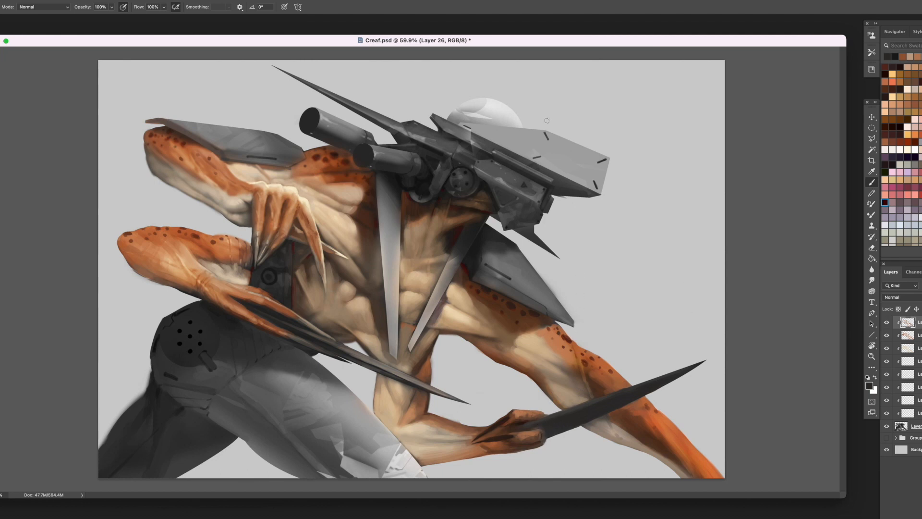
# - Paint light grey reflections across the middle of the mechanical head's large side plate
pyautogui.keyDown('alt'); pyautogui.click(519, 112); pyautogui.keyUp('alt')
pyautogui.moveTo(563, 138); pyautogui.dragTo(571, 184)
pyautogui.keyDown('alt'); pyautogui.click(566, 154); pyautogui.keyUp('alt')
pyautogui.keyDown('alt'); pyautogui.click(568, 160); pyautogui.keyUp('alt')
pyautogui.keyDown('alt'); pyautogui.click(568, 186); pyautogui.keyUp('alt')
pyautogui.keyDown('alt'); pyautogui.click(557, 138); pyautogui.keyUp('alt')
pyautogui.keyDown('alt'); pyautogui.click(563, 142); pyautogui.keyUp('alt')
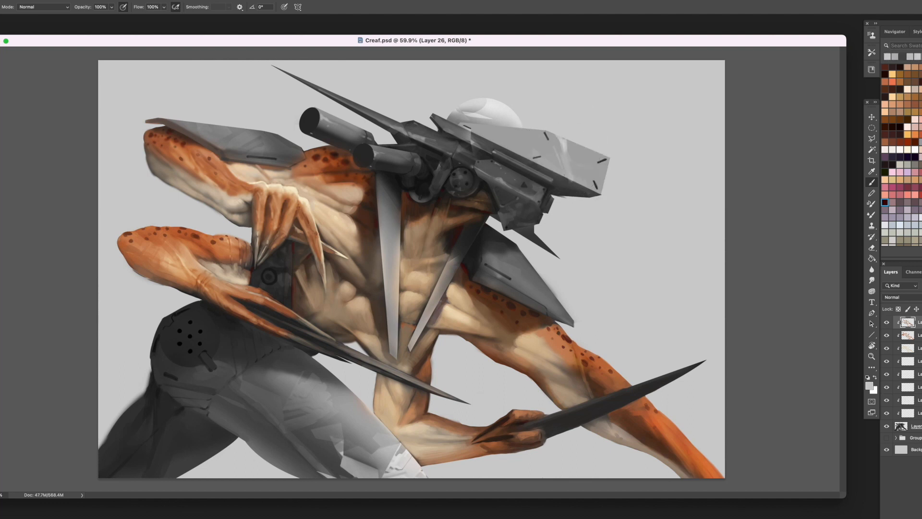
# - Build up varied light and mid-grey facets along the head plate, from its end back to the white dome
pyautogui.keyDown('alt'); pyautogui.click(526, 143); pyautogui.keyUp('alt')
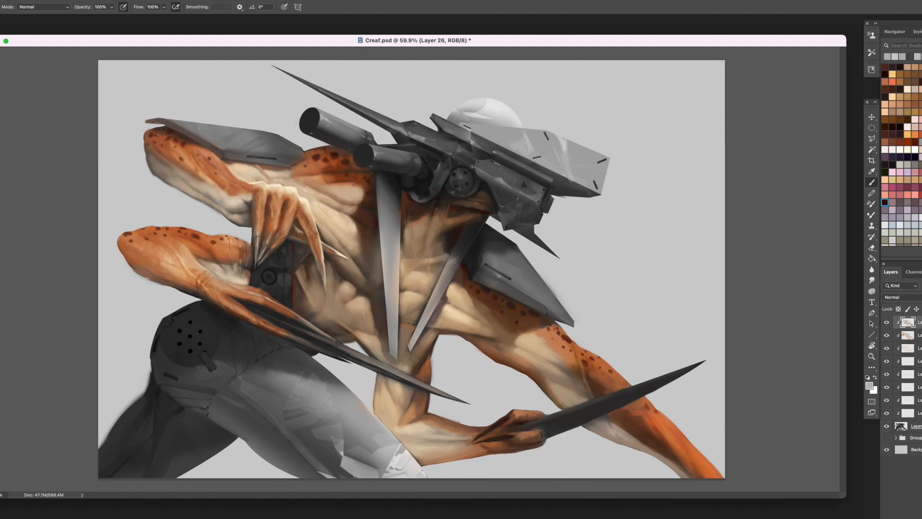
pyautogui.keyDown('alt'); pyautogui.click(530, 141); pyautogui.keyUp('alt')
pyautogui.keyDown('alt'); pyautogui.click(507, 144); pyautogui.keyUp('alt')
pyautogui.moveTo(565, 153)
pyautogui.mouseDown()
pyautogui.moveTo(589, 154)
pyautogui.moveTo(580, 161)
pyautogui.moveTo(565, 149)
pyautogui.moveTo(597, 174)
pyautogui.moveTo(577, 173)
pyautogui.moveTo(610, 166)
pyautogui.moveTo(598, 168)
pyautogui.moveTo(598, 152)
pyautogui.moveTo(543, 170)
pyautogui.moveTo(576, 193)
pyautogui.moveTo(601, 163)
pyautogui.mouseUp()
pyautogui.keyDown('alt'); pyautogui.click(582, 151); pyautogui.keyUp('alt')
pyautogui.keyDown('alt'); pyautogui.click(574, 153); pyautogui.keyUp('alt')
pyautogui.keyDown('alt'); pyautogui.click(571, 152); pyautogui.keyUp('alt')
pyautogui.keyDown('alt'); pyautogui.click(579, 170); pyautogui.keyUp('alt')
pyautogui.press('e')
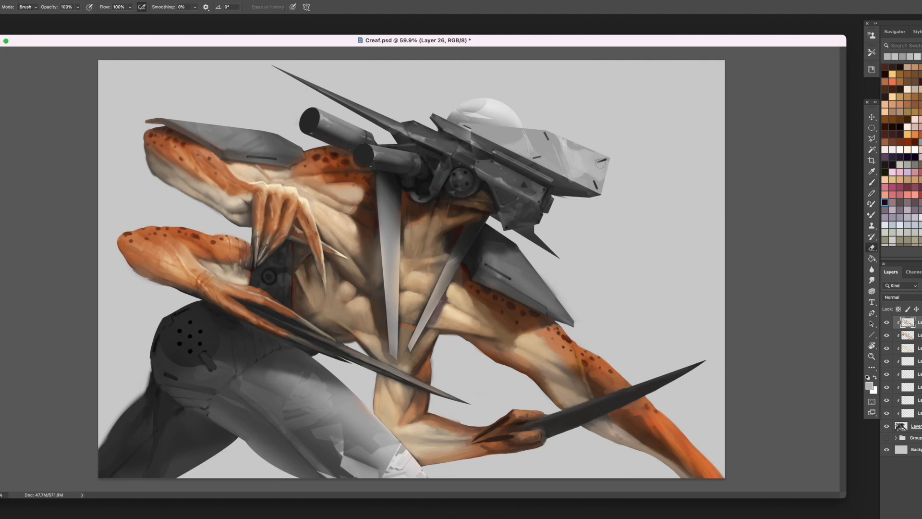
pyautogui.press('b')
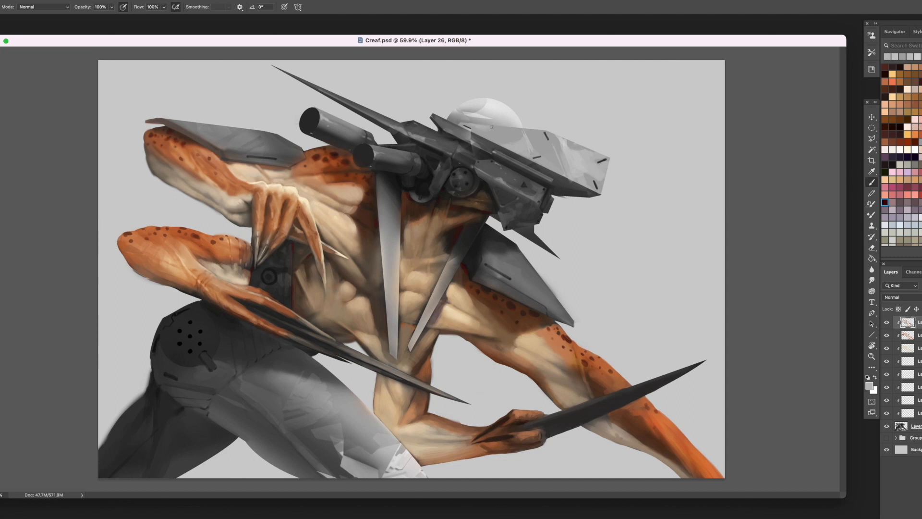
pyautogui.moveTo(500, 130)
pyautogui.mouseDown()
pyautogui.moveTo(487, 139)
pyautogui.moveTo(502, 139)
pyautogui.mouseUp()
pyautogui.keyDown('alt'); pyautogui.click(502, 137); pyautogui.keyUp('alt')
# - Darken the long central spike's edge with near-black and add a thin white highlight along its lower half
pyautogui.keyDown('alt'); pyautogui.click(397, 178); pyautogui.keyUp('alt')
pyautogui.moveTo(386, 295)
pyautogui.mouseDown()
pyautogui.moveTo(379, 202)
pyautogui.moveTo(379, 220)
pyautogui.mouseUp()
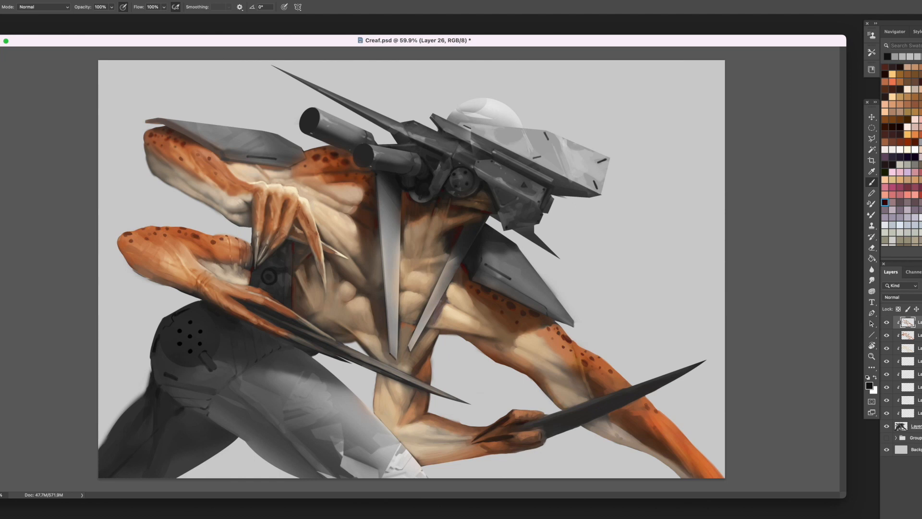
pyautogui.click(915, 149)
pyautogui.moveTo(384, 263); pyautogui.dragTo(389, 297)
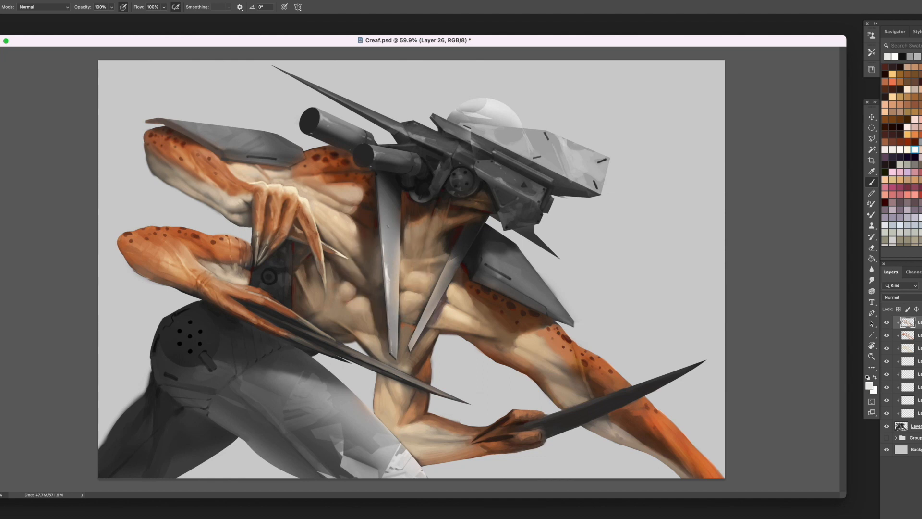
# - Model the upper part of the long central spike with sampled light and mid-grey facets
pyautogui.moveTo(398, 219); pyautogui.dragTo(396, 240)
pyautogui.keyDown('alt'); pyautogui.click(395, 231); pyautogui.keyUp('alt')
pyautogui.moveTo(390, 227)
pyautogui.mouseDown()
pyautogui.moveTo(392, 249)
pyautogui.moveTo(389, 210)
pyautogui.moveTo(396, 246)
pyautogui.mouseUp()
pyautogui.keyDown('alt'); pyautogui.click(390, 214); pyautogui.keyUp('alt')
pyautogui.keyDown('alt'); pyautogui.click(397, 215); pyautogui.keyUp('alt')
pyautogui.keyDown('alt'); pyautogui.click(390, 233); pyautogui.keyUp('alt')
pyautogui.keyDown('alt'); pyautogui.click(394, 241); pyautogui.keyUp('alt')
pyautogui.keyDown('alt'); pyautogui.click(394, 238); pyautogui.keyUp('alt')
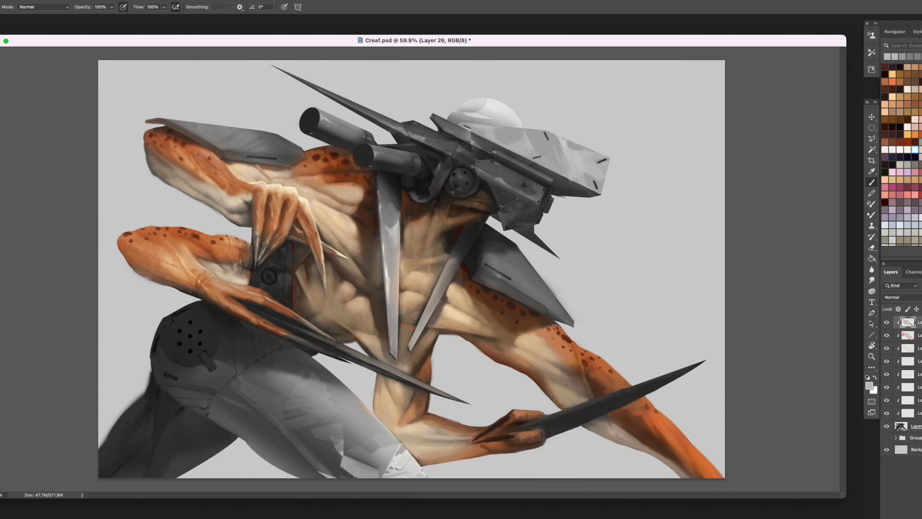
pyautogui.keyDown('alt'); pyautogui.click(386, 232); pyautogui.keyUp('alt')
# - Soften the neck muscles between the two spikes with sampled beige and brown tones
pyautogui.keyDown('alt'); pyautogui.click(459, 282); pyautogui.keyUp('alt')
pyautogui.moveTo(426, 271)
pyautogui.mouseDown()
pyautogui.moveTo(418, 270)
pyautogui.moveTo(436, 250)
pyautogui.mouseUp()
pyautogui.keyDown('alt'); pyautogui.click(427, 257); pyautogui.keyUp('alt')
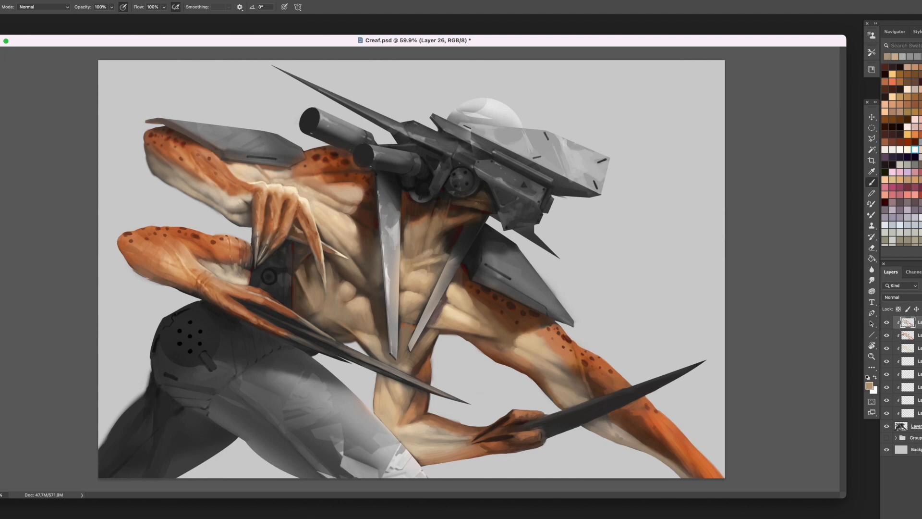
pyautogui.keyDown('alt'); pyautogui.click(426, 261); pyautogui.keyUp('alt')
pyautogui.keyDown('alt'); pyautogui.click(408, 241); pyautogui.keyUp('alt')
pyautogui.keyDown('alt'); pyautogui.click(410, 251); pyautogui.keyUp('alt')
# - Blend the skin around the two spike tips with sampled tan and brown
pyautogui.keyDown('alt'); pyautogui.click(407, 327); pyautogui.keyUp('alt')
pyautogui.keyDown('alt'); pyautogui.click(406, 244); pyautogui.keyUp('alt')
pyautogui.moveTo(404, 326)
pyautogui.mouseDown()
pyautogui.moveTo(410, 360)
pyautogui.moveTo(431, 332)
pyautogui.moveTo(417, 355)
pyautogui.mouseUp()
pyautogui.keyDown('alt'); pyautogui.click(416, 352); pyautogui.keyUp('alt')
pyautogui.keyDown('alt'); pyautogui.click(421, 347); pyautogui.keyUp('alt')
pyautogui.keyDown('alt'); pyautogui.click(448, 312); pyautogui.keyUp('alt')
pyautogui.keyDown('alt'); pyautogui.click(429, 338); pyautogui.keyUp('alt')
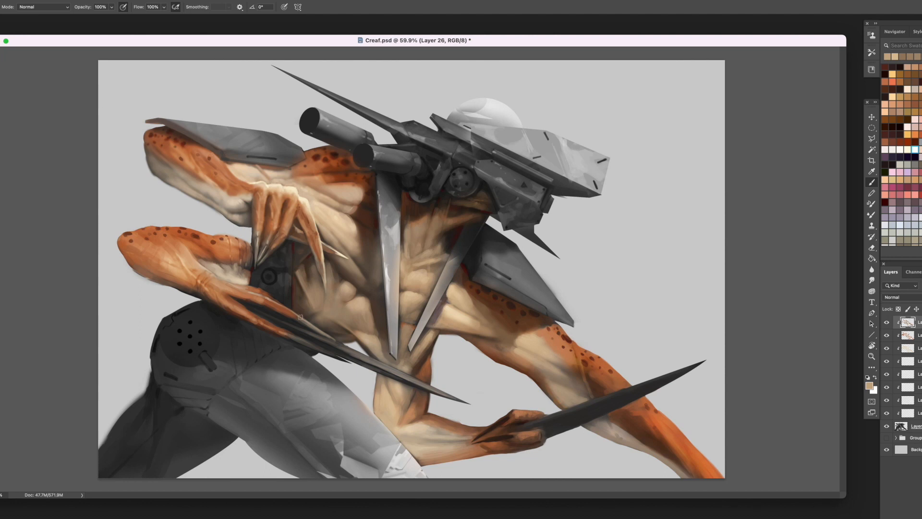
# - Touch up the elbow, the far forearm beside the curved blade and the raised hand with sampled beige, grey-brown and cream
pyautogui.keyDown('alt'); pyautogui.click(453, 308); pyautogui.keyUp('alt')
pyautogui.moveTo(386, 408)
pyautogui.mouseDown()
pyautogui.moveTo(394, 432)
pyautogui.moveTo(417, 451)
pyautogui.mouseUp()
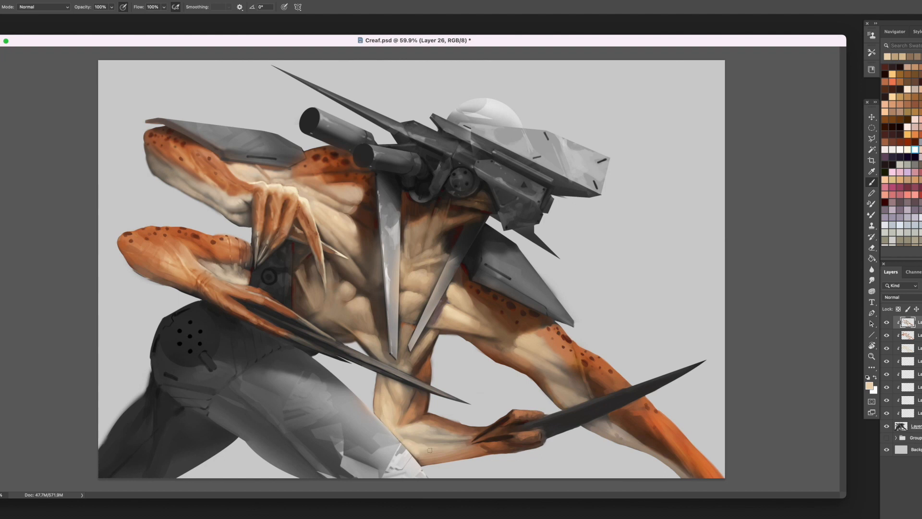
pyautogui.keyDown('alt'); pyautogui.click(560, 388); pyautogui.keyUp('alt')
pyautogui.keyDown('alt'); pyautogui.click(558, 386); pyautogui.keyUp('alt')
pyautogui.keyDown('alt'); pyautogui.click(550, 374); pyautogui.keyUp('alt')
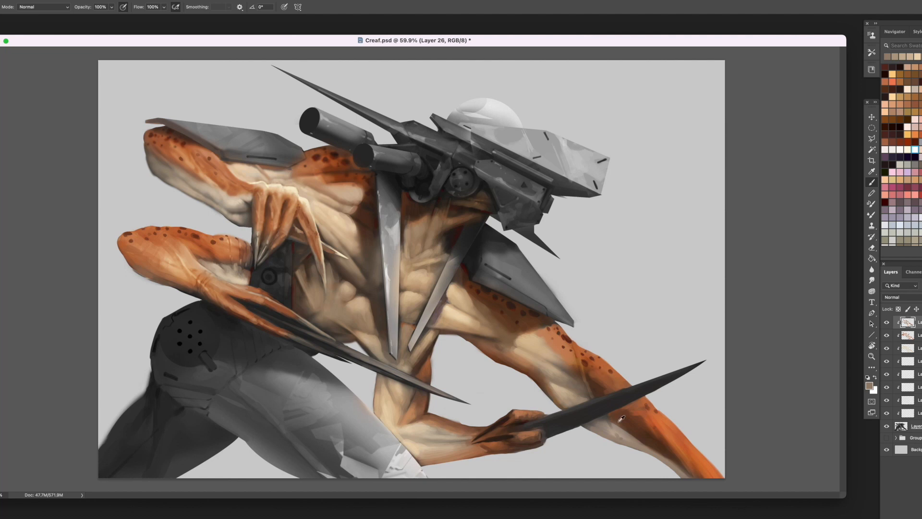
pyautogui.keyDown('alt'); pyautogui.click(621, 437); pyautogui.keyUp('alt')
pyautogui.keyDown('alt'); pyautogui.click(306, 194); pyautogui.keyUp('alt')
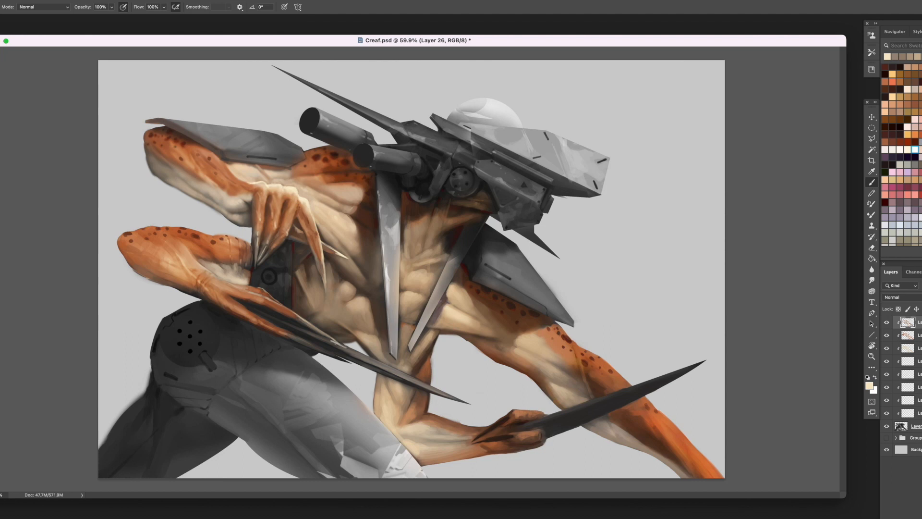
pyautogui.keyDown('alt'); pyautogui.click(337, 344); pyautogui.keyUp('alt')
# - Add a new layer on top and make it a clipping mask
pyautogui.press('alt+shift+super+n')
pyautogui.rightClick(917, 322)
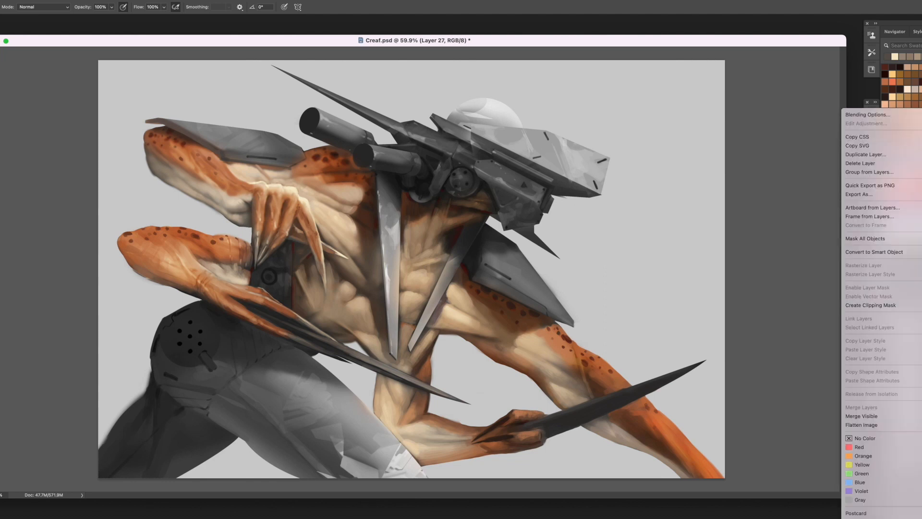
pyautogui.click(894, 305)
# - Stamp dark brown grunge on the end of the head's side plate with the 312 px texture brush
pyautogui.rightClick(634, 214)
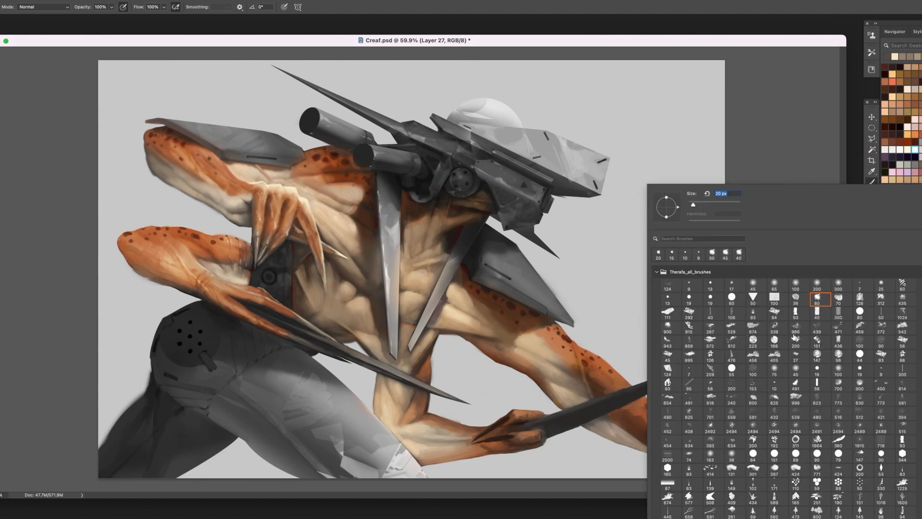
pyautogui.doubleClick(881, 284)
pyautogui.click(907, 120)
pyautogui.rightClick(580, 193)
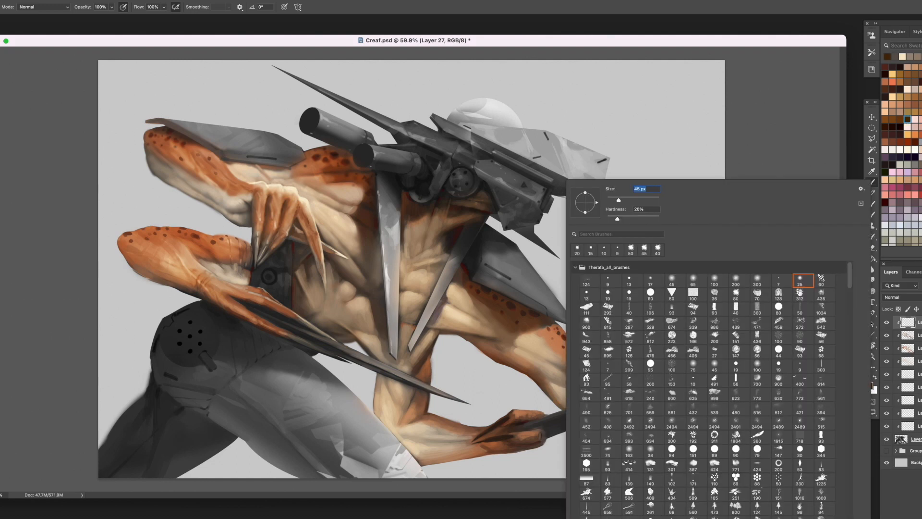
pyautogui.doubleClick(801, 293)
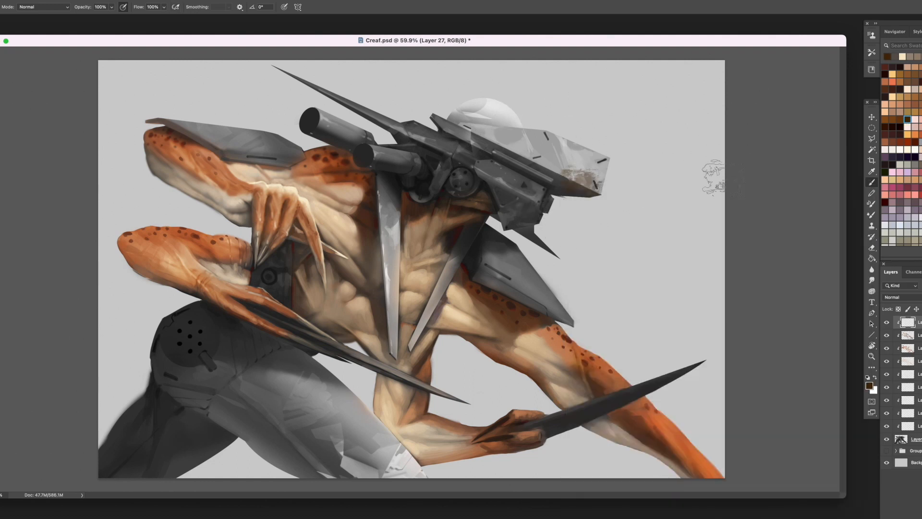
# - Stretch and skew the brown grunge diagonally along the head plate, and erase the excess from its surface
pyautogui.hotkey('ctrl', 't')
pyautogui.moveTo(550, 162); pyautogui.dragTo(268, 42)
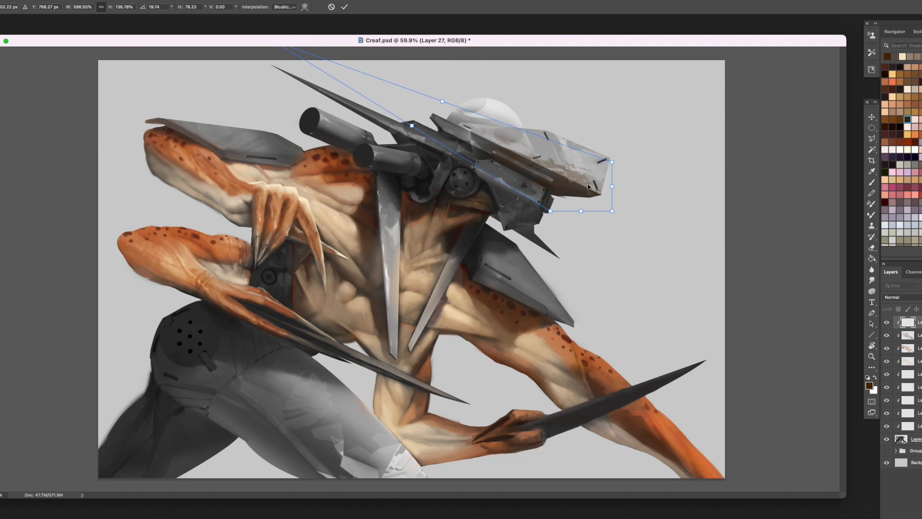
pyautogui.moveTo(601, 181); pyautogui.dragTo(622, 176)
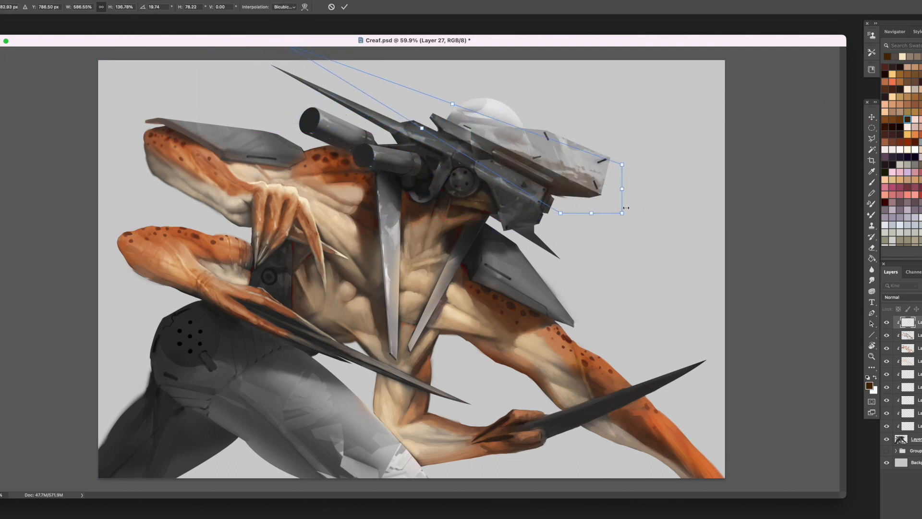
pyautogui.press('Return')
pyautogui.press('e')
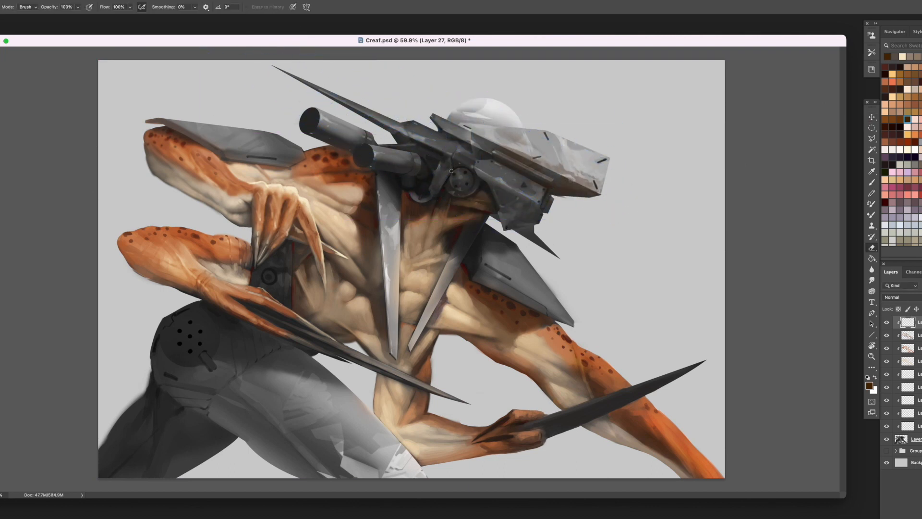
pyautogui.moveTo(504, 150); pyautogui.dragTo(595, 185)
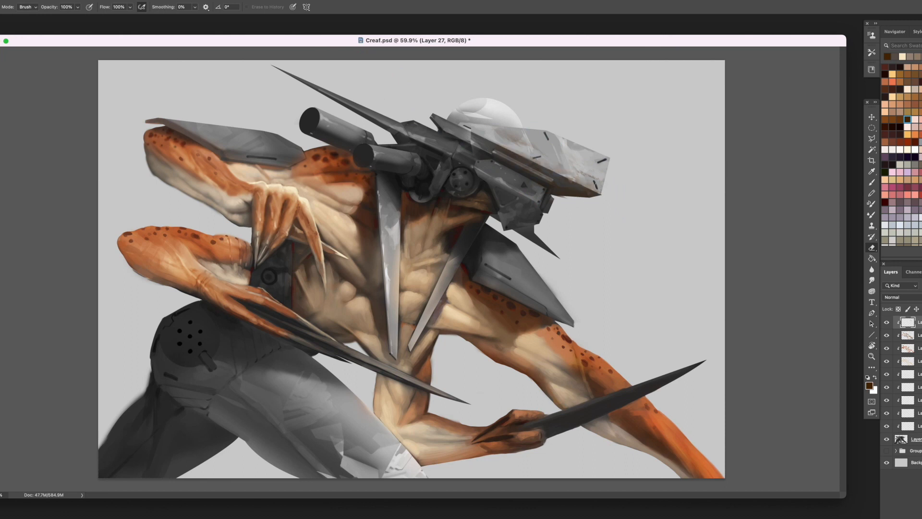
# - Duplicate the grunge texture over the other mechanical parts, including the barrels and armour plates, and erase it from the white dome
pyautogui.click(869, 117)
pyautogui.moveTo(534, 146); pyautogui.dragTo(496, 95)
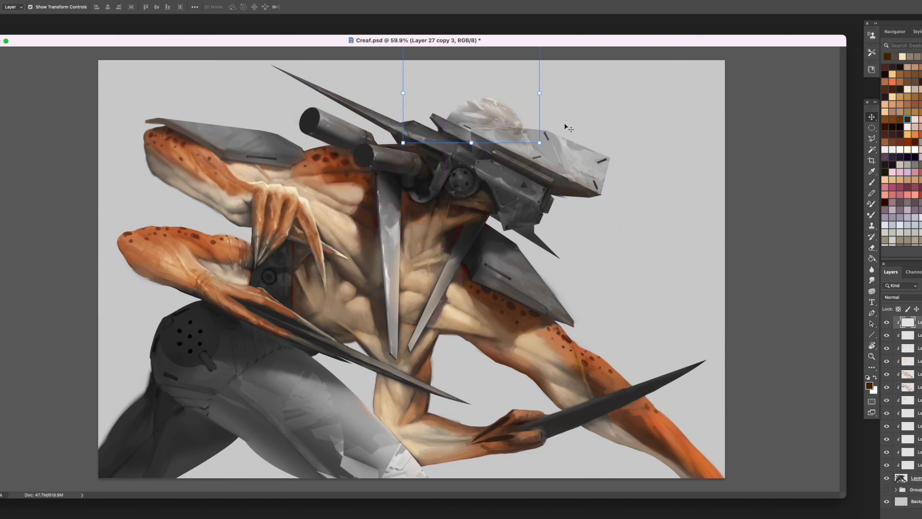
pyautogui.press('e')
pyautogui.moveTo(528, 139)
pyautogui.mouseDown()
pyautogui.moveTo(468, 112)
pyautogui.moveTo(488, 115)
pyautogui.moveTo(472, 114)
pyautogui.moveTo(499, 133)
pyautogui.moveTo(521, 112)
pyautogui.moveTo(483, 102)
pyautogui.moveTo(514, 129)
pyautogui.mouseUp()
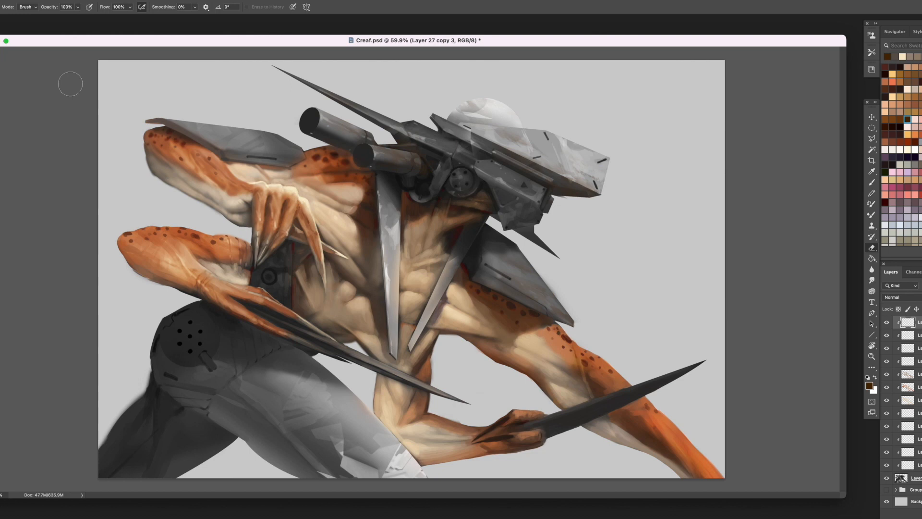
# - Add a new layer on top and make it a clipping mask
pyautogui.click(872, 183)
pyautogui.press('alt+shift+super+n')
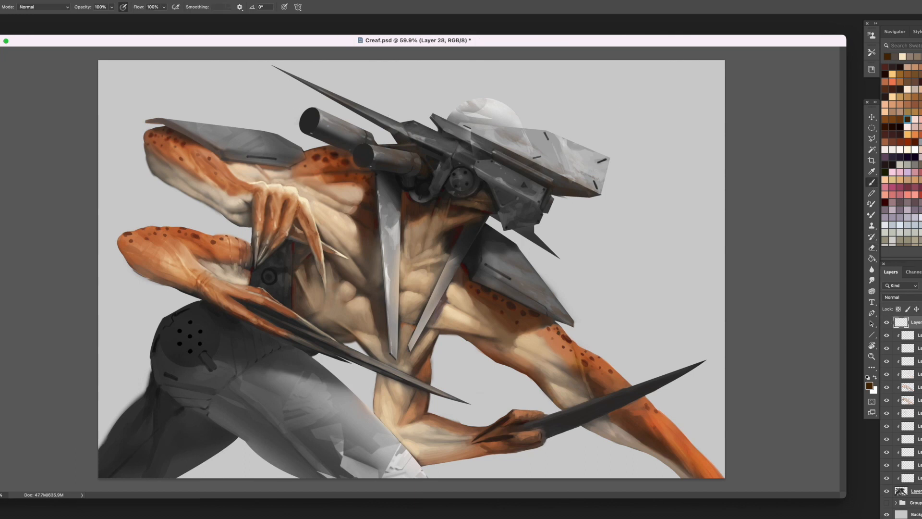
pyautogui.rightClick(915, 323)
pyautogui.click(889, 304)
# - Touch up the head plate's lower edge and side knob with a different brush, and outline the stray area beside the knob on the base layer
pyautogui.rightClick(522, 230)
pyautogui.click(675, 300)
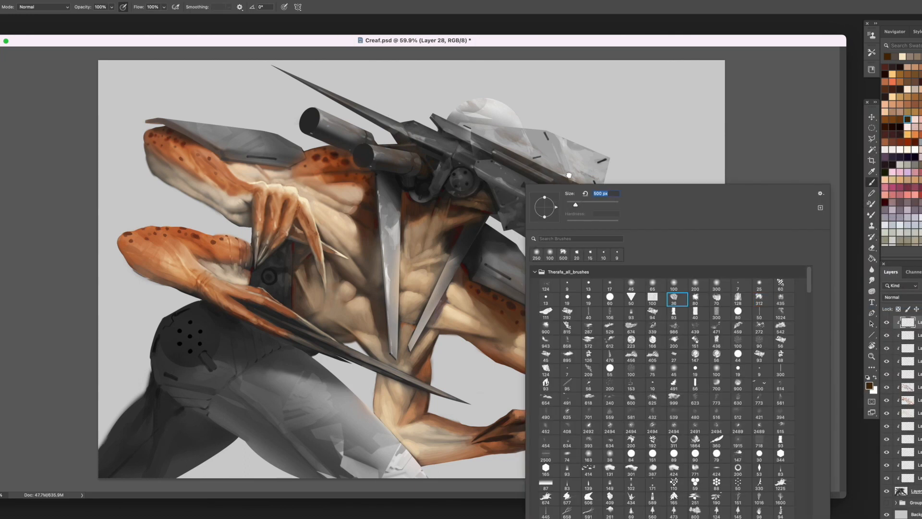
pyautogui.click(568, 175)
pyautogui.keyDown('alt'); pyautogui.click(568, 174); pyautogui.keyUp('alt')
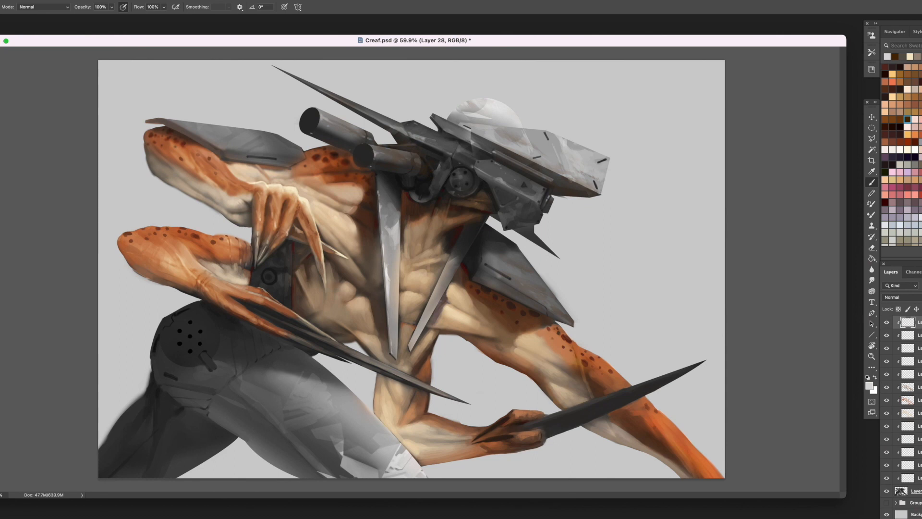
pyautogui.keyDown('alt'); pyautogui.click(553, 201); pyautogui.keyUp('alt')
pyautogui.keyDown('alt'); pyautogui.click(550, 205); pyautogui.keyUp('alt')
pyautogui.click(916, 491)
pyautogui.press('l')
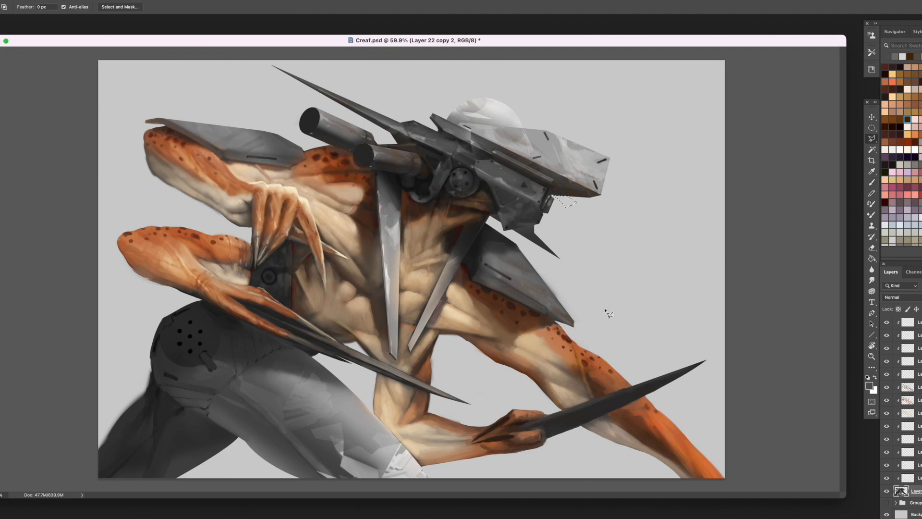
# - Add a new layer on top and repaint the head's side knob and the lower jaw edge in sampled greys
pyautogui.hotkey('ctrl', 'shift', 'alt', 'n')
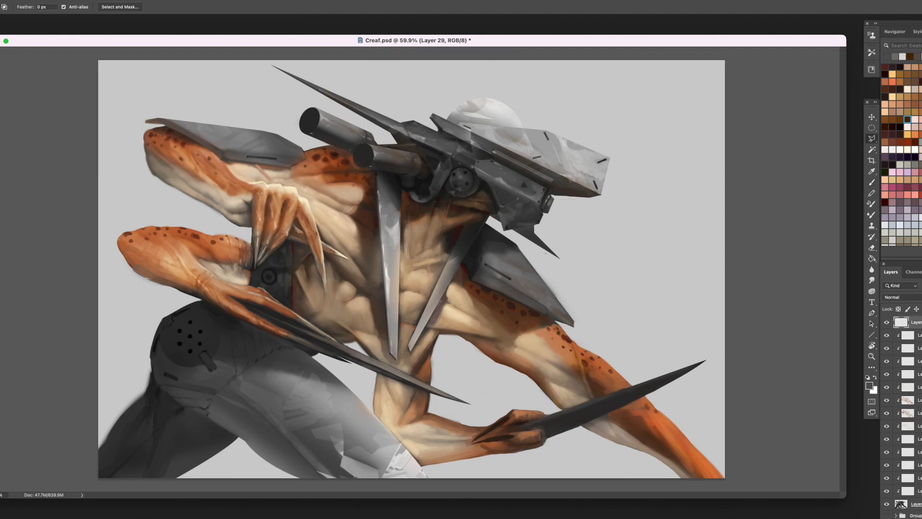
pyautogui.press('b')
pyautogui.keyDown('alt'); pyautogui.click(551, 202); pyautogui.keyUp('alt')
pyautogui.moveTo(551, 198)
pyautogui.mouseDown()
pyautogui.moveTo(526, 224)
pyautogui.moveTo(532, 236)
pyautogui.moveTo(536, 223)
pyautogui.mouseUp()
pyautogui.keyDown('alt'); pyautogui.click(552, 200); pyautogui.keyUp('alt')
pyautogui.keyDown('alt'); pyautogui.click(549, 208); pyautogui.keyUp('alt')
pyautogui.keyDown('alt'); pyautogui.click(549, 203); pyautogui.keyUp('alt')
pyautogui.keyDown('alt'); pyautogui.click(527, 224); pyautogui.keyUp('alt')
pyautogui.keyDown('alt'); pyautogui.click(523, 229); pyautogui.keyUp('alt')
pyautogui.keyDown('alt'); pyautogui.click(526, 231); pyautogui.keyUp('alt')
pyautogui.keyDown('alt'); pyautogui.click(536, 226); pyautogui.keyUp('alt')
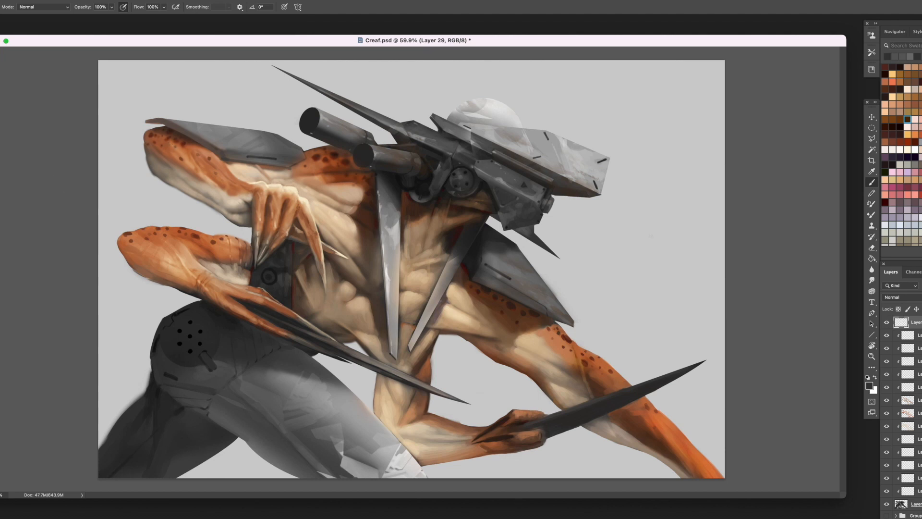
# - Add a clipped layer beneath the top layer and choose a very dark reddish brown as the foreground colour
pyautogui.click(920, 333)
pyautogui.press('alt+shift+super+n')
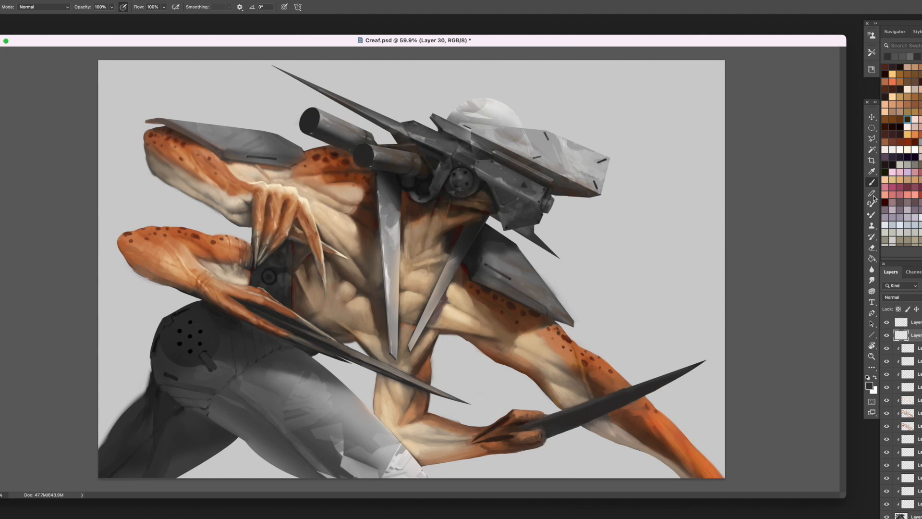
pyautogui.rightClick(919, 335)
pyautogui.click(893, 304)
pyautogui.click(885, 127)
# - Draw a closed Pen path around both legs, following the knee, the thigh and the hip below the lower hand
pyautogui.press('p')
pyautogui.click(431, 480)
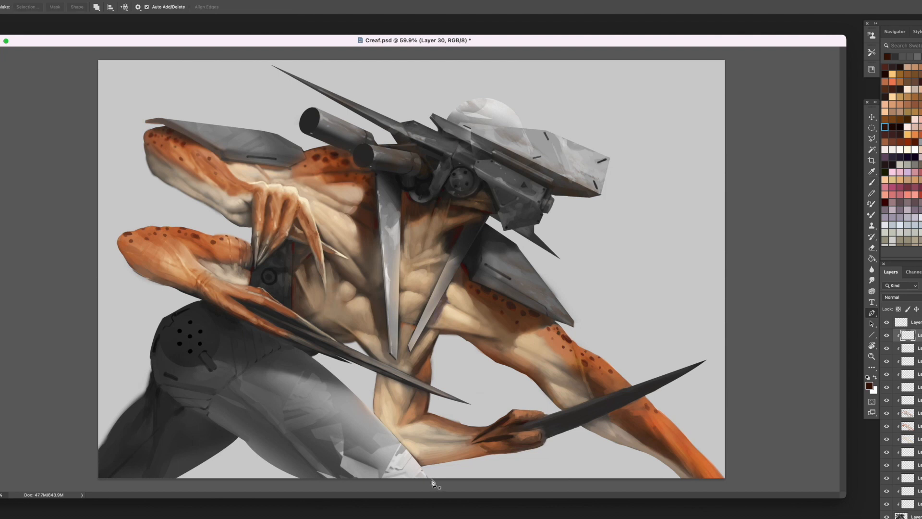
pyautogui.moveTo(291, 344); pyautogui.dragTo(232, 318)
pyautogui.keyDown('alt'); pyautogui.click(291, 344); pyautogui.keyUp('alt')
pyautogui.click(227, 314)
pyautogui.click(196, 298)
pyautogui.moveTo(132, 339); pyautogui.dragTo(120, 371)
pyautogui.keyDown('alt'); pyautogui.click(132, 339); pyautogui.keyUp('alt')
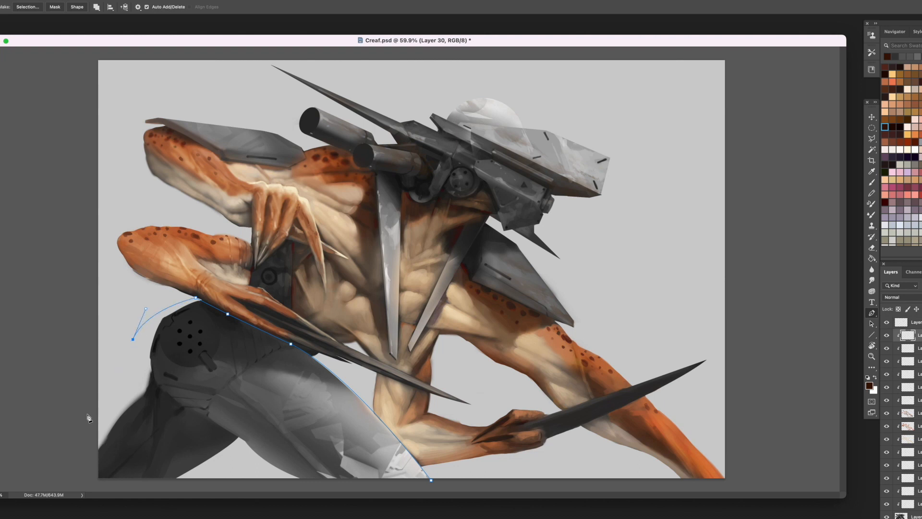
pyautogui.click(80, 419)
pyautogui.click(91, 482)
pyautogui.click(439, 489)
pyautogui.click(431, 480)
# - Fill the leg path with the dark reddish brown and remove the path
pyautogui.rightClick(307, 409)
pyautogui.click(342, 465)
pyautogui.press('Return')
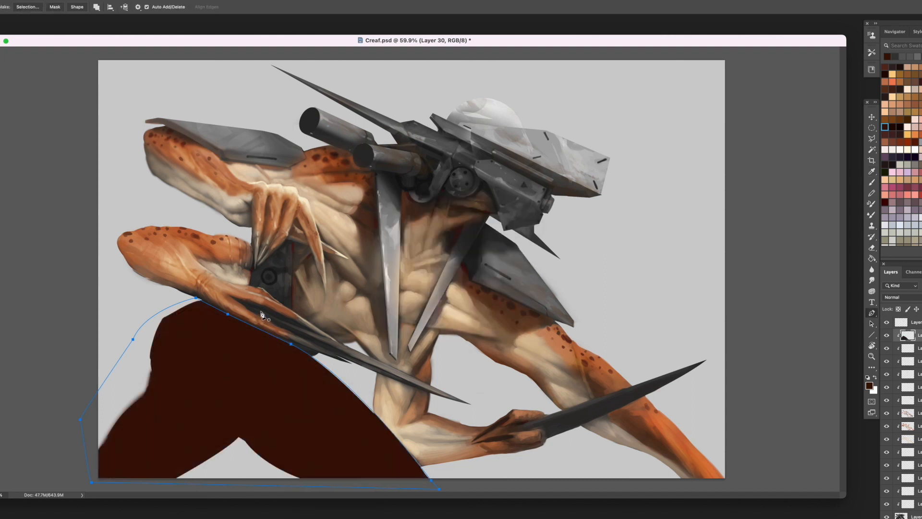
pyautogui.press('Return')
# - Try Multiply on the brown leg layer, and set its blend mode to Hard Light
pyautogui.click(901, 297)
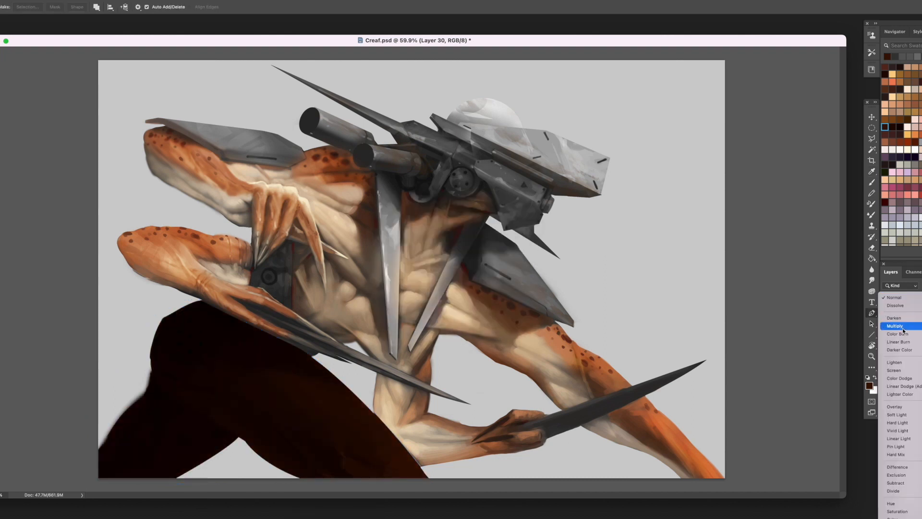
pyautogui.click(896, 326)
pyautogui.click(902, 297)
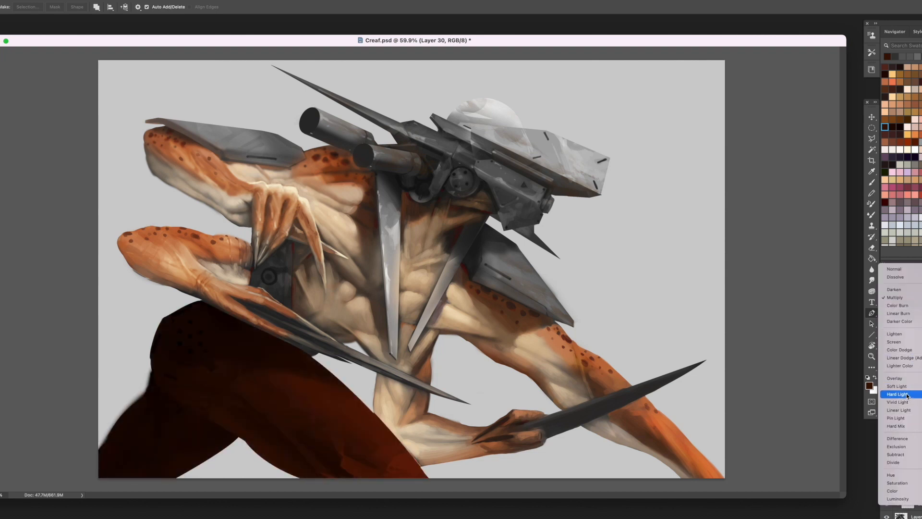
pyautogui.click(907, 395)
# - Reduce the saturation of the brown leg fill and set the layer's opacity to 50%
pyautogui.press('super+u')
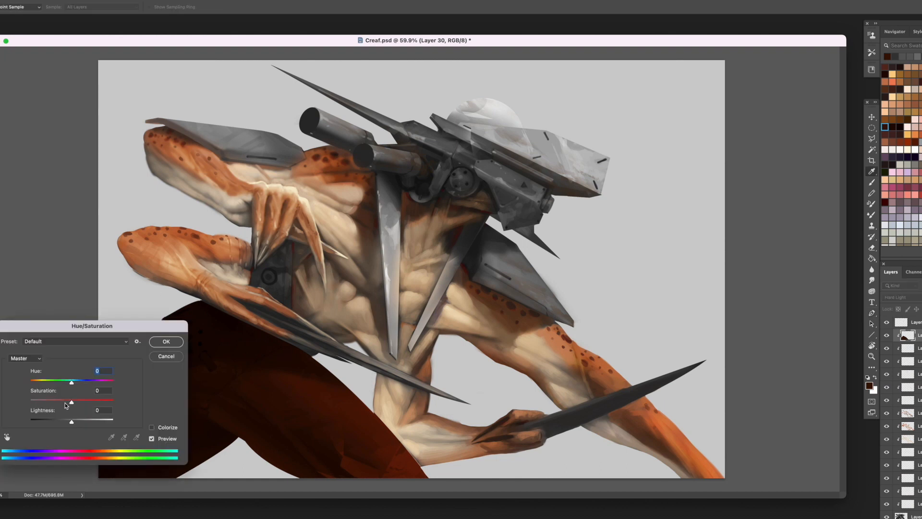
pyautogui.moveTo(71, 402); pyautogui.dragTo(56, 403)
pyautogui.press('Return')
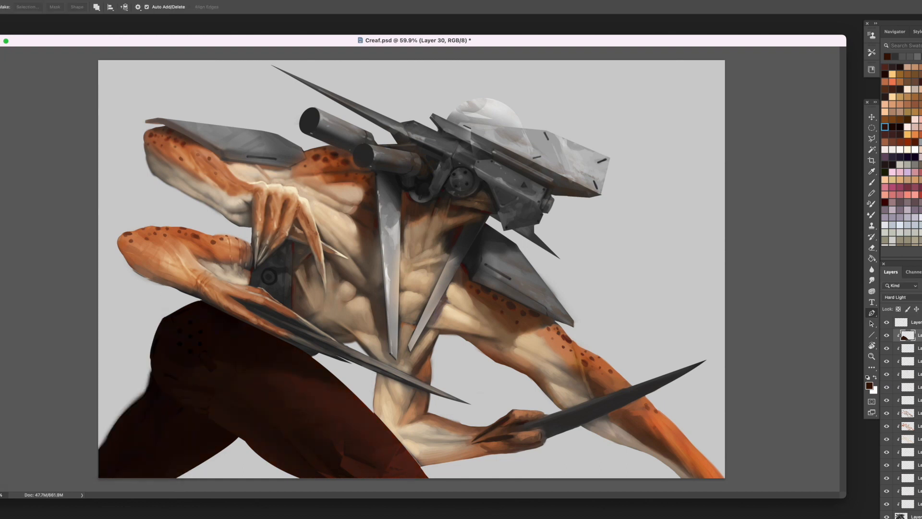
pyautogui.press('5')
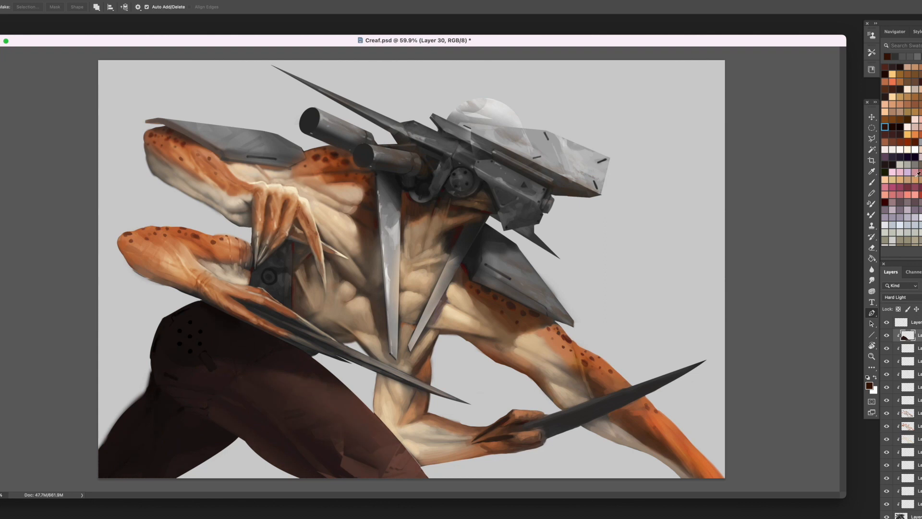
# - Trace a path along the front edge of the knee and convert it to a selection
pyautogui.click(371, 410)
pyautogui.click(420, 465)
pyautogui.rightClick(366, 378)
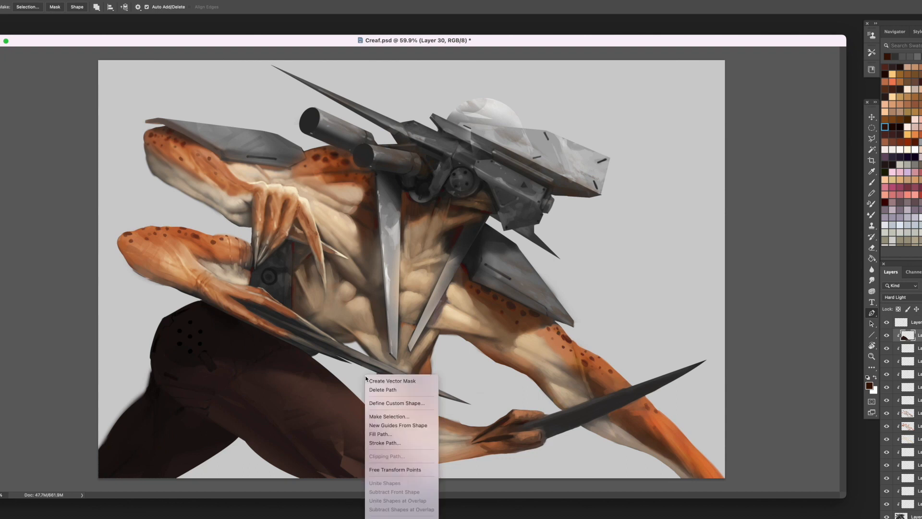
pyautogui.click(374, 415)
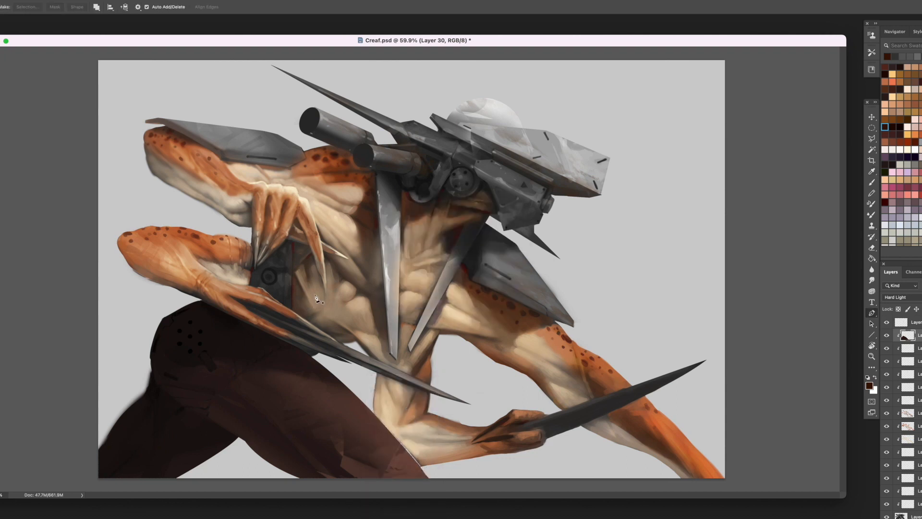
# - Add a new layer and paint sampled brown along the knee's front edge
pyautogui.hotkey('ctrl', 'alt', 'shift', 'n')
pyautogui.press('b')
pyautogui.keyDown('alt'); pyautogui.click(393, 437); pyautogui.keyUp('alt')
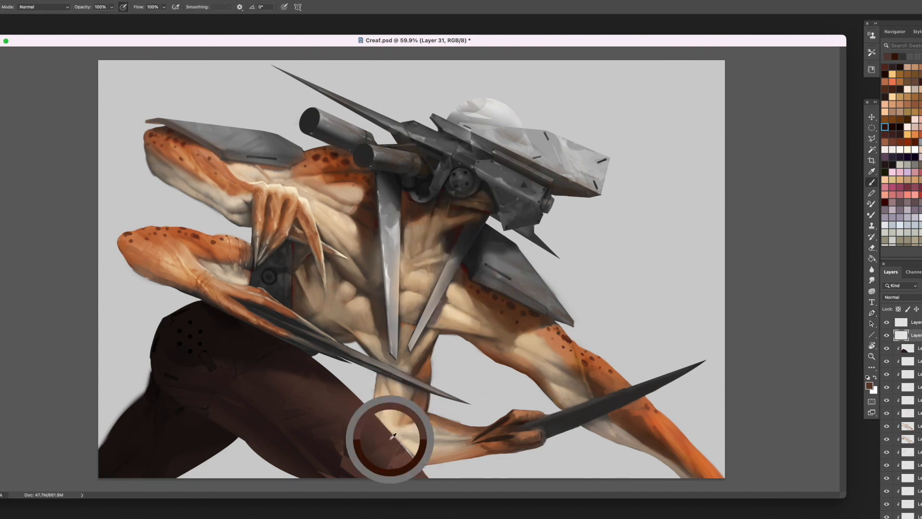
pyautogui.moveTo(393, 436); pyautogui.dragTo(424, 475)
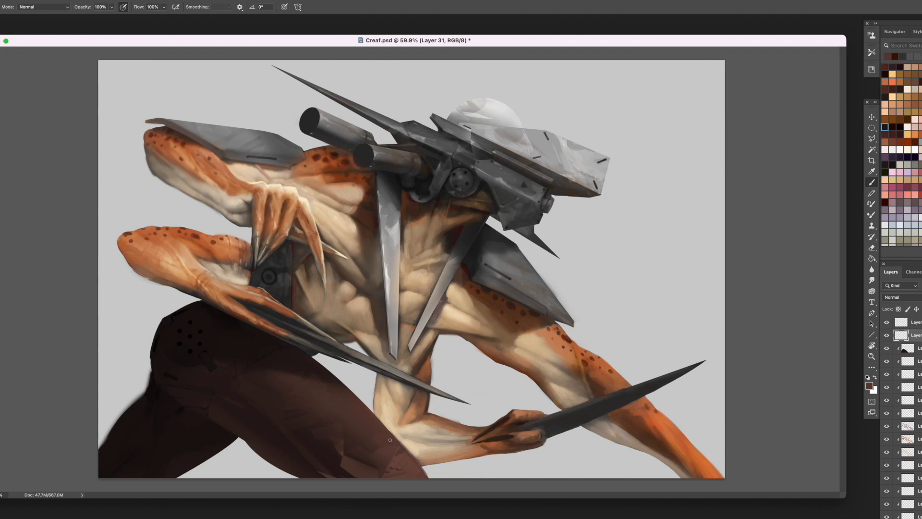
# - Paint long strokes of sampled brown down the front thigh to smooth its shading
pyautogui.keyDown('alt'); pyautogui.click(347, 372); pyautogui.keyUp('alt')
pyautogui.moveTo(294, 378); pyautogui.dragTo(386, 472)
pyautogui.keyDown('alt'); pyautogui.click(313, 392); pyautogui.keyUp('alt')
pyautogui.keyDown('alt'); pyautogui.click(314, 394); pyautogui.keyUp('alt')
pyautogui.keyDown('alt'); pyautogui.click(317, 394); pyautogui.keyUp('alt')
pyautogui.moveTo(318, 394); pyautogui.dragTo(394, 477)
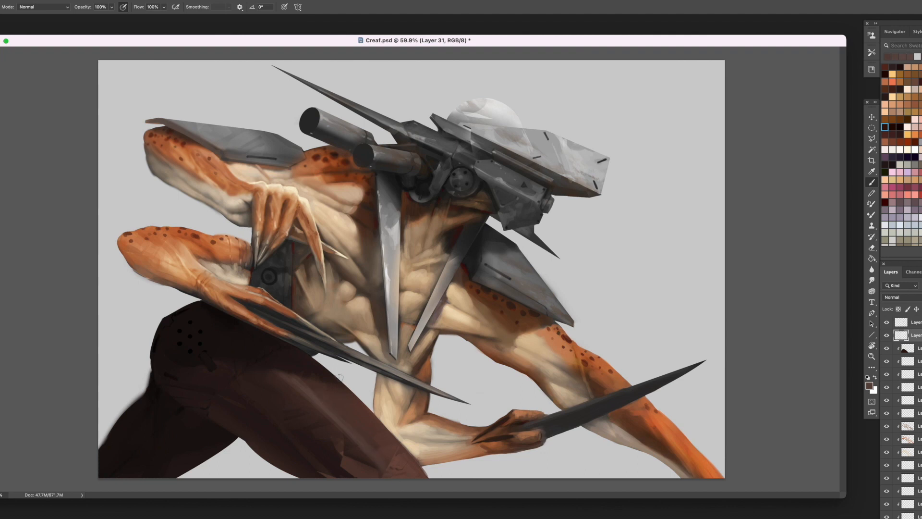
pyautogui.keyDown('alt'); pyautogui.click(291, 382); pyautogui.keyUp('alt')
pyautogui.moveTo(275, 373); pyautogui.dragTo(350, 446)
# - Paint a row of small ochre stitches along the hip seam and thin pleat lines on the fabric above it
pyautogui.click(908, 97)
pyautogui.keyDown('alt'); pyautogui.click(260, 356); pyautogui.keyUp('alt')
pyautogui.keyDown('alt'); pyautogui.click(236, 373); pyautogui.keyUp('alt')
pyautogui.keyDown('alt'); pyautogui.click(237, 371); pyautogui.keyUp('alt')
pyautogui.keyDown('alt'); pyautogui.click(238, 365); pyautogui.keyUp('alt')
pyautogui.moveTo(236, 326)
pyautogui.mouseDown()
pyautogui.moveTo(244, 360)
pyautogui.moveTo(252, 356)
pyautogui.mouseUp()
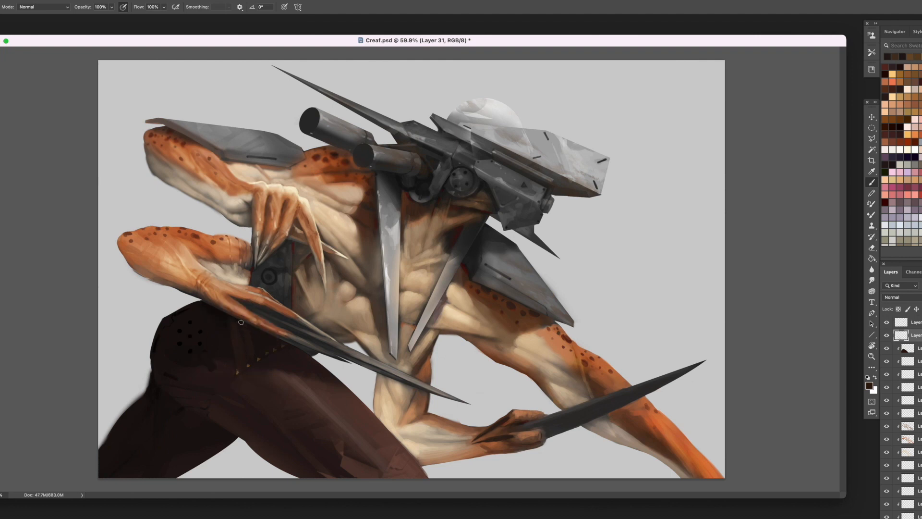
pyautogui.moveTo(241, 323); pyautogui.dragTo(250, 362)
pyautogui.keyDown('alt'); pyautogui.click(233, 330); pyautogui.keyUp('alt')
# - Add a second row of ochre stitches along the seam below the round hip piece
pyautogui.keyDown('alt'); pyautogui.click(208, 393); pyautogui.keyUp('alt')
pyautogui.keyDown('alt'); pyautogui.click(168, 383); pyautogui.keyUp('alt')
pyautogui.keyDown('alt'); pyautogui.click(173, 394); pyautogui.keyUp('alt')
pyautogui.moveTo(174, 394); pyautogui.dragTo(174, 392)
pyautogui.keyDown('alt'); pyautogui.click(247, 366); pyautogui.keyUp('alt')
# - Paint lighter brown highlights down the thigh to the knee and refine the knee's outer edge
pyautogui.keyDown('alt'); pyautogui.click(356, 393); pyautogui.keyUp('alt')
pyautogui.keyDown('alt'); pyautogui.click(381, 427); pyautogui.keyUp('alt')
pyautogui.moveTo(383, 432)
pyautogui.mouseDown()
pyautogui.moveTo(417, 468)
pyautogui.moveTo(345, 399)
pyautogui.moveTo(408, 460)
pyautogui.moveTo(415, 482)
pyautogui.moveTo(408, 450)
pyautogui.moveTo(431, 483)
pyautogui.moveTo(413, 472)
pyautogui.moveTo(431, 480)
pyautogui.mouseUp()
pyautogui.keyDown('alt'); pyautogui.click(408, 457); pyautogui.keyUp('alt')
pyautogui.keyDown('alt'); pyautogui.click(392, 441); pyautogui.keyUp('alt')
pyautogui.keyDown('alt'); pyautogui.click(345, 400); pyautogui.keyUp('alt')
pyautogui.keyDown('alt'); pyautogui.click(415, 475); pyautogui.keyUp('alt')
pyautogui.keyDown('alt'); pyautogui.click(409, 450); pyautogui.keyUp('alt')
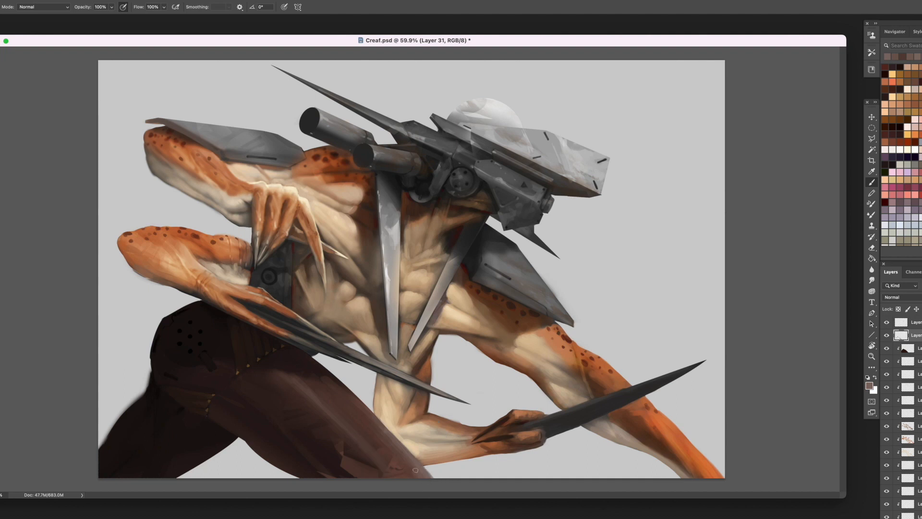
# - Darken the inner thigh and shade the rear leg with near-black brown strokes
pyautogui.keyDown('alt'); pyautogui.click(208, 396); pyautogui.keyUp('alt')
pyautogui.keyDown('alt'); pyautogui.click(221, 447); pyautogui.keyUp('alt')
pyautogui.keyDown('alt'); pyautogui.click(227, 440); pyautogui.keyUp('alt')
pyautogui.keyDown('alt'); pyautogui.click(167, 469); pyautogui.keyUp('alt')
pyautogui.keyDown('alt'); pyautogui.click(154, 391); pyautogui.keyUp('alt')
pyautogui.moveTo(152, 374)
pyautogui.mouseDown()
pyautogui.moveTo(141, 400)
pyautogui.moveTo(150, 391)
pyautogui.mouseUp()
pyautogui.moveTo(116, 424); pyautogui.dragTo(113, 447)
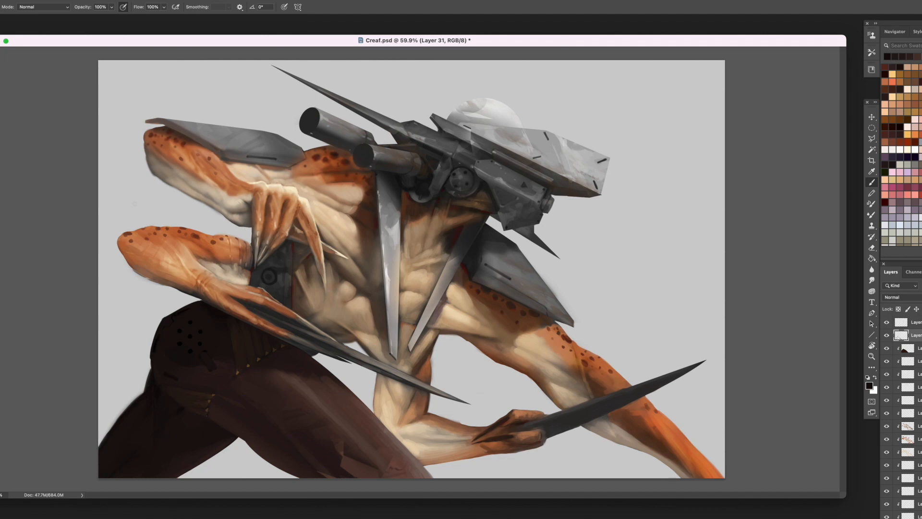
# - Clean up the lower forearm's underside and elbow with sampled skin tones
pyautogui.keyDown('alt'); pyautogui.click(139, 266); pyautogui.keyUp('alt')
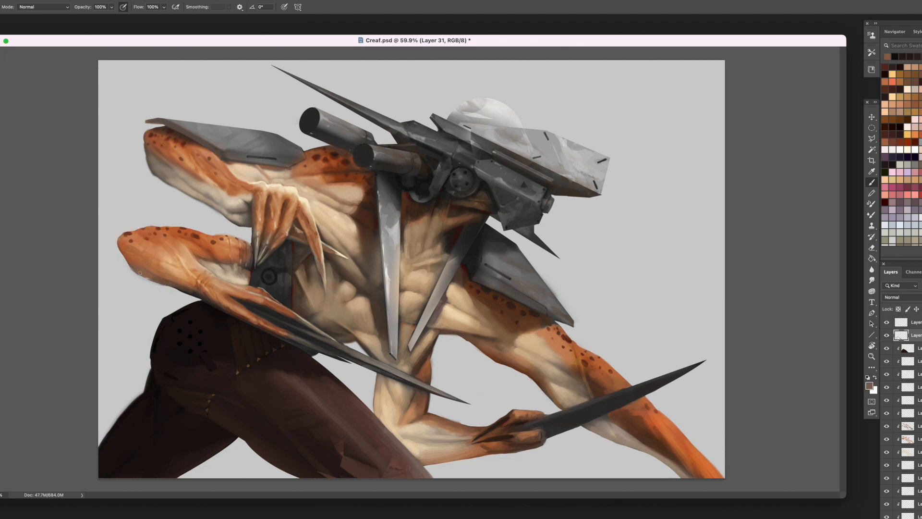
pyautogui.keyDown('alt'); pyautogui.click(190, 292); pyautogui.keyUp('alt')
pyautogui.moveTo(191, 293); pyautogui.dragTo(199, 297)
pyautogui.keyDown('alt'); pyautogui.click(135, 257); pyautogui.keyUp('alt')
pyautogui.keyDown('alt'); pyautogui.click(128, 247); pyautogui.keyUp('alt')
# - Paint dark brown along the rear leg's back edge to sharpen its outline
pyautogui.keyDown('alt'); pyautogui.click(149, 377); pyautogui.keyUp('alt')
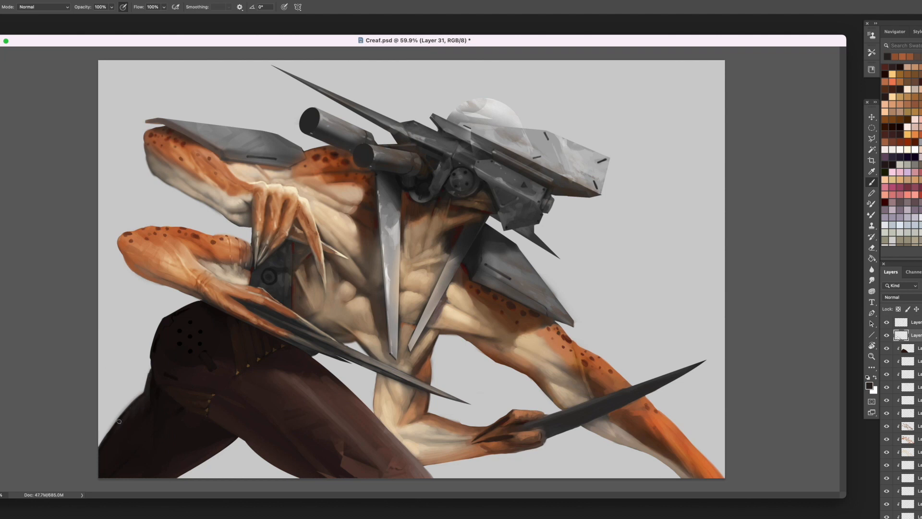
pyautogui.moveTo(105, 450); pyautogui.dragTo(132, 412)
pyautogui.keyDown('alt'); pyautogui.click(132, 413); pyautogui.keyUp('alt')
pyautogui.moveTo(109, 454); pyautogui.dragTo(143, 397)
# - Paint the small tab below the round hip piece in lighter grey
pyautogui.keyDown('alt'); pyautogui.click(204, 355); pyautogui.keyUp('alt')
pyautogui.moveTo(205, 355); pyautogui.dragTo(210, 368)
pyautogui.keyDown('alt'); pyautogui.click(214, 372); pyautogui.keyUp('alt')
pyautogui.moveTo(214, 373); pyautogui.dragTo(205, 355)
pyautogui.keyDown('alt'); pyautogui.click(206, 359); pyautogui.keyUp('alt')
# - Round off the outer edge of the hip piece with near-black strokes using a smaller brush
pyautogui.press('[')
pyautogui.keyDown('alt'); pyautogui.click(186, 309); pyautogui.keyUp('alt')
pyautogui.moveTo(194, 302); pyautogui.dragTo(167, 317)
pyautogui.keyDown('alt'); pyautogui.click(170, 317); pyautogui.keyUp('alt')
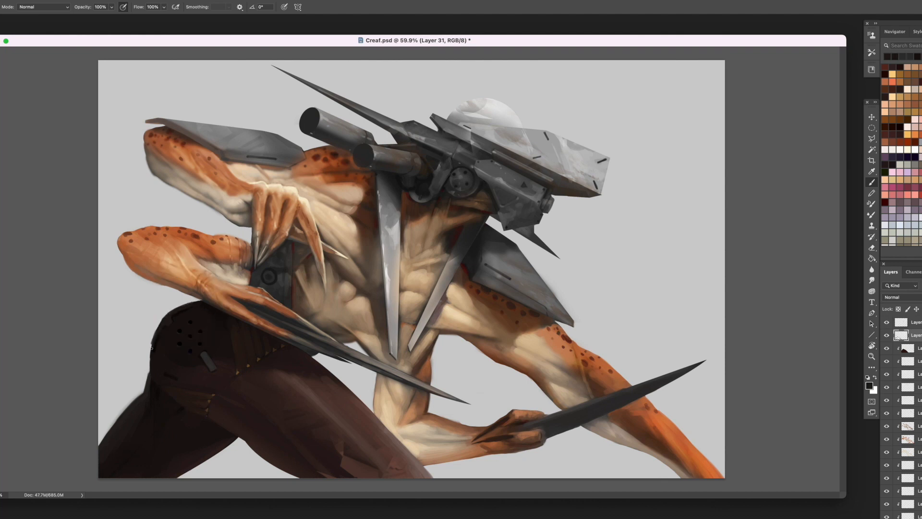
pyautogui.moveTo(151, 345)
pyautogui.mouseDown()
pyautogui.moveTo(160, 324)
pyautogui.moveTo(153, 342)
pyautogui.mouseUp()
# - Lasso the area outside the rear shoulder plate's edge, delete the stray paint from the base layer and deselect
pyautogui.press('l')
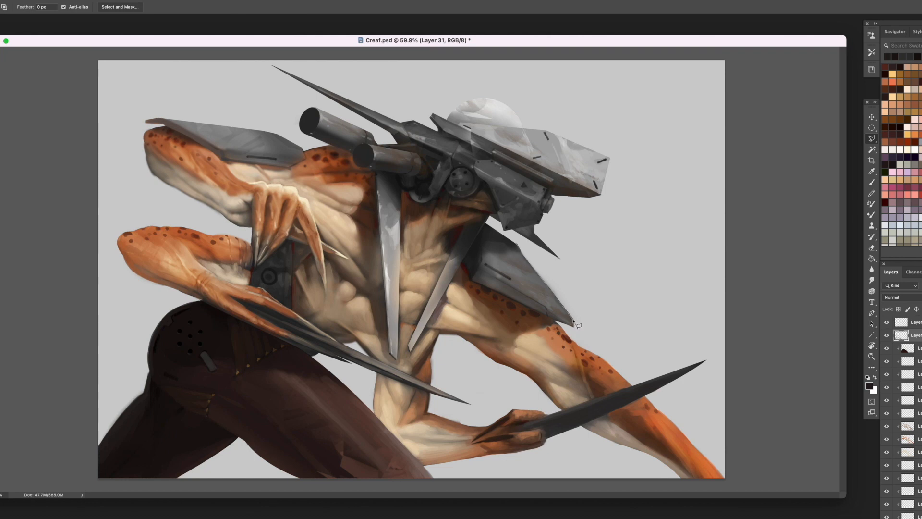
pyautogui.click(574, 331)
pyautogui.click(600, 333)
pyautogui.click(601, 306)
pyautogui.doubleClick(519, 240)
pyautogui.scroll(-3, 908, 418)
pyautogui.click(916, 492)
pyautogui.press('Delete')
pyautogui.scroll(3, 908, 418)
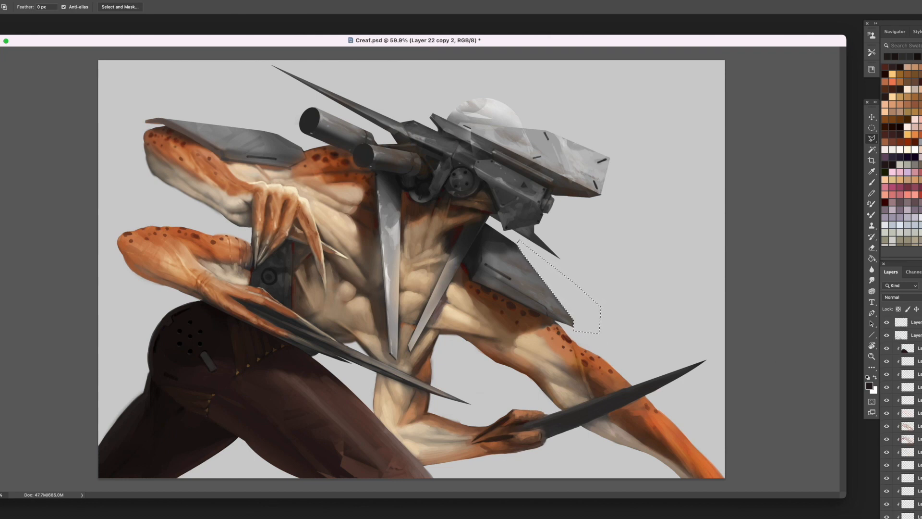
pyautogui.click(915, 335)
pyautogui.hotkey('ctrl', 'd')
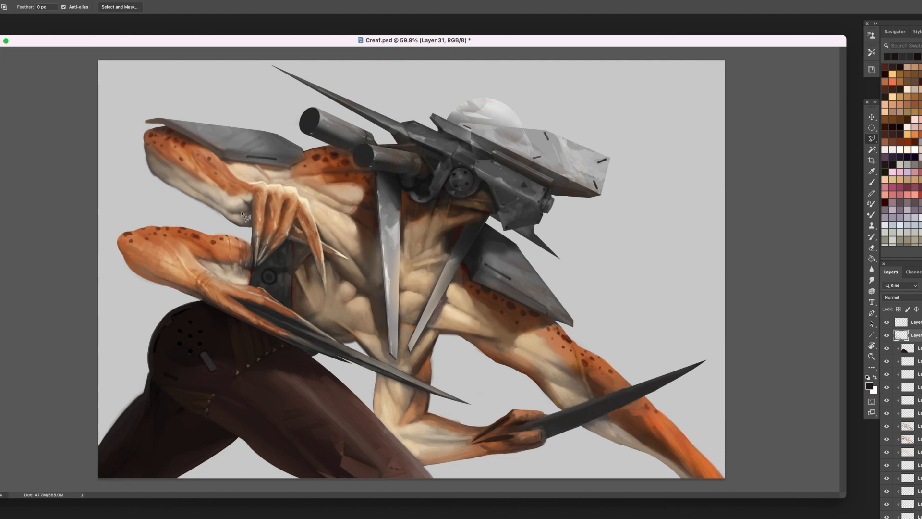
# - Paint the abdominal muscles beside the long central blade with sampled tan tones
pyautogui.press('b')
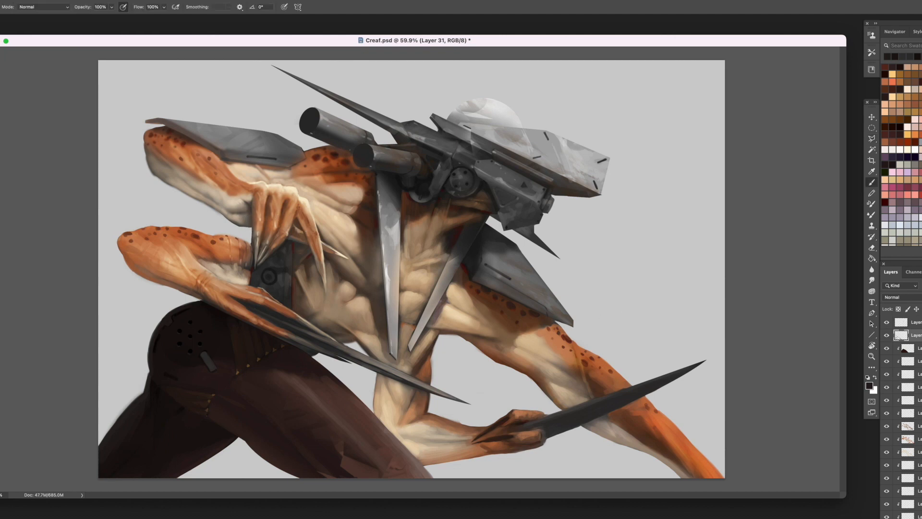
pyautogui.keyDown('alt'); pyautogui.click(336, 287); pyautogui.keyUp('alt')
pyautogui.keyDown('alt'); pyautogui.click(338, 309); pyautogui.keyUp('alt')
pyautogui.keyDown('alt'); pyautogui.click(339, 304); pyautogui.keyUp('alt')
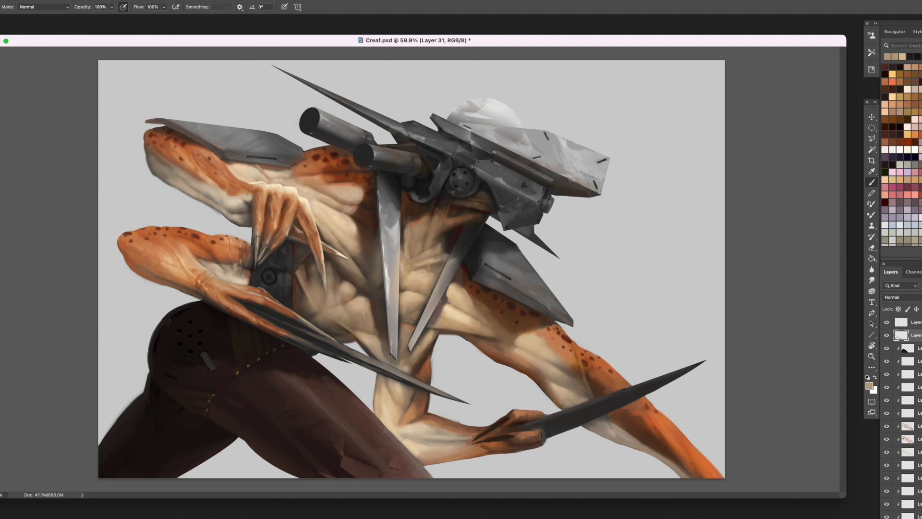
pyautogui.keyDown('alt'); pyautogui.click(340, 301); pyautogui.keyUp('alt')
pyautogui.keyDown('alt'); pyautogui.click(320, 302); pyautogui.keyUp('alt')
pyautogui.keyDown('alt'); pyautogui.click(341, 306); pyautogui.keyUp('alt')
pyautogui.keyDown('alt'); pyautogui.click(318, 321); pyautogui.keyUp('alt')
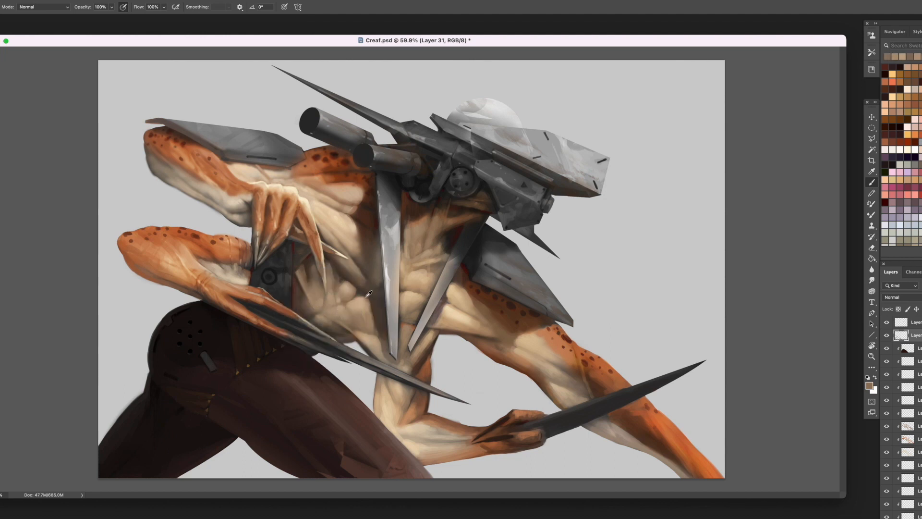
# - Add darker brown shading to the torso along the edges of the long central blade
pyautogui.keyDown('alt'); pyautogui.click(382, 311); pyautogui.keyUp('alt')
pyautogui.keyDown('alt'); pyautogui.click(413, 190); pyautogui.keyUp('alt')
pyautogui.keyDown('alt'); pyautogui.click(377, 314); pyautogui.keyUp('alt')
pyautogui.keyDown('alt'); pyautogui.click(405, 306); pyautogui.keyUp('alt')
pyautogui.keyDown('alt'); pyautogui.click(378, 310); pyautogui.keyUp('alt')
pyautogui.keyDown('alt'); pyautogui.click(380, 312); pyautogui.keyUp('alt')
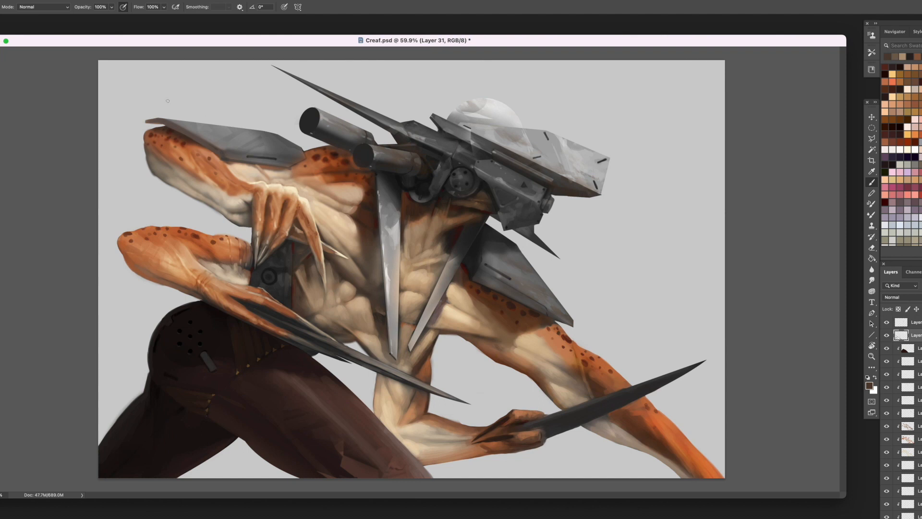
# - Lasso the area below the upper forearm, clean its soft edge on the base layer, and deselect on the top paint layer
pyautogui.press('l')
pyautogui.moveTo(225, 224)
pyautogui.mouseDown()
pyautogui.moveTo(150, 169)
pyautogui.moveTo(134, 173)
pyautogui.moveTo(225, 223)
pyautogui.mouseUp()
pyautogui.scroll(-10, 910, 413)
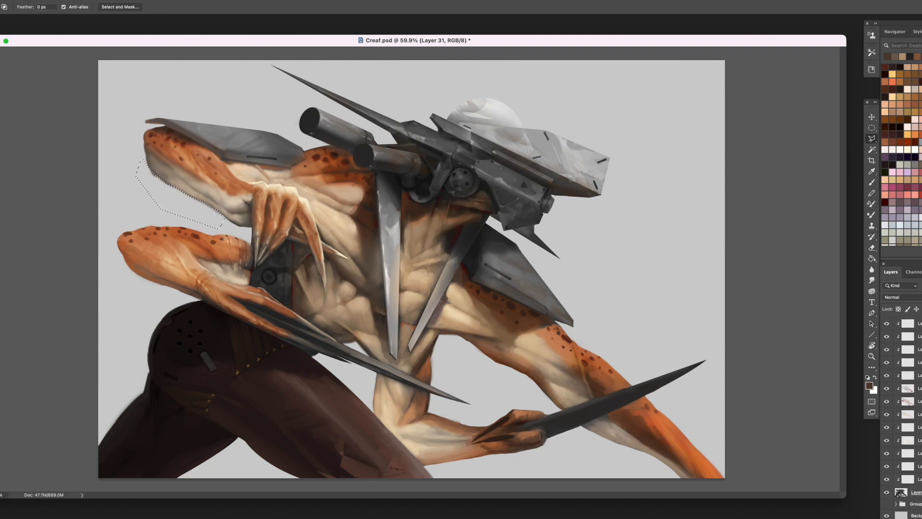
pyautogui.click(915, 492)
pyautogui.scroll(10, 911, 432)
pyautogui.click(915, 335)
pyautogui.press('super+d')
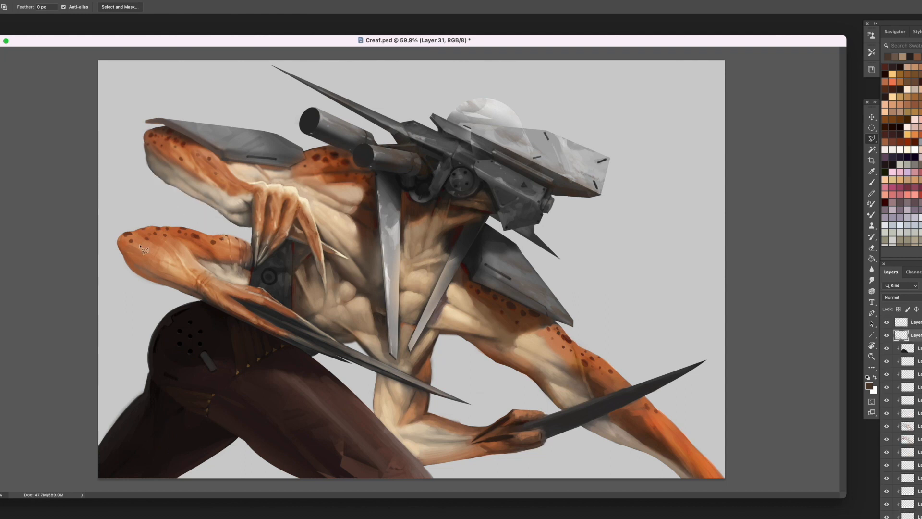
# - Paint over the outer edge of the upper rear arm and the underside of its forearm with sampled tones
pyautogui.press('b')
pyautogui.keyDown('alt'); pyautogui.click(148, 155); pyautogui.keyUp('alt')
pyautogui.moveTo(150, 150); pyautogui.dragTo(148, 163)
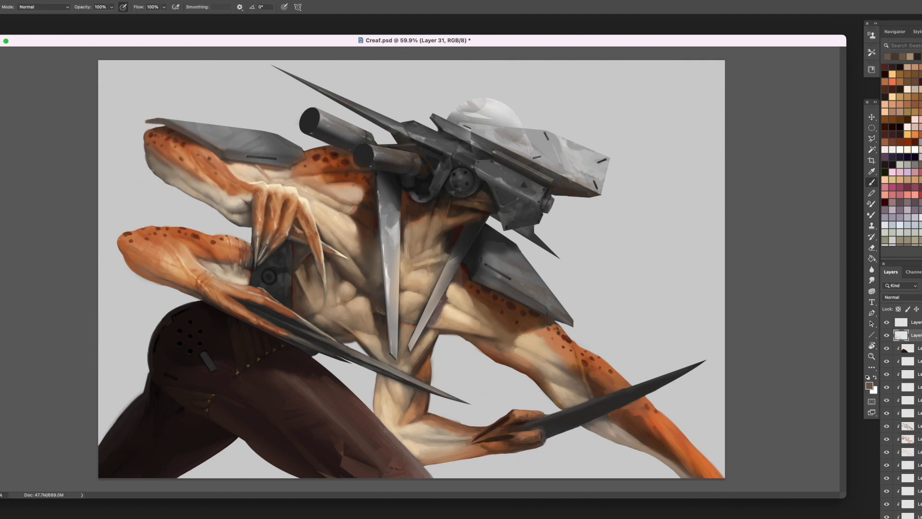
pyautogui.keyDown('alt'); pyautogui.click(233, 212); pyautogui.keyUp('alt')
pyautogui.moveTo(229, 213); pyautogui.dragTo(235, 219)
pyautogui.keyDown('alt'); pyautogui.click(231, 217); pyautogui.keyUp('alt')
pyautogui.keyDown('alt'); pyautogui.click(233, 213); pyautogui.keyUp('alt')
# - On a new layer, fill a lassoed angular stripe on the rear shoulder plate with orange and set the layer's blend mode to Pin Light
pyautogui.press('super+shift+alt+n')
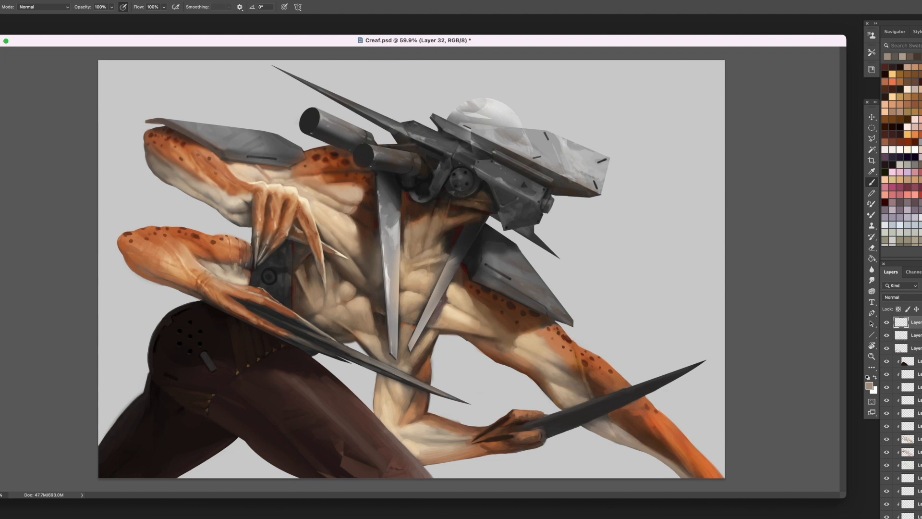
pyautogui.scroll(5, 901, 144)
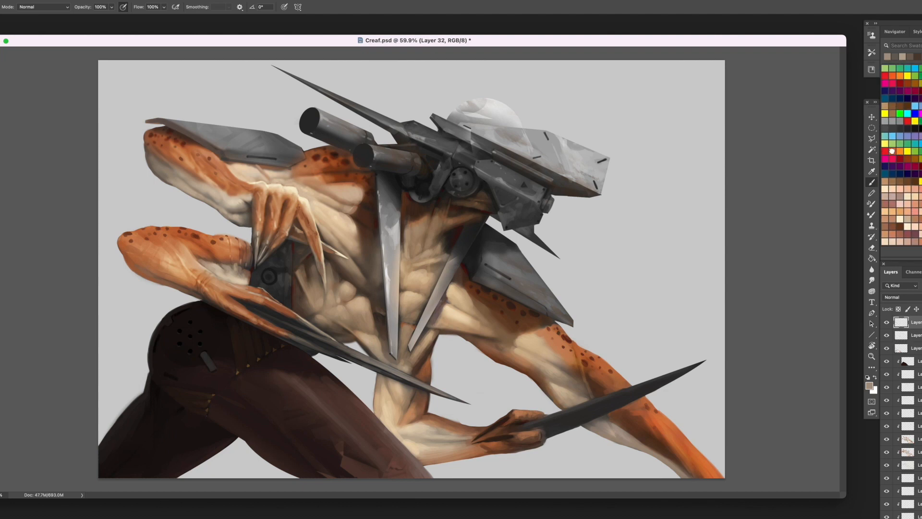
pyautogui.click(892, 151)
pyautogui.click(872, 139)
pyautogui.click(207, 139)
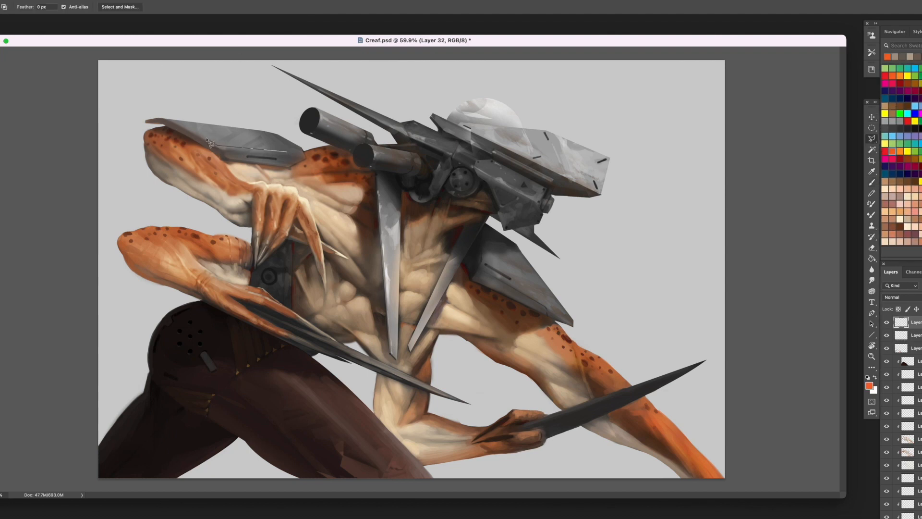
pyautogui.click(287, 151)
pyautogui.click(275, 144)
pyautogui.click(275, 137)
pyautogui.click(285, 136)
pyautogui.click(301, 148)
pyautogui.doubleClick(293, 155)
pyautogui.press('g')
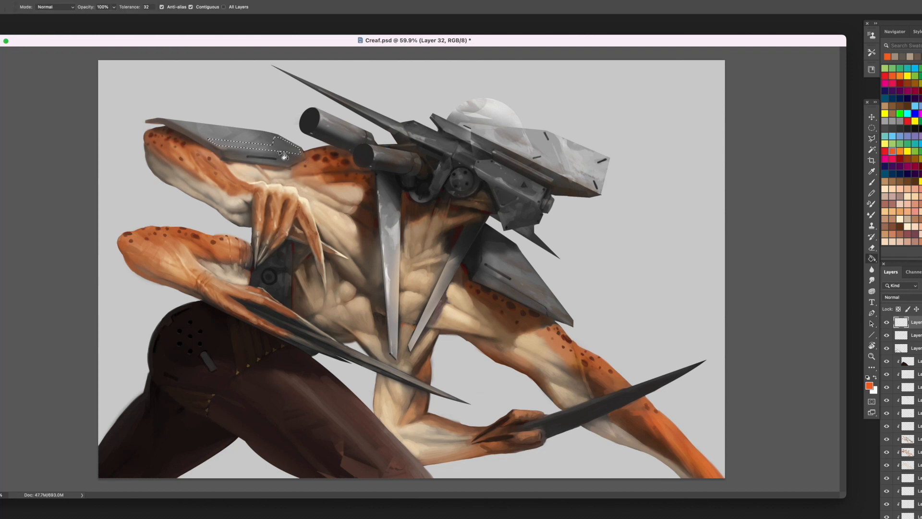
pyautogui.click(244, 138)
pyautogui.hotkey('ctrl', 'd')
pyautogui.click(900, 298)
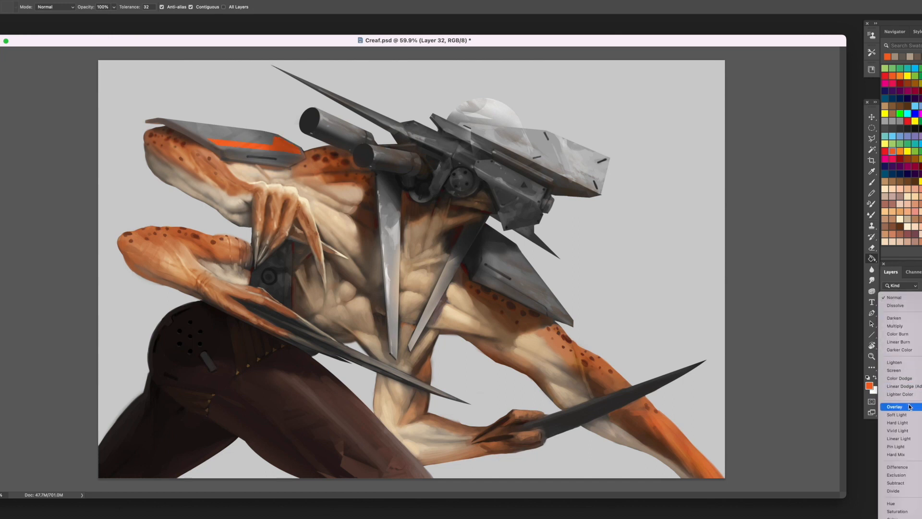
pyautogui.click(916, 446)
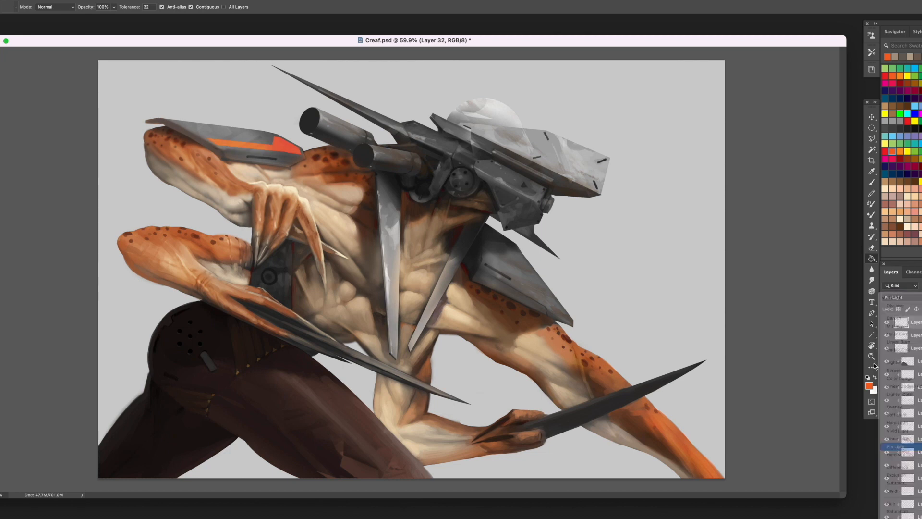
# - Lasso an angular marking on the upper part of the long central blade, fill it with orange and deselect
pyautogui.press('l')
pyautogui.click(395, 203)
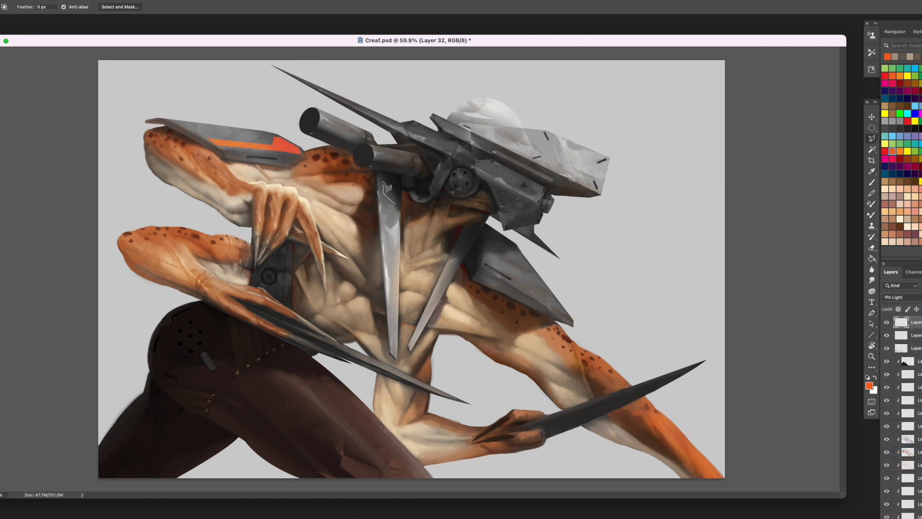
pyautogui.click(379, 182)
pyautogui.click(383, 235)
pyautogui.click(398, 231)
pyautogui.click(396, 204)
pyautogui.press('g')
pyautogui.click(387, 216)
pyautogui.press('super+d')
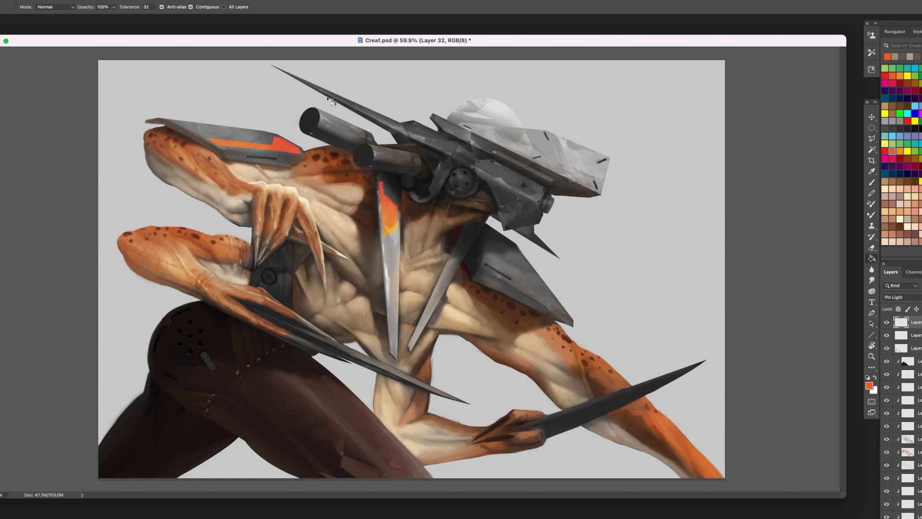
# - Lasso the upper end of the second chest blade beside the front shoulder plate, fill it with orange and deselect
pyautogui.press('l')
pyautogui.click(479, 226)
pyautogui.click(476, 228)
pyautogui.click(473, 233)
pyautogui.click(462, 237)
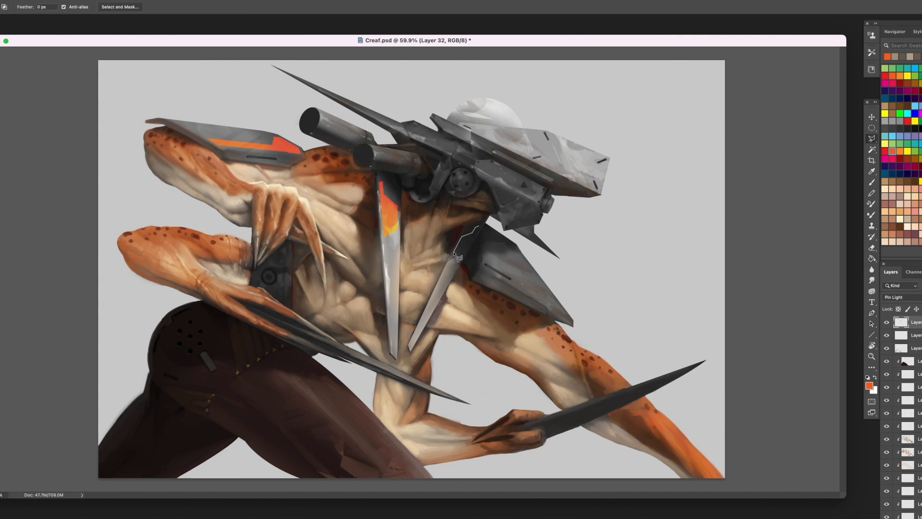
pyautogui.doubleClick(454, 252)
pyautogui.click(481, 226)
pyautogui.click(460, 263)
pyautogui.click(456, 249)
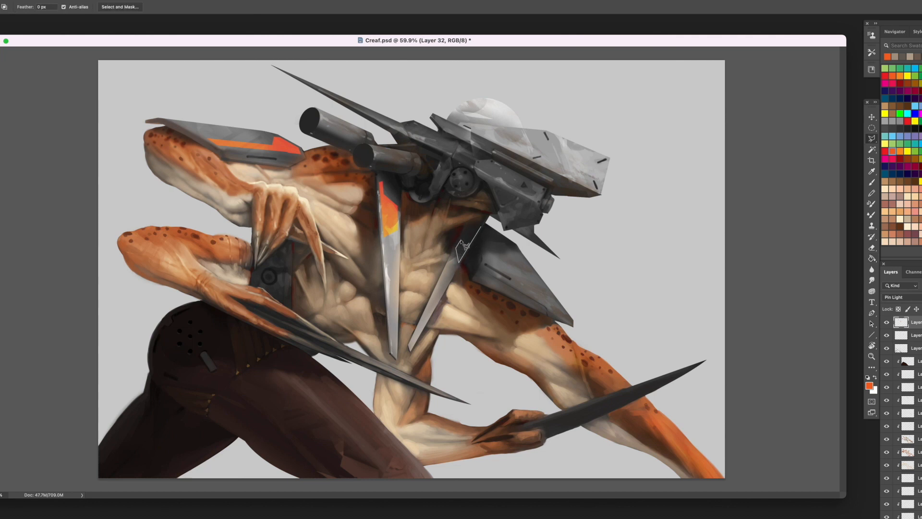
pyautogui.click(481, 226)
pyautogui.hotkey('alt', 'BackSpace')
pyautogui.hotkey('ctrl', 'd')
# - Lasso a tapering panel along the front shoulder plate, fill it with orange and deselect
pyautogui.click(551, 300)
pyautogui.click(484, 259)
pyautogui.click(486, 240)
pyautogui.click(491, 236)
pyautogui.click(502, 240)
pyautogui.click(512, 269)
pyautogui.click(552, 296)
pyautogui.doubleClick(558, 305)
pyautogui.press('g')
pyautogui.click(495, 269)
pyautogui.hotkey('ctrl', 'd')
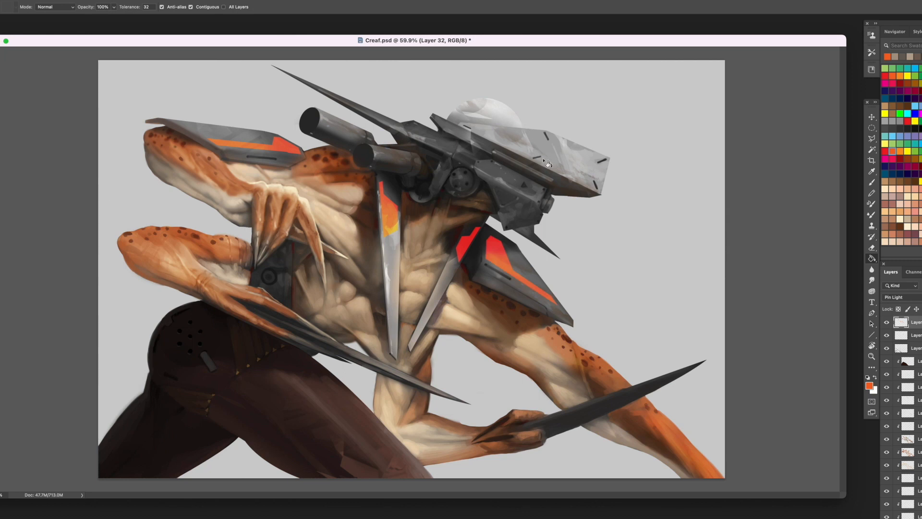
# - Lasso a thin stripe along the lower edge of the head's light box-shaped casing, fill it with orange and deselect
pyautogui.press('l')
pyautogui.click(598, 185)
pyautogui.click(467, 128)
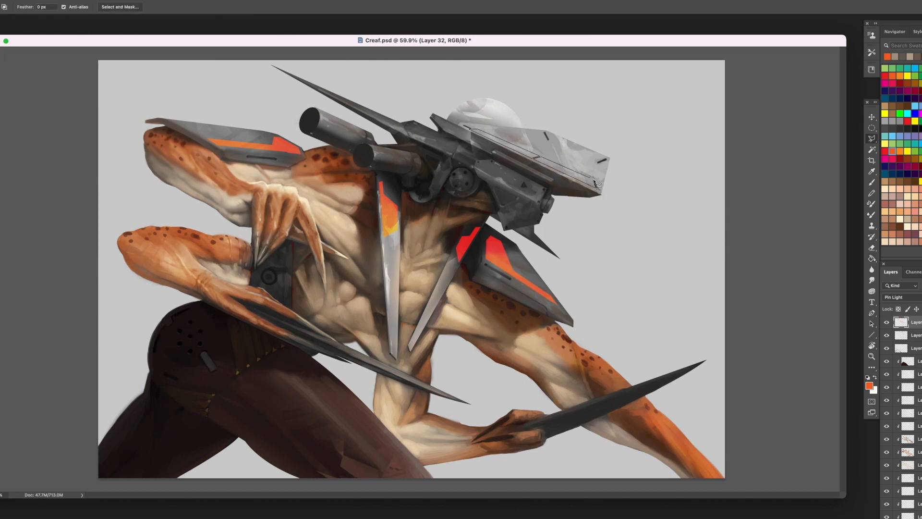
pyautogui.click(597, 186)
pyautogui.press('g')
pyautogui.click(591, 187)
pyautogui.hotkey('ctrl', 'd')
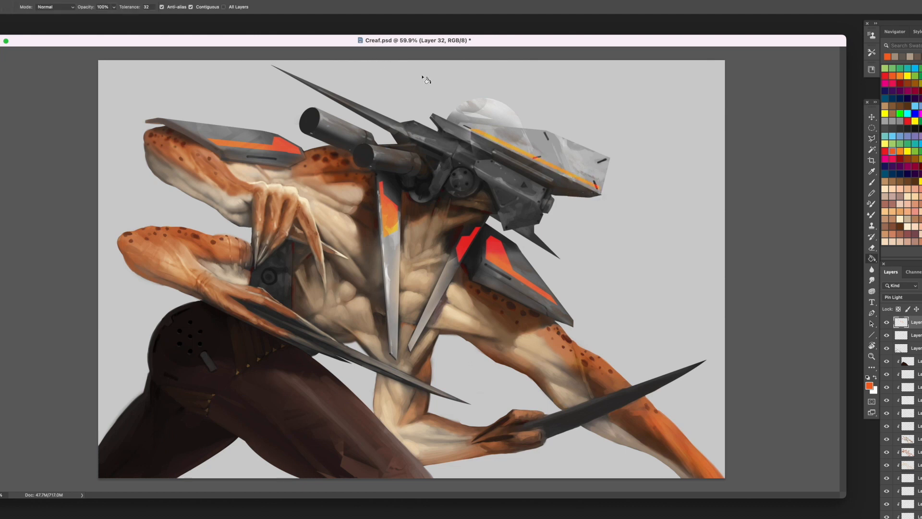
# - Change the blend mode of the orange markings layer to Saturation
pyautogui.click(898, 297)
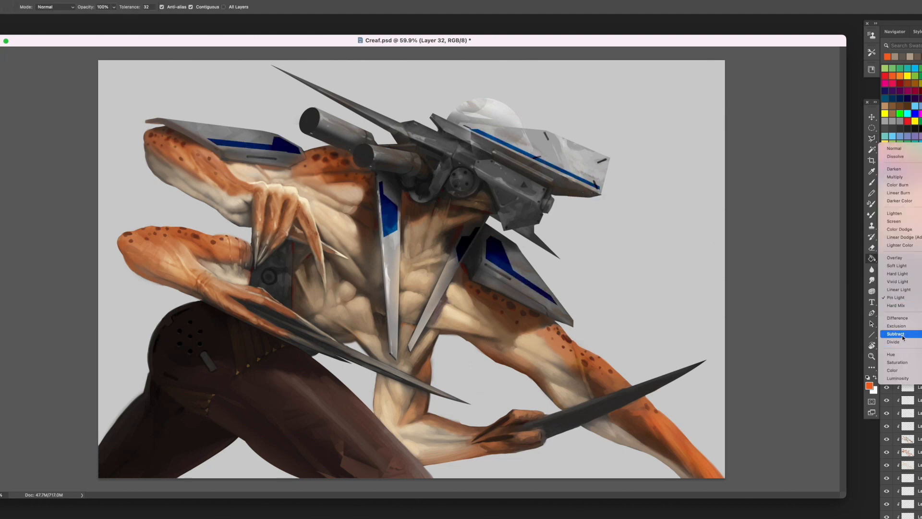
pyautogui.click(906, 364)
pyautogui.press('e')
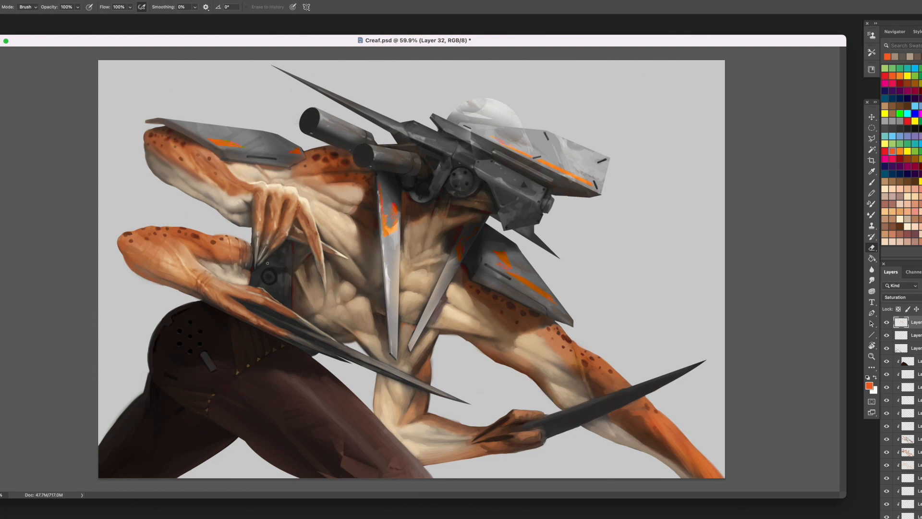
# - On a new layer above the Hard Light layer, paint brown texture and dark shading across the trousers' front thigh
pyautogui.click(915, 361)
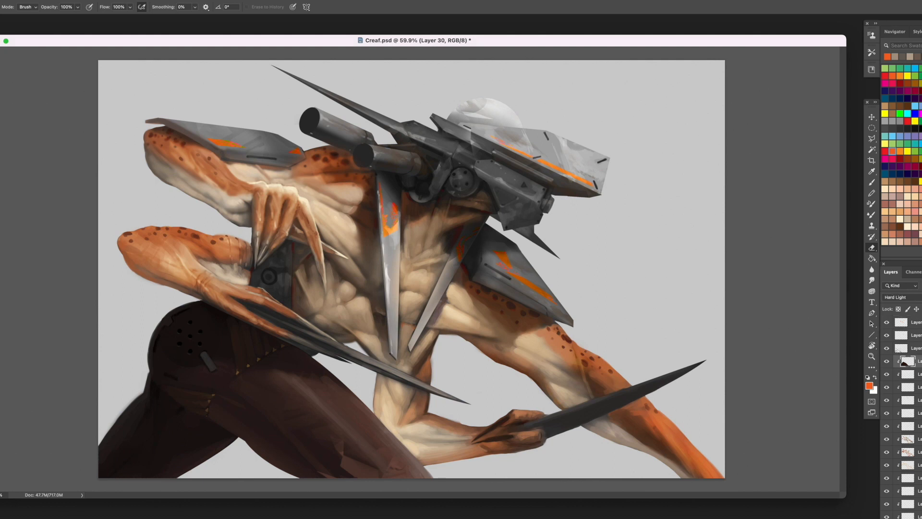
pyautogui.press('alt+shift+super+n')
pyautogui.click(872, 182)
pyautogui.click(907, 181)
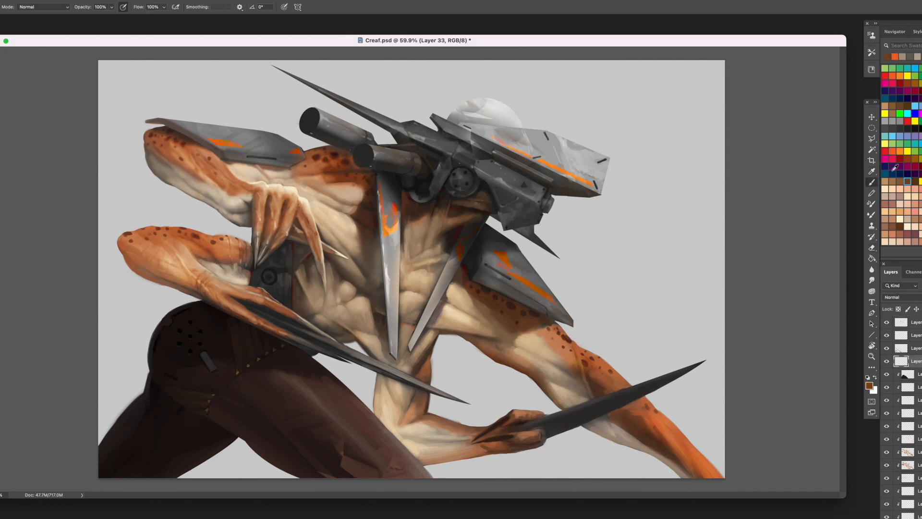
pyautogui.rightClick(339, 184)
pyautogui.click(277, 380)
pyautogui.press(']')
pyautogui.press(']')
pyautogui.press(']')
pyautogui.press('[')
pyautogui.press('[')
pyautogui.keyDown('alt'); pyautogui.click(272, 391); pyautogui.keyUp('alt')
pyautogui.press(']')
pyautogui.moveTo(234, 410); pyautogui.dragTo(296, 461)
pyautogui.keyDown('alt'); pyautogui.click(266, 424); pyautogui.keyUp('alt')
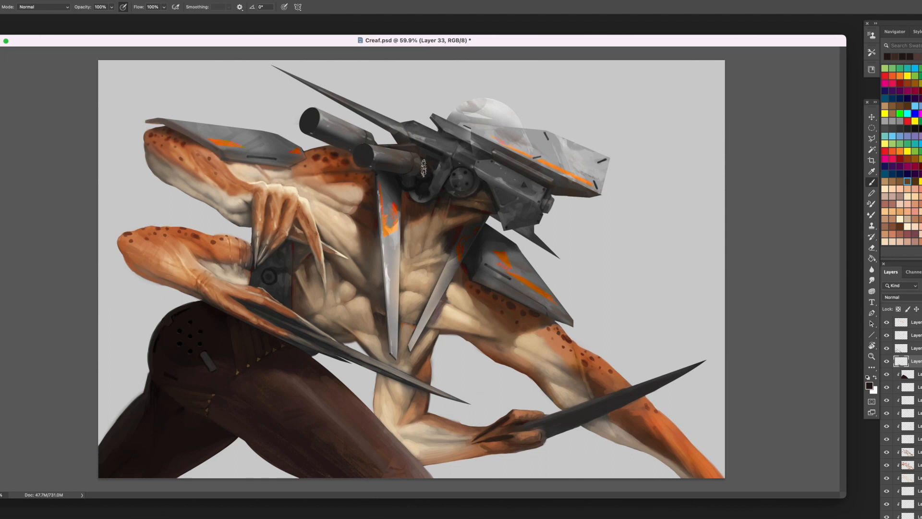
# - Select all the creature's painting layers from the top one down to the base layer and group them
pyautogui.click(915, 322)
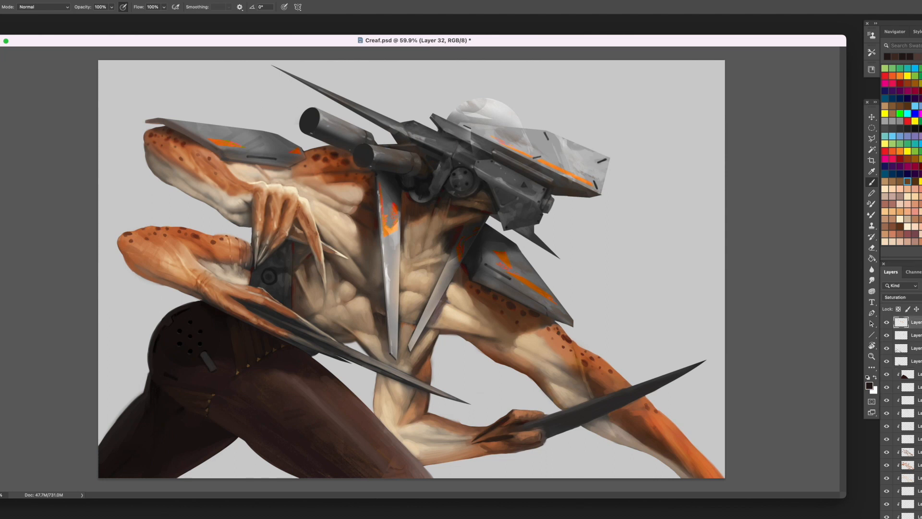
pyautogui.scroll(-10, 907, 413)
pyautogui.keyDown('shift'); pyautogui.click(913, 492); pyautogui.keyUp('shift')
pyautogui.doubleClick(903, 492)
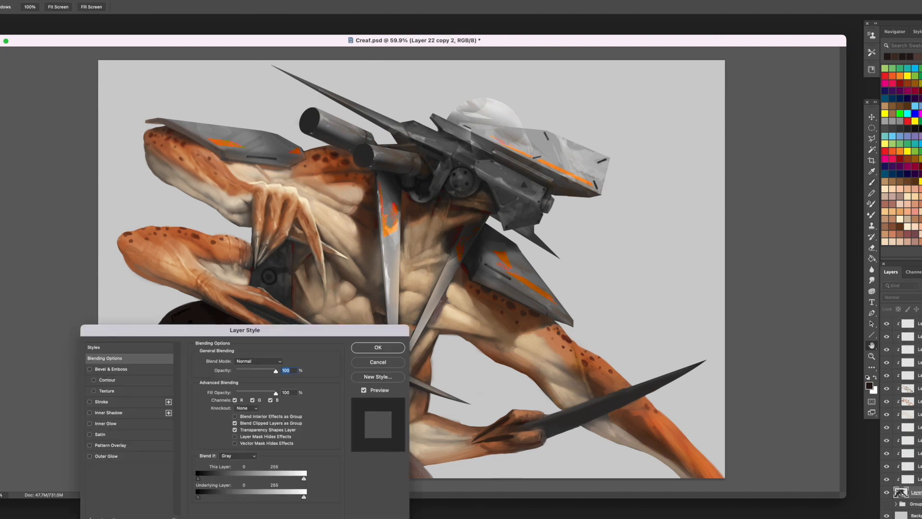
pyautogui.press('Escape')
pyautogui.scroll(5, 908, 413)
pyautogui.keyDown('shift'); pyautogui.click(916, 323); pyautogui.keyUp('shift')
pyautogui.press('super+g')
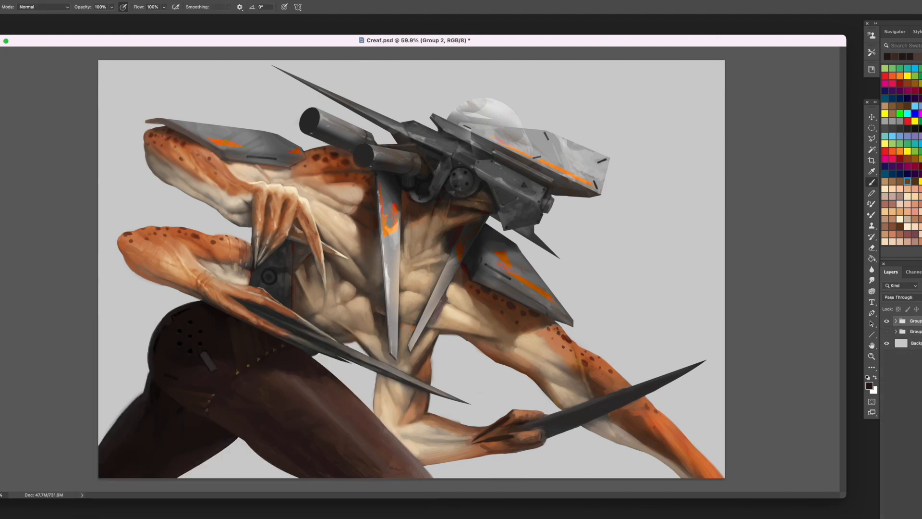
# - Duplicate the creature's layer group and merge the copy into a single layer
pyautogui.moveTo(914, 320); pyautogui.dragTo(913, 517)
pyautogui.click(913, 517)
pyautogui.keyDown('shift'); pyautogui.click(916, 334); pyautogui.keyUp('shift')
pyautogui.rightClick(916, 334)
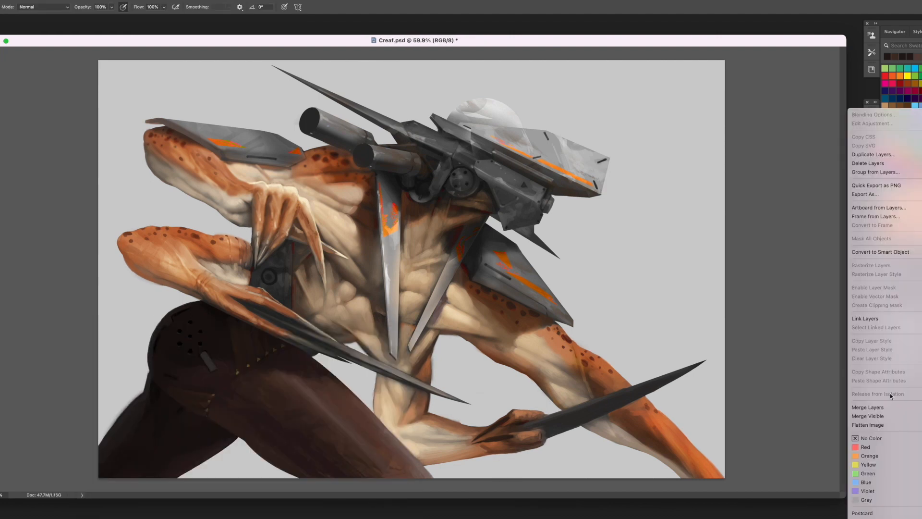
pyautogui.click(893, 407)
# - Brighten the mechanical head's dome, casing, barrels and long spike with the Dodge tool set to Highlights at 52% exposure
pyautogui.press('o')
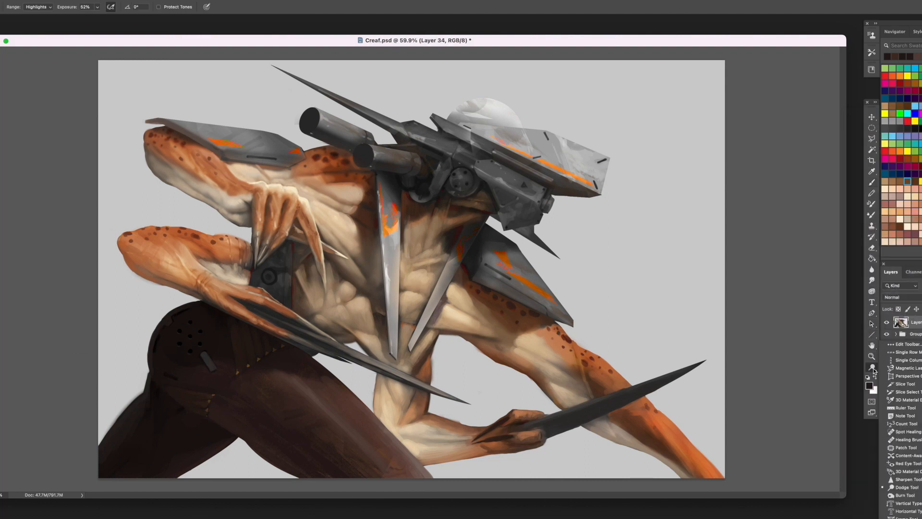
pyautogui.moveTo(412, 277)
pyautogui.mouseDown()
pyautogui.moveTo(425, 233)
pyautogui.moveTo(403, 240)
pyautogui.mouseUp()
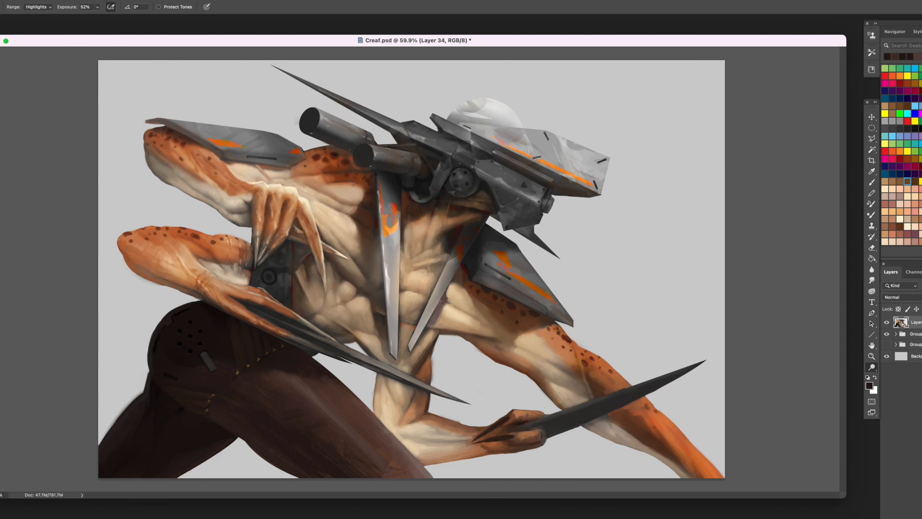
pyautogui.moveTo(500, 104); pyautogui.dragTo(521, 110)
pyautogui.moveTo(604, 184); pyautogui.dragTo(572, 158)
pyautogui.moveTo(400, 112)
pyautogui.mouseDown()
pyautogui.moveTo(357, 99)
pyautogui.moveTo(320, 106)
pyautogui.mouseUp()
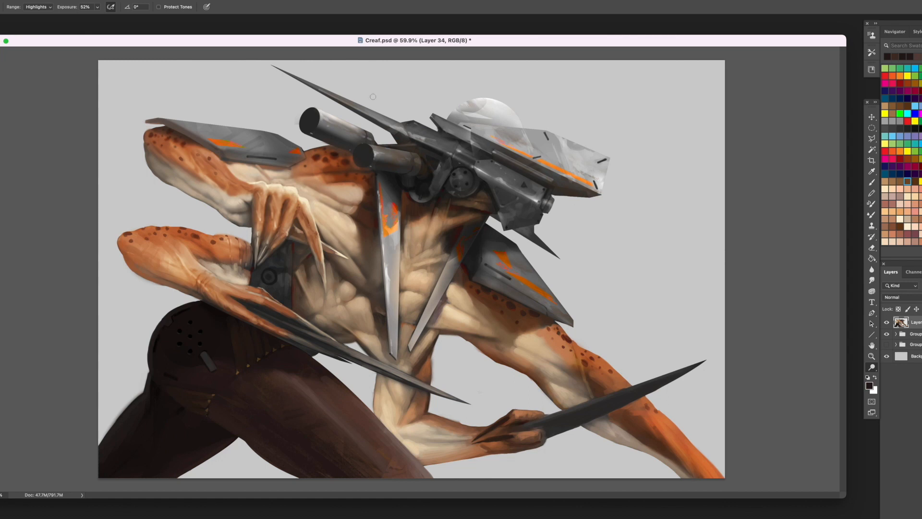
pyautogui.press(']')
pyautogui.press(']')
pyautogui.press(']')
pyautogui.moveTo(599, 193); pyautogui.dragTo(520, 151)
pyautogui.moveTo(396, 125); pyautogui.dragTo(273, 64)
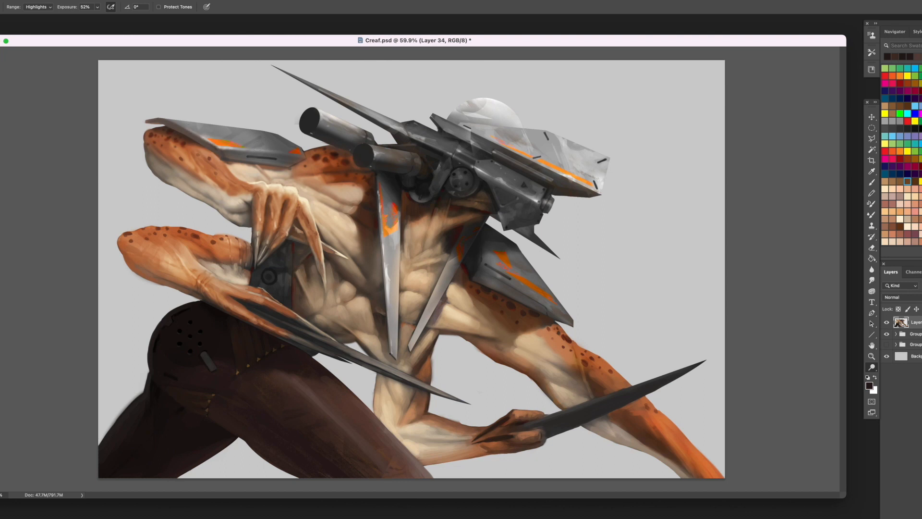
# - Dodge highlights onto the rear shoulder plate, the two cannon barrels and the front shoulder plate
pyautogui.moveTo(188, 128); pyautogui.dragTo(260, 141)
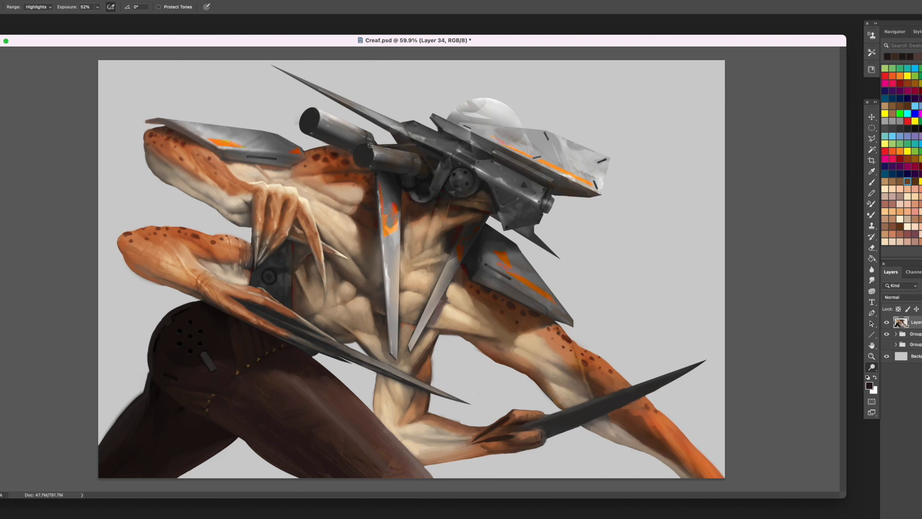
pyautogui.moveTo(377, 150)
pyautogui.mouseDown()
pyautogui.moveTo(402, 154)
pyautogui.moveTo(379, 150)
pyautogui.mouseUp()
pyautogui.moveTo(329, 120)
pyautogui.mouseDown()
pyautogui.moveTo(362, 134)
pyautogui.moveTo(324, 122)
pyautogui.mouseUp()
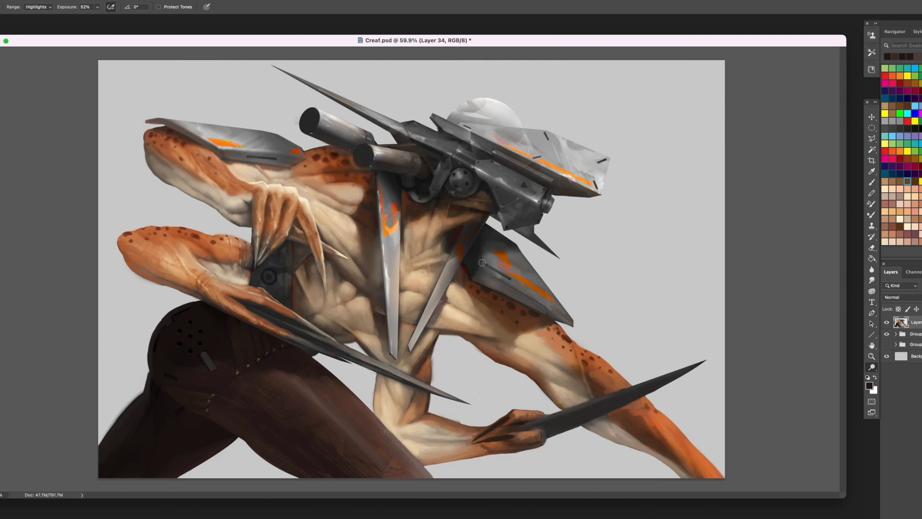
pyautogui.moveTo(483, 263)
pyautogui.mouseDown()
pyautogui.moveTo(558, 305)
pyautogui.moveTo(496, 251)
pyautogui.moveTo(555, 299)
pyautogui.mouseUp()
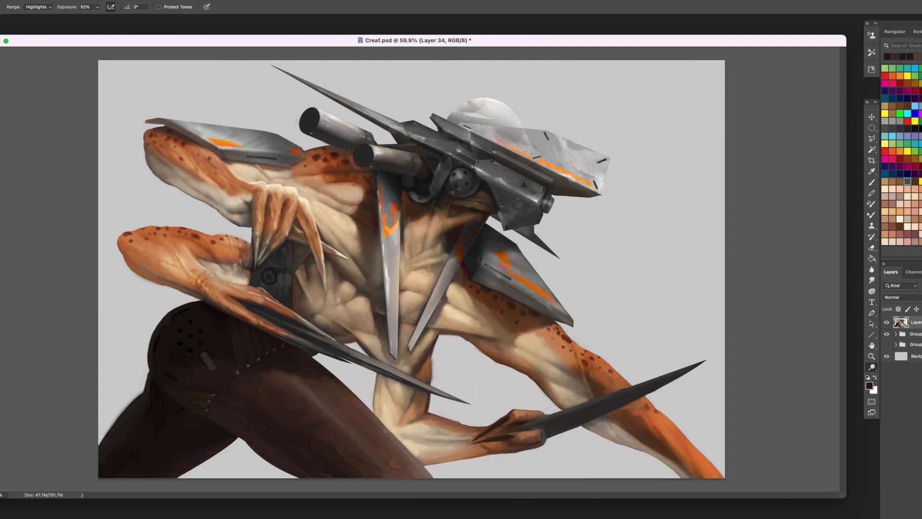
# - Dodge highlights onto the orange skin of the extended front arm and both rear arms
pyautogui.moveTo(563, 336)
pyautogui.mouseDown()
pyautogui.moveTo(608, 361)
pyautogui.moveTo(614, 382)
pyautogui.moveTo(600, 377)
pyautogui.mouseUp()
pyautogui.moveTo(651, 400); pyautogui.dragTo(710, 459)
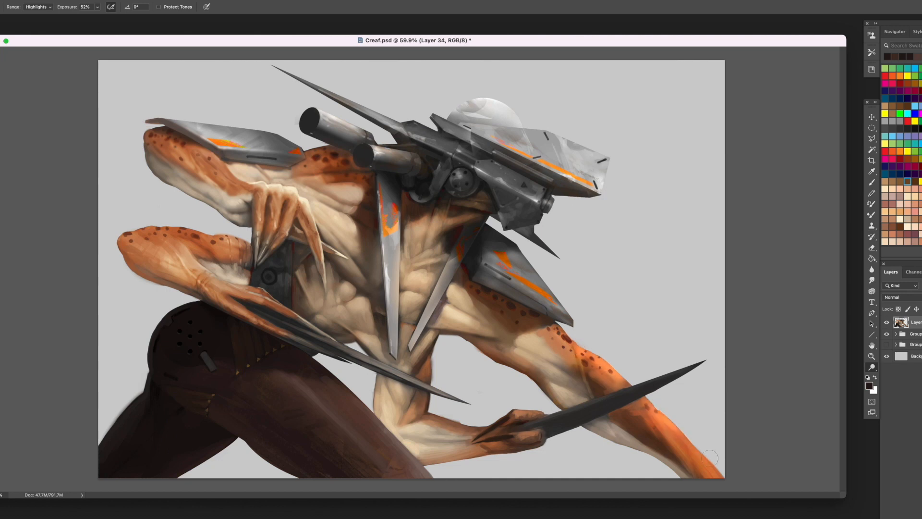
pyautogui.moveTo(200, 180); pyautogui.dragTo(176, 149)
pyautogui.moveTo(159, 245); pyautogui.dragTo(238, 242)
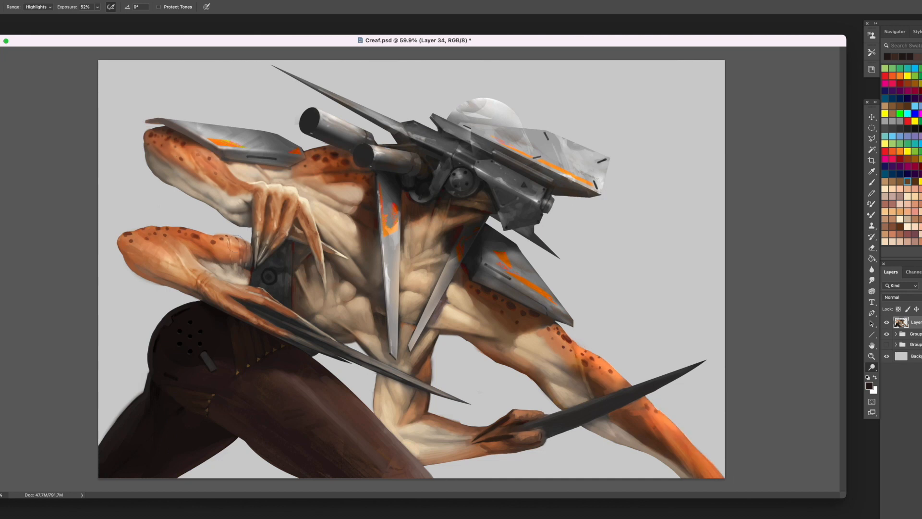
# - Warm the merged layer's midtones with a Color Balance adjustment of +9 towards red and -12 towards yellow
pyautogui.hotkey('ctrl', 'u')
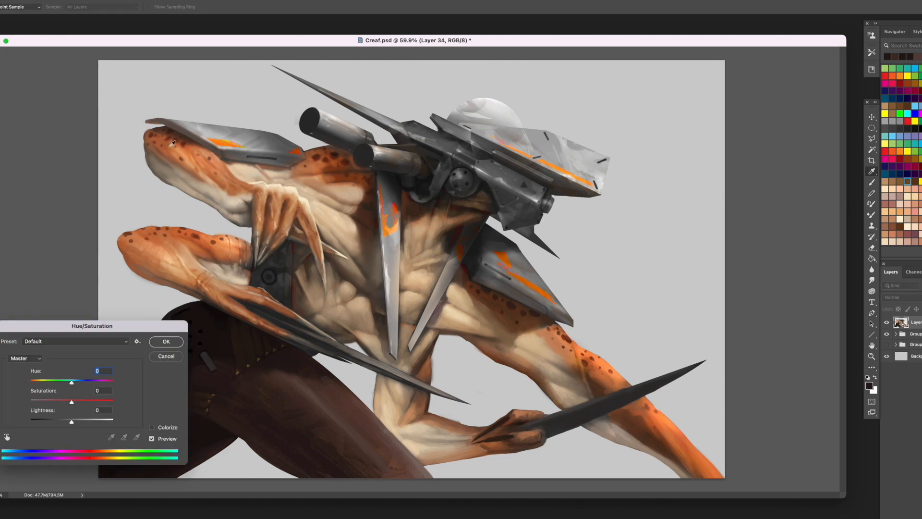
pyautogui.press('Return')
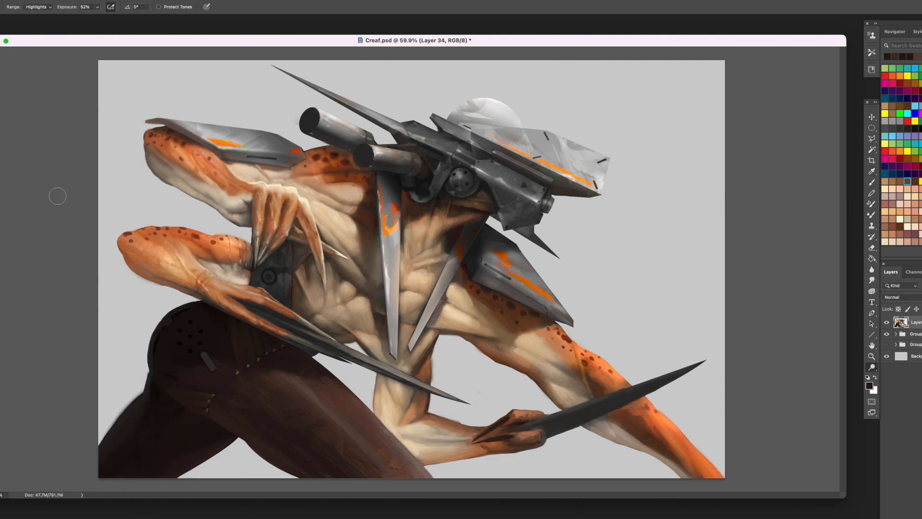
pyautogui.hotkey('ctrl', 'b')
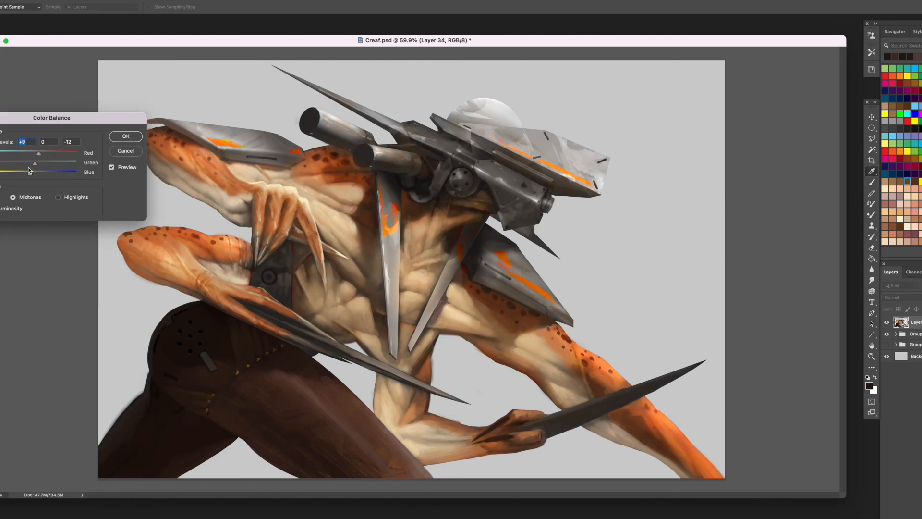
pyautogui.press('Return')
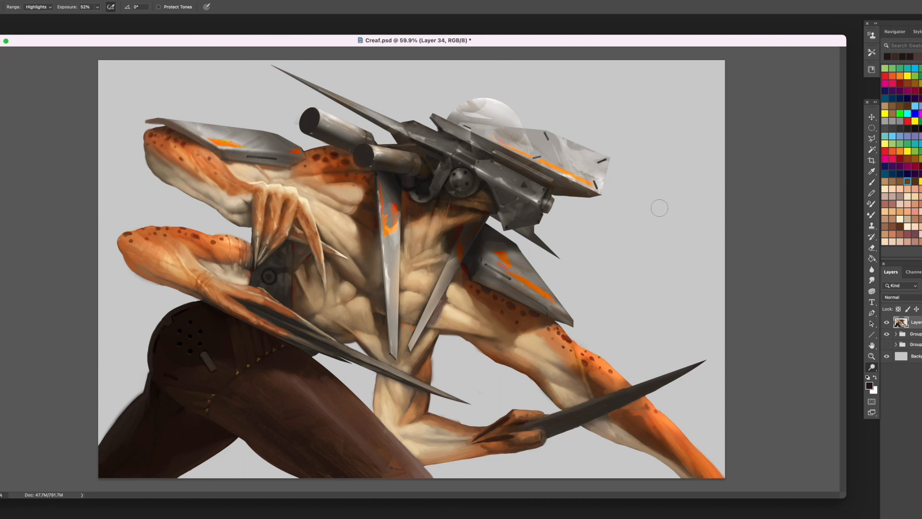
# - Add a new layer directly above the background and fill it with tan, replacing that with pale cream using the Paint Bucket
pyautogui.click(916, 356)
pyautogui.press('alt+shift+super+n')
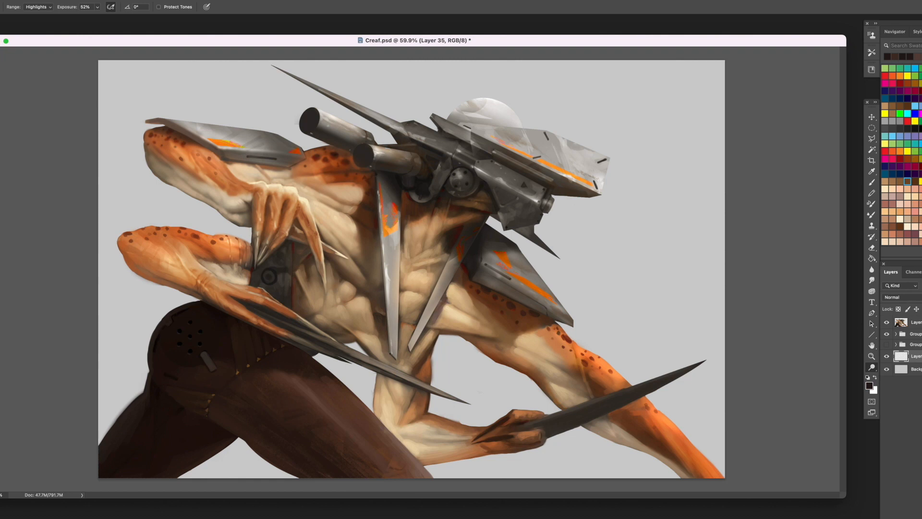
pyautogui.click(908, 181)
pyautogui.press('g')
pyautogui.click(626, 264)
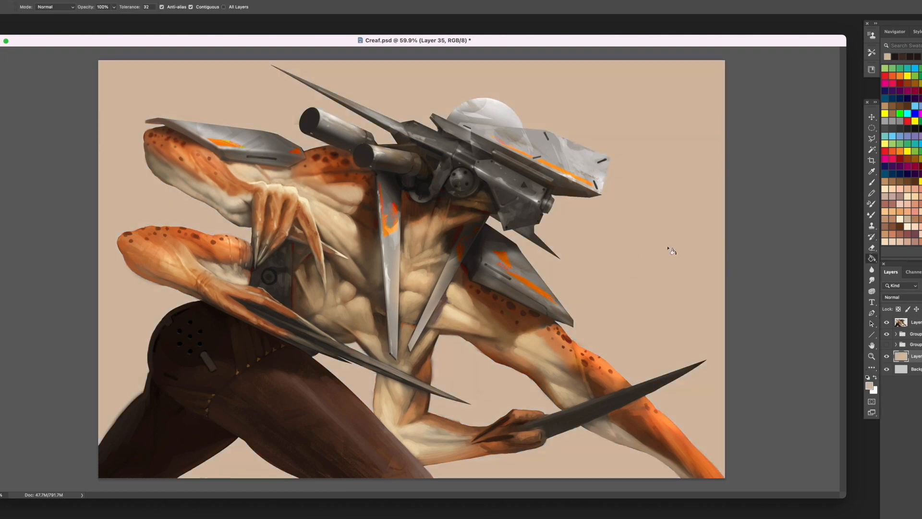
pyautogui.click(900, 219)
pyautogui.click(607, 243)
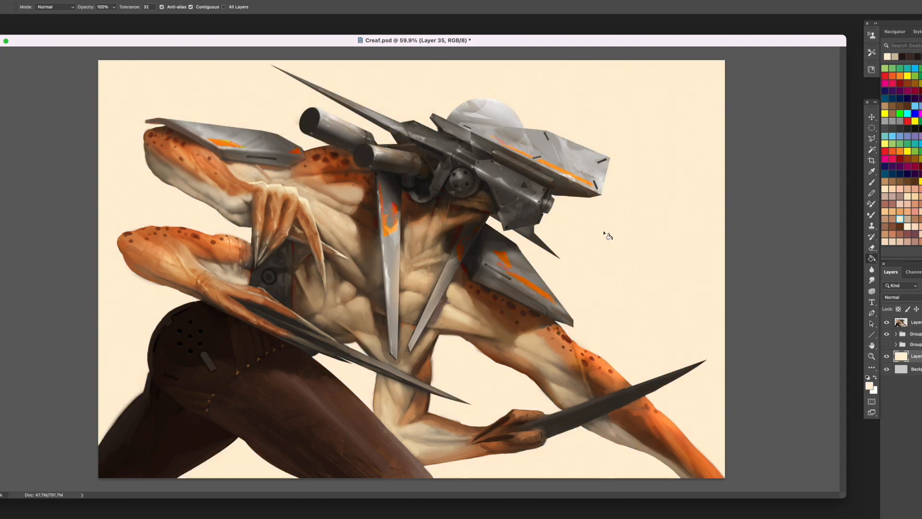
# - On a new layer above the cream fill, paint a grey-brown haze across the lower background with a large soft round brush
pyautogui.press('alt+shift+super+n')
pyautogui.click(873, 185)
pyautogui.rightClick(596, 295)
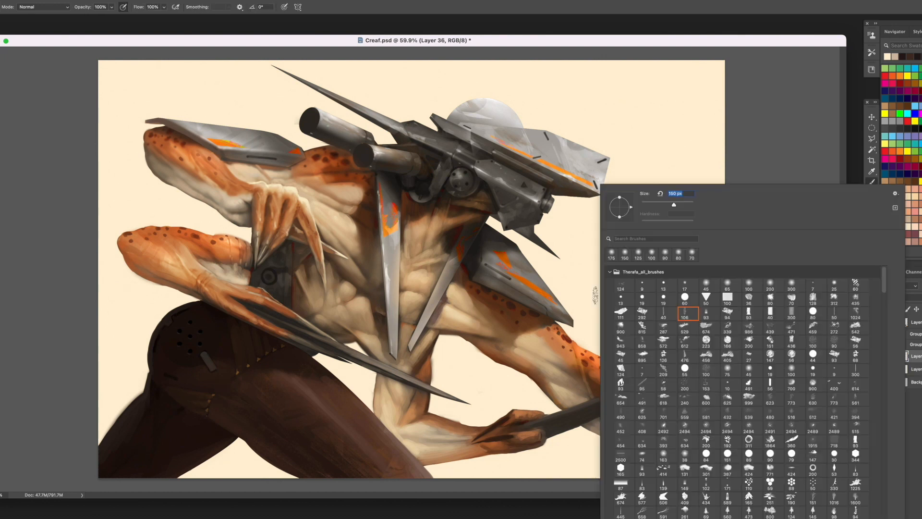
pyautogui.doubleClick(748, 284)
pyautogui.click(908, 182)
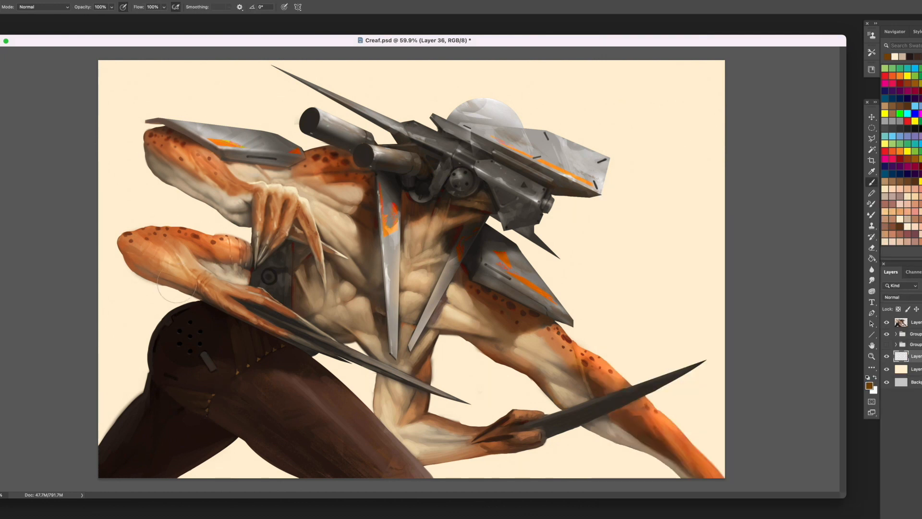
pyautogui.press(']')
pyautogui.press(']')
pyautogui.press(']')
pyautogui.press(']')
pyautogui.press(']')
pyautogui.moveTo(700, 472)
pyautogui.mouseDown()
pyautogui.moveTo(144, 440)
pyautogui.moveTo(121, 422)
pyautogui.moveTo(655, 490)
pyautogui.moveTo(38, 419)
pyautogui.mouseUp()
pyautogui.click(901, 196)
pyautogui.moveTo(551, 466)
pyautogui.mouseDown()
pyautogui.moveTo(597, 471)
pyautogui.moveTo(90, 446)
pyautogui.moveTo(8, 309)
pyautogui.moveTo(642, 453)
pyautogui.moveTo(73, 338)
pyautogui.mouseUp()
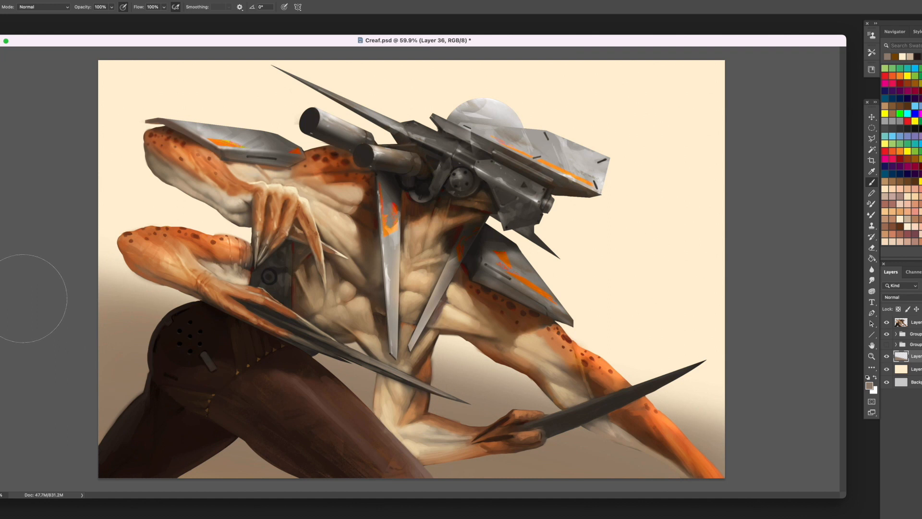
pyautogui.moveTo(679, 361)
pyautogui.mouseDown()
pyautogui.moveTo(690, 434)
pyautogui.moveTo(366, 434)
pyautogui.mouseUp()
# - Brush soft white mist into the backdrop near the ground, behind the rear arms and beside the front arm
pyautogui.click(920, 120)
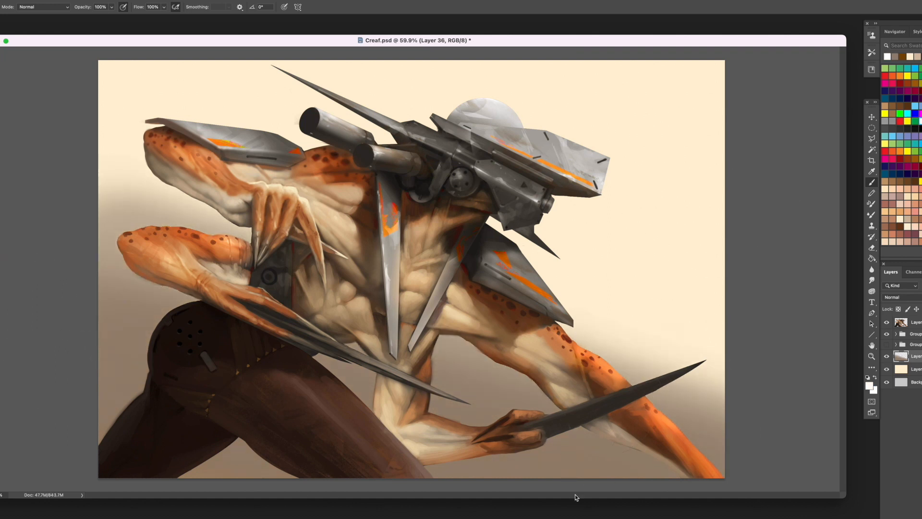
pyautogui.press('[')
pyautogui.press('[')
pyautogui.press('[')
pyautogui.moveTo(599, 479)
pyautogui.mouseDown()
pyautogui.moveTo(516, 494)
pyautogui.moveTo(214, 472)
pyautogui.moveTo(126, 398)
pyautogui.moveTo(134, 443)
pyautogui.mouseUp()
pyautogui.moveTo(121, 146); pyautogui.dragTo(124, 204)
pyautogui.moveTo(770, 309); pyautogui.dragTo(646, 293)
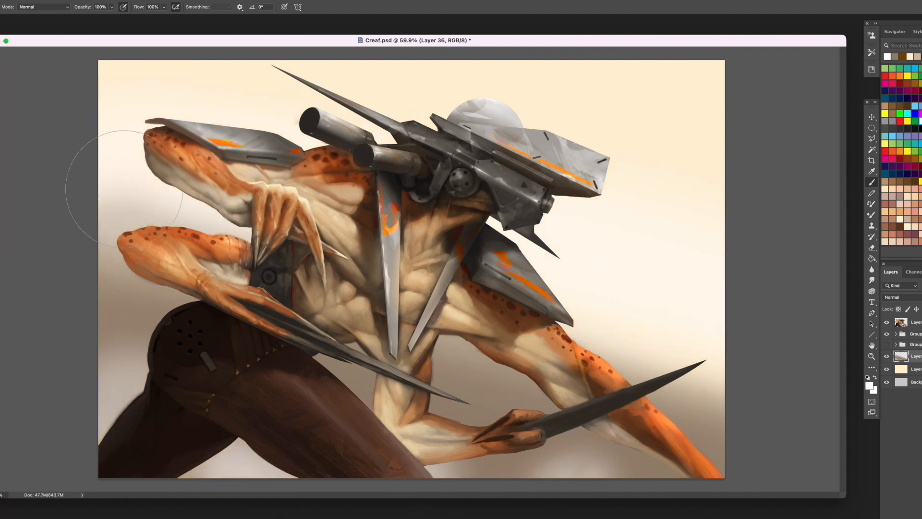
# - Darken the upper sky with broad soft strokes of dark grey-brown behind the head and shoulder plate
pyautogui.click(908, 129)
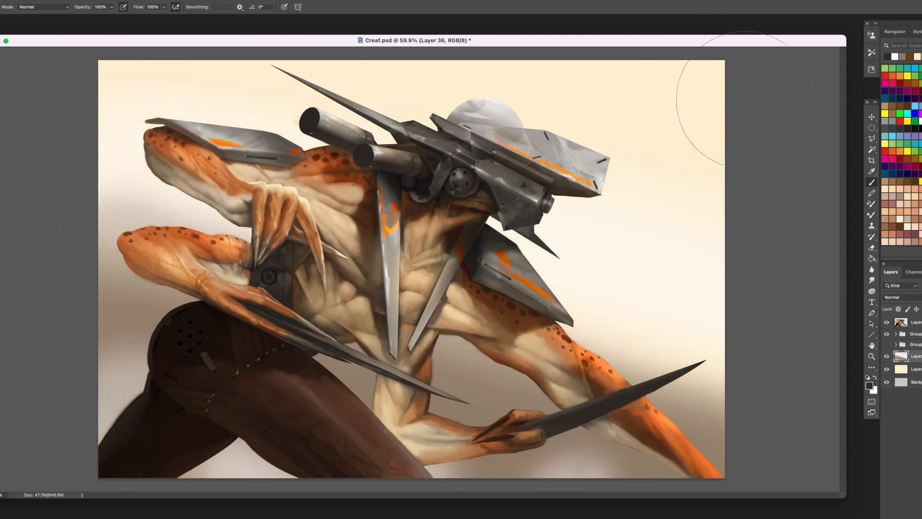
pyautogui.moveTo(744, 101)
pyautogui.mouseDown()
pyautogui.moveTo(194, 60)
pyautogui.moveTo(733, 104)
pyautogui.moveTo(68, 113)
pyautogui.moveTo(323, 113)
pyautogui.moveTo(240, 29)
pyautogui.moveTo(134, 124)
pyautogui.moveTo(144, 206)
pyautogui.mouseUp()
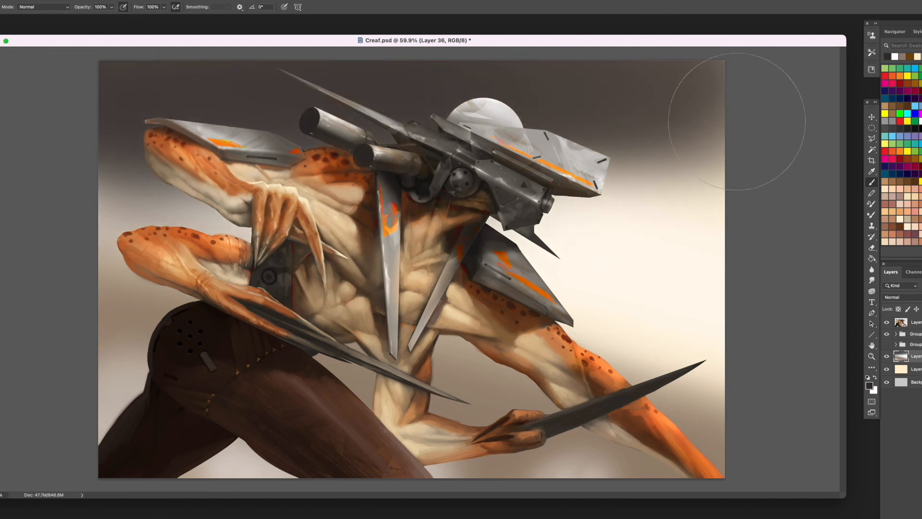
pyautogui.moveTo(794, 124); pyautogui.dragTo(351, 79)
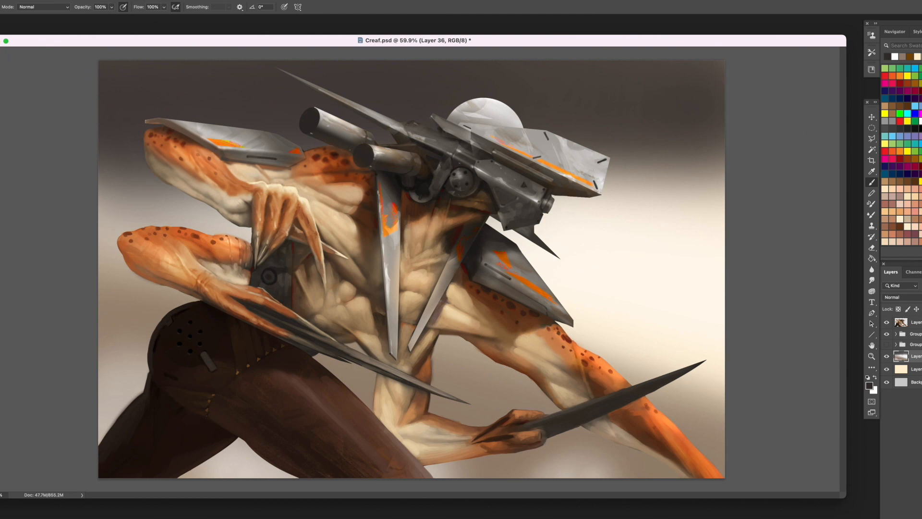
# - Blend sampled pale tones into the lower background and along the dark sky's edge behind the rear arms
pyautogui.keyDown('alt'); pyautogui.click(632, 322); pyautogui.keyUp('alt')
pyautogui.moveTo(620, 461)
pyautogui.mouseDown()
pyautogui.moveTo(486, 389)
pyautogui.moveTo(131, 274)
pyautogui.moveTo(70, 165)
pyautogui.mouseUp()
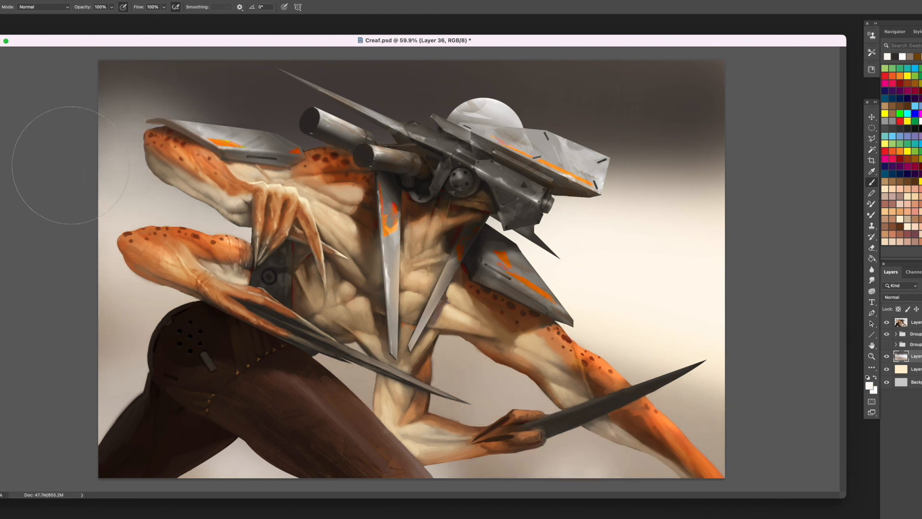
pyautogui.keyDown('alt'); pyautogui.click(160, 89); pyautogui.keyUp('alt')
pyautogui.moveTo(129, 127); pyautogui.dragTo(85, 118)
pyautogui.keyDown('alt'); pyautogui.click(567, 235); pyautogui.keyUp('alt')
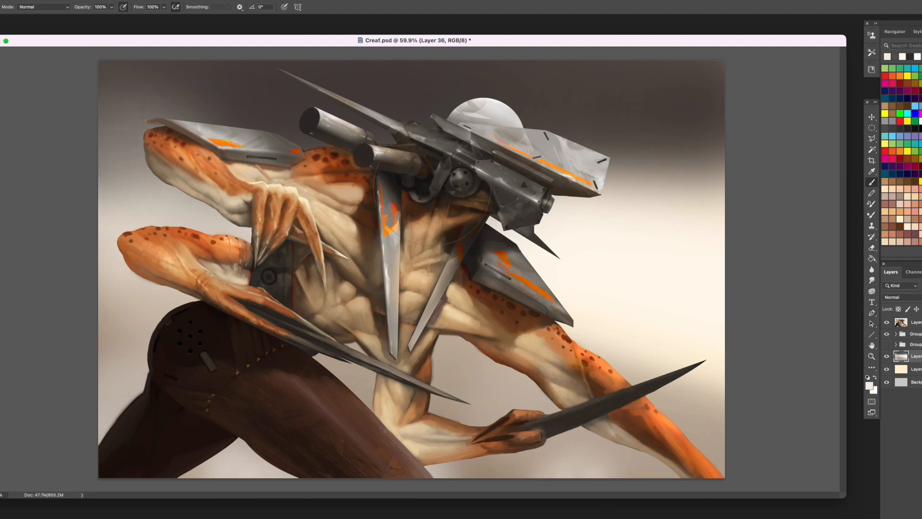
pyautogui.moveTo(427, 187); pyautogui.dragTo(135, 147)
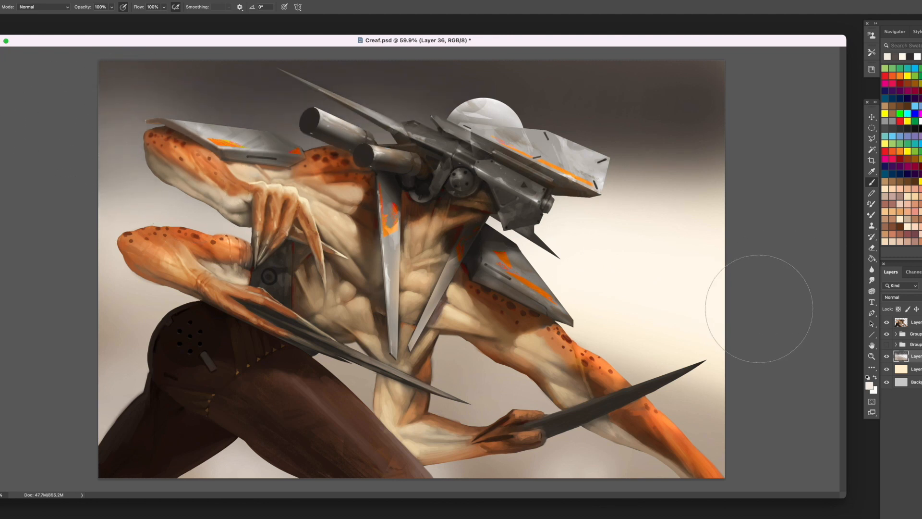
# - On a new layer, lasso a low hilly ridge silhouette spanning the lower part of the canvas
pyautogui.press('super+alt+shift+n')
pyautogui.press('l')
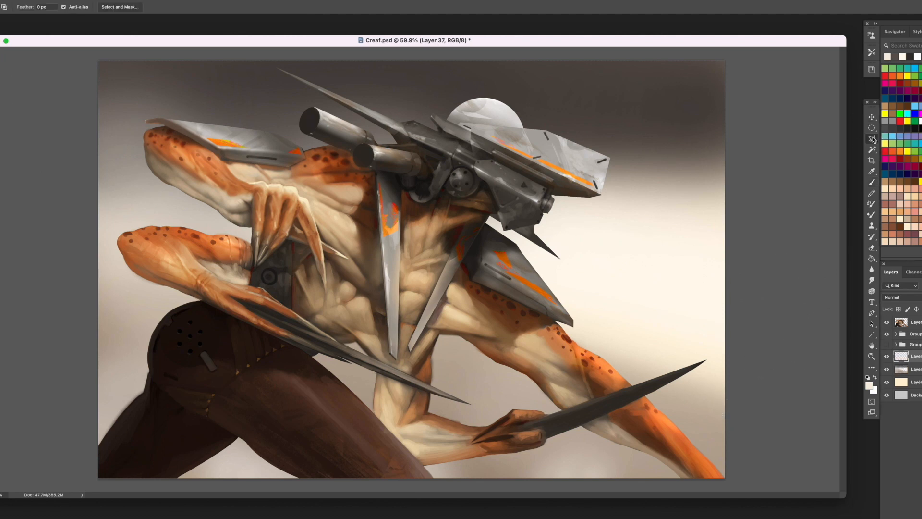
pyautogui.moveTo(873, 139); pyautogui.dragTo(897, 137)
pyautogui.moveTo(646, 394); pyautogui.dragTo(569, 390)
pyautogui.moveTo(374, 401)
pyautogui.mouseDown()
pyautogui.moveTo(221, 314)
pyautogui.moveTo(143, 294)
pyautogui.moveTo(72, 226)
pyautogui.moveTo(433, 485)
pyautogui.mouseUp()
pyautogui.moveTo(687, 478); pyautogui.dragTo(715, 479)
# - Paint the selected ridge with soft sampled browns and clear the selection
pyautogui.press('b')
pyautogui.keyDown('alt'); pyautogui.click(493, 197); pyautogui.keyUp('alt')
pyautogui.moveTo(687, 397)
pyautogui.mouseDown()
pyautogui.moveTo(669, 386)
pyautogui.moveTo(361, 357)
pyautogui.moveTo(130, 281)
pyautogui.mouseUp()
pyautogui.keyDown('alt'); pyautogui.click(199, 265); pyautogui.keyUp('alt')
pyautogui.moveTo(143, 322)
pyautogui.mouseDown()
pyautogui.moveTo(245, 369)
pyautogui.moveTo(63, 325)
pyautogui.mouseUp()
pyautogui.keyDown('alt'); pyautogui.click(558, 439); pyautogui.keyUp('alt')
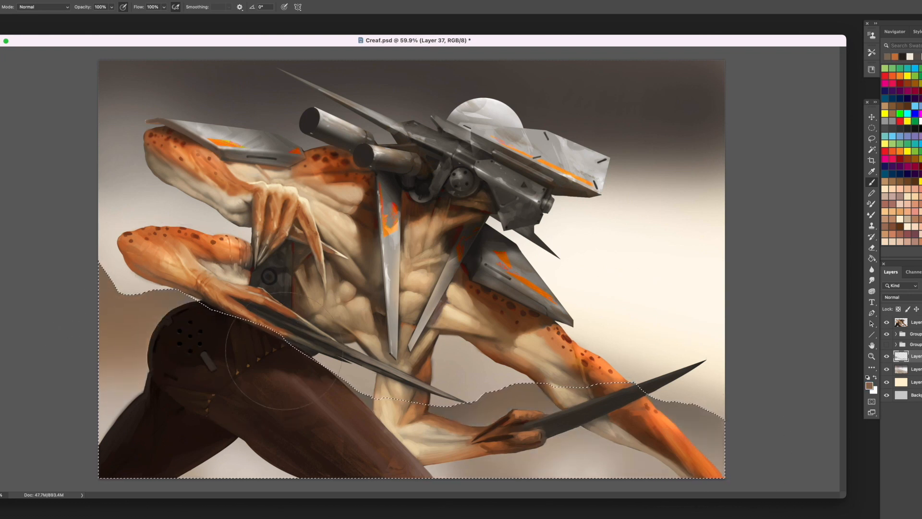
pyautogui.hotkey('ctrl', 'd')
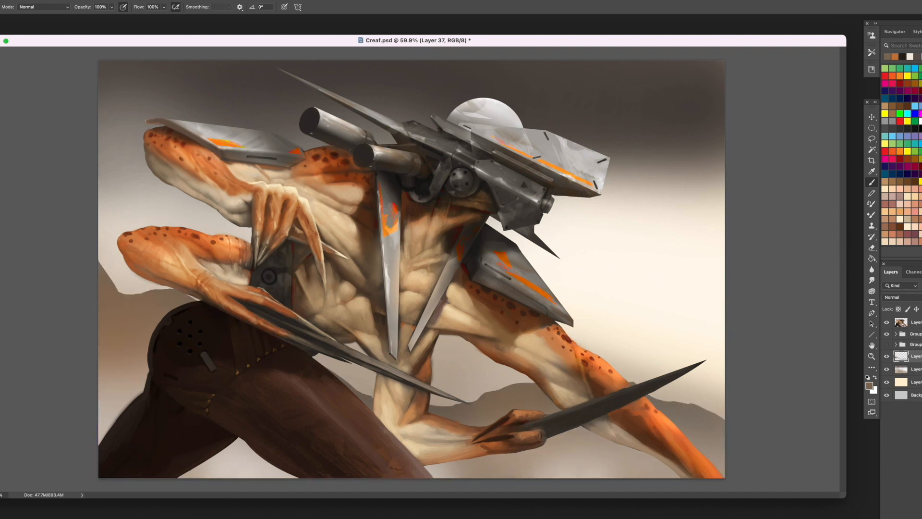
# - On a new layer clipped to the ridge, stamp a light rocky texture at its far end with a textured brush
pyautogui.hotkey('ctrl', 'shift', 'alt', 'n')
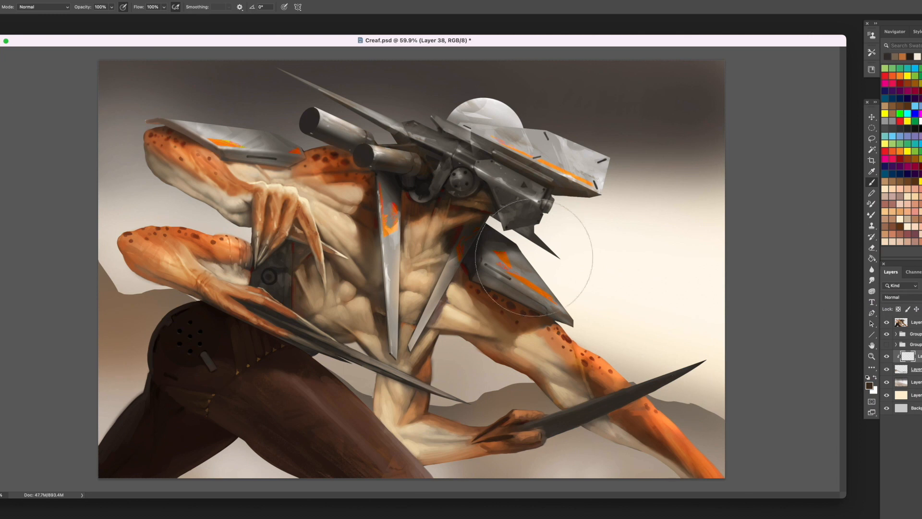
pyautogui.rightClick(523, 254)
pyautogui.doubleClick(723, 299)
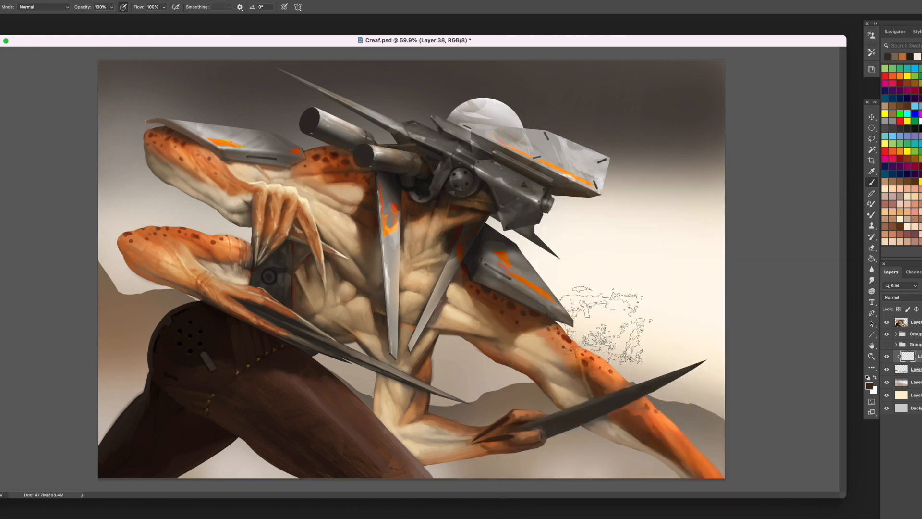
pyautogui.click(646, 401)
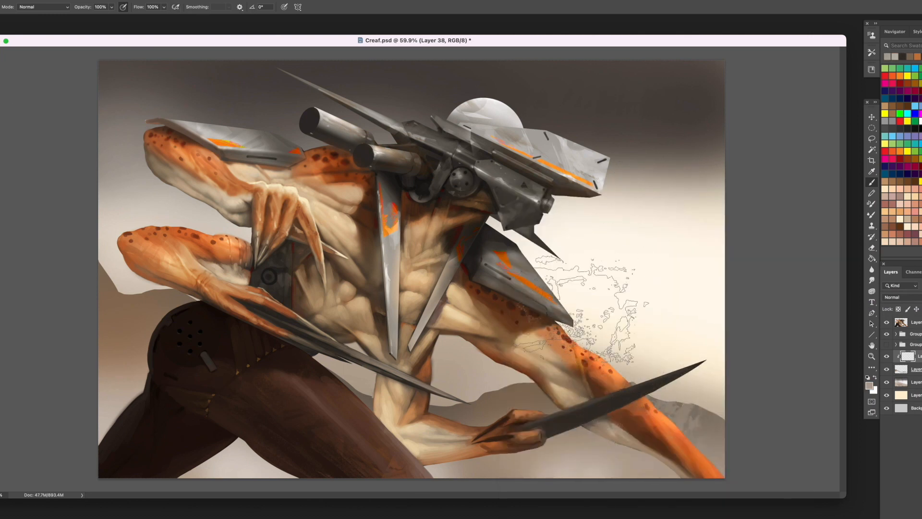
# - Stretch the rocky texture with a transform and place copies of it along the whole ridge
pyautogui.click(872, 117)
pyautogui.keyDown('super'); pyautogui.moveTo(565, 338); pyautogui.dragTo(270, 291); pyautogui.keyUp('super')
pyautogui.press('Return')
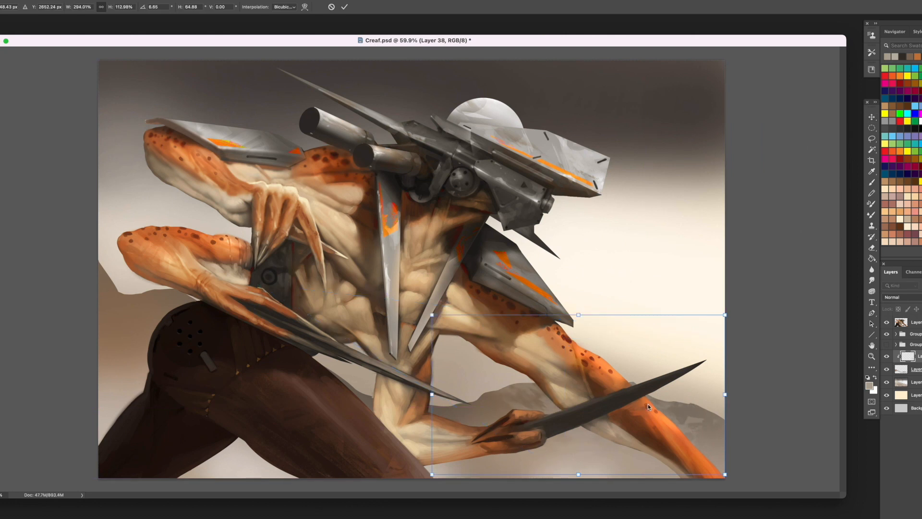
pyautogui.moveTo(648, 404); pyautogui.dragTo(681, 377)
pyautogui.keyDown('alt'); pyautogui.moveTo(619, 355); pyautogui.dragTo(348, 346); pyautogui.keyUp('alt')
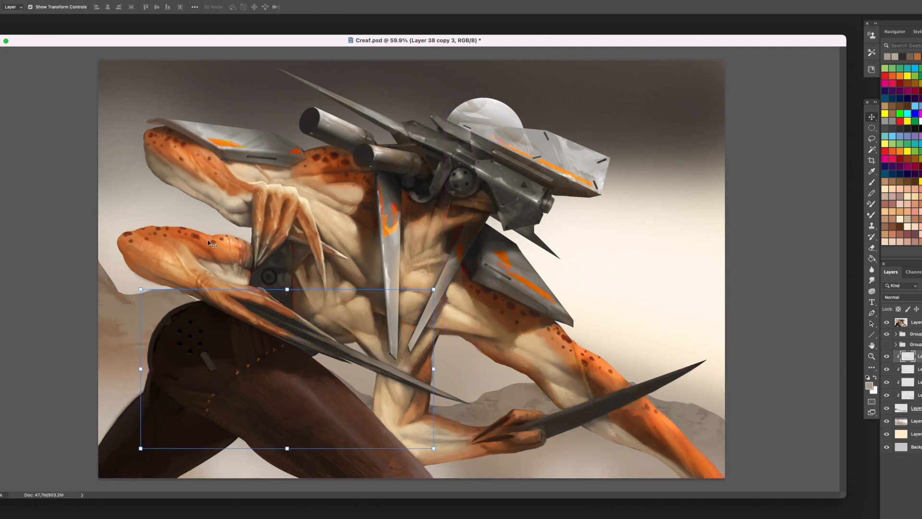
# - On a new layer beneath the ridge, lasso a taller range with a peak beyond the front arm and a slope behind the rear arms
pyautogui.press('super+shift+alt+n')
pyautogui.press('l')
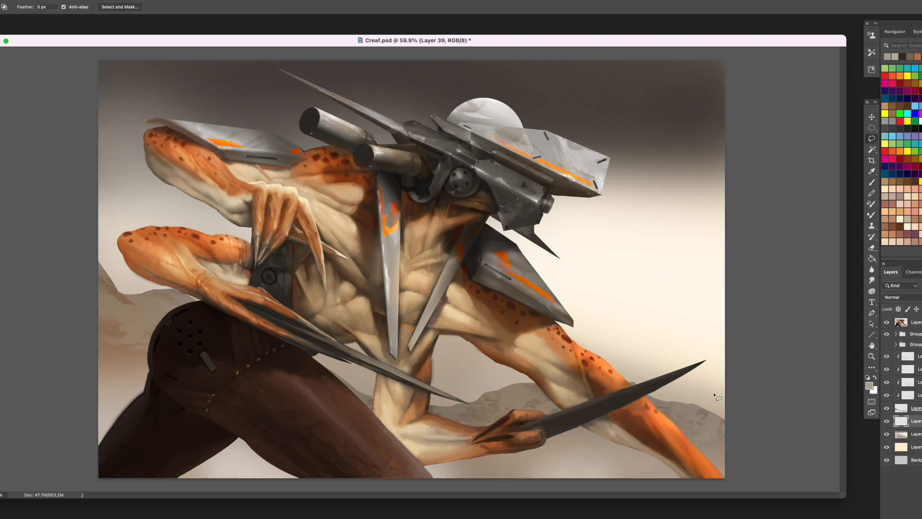
pyautogui.moveTo(739, 382); pyautogui.dragTo(698, 339)
pyautogui.moveTo(604, 329); pyautogui.dragTo(604, 328)
pyautogui.moveTo(737, 377); pyautogui.dragTo(672, 319)
pyautogui.moveTo(604, 283)
pyautogui.mouseDown()
pyautogui.moveTo(481, 371)
pyautogui.moveTo(267, 266)
pyautogui.moveTo(71, 124)
pyautogui.moveTo(432, 485)
pyautogui.mouseUp()
# - Fill the selected distant mountains with soft grey using a large soft round brush, and clear the selection
pyautogui.press('b')
pyautogui.rightClick(454, 208)
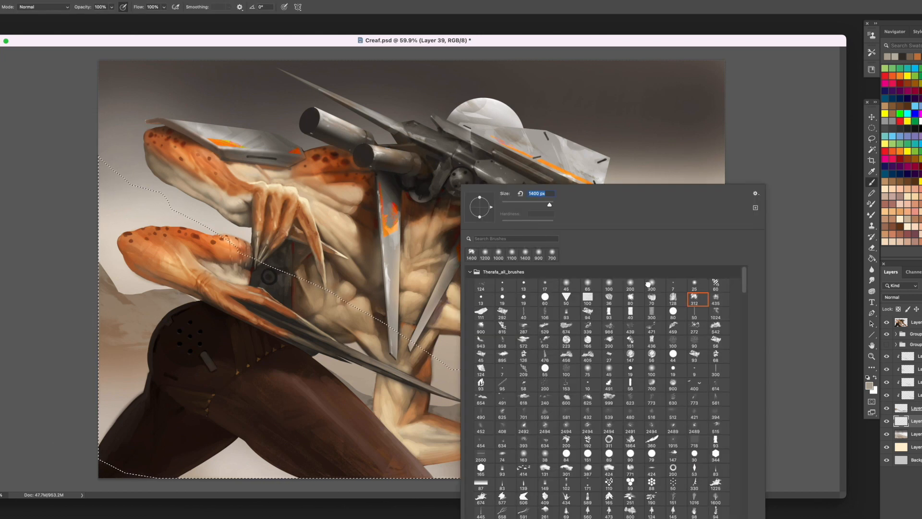
pyautogui.doubleClick(649, 284)
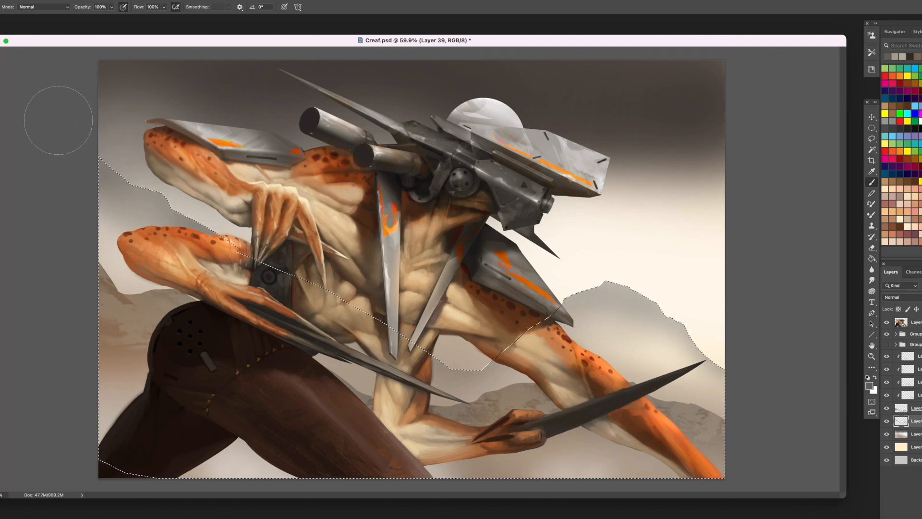
pyautogui.hotkey('ctrl', 'd')
# - Lasso and delete a strip along the distant peak's slope next to the front shoulder plate, and clear the selection
pyautogui.press('l')
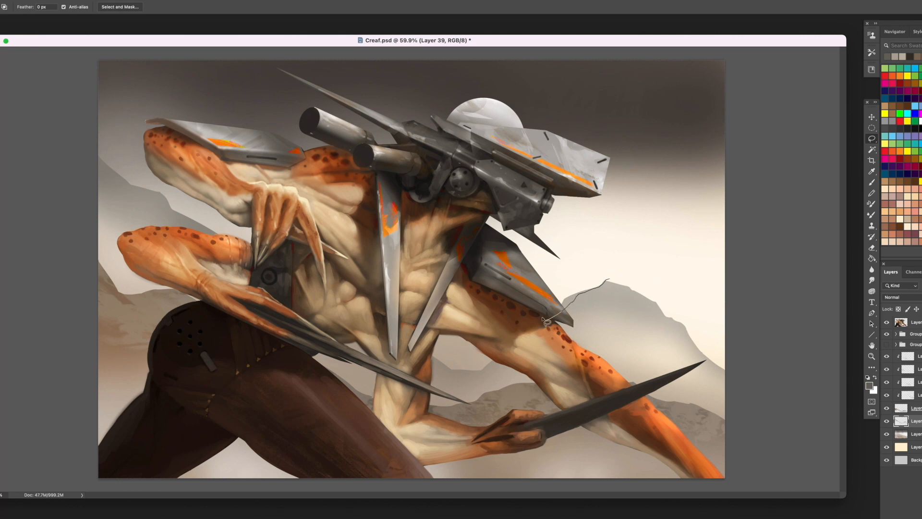
pyautogui.moveTo(543, 318); pyautogui.dragTo(595, 150)
pyautogui.press('Delete')
pyautogui.press('super+d')
# - On a new layer clipped to the distant mountains, stamp pale snowy texture onto the peak with an enlarged textured brush
pyautogui.press('alt+shift+super+n')
pyautogui.rightClick(915, 423)
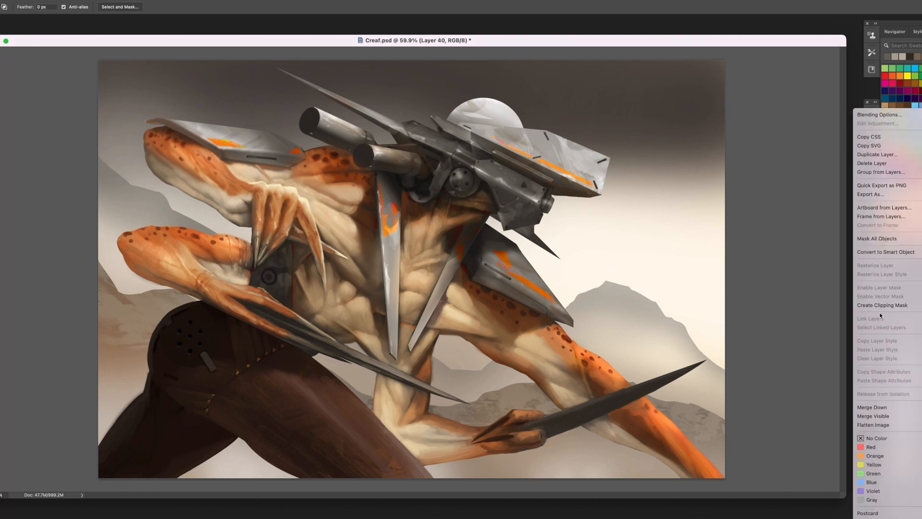
pyautogui.click(881, 306)
pyautogui.press('b')
pyautogui.rightClick(558, 284)
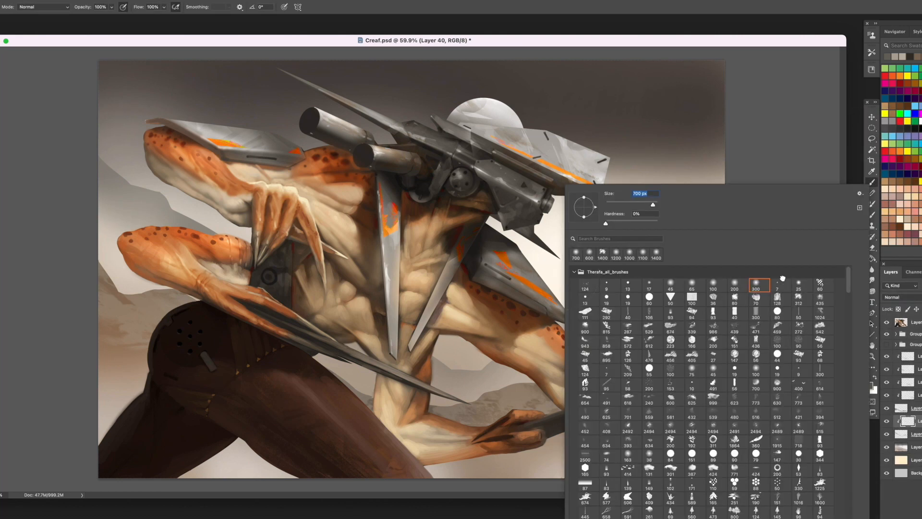
pyautogui.doubleClick(799, 298)
pyautogui.keyDown('alt'); pyautogui.click(502, 113); pyautogui.keyUp('alt')
pyautogui.press(']')
pyautogui.press(']')
pyautogui.press(']')
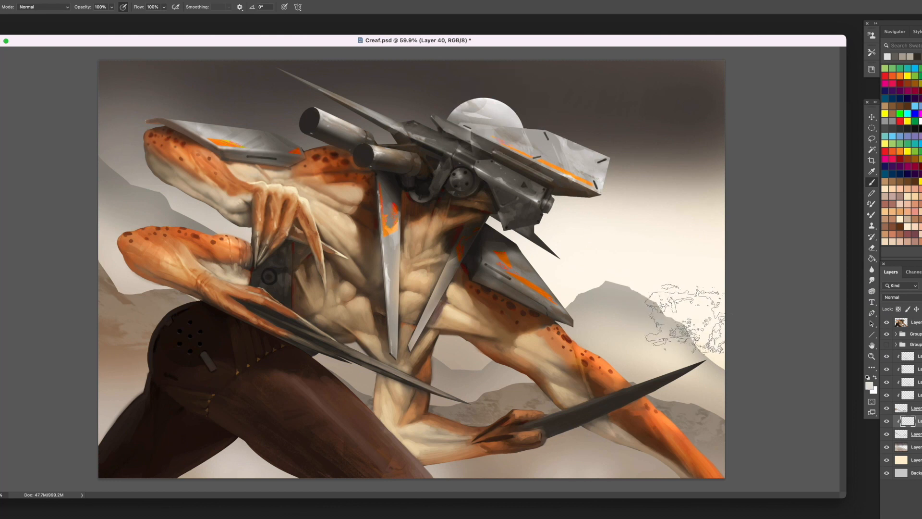
pyautogui.moveTo(701, 357); pyautogui.dragTo(651, 327)
# - Enlarge and reposition the pale texture so that it covers the distant peak up to its summit
pyautogui.click(872, 119)
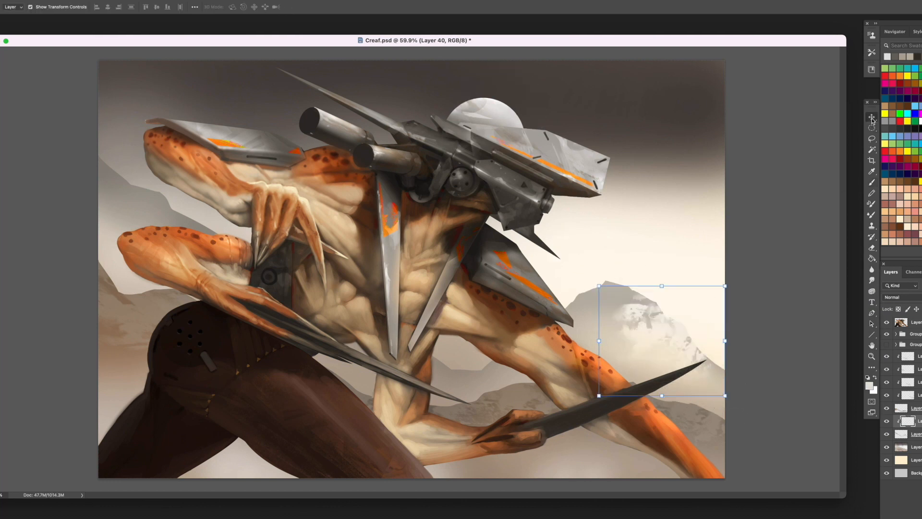
pyautogui.moveTo(591, 288); pyautogui.dragTo(628, 259)
pyautogui.moveTo(608, 309)
pyautogui.mouseDown()
pyautogui.moveTo(478, 226)
pyautogui.moveTo(671, 348)
pyautogui.moveTo(683, 309)
pyautogui.moveTo(579, 398)
pyautogui.moveTo(699, 363)
pyautogui.mouseUp()
pyautogui.press('Return')
# - Soften the peak's texture with the Eraser and place a copy of it on the mountain slope behind the rear arms
pyautogui.press('e')
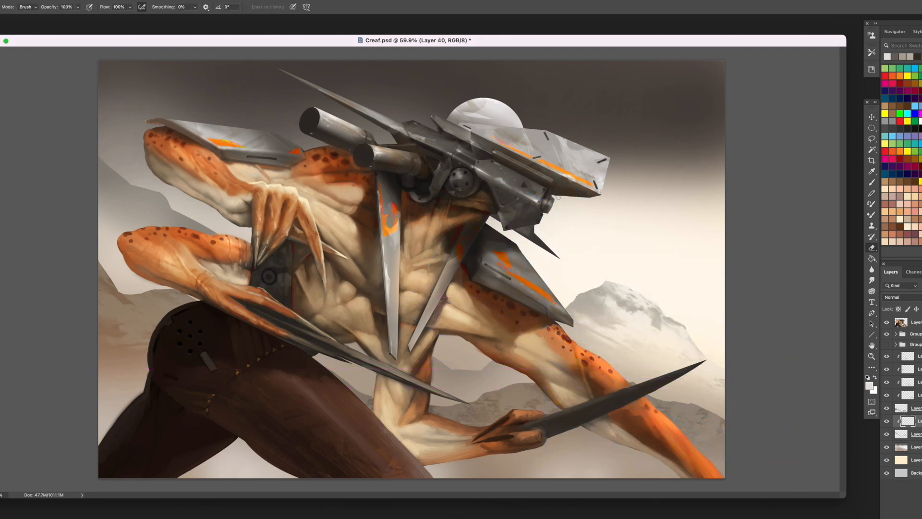
pyautogui.moveTo(697, 351)
pyautogui.mouseDown()
pyautogui.moveTo(618, 282)
pyautogui.moveTo(571, 307)
pyautogui.mouseUp()
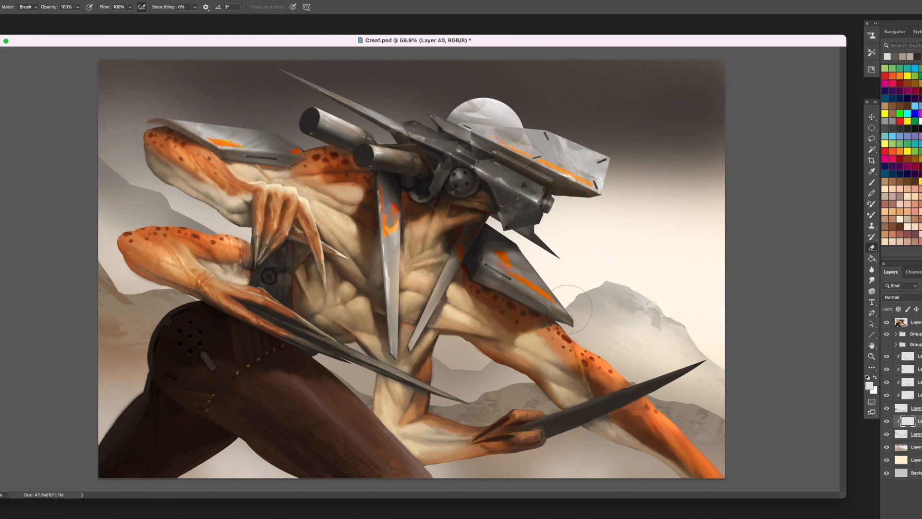
pyautogui.click(871, 120)
pyautogui.moveTo(664, 320)
pyautogui.keyDown('alt'); pyautogui.mouseDown()
pyautogui.moveTo(495, 297)
pyautogui.moveTo(168, 193)
pyautogui.mouseUp(); pyautogui.keyUp('alt')
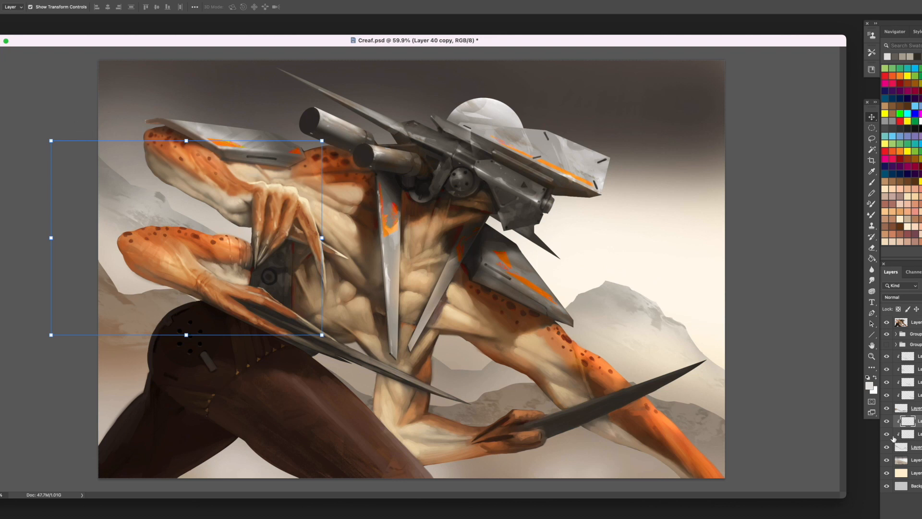
# - On a new layer above the sky, lasso a silhouette of two tall rocky spires rising behind the distant peak
pyautogui.click(902, 460)
pyautogui.press('super+shift+alt+n')
pyautogui.click(872, 138)
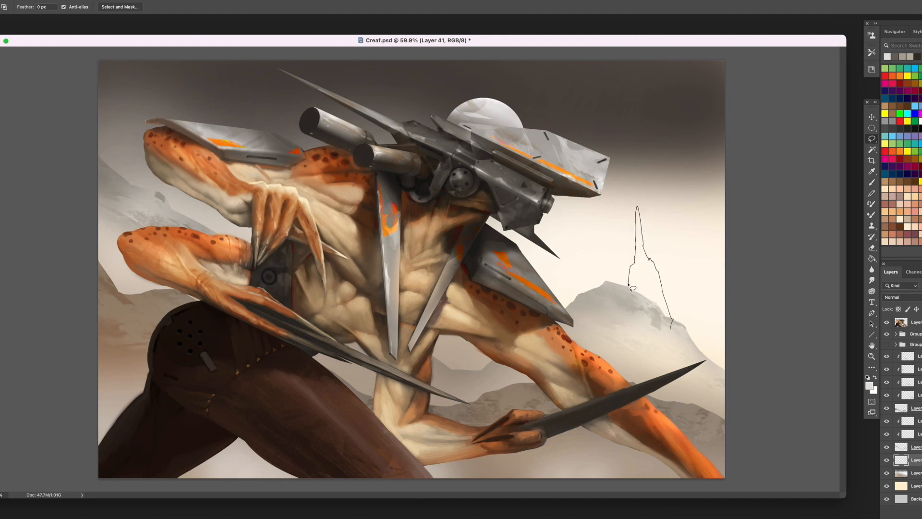
pyautogui.moveTo(615, 176); pyautogui.dragTo(583, 239)
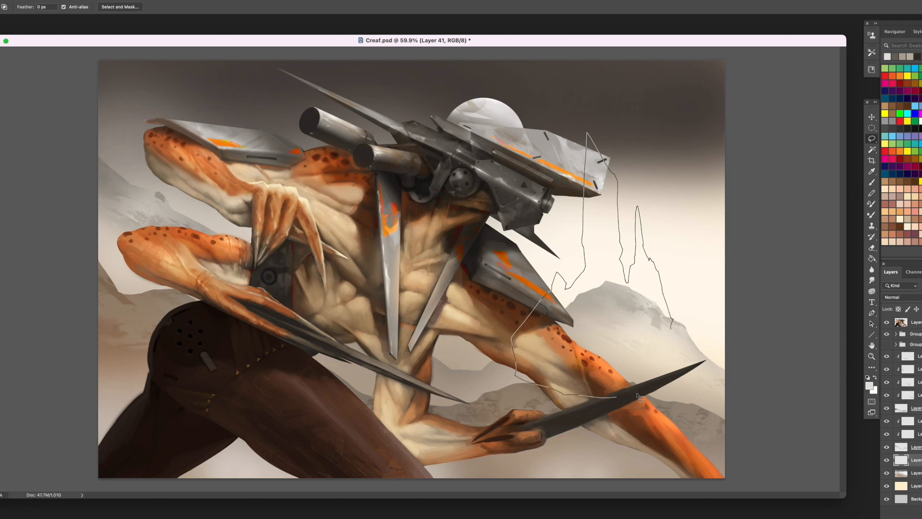
pyautogui.moveTo(641, 398); pyautogui.dragTo(672, 327)
pyautogui.moveTo(589, 247); pyautogui.dragTo(590, 250)
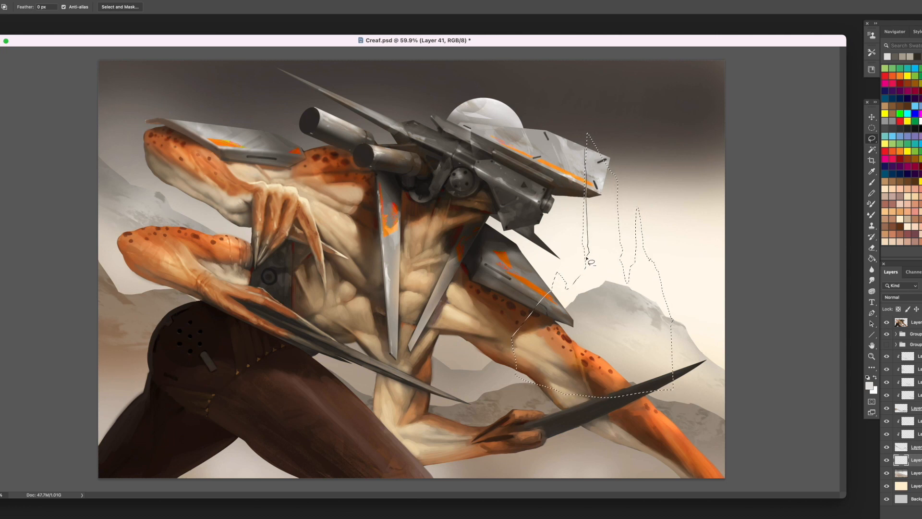
pyautogui.moveTo(618, 185)
pyautogui.mouseDown()
pyautogui.moveTo(587, 135)
pyautogui.moveTo(591, 237)
pyautogui.mouseUp()
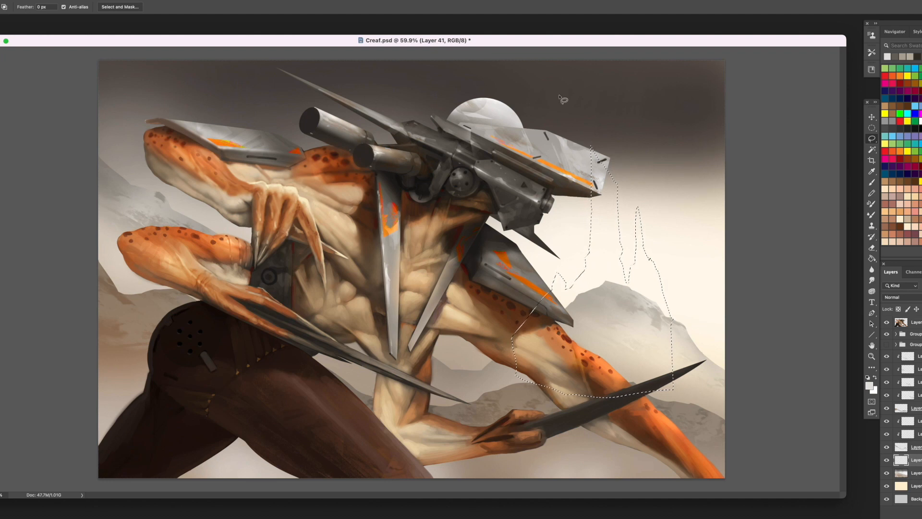
# - Fill the spire selection with light grey, clear the selection and erase the silhouette's lower part into haze
pyautogui.press('g')
pyautogui.click(610, 236)
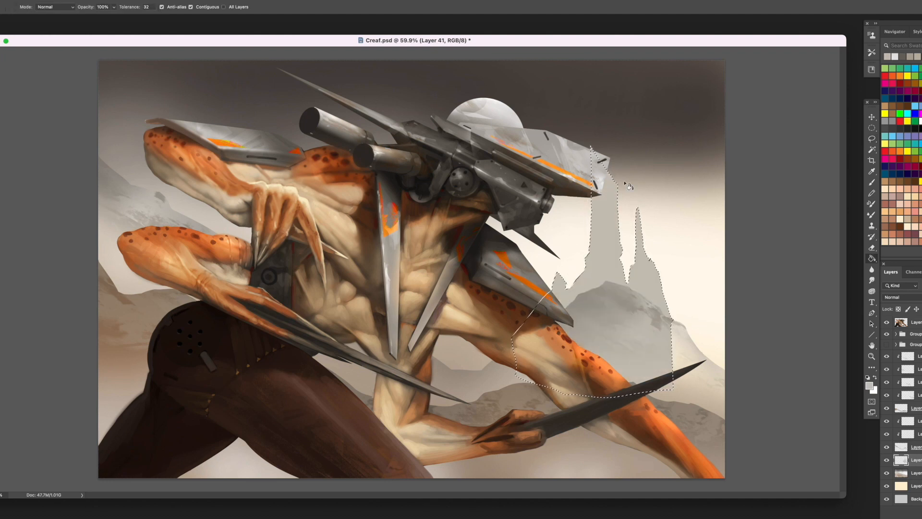
pyautogui.hotkey('ctrl', 'd')
pyautogui.press('e')
pyautogui.moveTo(639, 356)
pyautogui.mouseDown()
pyautogui.moveTo(646, 348)
pyautogui.moveTo(631, 330)
pyautogui.moveTo(595, 333)
pyautogui.mouseUp()
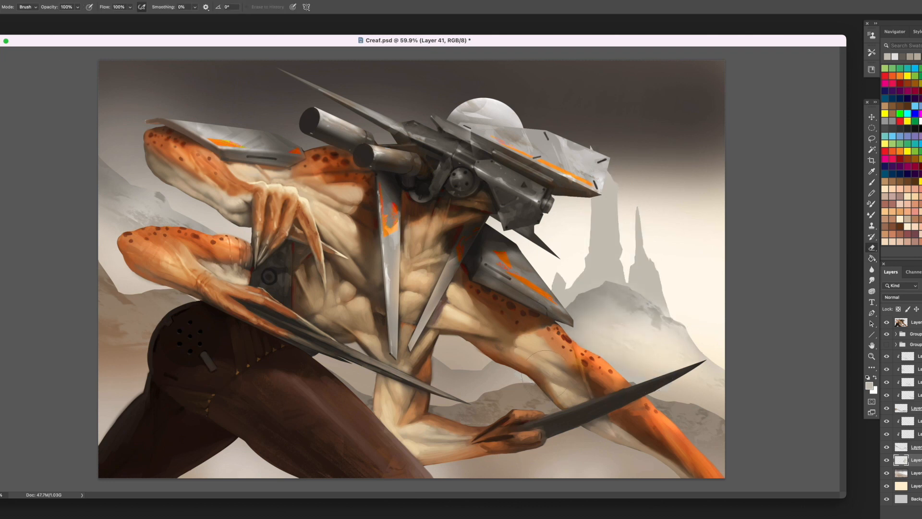
# - Move the spires clear of the creature's head plate and fade their base into the peak with the Eraser
pyautogui.press('v')
pyautogui.moveTo(631, 193)
pyautogui.mouseDown()
pyautogui.moveTo(662, 206)
pyautogui.moveTo(685, 197)
pyautogui.moveTo(657, 185)
pyautogui.moveTo(662, 233)
pyautogui.mouseUp()
pyautogui.press('e')
pyautogui.moveTo(598, 335)
pyautogui.mouseDown()
pyautogui.moveTo(570, 299)
pyautogui.moveTo(643, 323)
pyautogui.mouseUp()
pyautogui.press('[')
pyautogui.press('[')
pyautogui.press('[')
pyautogui.press('[')
pyautogui.moveTo(608, 291); pyautogui.dragTo(625, 293)
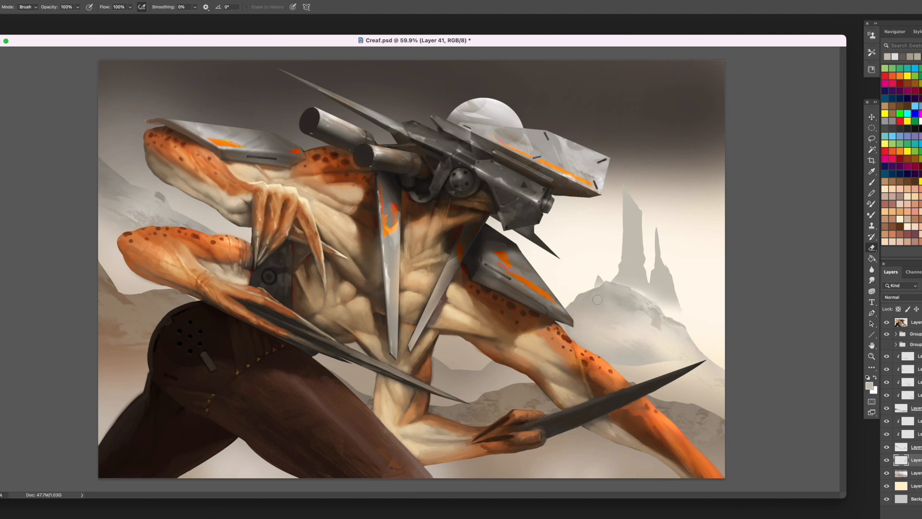
pyautogui.press(']')
pyautogui.press(']')
pyautogui.press(']')
pyautogui.press(']')
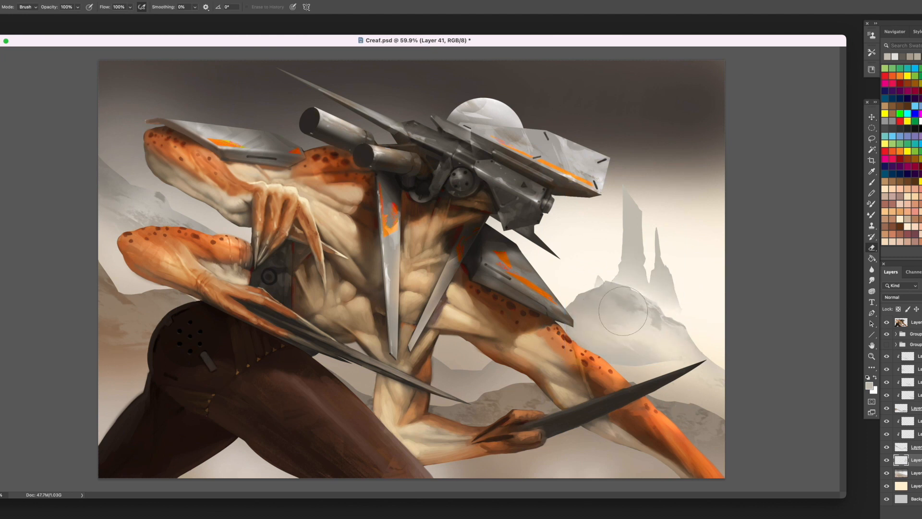
# - Lasso and cut away slivers along the tall spire's outer edge to sharpen its tip
pyautogui.press('l')
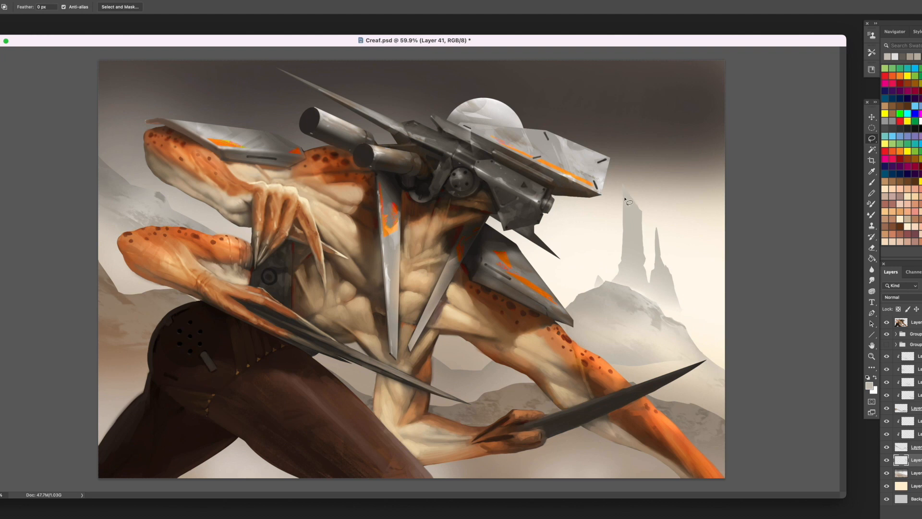
pyautogui.moveTo(625, 187); pyautogui.dragTo(615, 278)
pyautogui.moveTo(623, 204); pyautogui.dragTo(624, 239)
# - Create a new layer clipped to the spires and brush pale texture onto them
pyautogui.press('alt+shift+super+n')
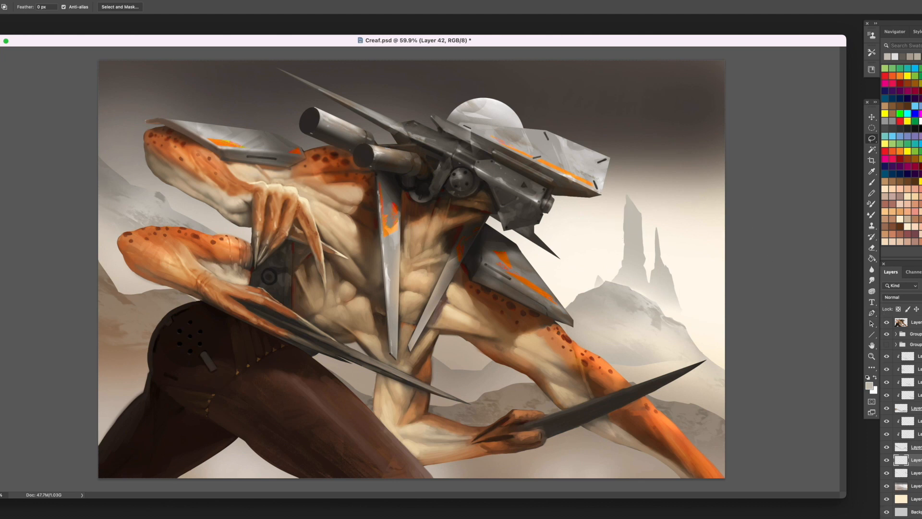
pyautogui.rightClick(914, 460)
pyautogui.click(887, 306)
pyautogui.press('b')
pyautogui.keyDown('alt'); pyautogui.click(661, 247); pyautogui.keyUp('alt')
pyautogui.moveTo(646, 255)
pyautogui.mouseDown()
pyautogui.moveTo(634, 246)
pyautogui.moveTo(685, 303)
pyautogui.mouseUp()
pyautogui.press('[')
pyautogui.press('[')
pyautogui.press('[')
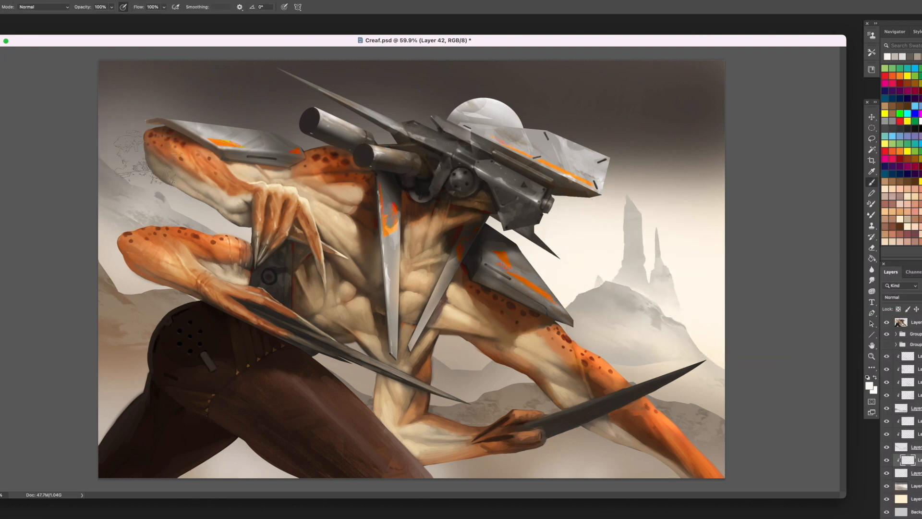
pyautogui.keyDown('alt'); pyautogui.click(180, 185); pyautogui.keyUp('alt')
# - On a new layer, paint warm cream haze around the base of the spires with a soft round brush
pyautogui.press('alt+shift+super+n')
pyautogui.rightClick(583, 239)
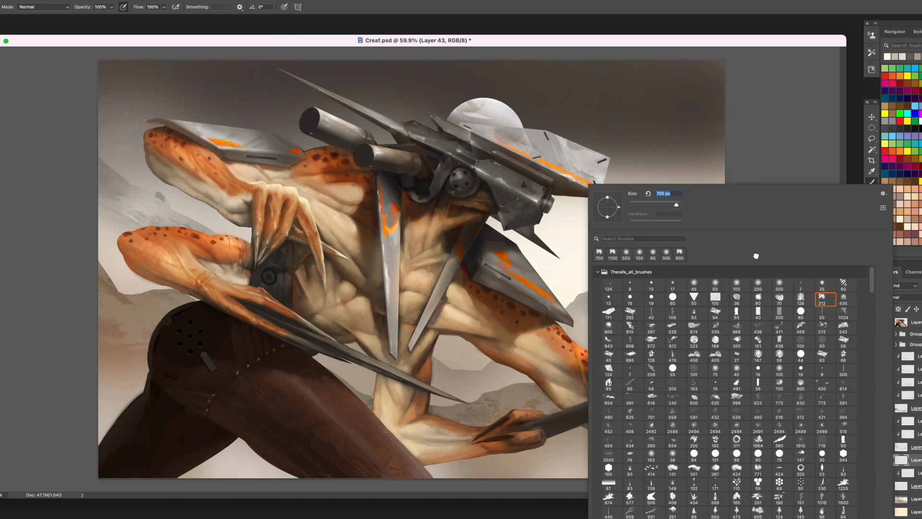
pyautogui.doubleClick(757, 256)
pyautogui.keyDown('alt'); pyautogui.click(692, 284); pyautogui.keyUp('alt')
pyautogui.keyDown('alt'); pyautogui.click(647, 283); pyautogui.keyUp('alt')
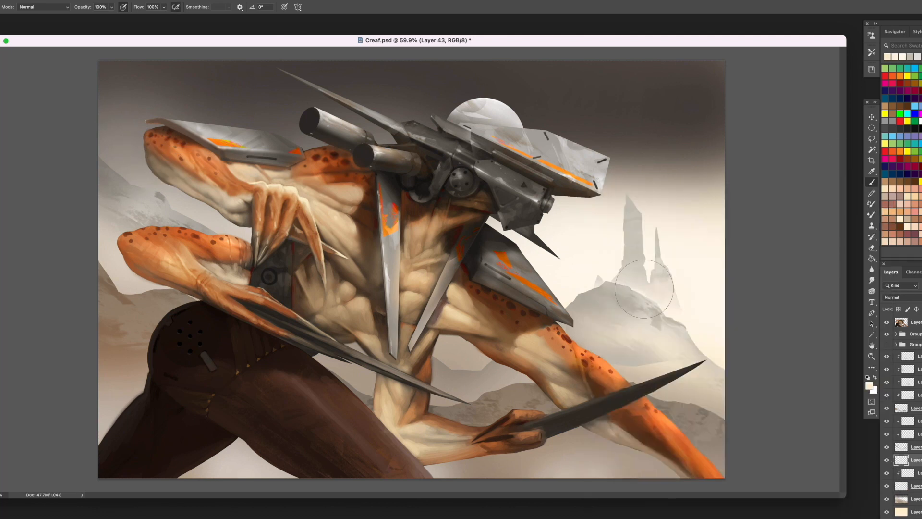
pyautogui.moveTo(646, 289)
pyautogui.mouseDown()
pyautogui.moveTo(610, 288)
pyautogui.moveTo(605, 245)
pyautogui.mouseUp()
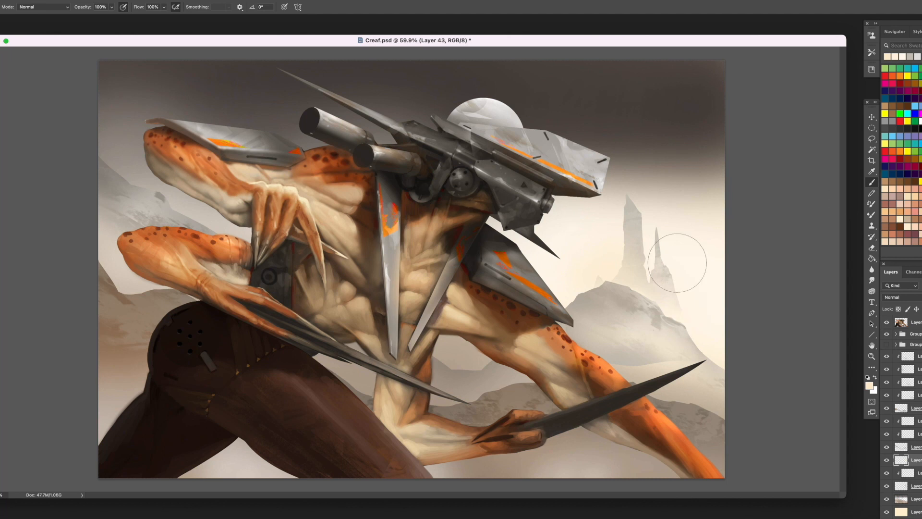
# - On another new layer, paint a thin pale cloud streak across the spires with a much smaller brush
pyautogui.press('alt+shift+super+n')
pyautogui.click(919, 58)
pyautogui.press('[')
pyautogui.press('[')
pyautogui.press('[')
pyautogui.press('[')
pyautogui.press('[')
pyautogui.press('[')
pyautogui.press('[')
pyautogui.press('[')
pyautogui.press('[')
pyautogui.press('[')
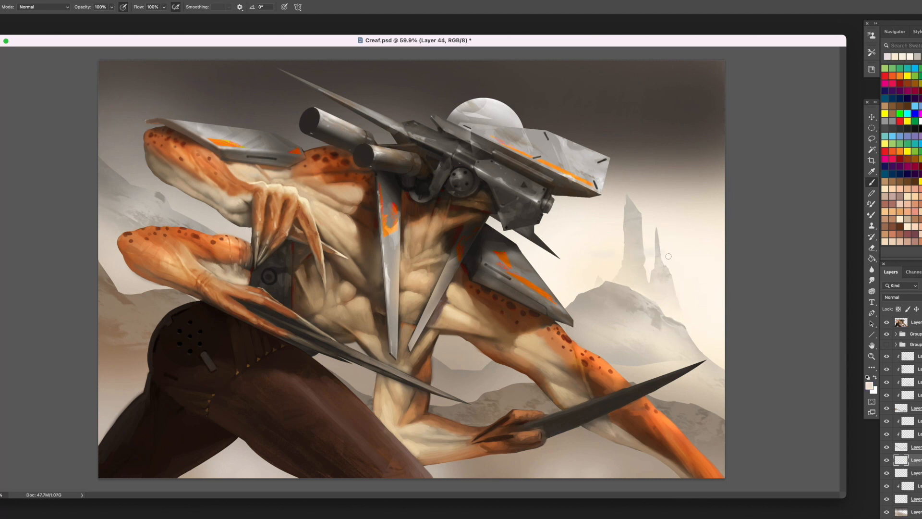
pyautogui.click(920, 57)
pyautogui.click(918, 120)
pyautogui.moveTo(916, 447); pyautogui.dragTo(909, 359)
pyautogui.press('super+z')
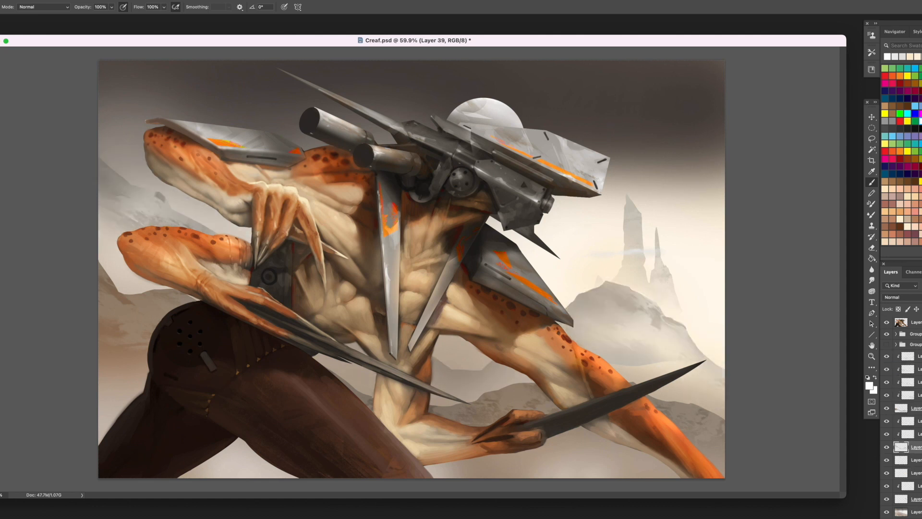
# - On a new layer above all the mountain layers, paint wispy white cloud streaks across the spires and bright horizon
pyautogui.click(917, 357)
pyautogui.press('super+alt+shift+n')
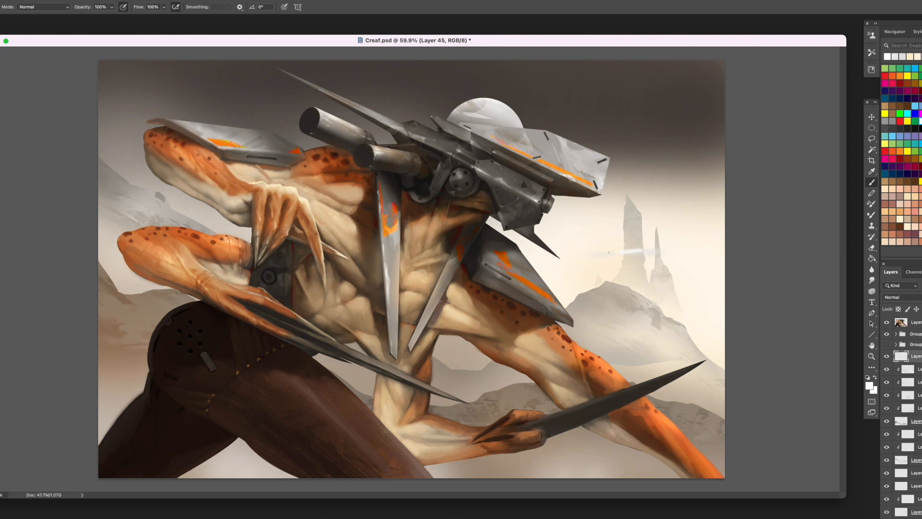
pyautogui.keyDown('alt'); pyautogui.click(692, 247); pyautogui.keyUp('alt')
pyautogui.click(918, 122)
pyautogui.keyDown('alt'); pyautogui.click(627, 254); pyautogui.keyUp('alt')
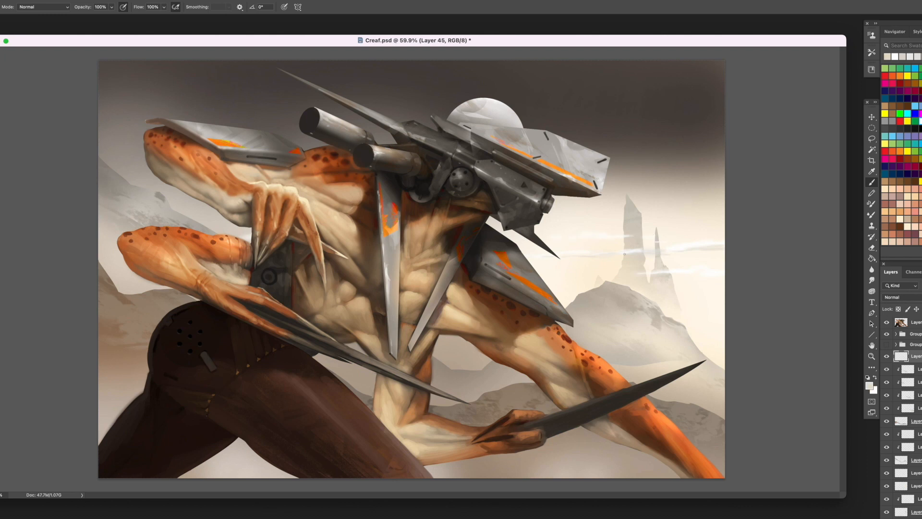
pyautogui.keyDown('alt'); pyautogui.click(575, 248); pyautogui.keyUp('alt')
pyautogui.keyDown('alt'); pyautogui.click(692, 240); pyautogui.keyUp('alt')
pyautogui.keyDown('alt'); pyautogui.click(694, 273); pyautogui.keyUp('alt')
pyautogui.keyDown('alt'); pyautogui.click(633, 253); pyautogui.keyUp('alt')
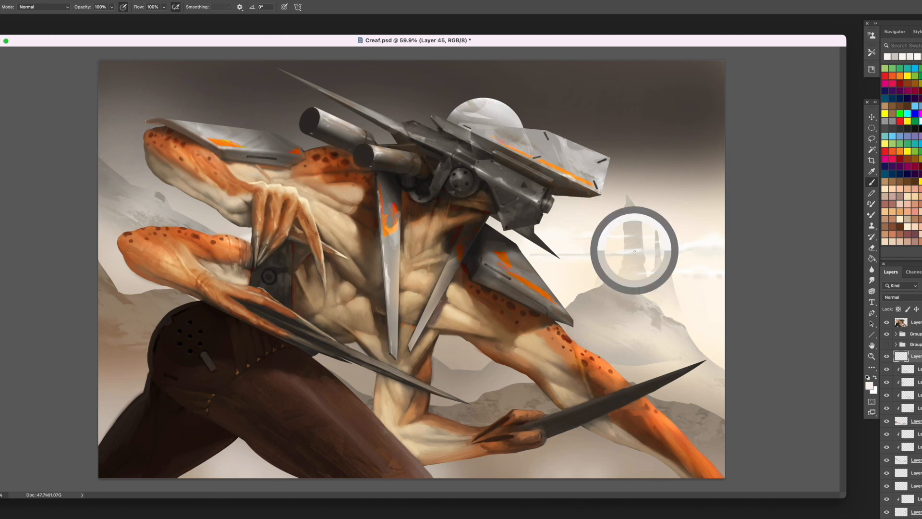
pyautogui.click(921, 121)
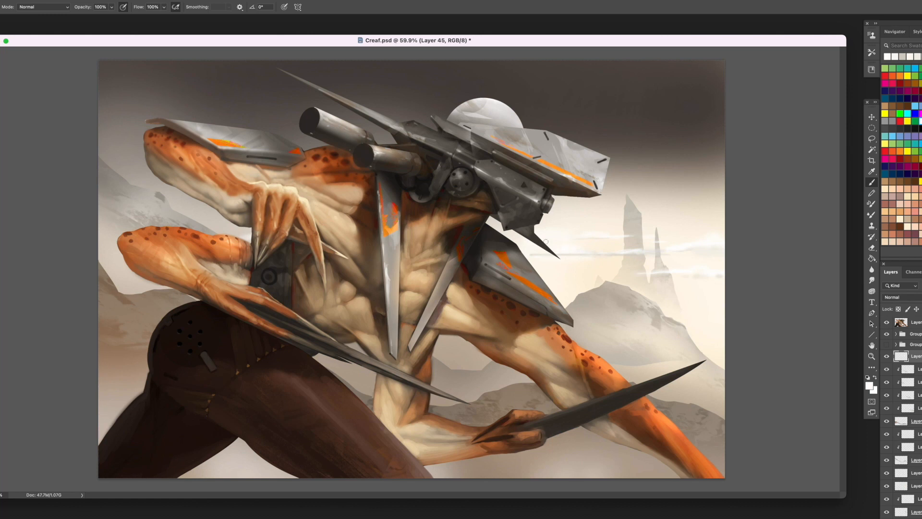
pyautogui.moveTo(598, 233); pyautogui.dragTo(531, 223)
# - On a new layer directly above the sky, brush soft dark tones into the dark sky above the head plate
pyautogui.scroll(-3, 912, 418)
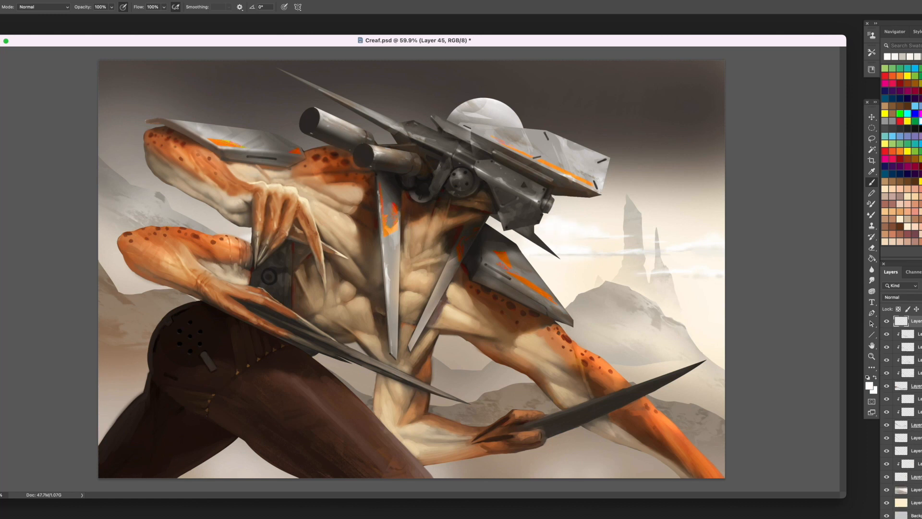
pyautogui.click(917, 489)
pyautogui.hotkey('ctrl', 'shift', 'alt', 'n')
pyautogui.keyDown('alt'); pyautogui.click(588, 86); pyautogui.keyUp('alt')
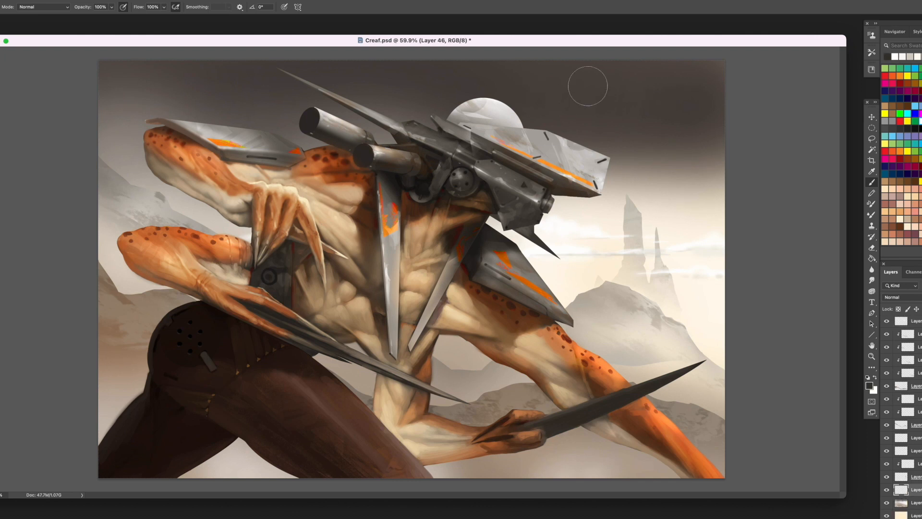
pyautogui.keyDown('alt'); pyautogui.click(637, 115); pyautogui.keyUp('alt')
pyautogui.moveTo(601, 120)
pyautogui.mouseDown()
pyautogui.moveTo(577, 124)
pyautogui.moveTo(555, 106)
pyautogui.mouseUp()
pyautogui.keyDown('alt'); pyautogui.click(675, 147); pyautogui.keyUp('alt')
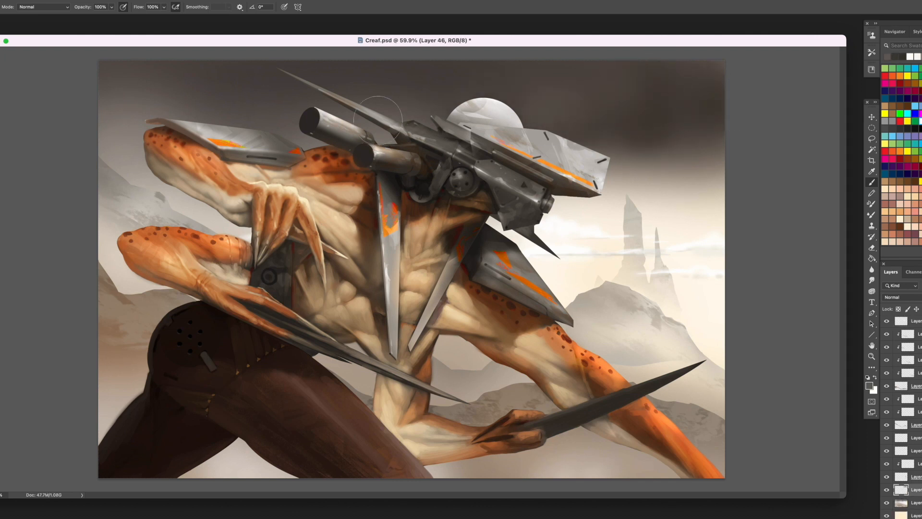
# - Enlarge the soft brush and blend grey-brown tones into the sky above the rear shoulder plate and gun barrels
pyautogui.press(']')
pyautogui.press(']')
pyautogui.press(']')
pyautogui.keyDown('alt'); pyautogui.click(104, 110); pyautogui.keyUp('alt')
pyautogui.keyDown('alt'); pyautogui.click(107, 137); pyautogui.keyUp('alt')
pyautogui.keyDown('alt'); pyautogui.click(113, 158); pyautogui.keyUp('alt')
pyautogui.moveTo(115, 103); pyautogui.dragTo(269, 104)
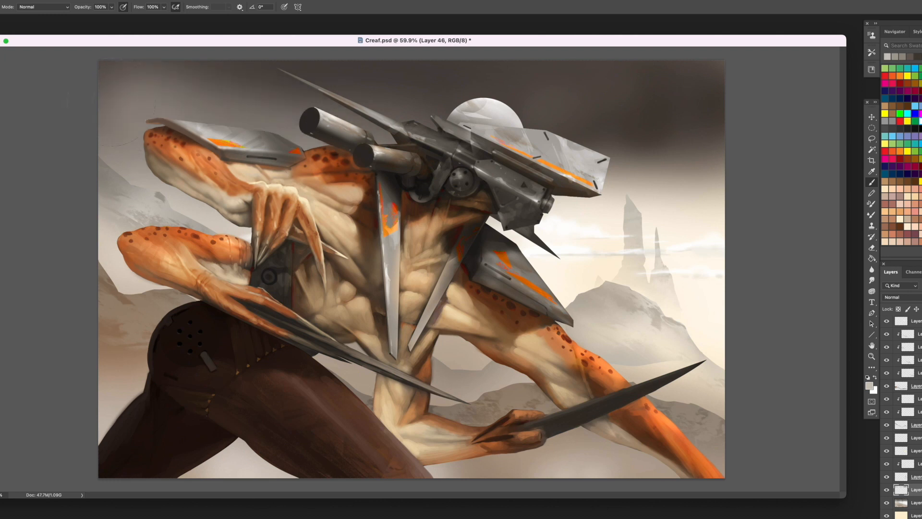
pyautogui.press(']')
pyautogui.moveTo(84, 91); pyautogui.dragTo(383, 85)
pyautogui.keyDown('alt'); pyautogui.click(387, 83); pyautogui.keyUp('alt')
pyautogui.moveTo(299, 68); pyautogui.dragTo(407, 78)
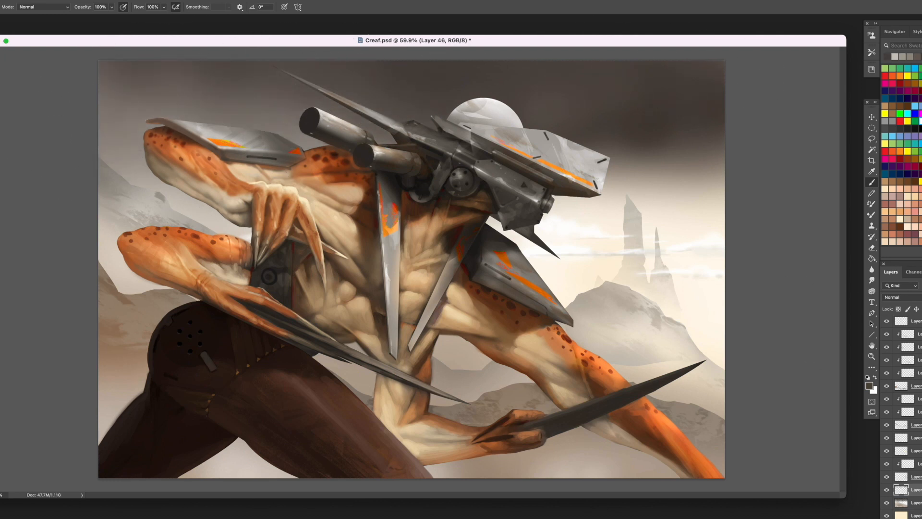
# - Select all the sky, mountain, spire and cloud layers and merge them into one background layer
pyautogui.scroll(10, 904, 370)
pyautogui.click(903, 359)
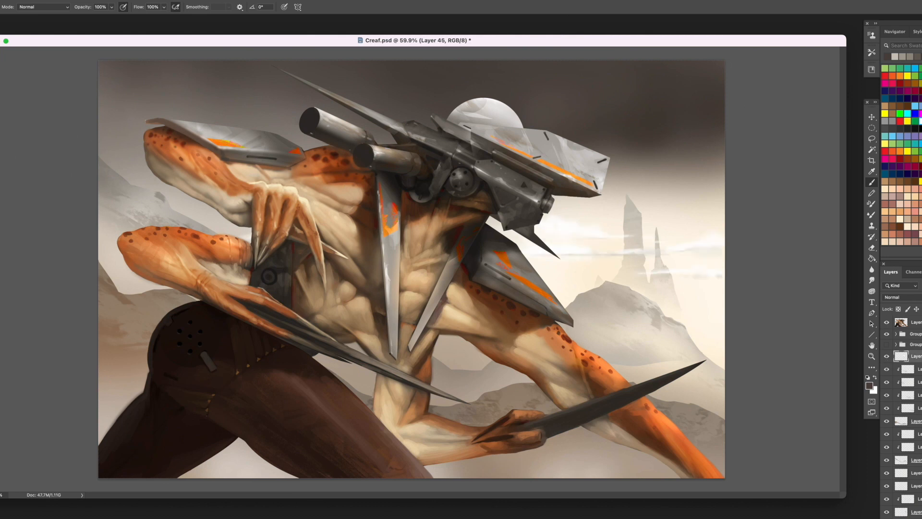
pyautogui.scroll(-10, 904, 370)
pyautogui.keyDown('shift'); pyautogui.click(915, 503); pyautogui.keyUp('shift')
pyautogui.rightClick(912, 464)
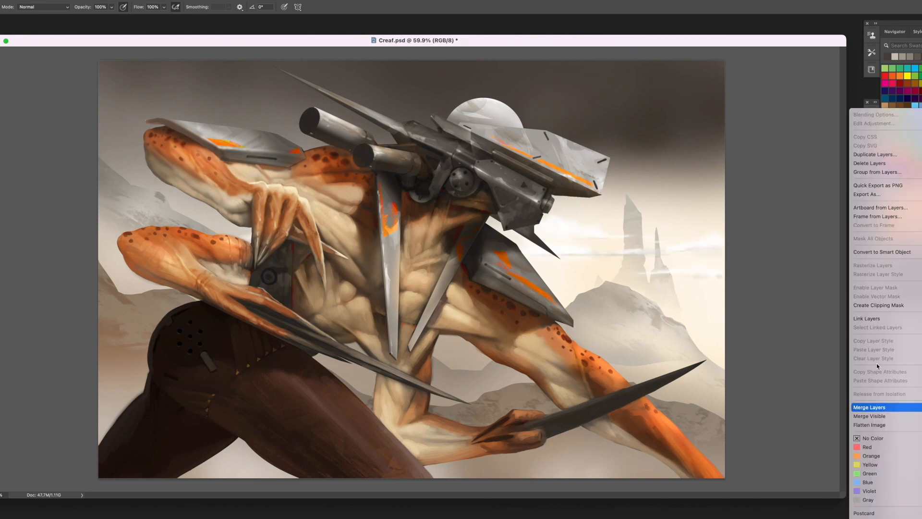
pyautogui.click(898, 408)
# - Apply a slight Gaussian Blur to the merged background layer
pyautogui.click(113, 0)
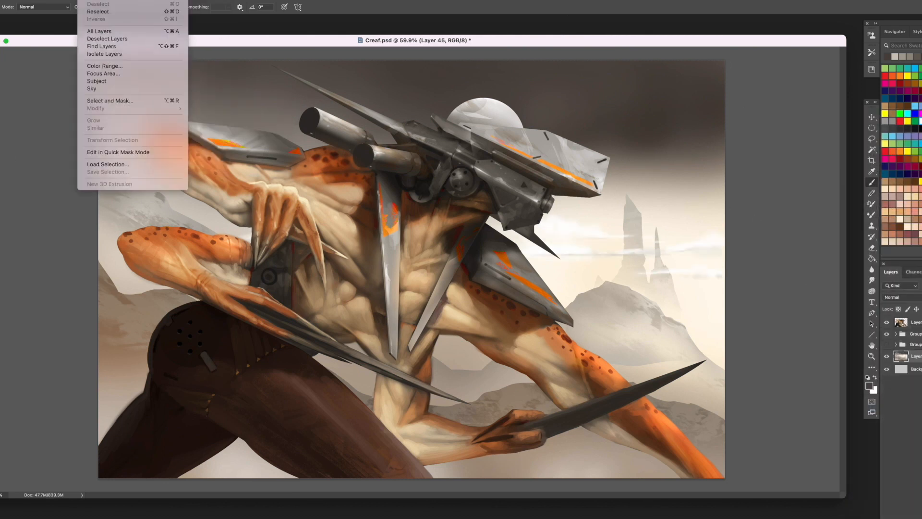
pyautogui.moveTo(189, 99)
pyautogui.click(256, 123)
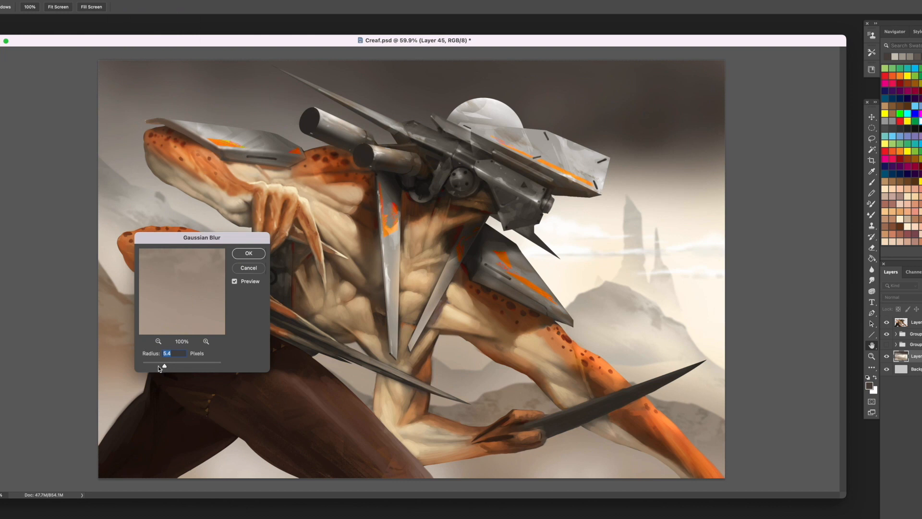
pyautogui.moveTo(158, 366); pyautogui.dragTo(159, 365)
pyautogui.press('Return')
# - On a new layer, stamp white dust around the creature's legs and along the ground with the 435 px textured brush
pyautogui.press('b')
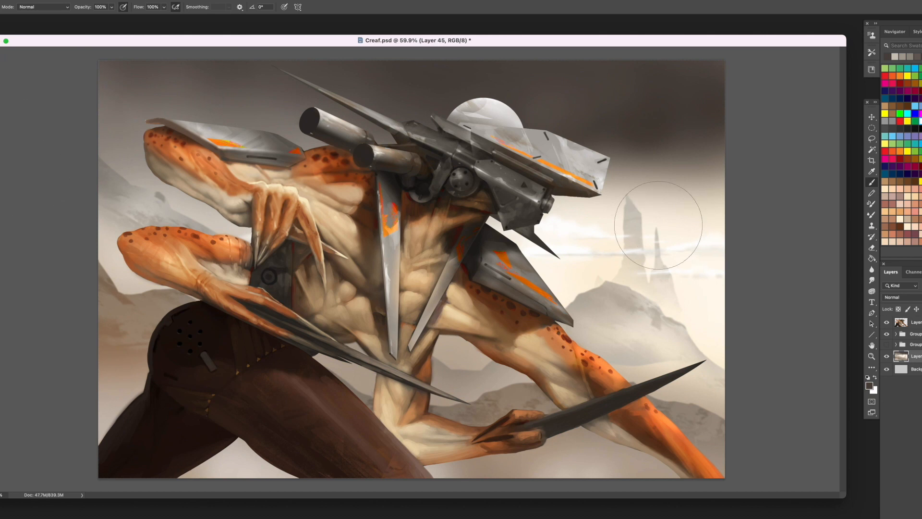
pyautogui.hotkey('ctrl', 'shift', 'alt', 'n')
pyautogui.rightClick(445, 158)
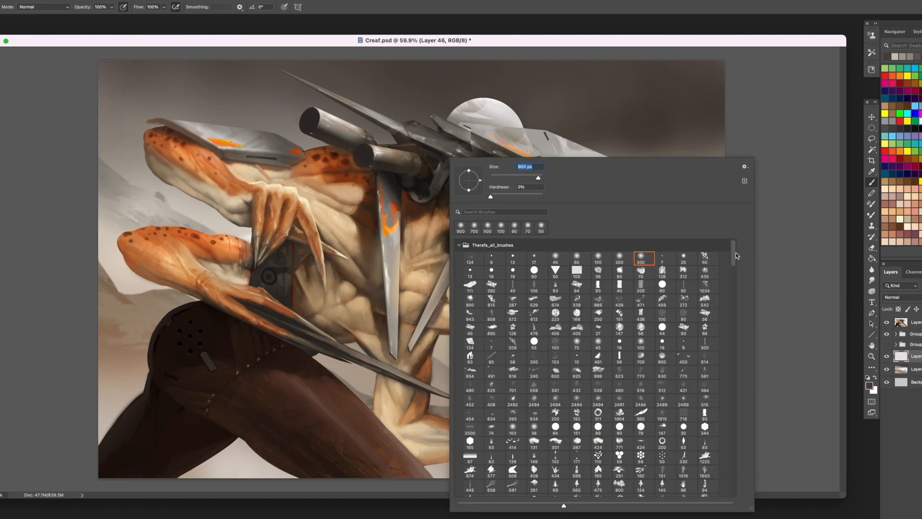
pyautogui.moveTo(736, 253); pyautogui.dragTo(731, 268)
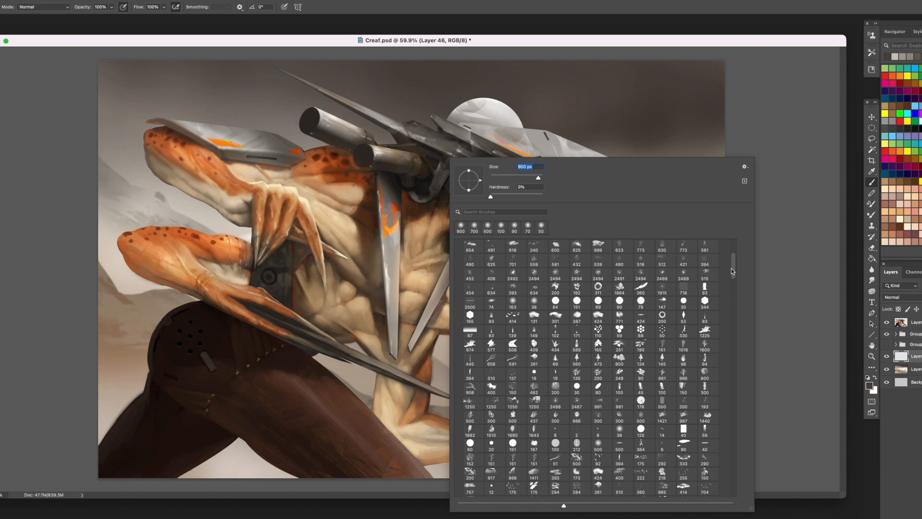
pyautogui.moveTo(731, 271)
pyautogui.mouseDown()
pyautogui.moveTo(730, 289)
pyautogui.moveTo(730, 256)
pyautogui.mouseUp()
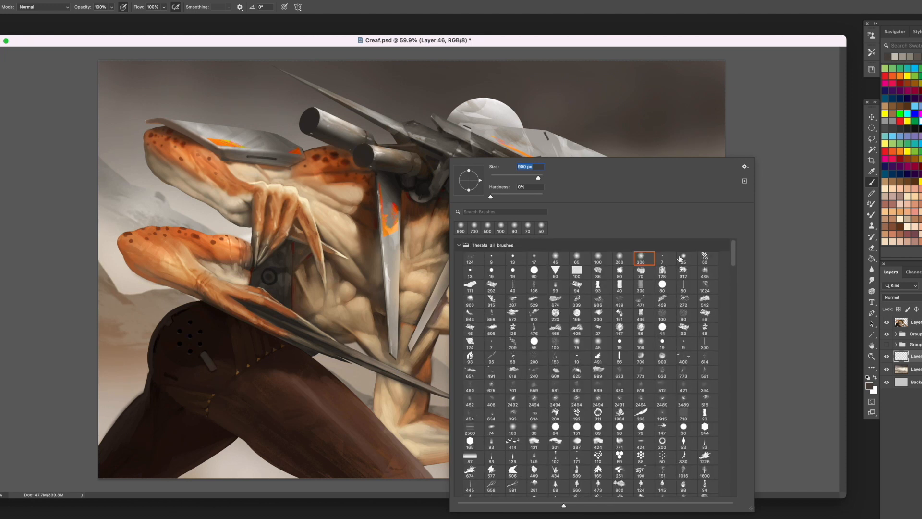
pyautogui.doubleClick(705, 271)
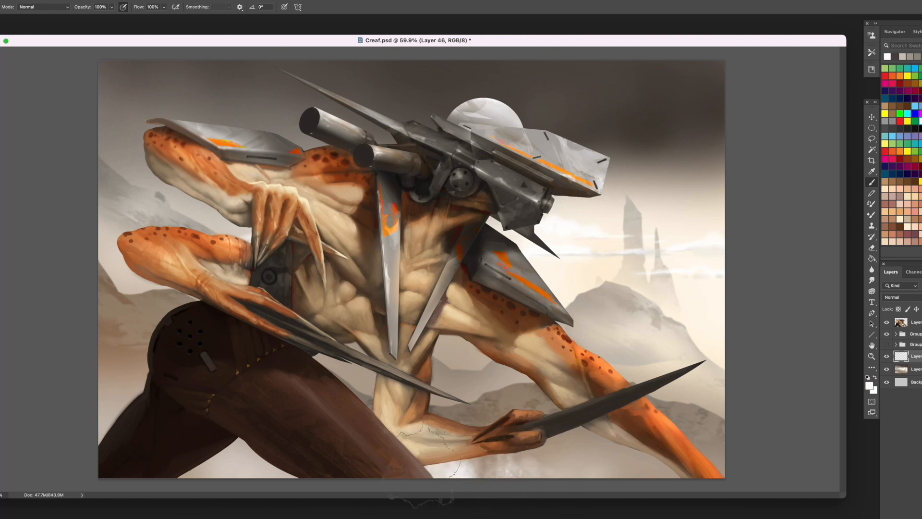
pyautogui.moveTo(147, 374)
pyautogui.mouseDown()
pyautogui.moveTo(125, 380)
pyautogui.moveTo(121, 365)
pyautogui.moveTo(153, 317)
pyautogui.mouseUp()
pyautogui.moveTo(619, 481); pyautogui.dragTo(642, 476)
pyautogui.moveTo(749, 459)
pyautogui.mouseDown()
pyautogui.moveTo(742, 447)
pyautogui.moveTo(667, 480)
pyautogui.mouseUp()
pyautogui.keyDown('alt'); pyautogui.click(720, 423); pyautogui.keyUp('alt')
pyautogui.keyDown('alt'); pyautogui.click(157, 329); pyautogui.keyUp('alt')
pyautogui.moveTo(142, 341); pyautogui.dragTo(115, 331)
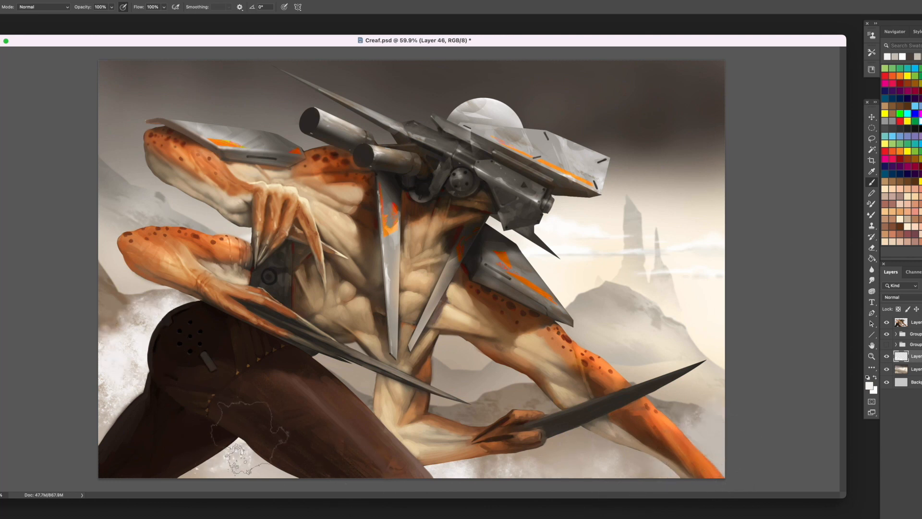
# - Stamp more white dust around the creature's rear leg and soften the excess beside the hip with the Eraser
pyautogui.moveTo(231, 456); pyautogui.dragTo(246, 461)
pyautogui.moveTo(120, 346); pyautogui.dragTo(115, 312)
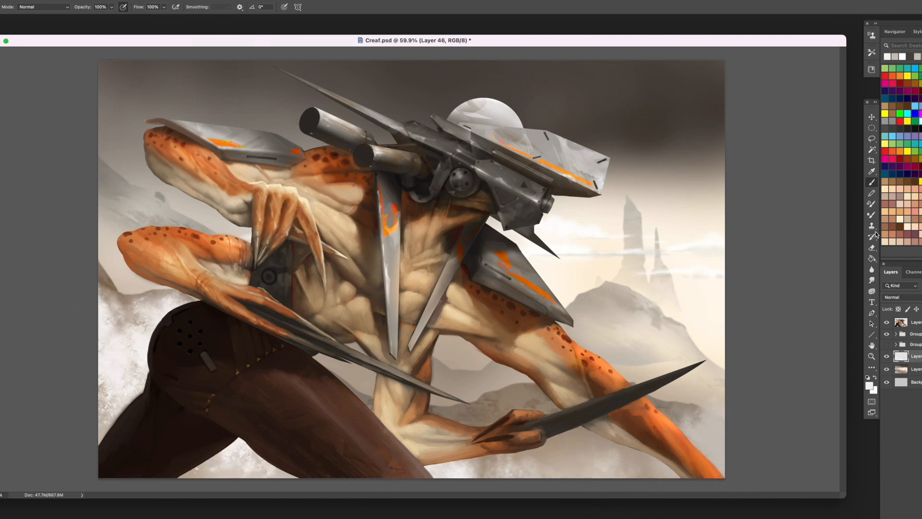
pyautogui.click(872, 248)
pyautogui.moveTo(175, 339)
pyautogui.mouseDown()
pyautogui.moveTo(83, 349)
pyautogui.moveTo(91, 394)
pyautogui.moveTo(112, 406)
pyautogui.moveTo(176, 375)
pyautogui.mouseUp()
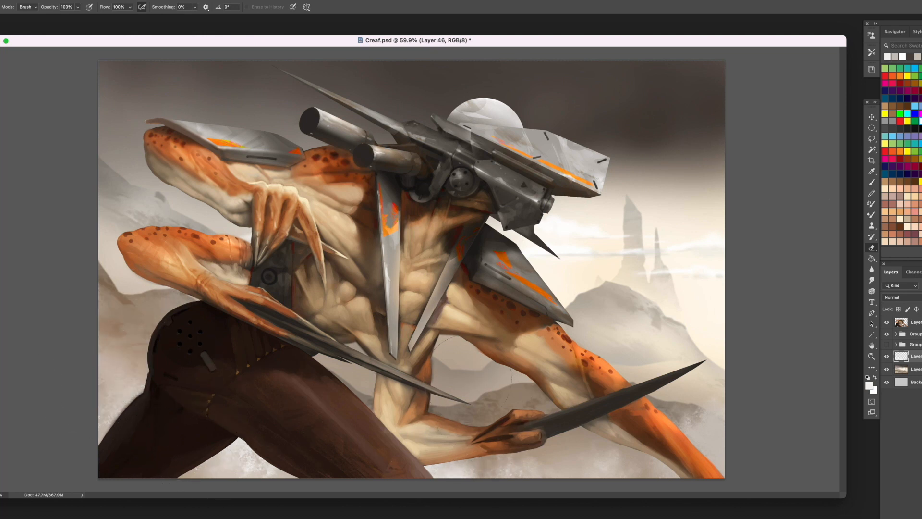
# - On a new layer above the creature, brush soft pale fog along the painting's lower edge and over the legs
pyautogui.hotkey('ctrl', 'shift', 'alt', 'n')
pyautogui.press('b')
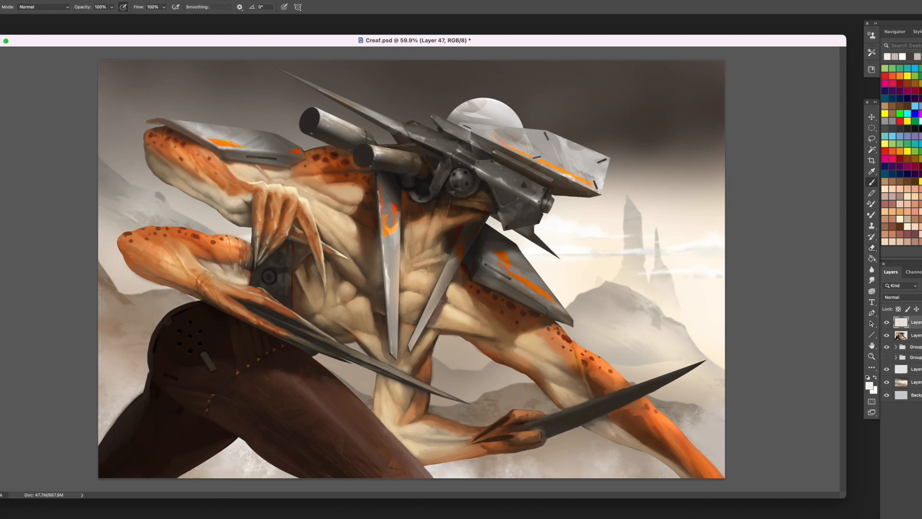
pyautogui.keyDown('alt'); pyautogui.click(581, 237); pyautogui.keyUp('alt')
pyautogui.rightClick(521, 199)
pyautogui.click(714, 284)
pyautogui.click(457, 391)
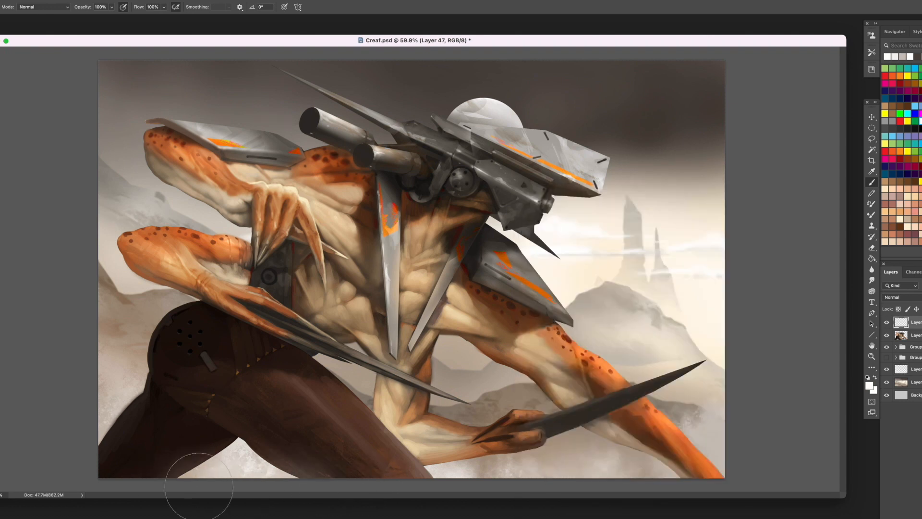
pyautogui.moveTo(199, 487); pyautogui.dragTo(150, 470)
pyautogui.moveTo(734, 481)
pyautogui.mouseDown()
pyautogui.moveTo(445, 497)
pyautogui.moveTo(59, 468)
pyautogui.mouseUp()
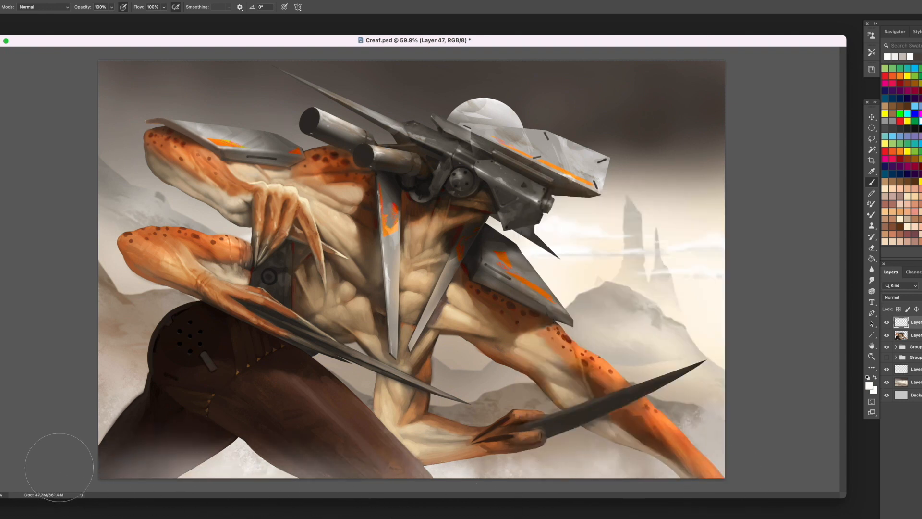
pyautogui.moveTo(39, 433)
pyautogui.mouseDown()
pyautogui.moveTo(98, 465)
pyautogui.moveTo(43, 432)
pyautogui.mouseUp()
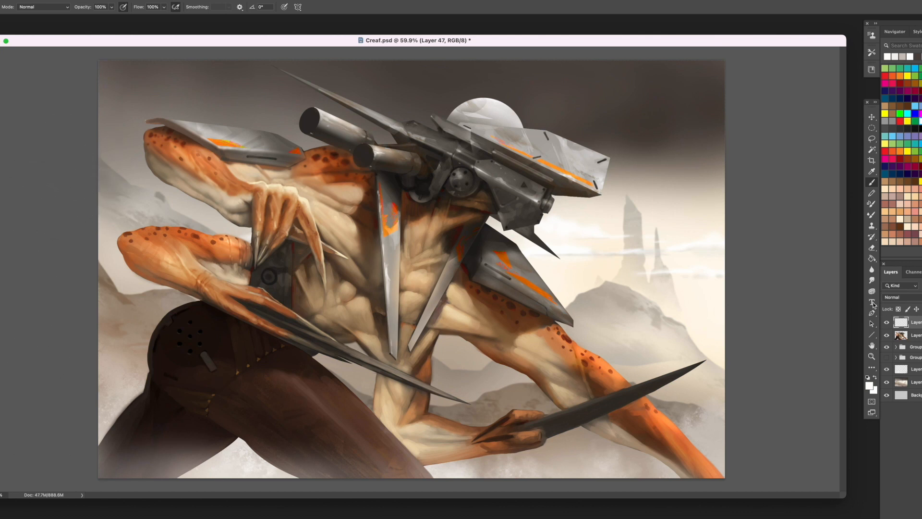
# - Above the creature layer, draw a 283 px circle beside the head with the Ellipse tool and remove its fill
pyautogui.click(910, 335)
pyautogui.press('r')
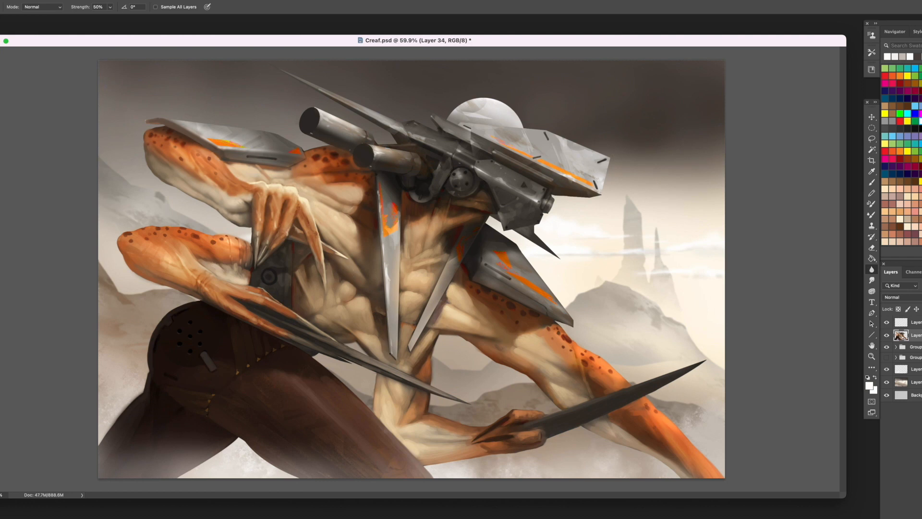
pyautogui.hotkey('ctrl', 'alt', 'shift', 'n')
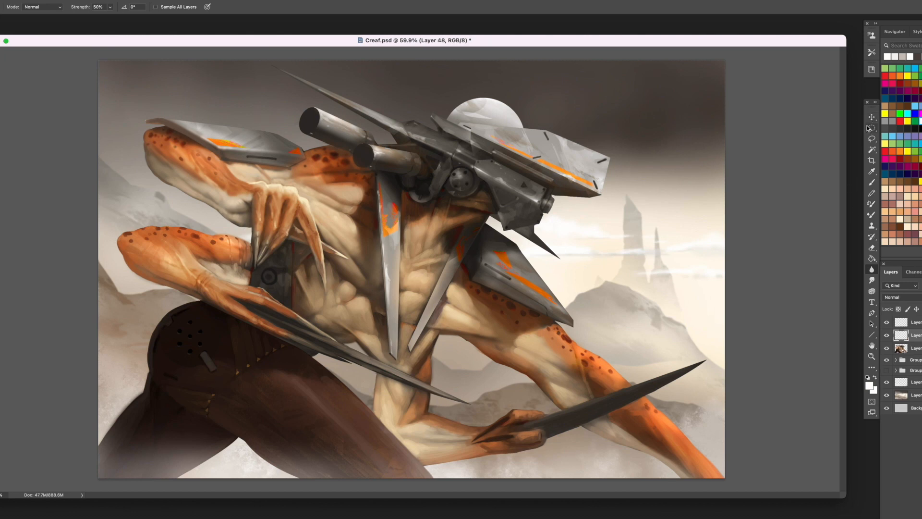
pyautogui.click(872, 368)
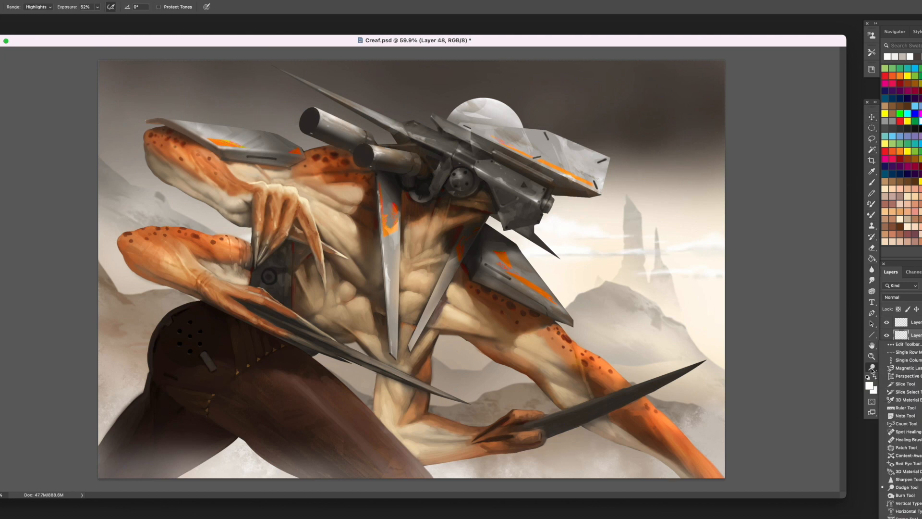
pyautogui.click(873, 261)
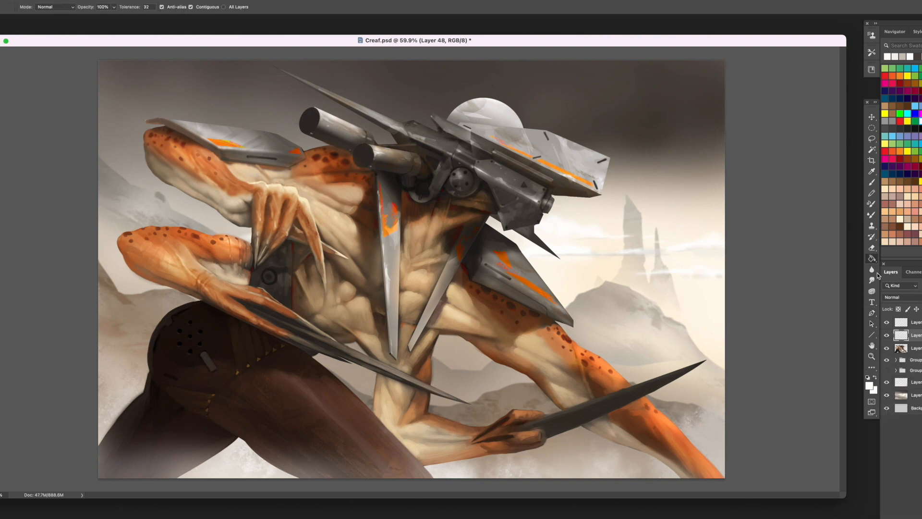
pyautogui.click(873, 336)
pyautogui.click(892, 341)
pyautogui.moveTo(588, 217); pyautogui.dragTo(624, 253)
pyautogui.click(754, 137)
pyautogui.click(738, 150)
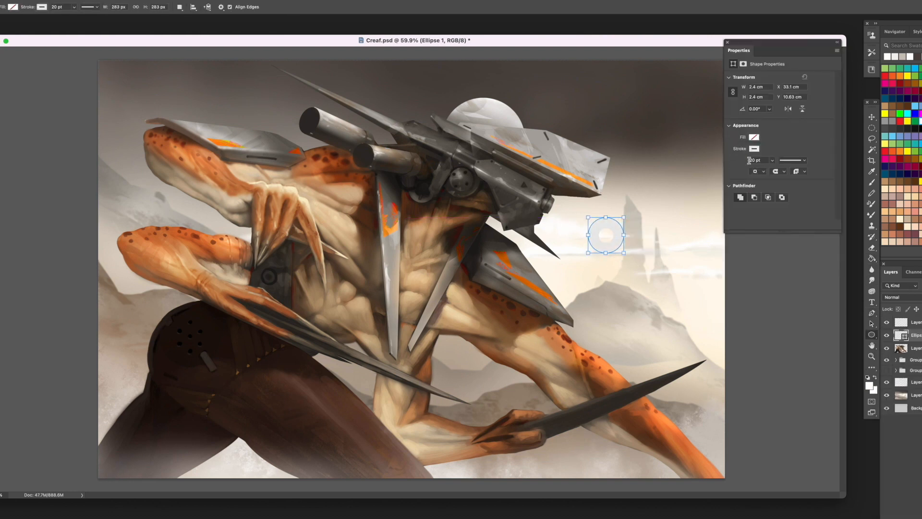
# - Reduce the circle's stroke to about 9 pt and colour it red
pyautogui.moveTo(771, 174); pyautogui.dragTo(764, 171)
pyautogui.click(754, 149)
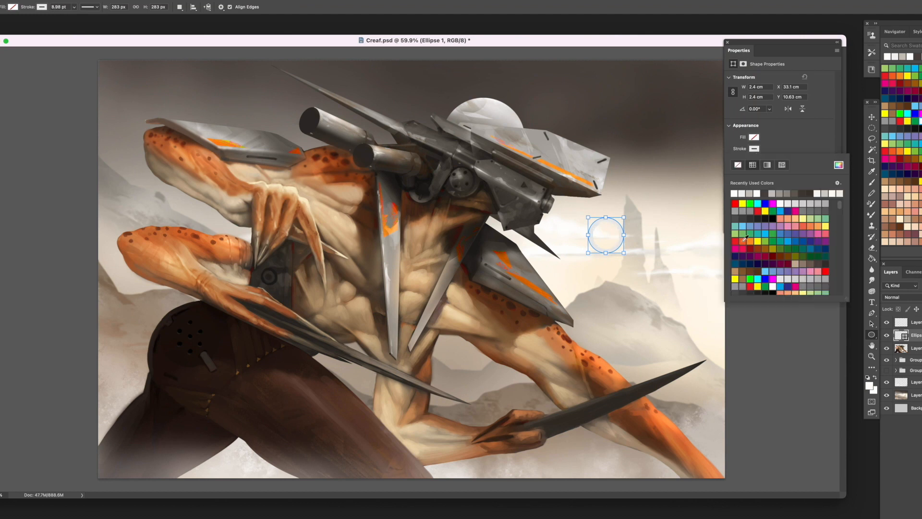
pyautogui.click(826, 271)
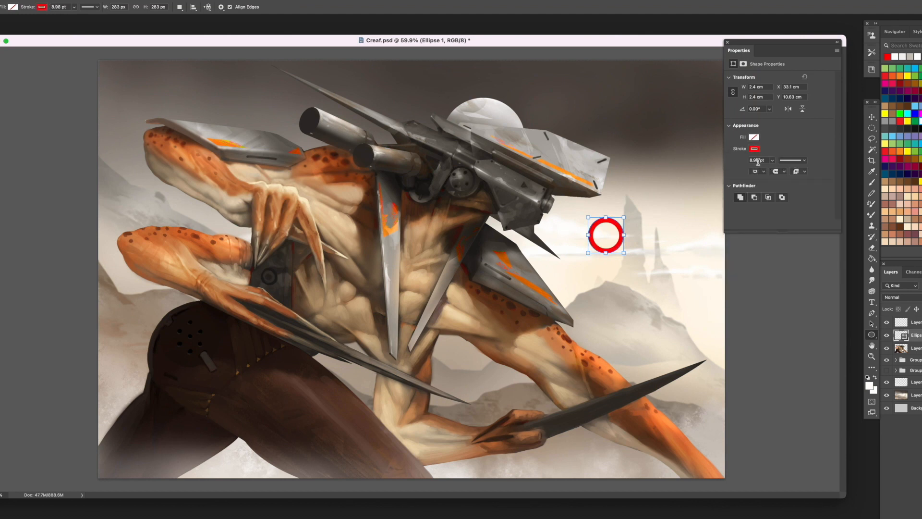
pyautogui.click(729, 43)
# - Add a new empty layer and merge the red ring shape with it into a pixel layer
pyautogui.press('alt+shift+super+n')
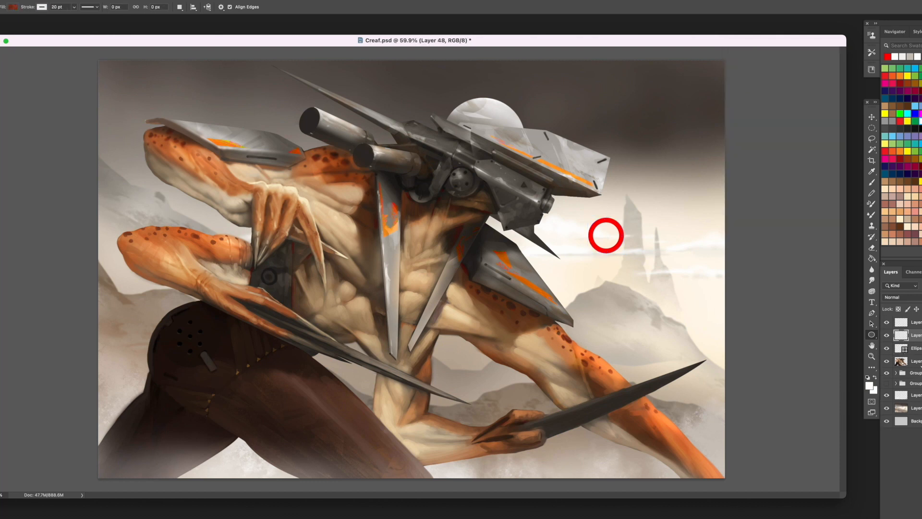
pyautogui.keyDown('shift'); pyautogui.click(916, 348); pyautogui.keyUp('shift')
pyautogui.rightClick(917, 348)
pyautogui.click(867, 408)
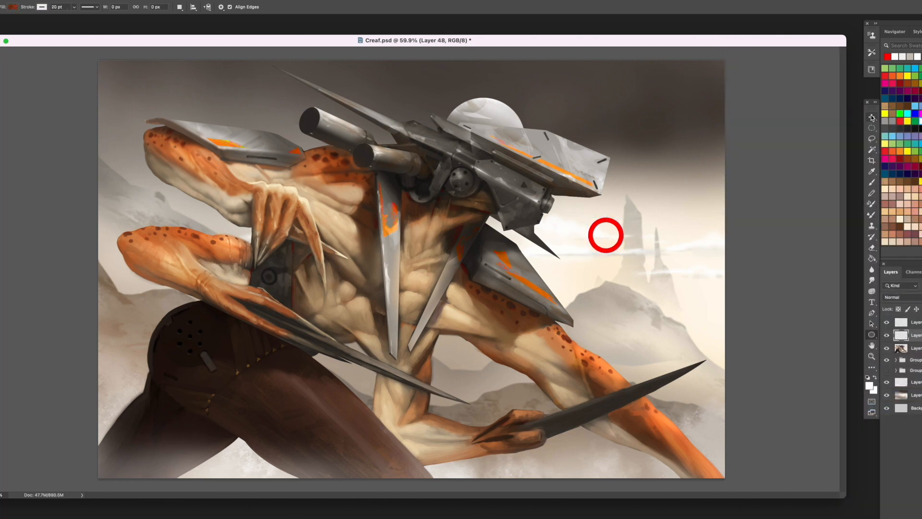
# - Duplicate the red ring, shrink the copy and fit it onto the muzzle of the lower gun barrel
pyautogui.press('v')
pyautogui.moveTo(605, 231); pyautogui.dragTo(364, 157)
pyautogui.press('Return')
pyautogui.press('Up')
pyautogui.press('Up')
pyautogui.press('Up')
pyautogui.press('Up')
pyautogui.press('Up')
pyautogui.press('Up')
pyautogui.press('Up')
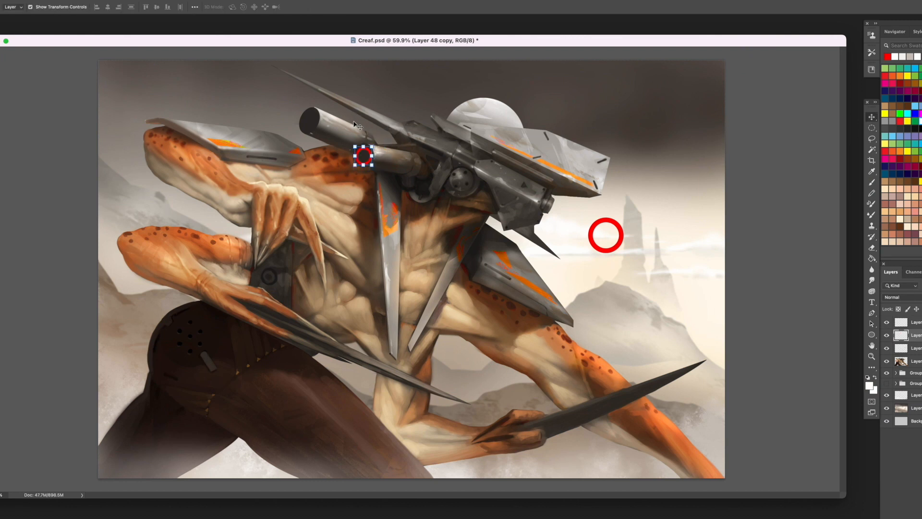
# - Lighten the small ring by raising the black output in Levels and shift its hue by +106 to bright green
pyautogui.press('super+l')
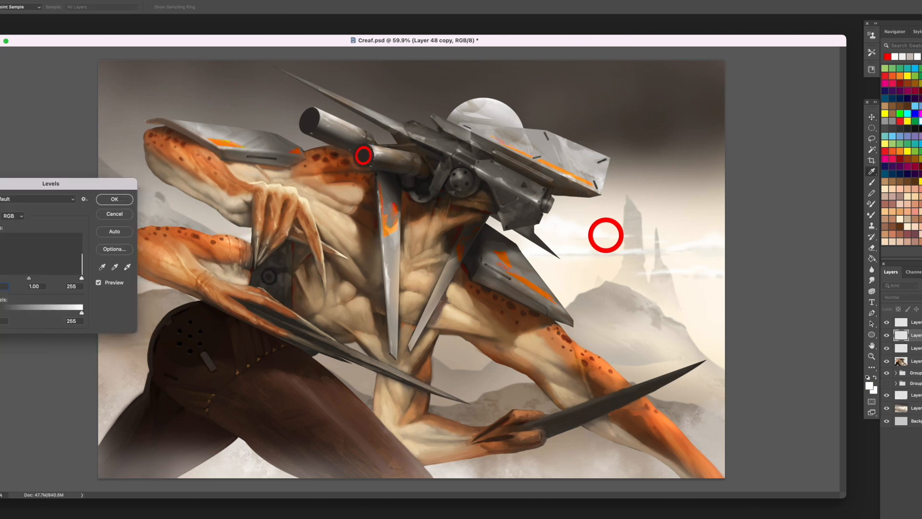
pyautogui.moveTo(1, 312); pyautogui.dragTo(29, 314)
pyautogui.press('Return')
pyautogui.press('super+u')
pyautogui.moveTo(72, 382); pyautogui.dragTo(101, 384)
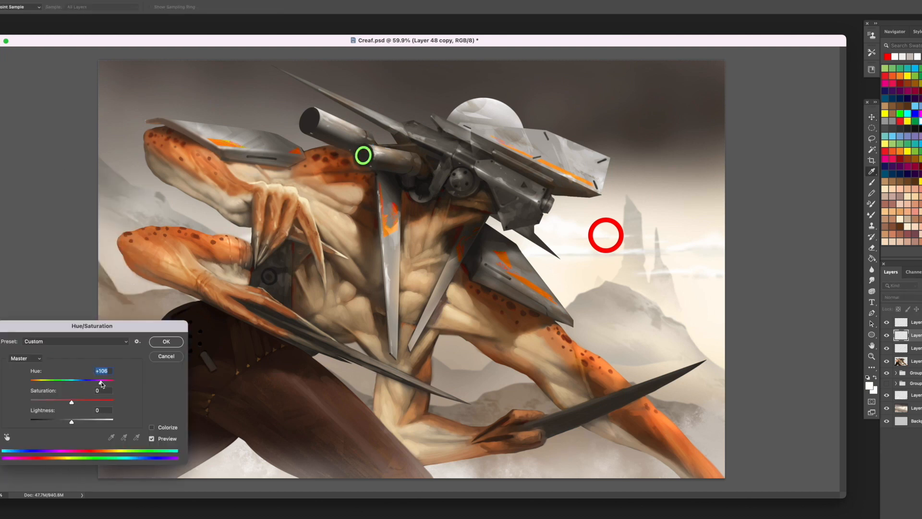
pyautogui.press('Return')
# - Hide the original red ring, then copy the green ring onto the upper barrel's muzzle and rotate and stretch it to fit
pyautogui.press('v')
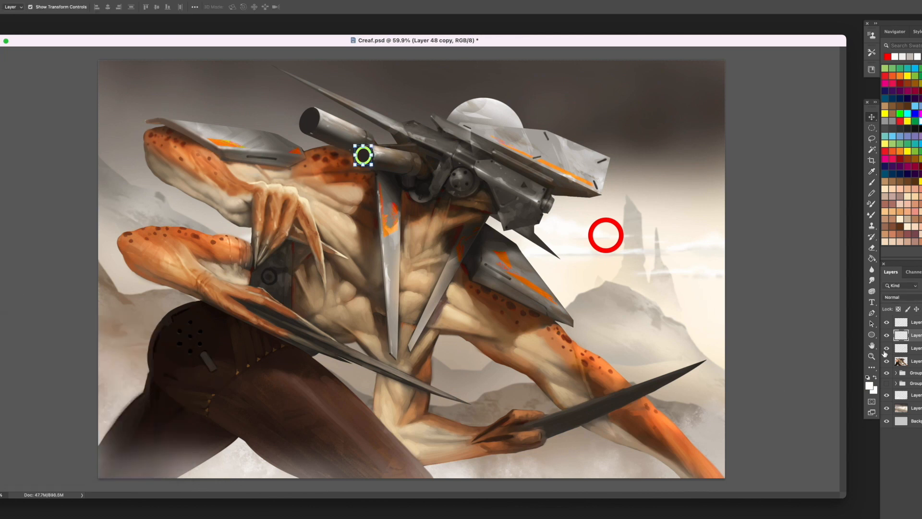
pyautogui.click(887, 348)
pyautogui.moveTo(363, 155); pyautogui.dragTo(308, 118)
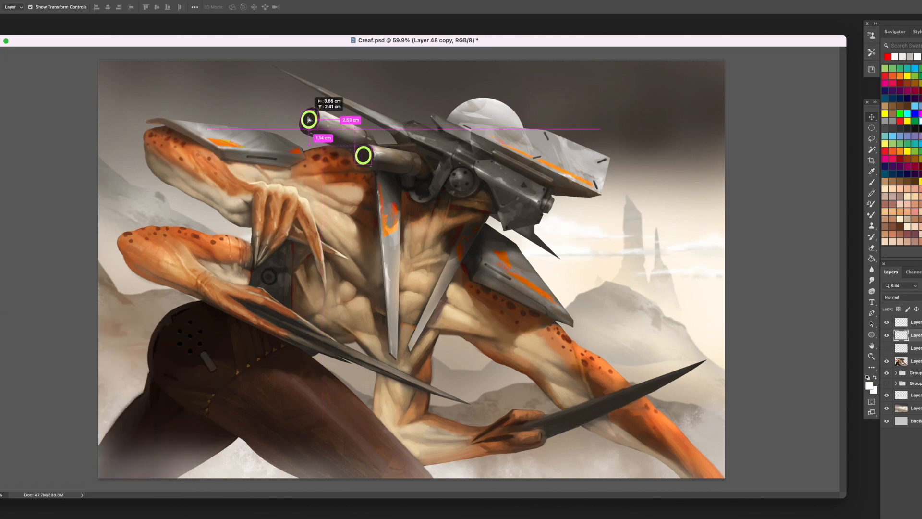
pyautogui.hotkey('ctrl', 't')
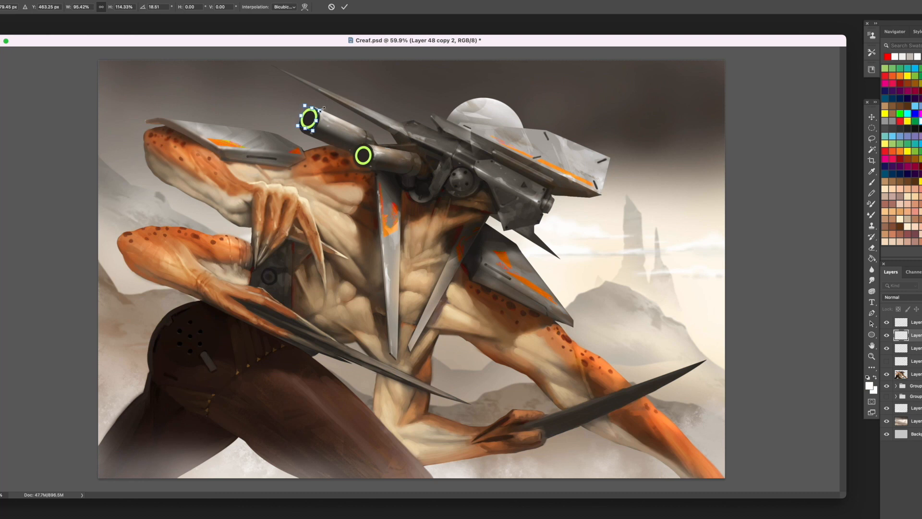
pyautogui.press('Return')
pyautogui.moveTo(311, 116); pyautogui.dragTo(313, 117)
pyautogui.hotkey('ctrl', 't')
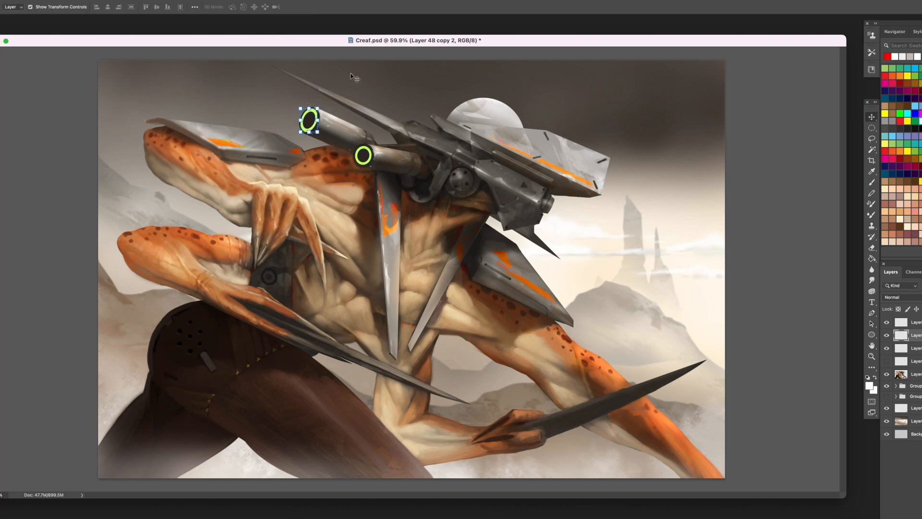
# - On a new layer, paint a soft yellow-green glow around both barrel rings and set the layer's blending to Screen
pyautogui.hotkey('ctrl', 'shift', 'alt', 'n')
pyautogui.click(872, 183)
pyautogui.rightClick(333, 182)
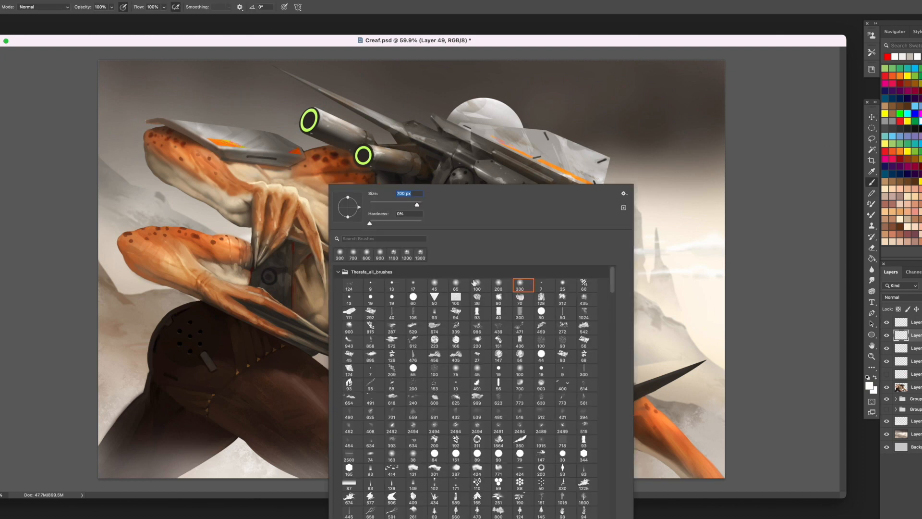
pyautogui.doubleClick(525, 286)
pyautogui.click(885, 69)
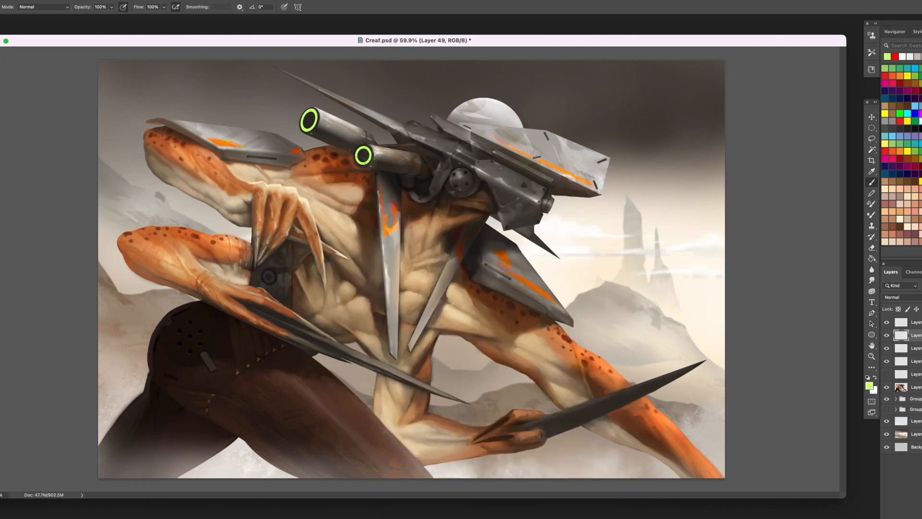
pyautogui.moveTo(361, 156); pyautogui.dragTo(364, 153)
pyautogui.moveTo(306, 115); pyautogui.dragTo(302, 126)
pyautogui.click(893, 298)
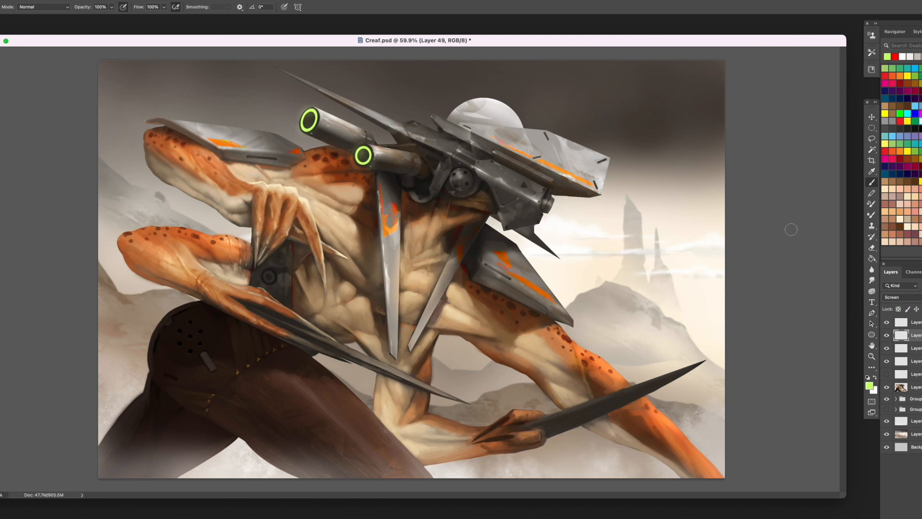
# - Cut small gaps into the green rings on both gun barrels, using lasso selections on the ring layers
pyautogui.click(872, 248)
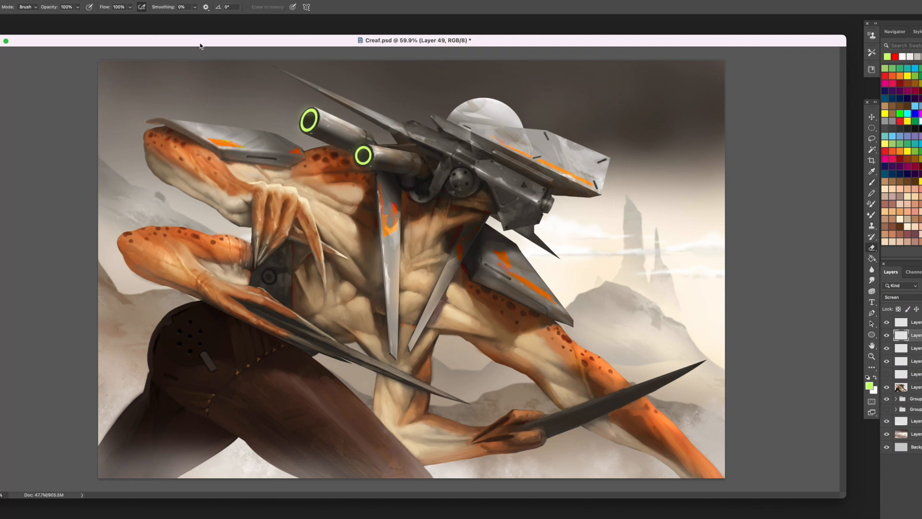
pyautogui.click(872, 138)
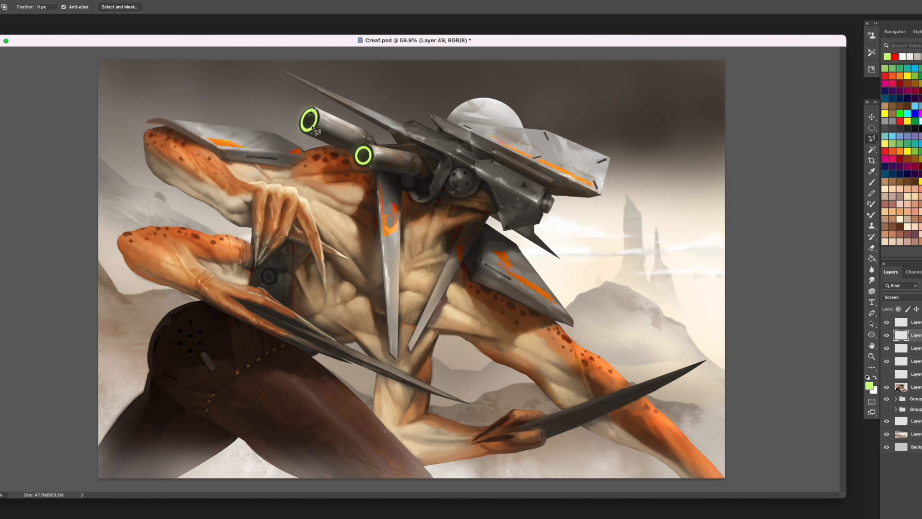
pyautogui.click(917, 348)
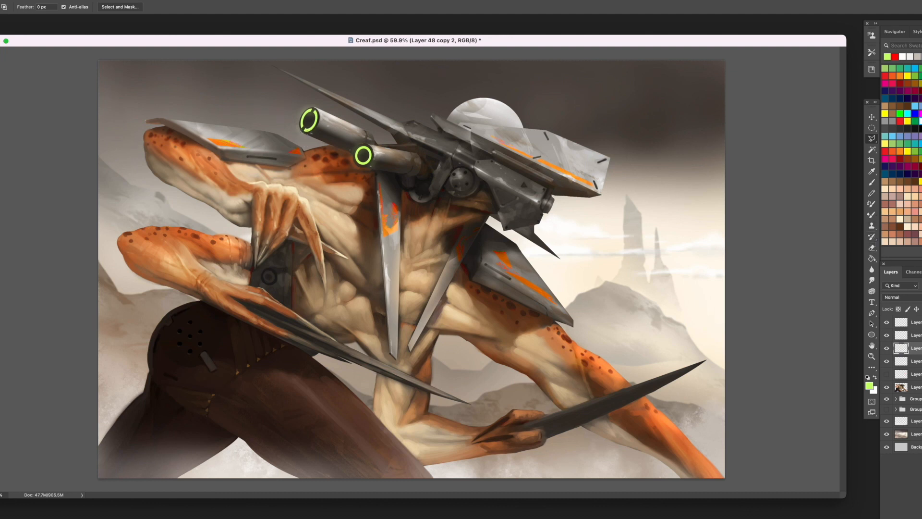
pyautogui.hotkey('alt', '[')
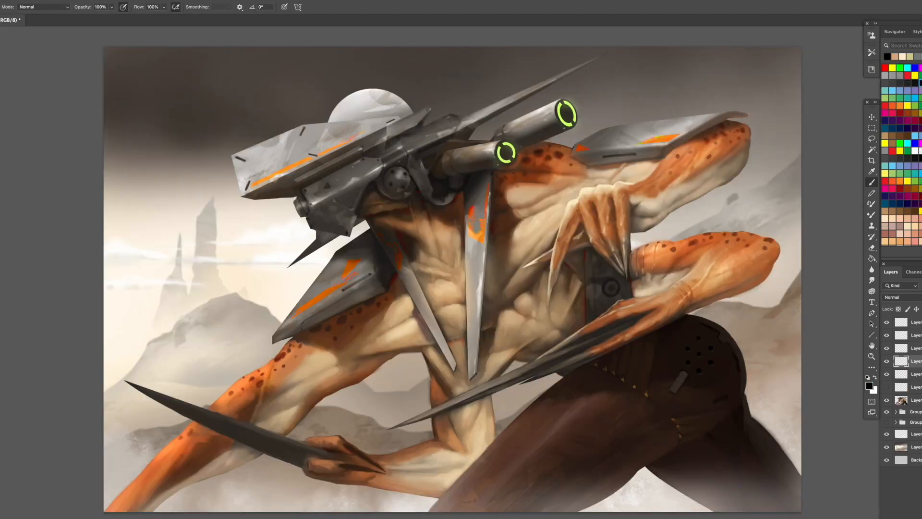
# - Add a new layer directly beneath the creature and fill it with flat teal as a test backdrop
pyautogui.click(915, 411)
pyautogui.hotkey('ctrl', 'alt', 'shift', 'n')
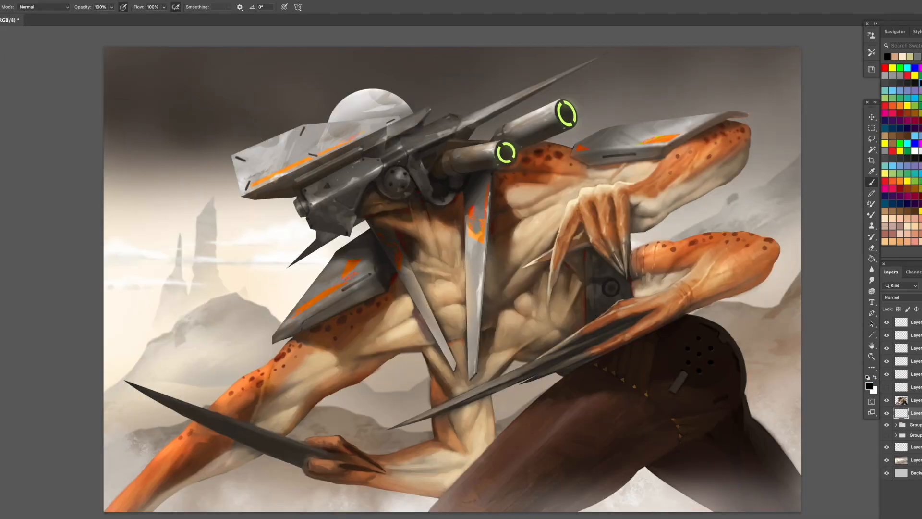
pyautogui.click(872, 259)
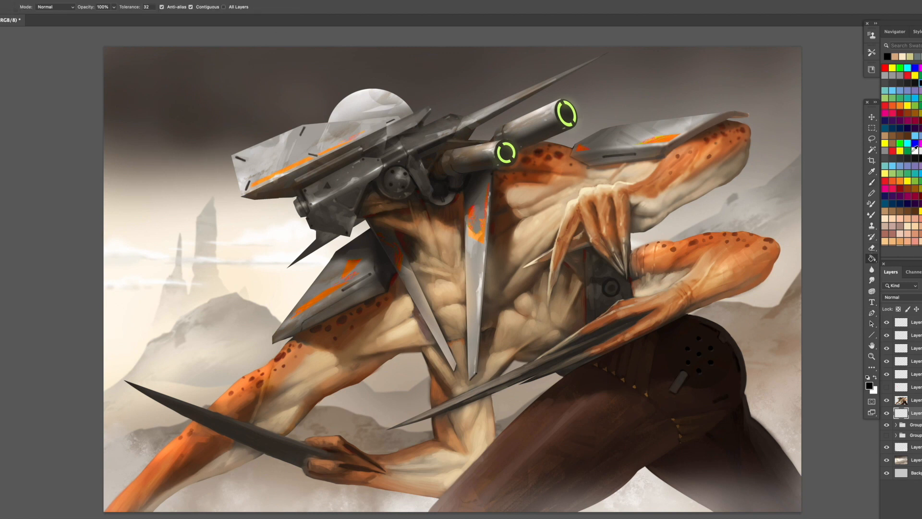
pyautogui.click(885, 166)
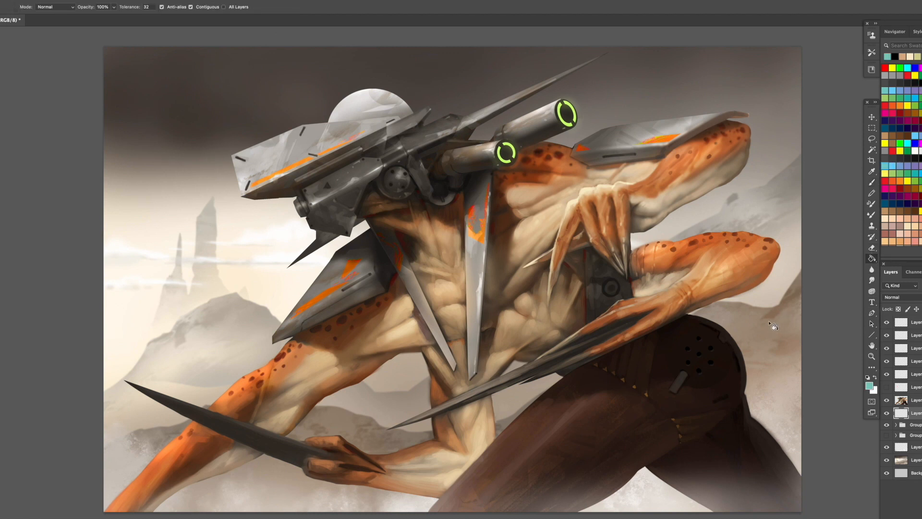
pyautogui.click(774, 323)
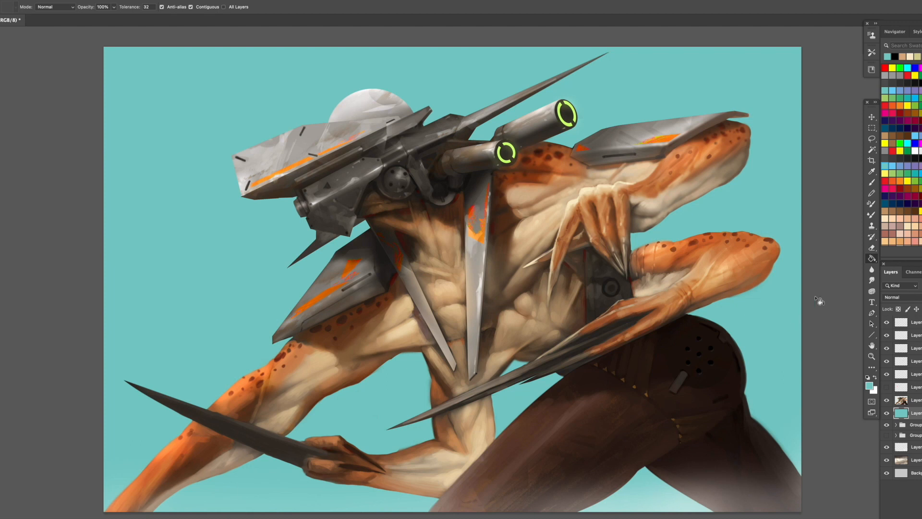
# - Turn the backdrop periwinkle with Hue/Saturation: hue +50, saturation -46, lightness +14
pyautogui.hotkey('ctrl', 'u')
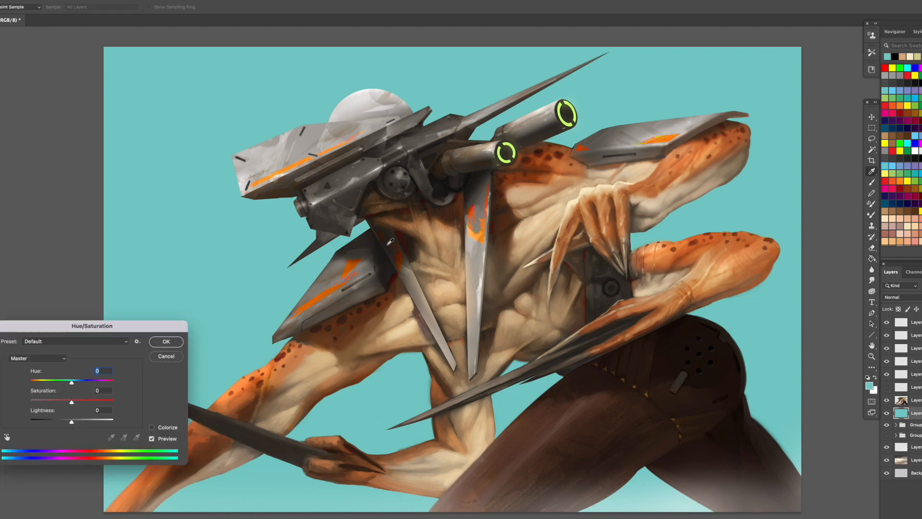
pyautogui.click(83, 382)
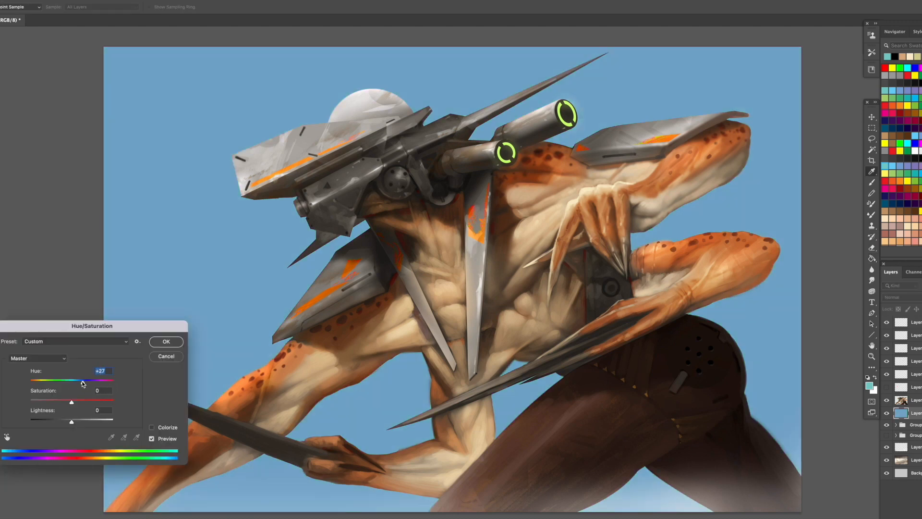
pyautogui.moveTo(96, 383); pyautogui.dragTo(54, 404)
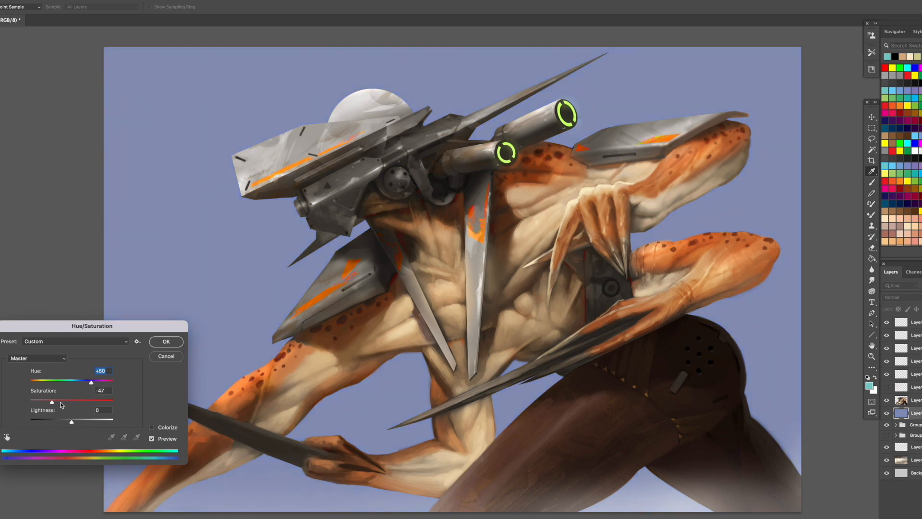
pyautogui.moveTo(77, 423); pyautogui.dragTo(77, 423)
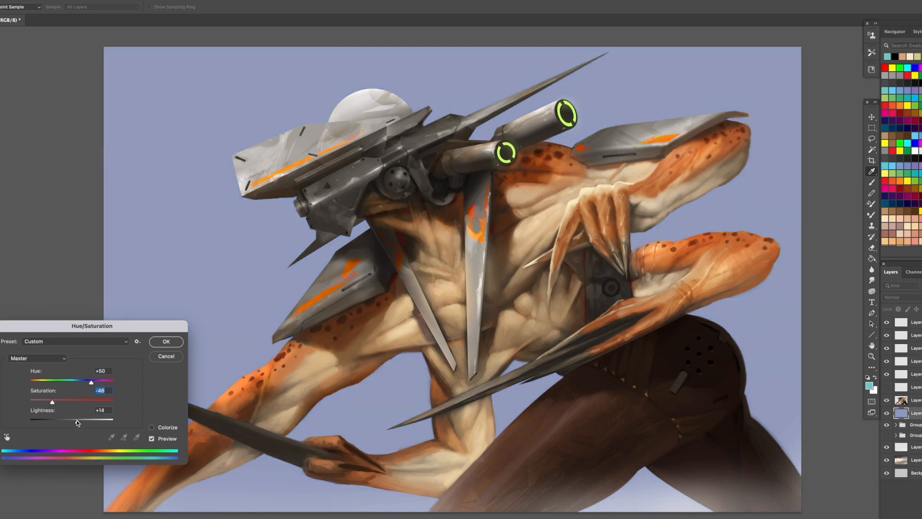
pyautogui.press('Return')
pyautogui.press('g')
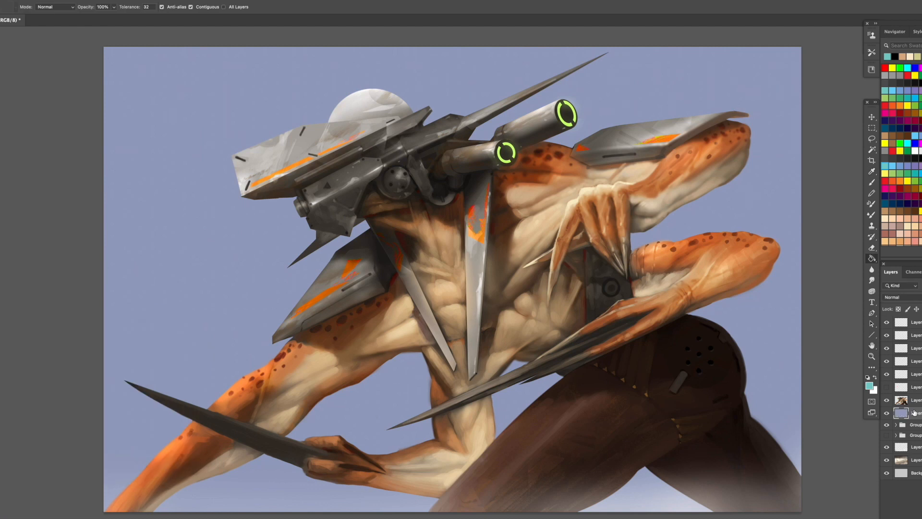
# - Hide the topmost ground-fog layer and make the creature's painting layer active
pyautogui.click(886, 326)
pyautogui.click(885, 328)
pyautogui.click(885, 336)
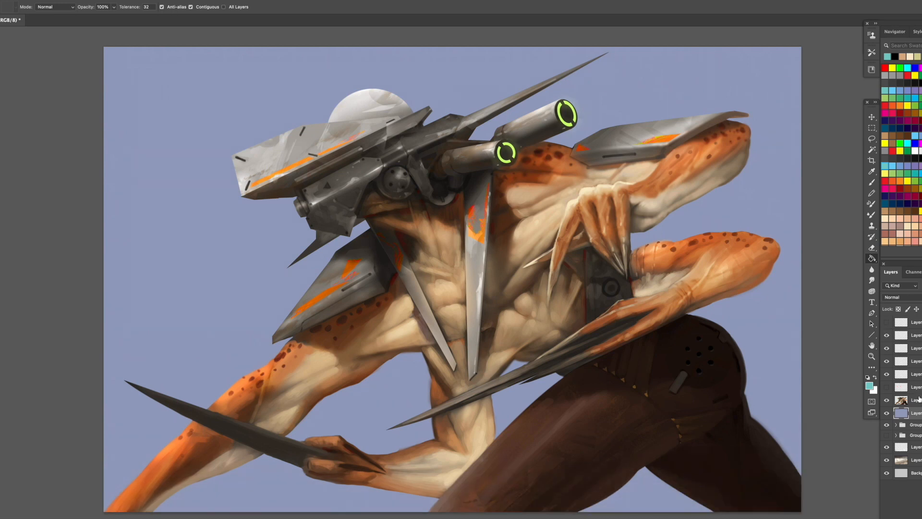
pyautogui.click(915, 400)
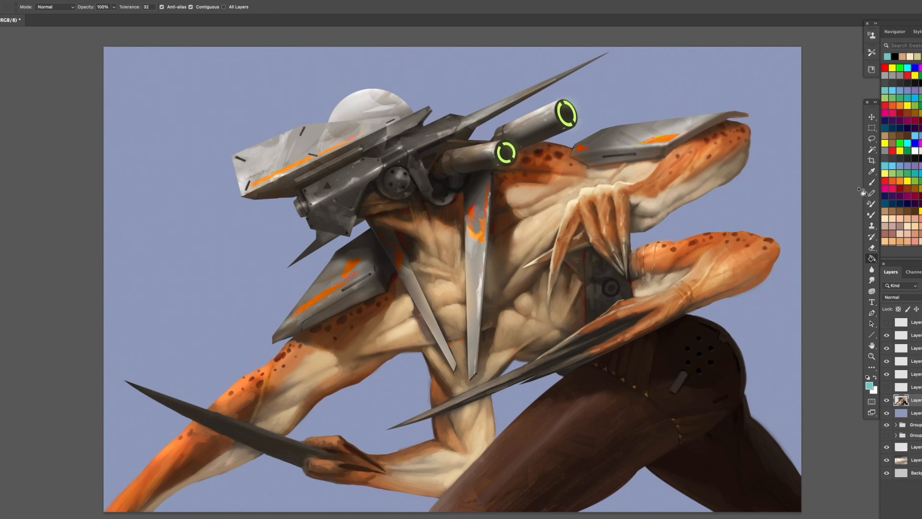
# - Trim the front of the bent leg with lasso selections and deletions, shortening the thigh into a rounded knee
pyautogui.click(872, 139)
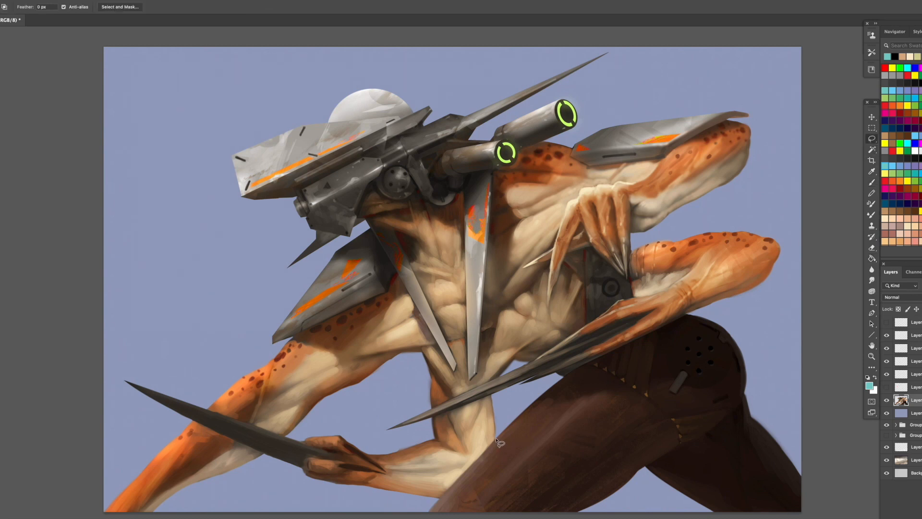
pyautogui.moveTo(496, 439); pyautogui.dragTo(482, 490)
pyautogui.moveTo(481, 493); pyautogui.dragTo(421, 511)
pyautogui.moveTo(477, 510)
pyautogui.mouseDown()
pyautogui.moveTo(521, 418)
pyautogui.moveTo(518, 402)
pyautogui.mouseUp()
pyautogui.press('Delete')
pyautogui.hotkey('ctrl', 'd')
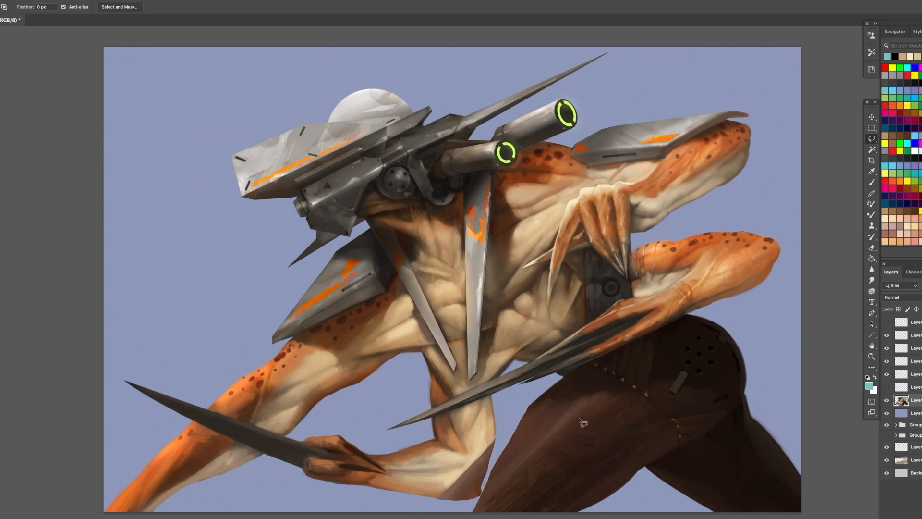
pyautogui.moveTo(543, 394)
pyautogui.mouseDown()
pyautogui.moveTo(518, 435)
pyautogui.moveTo(508, 485)
pyautogui.moveTo(545, 514)
pyautogui.moveTo(472, 514)
pyautogui.moveTo(504, 431)
pyautogui.moveTo(532, 397)
pyautogui.mouseUp()
pyautogui.press('Delete')
pyautogui.hotkey('ctrl', 'd')
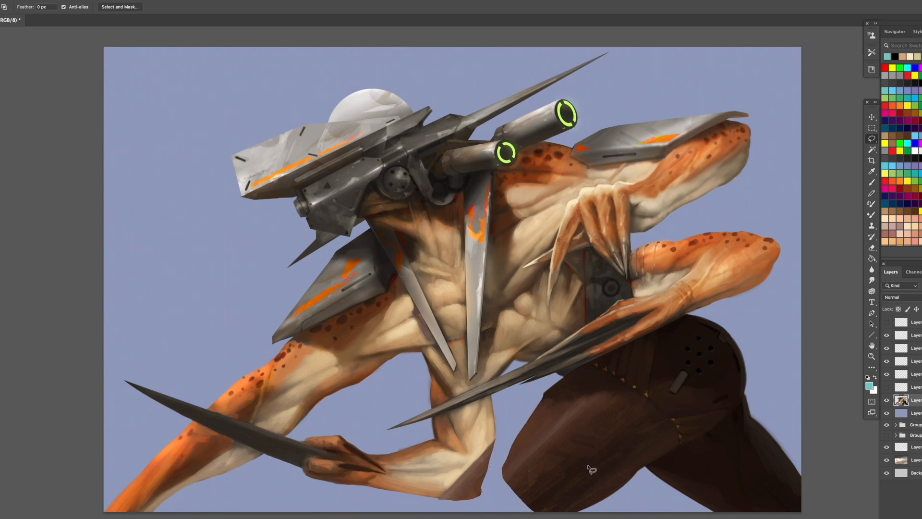
# - Lasso the area below the thigh as the lower leg and fill it with an orange-brown skin tone
pyautogui.moveTo(586, 465); pyautogui.dragTo(658, 499)
pyautogui.moveTo(541, 491); pyautogui.dragTo(559, 475)
pyautogui.press('b')
pyautogui.keyDown('alt'); pyautogui.click(494, 422); pyautogui.keyUp('alt')
pyautogui.moveTo(574, 471); pyautogui.dragTo(578, 468)
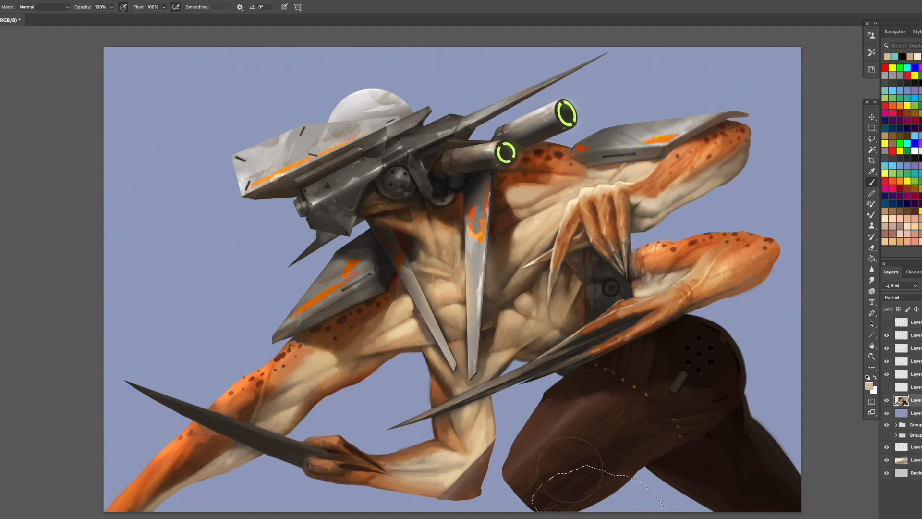
pyautogui.keyDown('alt'); pyautogui.click(447, 436); pyautogui.keyUp('alt')
pyautogui.moveTo(540, 445)
pyautogui.mouseDown()
pyautogui.moveTo(584, 493)
pyautogui.moveTo(639, 495)
pyautogui.moveTo(583, 494)
pyautogui.moveTo(617, 495)
pyautogui.mouseUp()
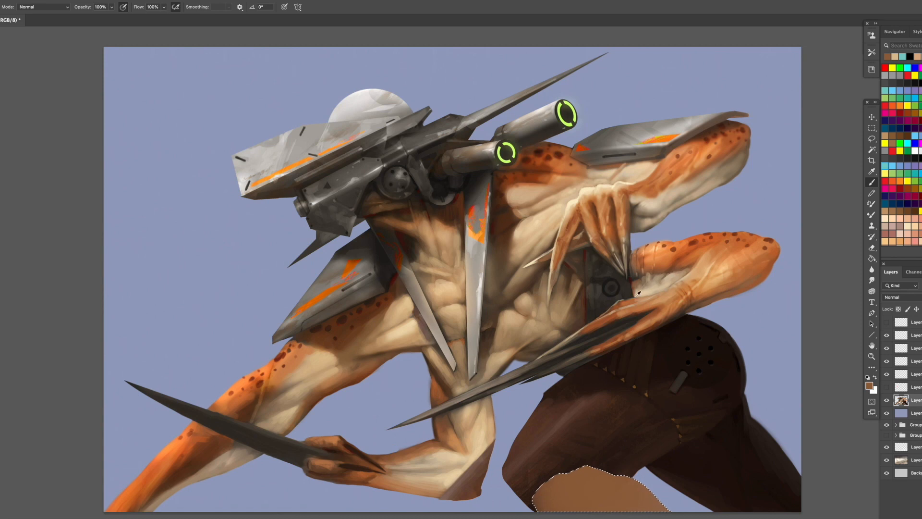
# - Deselect and blend the lower leg's upper edge softly into the dark thigh with sampled browns
pyautogui.keyDown('alt'); pyautogui.click(620, 302); pyautogui.keyUp('alt')
pyautogui.press('super+d')
pyautogui.keyDown('alt'); pyautogui.click(584, 474); pyautogui.keyUp('alt')
pyautogui.moveTo(586, 468)
pyautogui.mouseDown()
pyautogui.moveTo(550, 486)
pyautogui.moveTo(608, 440)
pyautogui.moveTo(587, 452)
pyautogui.moveTo(587, 467)
pyautogui.moveTo(568, 461)
pyautogui.moveTo(538, 481)
pyautogui.moveTo(549, 489)
pyautogui.moveTo(536, 484)
pyautogui.moveTo(587, 467)
pyautogui.mouseUp()
pyautogui.keyDown('alt'); pyautogui.click(607, 441); pyautogui.keyUp('alt')
pyautogui.keyDown('alt'); pyautogui.click(556, 491); pyautogui.keyUp('alt')
# - Cut away a sliver along the thigh's upper edge just below the long claws
pyautogui.press('l')
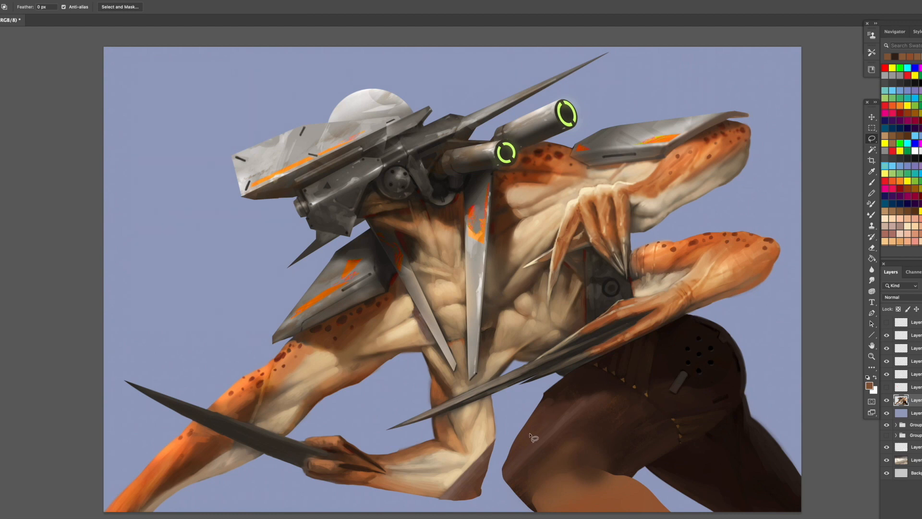
pyautogui.moveTo(559, 374)
pyautogui.mouseDown()
pyautogui.moveTo(592, 393)
pyautogui.moveTo(567, 402)
pyautogui.moveTo(514, 454)
pyautogui.moveTo(519, 413)
pyautogui.mouseUp()
pyautogui.press('super+x')
# - Lasso the lower belly between the claws and the thigh and paint it with a greyish beige skin tone
pyautogui.moveTo(543, 386)
pyautogui.mouseDown()
pyautogui.moveTo(559, 375)
pyautogui.moveTo(624, 377)
pyautogui.moveTo(661, 335)
pyautogui.moveTo(566, 375)
pyautogui.moveTo(591, 390)
pyautogui.mouseUp()
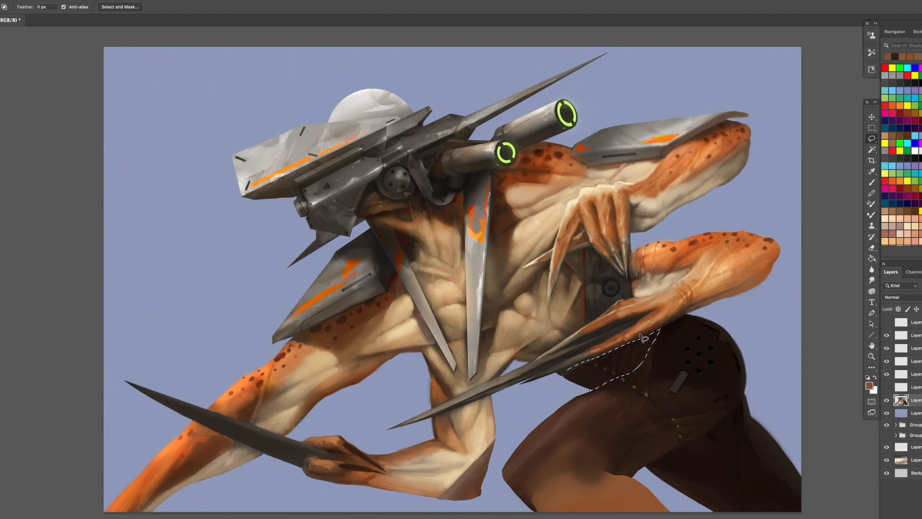
pyautogui.press('b')
pyautogui.keyDown('alt'); pyautogui.click(640, 288); pyautogui.keyUp('alt')
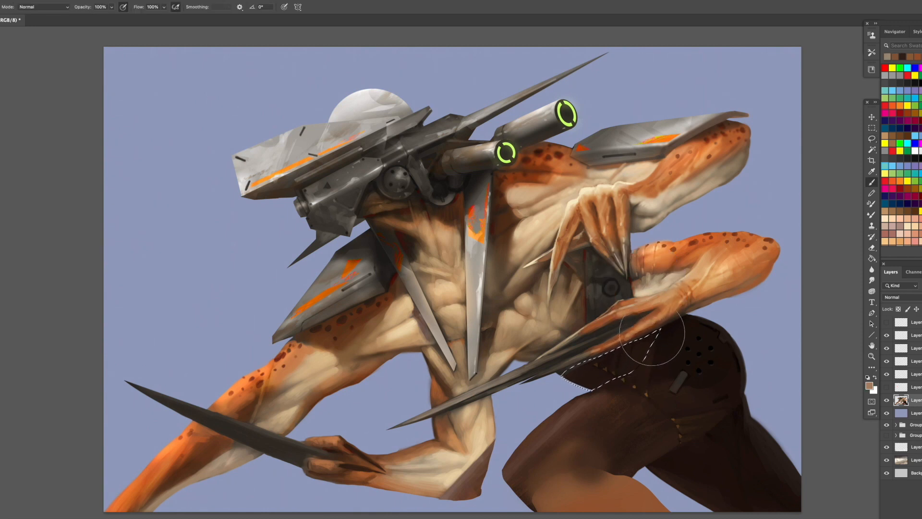
pyautogui.moveTo(643, 359)
pyautogui.mouseDown()
pyautogui.moveTo(593, 365)
pyautogui.moveTo(601, 341)
pyautogui.moveTo(589, 361)
pyautogui.moveTo(628, 356)
pyautogui.moveTo(651, 336)
pyautogui.mouseUp()
pyautogui.keyDown('alt'); pyautogui.click(564, 335); pyautogui.keyUp('alt')
pyautogui.keyDown('alt'); pyautogui.click(565, 333); pyautogui.keyUp('alt')
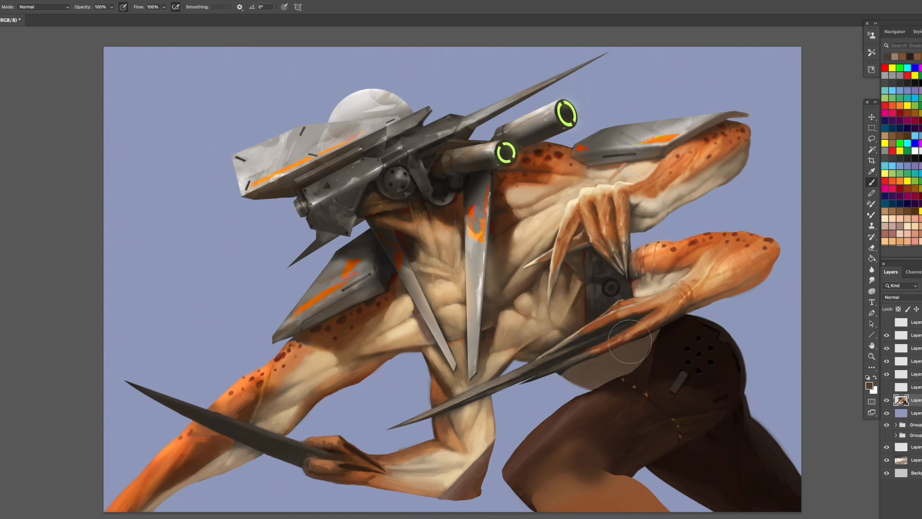
# - Shade the belly patch beneath the claws and soften its edge against the hip with dark brown
pyautogui.keyDown('alt'); pyautogui.click(641, 344); pyautogui.keyUp('alt')
pyautogui.moveTo(569, 371); pyautogui.dragTo(563, 373)
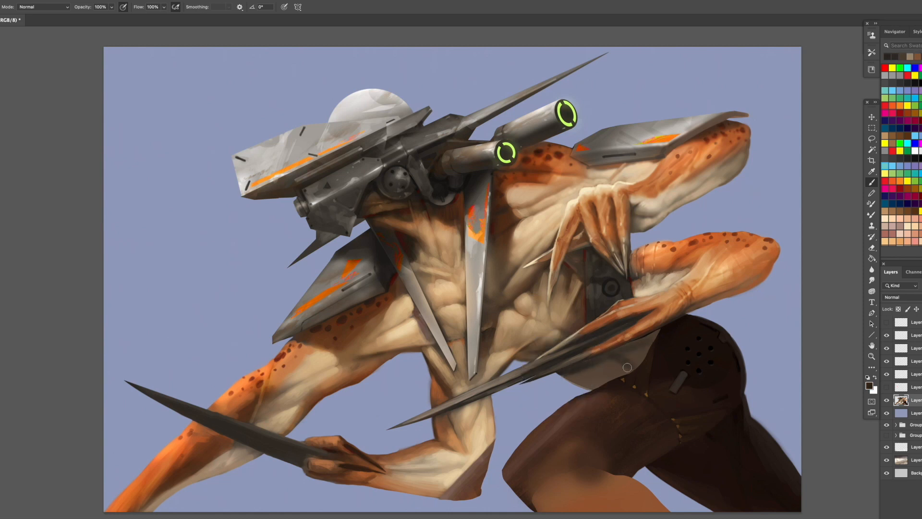
pyautogui.keyDown('alt'); pyautogui.click(649, 346); pyautogui.keyUp('alt')
pyautogui.moveTo(646, 350)
pyautogui.mouseDown()
pyautogui.moveTo(666, 328)
pyautogui.moveTo(630, 367)
pyautogui.moveTo(647, 367)
pyautogui.moveTo(641, 375)
pyautogui.moveTo(613, 390)
pyautogui.mouseUp()
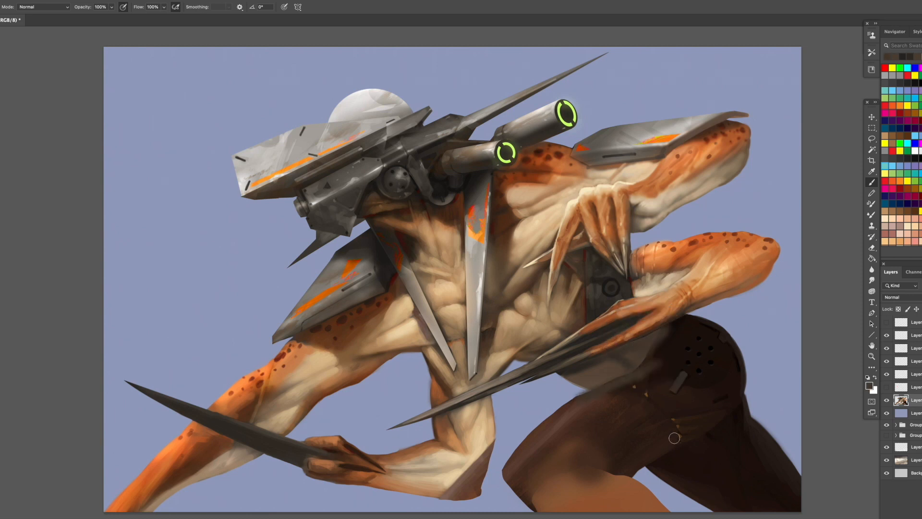
# - Paint over the trouser details on the thigh and hip with soft strokes of sampled orange-brown skin colour
pyautogui.press(']')
pyautogui.press(']')
pyautogui.press(']')
pyautogui.press(']')
pyautogui.press(']')
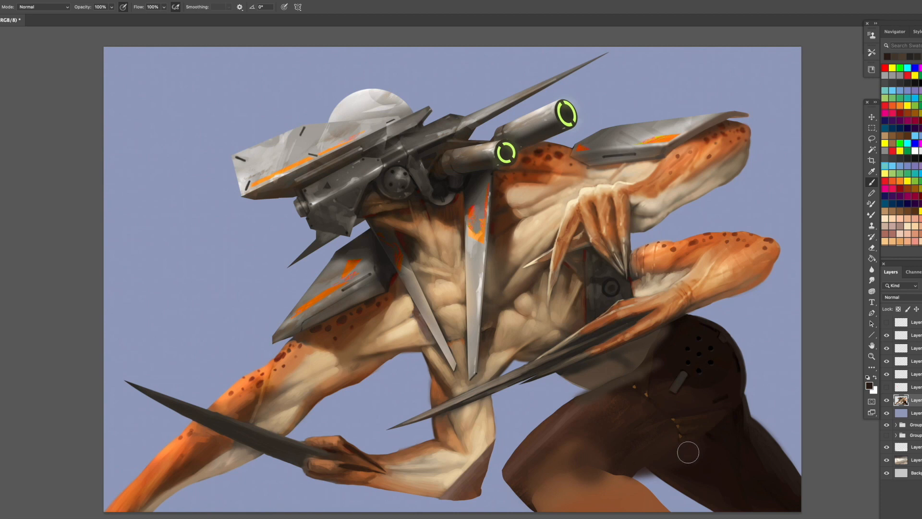
pyautogui.moveTo(665, 476)
pyautogui.mouseDown()
pyautogui.moveTo(634, 468)
pyautogui.moveTo(733, 411)
pyautogui.moveTo(720, 377)
pyautogui.moveTo(685, 449)
pyautogui.moveTo(584, 456)
pyautogui.mouseUp()
pyautogui.moveTo(695, 403)
pyautogui.mouseDown()
pyautogui.moveTo(680, 369)
pyautogui.moveTo(691, 351)
pyautogui.moveTo(628, 412)
pyautogui.moveTo(556, 442)
pyautogui.moveTo(674, 419)
pyautogui.mouseUp()
pyautogui.keyDown('alt'); pyautogui.click(658, 163); pyautogui.keyUp('alt')
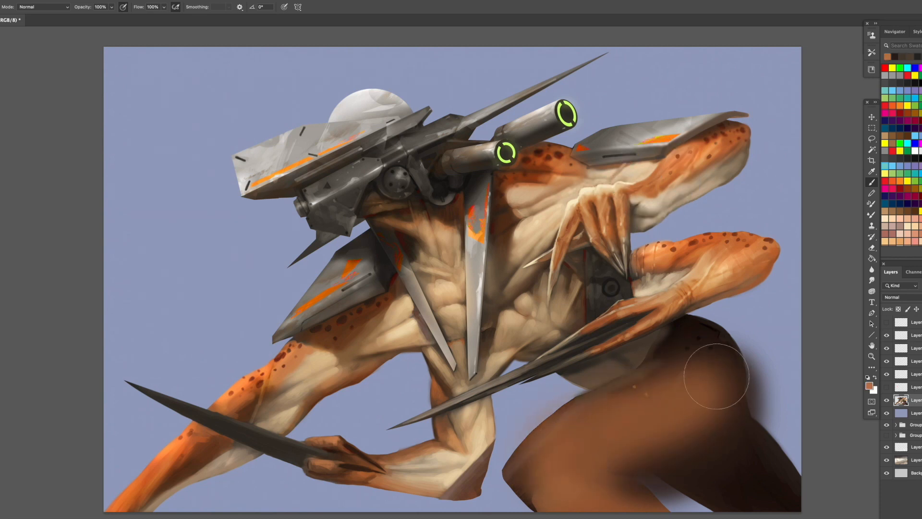
pyautogui.moveTo(712, 369); pyautogui.dragTo(715, 406)
pyautogui.press('[')
pyautogui.press('[')
pyautogui.press('[')
pyautogui.press('[')
pyautogui.moveTo(700, 345); pyautogui.dragTo(732, 379)
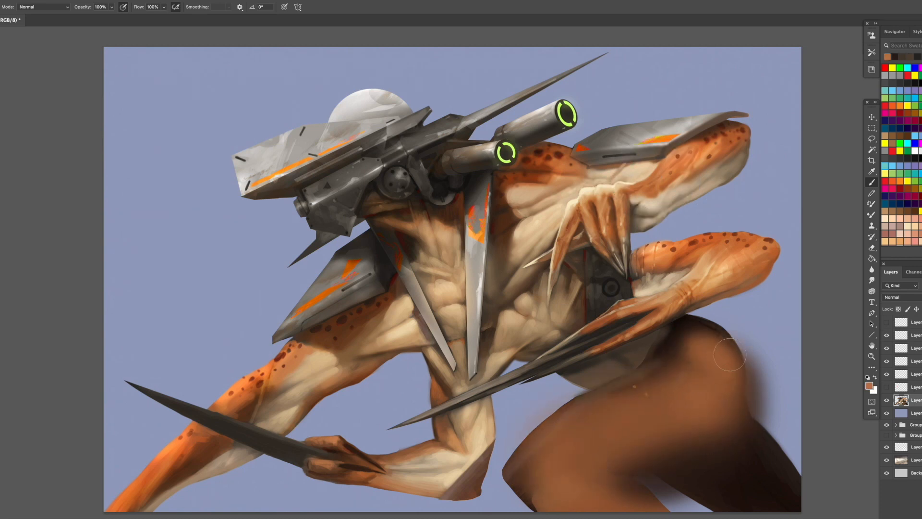
# - Lasso and delete the rear leg and the stray paint outside the hip, leaving a clean rounded outline
pyautogui.press('l')
pyautogui.moveTo(724, 328)
pyautogui.mouseDown()
pyautogui.moveTo(743, 355)
pyautogui.moveTo(747, 394)
pyautogui.moveTo(728, 439)
pyautogui.moveTo(644, 485)
pyautogui.moveTo(668, 512)
pyautogui.moveTo(800, 481)
pyautogui.moveTo(762, 314)
pyautogui.mouseUp()
pyautogui.press('Delete')
pyautogui.hotkey('ctrl', 'd')
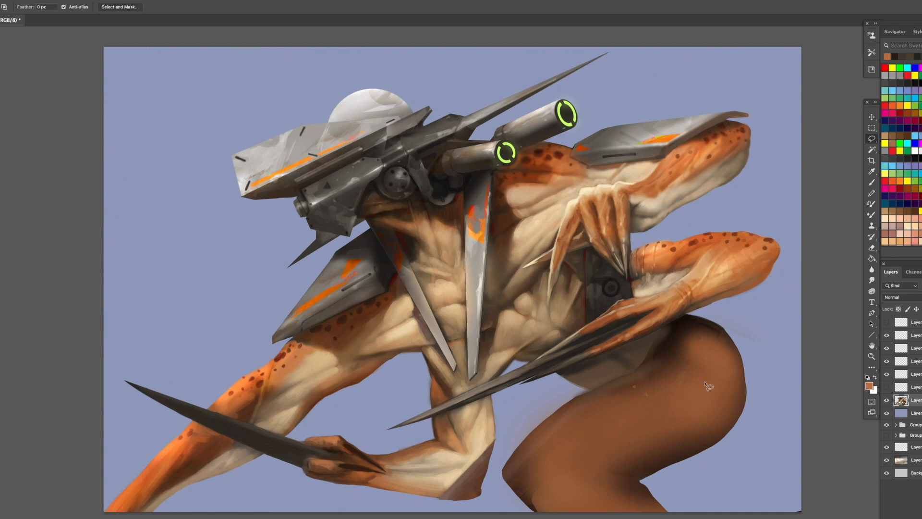
pyautogui.moveTo(690, 315)
pyautogui.mouseDown()
pyautogui.moveTo(743, 354)
pyautogui.moveTo(773, 336)
pyautogui.moveTo(689, 315)
pyautogui.mouseUp()
pyautogui.press('Delete')
# - Extend the back of the hip with a lassoed curve filled with brown, and darken its underside
pyautogui.moveTo(739, 352)
pyautogui.mouseDown()
pyautogui.moveTo(757, 411)
pyautogui.moveTo(729, 455)
pyautogui.moveTo(668, 465)
pyautogui.moveTo(664, 407)
pyautogui.moveTo(706, 363)
pyautogui.moveTo(736, 415)
pyautogui.moveTo(722, 438)
pyautogui.moveTo(679, 448)
pyautogui.moveTo(712, 437)
pyautogui.mouseUp()
pyautogui.press('b')
pyautogui.keyDown('alt'); pyautogui.click(731, 381); pyautogui.keyUp('alt')
pyautogui.keyDown('alt'); pyautogui.click(650, 469); pyautogui.keyUp('alt')
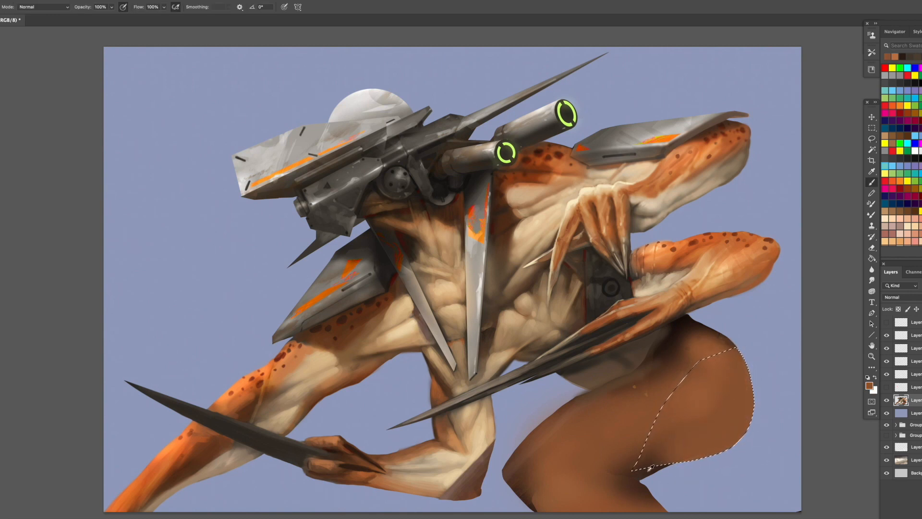
pyautogui.press(']')
pyautogui.moveTo(684, 469)
pyautogui.mouseDown()
pyautogui.moveTo(756, 408)
pyautogui.moveTo(672, 454)
pyautogui.moveTo(688, 443)
pyautogui.moveTo(630, 451)
pyautogui.mouseUp()
pyautogui.press('super+d')
# - Shade the underside of the thigh and smooth its upper contour near the hip with sampled browns
pyautogui.press('[')
pyautogui.press('[')
pyautogui.press('[')
pyautogui.press('[')
pyautogui.press('[')
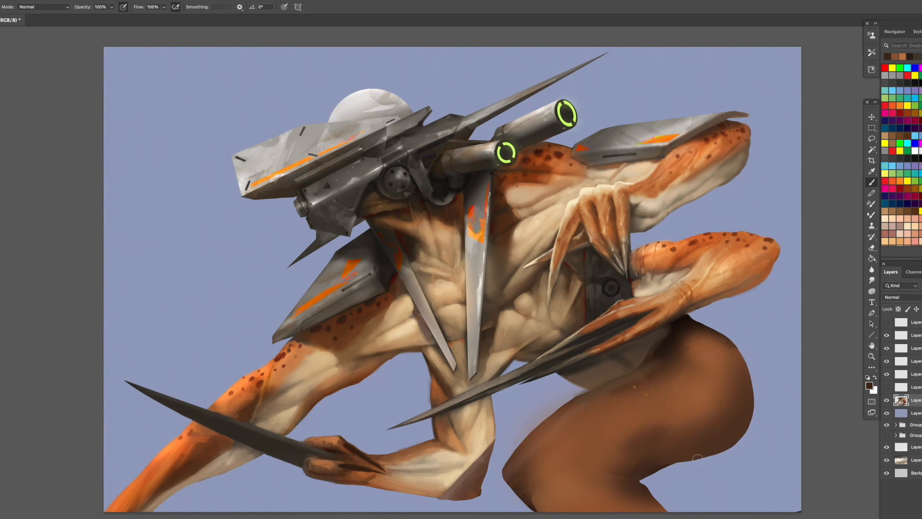
pyautogui.moveTo(719, 452)
pyautogui.mouseDown()
pyautogui.moveTo(638, 481)
pyautogui.moveTo(725, 445)
pyautogui.moveTo(670, 469)
pyautogui.moveTo(566, 476)
pyautogui.moveTo(600, 486)
pyautogui.moveTo(557, 483)
pyautogui.moveTo(641, 444)
pyautogui.mouseUp()
pyautogui.keyDown('alt'); pyautogui.click(633, 379); pyautogui.keyUp('alt')
pyautogui.moveTo(634, 387); pyautogui.dragTo(565, 434)
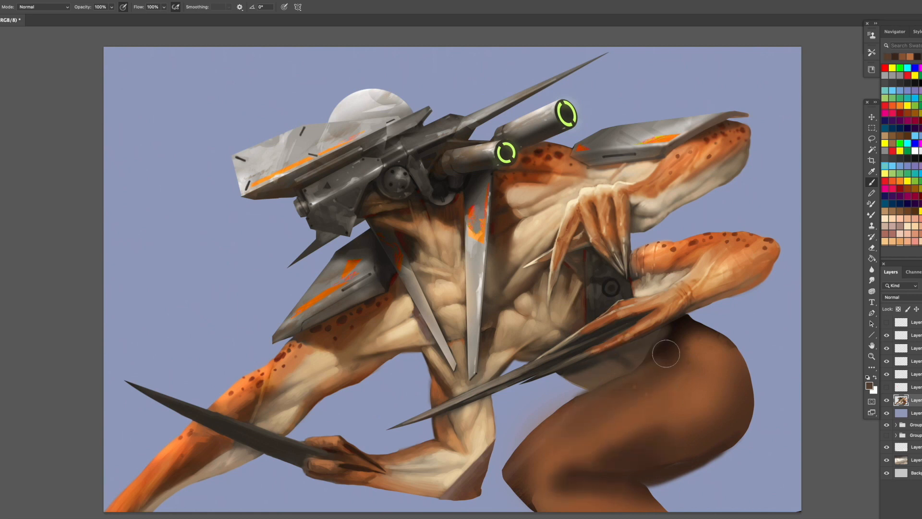
pyautogui.keyDown('alt'); pyautogui.click(670, 345); pyautogui.keyUp('alt')
pyautogui.keyDown('alt'); pyautogui.click(625, 417); pyautogui.keyUp('alt')
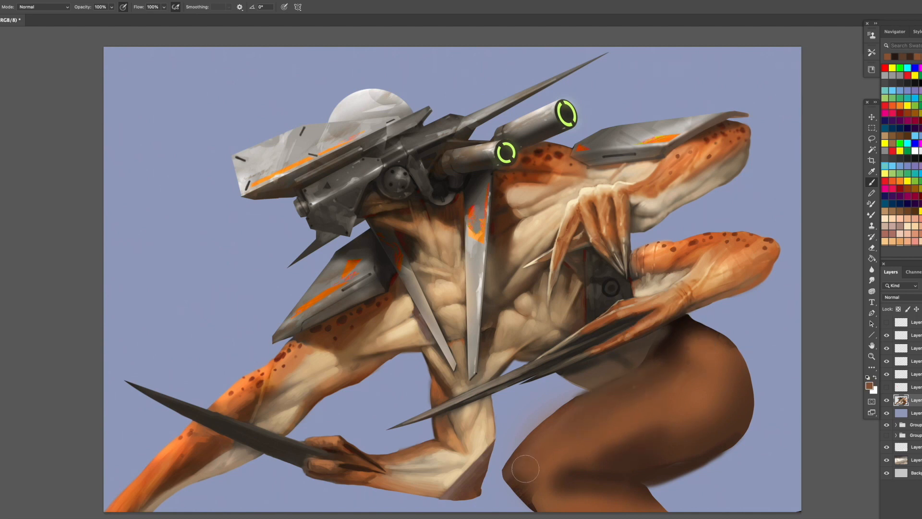
# - Round off the knee and clean the thigh's upper edge by deleting lassoed slivers of paint
pyautogui.press('l')
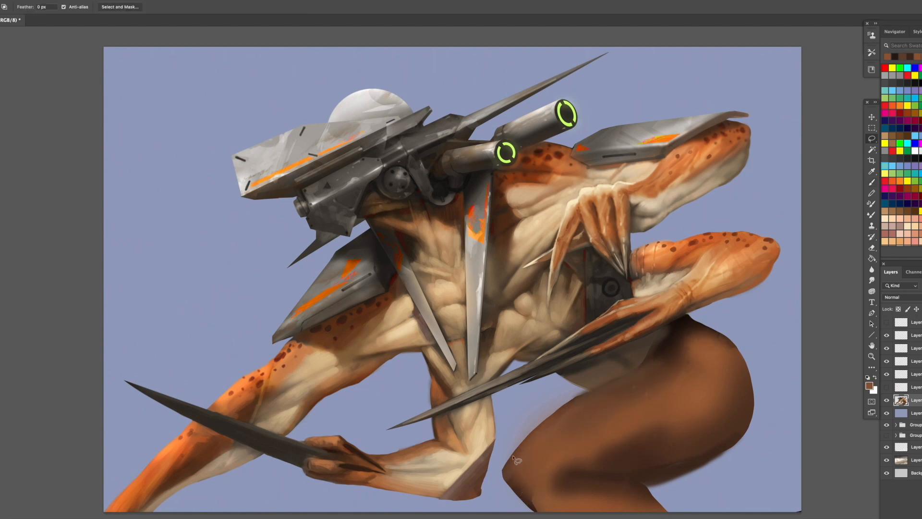
pyautogui.moveTo(511, 458)
pyautogui.mouseDown()
pyautogui.moveTo(505, 477)
pyautogui.moveTo(534, 511)
pyautogui.mouseUp()
pyautogui.moveTo(498, 454)
pyautogui.mouseDown()
pyautogui.moveTo(557, 376)
pyautogui.moveTo(591, 391)
pyautogui.moveTo(516, 453)
pyautogui.mouseUp()
pyautogui.press('Delete')
pyautogui.hotkey('ctrl', 'd')
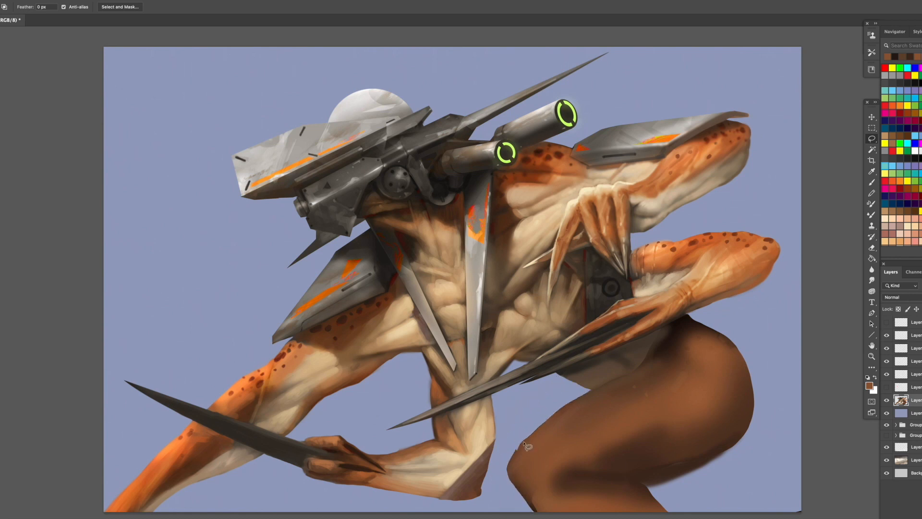
# - Lasso a small wedge in front of the shin below the knee and fill it with greyish beige
pyautogui.moveTo(517, 491); pyautogui.dragTo(501, 512)
pyautogui.moveTo(537, 513)
pyautogui.mouseDown()
pyautogui.moveTo(517, 490)
pyautogui.moveTo(525, 504)
pyautogui.mouseUp()
pyautogui.press('b')
pyautogui.keyDown('alt'); pyautogui.click(485, 396); pyautogui.keyUp('alt')
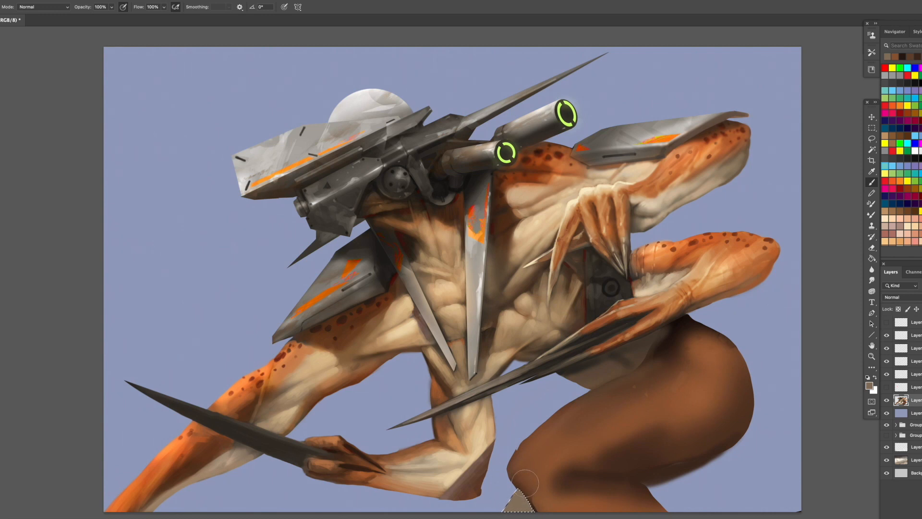
pyautogui.hotkey('ctrl', 'd')
# - Paint a thin dark crease where the thigh folds over the lower leg, using a smaller brush
pyautogui.press('[')
pyautogui.press('[')
pyautogui.press('[')
pyautogui.keyDown('alt'); pyautogui.click(521, 485); pyautogui.keyUp('alt')
pyautogui.keyDown('alt'); pyautogui.click(679, 323); pyautogui.keyUp('alt')
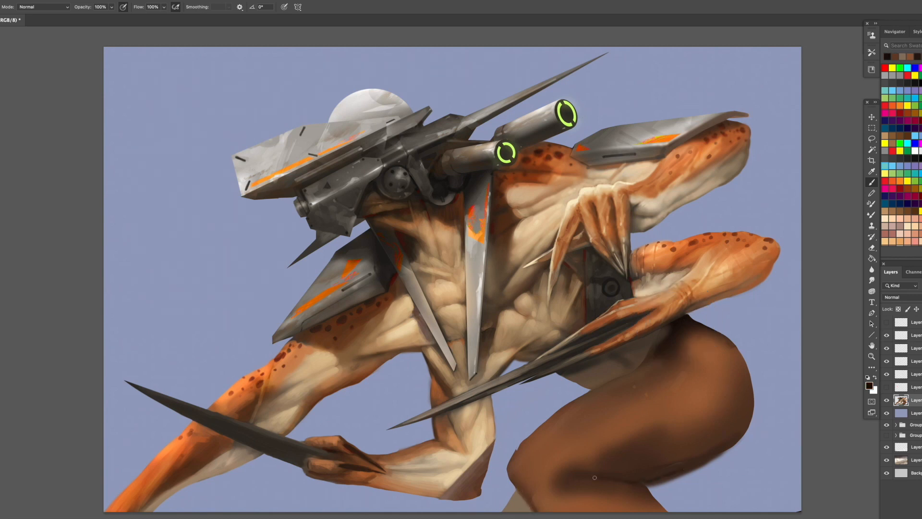
pyautogui.moveTo(660, 472)
pyautogui.mouseDown()
pyautogui.moveTo(699, 465)
pyautogui.moveTo(742, 429)
pyautogui.moveTo(635, 476)
pyautogui.mouseUp()
# - Model the lower thigh and back of the hip with soft strokes of sampled reddish brown using a larger brush
pyautogui.press(']')
pyautogui.press(']')
pyautogui.keyDown('alt'); pyautogui.click(693, 412); pyautogui.keyUp('alt')
pyautogui.press(']')
pyautogui.press(']')
pyautogui.moveTo(676, 441)
pyautogui.mouseDown()
pyautogui.moveTo(633, 463)
pyautogui.moveTo(720, 433)
pyautogui.mouseUp()
pyautogui.moveTo(660, 430); pyautogui.dragTo(721, 403)
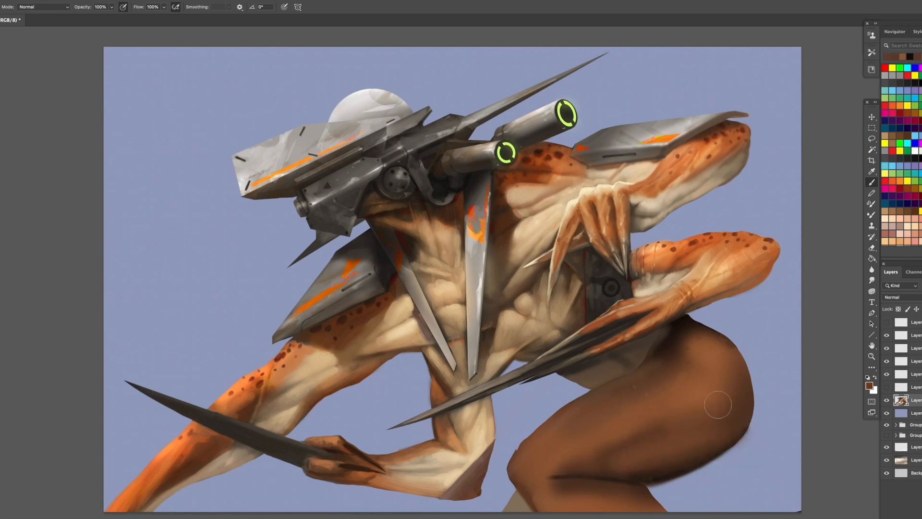
# - Blend the thigh's underside, hip and knee with soft strokes of sampled browns, using a larger brush
pyautogui.press(']')
pyautogui.keyDown('alt'); pyautogui.click(636, 474); pyautogui.keyUp('alt')
pyautogui.moveTo(637, 474)
pyautogui.mouseDown()
pyautogui.moveTo(606, 472)
pyautogui.moveTo(592, 490)
pyautogui.moveTo(551, 490)
pyautogui.moveTo(556, 464)
pyautogui.mouseUp()
pyautogui.keyDown('alt'); pyautogui.click(642, 467); pyautogui.keyUp('alt')
pyautogui.keyDown('alt'); pyautogui.click(572, 503); pyautogui.keyUp('alt')
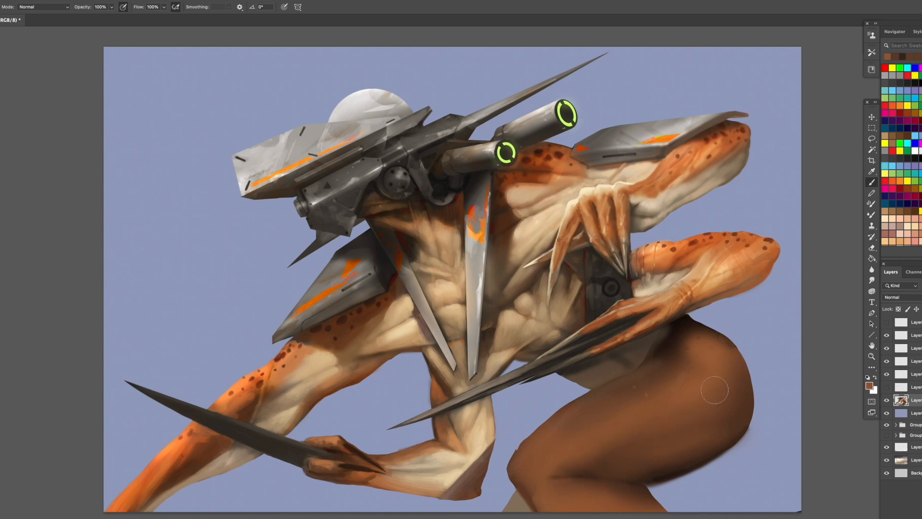
pyautogui.keyDown('alt'); pyautogui.click(682, 379); pyautogui.keyUp('alt')
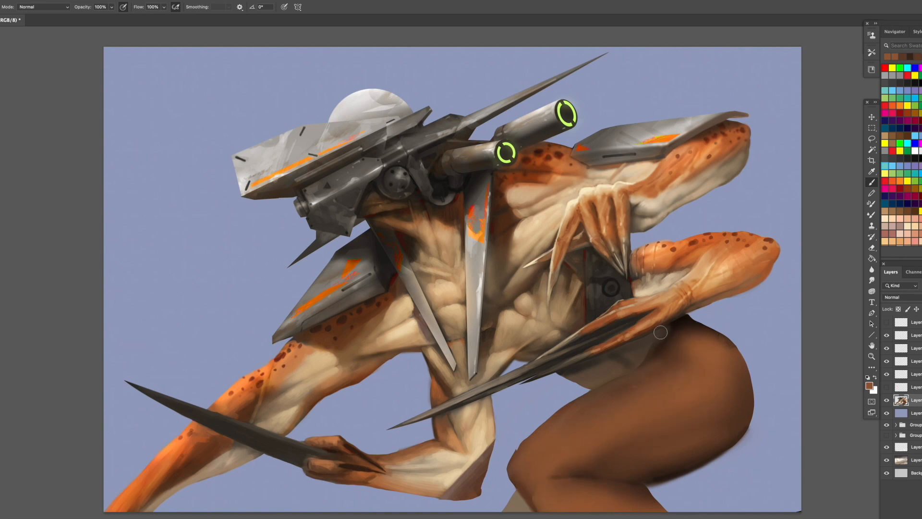
pyautogui.keyDown('alt'); pyautogui.click(684, 319); pyautogui.keyUp('alt')
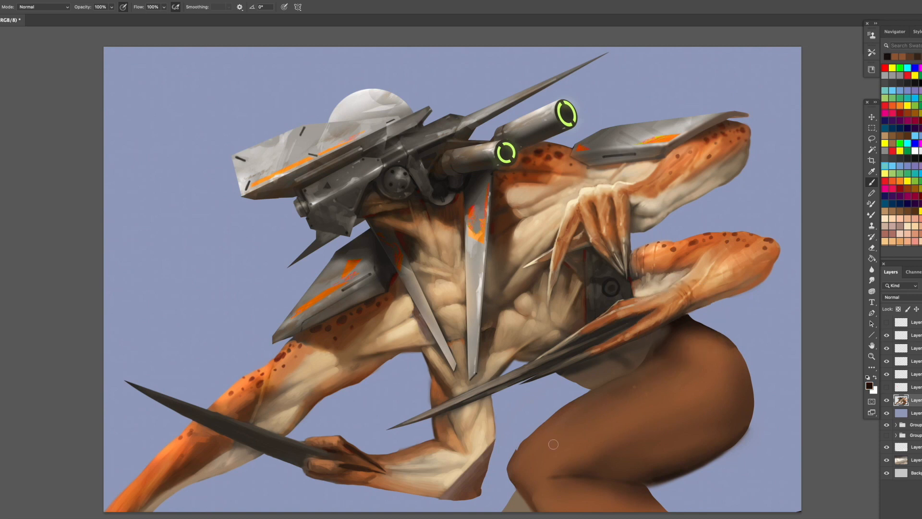
pyautogui.keyDown('alt'); pyautogui.click(523, 447); pyautogui.keyUp('alt')
# - Paint over the dark reddish patch on the lower bent elbow with sampled cream and tan skin tones
pyautogui.keyDown('alt'); pyautogui.click(475, 465); pyautogui.keyUp('alt')
pyautogui.moveTo(482, 455)
pyautogui.mouseDown()
pyautogui.moveTo(471, 478)
pyautogui.moveTo(479, 476)
pyautogui.mouseUp()
pyautogui.keyDown('alt'); pyautogui.click(487, 442); pyautogui.keyUp('alt')
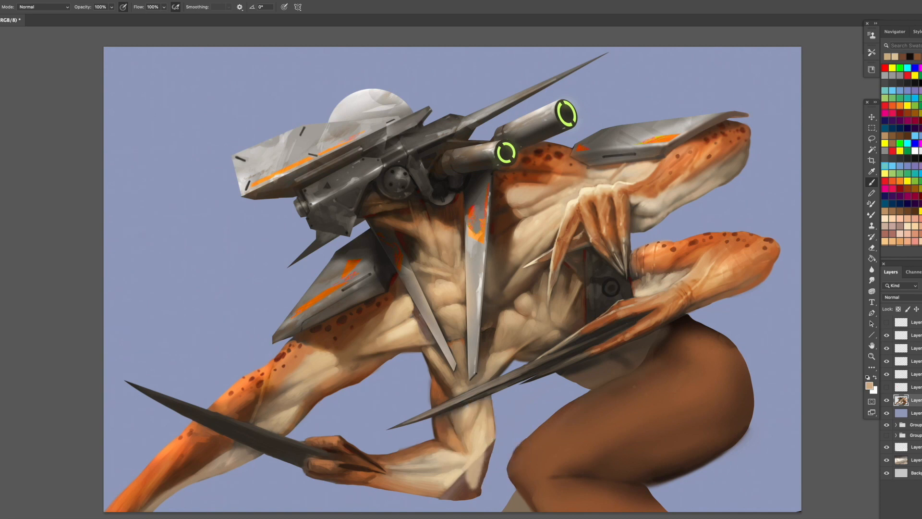
pyautogui.moveTo(491, 444)
pyautogui.mouseDown()
pyautogui.moveTo(475, 489)
pyautogui.moveTo(462, 478)
pyautogui.moveTo(447, 489)
pyautogui.moveTo(462, 492)
pyautogui.moveTo(437, 493)
pyautogui.mouseUp()
pyautogui.keyDown('alt'); pyautogui.click(451, 478); pyautogui.keyUp('alt')
pyautogui.keyDown('alt'); pyautogui.click(437, 490); pyautogui.keyUp('alt')
pyautogui.keyDown('alt'); pyautogui.click(443, 489); pyautogui.keyUp('alt')
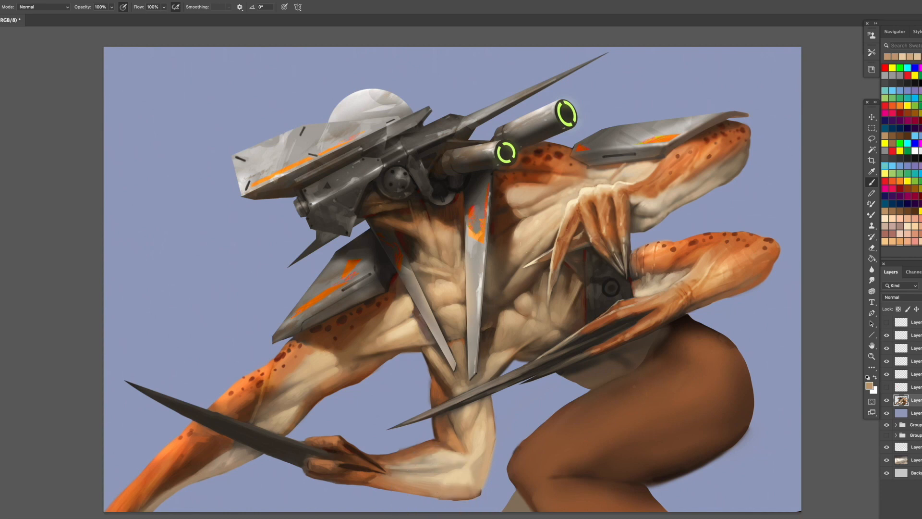
# - Glaze the middle of the thigh with dark red sampled from the shoulder spots and darken the upper hip with deep brown
pyautogui.keyDown('alt'); pyautogui.click(560, 155); pyautogui.keyUp('alt')
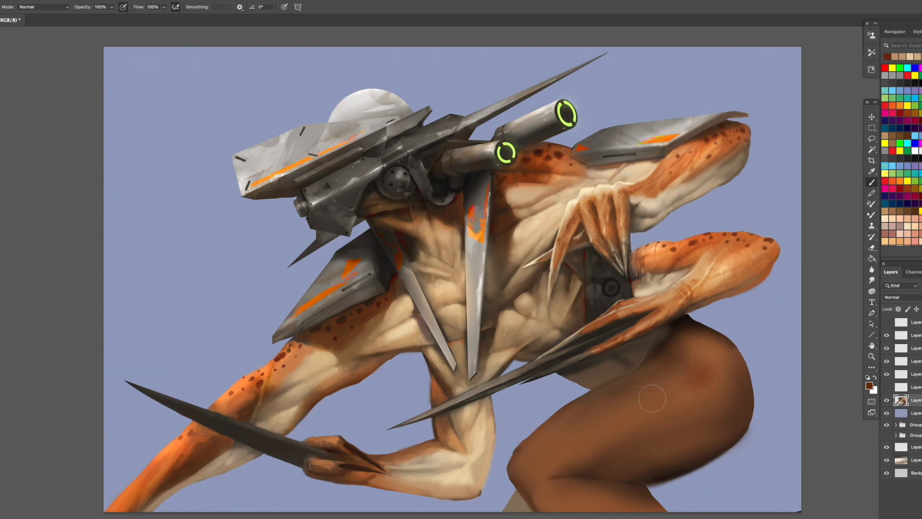
pyautogui.moveTo(646, 417)
pyautogui.mouseDown()
pyautogui.moveTo(715, 379)
pyautogui.moveTo(700, 349)
pyautogui.moveTo(598, 432)
pyautogui.moveTo(680, 380)
pyautogui.moveTo(687, 339)
pyautogui.moveTo(658, 368)
pyautogui.moveTo(676, 328)
pyautogui.moveTo(659, 357)
pyautogui.moveTo(709, 362)
pyautogui.moveTo(692, 341)
pyautogui.moveTo(732, 372)
pyautogui.moveTo(660, 364)
pyautogui.moveTo(737, 394)
pyautogui.moveTo(717, 413)
pyautogui.moveTo(647, 381)
pyautogui.moveTo(725, 416)
pyautogui.moveTo(726, 375)
pyautogui.moveTo(673, 390)
pyautogui.moveTo(649, 417)
pyautogui.mouseUp()
pyautogui.keyDown('alt'); pyautogui.click(676, 327); pyautogui.keyUp('alt')
pyautogui.keyDown('alt'); pyautogui.click(700, 412); pyautogui.keyUp('alt')
pyautogui.press('[')
pyautogui.keyDown('alt'); pyautogui.click(673, 392); pyautogui.keyUp('alt')
# - Clean the thigh's lower back edge and the hip's upper outer edge by deleting lassoed strips of stray soft paint
pyautogui.press('l')
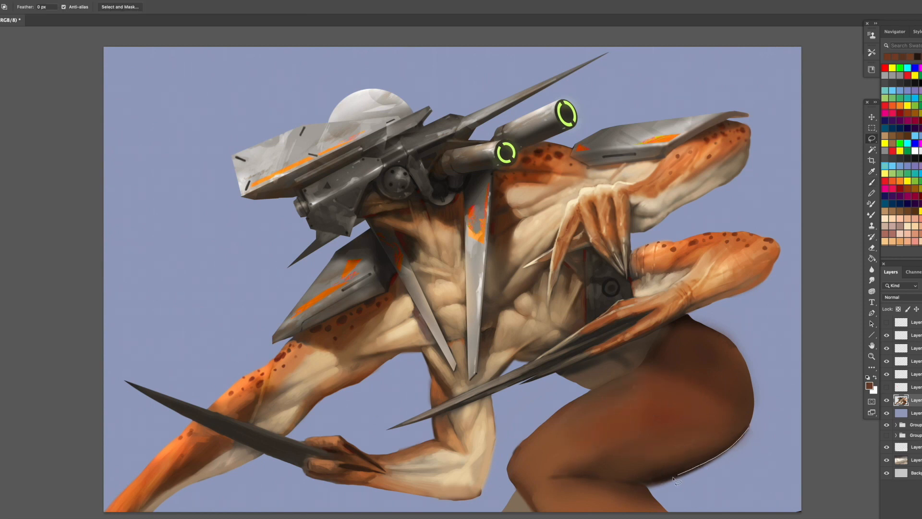
pyautogui.moveTo(647, 489)
pyautogui.mouseDown()
pyautogui.moveTo(668, 510)
pyautogui.moveTo(765, 496)
pyautogui.moveTo(767, 416)
pyautogui.mouseUp()
pyautogui.press('Delete')
pyautogui.hotkey('ctrl', 'd')
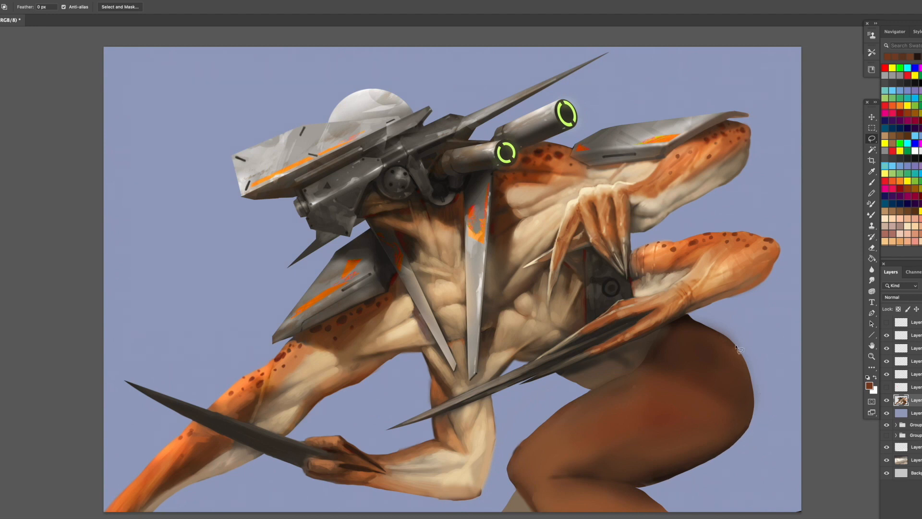
pyautogui.moveTo(689, 315)
pyautogui.mouseDown()
pyautogui.moveTo(741, 352)
pyautogui.moveTo(752, 327)
pyautogui.mouseUp()
pyautogui.press('Delete')
pyautogui.hotkey('ctrl', 'd')
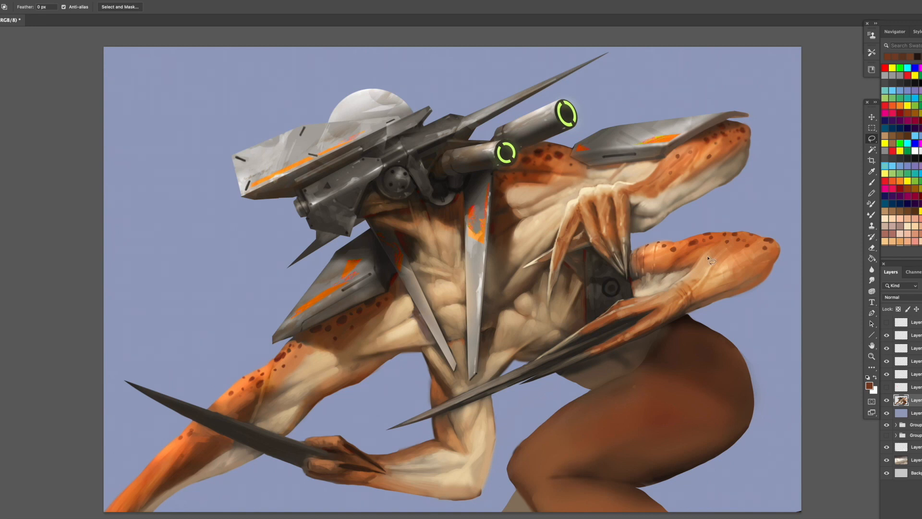
# - Paint dark brown spots across the upper thigh of the creature's bent leg with the Brush tool
pyautogui.press('b')
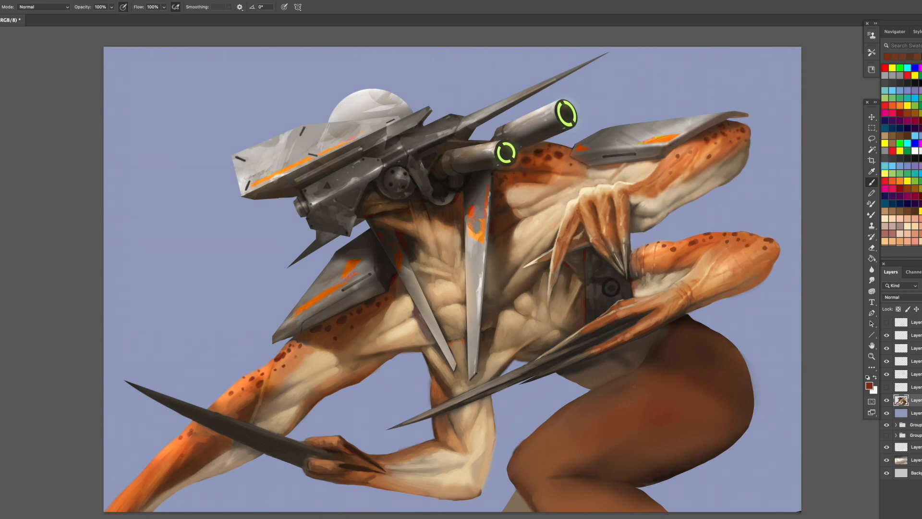
pyautogui.scroll(-8, 901, 154)
pyautogui.click(921, 199)
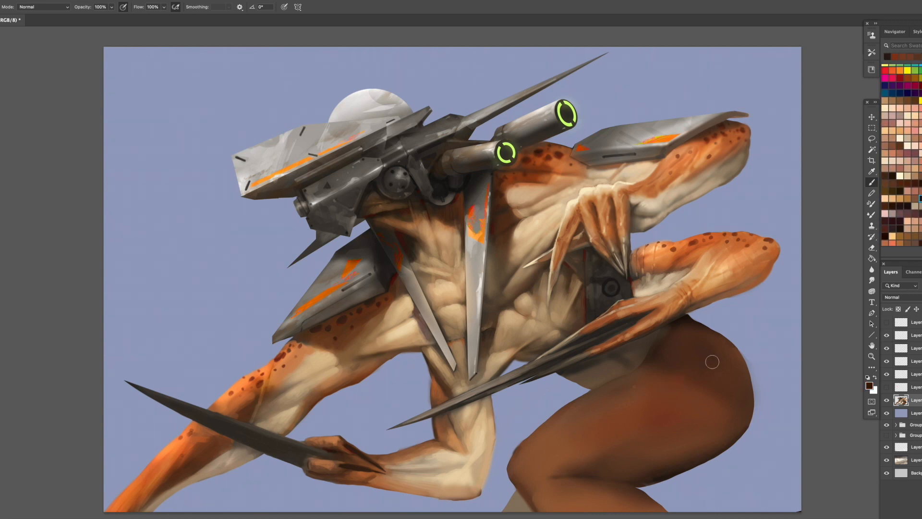
pyautogui.moveTo(698, 376); pyautogui.dragTo(690, 383)
pyautogui.click(697, 342)
pyautogui.click(677, 359)
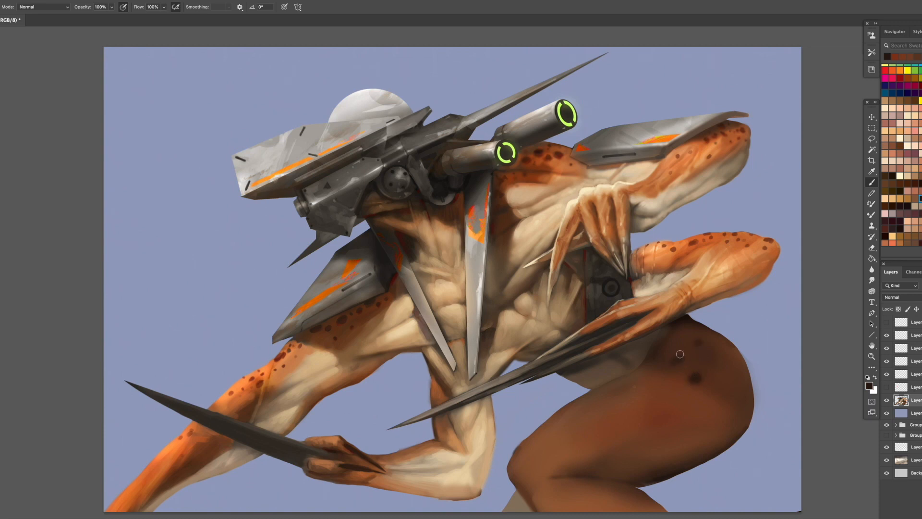
pyautogui.click(696, 378)
pyautogui.click(720, 367)
pyautogui.click(713, 394)
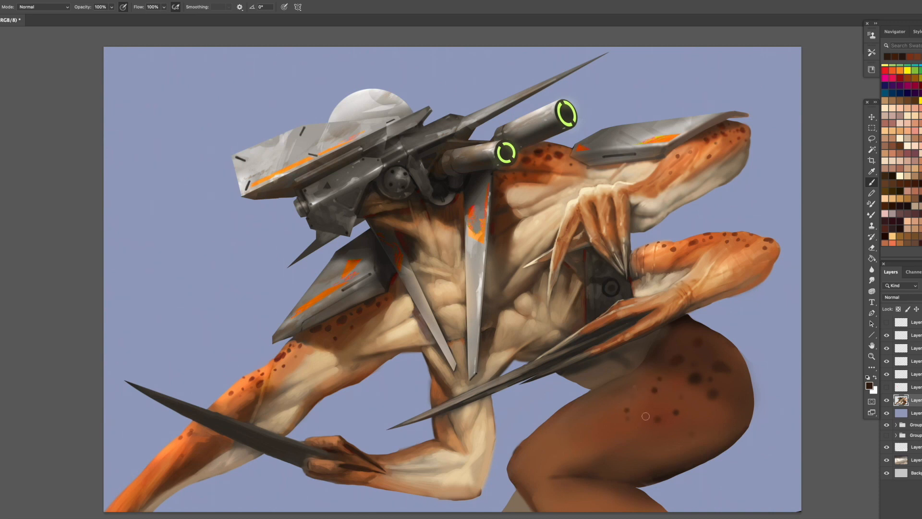
# - Extend the dark spot pattern across the middle of the thigh
pyautogui.click(617, 413)
pyautogui.click(638, 388)
pyautogui.click(620, 400)
pyautogui.click(611, 413)
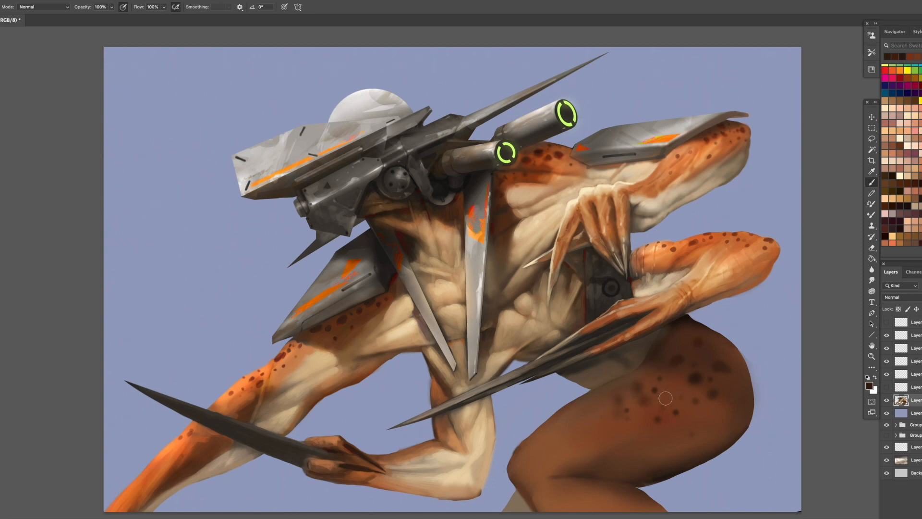
pyautogui.keyDown('alt'); pyautogui.click(677, 373); pyautogui.keyUp('alt')
# - Reduce the brush size and dab a few small spots near the knee
pyautogui.press('[')
pyautogui.press('[')
pyautogui.click(588, 431)
pyautogui.click(566, 452)
pyautogui.click(548, 459)
# - Choose an irregular textured brush and sharpen the dark spots on the thigh
pyautogui.rightClick(715, 391)
pyautogui.doubleClick(814, 300)
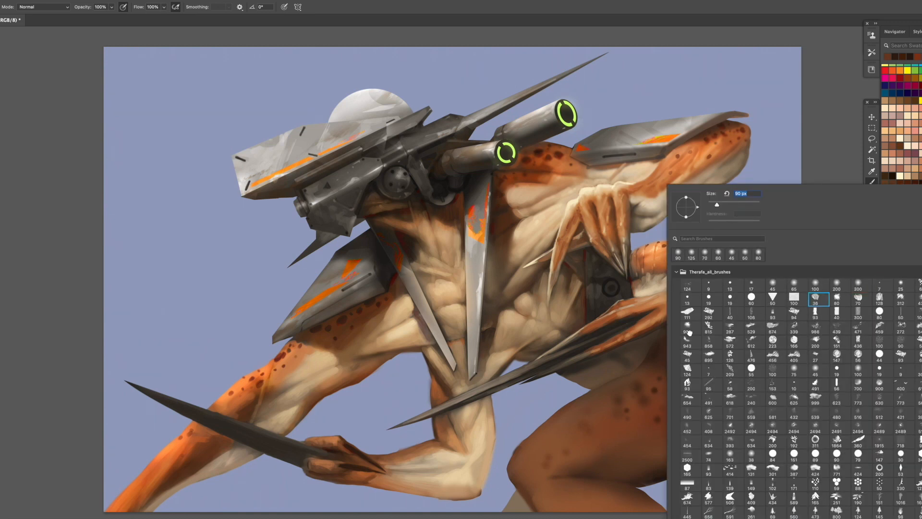
pyautogui.keyDown('alt'); pyautogui.click(685, 323); pyautogui.keyUp('alt')
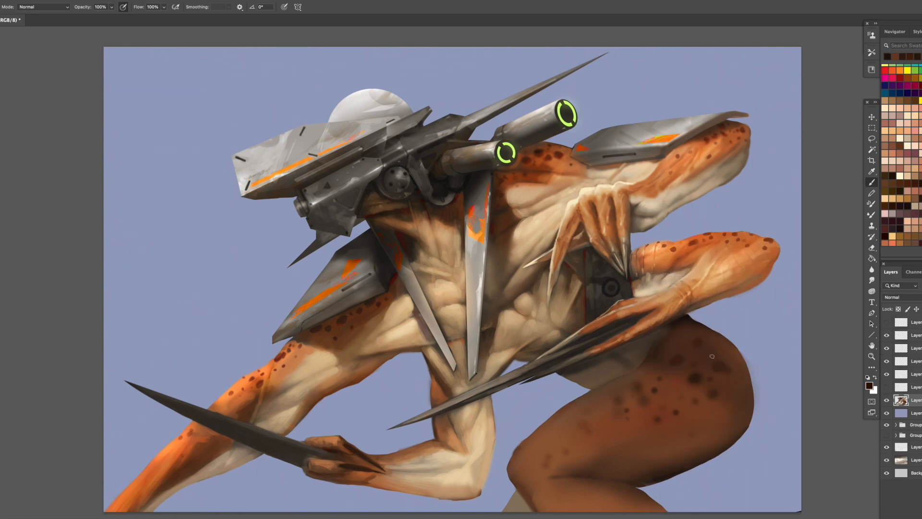
pyautogui.keyDown('alt'); pyautogui.click(690, 319); pyautogui.keyUp('alt')
pyautogui.keyDown('alt'); pyautogui.click(680, 351); pyautogui.keyUp('alt')
pyautogui.keyDown('alt'); pyautogui.click(696, 379); pyautogui.keyUp('alt')
pyautogui.keyDown('alt'); pyautogui.click(691, 380); pyautogui.keyUp('alt')
# - Sample skin tones from the torso and paint the lower belly between the claws and the thigh
pyautogui.keyDown('alt'); pyautogui.click(559, 304); pyautogui.keyUp('alt')
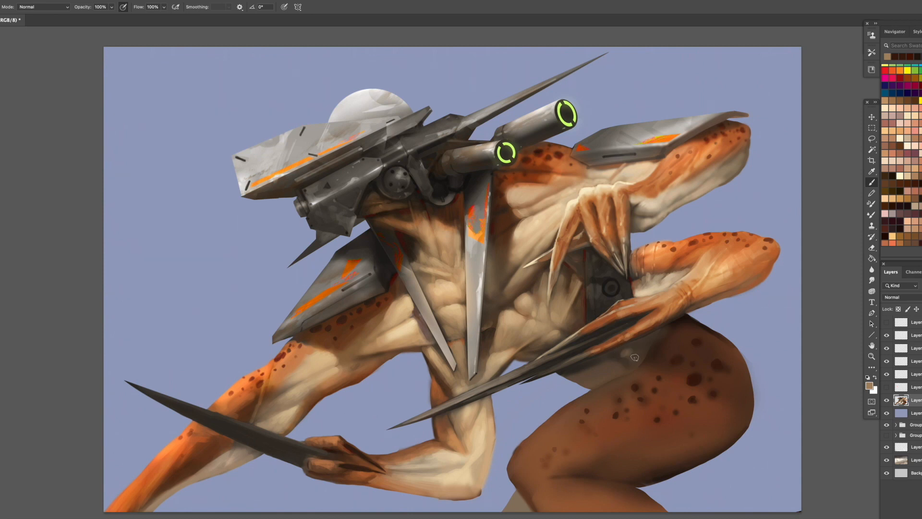
pyautogui.keyDown('alt'); pyautogui.click(639, 350); pyautogui.keyUp('alt')
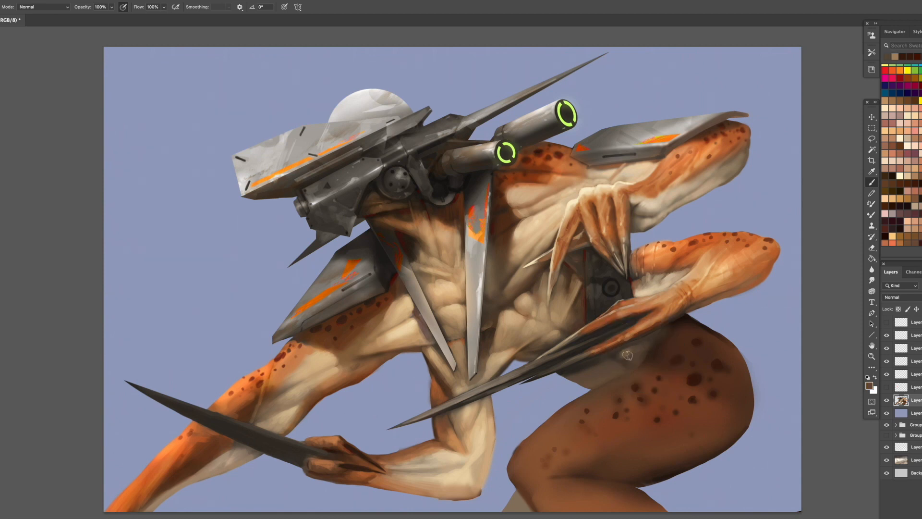
pyautogui.keyDown('alt'); pyautogui.click(653, 340); pyautogui.keyUp('alt')
pyautogui.keyDown('alt'); pyautogui.click(607, 372); pyautogui.keyUp('alt')
# - Refine the chest muscle around the narrow blade and the near armpit with sampled light and mid skin tones
pyautogui.keyDown('alt'); pyautogui.click(447, 317); pyautogui.keyUp('alt')
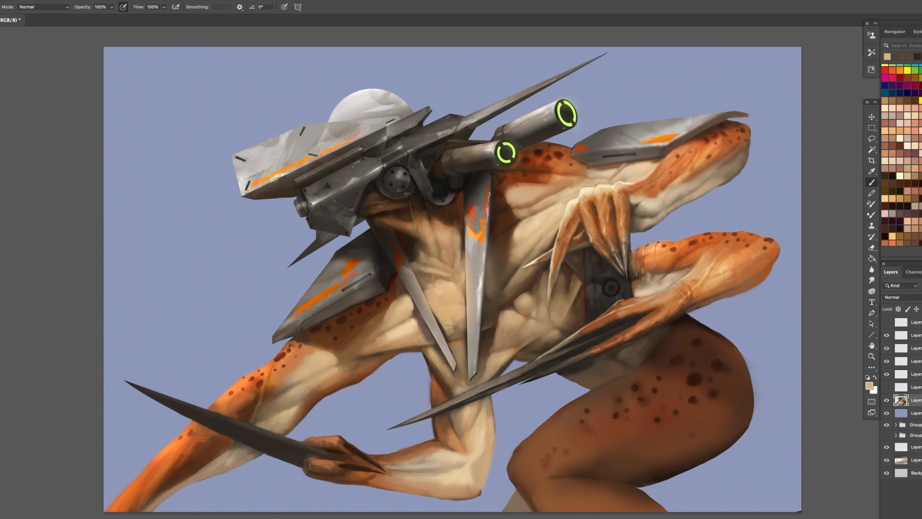
pyautogui.keyDown('alt'); pyautogui.click(447, 327); pyautogui.keyUp('alt')
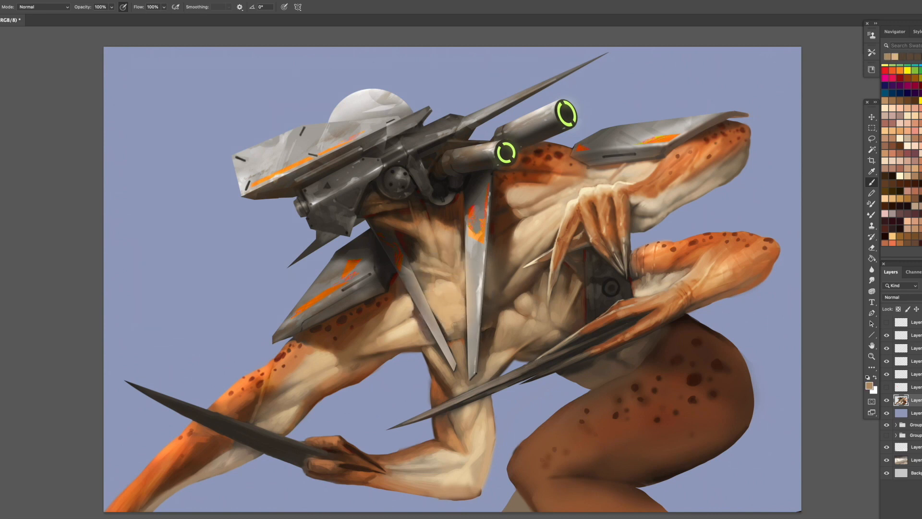
pyautogui.keyDown('alt'); pyautogui.click(452, 331); pyautogui.keyUp('alt')
pyautogui.keyDown('alt'); pyautogui.click(459, 315); pyautogui.keyUp('alt')
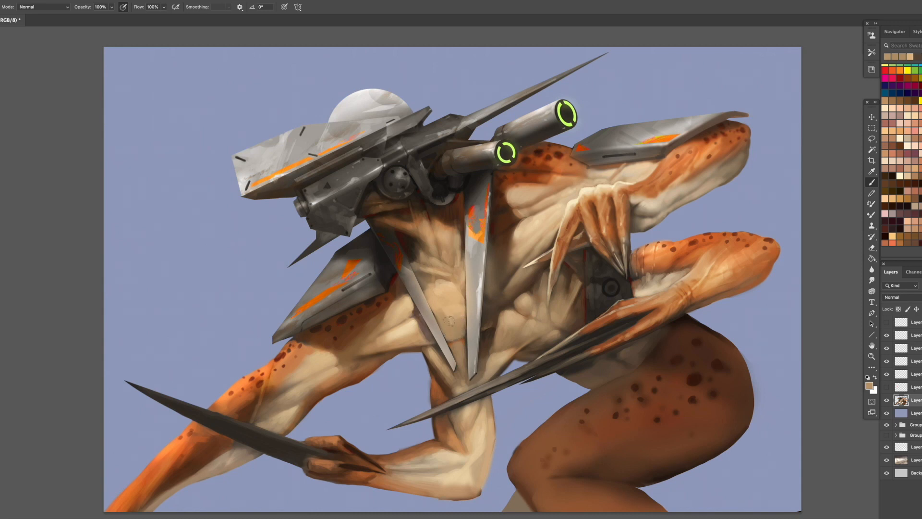
pyautogui.keyDown('alt'); pyautogui.click(442, 310); pyautogui.keyUp('alt')
pyautogui.keyDown('alt'); pyautogui.click(406, 318); pyautogui.keyUp('alt')
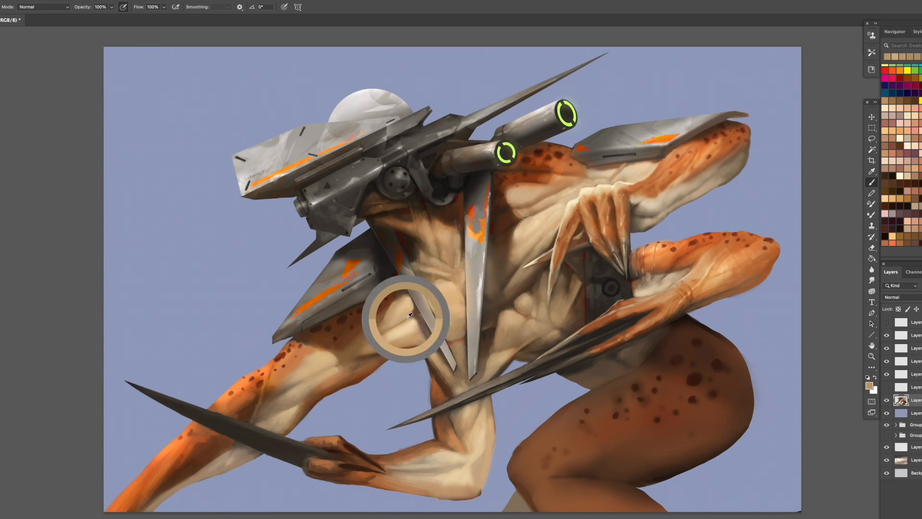
pyautogui.keyDown('alt'); pyautogui.click(403, 327); pyautogui.keyUp('alt')
pyautogui.keyDown('alt'); pyautogui.click(367, 330); pyautogui.keyUp('alt')
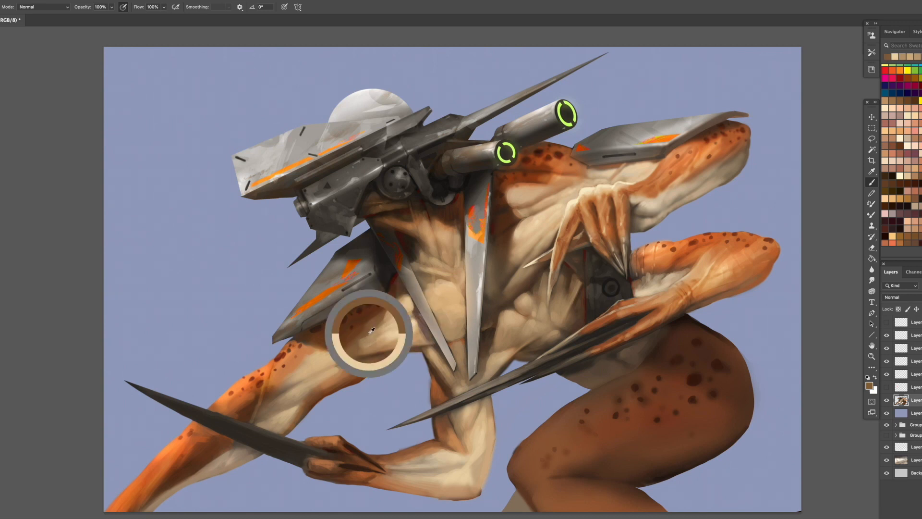
# - Paint rib and muscle shading on the torso between the central blade and the raised hand
pyautogui.keyDown('alt'); pyautogui.click(525, 250); pyautogui.keyUp('alt')
pyautogui.moveTo(522, 262)
pyautogui.mouseDown()
pyautogui.moveTo(507, 293)
pyautogui.moveTo(513, 255)
pyautogui.moveTo(525, 278)
pyautogui.moveTo(511, 296)
pyautogui.moveTo(535, 285)
pyautogui.moveTo(510, 306)
pyautogui.moveTo(532, 281)
pyautogui.moveTo(515, 301)
pyautogui.moveTo(525, 275)
pyautogui.moveTo(513, 296)
pyautogui.mouseUp()
pyautogui.keyDown('alt'); pyautogui.click(516, 256); pyautogui.keyUp('alt')
pyautogui.keyDown('alt'); pyautogui.click(514, 256); pyautogui.keyUp('alt')
pyautogui.keyDown('alt'); pyautogui.click(524, 280); pyautogui.keyUp('alt')
pyautogui.keyDown('alt'); pyautogui.click(534, 287); pyautogui.keyUp('alt')
pyautogui.keyDown('alt'); pyautogui.click(523, 287); pyautogui.keyUp('alt')
pyautogui.keyDown('alt'); pyautogui.click(519, 277); pyautogui.keyUp('alt')
pyautogui.keyDown('alt'); pyautogui.click(505, 296); pyautogui.keyUp('alt')
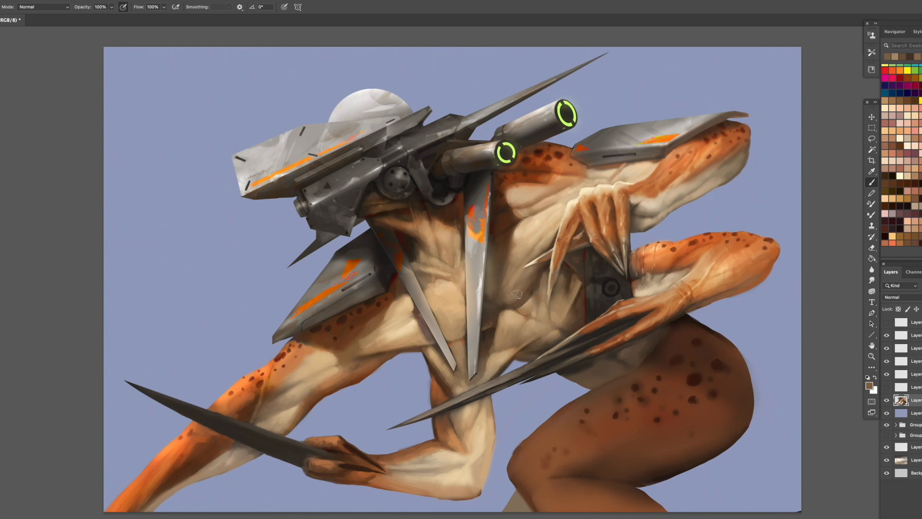
# - Blend sampled skin tones into the midriff around the lower ends of the two blades
pyautogui.click(491, 325)
pyautogui.keyDown('alt'); pyautogui.click(457, 336); pyautogui.keyUp('alt')
pyautogui.click(464, 337)
pyautogui.keyDown('alt'); pyautogui.click(466, 320); pyautogui.keyUp('alt')
pyautogui.click(466, 321)
pyautogui.keyDown('alt'); pyautogui.click(446, 337); pyautogui.keyUp('alt')
pyautogui.click(441, 342)
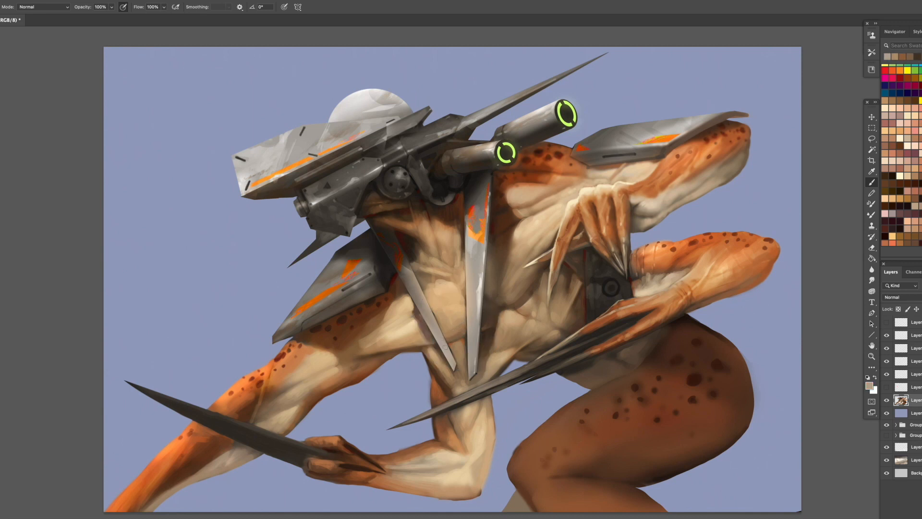
pyautogui.click(451, 329)
pyautogui.keyDown('alt'); pyautogui.click(458, 325); pyautogui.keyUp('alt')
# - Touch up the muscle forms on the near chest beside the narrow blade with sampled tones
pyautogui.keyDown('alt'); pyautogui.click(612, 278); pyautogui.keyUp('alt')
pyautogui.keyDown('alt'); pyautogui.click(408, 292); pyautogui.keyUp('alt')
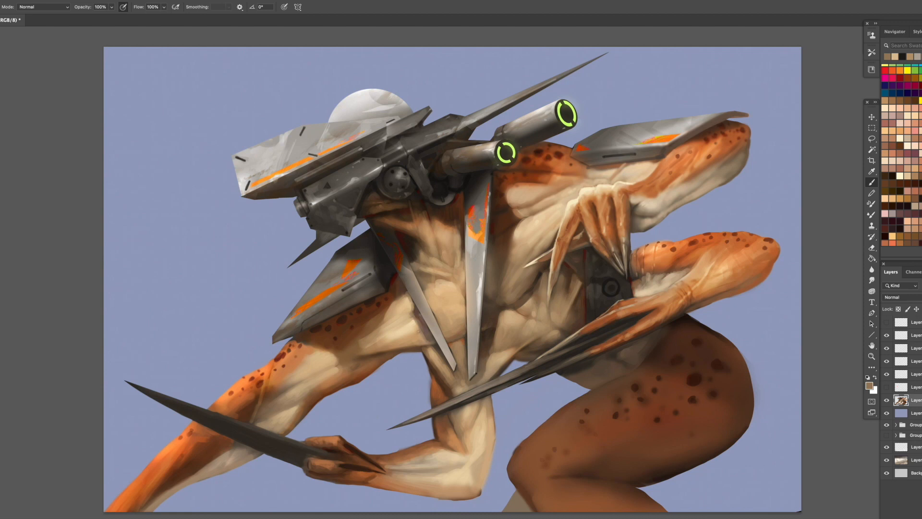
pyautogui.keyDown('alt'); pyautogui.click(420, 329); pyautogui.keyUp('alt')
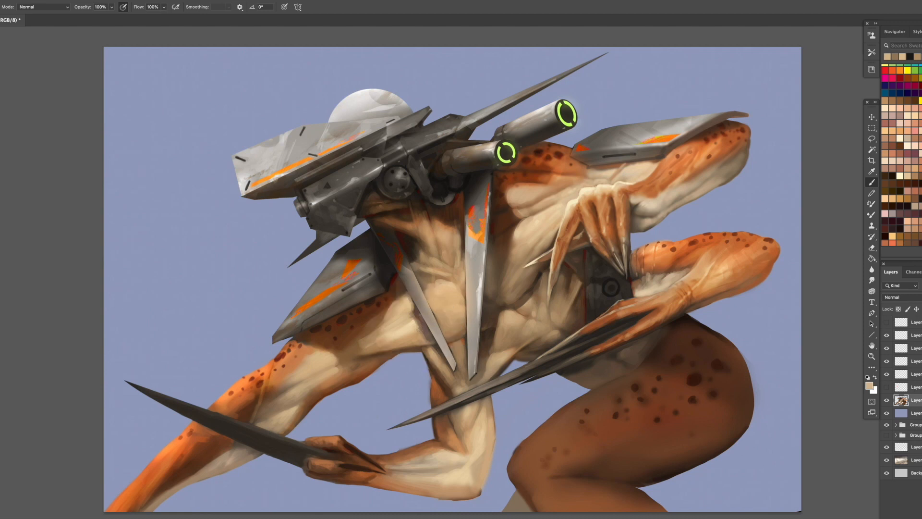
pyautogui.keyDown('alt'); pyautogui.click(418, 329); pyautogui.keyUp('alt')
pyautogui.keyDown('alt'); pyautogui.click(409, 333); pyautogui.keyUp('alt')
pyautogui.keyDown('alt'); pyautogui.click(544, 305); pyautogui.keyUp('alt')
# - Paint dark brown shading on the lower belly just beneath the long claws
pyautogui.keyDown('alt'); pyautogui.click(638, 345); pyautogui.keyUp('alt')
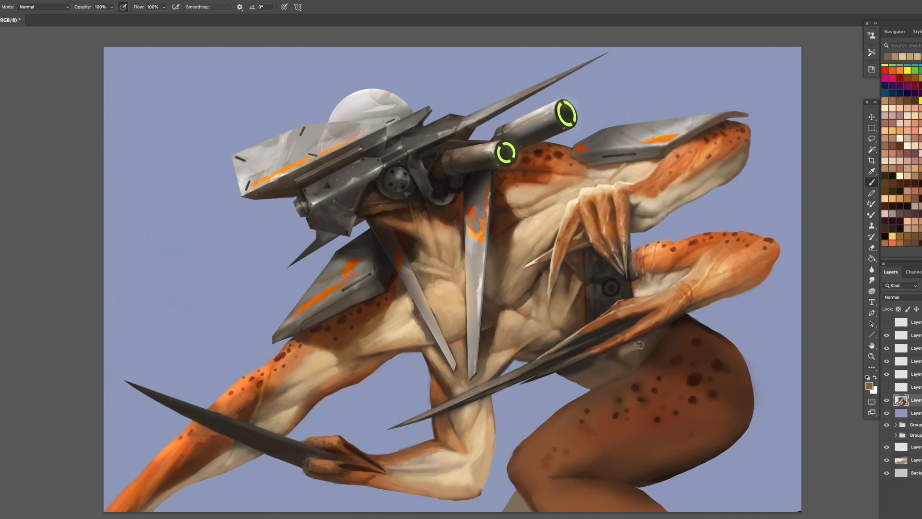
pyautogui.keyDown('alt'); pyautogui.click(605, 367); pyautogui.keyUp('alt')
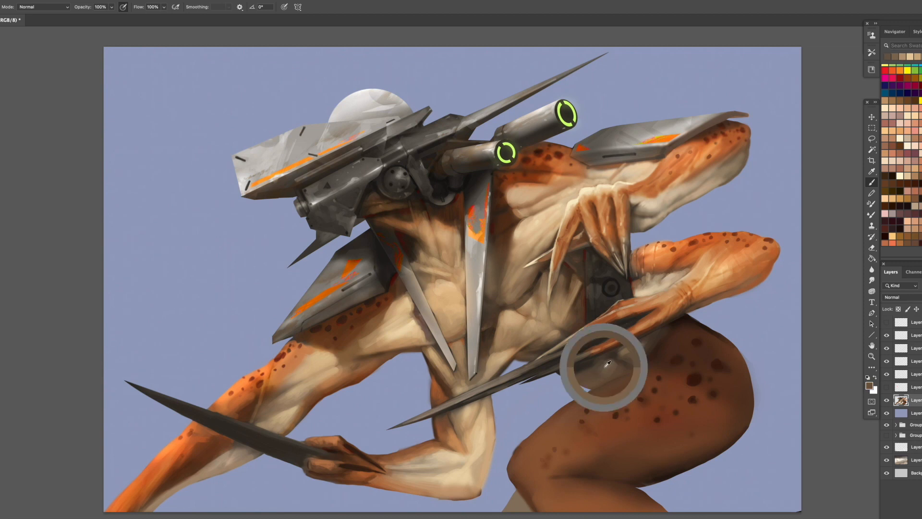
pyautogui.keyDown('alt'); pyautogui.click(583, 371); pyautogui.keyUp('alt')
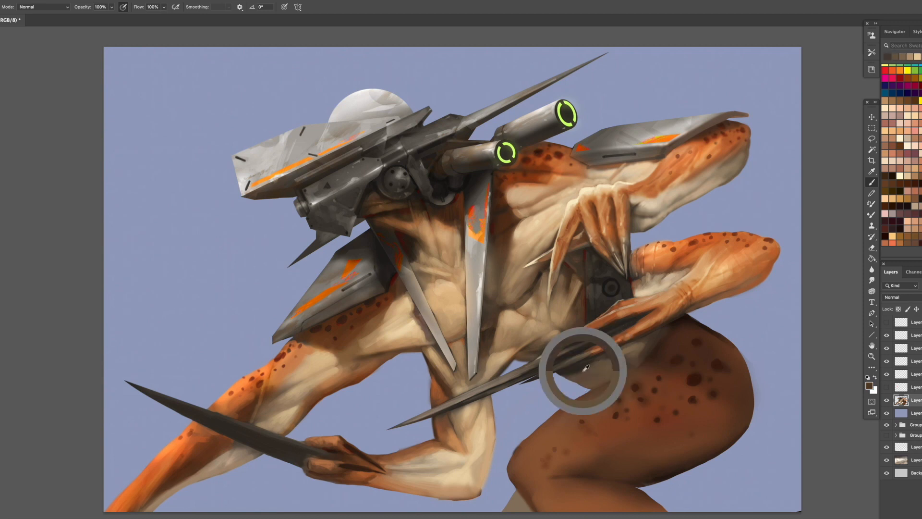
pyautogui.keyDown('alt'); pyautogui.click(583, 366); pyautogui.keyUp('alt')
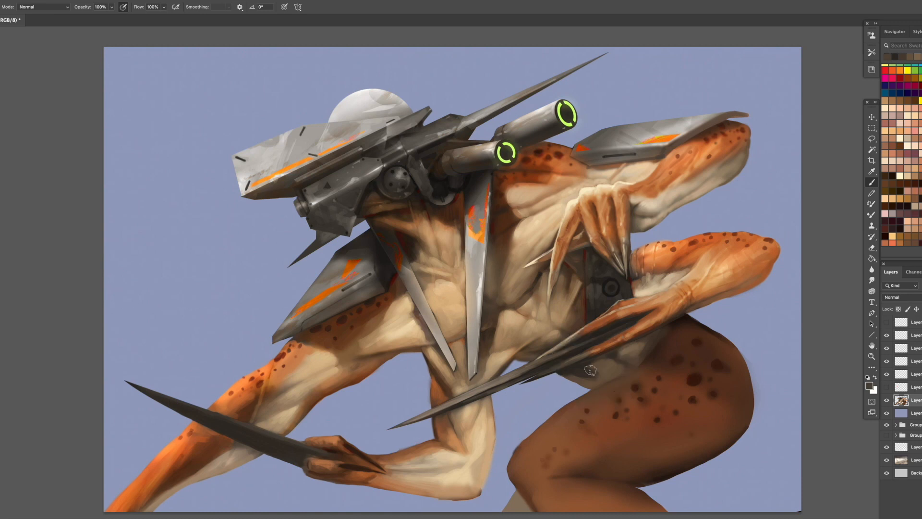
pyautogui.keyDown('alt'); pyautogui.click(594, 373); pyautogui.keyUp('alt')
pyautogui.keyDown('alt'); pyautogui.click(595, 374); pyautogui.keyUp('alt')
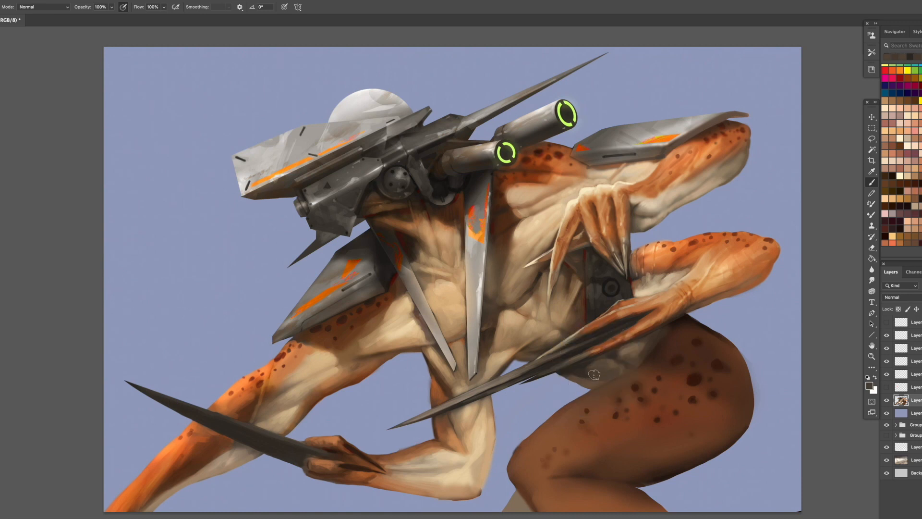
# - Model the belly's muscle folds along the underside of the claws with sampled brown tones
pyautogui.keyDown('alt'); pyautogui.click(581, 368); pyautogui.keyUp('alt')
pyautogui.keyDown('alt'); pyautogui.click(611, 362); pyautogui.keyUp('alt')
pyautogui.keyDown('alt'); pyautogui.click(594, 364); pyautogui.keyUp('alt')
pyautogui.keyDown('alt'); pyautogui.click(621, 356); pyautogui.keyUp('alt')
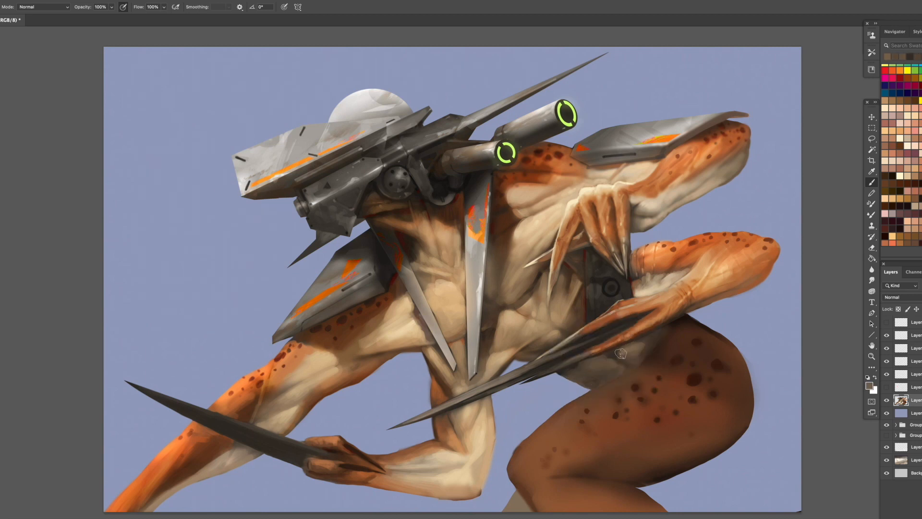
# - Define the belly's lower contour beside the thigh with dark tones and a smaller brush
pyautogui.keyDown('alt'); pyautogui.click(532, 354); pyautogui.keyUp('alt')
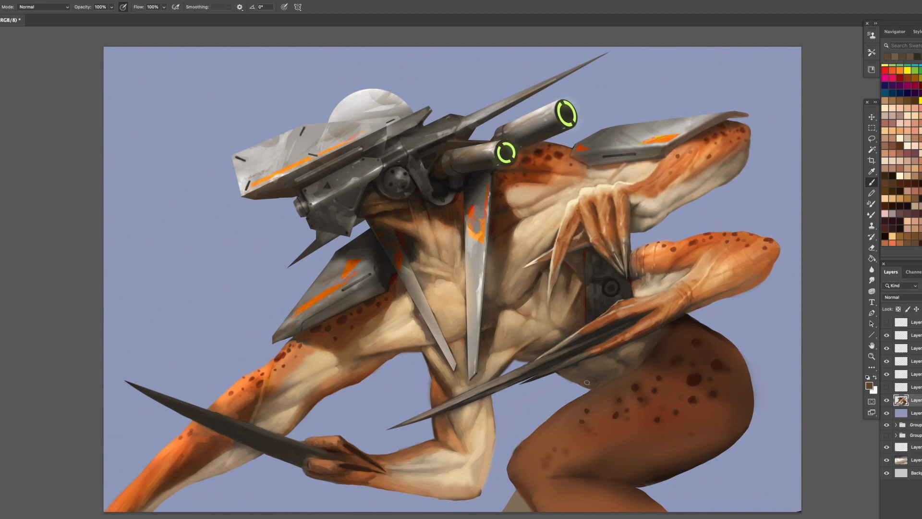
pyautogui.keyDown('alt'); pyautogui.click(576, 365); pyautogui.keyUp('alt')
pyautogui.keyDown('alt'); pyautogui.click(589, 377); pyautogui.keyUp('alt')
pyautogui.keyDown('alt'); pyautogui.click(578, 378); pyautogui.keyUp('alt')
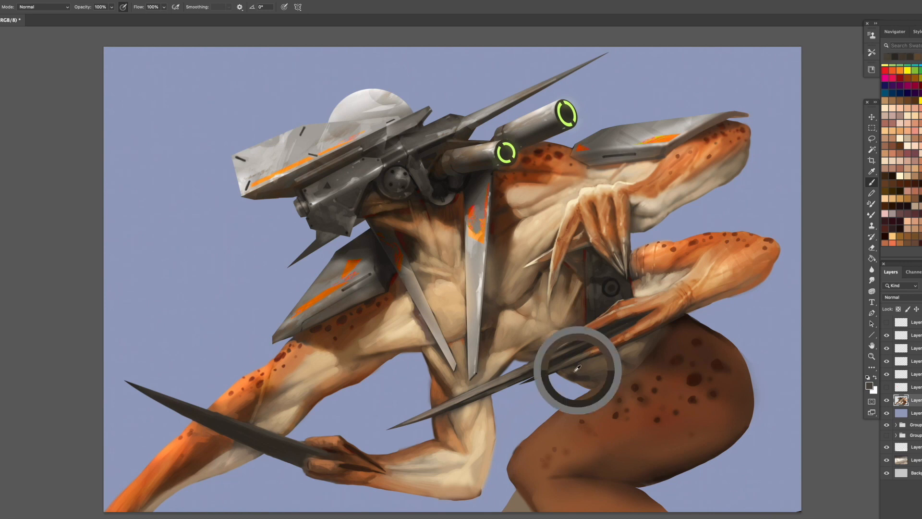
pyautogui.keyDown('alt'); pyautogui.click(586, 378); pyautogui.keyUp('alt')
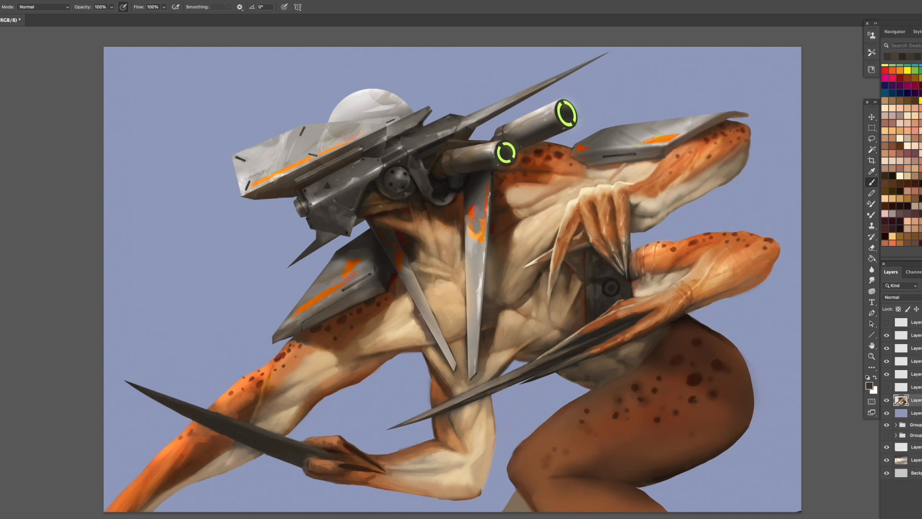
# - Switch to the soft round 45 brush preset and softly shade the belly where it meets the thigh
pyautogui.rightClick(667, 258)
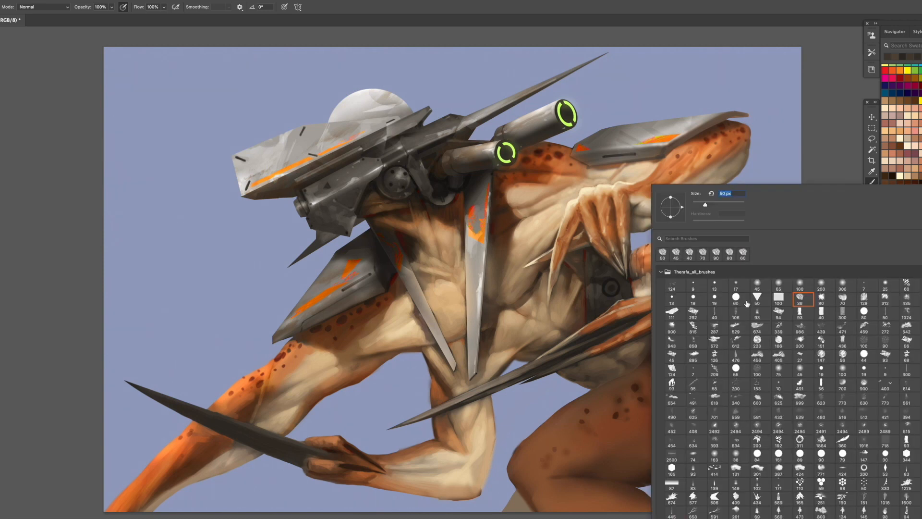
pyautogui.click(760, 285)
pyautogui.click(643, 345)
pyautogui.keyDown('alt'); pyautogui.click(641, 346); pyautogui.keyUp('alt')
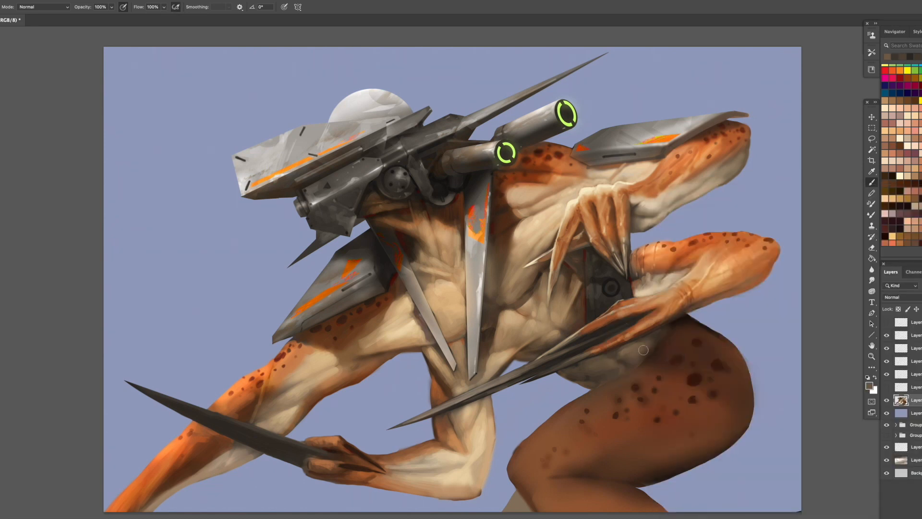
pyautogui.moveTo(607, 371); pyautogui.dragTo(595, 376)
# - Sample a lighter skin tone and paint a soft light area along the underside of the thigh
pyautogui.keyDown('alt'); pyautogui.click(656, 311); pyautogui.keyUp('alt')
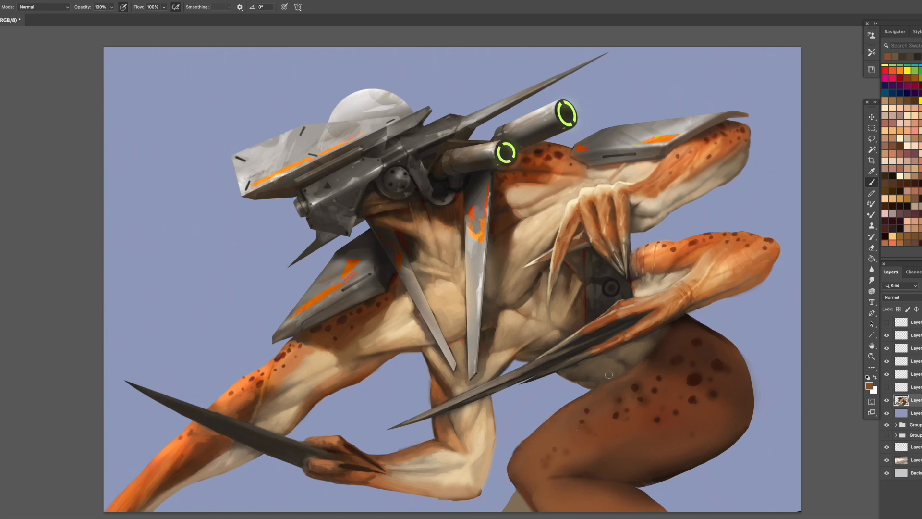
pyautogui.keyDown('alt'); pyautogui.click(569, 288); pyautogui.keyUp('alt')
pyautogui.keyDown('alt'); pyautogui.click(559, 318); pyautogui.keyUp('alt')
pyautogui.moveTo(704, 442); pyautogui.dragTo(647, 462)
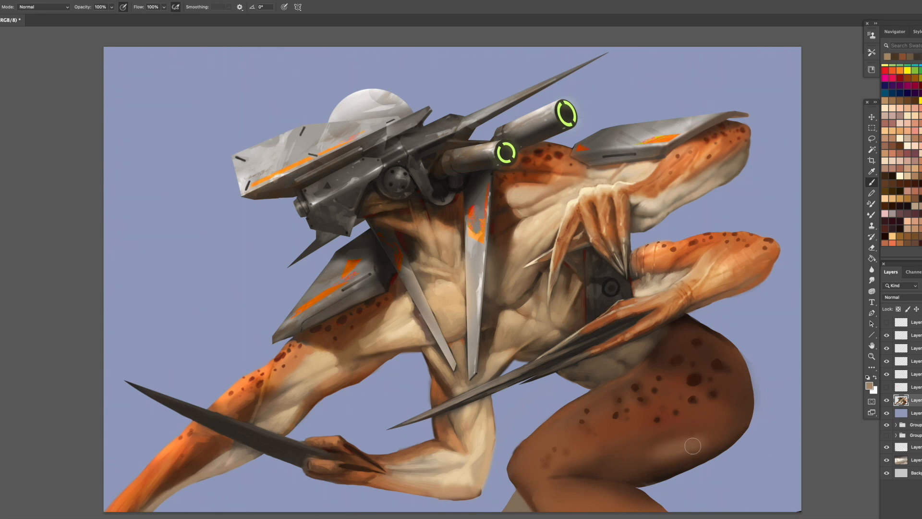
pyautogui.keyDown('alt'); pyautogui.click(693, 444); pyautogui.keyUp('alt')
pyautogui.moveTo(737, 419)
pyautogui.mouseDown()
pyautogui.moveTo(717, 441)
pyautogui.moveTo(633, 472)
pyautogui.moveTo(658, 452)
pyautogui.moveTo(602, 472)
pyautogui.moveTo(653, 463)
pyautogui.moveTo(635, 480)
pyautogui.mouseUp()
pyautogui.keyDown('alt'); pyautogui.click(628, 469); pyautogui.keyUp('alt')
# - Switch back to the irregular textured brush and refine the thigh's lower edge toward the knee fold
pyautogui.press('[')
pyautogui.press('[')
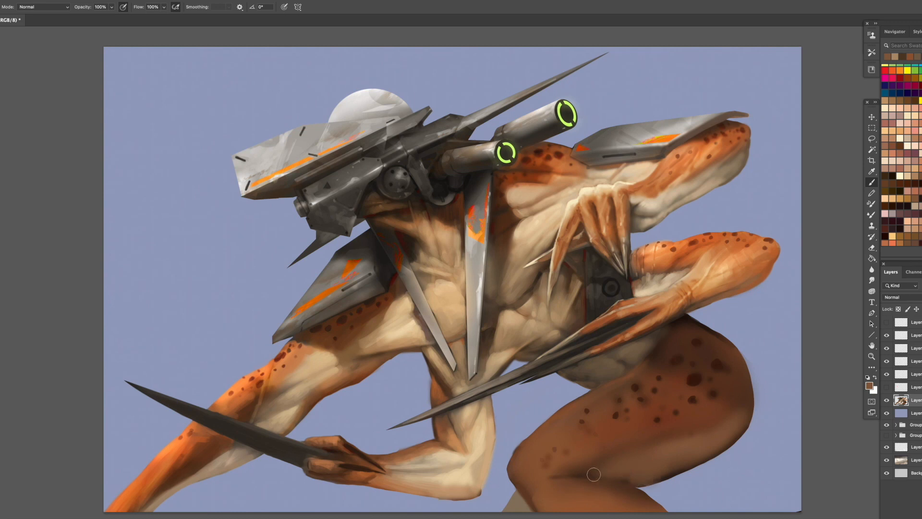
pyautogui.rightClick(716, 385)
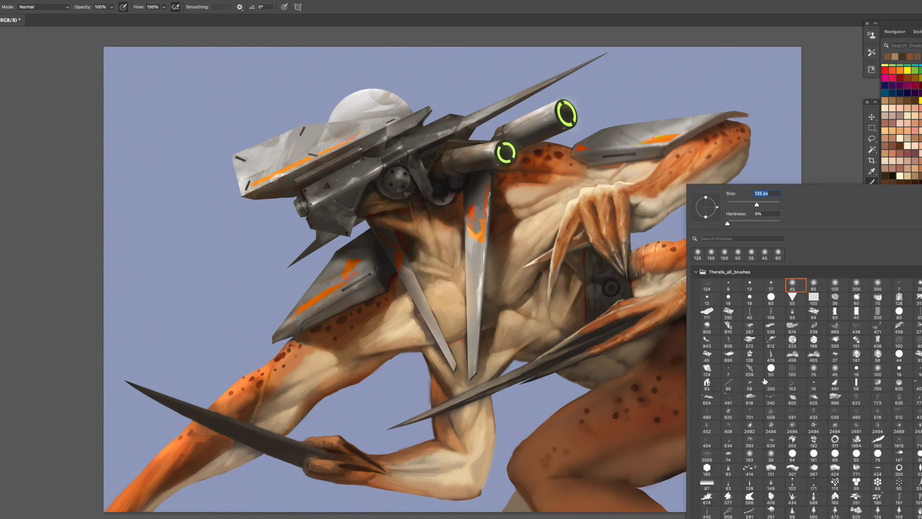
pyautogui.click(835, 299)
pyautogui.click(671, 461)
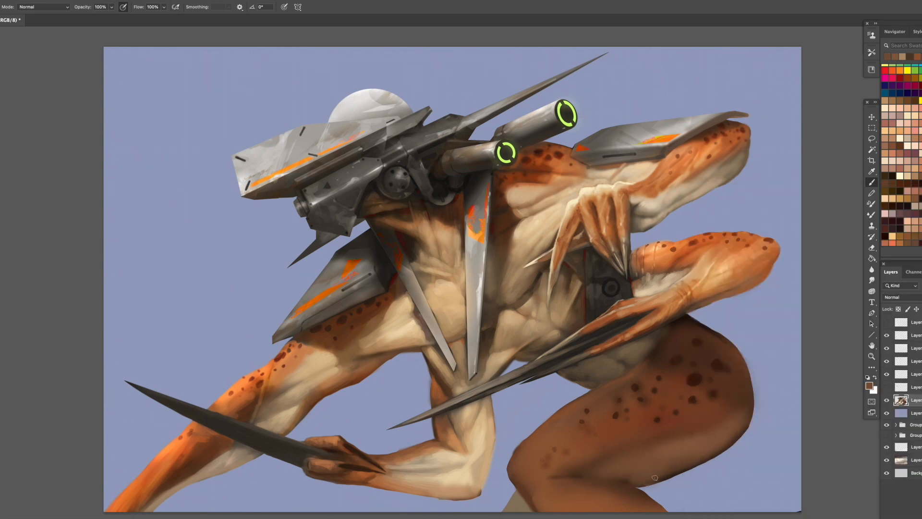
pyautogui.moveTo(698, 464); pyautogui.dragTo(638, 485)
pyautogui.keyDown('alt'); pyautogui.click(626, 474); pyautogui.keyUp('alt')
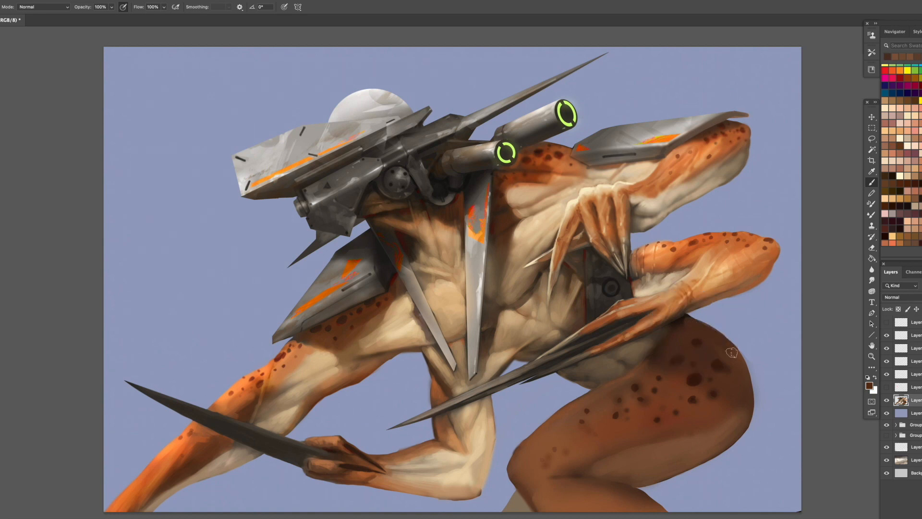
# - Darken the top edge of the thigh beneath the forearm and along the belly with sampled dark browns
pyautogui.keyDown('alt'); pyautogui.click(686, 315); pyautogui.keyUp('alt')
pyautogui.moveTo(686, 316); pyautogui.dragTo(664, 346)
pyautogui.keyDown('alt'); pyautogui.click(688, 315); pyautogui.keyUp('alt')
pyautogui.keyDown('alt'); pyautogui.click(685, 317); pyautogui.keyUp('alt')
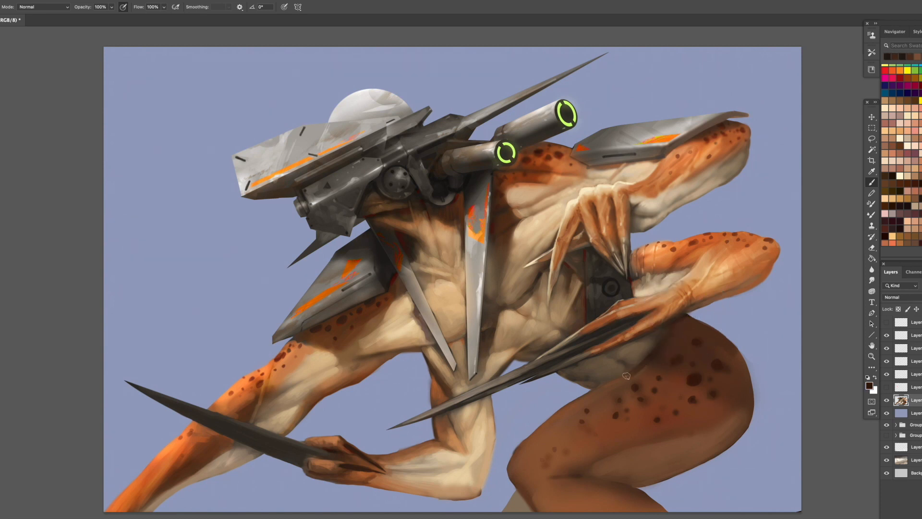
pyautogui.keyDown('alt'); pyautogui.click(648, 366); pyautogui.keyUp('alt')
# - Enlarge the brush and paint reddish brown tones among the spots on the front of the thigh
pyautogui.press(']')
pyautogui.keyDown('alt'); pyautogui.click(626, 383); pyautogui.keyUp('alt')
pyautogui.moveTo(608, 385)
pyautogui.mouseDown()
pyautogui.moveTo(620, 385)
pyautogui.moveTo(635, 410)
pyautogui.mouseUp()
pyautogui.keyDown('alt'); pyautogui.click(629, 404); pyautogui.keyUp('alt')
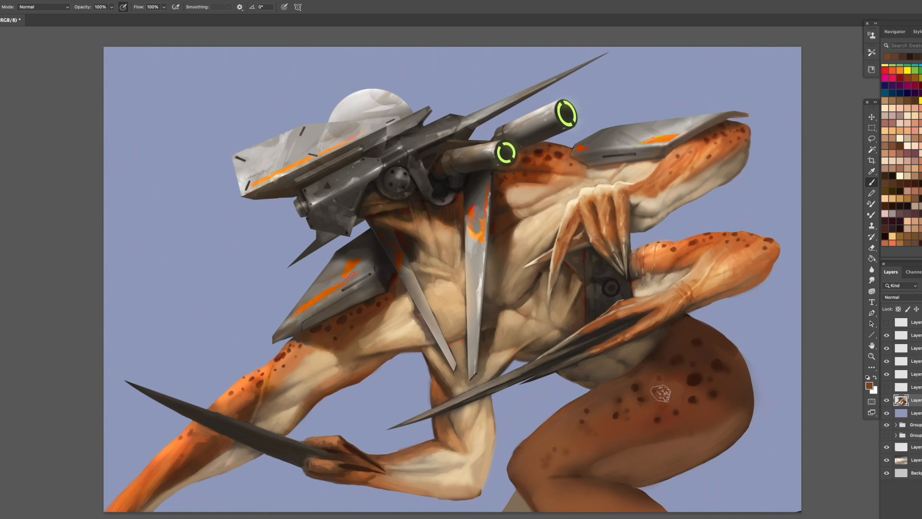
# - Sample neighbouring browns and soften the spots and tone patches on the thigh's front between the large spots and the knee
pyautogui.keyDown('alt'); pyautogui.click(684, 392); pyautogui.keyUp('alt')
pyautogui.keyDown('alt'); pyautogui.click(638, 411); pyautogui.keyUp('alt')
pyautogui.keyDown('alt'); pyautogui.click(657, 420); pyautogui.keyUp('alt')
pyautogui.moveTo(584, 465); pyautogui.dragTo(593, 459)
pyautogui.keyDown('alt'); pyautogui.click(599, 456); pyautogui.keyUp('alt')
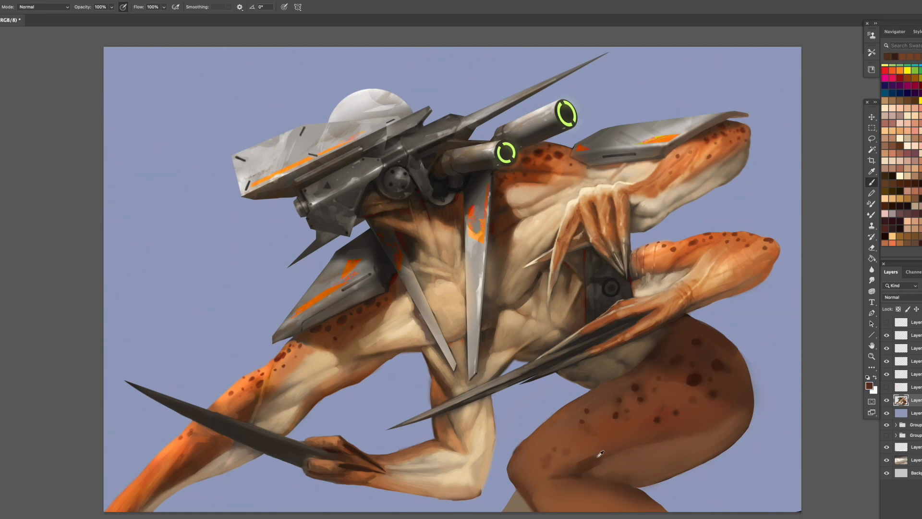
pyautogui.keyDown('alt'); pyautogui.click(604, 416); pyautogui.keyUp('alt')
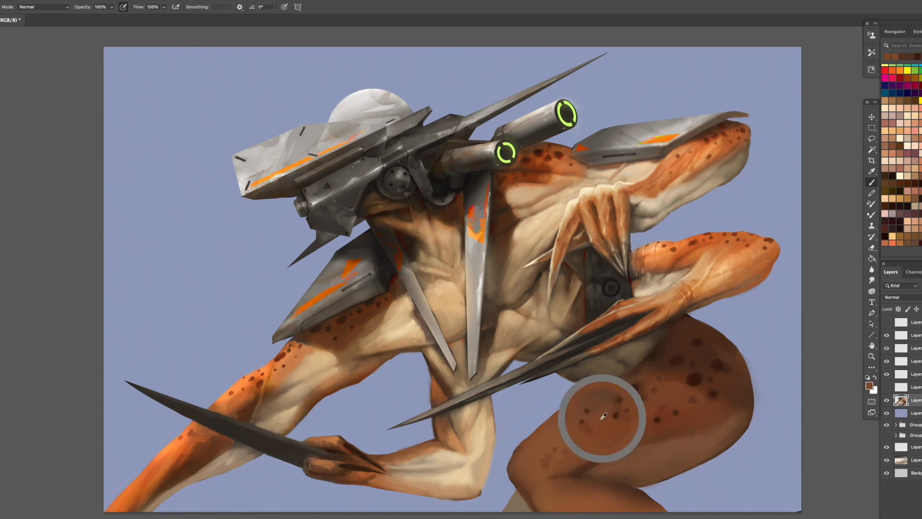
pyautogui.keyDown('alt'); pyautogui.click(557, 450); pyautogui.keyUp('alt')
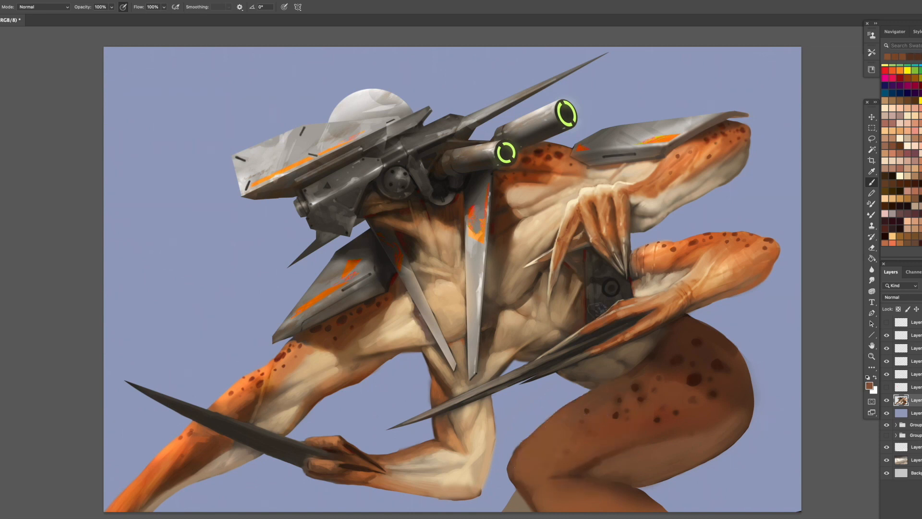
# - Sample a tan skin tone to lighten the thigh's underside and define its lower edge toward the knee fold
pyautogui.keyDown('alt'); pyautogui.click(522, 319); pyautogui.keyUp('alt')
pyautogui.click(636, 457)
pyautogui.keyDown('alt'); pyautogui.click(637, 455); pyautogui.keyUp('alt')
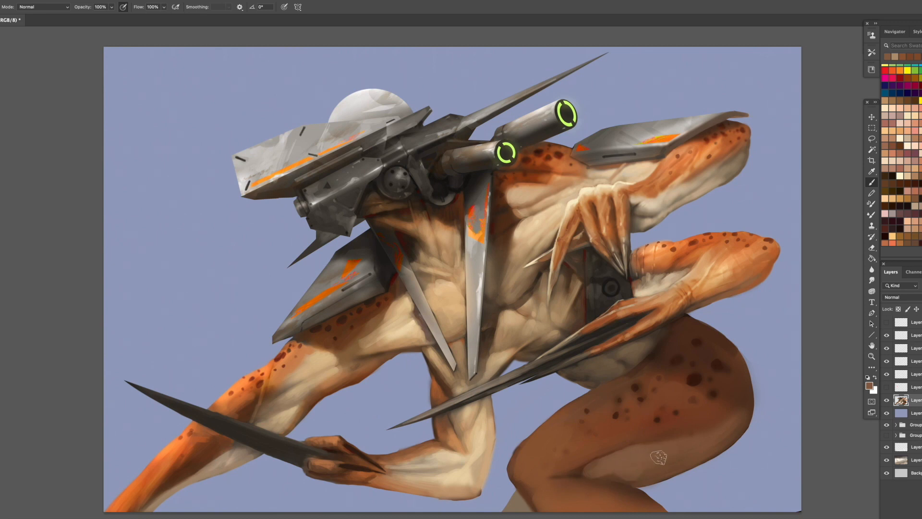
pyautogui.keyDown('alt'); pyautogui.click(617, 469); pyautogui.keyUp('alt')
pyautogui.keyDown('alt'); pyautogui.click(584, 478); pyautogui.keyUp('alt')
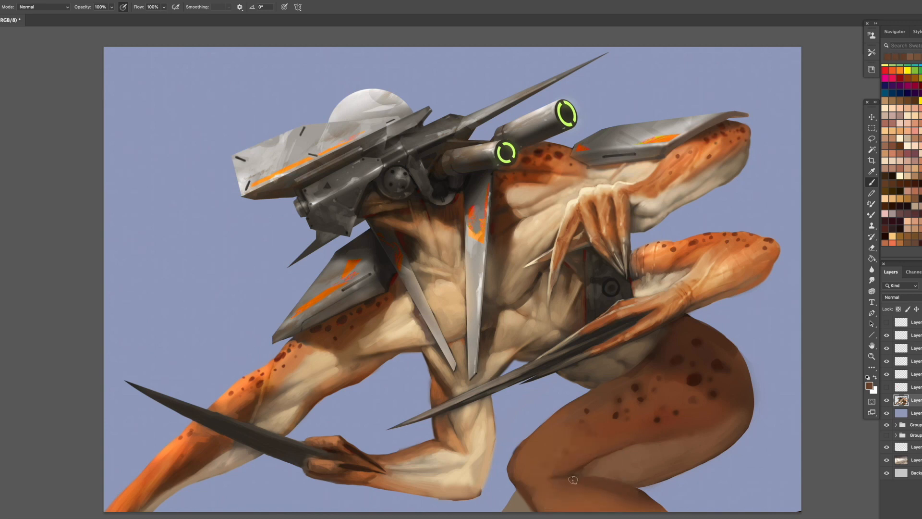
# - Shade the knee fold with browns and brush a sampled pale tan along the rear of the thigh's underside
pyautogui.keyDown('alt'); pyautogui.click(607, 488); pyautogui.keyUp('alt')
pyautogui.moveTo(534, 487); pyautogui.dragTo(539, 490)
pyautogui.keyDown('alt'); pyautogui.click(541, 487); pyautogui.keyUp('alt')
pyautogui.keyDown('alt'); pyautogui.click(537, 490); pyautogui.keyUp('alt')
pyautogui.keyDown('alt'); pyautogui.click(545, 474); pyautogui.keyUp('alt')
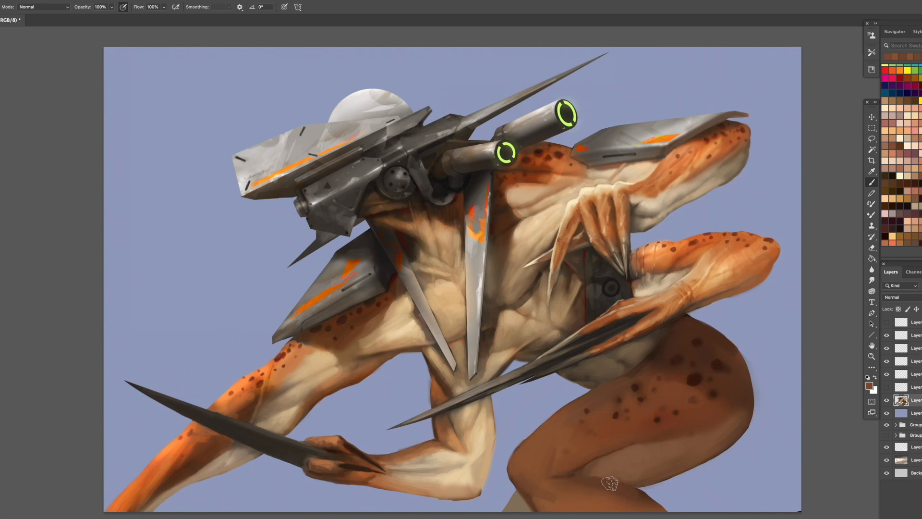
pyautogui.keyDown('alt'); pyautogui.click(670, 278); pyautogui.keyUp('alt')
pyautogui.moveTo(718, 433); pyautogui.dragTo(687, 443)
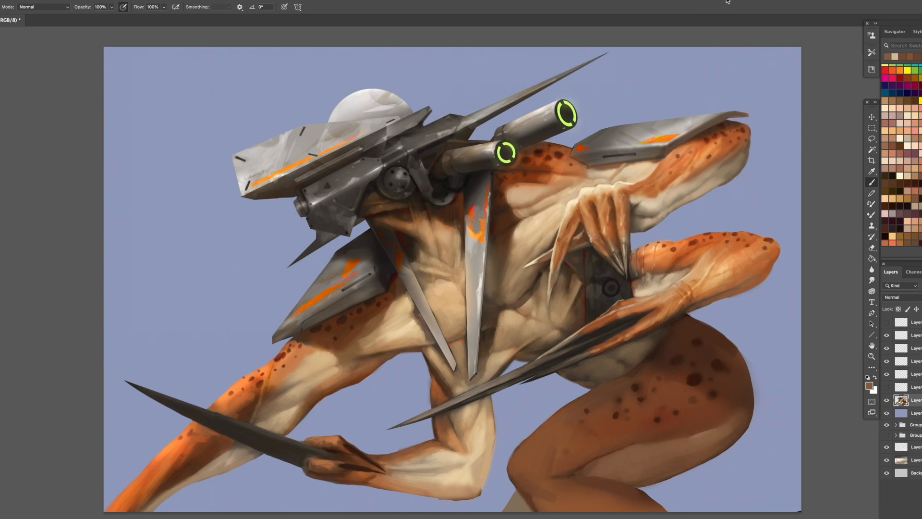
# - Sample orange from the forearm and paint warmer, lighter skin on the knee and upper calf
pyautogui.keyDown('alt'); pyautogui.click(655, 317); pyautogui.keyUp('alt')
pyautogui.moveTo(528, 494)
pyautogui.mouseDown()
pyautogui.moveTo(554, 492)
pyautogui.moveTo(553, 509)
pyautogui.moveTo(576, 503)
pyautogui.mouseUp()
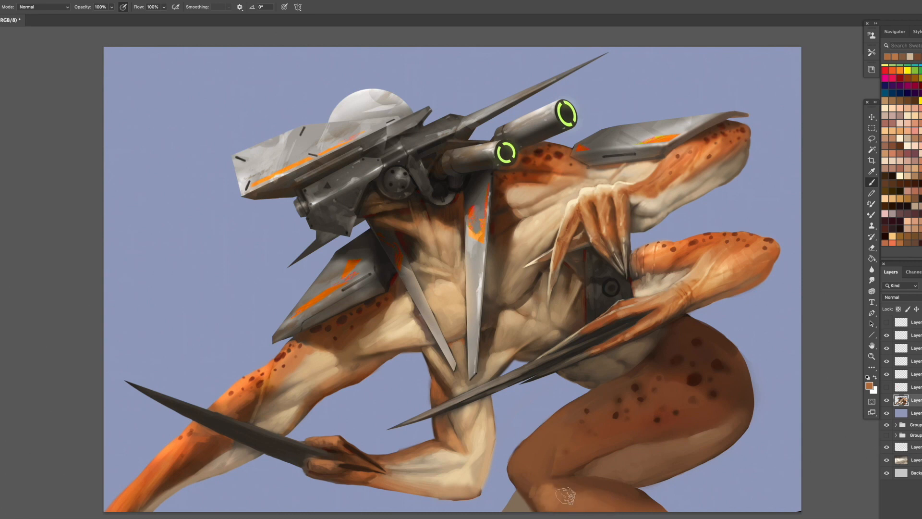
pyautogui.keyDown('alt'); pyautogui.click(560, 491); pyautogui.keyUp('alt')
pyautogui.moveTo(540, 474)
pyautogui.mouseDown()
pyautogui.moveTo(538, 450)
pyautogui.moveTo(560, 429)
pyautogui.moveTo(522, 461)
pyautogui.moveTo(567, 431)
pyautogui.moveTo(583, 437)
pyautogui.moveTo(540, 470)
pyautogui.mouseUp()
pyautogui.keyDown('alt'); pyautogui.click(554, 473); pyautogui.keyUp('alt')
pyautogui.keyDown('alt'); pyautogui.click(550, 492); pyautogui.keyUp('alt')
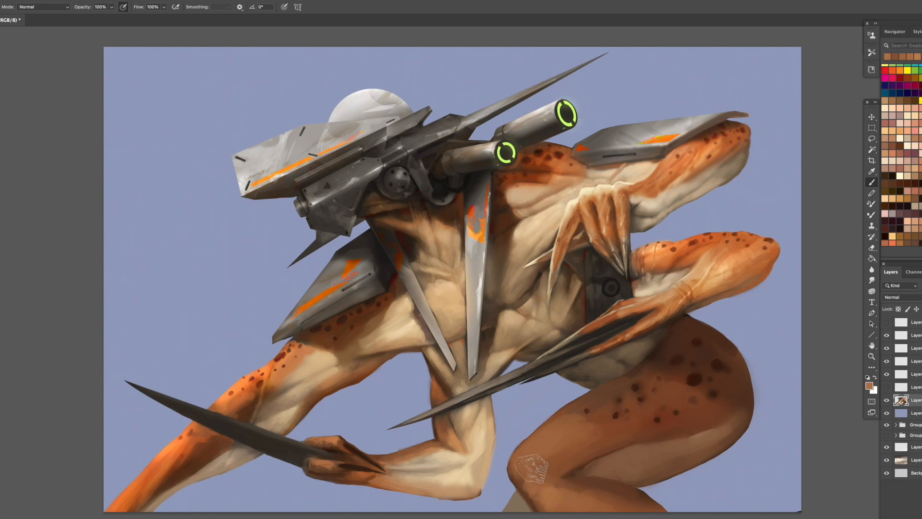
# - Sample a pale tone from the bent elbow and paint the light underside of the lower leg below the knee
pyautogui.keyDown('alt'); pyautogui.click(482, 438); pyautogui.keyUp('alt')
pyautogui.moveTo(514, 509)
pyautogui.mouseDown()
pyautogui.moveTo(518, 501)
pyautogui.moveTo(527, 510)
pyautogui.moveTo(514, 509)
pyautogui.mouseUp()
pyautogui.keyDown('alt'); pyautogui.click(519, 504); pyautogui.keyUp('alt')
pyautogui.keyDown('alt'); pyautogui.click(512, 508); pyautogui.keyUp('alt')
pyautogui.keyDown('alt'); pyautogui.click(528, 505); pyautogui.keyUp('alt')
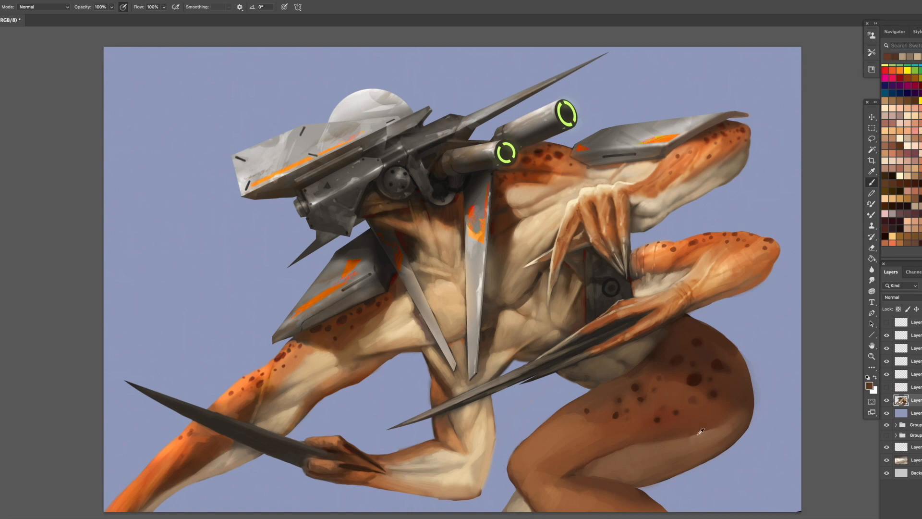
# - Darken and refine the boundary between the brown thigh muscle and its lighter underside with sampled browns
pyautogui.keyDown('alt'); pyautogui.click(676, 445); pyautogui.keyUp('alt')
pyautogui.moveTo(646, 449)
pyautogui.mouseDown()
pyautogui.moveTo(639, 462)
pyautogui.moveTo(612, 460)
pyautogui.mouseUp()
pyautogui.keyDown('alt'); pyautogui.click(641, 437); pyautogui.keyUp('alt')
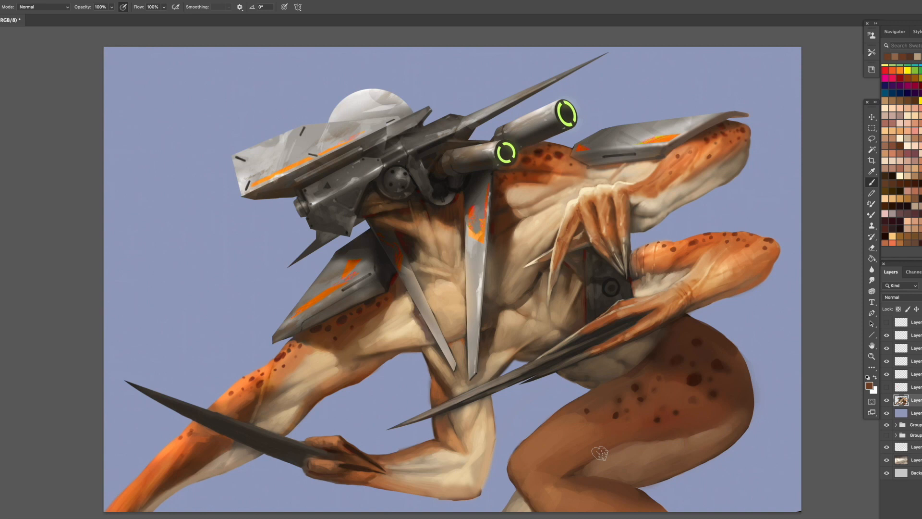
pyautogui.keyDown('alt'); pyautogui.click(666, 448); pyautogui.keyUp('alt')
# - Sample a dark brown and add small spots along the upper thigh toward the knee and below the belly
pyautogui.keyDown('alt'); pyautogui.click(619, 413); pyautogui.keyUp('alt')
pyautogui.keyDown('alt'); pyautogui.click(634, 386); pyautogui.keyUp('alt')
pyautogui.keyDown('alt'); pyautogui.click(622, 385); pyautogui.keyUp('alt')
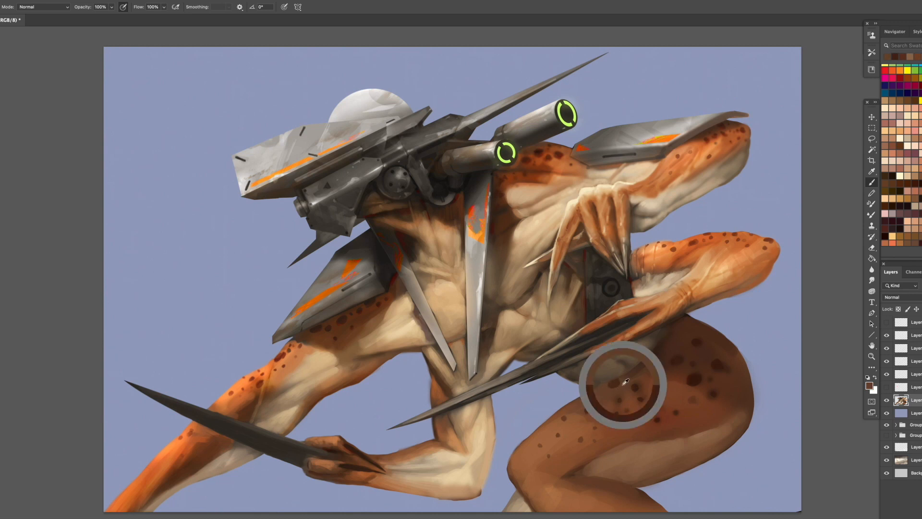
# - Refine the fold behind the knee and smooth the brown shading on the top of the calf
pyautogui.keyDown('alt'); pyautogui.click(568, 474); pyautogui.keyUp('alt')
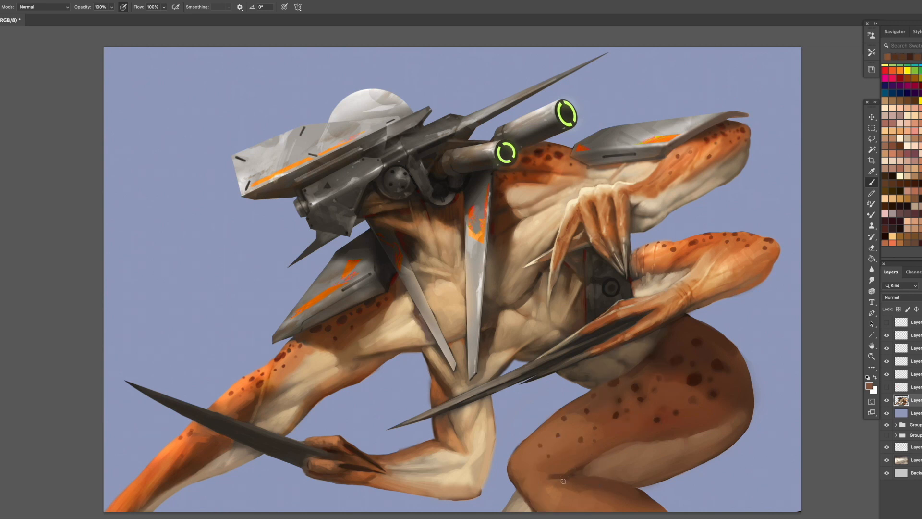
pyautogui.moveTo(593, 487)
pyautogui.mouseDown()
pyautogui.moveTo(559, 486)
pyautogui.moveTo(604, 496)
pyautogui.moveTo(548, 486)
pyautogui.mouseUp()
pyautogui.keyDown('alt'); pyautogui.click(606, 432); pyautogui.keyUp('alt')
pyautogui.keyDown('alt'); pyautogui.click(599, 493); pyautogui.keyUp('alt')
pyautogui.keyDown('alt'); pyautogui.click(551, 493); pyautogui.keyUp('alt')
pyautogui.keyDown('alt'); pyautogui.click(595, 432); pyautogui.keyUp('alt')
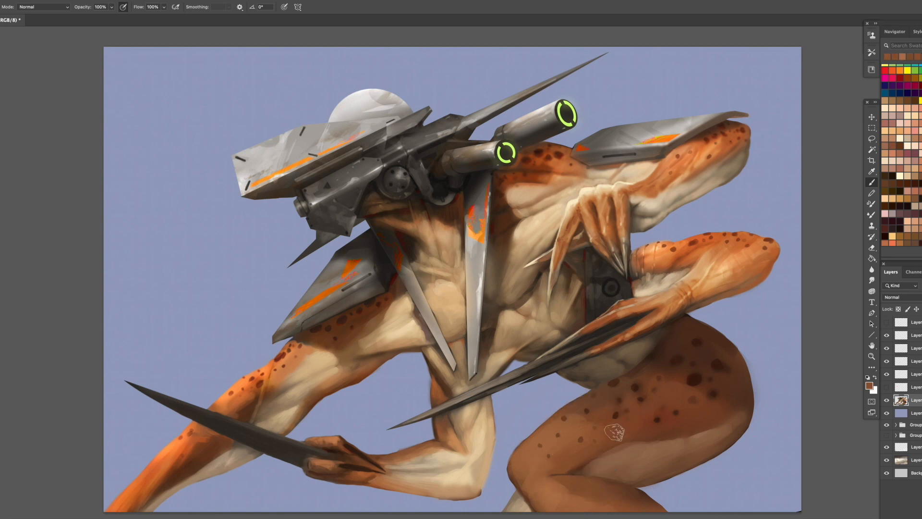
# - Blend brown midtones over the lower half of the thigh and into its lighter underside
pyautogui.moveTo(587, 428)
pyautogui.mouseDown()
pyautogui.moveTo(602, 443)
pyautogui.moveTo(671, 432)
pyautogui.moveTo(581, 447)
pyautogui.mouseUp()
pyautogui.keyDown('alt'); pyautogui.click(631, 436); pyautogui.keyUp('alt')
pyautogui.keyDown('alt'); pyautogui.click(668, 431); pyautogui.keyUp('alt')
pyautogui.keyDown('alt'); pyautogui.click(591, 440); pyautogui.keyUp('alt')
pyautogui.moveTo(634, 439); pyautogui.dragTo(570, 465)
pyautogui.keyDown('alt'); pyautogui.click(622, 459); pyautogui.keyUp('alt')
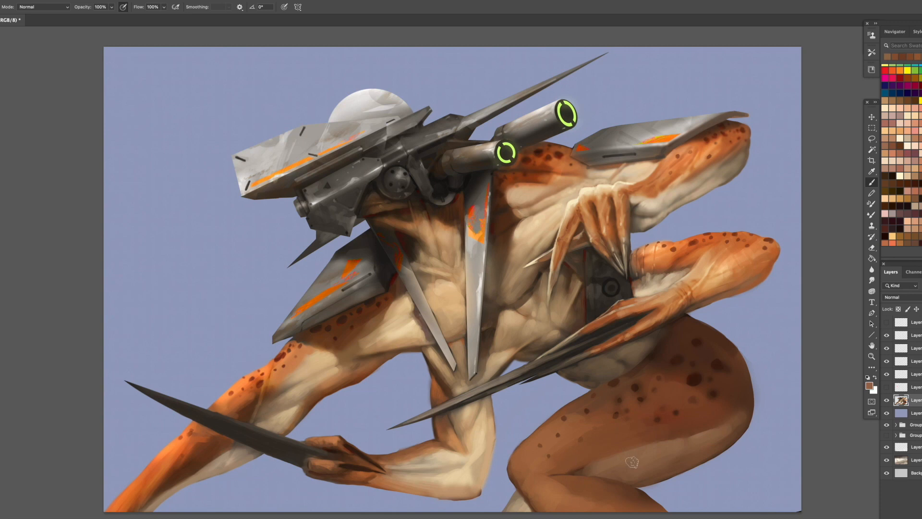
# - Sharpen the lower thigh edge into the knee fold and rework the shading around the kneecap
pyautogui.moveTo(629, 460)
pyautogui.mouseDown()
pyautogui.moveTo(548, 478)
pyautogui.moveTo(633, 485)
pyautogui.moveTo(533, 475)
pyautogui.mouseUp()
pyautogui.keyDown('alt'); pyautogui.click(577, 475); pyautogui.keyUp('alt')
pyautogui.keyDown('alt'); pyautogui.click(579, 477); pyautogui.keyUp('alt')
pyautogui.keyDown('alt'); pyautogui.click(633, 486); pyautogui.keyUp('alt')
pyautogui.keyDown('alt'); pyautogui.click(575, 465); pyautogui.keyUp('alt')
pyautogui.keyDown('alt'); pyautogui.click(523, 473); pyautogui.keyUp('alt')
pyautogui.keyDown('alt'); pyautogui.click(528, 471); pyautogui.keyUp('alt')
pyautogui.keyDown('alt'); pyautogui.click(541, 482); pyautogui.keyUp('alt')
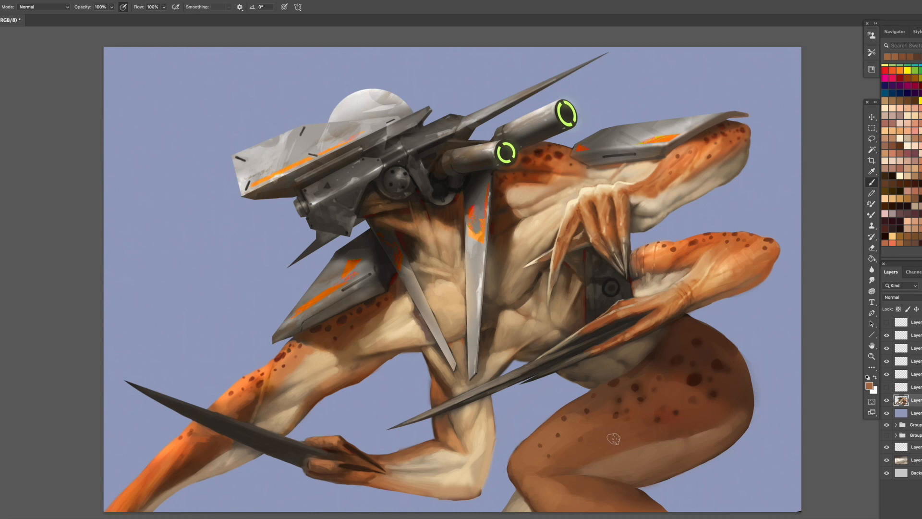
# - Paint sampled orange-brown tones along the middle of the thigh below the spots
pyautogui.keyDown('alt'); pyautogui.click(694, 378); pyautogui.keyUp('alt')
pyautogui.keyDown('alt'); pyautogui.click(675, 424); pyautogui.keyUp('alt')
pyautogui.keyDown('alt'); pyautogui.click(611, 446); pyautogui.keyUp('alt')
pyautogui.keyDown('alt'); pyautogui.click(626, 431); pyautogui.keyUp('alt')
pyautogui.keyDown('alt'); pyautogui.click(618, 435); pyautogui.keyUp('alt')
pyautogui.moveTo(618, 435); pyautogui.dragTo(578, 448)
# - Enlarge the brush and paint reddish brown tones around the large spots on the hip
pyautogui.press(']')
pyautogui.press(']')
pyautogui.press(']')
pyautogui.keyDown('alt'); pyautogui.click(693, 399); pyautogui.keyUp('alt')
pyautogui.keyDown('alt'); pyautogui.click(671, 413); pyautogui.keyUp('alt')
pyautogui.moveTo(685, 383)
pyautogui.mouseDown()
pyautogui.moveTo(657, 404)
pyautogui.moveTo(668, 383)
pyautogui.moveTo(661, 401)
pyautogui.moveTo(700, 397)
pyautogui.moveTo(687, 418)
pyautogui.mouseUp()
# - Reduce the brush size and shade the hip's upper edge beneath the forearm with sampled dark browns
pyautogui.press('[')
pyautogui.press('[')
pyautogui.keyDown('alt'); pyautogui.click(671, 333); pyautogui.keyUp('alt')
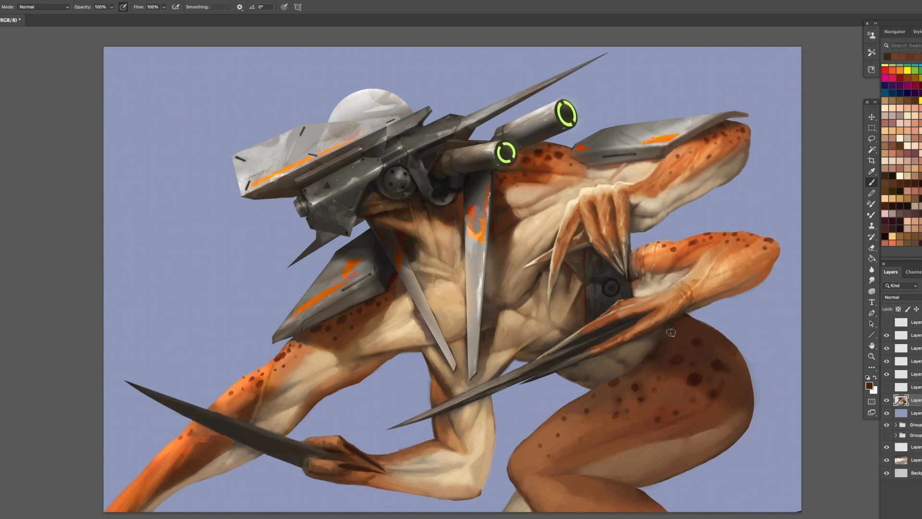
pyautogui.keyDown('alt'); pyautogui.click(734, 361); pyautogui.keyUp('alt')
pyautogui.keyDown('alt'); pyautogui.click(695, 327); pyautogui.keyUp('alt')
pyautogui.moveTo(686, 318); pyautogui.dragTo(708, 326)
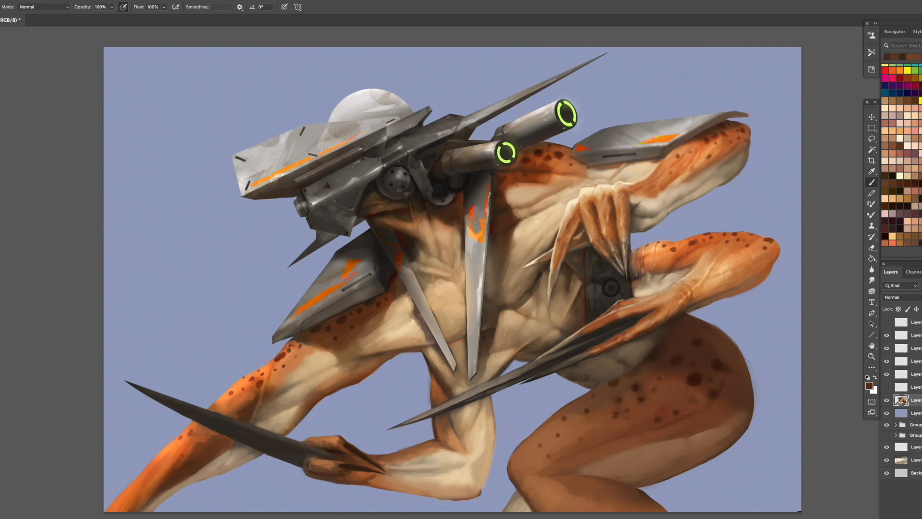
# - Sample orange and tan from the torso and build up lighter skin on the thigh's underside
pyautogui.keyDown('alt'); pyautogui.click(566, 172); pyautogui.keyUp('alt')
pyautogui.keyDown('alt'); pyautogui.click(516, 327); pyautogui.keyUp('alt')
pyautogui.moveTo(628, 452)
pyautogui.mouseDown()
pyautogui.moveTo(598, 468)
pyautogui.moveTo(628, 466)
pyautogui.mouseUp()
pyautogui.keyDown('alt'); pyautogui.click(620, 453); pyautogui.keyUp('alt')
pyautogui.keyDown('alt'); pyautogui.click(625, 459); pyautogui.keyUp('alt')
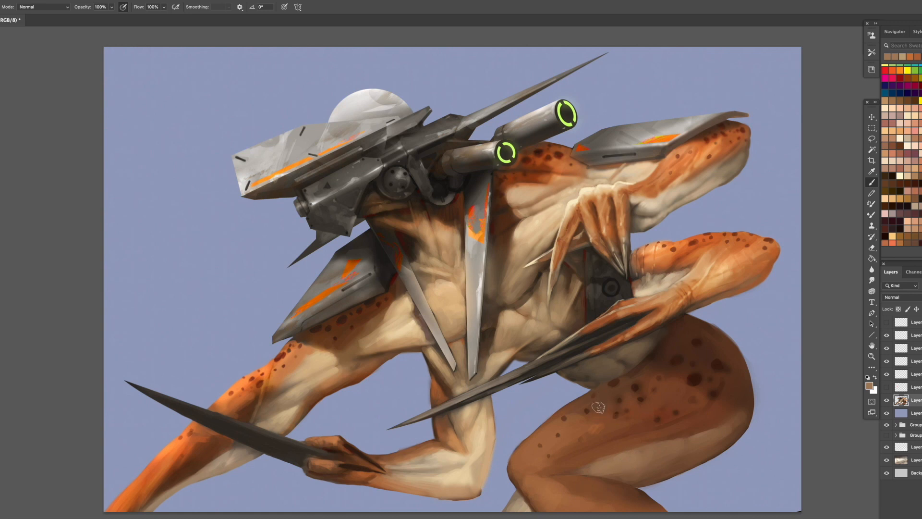
# - Sample a light orange-brown from the bent arm and highlight the thigh's upper contour near the knee
pyautogui.keyDown('alt'); pyautogui.click(456, 437); pyautogui.keyUp('alt')
pyautogui.moveTo(534, 456); pyautogui.dragTo(524, 470)
pyautogui.keyDown('alt'); pyautogui.click(529, 462); pyautogui.keyUp('alt')
pyautogui.moveTo(541, 430)
pyautogui.mouseDown()
pyautogui.moveTo(511, 464)
pyautogui.moveTo(541, 429)
pyautogui.mouseUp()
pyautogui.keyDown('alt'); pyautogui.click(536, 437); pyautogui.keyUp('alt')
pyautogui.keyDown('alt'); pyautogui.click(555, 418); pyautogui.keyUp('alt')
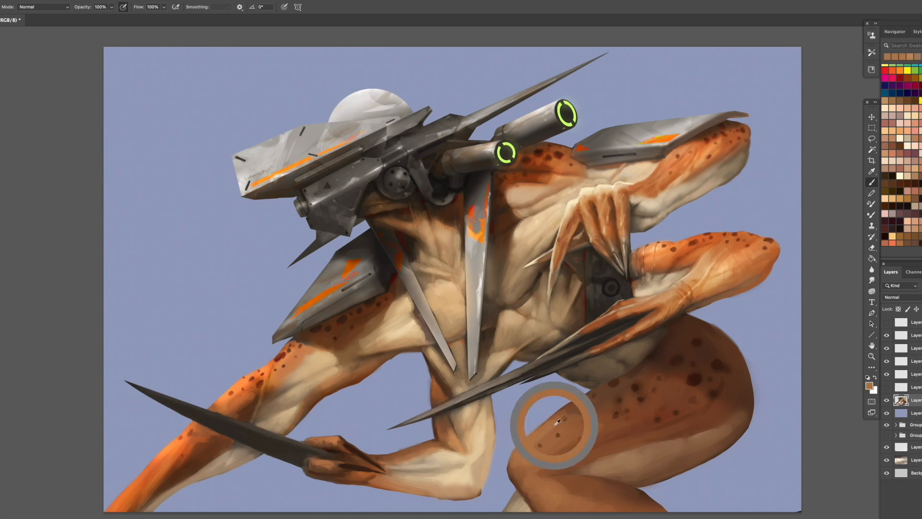
# - Blend sampled orange-browns over the front of the knee and the small spots beside it
pyautogui.keyDown('alt'); pyautogui.click(545, 442); pyautogui.keyUp('alt')
pyautogui.keyDown('alt'); pyautogui.click(561, 456); pyautogui.keyUp('alt')
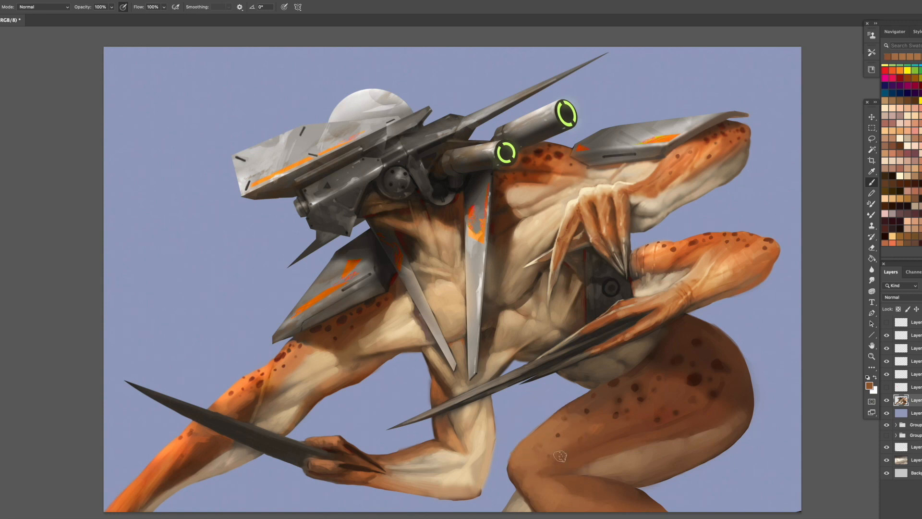
pyautogui.moveTo(559, 457); pyautogui.dragTo(545, 469)
pyautogui.keyDown('alt'); pyautogui.click(544, 469); pyautogui.keyUp('alt')
pyautogui.keyDown('alt'); pyautogui.click(579, 438); pyautogui.keyUp('alt')
pyautogui.keyDown('alt'); pyautogui.click(568, 444); pyautogui.keyUp('alt')
# - Paint warm brown shading along the upper edge of the calf and blend it into the knee
pyautogui.keyDown('alt'); pyautogui.click(569, 487); pyautogui.keyUp('alt')
pyautogui.moveTo(570, 496)
pyautogui.mouseDown()
pyautogui.moveTo(559, 483)
pyautogui.moveTo(647, 511)
pyautogui.mouseUp()
pyautogui.keyDown('alt'); pyautogui.click(599, 492); pyautogui.keyUp('alt')
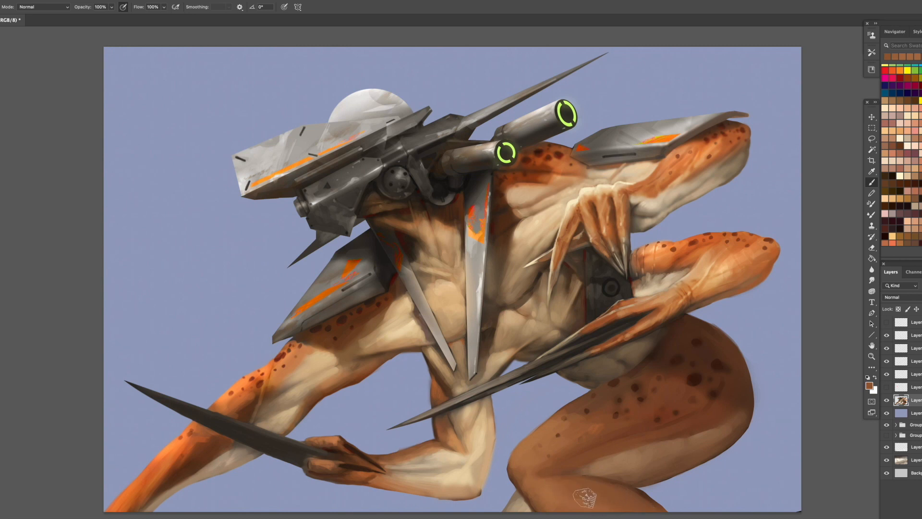
pyautogui.keyDown('alt'); pyautogui.click(542, 476); pyautogui.keyUp('alt')
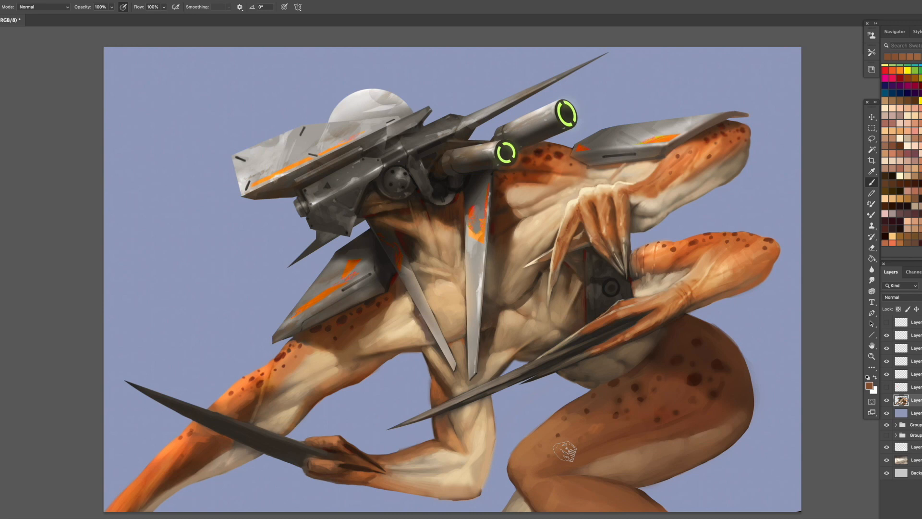
# - Sample a darker brown and paint a shadow patch on the shin just below the knee
pyautogui.keyDown('alt'); pyautogui.click(651, 368); pyautogui.keyUp('alt')
pyautogui.moveTo(542, 494)
pyautogui.mouseDown()
pyautogui.moveTo(549, 489)
pyautogui.moveTo(536, 498)
pyautogui.moveTo(523, 487)
pyautogui.mouseUp()
pyautogui.keyDown('alt'); pyautogui.click(558, 497); pyautogui.keyUp('alt')
pyautogui.keyDown('alt'); pyautogui.click(557, 495); pyautogui.keyUp('alt')
pyautogui.keyDown('alt'); pyautogui.click(550, 489); pyautogui.keyUp('alt')
pyautogui.keyDown('alt'); pyautogui.click(536, 497); pyautogui.keyUp('alt')
pyautogui.keyDown('alt'); pyautogui.click(543, 495); pyautogui.keyUp('alt')
pyautogui.keyDown('alt'); pyautogui.click(555, 502); pyautogui.keyUp('alt')
pyautogui.keyDown('alt'); pyautogui.click(534, 484); pyautogui.keyUp('alt')
pyautogui.keyDown('alt'); pyautogui.click(532, 483); pyautogui.keyUp('alt')
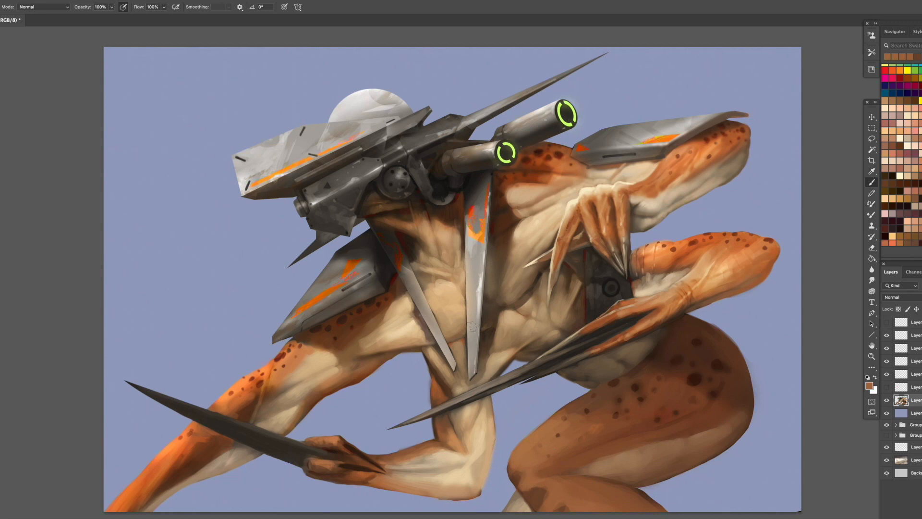
# - Sample tan tones and paint shading along the outer edge of the lower arm's bent elbow
pyautogui.keyDown('alt'); pyautogui.click(481, 454); pyautogui.keyUp('alt')
pyautogui.moveTo(480, 453)
pyautogui.mouseDown()
pyautogui.moveTo(476, 479)
pyautogui.moveTo(483, 445)
pyautogui.mouseUp()
pyautogui.keyDown('alt'); pyautogui.click(480, 463); pyautogui.keyUp('alt')
pyautogui.keyDown('alt'); pyautogui.click(482, 447); pyautogui.keyUp('alt')
pyautogui.keyDown('alt'); pyautogui.click(480, 492); pyautogui.keyUp('alt')
pyautogui.moveTo(479, 491)
pyautogui.mouseDown()
pyautogui.moveTo(491, 441)
pyautogui.moveTo(482, 482)
pyautogui.moveTo(472, 489)
pyautogui.moveTo(484, 447)
pyautogui.moveTo(482, 474)
pyautogui.moveTo(467, 491)
pyautogui.mouseUp()
# - Refine the lower arm's contour above the elbow with sampled light skin tones, then save the document
pyautogui.keyDown('alt'); pyautogui.click(488, 452); pyautogui.keyUp('alt')
pyautogui.keyDown('alt'); pyautogui.click(481, 482); pyautogui.keyUp('alt')
pyautogui.keyDown('alt'); pyautogui.click(473, 488); pyautogui.keyUp('alt')
pyautogui.keyDown('alt'); pyautogui.click(486, 429); pyautogui.keyUp('alt')
pyautogui.keyDown('alt'); pyautogui.click(494, 442); pyautogui.keyUp('alt')
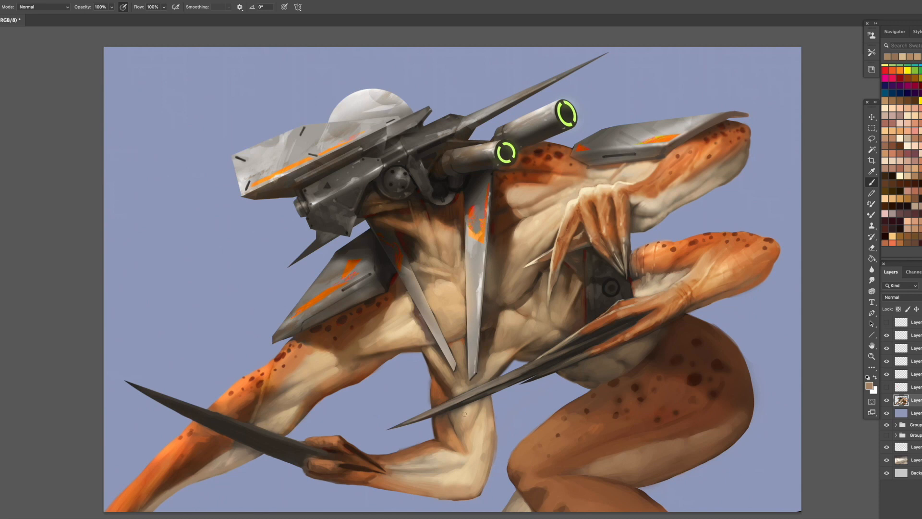
pyautogui.keyDown('alt'); pyautogui.click(483, 441); pyautogui.keyUp('alt')
pyautogui.keyDown('alt'); pyautogui.click(491, 435); pyautogui.keyUp('alt')
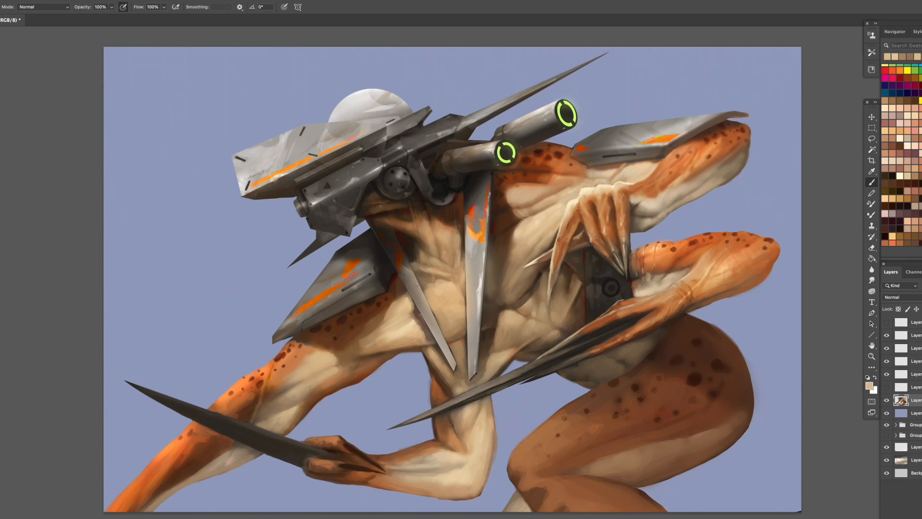
pyautogui.hotkey('ctrl', 's')
# - Duplicate the mountain landscape layer directly beneath the creature, hide the original, and set the copy's blend mode to Lighten
pyautogui.moveTo(904, 461); pyautogui.dragTo(918, 407)
pyautogui.click(887, 473)
pyautogui.click(914, 301)
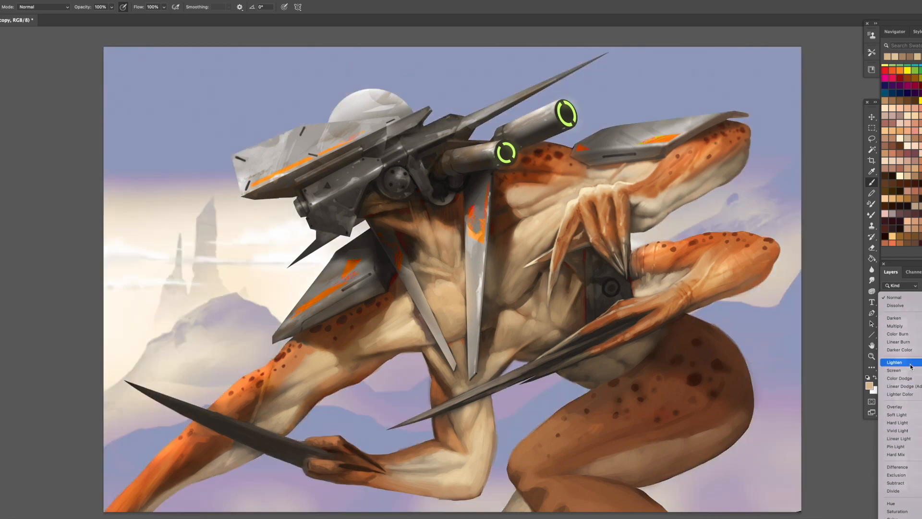
pyautogui.click(912, 366)
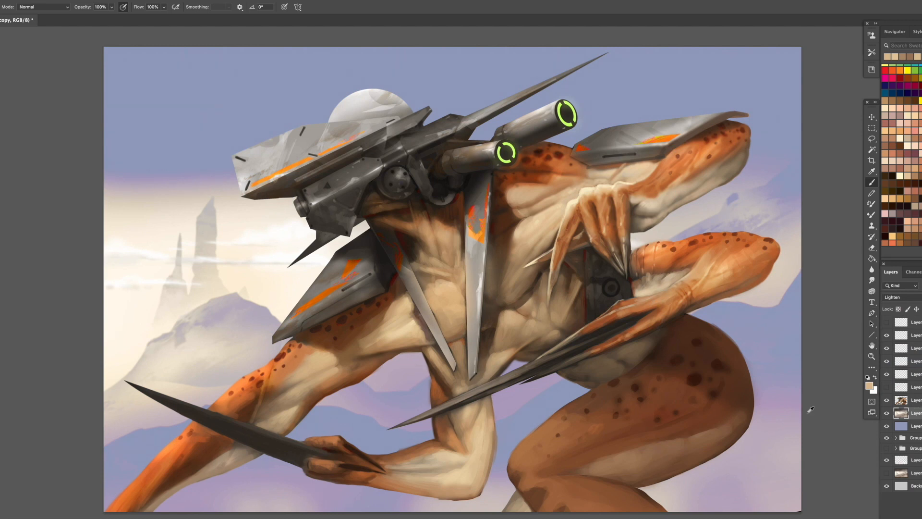
# - Create a new layer above the landscape copy and choose the soft round 300 px brush
pyautogui.keyDown('alt'); pyautogui.click(793, 391); pyautogui.keyUp('alt')
pyautogui.hotkey('ctrl', 'shift', 'alt', 'n')
pyautogui.rightClick(625, 257)
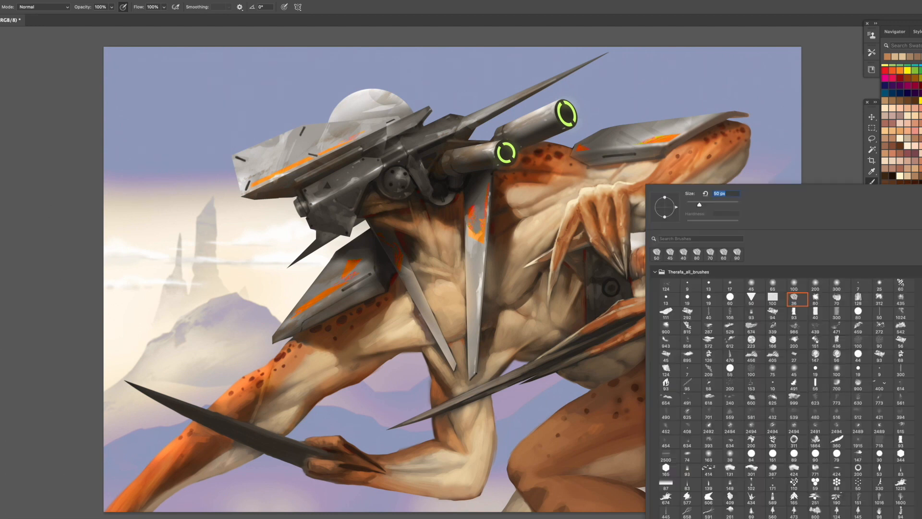
pyautogui.doubleClick(842, 281)
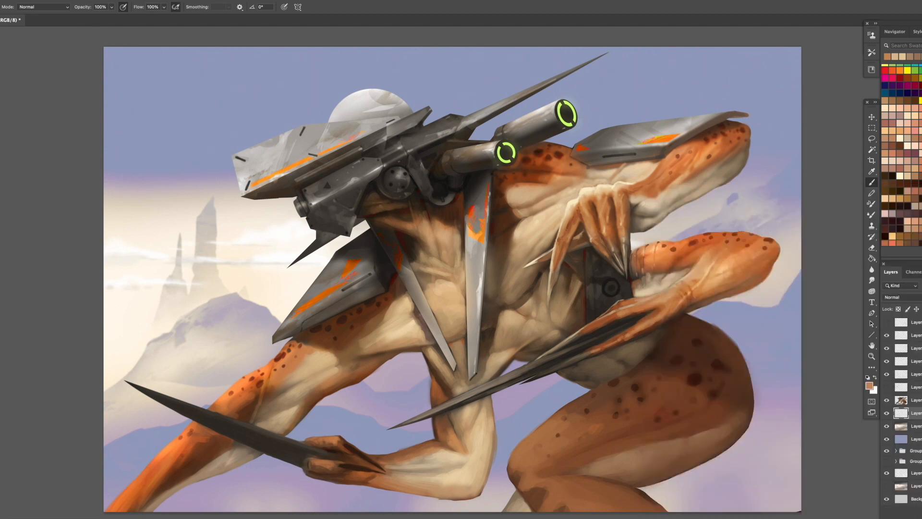
# - Pick a saturated blue and paint it across the upper sky and the background corner behind the thigh
pyautogui.click(885, 93)
pyautogui.moveTo(193, 97); pyautogui.dragTo(768, 106)
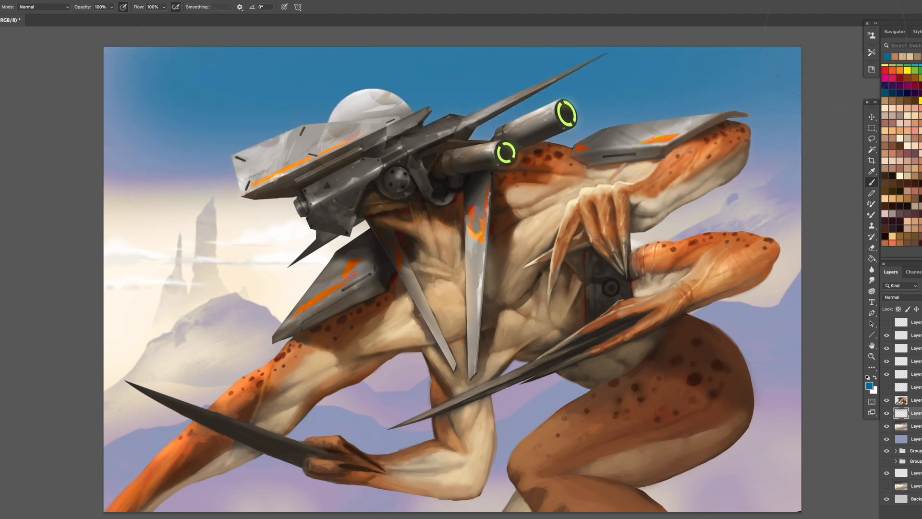
pyautogui.moveTo(816, 447)
pyautogui.mouseDown()
pyautogui.moveTo(757, 452)
pyautogui.moveTo(728, 469)
pyautogui.mouseUp()
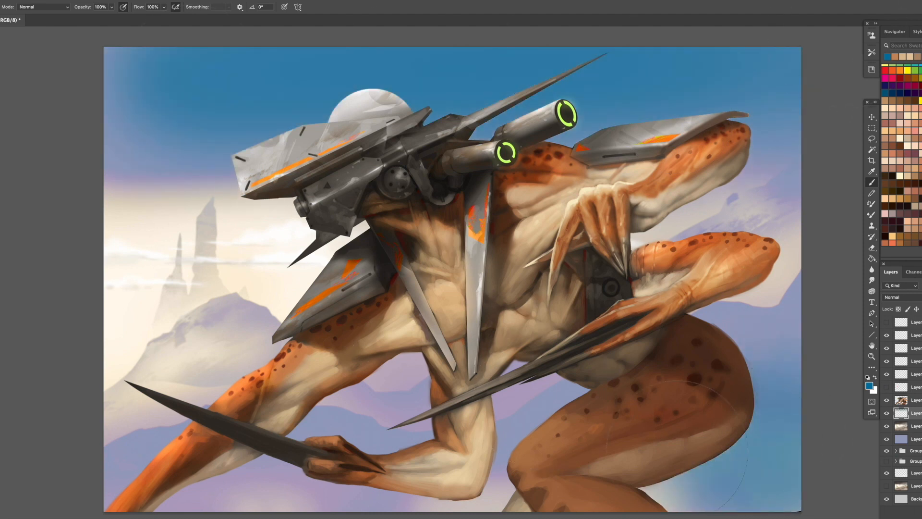
# - Sample pale background tones and paint light haze across the lower background, covering the blue behind the thigh
pyautogui.keyDown('alt'); pyautogui.click(780, 351); pyautogui.keyUp('alt')
pyautogui.moveTo(776, 362); pyautogui.dragTo(761, 385)
pyautogui.keyDown('alt'); pyautogui.click(759, 291); pyautogui.keyUp('alt')
pyautogui.moveTo(773, 481)
pyautogui.mouseDown()
pyautogui.moveTo(346, 507)
pyautogui.moveTo(130, 497)
pyautogui.mouseUp()
pyautogui.moveTo(130, 498); pyautogui.dragTo(781, 459)
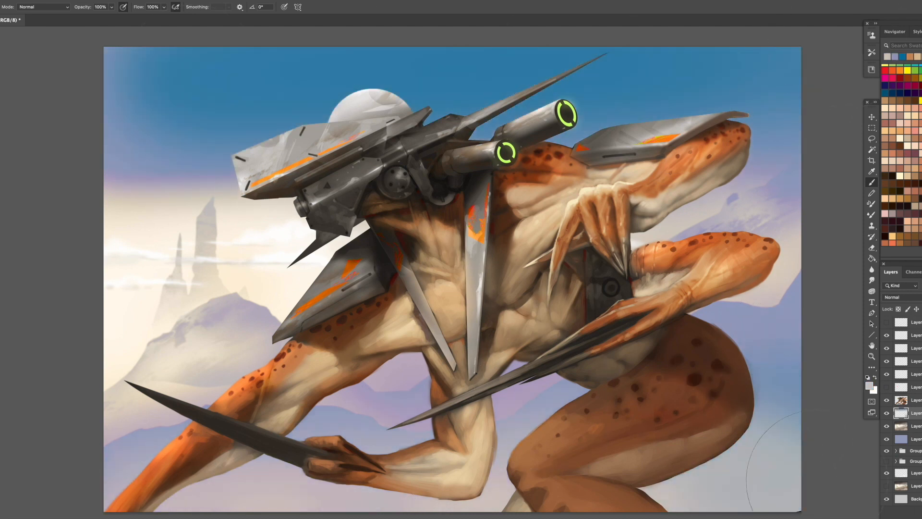
# - Sample a lavender blue and soften the distant mountains behind the creature with haze, then reduce the brush size
pyautogui.keyDown('alt'); pyautogui.click(771, 324); pyautogui.keyUp('alt')
pyautogui.moveTo(776, 288); pyautogui.dragTo(758, 309)
pyautogui.moveTo(534, 416)
pyautogui.mouseDown()
pyautogui.moveTo(312, 426)
pyautogui.moveTo(140, 413)
pyautogui.moveTo(245, 372)
pyautogui.mouseUp()
pyautogui.press('[')
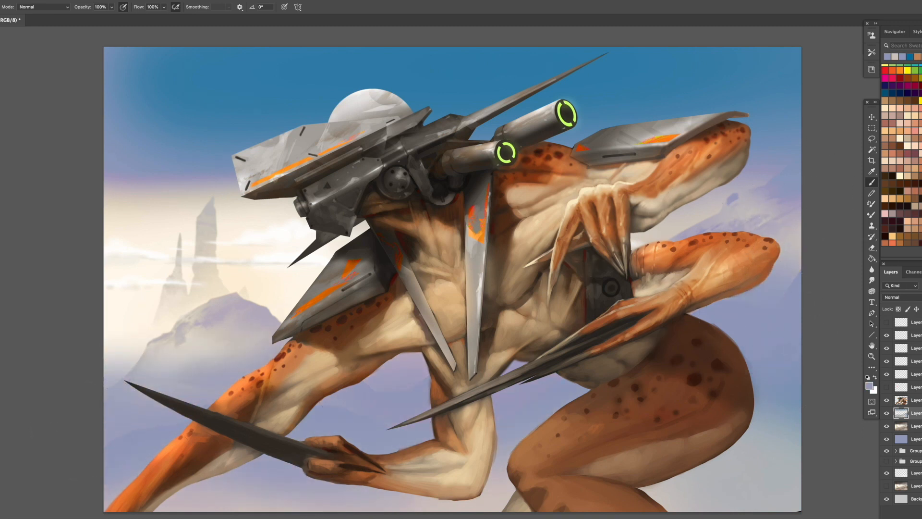
# - Add a new layer above the painted sky and haze, and return to the Brush tool
pyautogui.hotkey('ctrl', 'j')
pyautogui.press('l')
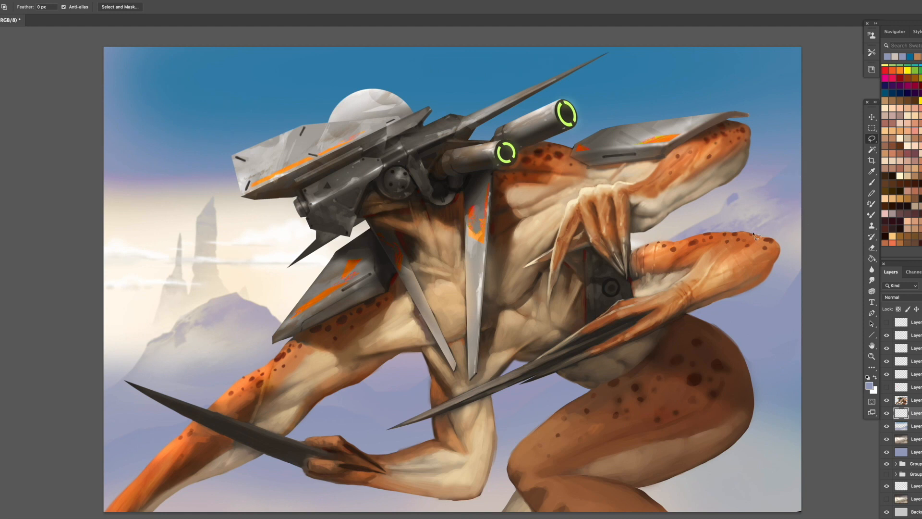
pyautogui.press('b')
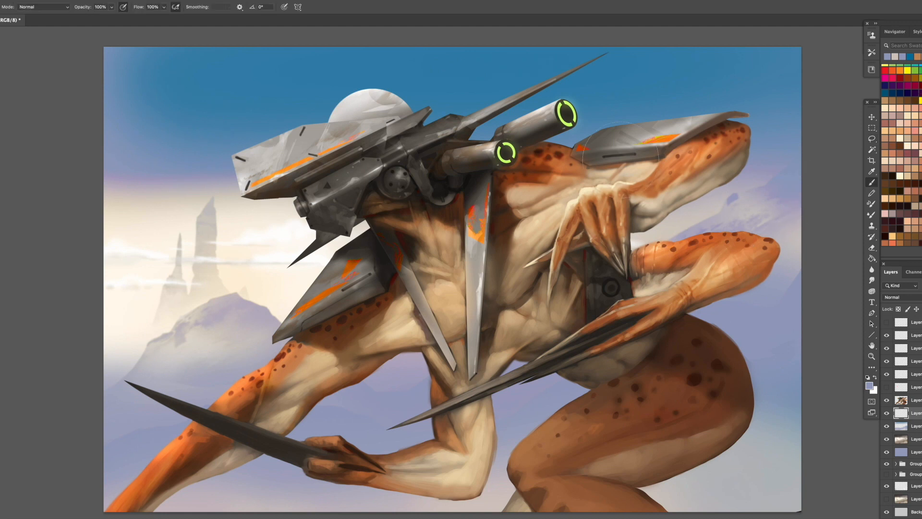
# - Pick dark blue tones and paint them over the sky behind the raised elbow and up into the nearby upper corner
pyautogui.keyDown('alt'); pyautogui.click(470, 169); pyautogui.keyUp('alt')
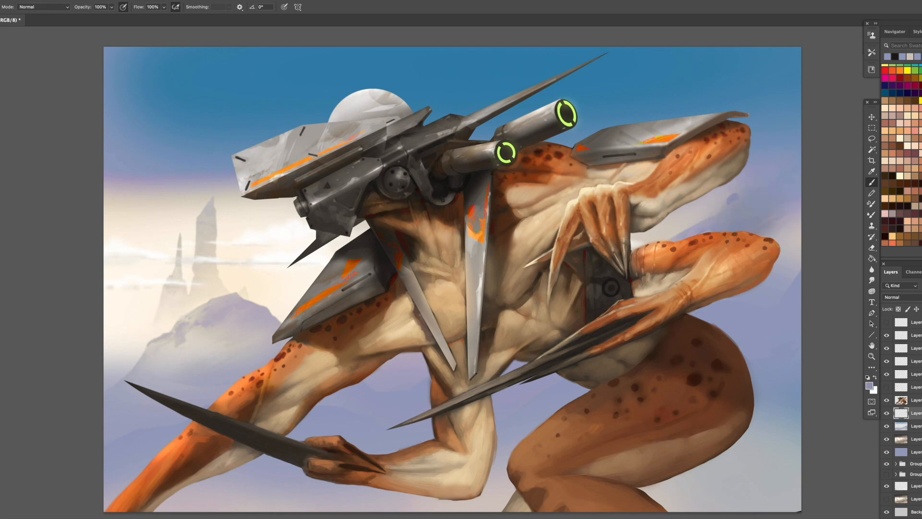
pyautogui.click(921, 78)
pyautogui.keyDown('alt'); pyautogui.click(617, 287); pyautogui.keyUp('alt')
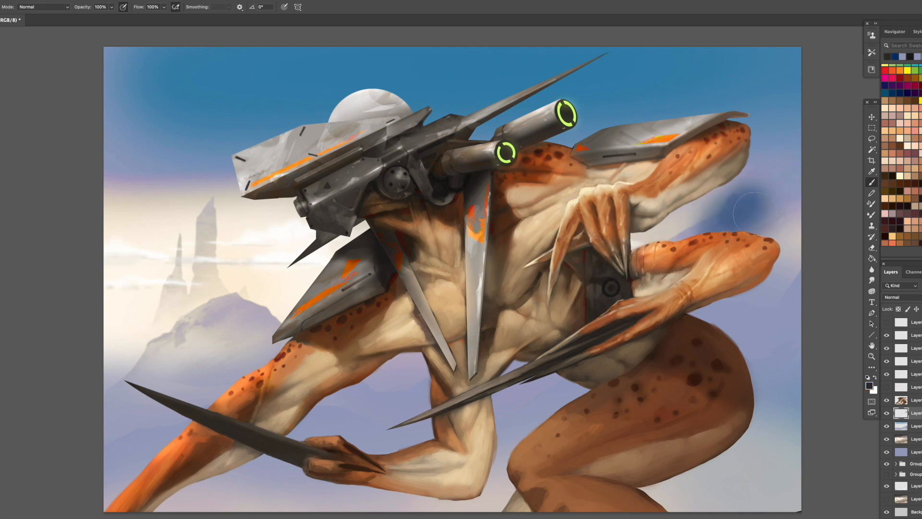
pyautogui.keyDown('alt'); pyautogui.click(745, 216); pyautogui.keyUp('alt')
pyautogui.moveTo(703, 225)
pyautogui.mouseDown()
pyautogui.moveTo(770, 185)
pyautogui.moveTo(677, 231)
pyautogui.moveTo(764, 151)
pyautogui.moveTo(772, 77)
pyautogui.moveTo(750, 50)
pyautogui.mouseUp()
pyautogui.keyDown('alt'); pyautogui.click(616, 289); pyautogui.keyUp('alt')
pyautogui.moveTo(777, 78); pyautogui.dragTo(784, 185)
# - Sample the darkened sky and paint it across the background beneath the creature's front arm and behind the rear shoulder
pyautogui.keyDown('alt'); pyautogui.click(739, 202); pyautogui.keyUp('alt')
pyautogui.moveTo(778, 130)
pyautogui.mouseDown()
pyautogui.moveTo(782, 207)
pyautogui.moveTo(568, 353)
pyautogui.moveTo(127, 414)
pyautogui.moveTo(161, 396)
pyautogui.mouseUp()
pyautogui.keyDown('alt'); pyautogui.click(743, 211); pyautogui.keyUp('alt')
pyautogui.moveTo(476, 378)
pyautogui.mouseDown()
pyautogui.moveTo(751, 243)
pyautogui.moveTo(762, 92)
pyautogui.moveTo(655, 42)
pyautogui.moveTo(632, 92)
pyautogui.moveTo(763, 126)
pyautogui.mouseUp()
pyautogui.keyDown('alt'); pyautogui.click(762, 85); pyautogui.keyUp('alt')
# - Pick bright and light blue swatches and brighten the sky behind the helmet and in the gap between the rear arms
pyautogui.scroll(5, 904, 154)
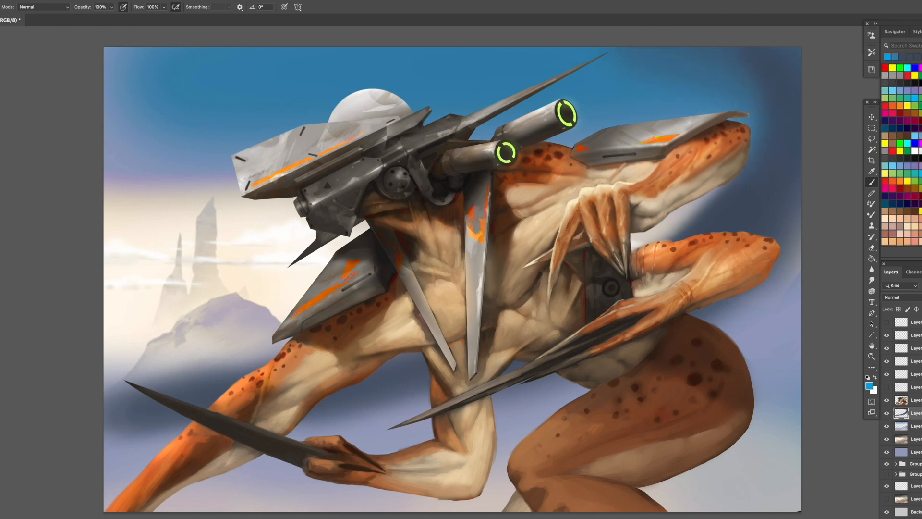
pyautogui.click(892, 89)
pyautogui.moveTo(504, 120)
pyautogui.mouseDown()
pyautogui.moveTo(207, 151)
pyautogui.moveTo(242, 180)
pyautogui.moveTo(538, 207)
pyautogui.mouseUp()
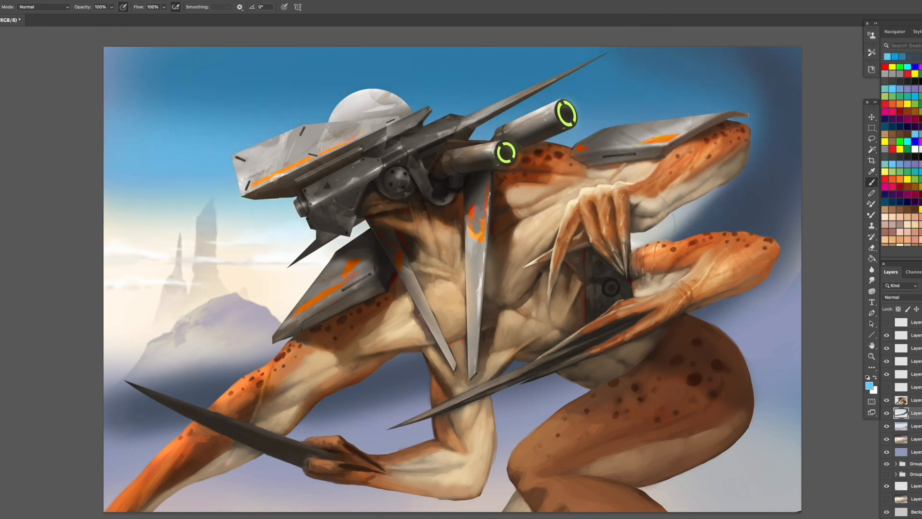
pyautogui.moveTo(633, 229); pyautogui.dragTo(711, 194)
pyautogui.moveTo(308, 108); pyautogui.dragTo(73, 118)
# - Sample a pale blue and paint over the distant spires and mountains beside the creature's front arm
pyautogui.keyDown('alt'); pyautogui.click(140, 200); pyautogui.keyUp('alt')
pyautogui.moveTo(144, 190)
pyautogui.mouseDown()
pyautogui.moveTo(288, 254)
pyautogui.moveTo(134, 267)
pyautogui.moveTo(169, 208)
pyautogui.moveTo(144, 230)
pyautogui.moveTo(275, 281)
pyautogui.moveTo(148, 319)
pyautogui.moveTo(163, 370)
pyautogui.moveTo(144, 404)
pyautogui.mouseUp()
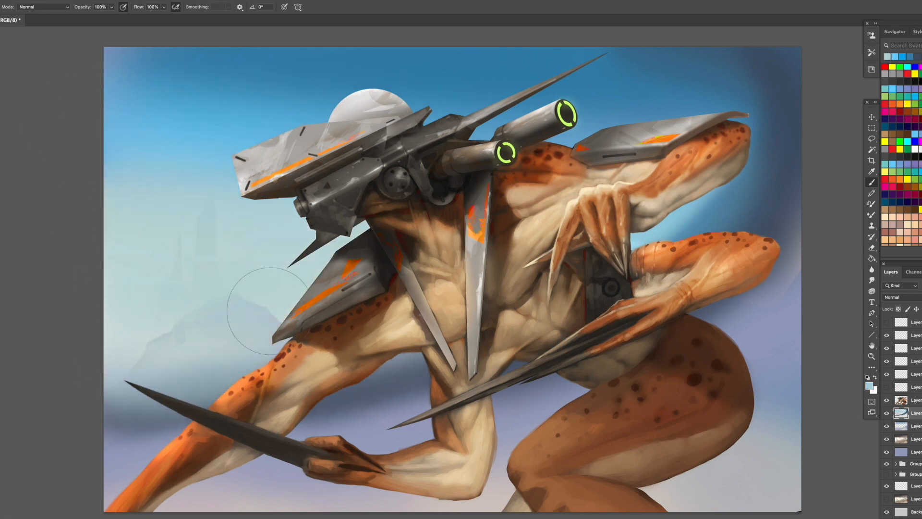
pyautogui.moveTo(271, 311)
pyautogui.mouseDown()
pyautogui.moveTo(119, 357)
pyautogui.moveTo(190, 218)
pyautogui.moveTo(163, 183)
pyautogui.moveTo(87, 153)
pyautogui.mouseUp()
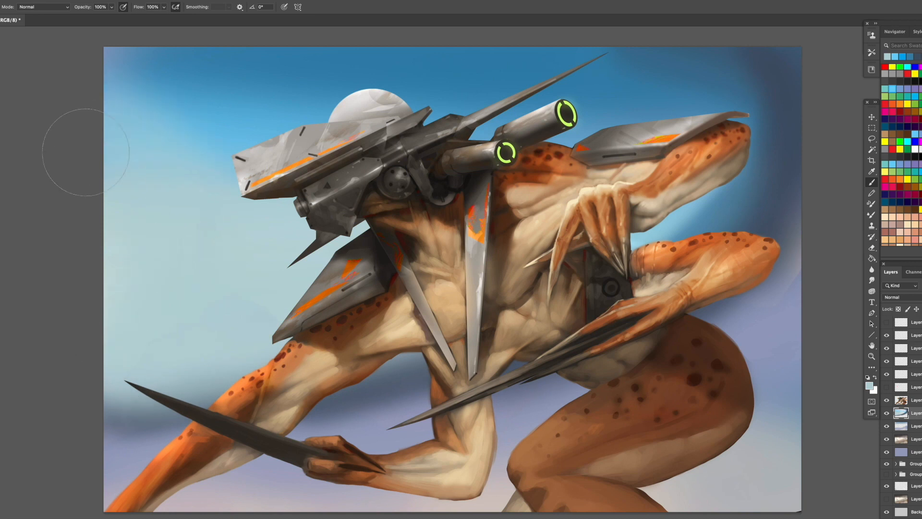
# - Sample dark gray-blue, shade the background beneath the helmet, then enlarge the brush and cover the upper sky with it
pyautogui.keyDown('alt'); pyautogui.click(370, 380); pyautogui.keyUp('alt')
pyautogui.moveTo(331, 255); pyautogui.dragTo(280, 283)
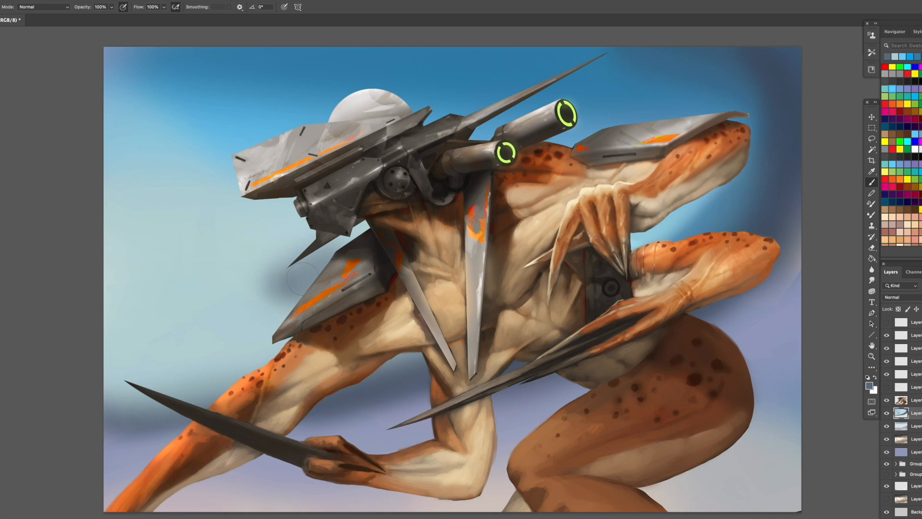
pyautogui.moveTo(294, 268)
pyautogui.mouseDown()
pyautogui.moveTo(281, 263)
pyautogui.moveTo(293, 238)
pyautogui.moveTo(357, 213)
pyautogui.moveTo(321, 224)
pyautogui.mouseUp()
pyautogui.press(']')
pyautogui.press(']')
pyautogui.press(']')
pyautogui.press(']')
pyautogui.moveTo(273, 176)
pyautogui.mouseDown()
pyautogui.moveTo(207, 116)
pyautogui.moveTo(214, 66)
pyautogui.moveTo(772, 88)
pyautogui.moveTo(524, 143)
pyautogui.moveTo(159, 57)
pyautogui.moveTo(185, 62)
pyautogui.moveTo(114, 62)
pyautogui.mouseUp()
pyautogui.keyDown('alt'); pyautogui.click(779, 120); pyautogui.keyUp('alt')
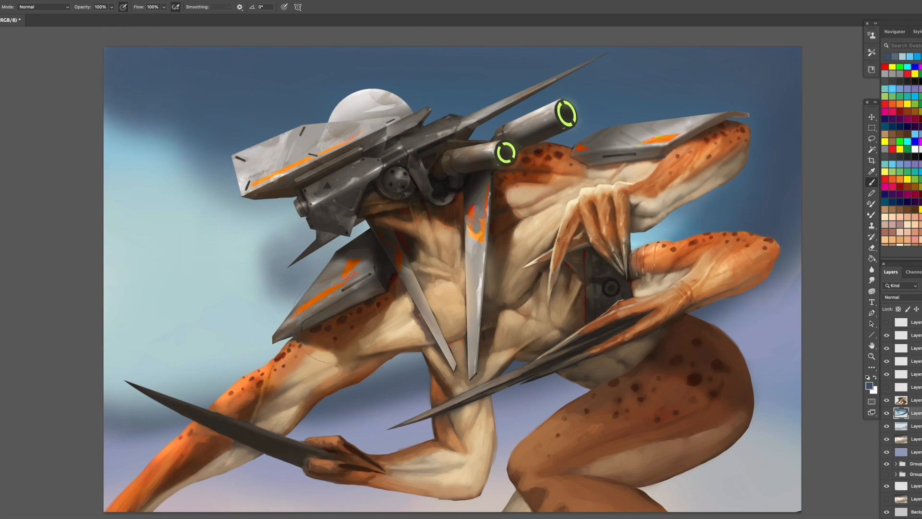
# - Paint dark blue patches across the lower background around the front arm, the blade and the thigh
pyautogui.moveTo(288, 339)
pyautogui.mouseDown()
pyautogui.moveTo(217, 380)
pyautogui.moveTo(108, 413)
pyautogui.moveTo(92, 443)
pyautogui.mouseUp()
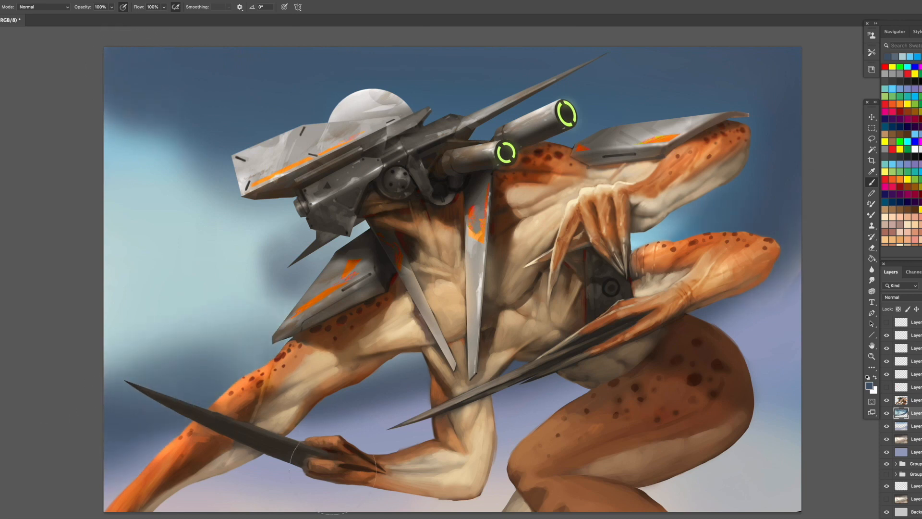
pyautogui.moveTo(318, 406)
pyautogui.mouseDown()
pyautogui.moveTo(320, 430)
pyautogui.moveTo(242, 504)
pyautogui.mouseUp()
pyautogui.moveTo(793, 466)
pyautogui.mouseDown()
pyautogui.moveTo(823, 439)
pyautogui.moveTo(749, 413)
pyautogui.moveTo(646, 488)
pyautogui.mouseUp()
pyautogui.moveTo(507, 457); pyautogui.dragTo(384, 504)
pyautogui.moveTo(759, 413)
pyautogui.mouseDown()
pyautogui.moveTo(795, 354)
pyautogui.moveTo(759, 384)
pyautogui.mouseUp()
pyautogui.moveTo(505, 459)
pyautogui.mouseDown()
pyautogui.moveTo(384, 507)
pyautogui.moveTo(336, 502)
pyautogui.mouseUp()
# - Pick teal, pale gray and light yellow swatches and tint the glowing sky area in front of the creature
pyautogui.click(885, 88)
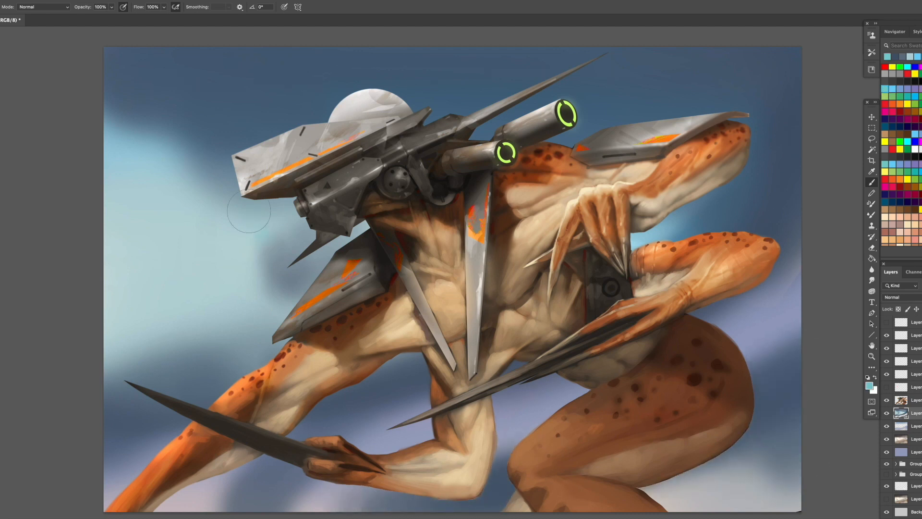
pyautogui.moveTo(249, 211); pyautogui.dragTo(152, 200)
pyautogui.click(920, 149)
pyautogui.moveTo(250, 225); pyautogui.dragTo(243, 251)
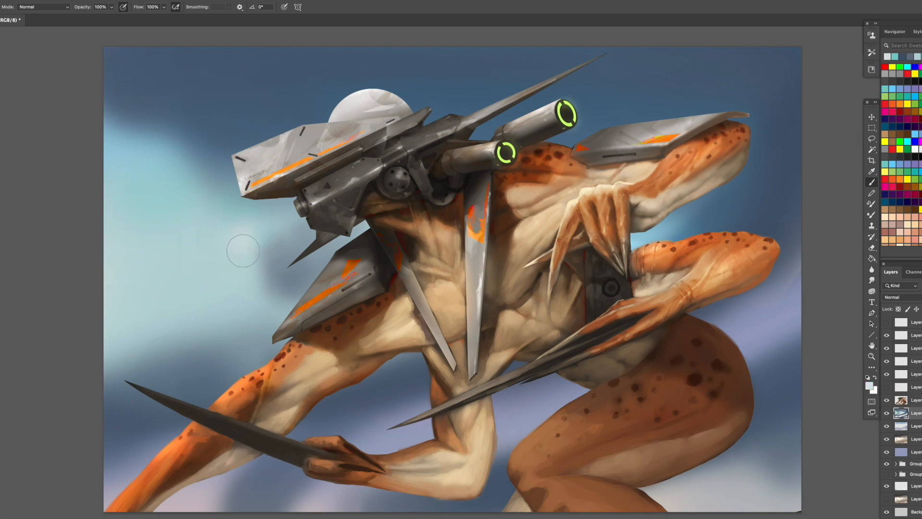
pyautogui.click(885, 172)
pyautogui.moveTo(242, 187)
pyautogui.mouseDown()
pyautogui.moveTo(121, 201)
pyautogui.moveTo(234, 249)
pyautogui.moveTo(123, 273)
pyautogui.moveTo(163, 304)
pyautogui.moveTo(149, 339)
pyautogui.moveTo(94, 374)
pyautogui.moveTo(138, 281)
pyautogui.moveTo(301, 306)
pyautogui.mouseUp()
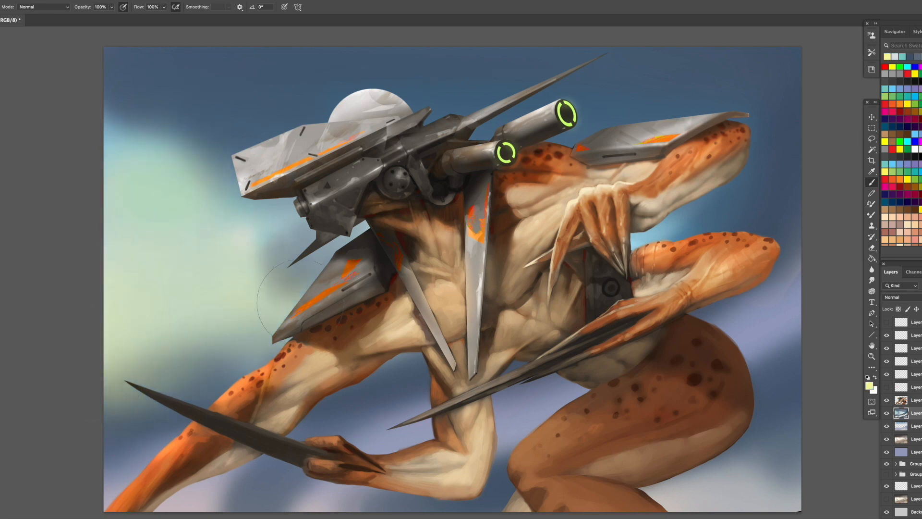
# - Sample pale green and blue tones and blend them into the background under the body, behind the thigh and along the lower edge
pyautogui.keyDown('alt'); pyautogui.click(246, 300); pyautogui.keyUp('alt')
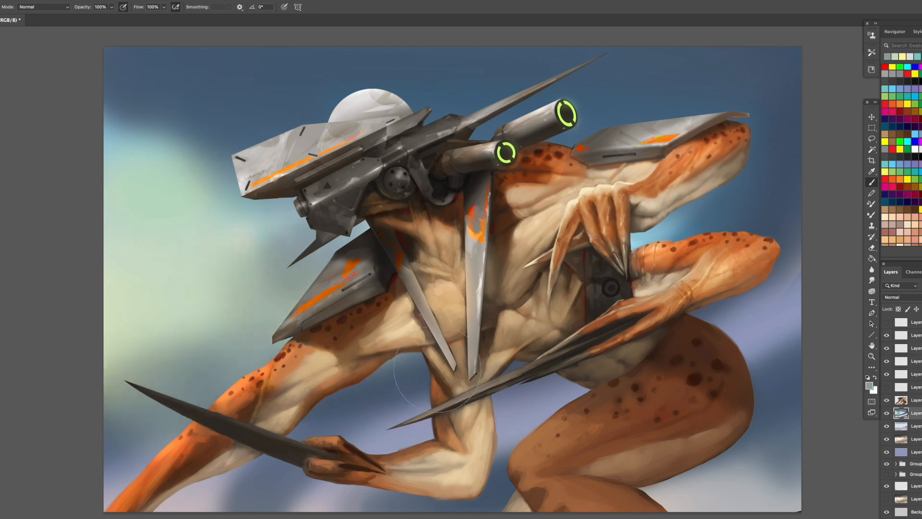
pyautogui.keyDown('alt'); pyautogui.click(223, 259); pyautogui.keyUp('alt')
pyautogui.moveTo(543, 408)
pyautogui.mouseDown()
pyautogui.moveTo(500, 432)
pyautogui.moveTo(353, 440)
pyautogui.mouseUp()
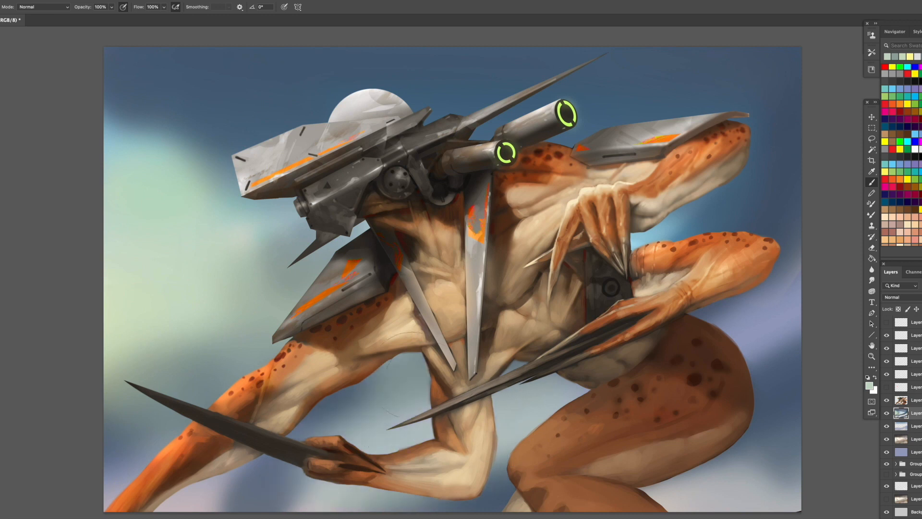
pyautogui.keyDown('alt'); pyautogui.click(763, 384); pyautogui.keyUp('alt')
pyautogui.moveTo(769, 374); pyautogui.dragTo(764, 317)
pyautogui.moveTo(403, 499); pyautogui.dragTo(193, 495)
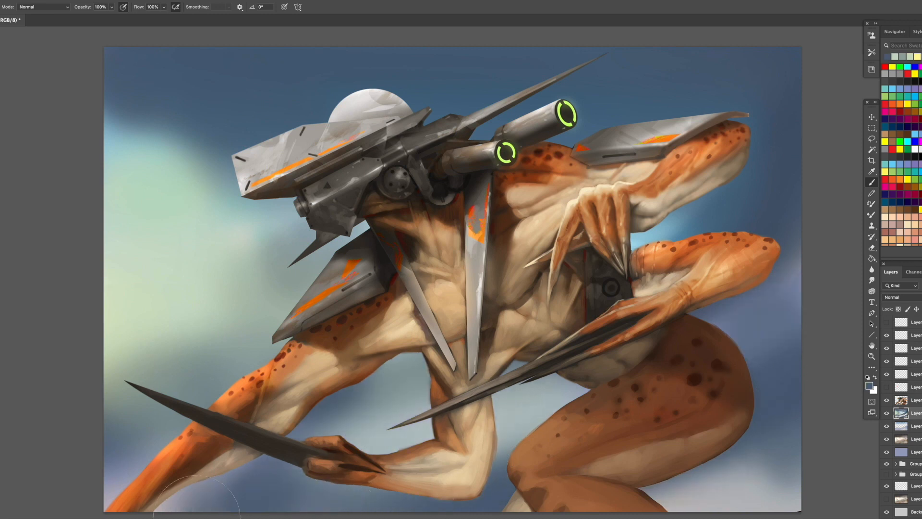
# - Sample gray and dark tones and blend the lower background beside the thigh, below the bent arm and under the blade
pyautogui.keyDown('alt'); pyautogui.click(731, 486); pyautogui.keyUp('alt')
pyautogui.moveTo(774, 442); pyautogui.dragTo(683, 480)
pyautogui.moveTo(377, 516); pyautogui.dragTo(188, 513)
pyautogui.keyDown('alt'); pyautogui.click(340, 390); pyautogui.keyUp('alt')
pyautogui.moveTo(399, 377); pyautogui.dragTo(344, 406)
pyautogui.moveTo(233, 490)
pyautogui.mouseDown()
pyautogui.moveTo(161, 469)
pyautogui.moveTo(112, 472)
pyautogui.mouseUp()
pyautogui.keyDown('alt'); pyautogui.click(299, 441); pyautogui.keyUp('alt')
pyautogui.moveTo(250, 480); pyautogui.dragTo(152, 434)
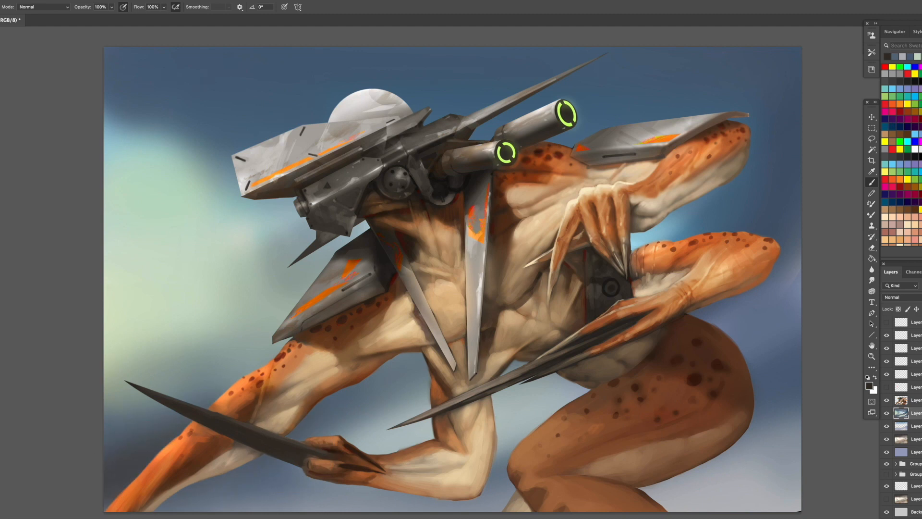
# - Pick a dark purple swatch and nearby blues, and tint the background around the blade, behind the thigh and under the chest
pyautogui.scroll(-5, 902, 141)
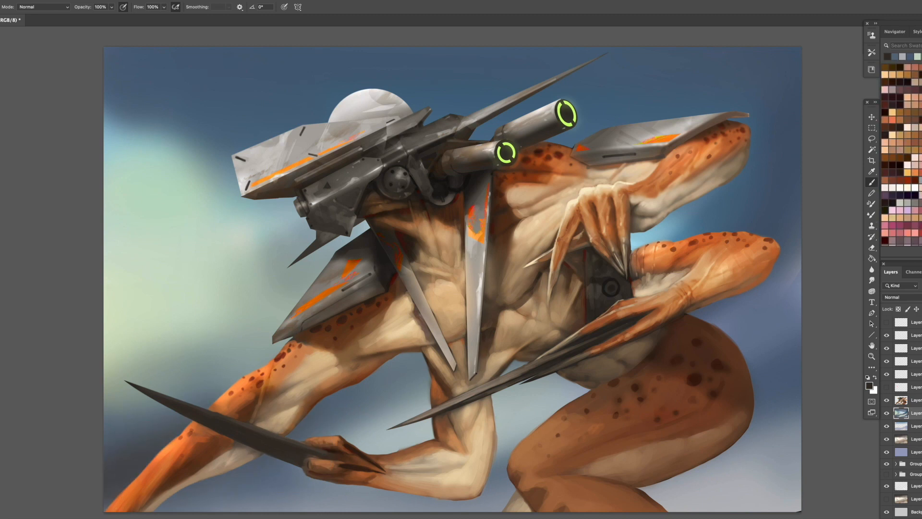
pyautogui.click(885, 195)
pyautogui.moveTo(194, 457); pyautogui.dragTo(166, 452)
pyautogui.keyDown('alt'); pyautogui.click(769, 337); pyautogui.keyUp('alt')
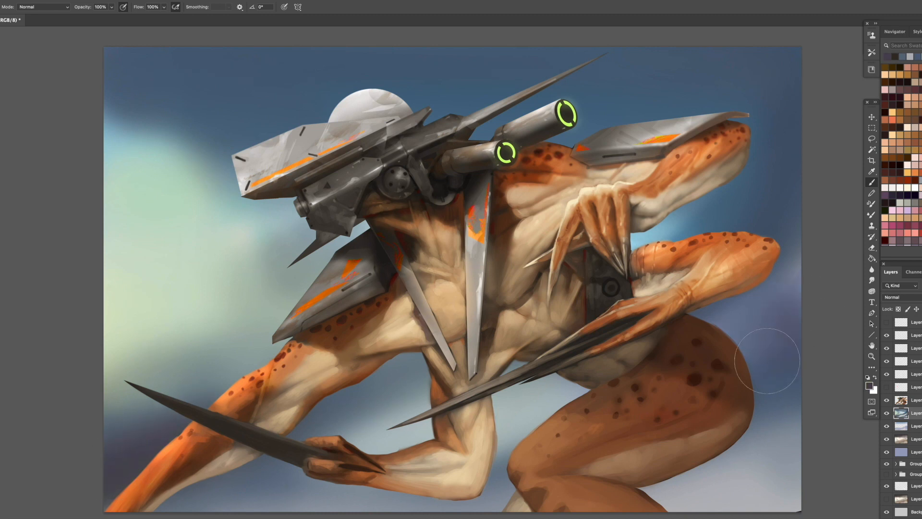
pyautogui.moveTo(668, 495); pyautogui.dragTo(773, 454)
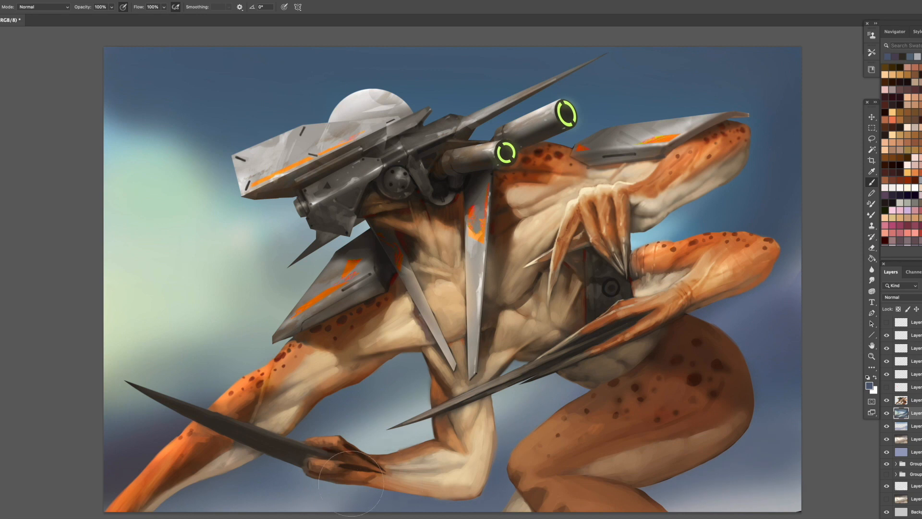
pyautogui.moveTo(352, 482); pyautogui.dragTo(192, 483)
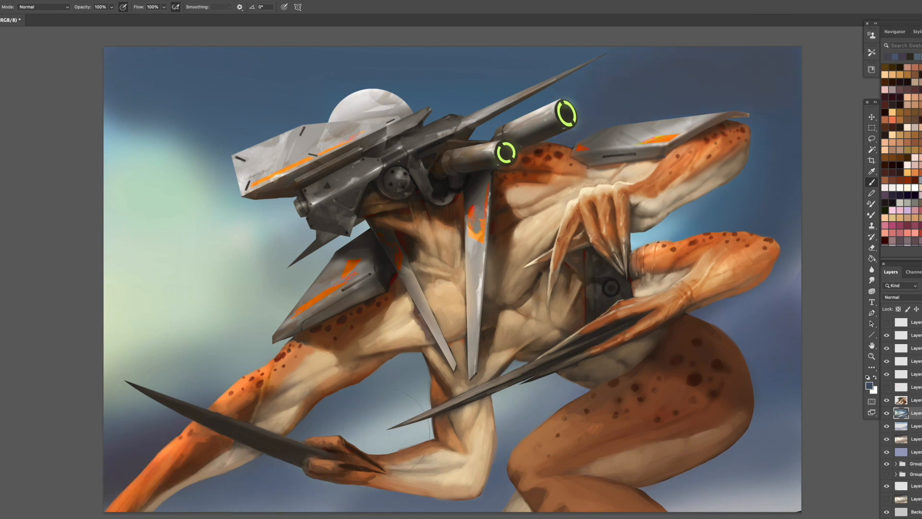
pyautogui.moveTo(323, 413); pyautogui.dragTo(405, 377)
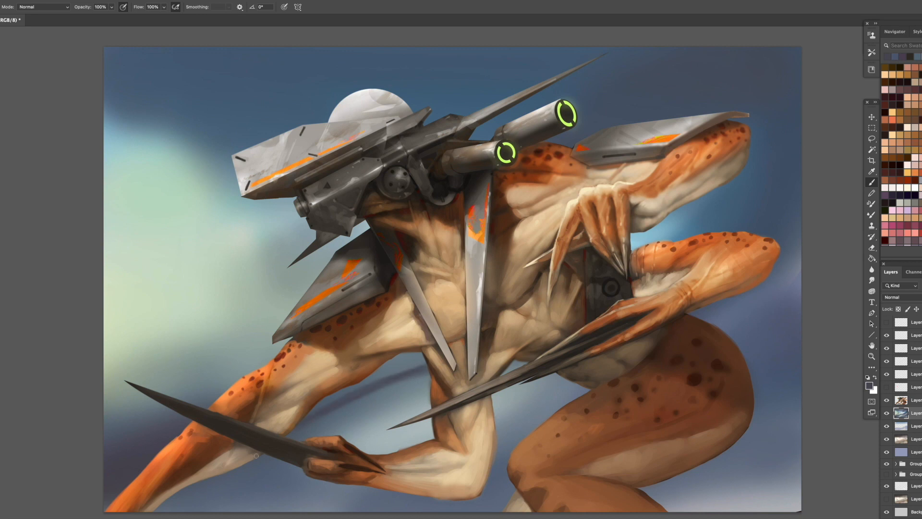
# - Enlarge the brush and paint dark purple streaks under the front arm, below the blade and behind the rear elbow
pyautogui.press(']')
pyautogui.press(']')
pyautogui.press(']')
pyautogui.press(']')
pyautogui.moveTo(424, 371)
pyautogui.mouseDown()
pyautogui.moveTo(347, 392)
pyautogui.moveTo(323, 417)
pyautogui.mouseUp()
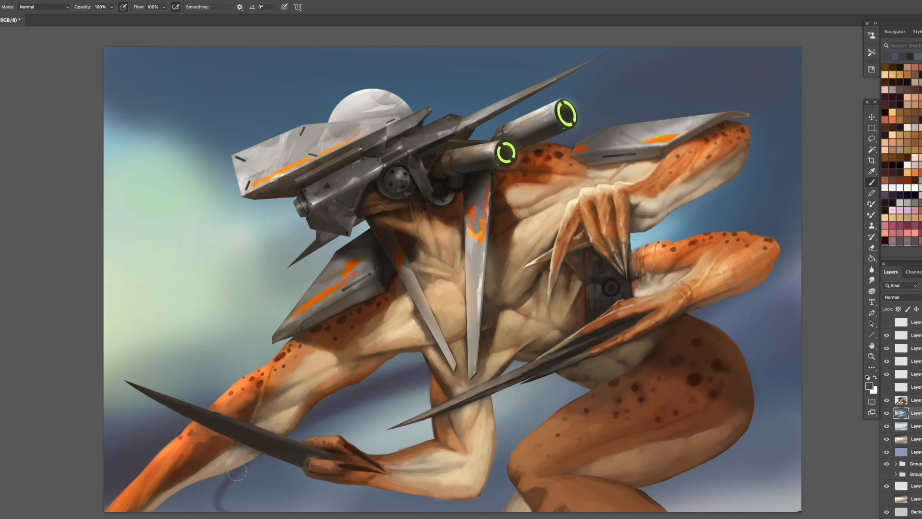
pyautogui.moveTo(238, 472)
pyautogui.mouseDown()
pyautogui.moveTo(225, 507)
pyautogui.moveTo(192, 503)
pyautogui.mouseUp()
pyautogui.moveTo(665, 350)
pyautogui.mouseDown()
pyautogui.moveTo(781, 314)
pyautogui.moveTo(739, 288)
pyautogui.mouseUp()
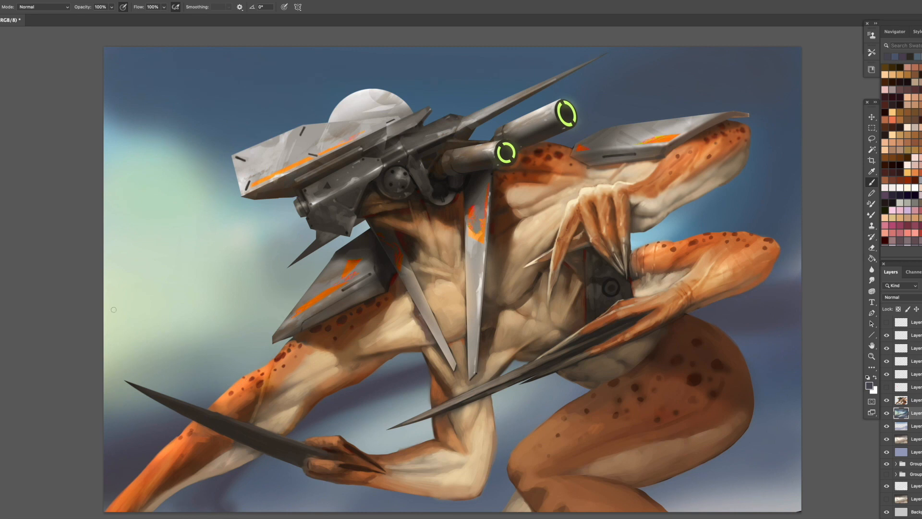
# - Paint a curved dark streak through the pale glow in front of the creature, blending it with a sampled background color
pyautogui.moveTo(100, 310)
pyautogui.mouseDown()
pyautogui.moveTo(166, 338)
pyautogui.moveTo(184, 339)
pyautogui.moveTo(106, 315)
pyautogui.moveTo(218, 337)
pyautogui.mouseUp()
pyautogui.keyDown('alt'); pyautogui.click(222, 385); pyautogui.keyUp('alt')
pyautogui.moveTo(163, 313); pyautogui.dragTo(271, 356)
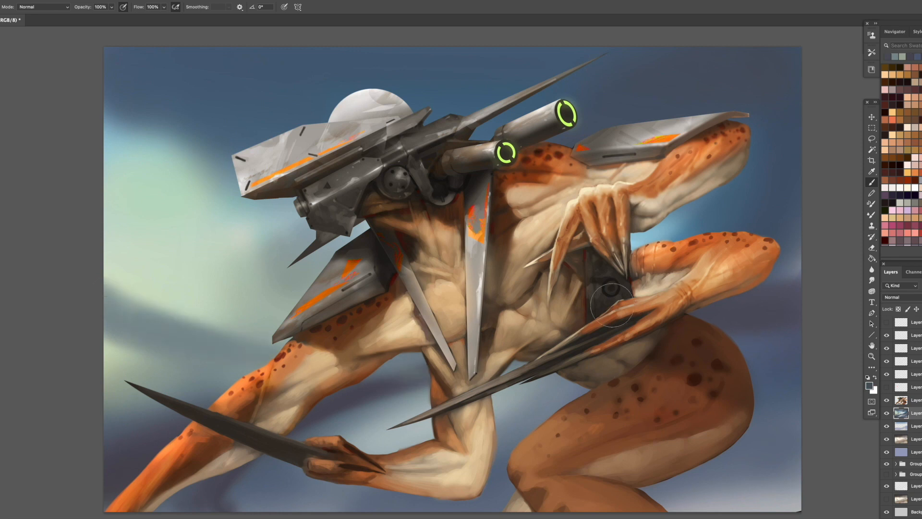
# - Sample dark tones from the figure and deepen the background around the thigh and beneath the body
pyautogui.keyDown('alt'); pyautogui.click(591, 307); pyautogui.keyUp('alt')
pyautogui.moveTo(691, 321)
pyautogui.mouseDown()
pyautogui.moveTo(795, 383)
pyautogui.moveTo(764, 417)
pyautogui.mouseUp()
pyautogui.moveTo(543, 399)
pyautogui.mouseDown()
pyautogui.moveTo(517, 434)
pyautogui.moveTo(329, 516)
pyautogui.moveTo(543, 409)
pyautogui.moveTo(250, 514)
pyautogui.mouseUp()
pyautogui.keyDown('alt'); pyautogui.click(498, 498); pyautogui.keyUp('alt')
pyautogui.keyDown('alt'); pyautogui.click(374, 396); pyautogui.keyUp('alt')
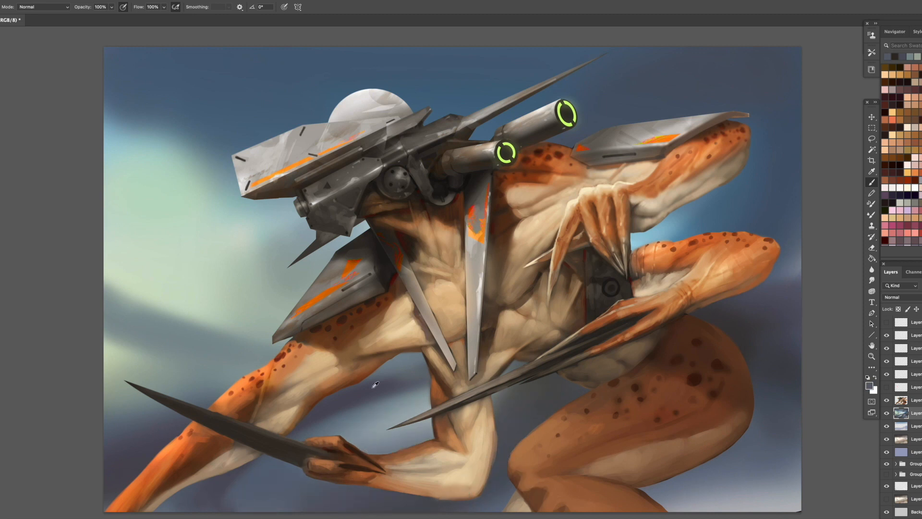
pyautogui.moveTo(719, 312)
pyautogui.mouseDown()
pyautogui.moveTo(813, 288)
pyautogui.moveTo(408, 382)
pyautogui.mouseUp()
# - Pick near-black and dark navy tones and darken the upper sky above the gun barrels and the helmet
pyautogui.keyDown('alt'); pyautogui.click(592, 307); pyautogui.keyUp('alt')
pyautogui.moveTo(538, 208)
pyautogui.mouseDown()
pyautogui.moveTo(654, 57)
pyautogui.moveTo(660, 72)
pyautogui.moveTo(634, 85)
pyautogui.moveTo(585, 92)
pyautogui.moveTo(531, 68)
pyautogui.moveTo(408, 53)
pyautogui.mouseUp()
pyautogui.click(893, 196)
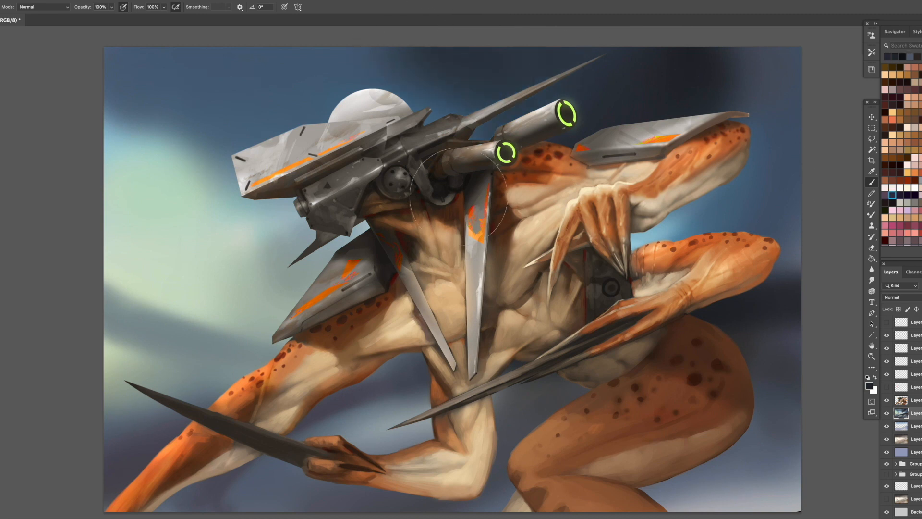
pyautogui.moveTo(435, 184)
pyautogui.mouseDown()
pyautogui.moveTo(387, 95)
pyautogui.moveTo(252, 74)
pyautogui.moveTo(348, 123)
pyautogui.mouseUp()
pyautogui.keyDown('alt'); pyautogui.click(264, 79); pyautogui.keyUp('alt')
pyautogui.moveTo(183, 113); pyautogui.dragTo(109, 122)
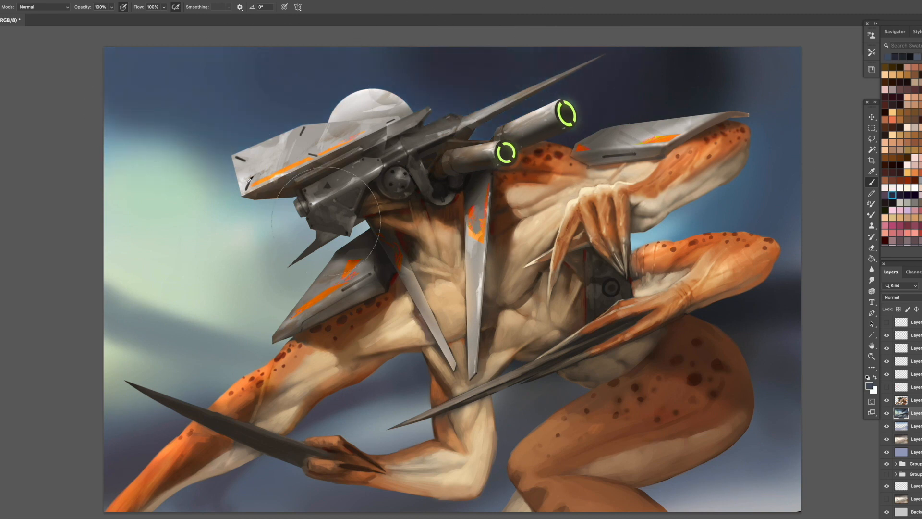
# - Sample teal and dark sky tones and blend the glow's upper edge and the dark sky above the rear shoulder
pyautogui.keyDown('alt'); pyautogui.click(227, 192); pyautogui.keyUp('alt')
pyautogui.moveTo(224, 132); pyautogui.dragTo(97, 154)
pyautogui.keyDown('alt'); pyautogui.click(646, 99); pyautogui.keyUp('alt')
pyautogui.moveTo(683, 87); pyautogui.dragTo(749, 63)
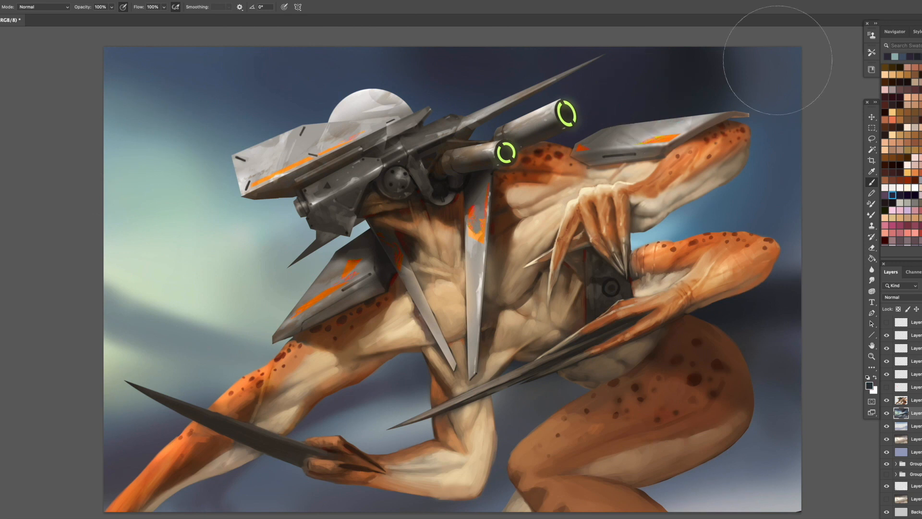
# - Adjust the brush size and paint curved dark shapes over the light corner of the background beside the thigh
pyautogui.press('[')
pyautogui.press('[')
pyautogui.press('[')
pyautogui.press('[')
pyautogui.press('[')
pyautogui.press('[')
pyautogui.moveTo(811, 433)
pyautogui.mouseDown()
pyautogui.moveTo(781, 401)
pyautogui.moveTo(817, 442)
pyautogui.moveTo(762, 423)
pyautogui.moveTo(807, 473)
pyautogui.mouseUp()
pyautogui.press(']')
pyautogui.press(']')
pyautogui.press(']')
pyautogui.moveTo(774, 445)
pyautogui.mouseDown()
pyautogui.moveTo(761, 486)
pyautogui.moveTo(731, 485)
pyautogui.mouseUp()
pyautogui.keyDown('alt'); pyautogui.click(763, 449); pyautogui.keyUp('alt')
pyautogui.press(']')
pyautogui.press(']')
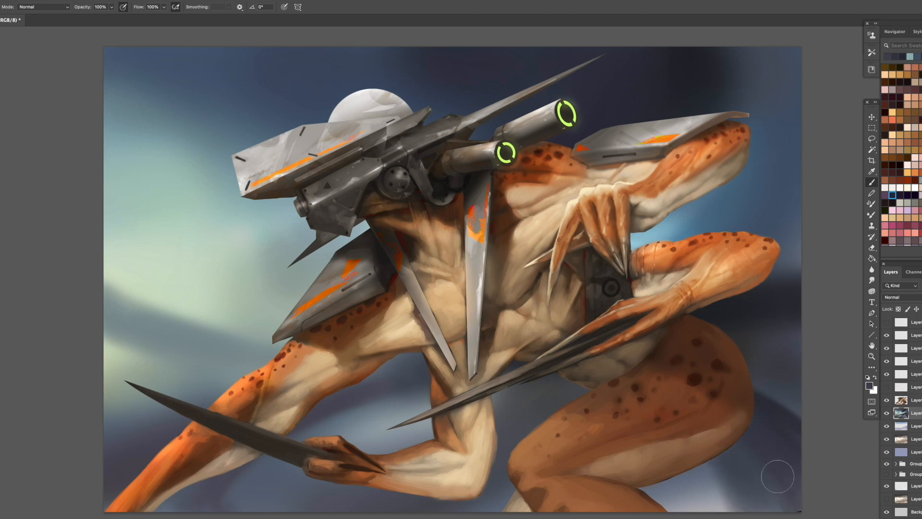
# - Sample a dark tone and deepen the background beneath the belly and below the thigh
pyautogui.keyDown('alt'); pyautogui.click(712, 325); pyautogui.keyUp('alt')
pyautogui.moveTo(574, 385); pyautogui.dragTo(534, 388)
pyautogui.moveTo(695, 488); pyautogui.dragTo(749, 482)
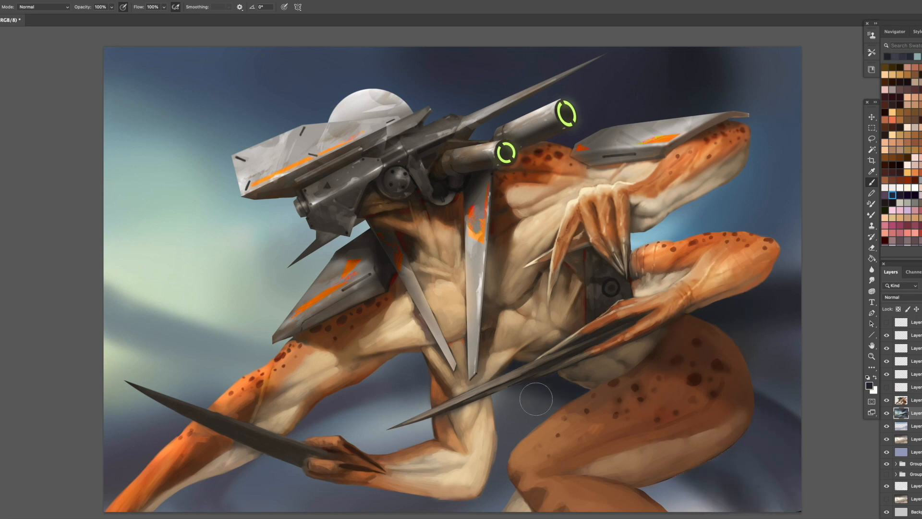
pyautogui.moveTo(536, 399); pyautogui.dragTo(507, 401)
# - Enlarge the brush and paint a broad dark diagonal band across the sky in front of the helmet
pyautogui.press(']')
pyautogui.press(']')
pyautogui.press(']')
pyautogui.moveTo(288, 154)
pyautogui.mouseDown()
pyautogui.moveTo(131, 34)
pyautogui.moveTo(329, 180)
pyautogui.mouseUp()
# - Sample the sky beside the dark diagonal band and soften the band's upper side with a larger brush
pyautogui.press(']')
pyautogui.press(']')
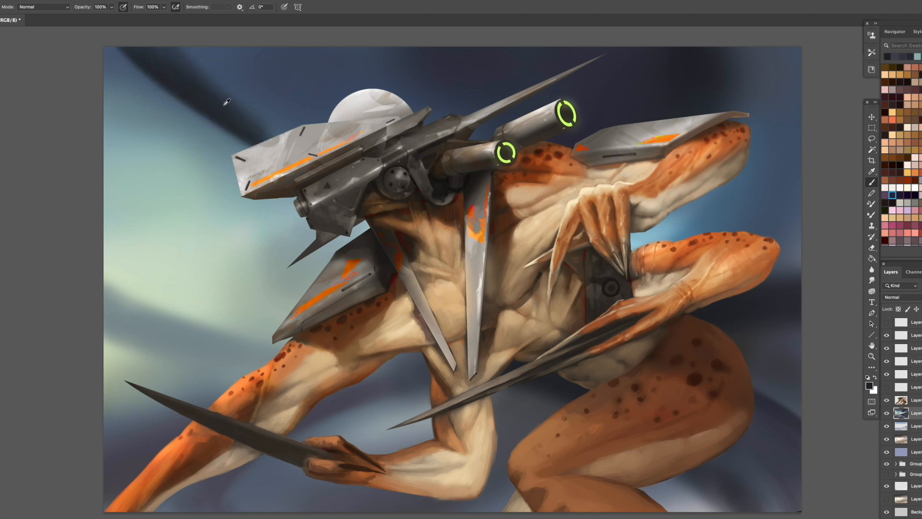
pyautogui.keyDown('alt'); pyautogui.click(225, 102); pyautogui.keyUp('alt')
pyautogui.press(']')
pyautogui.press(']')
pyautogui.press(']')
pyautogui.moveTo(194, 51)
pyautogui.mouseDown()
pyautogui.moveTo(193, 73)
pyautogui.moveTo(227, 126)
pyautogui.mouseUp()
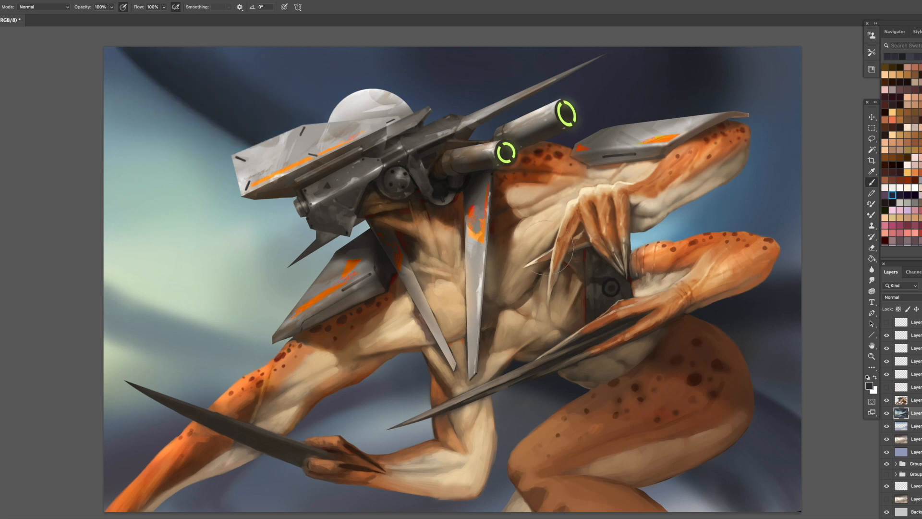
# - Touch up the background in the gap between the rear arms and choose the 2494 brush from Therafa_all_brushes
pyautogui.moveTo(620, 241)
pyautogui.mouseDown()
pyautogui.moveTo(817, 117)
pyautogui.moveTo(634, 229)
pyautogui.mouseUp()
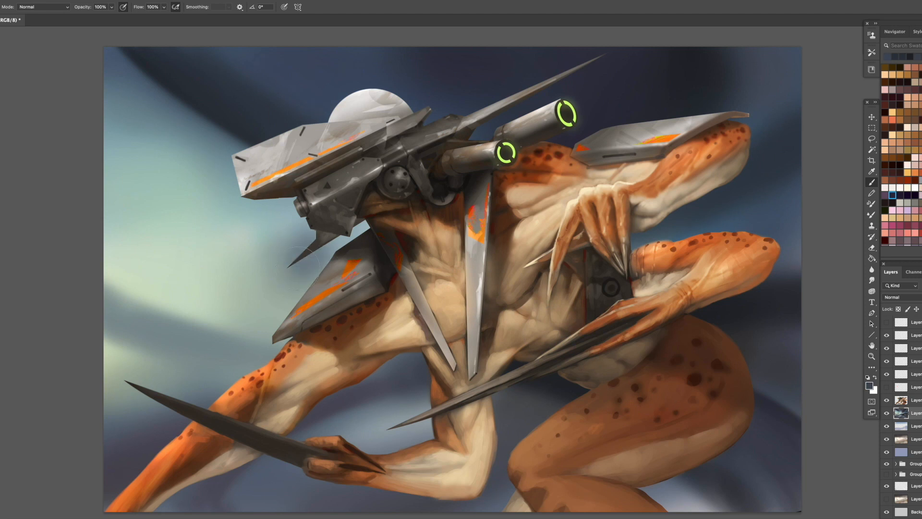
pyautogui.rightClick(370, 284)
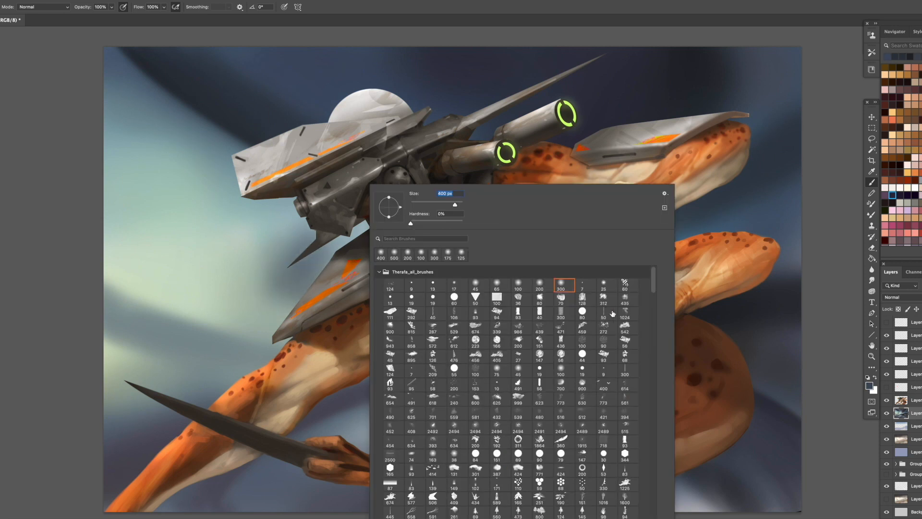
pyautogui.doubleClick(453, 428)
pyautogui.scroll(10, 902, 155)
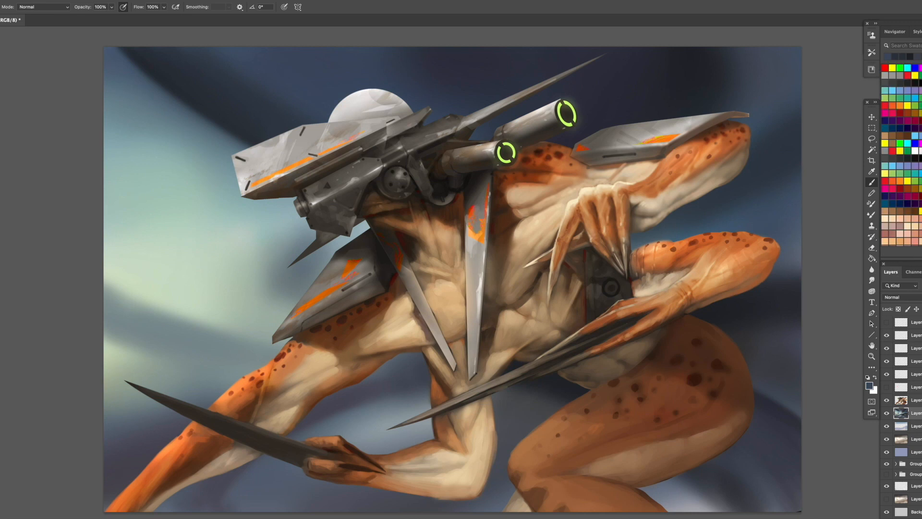
# - Pick a pale green, paint a textured glow above the front shoulder plate, and stamp a green cloud behind the gun barrels on a new layer
pyautogui.click(893, 98)
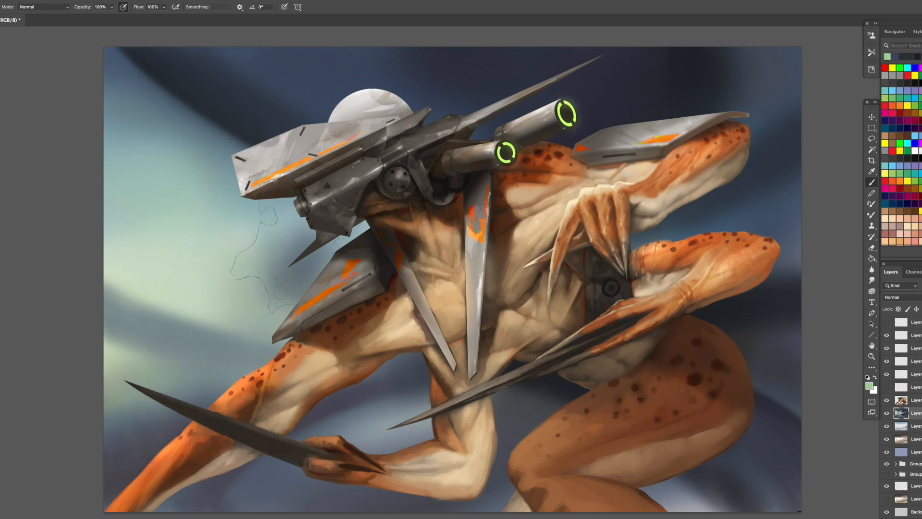
pyautogui.moveTo(283, 249); pyautogui.dragTo(331, 240)
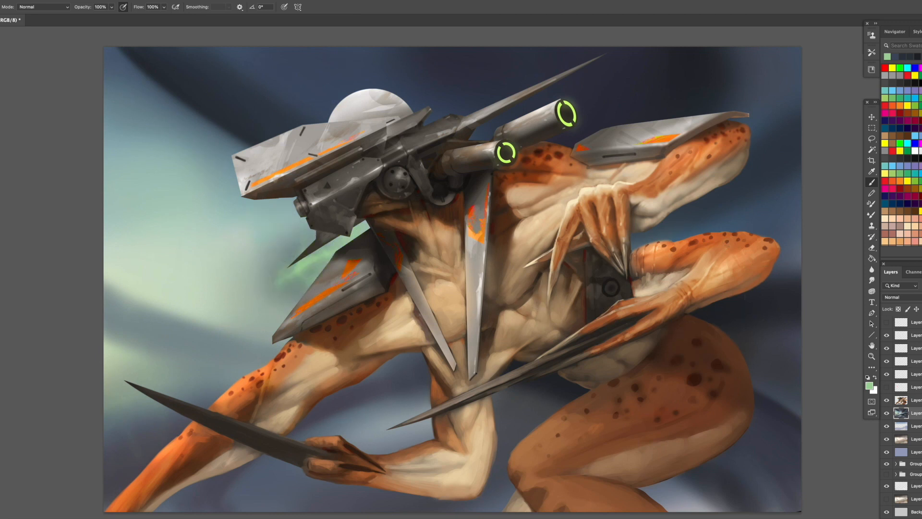
pyautogui.press('super+shift+alt+n')
pyautogui.click(596, 113)
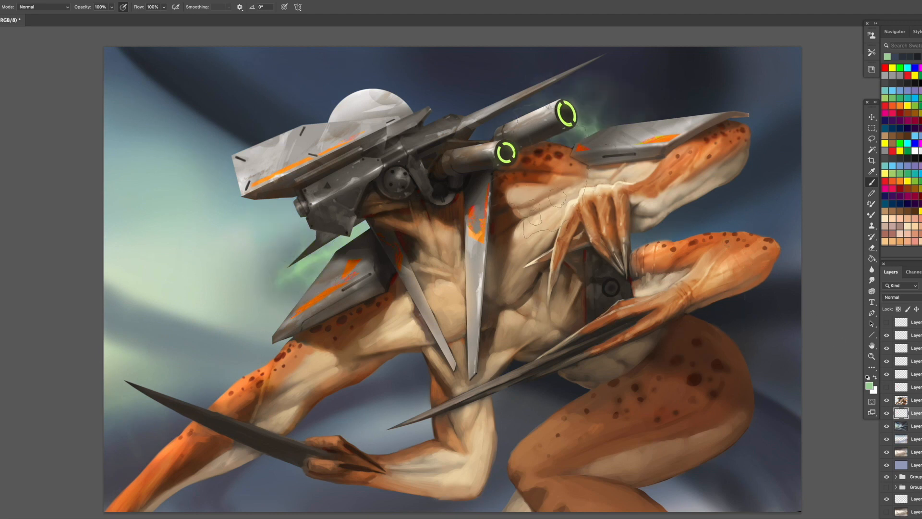
# - Scale up the green cloud layer so the wisps spread across the sky behind the gun barrels
pyautogui.click(873, 117)
pyautogui.moveTo(475, 273); pyautogui.dragTo(161, 438)
pyautogui.moveTo(686, 64); pyautogui.dragTo(799, 11)
pyautogui.press('Return')
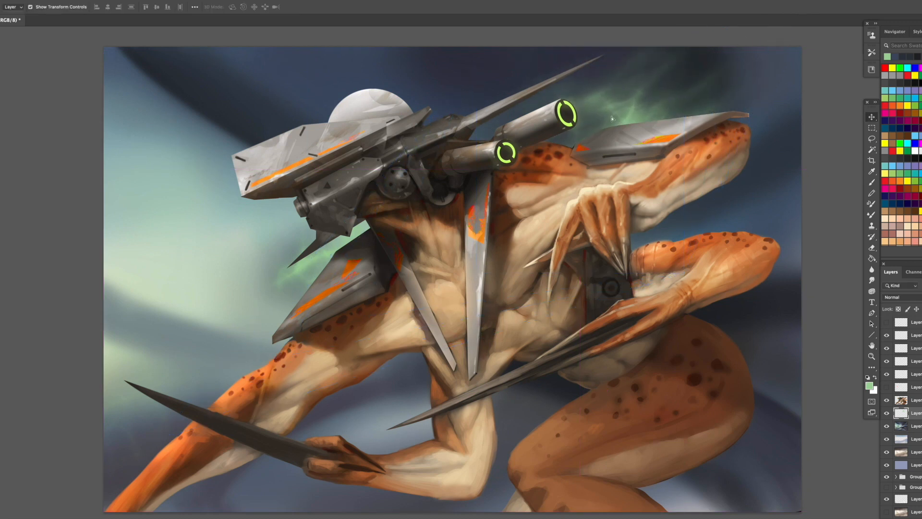
# - Duplicate the green cloud, move the copy down behind the thigh, and enlarge and reposition it
pyautogui.moveTo(666, 107); pyautogui.dragTo(699, 385)
pyautogui.hotkey('ctrl', 't')
pyautogui.moveTo(321, 462); pyautogui.dragTo(168, 512)
pyautogui.moveTo(651, 310); pyautogui.dragTo(715, 301)
pyautogui.press('Return')
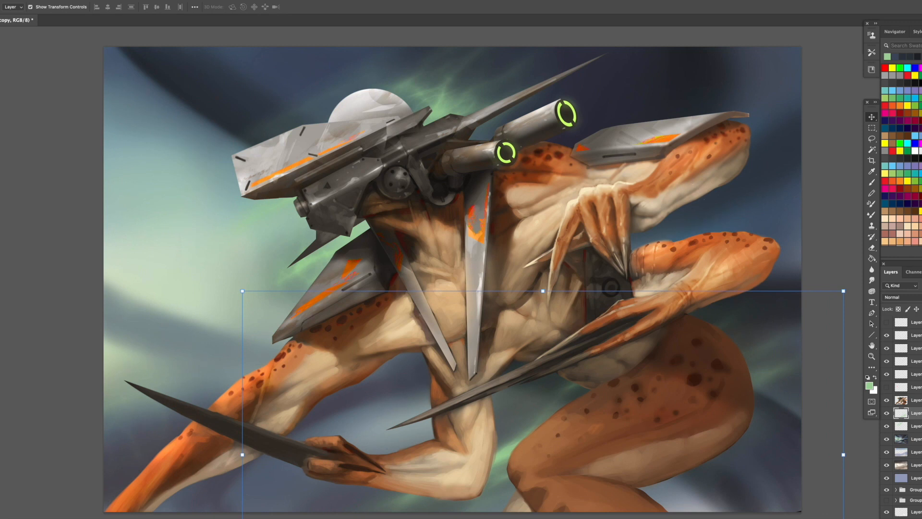
# - Add pinkish-red nebula clouds behind the gun barrels and rear shoulder plate, using a smaller 2494 brush
pyautogui.press('b')
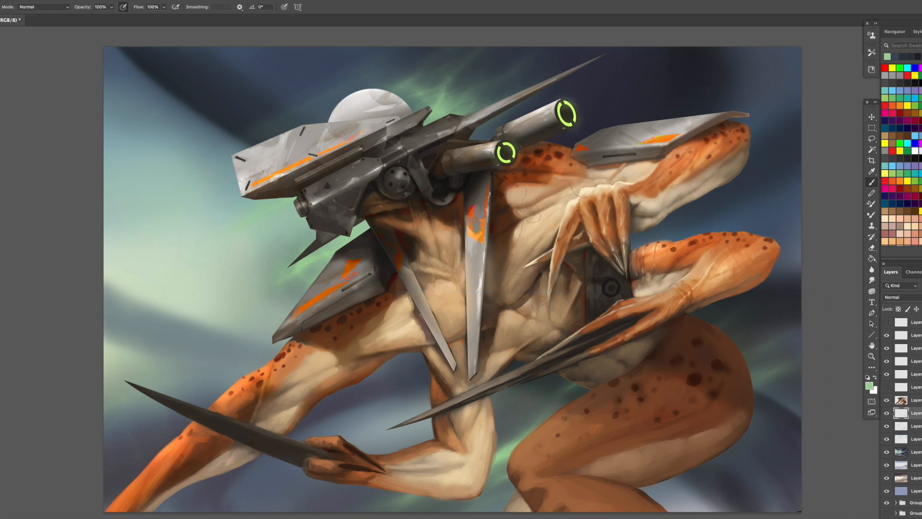
pyautogui.rightClick(622, 269)
pyautogui.doubleClick(700, 427)
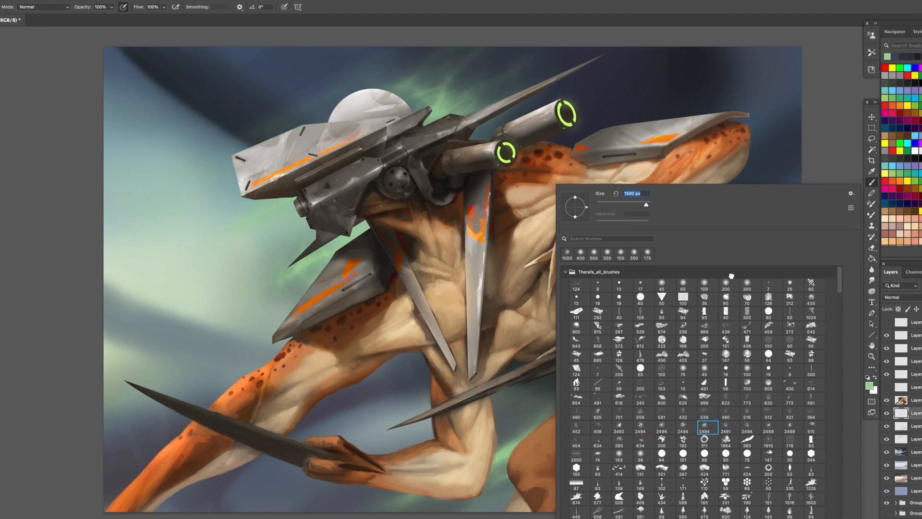
pyautogui.keyDown('alt'); pyautogui.click(352, 276); pyautogui.keyUp('alt')
pyautogui.press('[')
pyautogui.press('[')
pyautogui.press('[')
pyautogui.press('[')
pyautogui.press('[')
pyautogui.press('[')
pyautogui.press('[')
pyautogui.press('[')
pyautogui.press('[')
pyautogui.press('[')
pyautogui.press('[')
pyautogui.press('[')
pyautogui.press('[')
pyautogui.press('[')
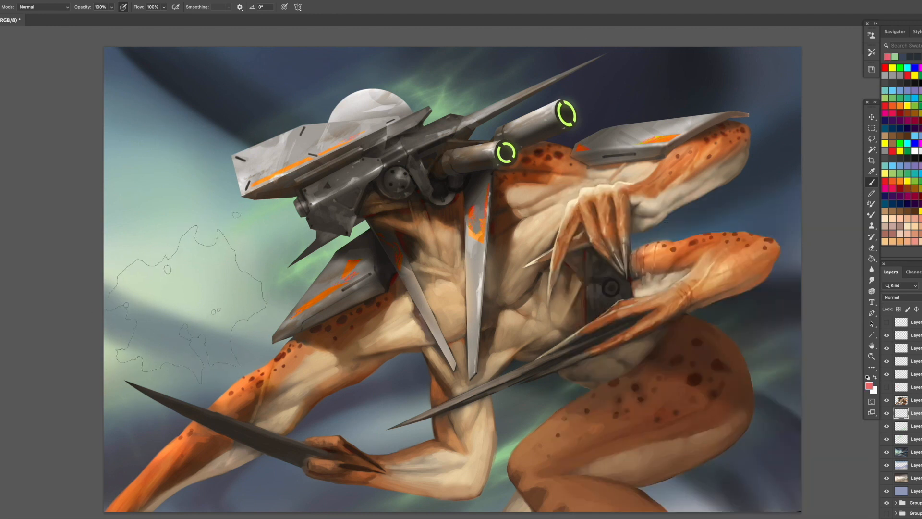
pyautogui.press('[')
pyautogui.press('[')
pyautogui.press('[')
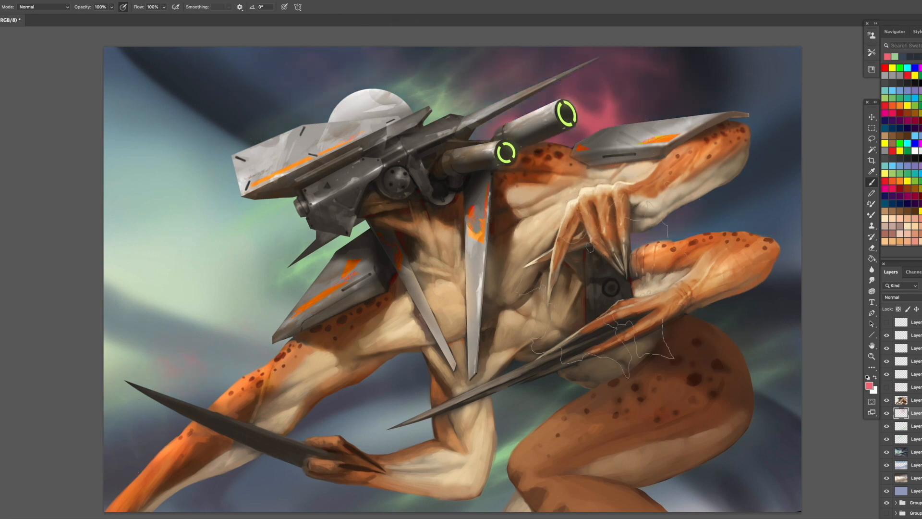
pyautogui.click(577, 98)
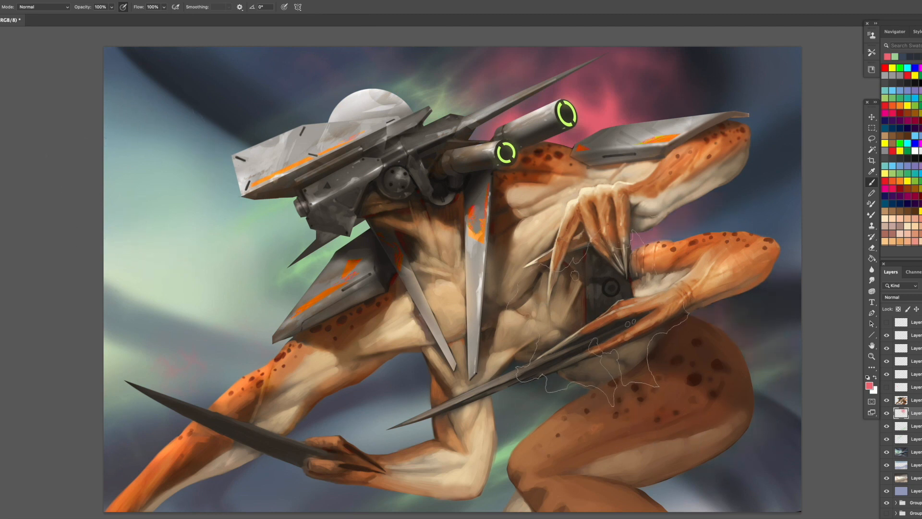
# - Choose the 36 brush from Therafa_all_brushes and block in a grey shape behind the front shoulder plate on a new layer
pyautogui.rightClick(617, 236)
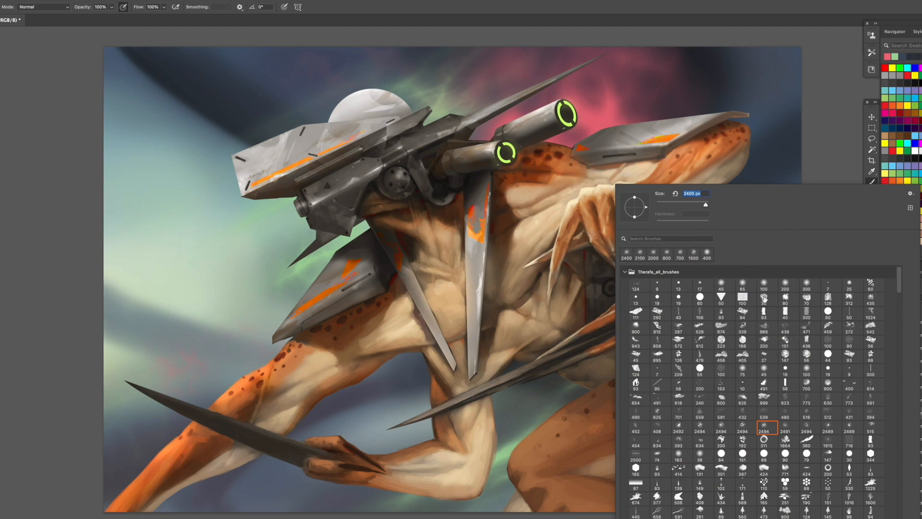
pyautogui.doubleClick(768, 298)
pyautogui.hotkey('ctrl', 'alt', 'shift', 'n')
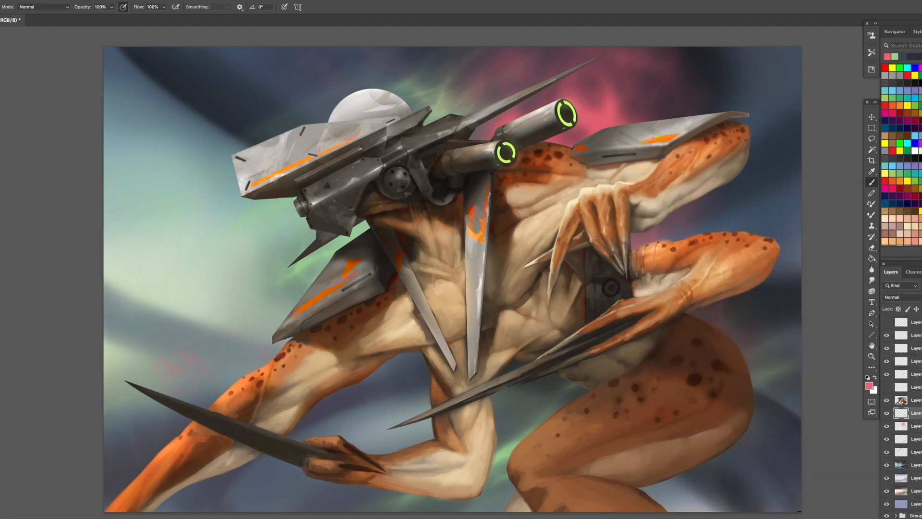
pyautogui.keyDown('alt'); pyautogui.click(411, 234); pyautogui.keyUp('alt')
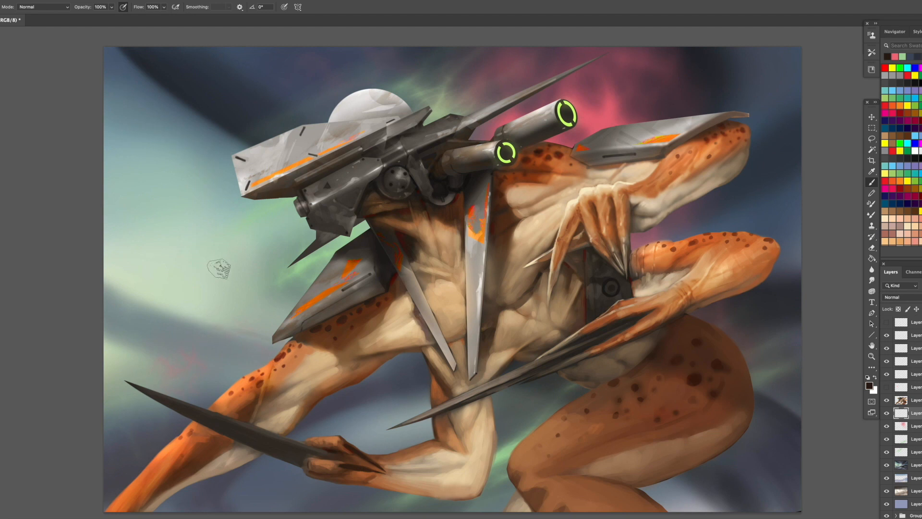
pyautogui.moveTo(273, 305)
pyautogui.mouseDown()
pyautogui.moveTo(253, 317)
pyautogui.moveTo(273, 327)
pyautogui.mouseUp()
pyautogui.keyDown('alt'); pyautogui.click(255, 319); pyautogui.keyUp('alt')
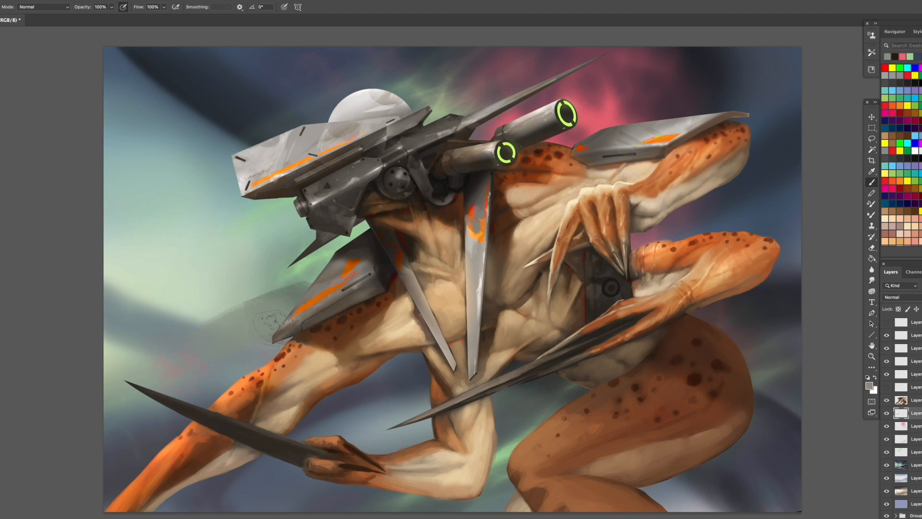
# - Sample greys and shape a tapered translucent blade extending from behind the front shoulder plate into the background
pyautogui.keyDown('alt'); pyautogui.click(362, 249); pyautogui.keyUp('alt')
pyautogui.moveTo(315, 276); pyautogui.dragTo(271, 320)
pyautogui.keyDown('alt'); pyautogui.click(294, 290); pyautogui.keyUp('alt')
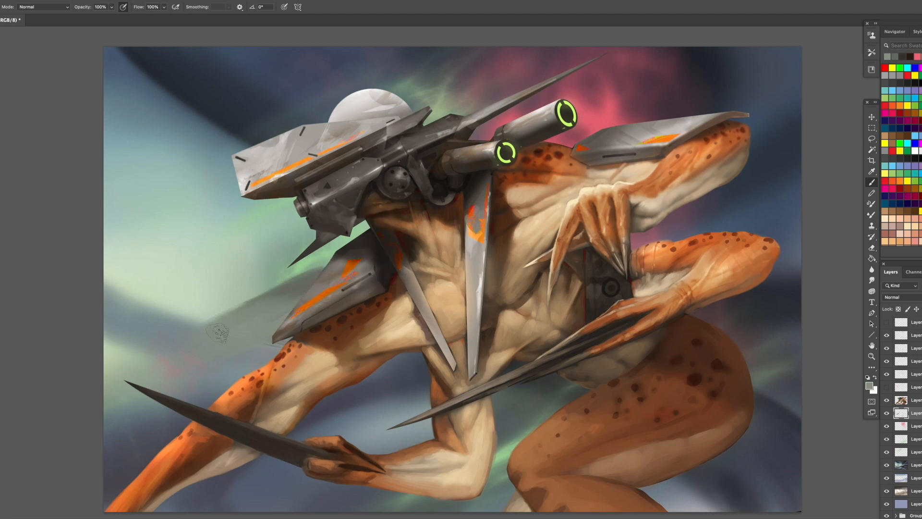
pyautogui.keyDown('alt'); pyautogui.click(296, 286); pyautogui.keyUp('alt')
pyautogui.moveTo(324, 256); pyautogui.dragTo(198, 327)
pyautogui.keyDown('alt'); pyautogui.click(330, 261); pyautogui.keyUp('alt')
pyautogui.keyDown('alt'); pyautogui.click(294, 288); pyautogui.keyUp('alt')
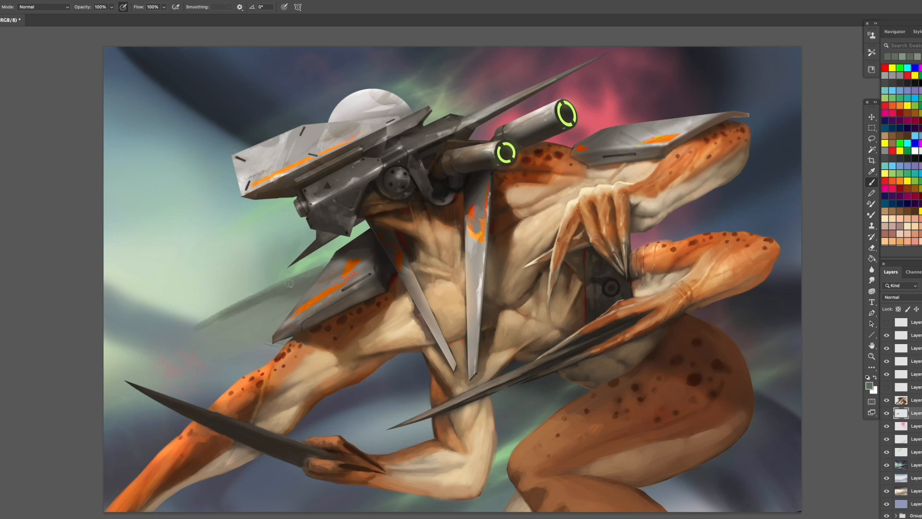
# - Sample the dark claw, extend the background blade to a thin pointed tip, and refine its base near the plate
pyautogui.keyDown('alt'); pyautogui.click(156, 394); pyautogui.keyUp('alt')
pyautogui.moveTo(204, 322); pyautogui.dragTo(170, 341)
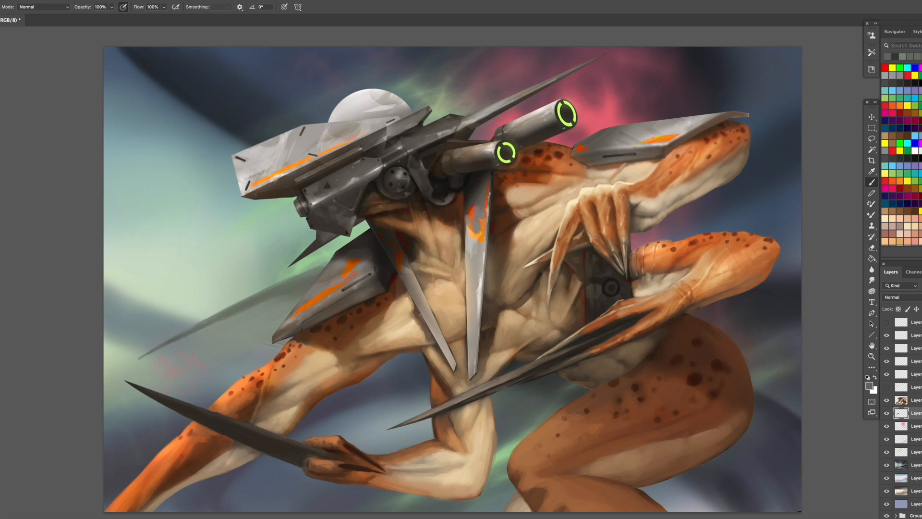
pyautogui.keyDown('alt'); pyautogui.click(348, 255); pyautogui.keyUp('alt')
pyautogui.moveTo(335, 277)
pyautogui.mouseDown()
pyautogui.moveTo(277, 299)
pyautogui.moveTo(294, 303)
pyautogui.mouseUp()
pyautogui.keyDown('alt'); pyautogui.click(304, 288); pyautogui.keyUp('alt')
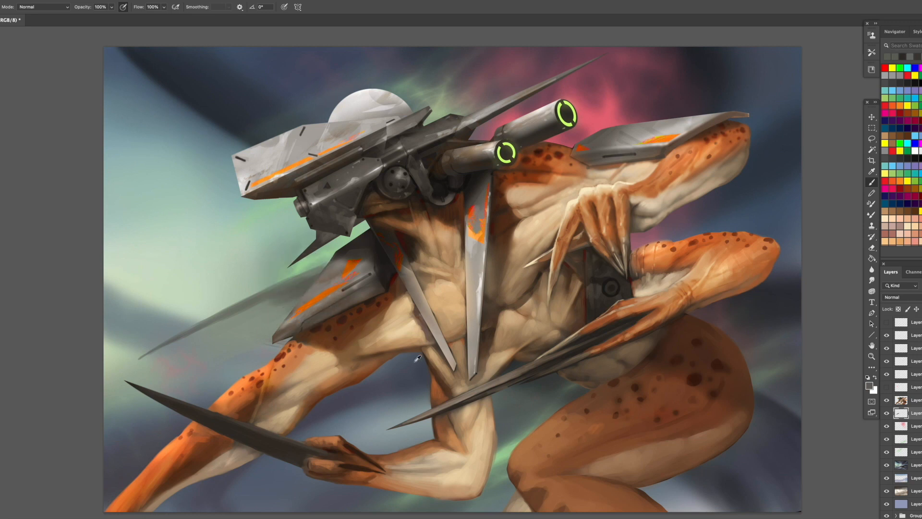
# - Choose a large soft brush and fade the underside of the background blade into the blue backdrop
pyautogui.keyDown('alt'); pyautogui.click(418, 359); pyautogui.keyUp('alt')
pyautogui.rightClick(448, 155)
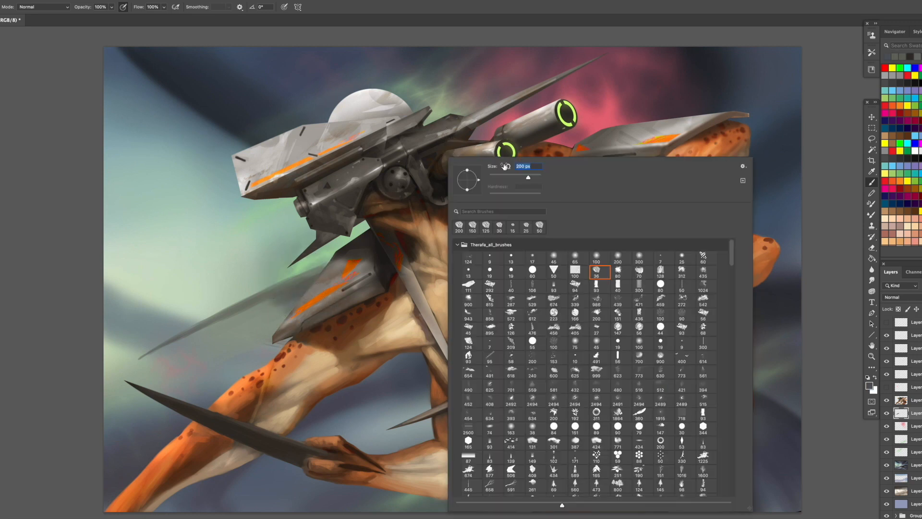
pyautogui.click(338, 330)
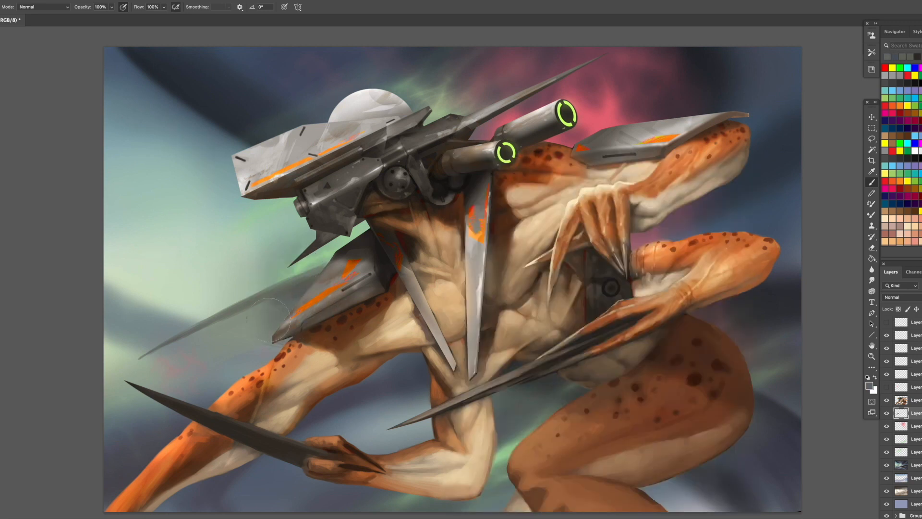
pyautogui.moveTo(313, 340)
pyautogui.mouseDown()
pyautogui.moveTo(224, 362)
pyautogui.moveTo(126, 403)
pyautogui.mouseUp()
pyautogui.press('space')
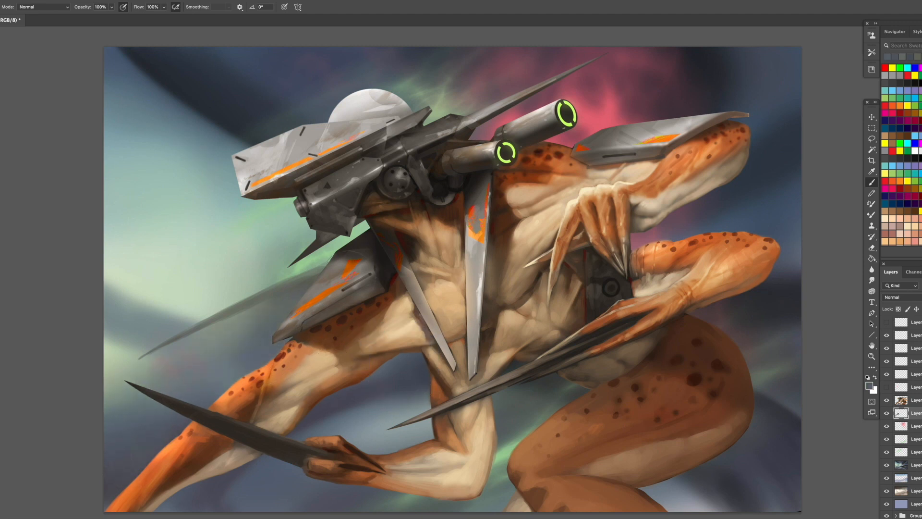
# - Sample dark tones from the rear claws and paint thin blurred diagonal streaks behind the front forearm
pyautogui.keyDown('alt'); pyautogui.click(543, 379); pyautogui.keyUp('alt')
pyautogui.keyDown('alt'); pyautogui.click(611, 327); pyautogui.keyUp('alt')
pyautogui.keyDown('alt'); pyautogui.click(606, 330); pyautogui.keyUp('alt')
pyautogui.moveTo(428, 421); pyautogui.dragTo(368, 460)
pyautogui.moveTo(429, 425); pyautogui.dragTo(257, 509)
pyautogui.moveTo(383, 438); pyautogui.dragTo(297, 495)
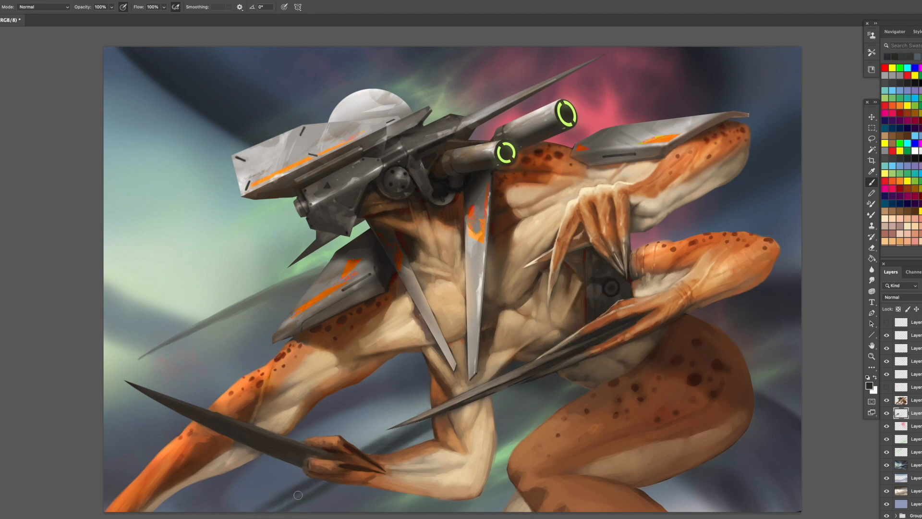
# - Enlarge the brush and build the streaks below the front forearm into a broad dark diagonal band
pyautogui.keyDown('alt'); pyautogui.click(417, 398); pyautogui.keyUp('alt')
pyautogui.press(']')
pyautogui.press(']')
pyautogui.moveTo(370, 445); pyautogui.dragTo(253, 502)
pyautogui.keyDown('alt'); pyautogui.click(281, 506); pyautogui.keyUp('alt')
pyautogui.moveTo(299, 478)
pyautogui.mouseDown()
pyautogui.moveTo(236, 506)
pyautogui.moveTo(246, 515)
pyautogui.mouseUp()
pyautogui.moveTo(417, 439)
pyautogui.mouseDown()
pyautogui.moveTo(392, 452)
pyautogui.moveTo(364, 448)
pyautogui.moveTo(412, 443)
pyautogui.moveTo(311, 488)
pyautogui.moveTo(240, 507)
pyautogui.mouseUp()
# - Sample nearby background tones and soften the dark band's end beside the front arm
pyautogui.keyDown('alt'); pyautogui.click(541, 365); pyautogui.keyUp('alt')
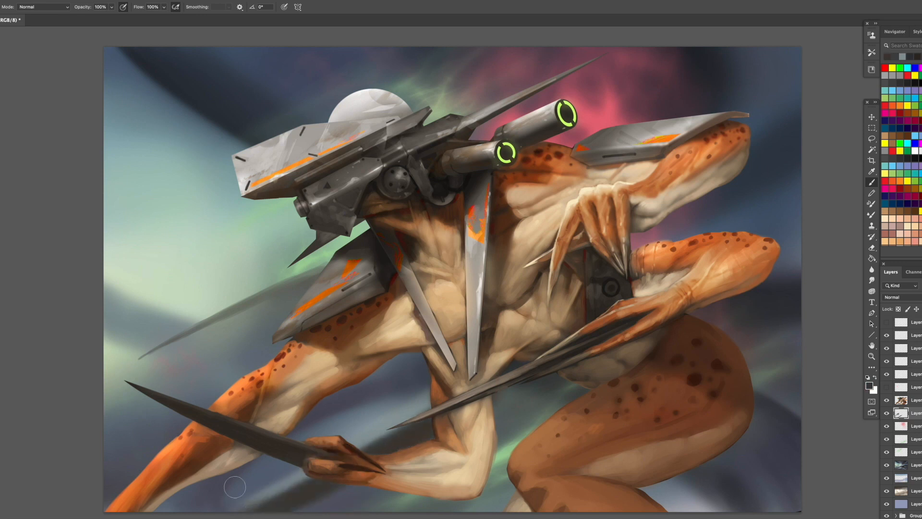
pyautogui.keyDown('alt'); pyautogui.click(240, 478); pyautogui.keyUp('alt')
pyautogui.keyDown('alt'); pyautogui.click(370, 388); pyautogui.keyUp('alt')
pyautogui.moveTo(245, 468)
pyautogui.mouseDown()
pyautogui.moveTo(199, 504)
pyautogui.moveTo(210, 498)
pyautogui.mouseUp()
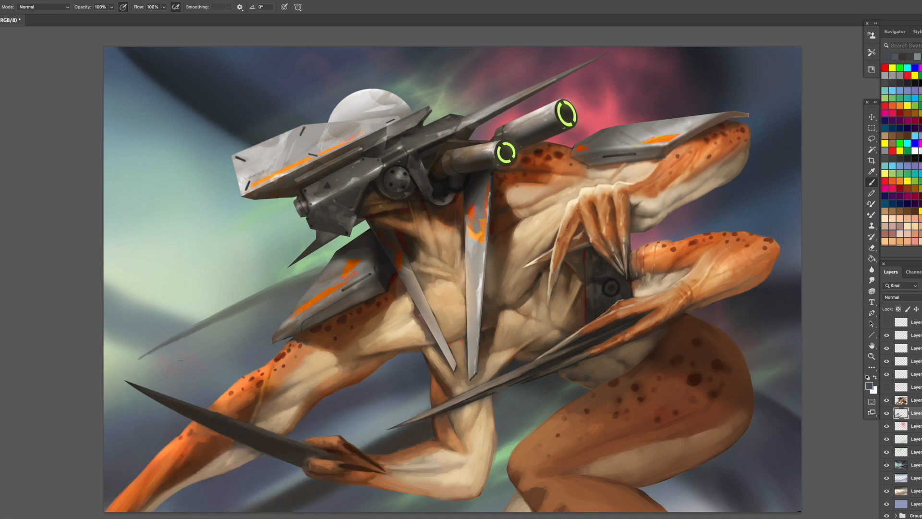
# - Sample grey-green tones and brush soft diagonal streaks around the background blade beneath the pale glow
pyautogui.keyDown('alt'); pyautogui.click(260, 297); pyautogui.keyUp('alt')
pyautogui.moveTo(256, 281); pyautogui.dragTo(95, 358)
pyautogui.keyDown('alt'); pyautogui.click(256, 326); pyautogui.keyUp('alt')
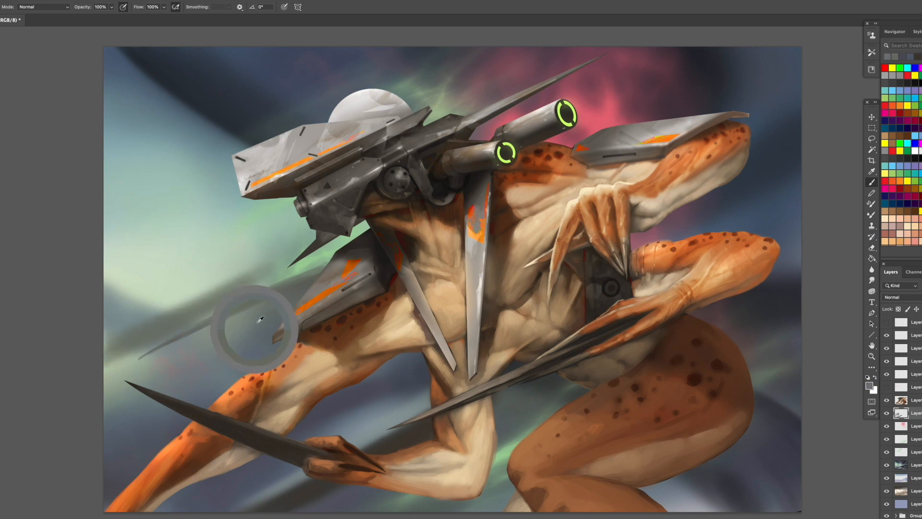
pyautogui.moveTo(238, 276); pyautogui.dragTo(105, 344)
pyautogui.keyDown('alt'); pyautogui.click(147, 326); pyautogui.keyUp('alt')
pyautogui.moveTo(199, 293)
pyautogui.mouseDown()
pyautogui.moveTo(114, 308)
pyautogui.moveTo(148, 300)
pyautogui.mouseUp()
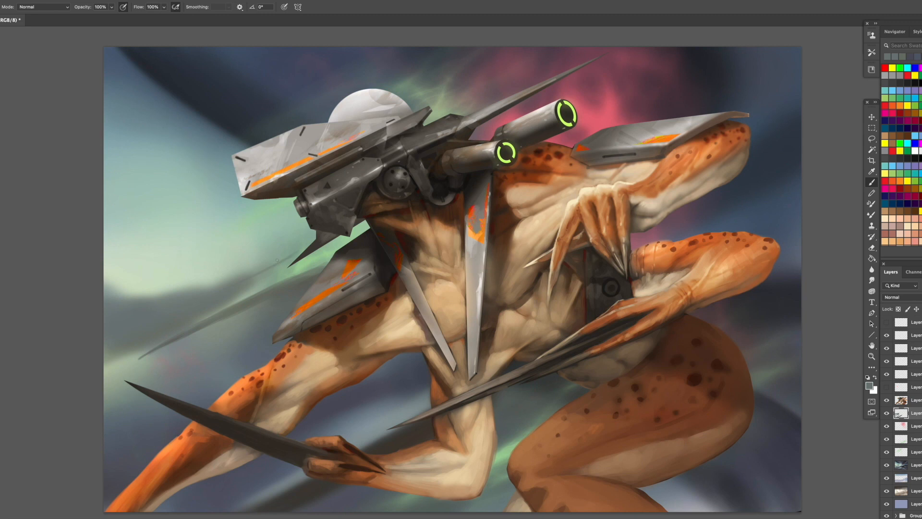
# - Darken and blend the lower edge of the pale glow above the background blade
pyautogui.moveTo(216, 289); pyautogui.dragTo(105, 289)
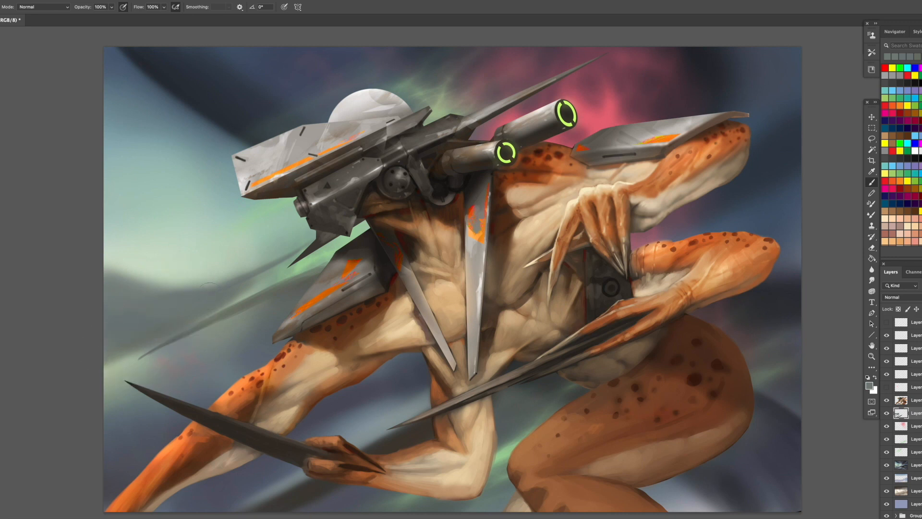
pyautogui.moveTo(210, 293)
pyautogui.mouseDown()
pyautogui.moveTo(118, 279)
pyautogui.moveTo(108, 267)
pyautogui.moveTo(202, 294)
pyautogui.moveTo(116, 281)
pyautogui.mouseUp()
pyautogui.keyDown('alt'); pyautogui.click(111, 261); pyautogui.keyUp('alt')
pyautogui.keyDown('alt'); pyautogui.click(210, 291); pyautogui.keyUp('alt')
pyautogui.keyDown('alt'); pyautogui.click(209, 292); pyautogui.keyUp('alt')
pyautogui.moveTo(232, 286); pyautogui.dragTo(132, 287)
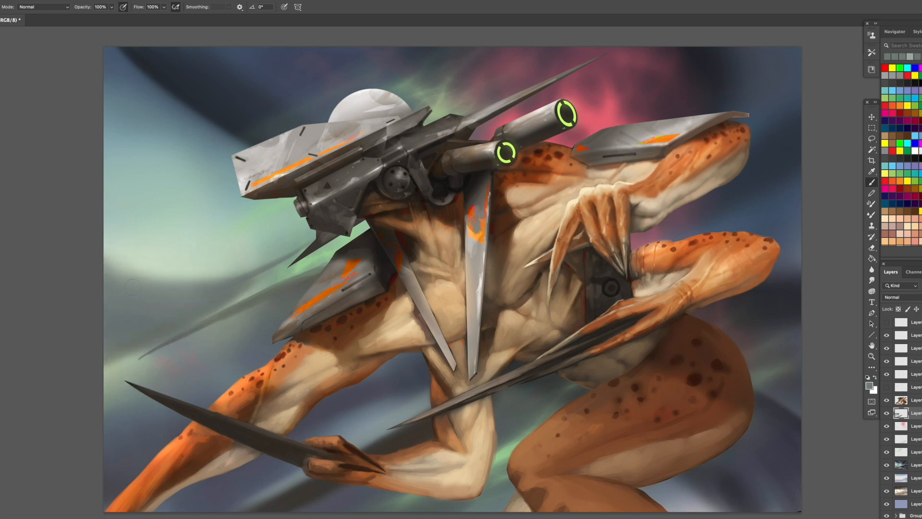
# - Paint dark blurred diagonal streaks in the gap between the front arms and continue them below the claw
pyautogui.keyDown('alt'); pyautogui.click(412, 429); pyautogui.keyUp('alt')
pyautogui.moveTo(385, 365); pyautogui.dragTo(321, 436)
pyautogui.keyDown('alt'); pyautogui.click(383, 272); pyautogui.keyUp('alt')
pyautogui.moveTo(360, 383); pyautogui.dragTo(315, 435)
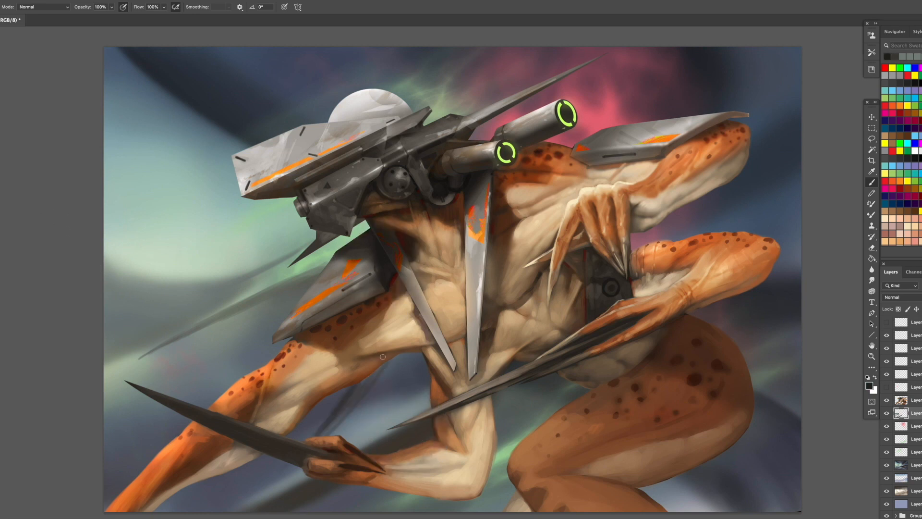
pyautogui.moveTo(384, 358); pyautogui.dragTo(317, 435)
pyautogui.moveTo(354, 404); pyautogui.dragTo(322, 436)
pyautogui.moveTo(358, 385)
pyautogui.mouseDown()
pyautogui.moveTo(304, 448)
pyautogui.moveTo(259, 478)
pyautogui.mouseUp()
pyautogui.moveTo(349, 403); pyautogui.dragTo(242, 495)
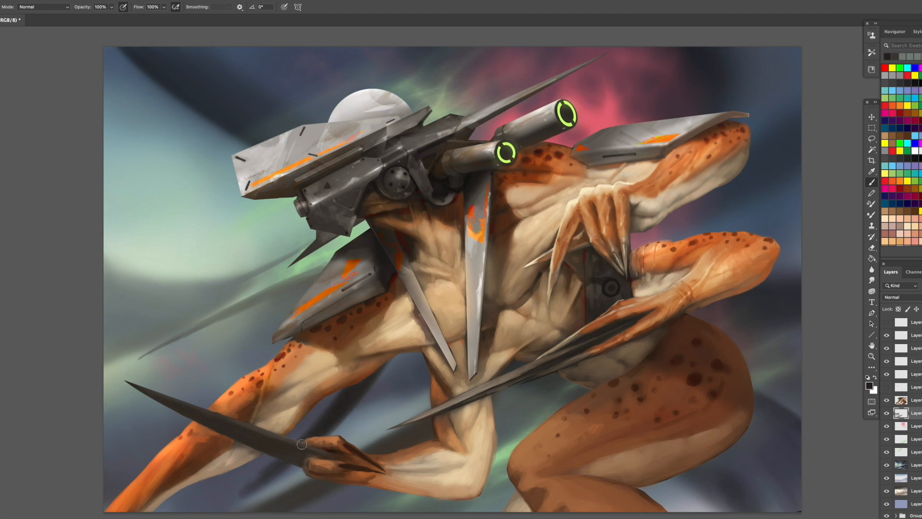
pyautogui.keyDown('alt'); pyautogui.click(287, 483); pyautogui.keyUp('alt')
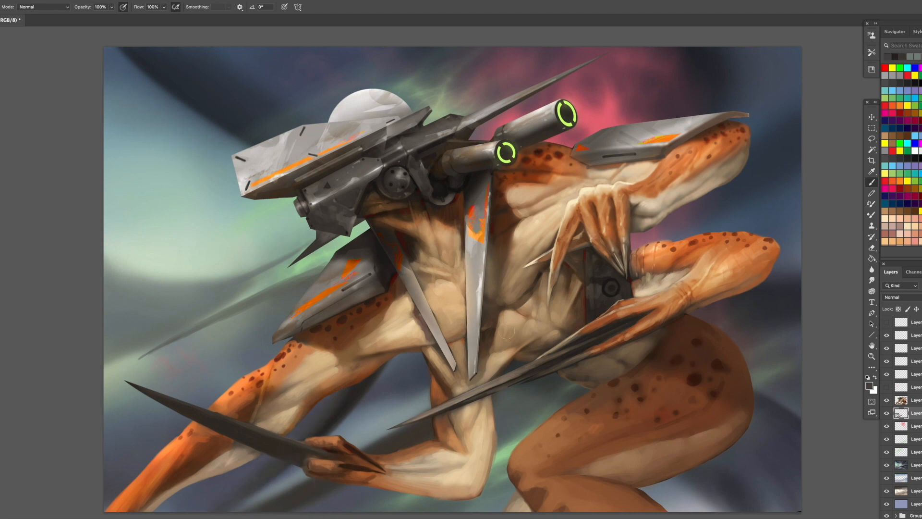
# - Paint dark blurred bands across the sky behind the helmet's long spike, enlarge the brush and pick a dark red swatch
pyautogui.keyDown('alt'); pyautogui.click(347, 369); pyautogui.keyUp('alt')
pyautogui.moveTo(555, 52); pyautogui.dragTo(433, 206)
pyautogui.moveTo(464, 146)
pyautogui.mouseDown()
pyautogui.moveTo(550, 95)
pyautogui.moveTo(515, 77)
pyautogui.moveTo(532, 62)
pyautogui.moveTo(454, 163)
pyautogui.moveTo(419, 180)
pyautogui.moveTo(465, 129)
pyautogui.moveTo(477, 88)
pyautogui.moveTo(541, 42)
pyautogui.mouseUp()
pyautogui.keyDown('alt'); pyautogui.click(701, 63); pyautogui.keyUp('alt')
pyautogui.press(']')
pyautogui.press(']')
pyautogui.press(']')
pyautogui.press(']')
pyautogui.press(']')
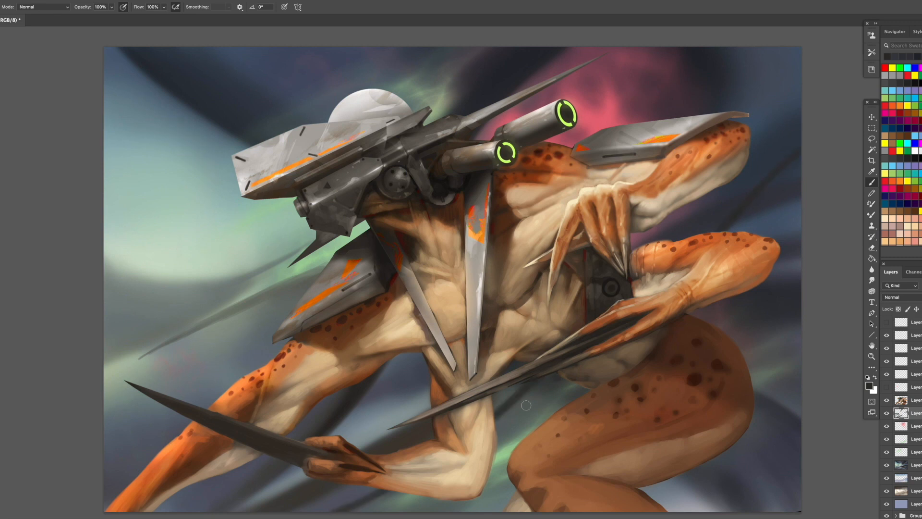
pyautogui.click(901, 189)
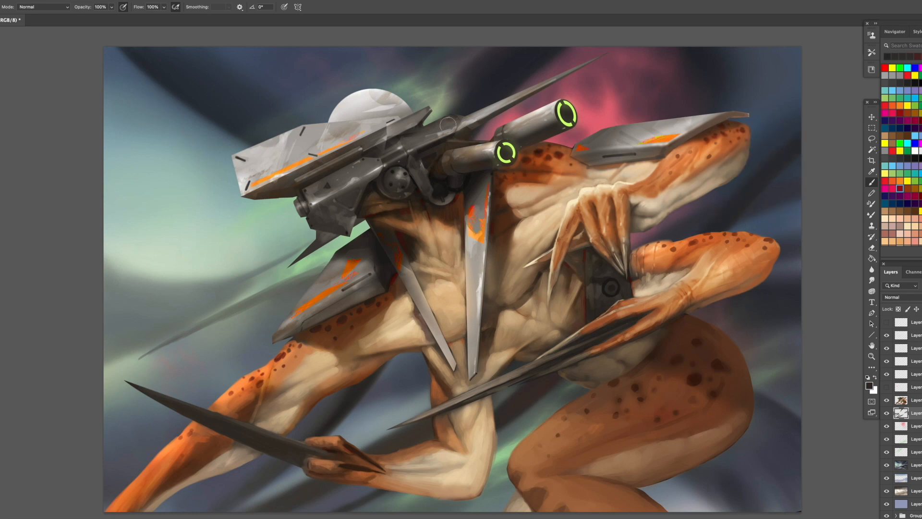
# - Sample sky tones and brush soft diagonal strokes across the sky in front of the helmet
pyautogui.keyDown('alt'); pyautogui.click(180, 111); pyautogui.keyUp('alt')
pyautogui.moveTo(95, 123)
pyautogui.mouseDown()
pyautogui.moveTo(140, 153)
pyautogui.moveTo(254, 191)
pyautogui.mouseUp()
pyautogui.keyDown('alt'); pyautogui.click(144, 155); pyautogui.keyUp('alt')
pyautogui.moveTo(157, 147); pyautogui.dragTo(207, 169)
pyautogui.keyDown('alt'); pyautogui.click(225, 132); pyautogui.keyUp('alt')
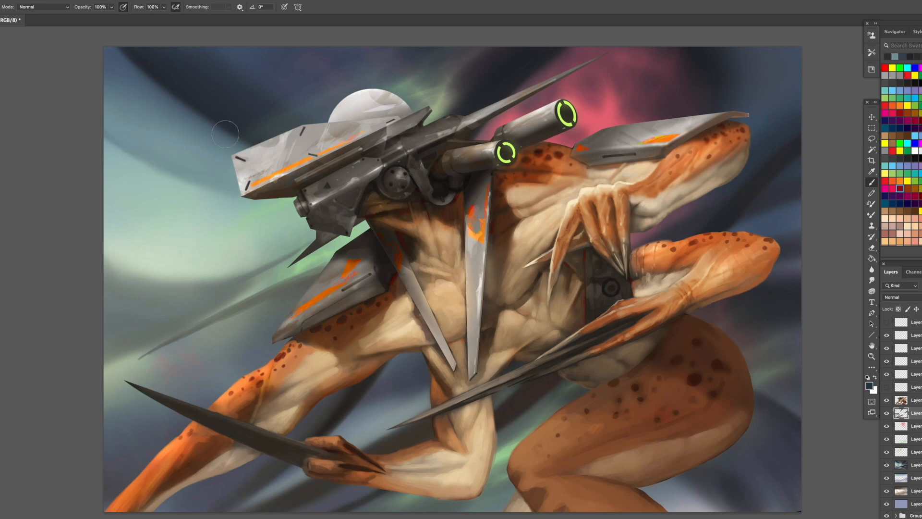
# - Brush soft strokes into the pale glow ahead of the helmet, sampling pale green and blue-grey sky tones
pyautogui.moveTo(291, 216)
pyautogui.mouseDown()
pyautogui.moveTo(99, 198)
pyautogui.moveTo(254, 226)
pyautogui.mouseUp()
pyautogui.keyDown('alt'); pyautogui.click(120, 205); pyautogui.keyUp('alt')
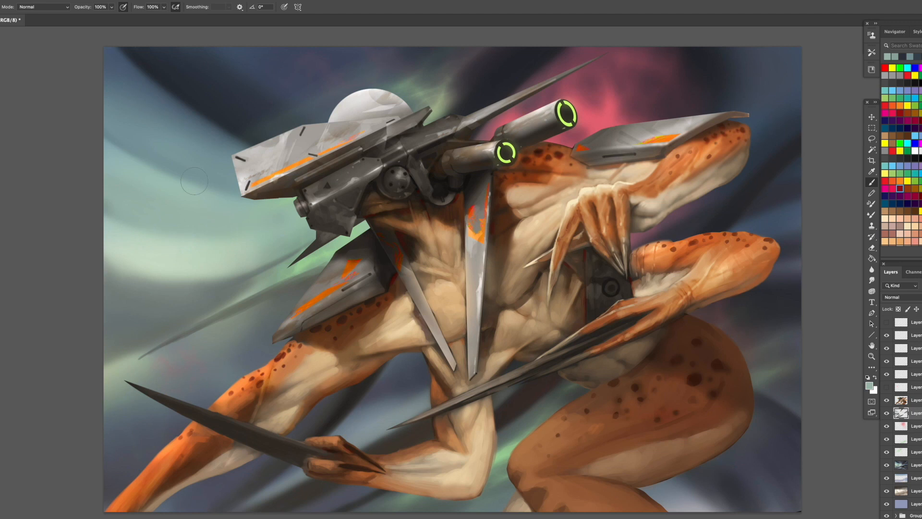
pyautogui.keyDown('alt'); pyautogui.click(154, 89); pyautogui.keyUp('alt')
# - Add a layer and stamp white texture behind the front shoulder plate with the textured 459 brush
pyautogui.hotkey('ctrl', 'shift', 'alt', 'n')
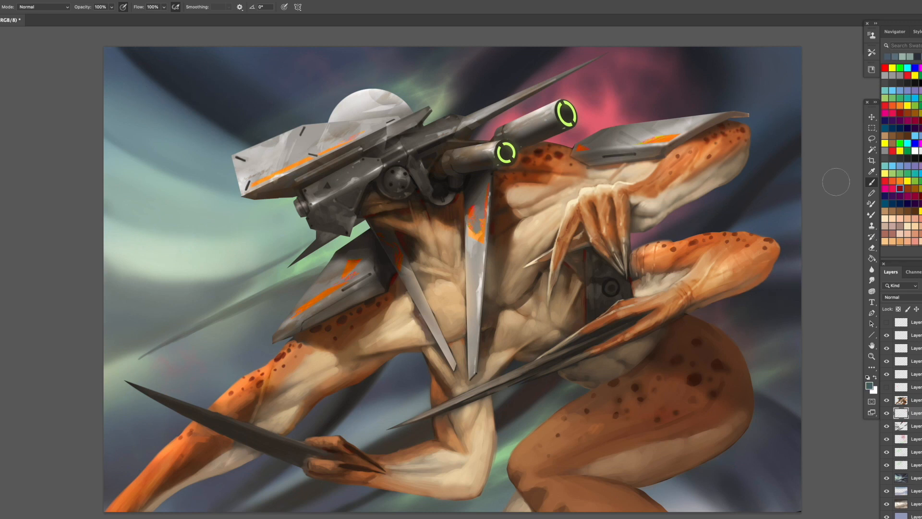
pyautogui.rightClick(589, 248)
pyautogui.doubleClick(807, 328)
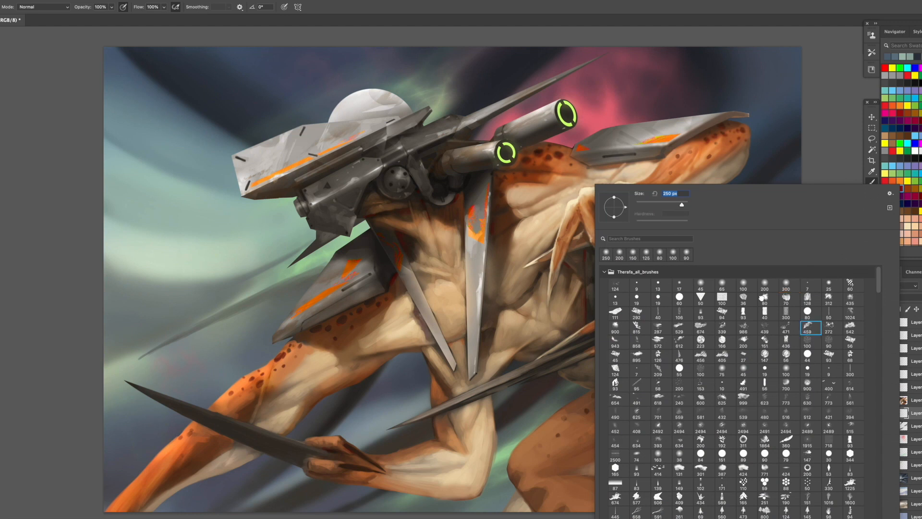
pyautogui.click(309, 321)
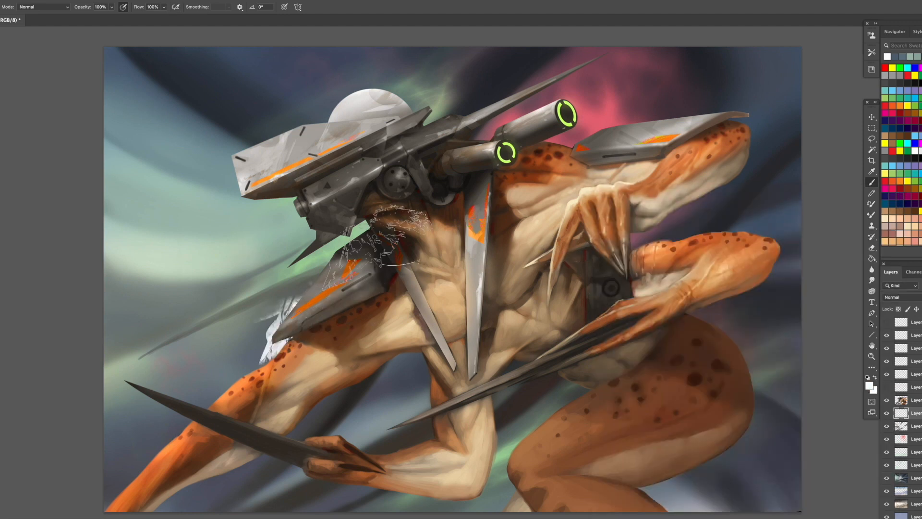
# - Stretch and rotate the white texture stamp into a long diagonal streak across the canvas behind the creature
pyautogui.click(872, 117)
pyautogui.moveTo(371, 272)
pyautogui.mouseDown()
pyautogui.moveTo(511, 214)
pyautogui.moveTo(817, 29)
pyautogui.mouseUp()
pyautogui.moveTo(246, 370); pyautogui.dragTo(0, 508)
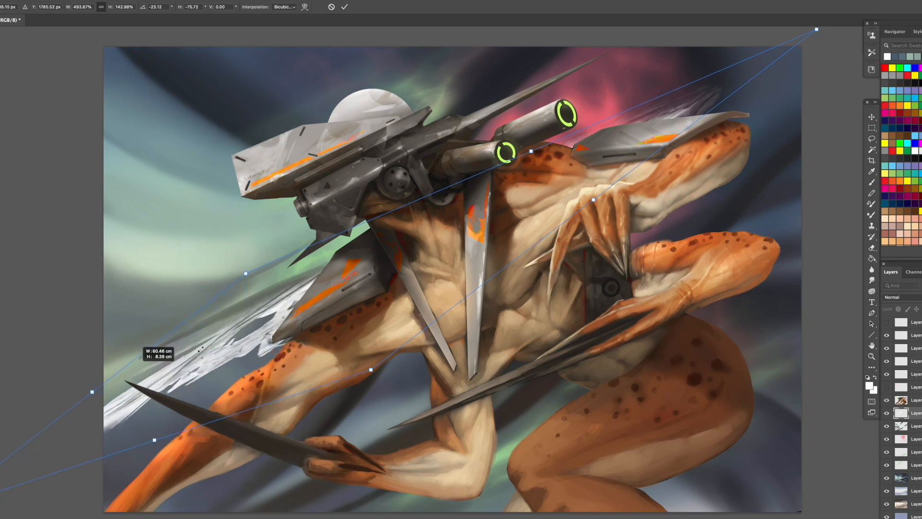
pyautogui.press('Return')
# - Reposition and rotate the white streak so its ends emerge behind the front and rear shoulder plates
pyautogui.moveTo(336, 296); pyautogui.dragTo(551, 222)
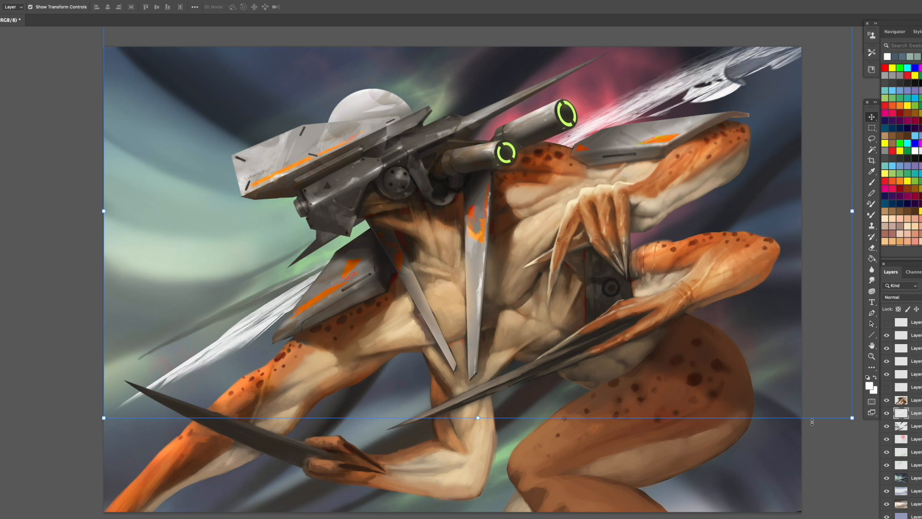
pyautogui.moveTo(813, 422); pyautogui.dragTo(801, 440)
pyautogui.press('Return')
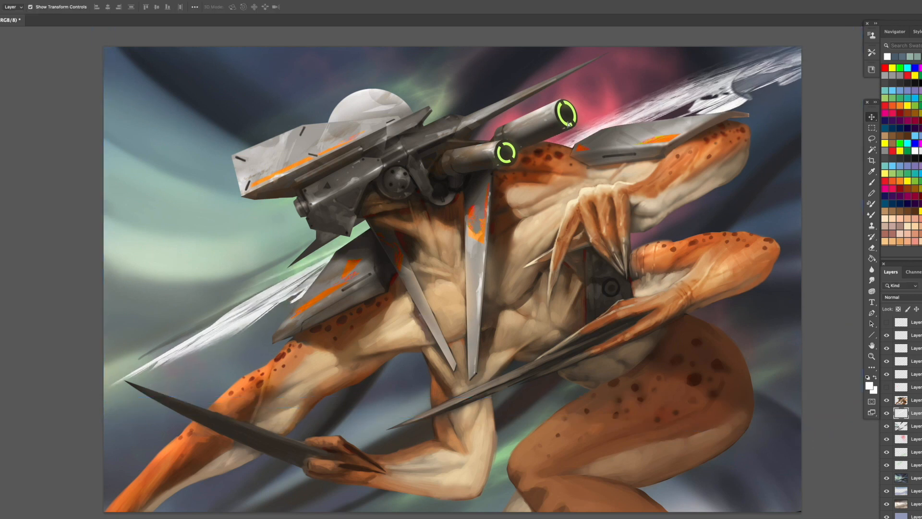
pyautogui.moveTo(569, 124)
pyautogui.mouseDown()
pyautogui.moveTo(561, 113)
pyautogui.moveTo(502, 181)
pyautogui.mouseUp()
pyautogui.moveTo(790, 251); pyautogui.dragTo(822, 229)
pyautogui.press('Return')
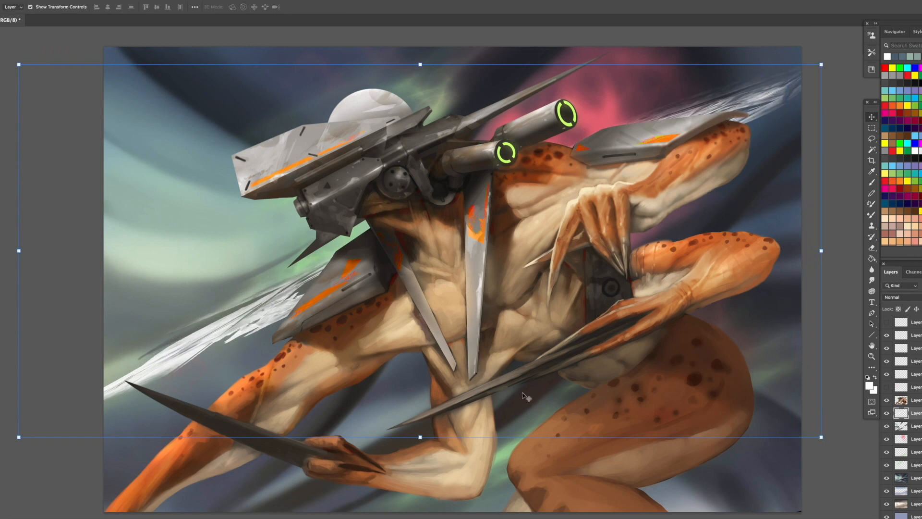
# - Add another layer and stamp a pale green cloud texture near the front shoulder plate with the textured 943 brush
pyautogui.press('alt+shift+super+n')
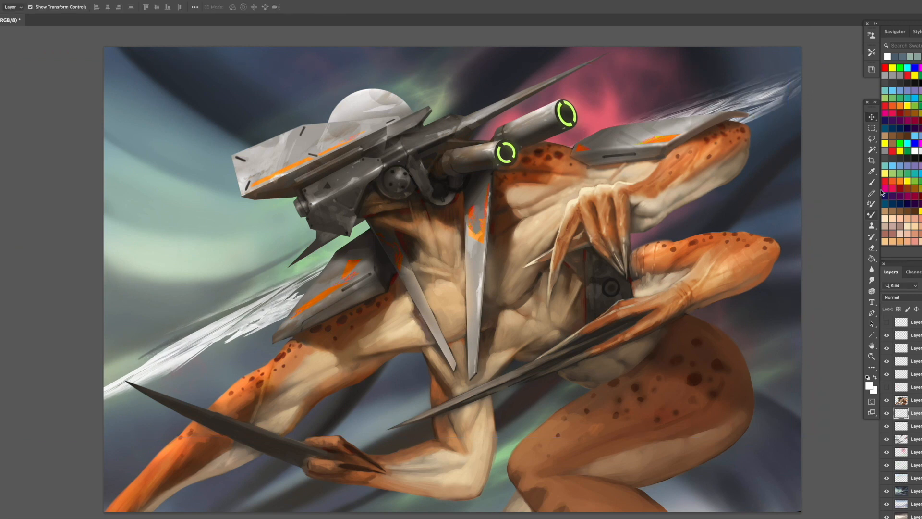
pyautogui.click(872, 184)
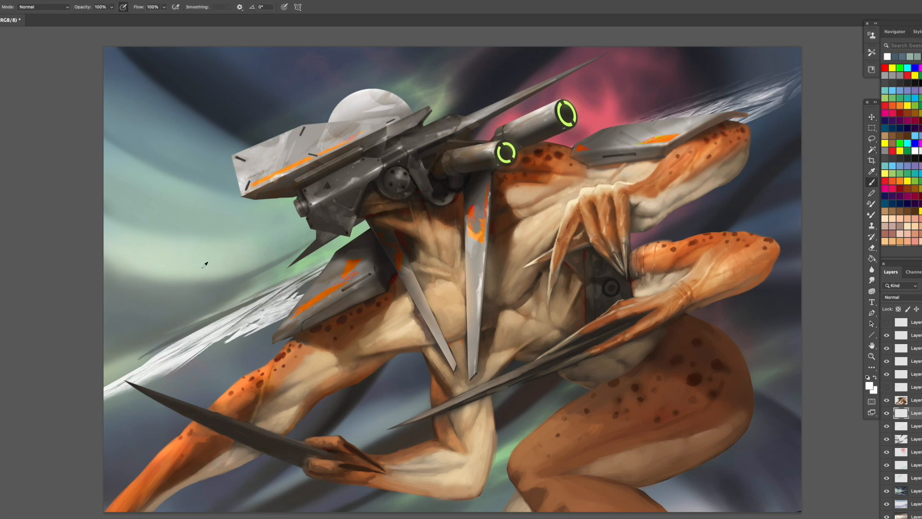
pyautogui.rightClick(360, 253)
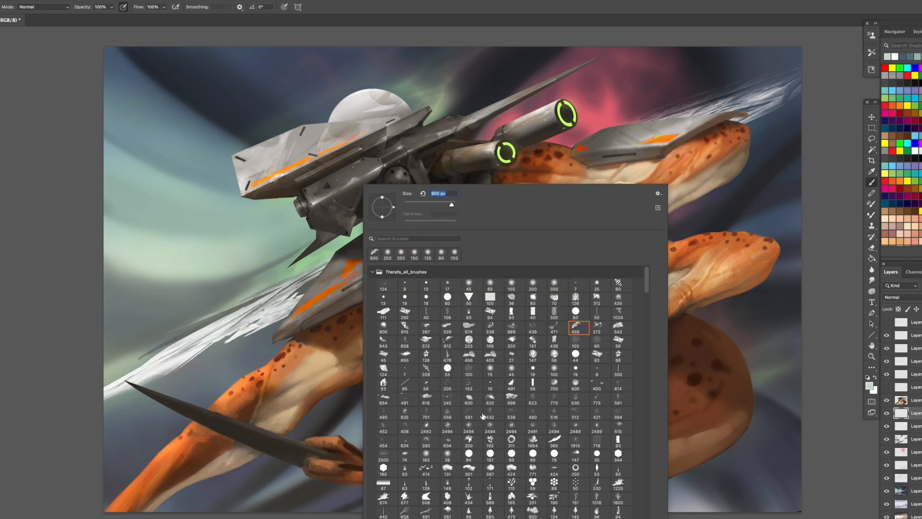
pyautogui.doubleClick(382, 341)
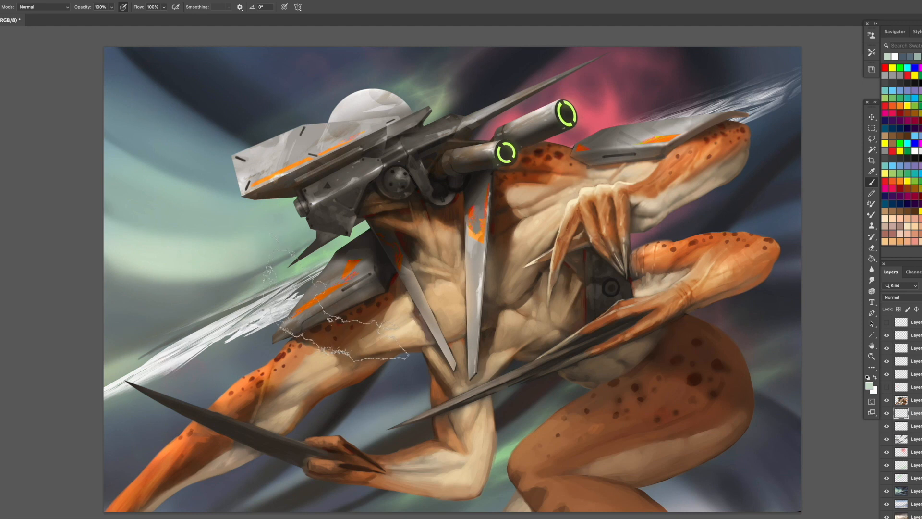
pyautogui.click(336, 299)
# - Rotate and stretch the pale cloud texture along the white streak, and place a copy behind the rear elbow
pyautogui.click(873, 117)
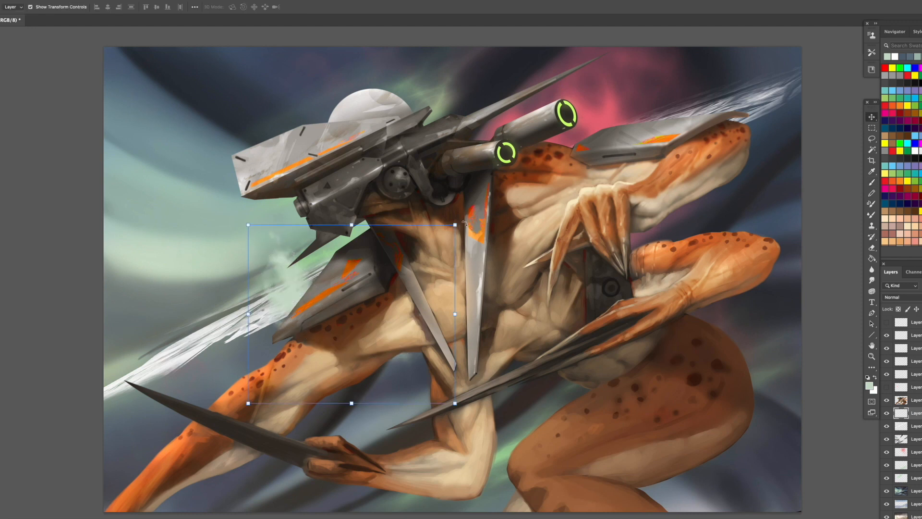
pyautogui.moveTo(465, 222); pyautogui.dragTo(336, 207)
pyautogui.moveTo(222, 357); pyautogui.dragTo(0, 441)
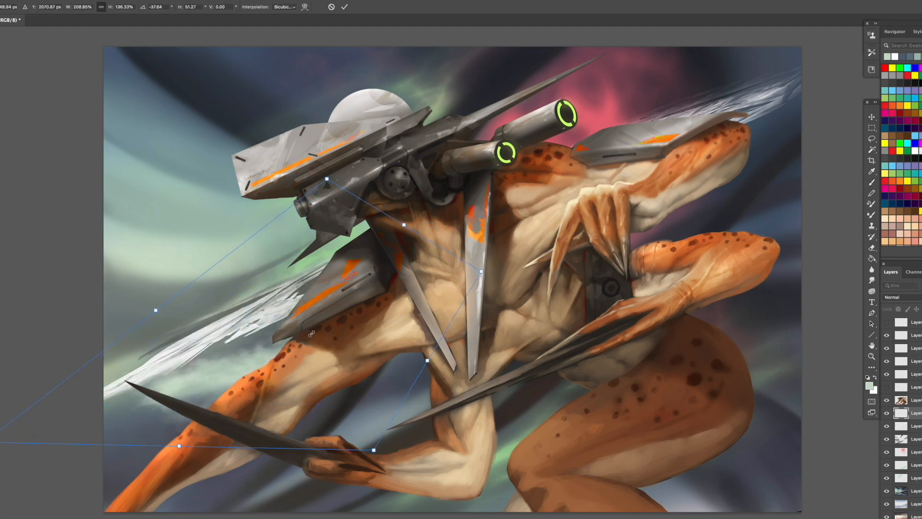
pyautogui.press('Return')
pyautogui.moveTo(312, 334); pyautogui.dragTo(762, 230)
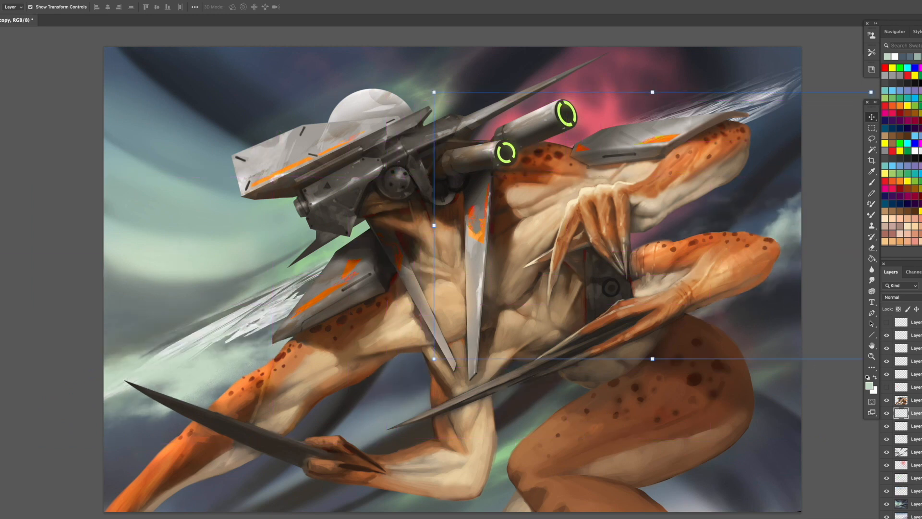
# - Darken the creature's lower front arm, rear elbow and lower leg with the Burn tool on highlights at 50% exposure
pyautogui.click(908, 400)
pyautogui.press('o')
pyautogui.click(872, 367)
pyautogui.click(898, 496)
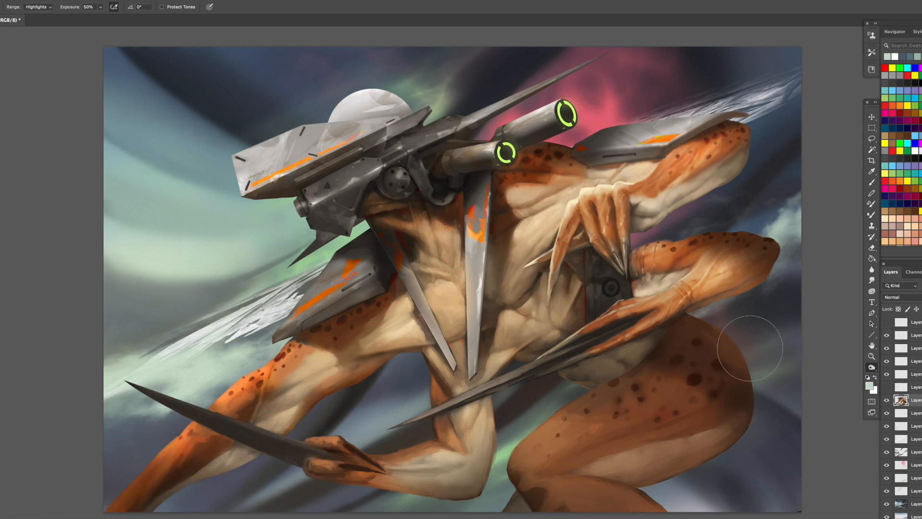
# - Adjust the color balance of the highlights on the creature layer
pyautogui.hotkey('ctrl', 'b')
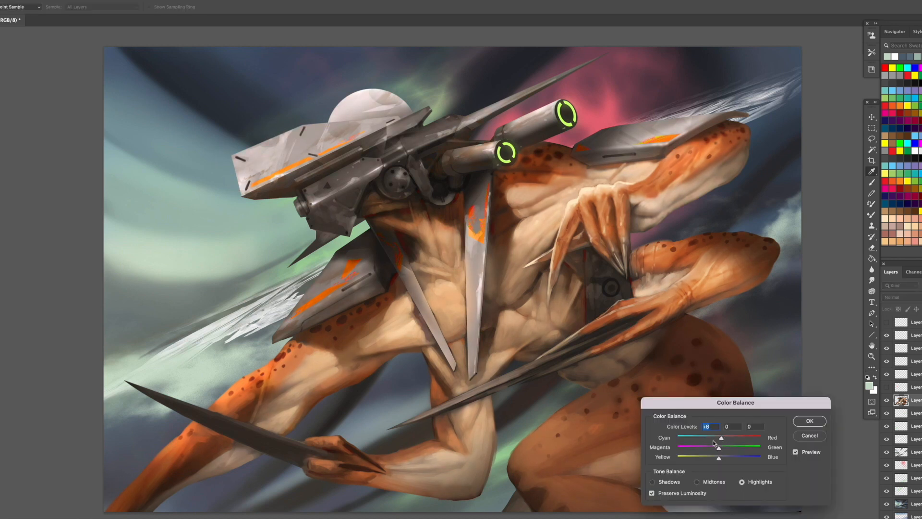
pyautogui.moveTo(713, 440)
pyautogui.mouseDown()
pyautogui.moveTo(706, 440)
pyautogui.moveTo(724, 436)
pyautogui.mouseUp()
pyautogui.moveTo(719, 448)
pyautogui.mouseDown()
pyautogui.moveTo(708, 451)
pyautogui.moveTo(725, 447)
pyautogui.moveTo(710, 460)
pyautogui.moveTo(721, 459)
pyautogui.mouseUp()
pyautogui.press('Return')
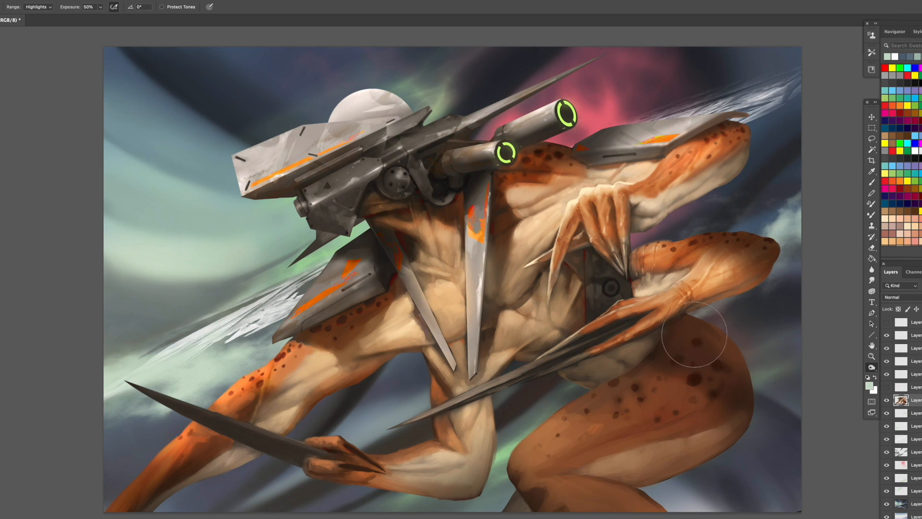
# - On a new layer beneath the creature, brush pale green haze behind the rear arm, thigh and front arms with a soft round brush
pyautogui.click(916, 414)
pyautogui.press('super+alt+shift+n')
pyautogui.click(873, 183)
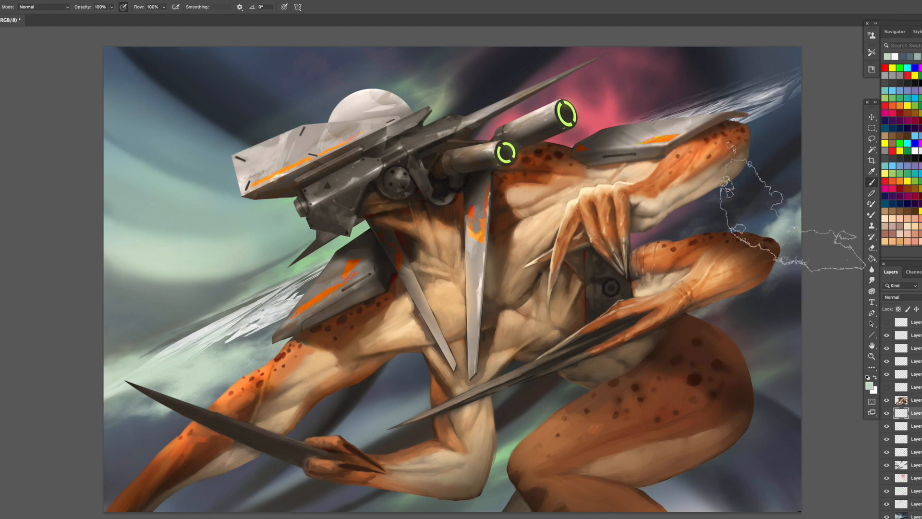
pyautogui.keyDown('alt'); pyautogui.click(788, 221); pyautogui.keyUp('alt')
pyautogui.rightClick(600, 300)
pyautogui.doubleClick(798, 286)
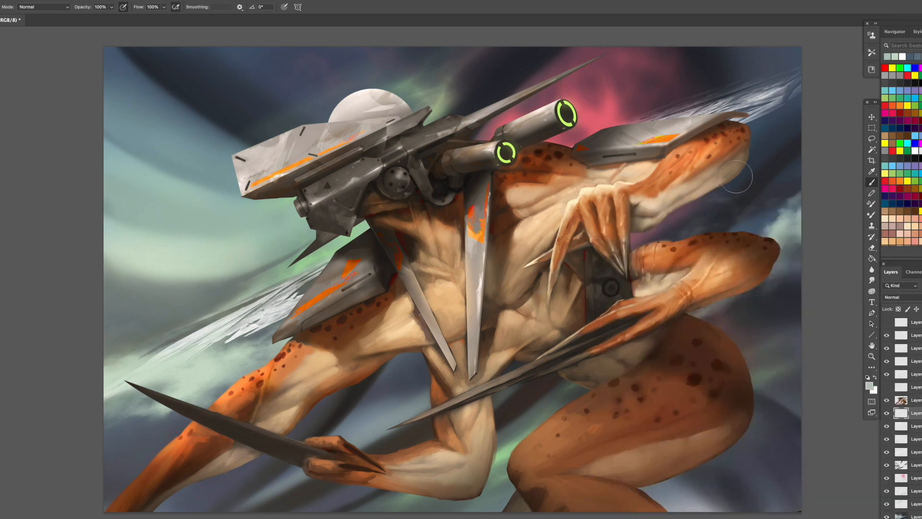
pyautogui.moveTo(733, 145)
pyautogui.mouseDown()
pyautogui.moveTo(697, 190)
pyautogui.moveTo(623, 228)
pyautogui.moveTo(623, 250)
pyautogui.moveTo(692, 265)
pyautogui.moveTo(736, 251)
pyautogui.moveTo(699, 338)
pyautogui.moveTo(780, 373)
pyautogui.moveTo(766, 406)
pyautogui.moveTo(742, 417)
pyautogui.mouseUp()
pyautogui.moveTo(557, 390)
pyautogui.mouseDown()
pyautogui.moveTo(418, 364)
pyautogui.moveTo(350, 395)
pyautogui.mouseUp()
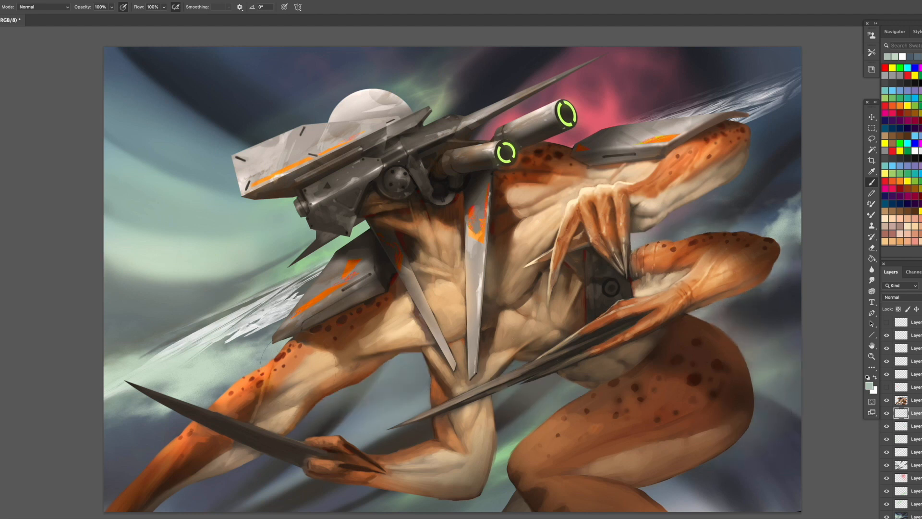
# - Brush large soft haze over the pink nebula, the white streak and the background below the thigh
pyautogui.moveTo(473, 177)
pyautogui.mouseDown()
pyautogui.moveTo(465, 138)
pyautogui.moveTo(626, 108)
pyautogui.moveTo(555, 125)
pyautogui.mouseUp()
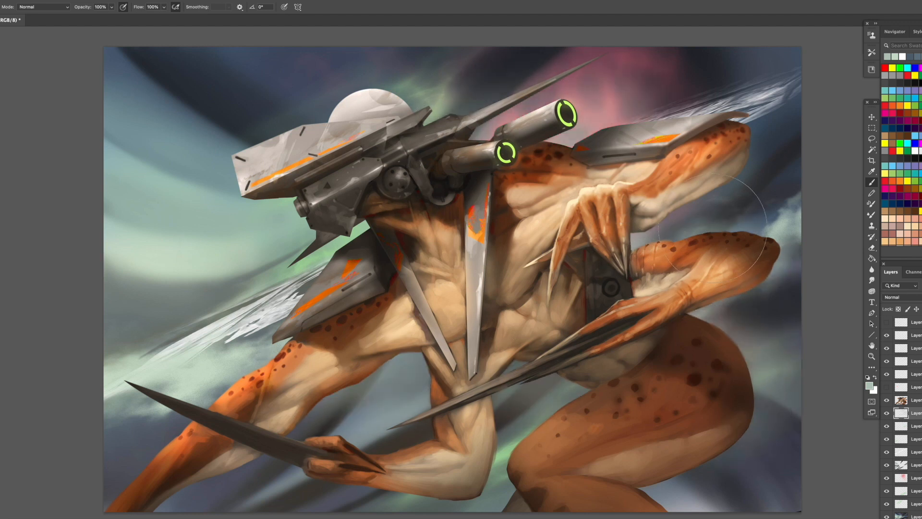
pyautogui.moveTo(350, 262)
pyautogui.mouseDown()
pyautogui.moveTo(254, 326)
pyautogui.moveTo(213, 420)
pyautogui.moveTo(121, 464)
pyautogui.moveTo(108, 486)
pyautogui.mouseUp()
pyautogui.moveTo(731, 385)
pyautogui.mouseDown()
pyautogui.moveTo(760, 417)
pyautogui.moveTo(625, 490)
pyautogui.mouseUp()
pyautogui.moveTo(697, 497); pyautogui.dragTo(757, 480)
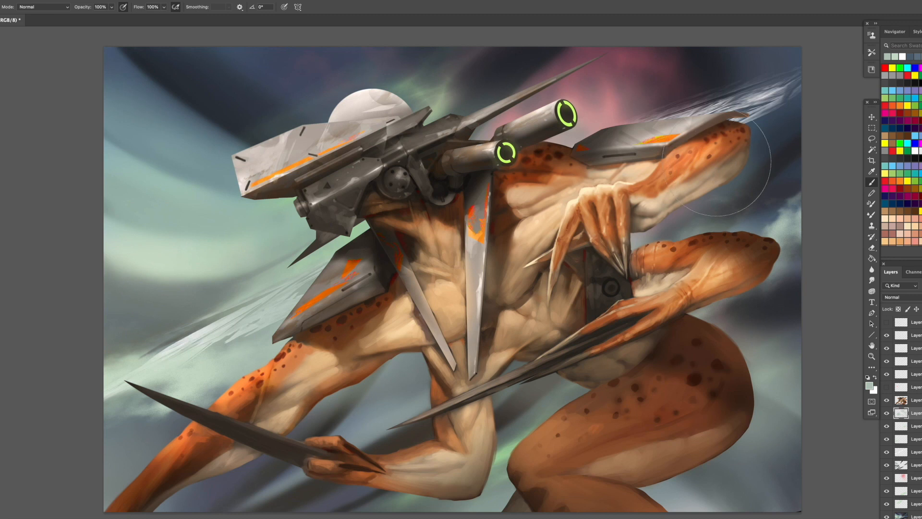
pyautogui.moveTo(716, 156)
pyautogui.mouseDown()
pyautogui.moveTo(715, 134)
pyautogui.moveTo(749, 122)
pyautogui.mouseUp()
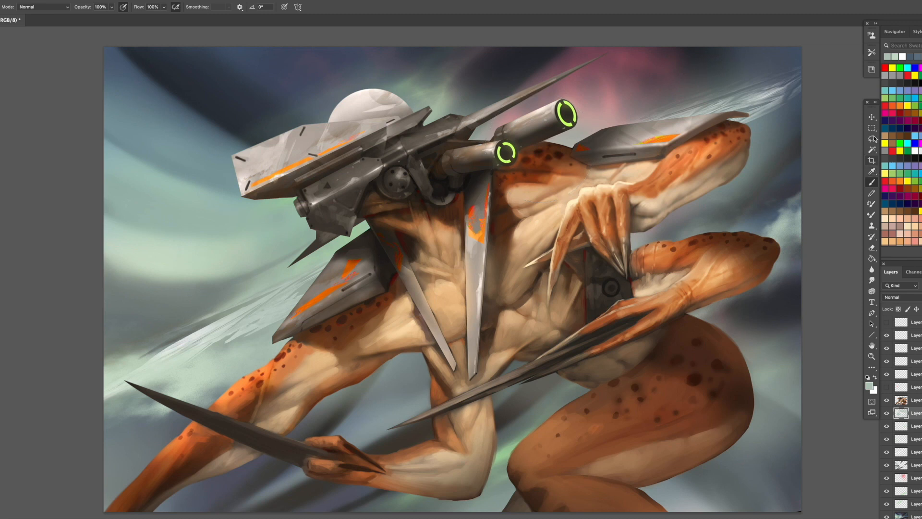
# - Paint a dark, thin streak on a new layer, running behind the claw and front arms toward the canvas edge with a smaller soft brush
pyautogui.rightClick(704, 255)
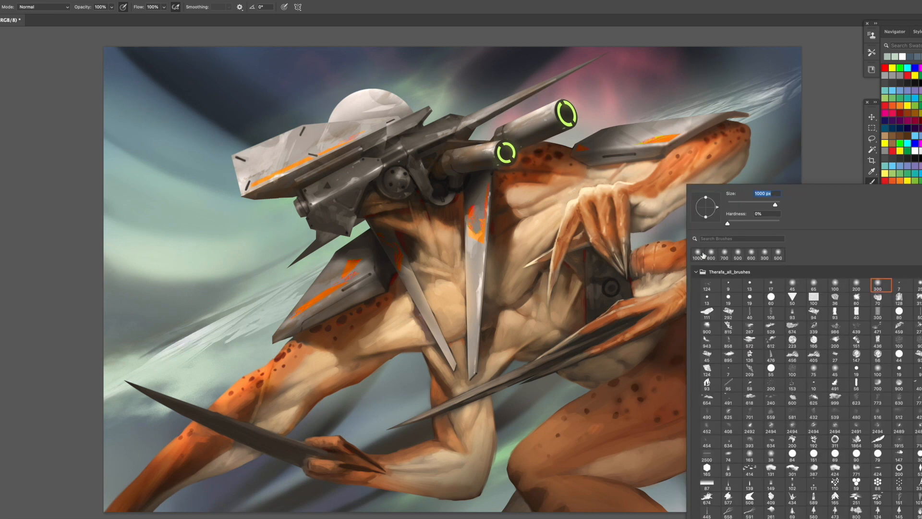
pyautogui.click(849, 290)
pyautogui.press('Return')
pyautogui.keyDown('alt'); pyautogui.click(519, 69); pyautogui.keyUp('alt')
pyautogui.press('[')
pyautogui.press('[')
pyautogui.press('[')
pyautogui.press('[')
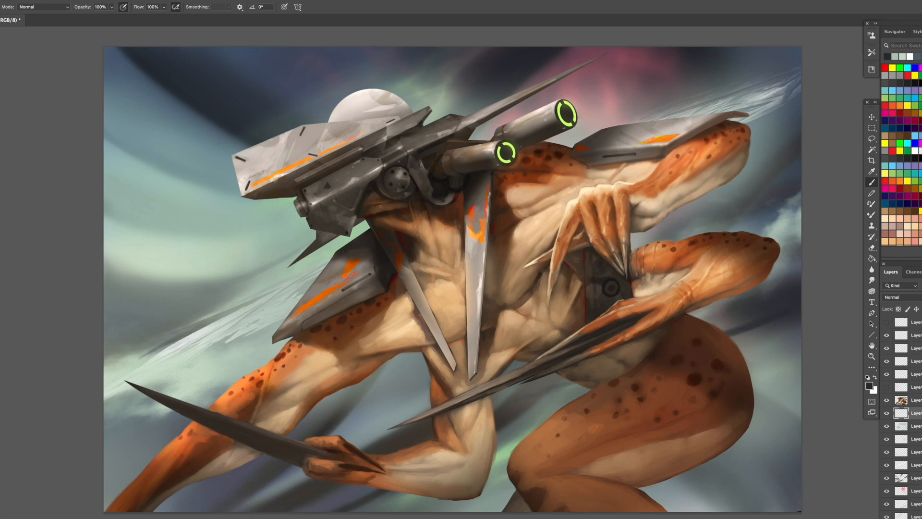
pyautogui.moveTo(568, 385); pyautogui.dragTo(495, 403)
pyautogui.moveTo(419, 414); pyautogui.dragTo(330, 430)
pyautogui.moveTo(383, 417); pyautogui.dragTo(289, 433)
pyautogui.moveTo(180, 449); pyautogui.dragTo(107, 477)
pyautogui.moveTo(154, 459); pyautogui.dragTo(81, 489)
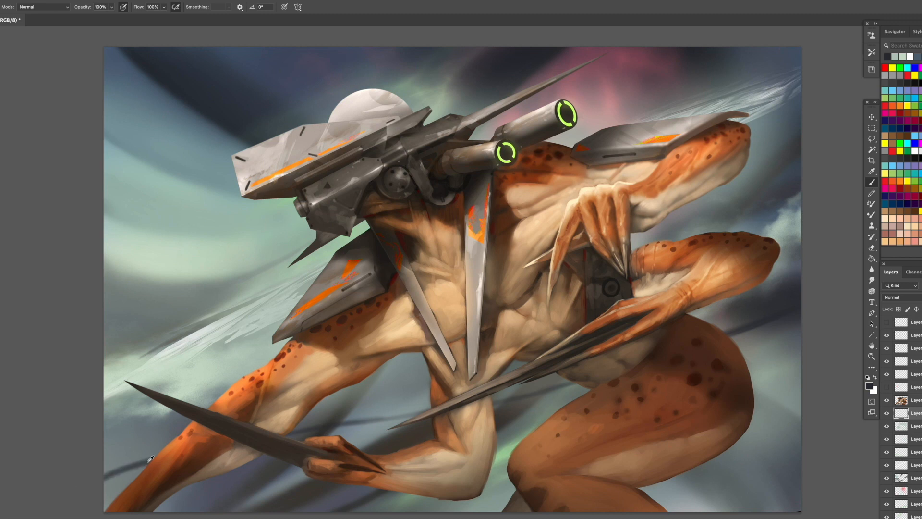
# - Rework the outer end of the dark streak beside the lower front arm, using sampled tones
pyautogui.keyDown('alt'); pyautogui.click(151, 458); pyautogui.keyUp('alt')
pyautogui.moveTo(180, 450); pyautogui.dragTo(105, 473)
pyautogui.keyDown('alt'); pyautogui.click(149, 459); pyautogui.keyUp('alt')
pyautogui.moveTo(154, 452); pyautogui.dragTo(81, 471)
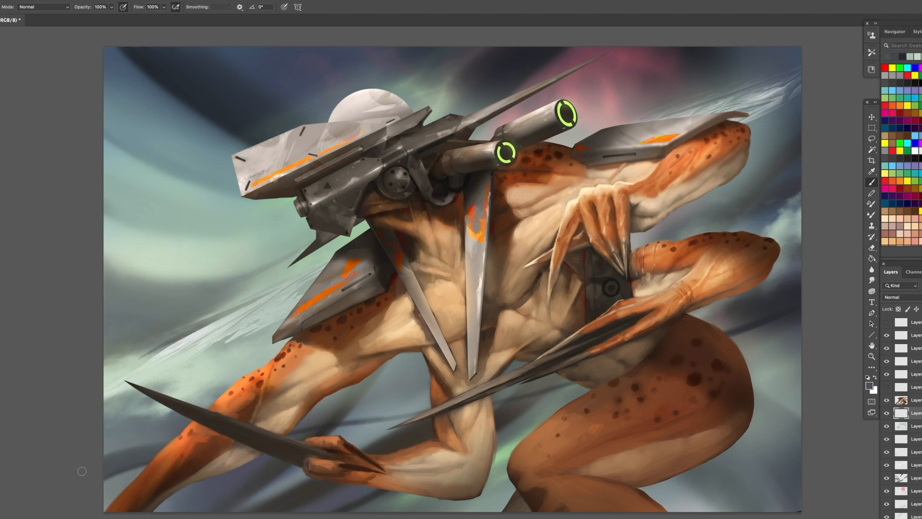
# - Blend the dark streak between the front arms and work dark tones into the background beside the rear thigh
pyautogui.keyDown('alt'); pyautogui.click(351, 423); pyautogui.keyUp('alt')
pyautogui.keyDown('alt'); pyautogui.click(331, 424); pyautogui.keyUp('alt')
pyautogui.moveTo(332, 425); pyautogui.dragTo(249, 437)
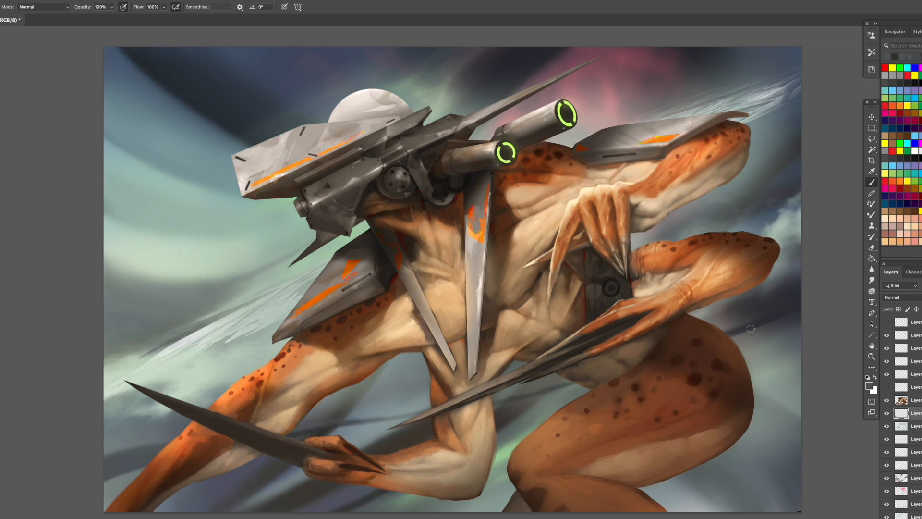
pyautogui.keyDown('alt'); pyautogui.click(766, 308); pyautogui.keyUp('alt')
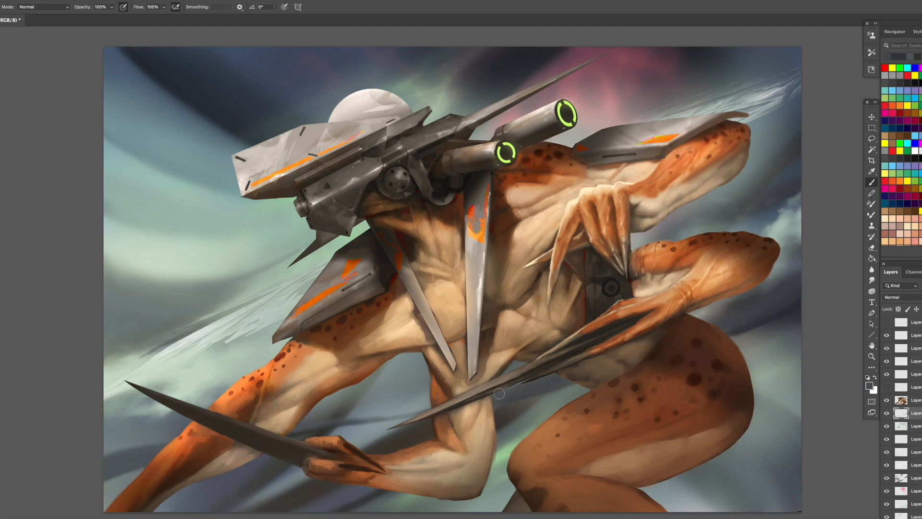
pyautogui.moveTo(427, 402); pyautogui.dragTo(346, 419)
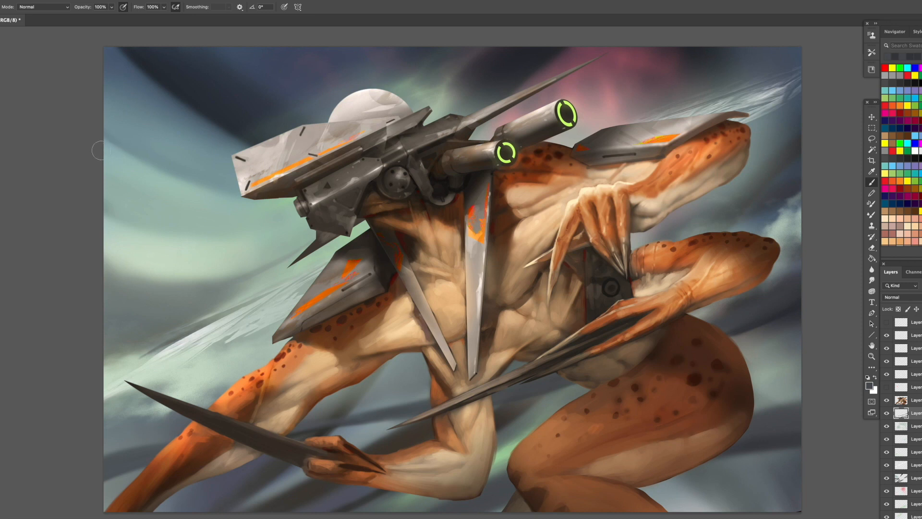
# - Sample a dark tone and paint a blurred dark streak from beneath the visor across the pale glow
pyautogui.keyDown('alt'); pyautogui.click(391, 268); pyautogui.keyUp('alt')
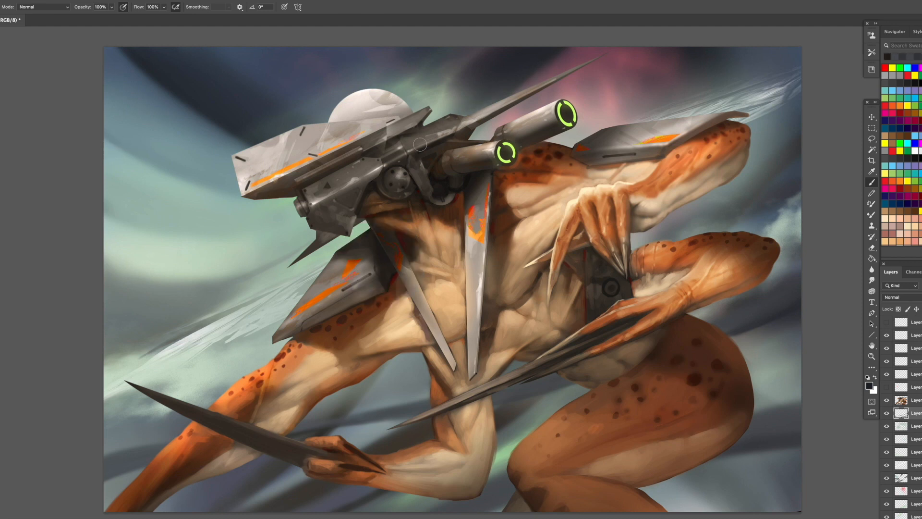
pyautogui.moveTo(294, 203)
pyautogui.mouseDown()
pyautogui.moveTo(253, 209)
pyautogui.moveTo(193, 242)
pyautogui.mouseUp()
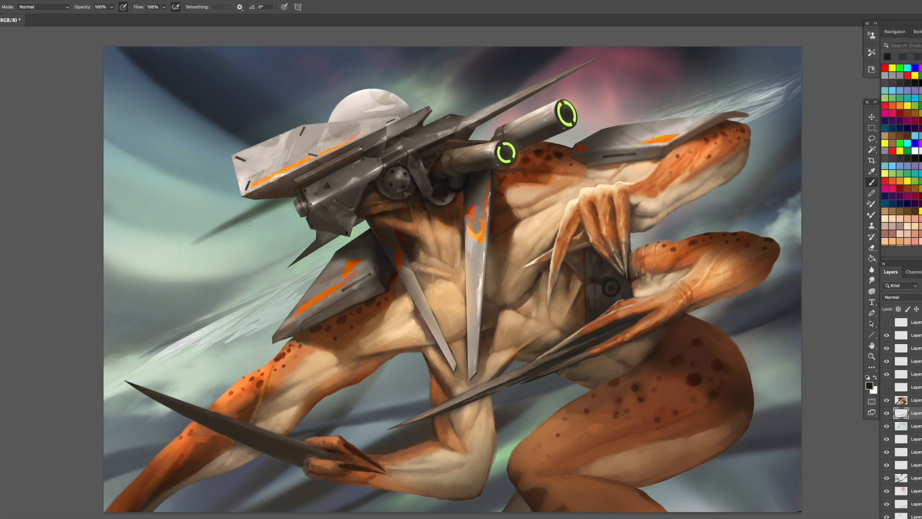
pyautogui.keyDown('alt'); pyautogui.click(240, 218); pyautogui.keyUp('alt')
pyautogui.moveTo(244, 214); pyautogui.dragTo(110, 285)
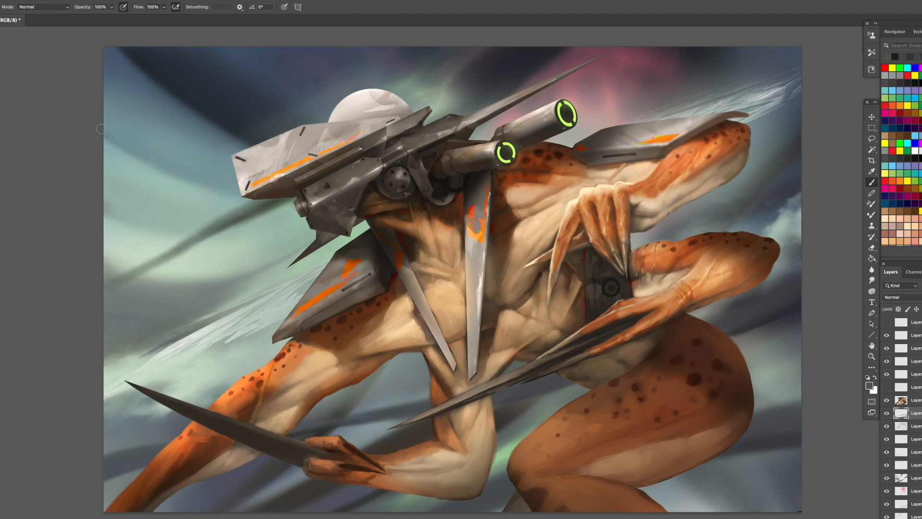
# - Make a large circular selection on a new layer over the pale glow beside the visor and sample a dark green-grey tone
pyautogui.press('alt+shift+super+n')
pyautogui.moveTo(872, 127); pyautogui.dragTo(897, 137)
pyautogui.moveTo(141, 163); pyautogui.dragTo(403, 297)
pyautogui.moveTo(161, 196)
pyautogui.mouseDown()
pyautogui.moveTo(229, 137)
pyautogui.moveTo(143, 224)
pyautogui.mouseUp()
pyautogui.press('b')
pyautogui.keyDown('alt'); pyautogui.click(257, 211); pyautogui.keyUp('alt')
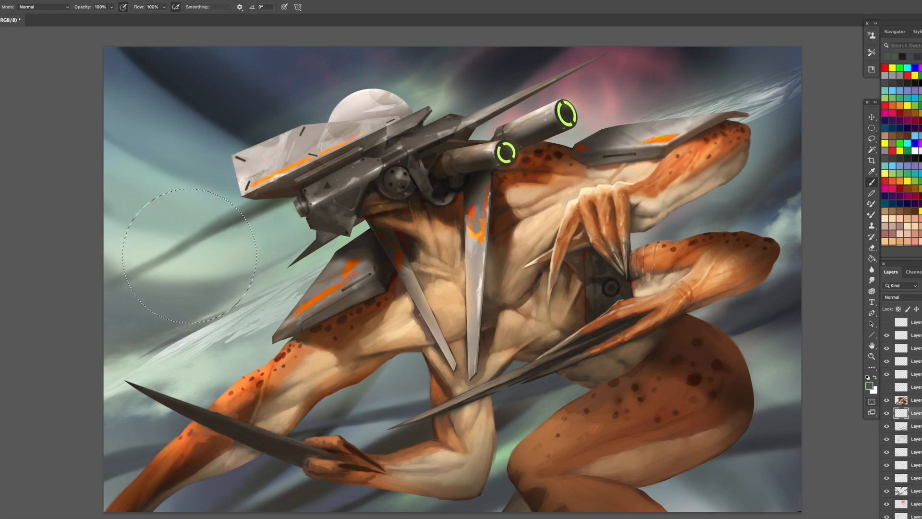
# - Paint the circular selection on a new layer as a dim planet, using the dark green-grey and sampled pale background tones
pyautogui.press('alt+shift+super+n')
pyautogui.press(']')
pyautogui.press(']')
pyautogui.press(']')
pyautogui.press(']')
pyautogui.press(']')
pyautogui.press(']')
pyautogui.press(']')
pyautogui.press(']')
pyautogui.moveTo(210, 195)
pyautogui.mouseDown()
pyautogui.moveTo(241, 236)
pyautogui.moveTo(223, 271)
pyautogui.mouseUp()
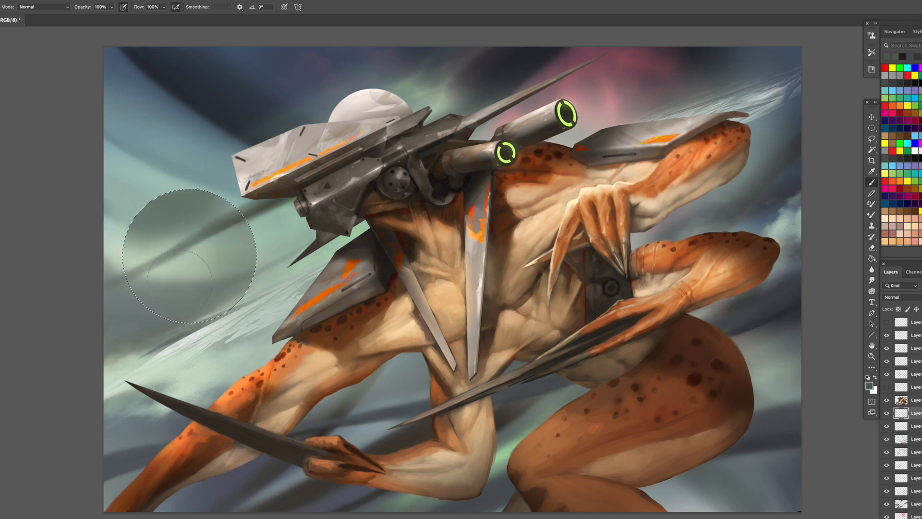
pyautogui.moveTo(216, 182); pyautogui.dragTo(213, 189)
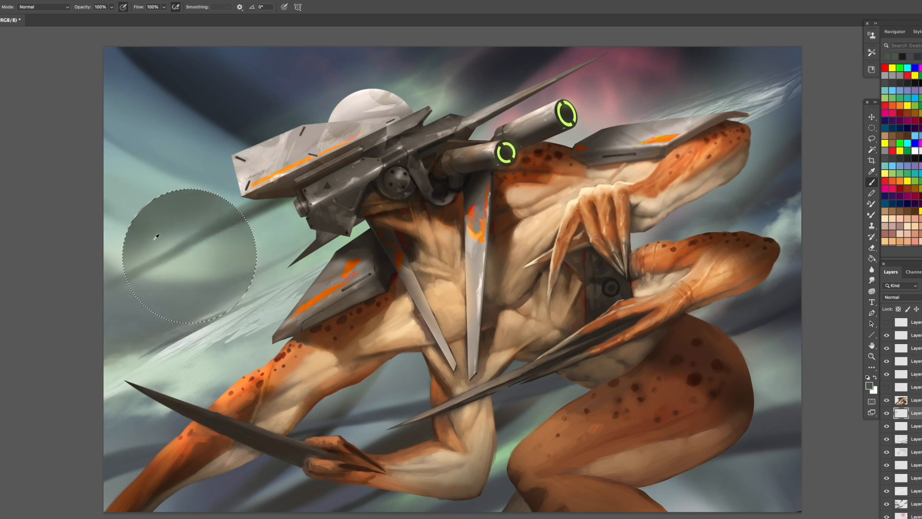
pyautogui.keyDown('alt'); pyautogui.click(107, 227); pyautogui.keyUp('alt')
pyautogui.keyDown('alt'); pyautogui.click(126, 204); pyautogui.keyUp('alt')
pyautogui.moveTo(117, 241); pyautogui.dragTo(129, 222)
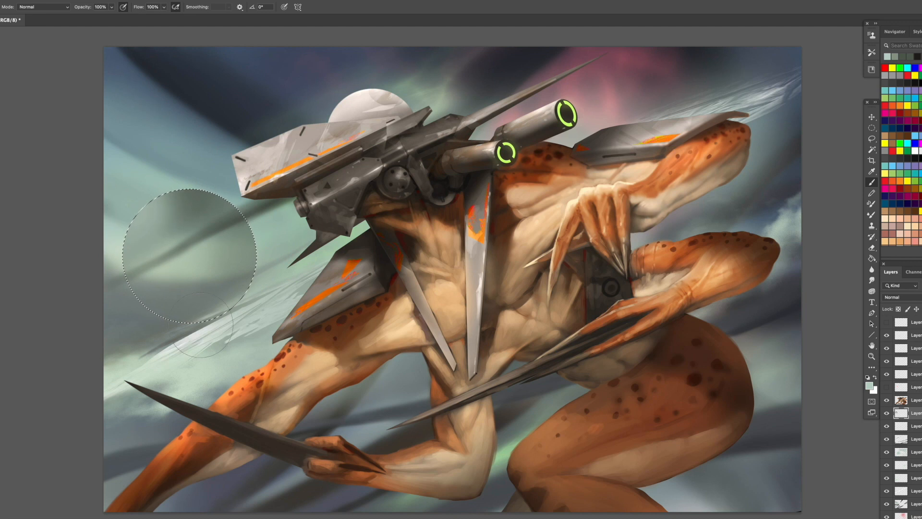
# - Deselect the planet and soften it with a Gaussian Blur stronger than 4 pixels
pyautogui.press('super+d')
pyautogui.press('[')
pyautogui.press('[')
pyautogui.click(114, 1)
pyautogui.moveTo(220, 94)
pyautogui.click(254, 123)
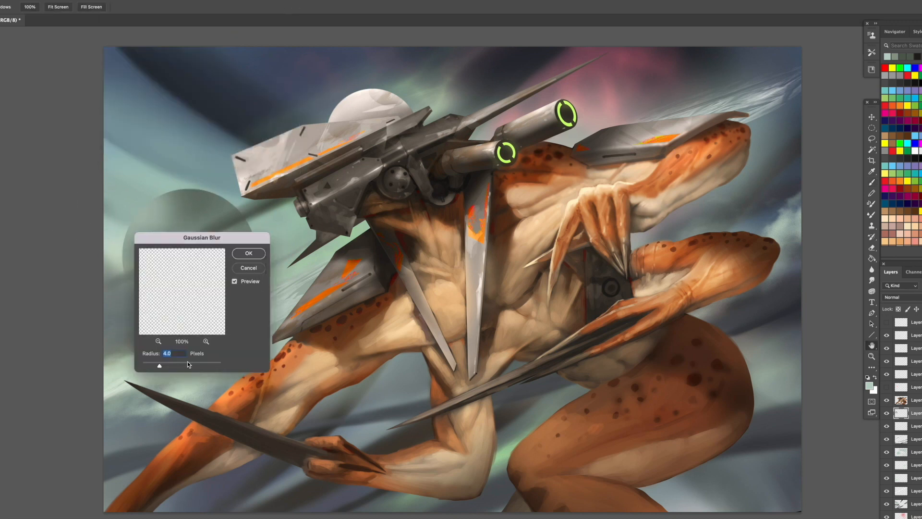
pyautogui.moveTo(159, 366); pyautogui.dragTo(172, 366)
pyautogui.press('Return')
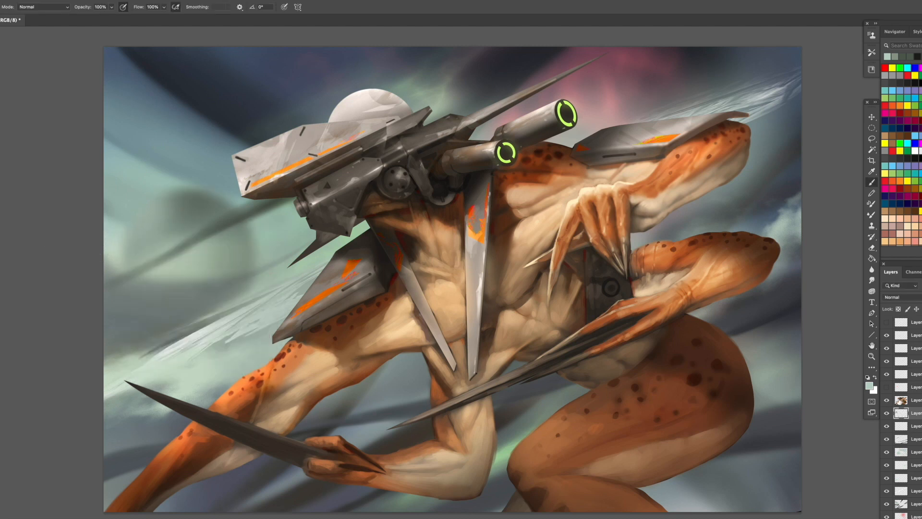
# - Lasso the small stray area at the canvas's lower-right corner on the creature layer and clear it
pyautogui.click(902, 399)
pyautogui.press('l')
pyautogui.moveTo(787, 512); pyautogui.dragTo(825, 470)
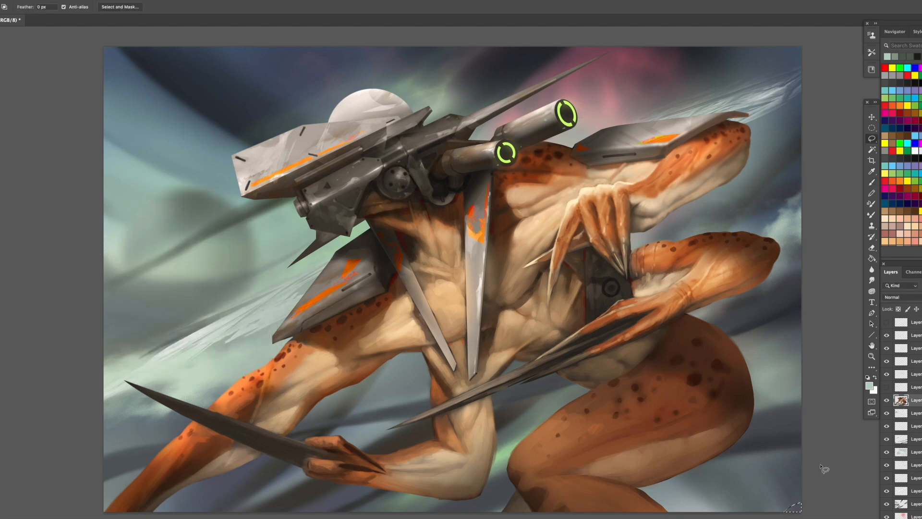
# - Add a new layer above the creature and clip it to the creature layer
pyautogui.click(915, 414)
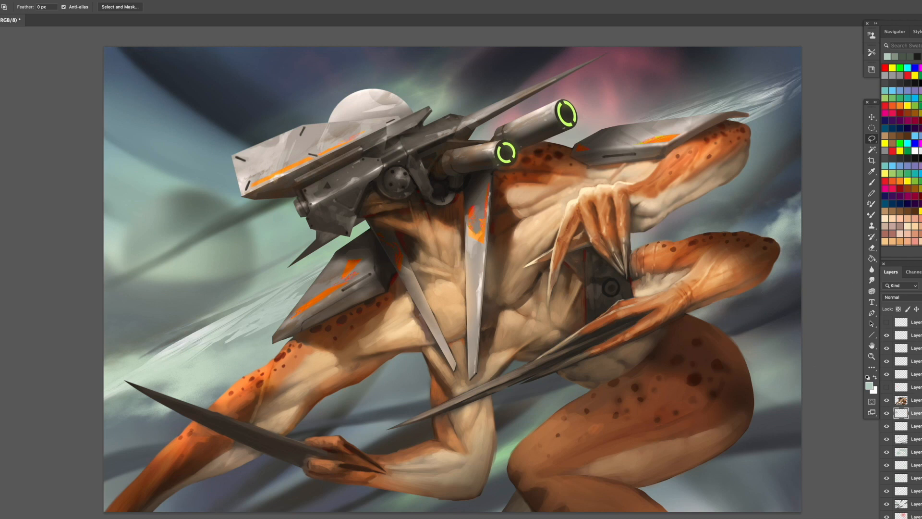
pyautogui.hotkey('ctrl', ']')
pyautogui.rightClick(916, 400)
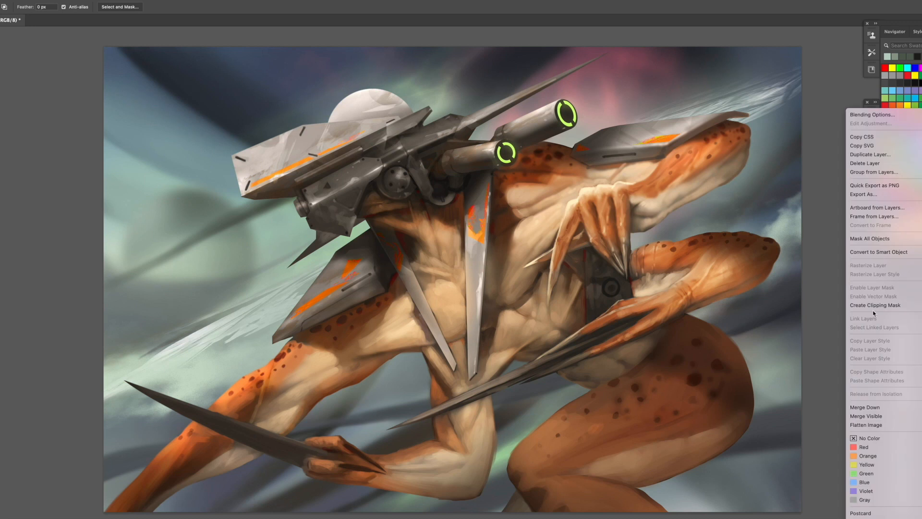
pyautogui.click(874, 308)
# - Sample pale background tones and brush soft haze along the spotted front arm and the edge of its shoulder plate
pyautogui.press('b')
pyautogui.keyDown('alt'); pyautogui.click(204, 331); pyautogui.keyUp('alt')
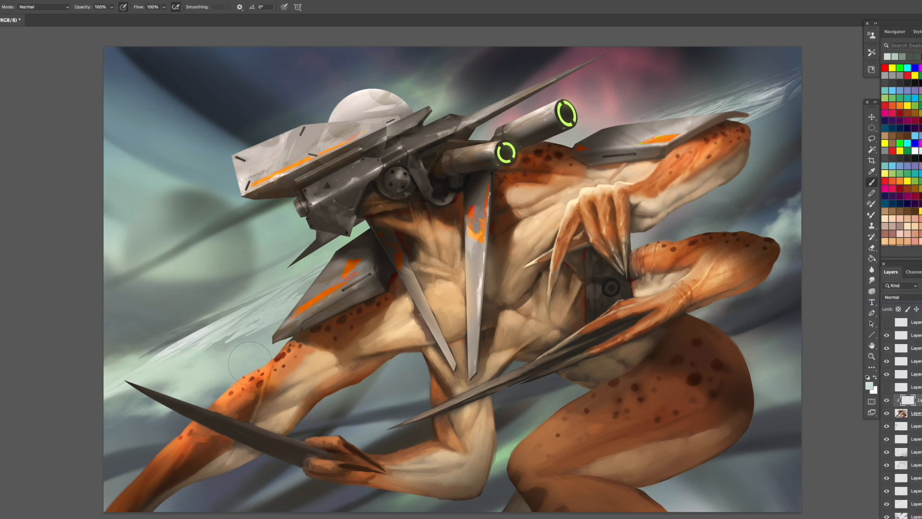
pyautogui.moveTo(262, 370); pyautogui.dragTo(231, 388)
pyautogui.moveTo(267, 345); pyautogui.dragTo(282, 327)
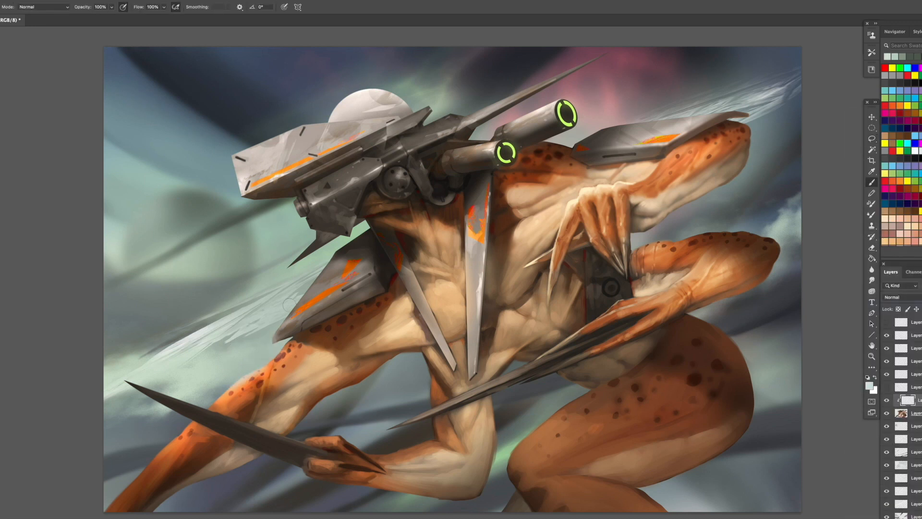
pyautogui.keyDown('alt'); pyautogui.click(207, 335); pyautogui.keyUp('alt')
pyautogui.moveTo(226, 395); pyautogui.dragTo(109, 508)
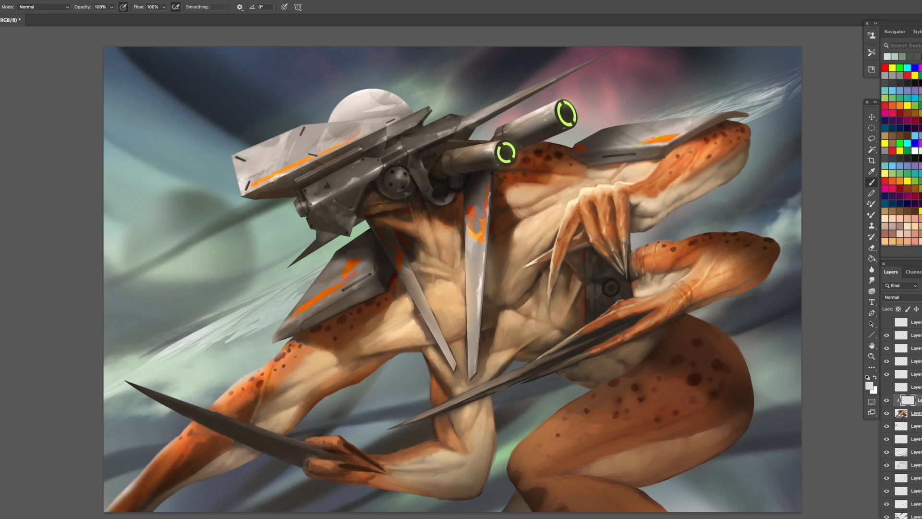
pyautogui.moveTo(283, 317); pyautogui.dragTo(313, 282)
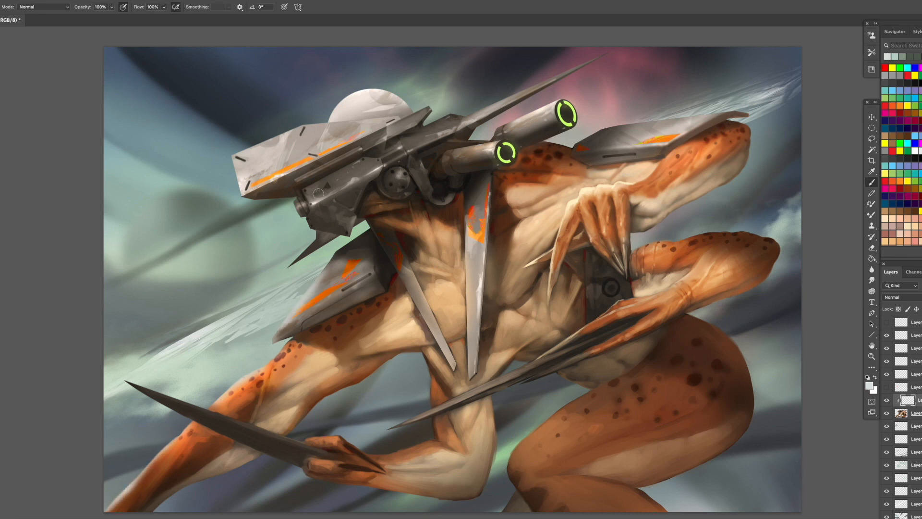
# - Brush sampled pale haze onto the rear shoulder plate, the two bent rear elbows and the outer edge of the thigh
pyautogui.moveTo(680, 108)
pyautogui.mouseDown()
pyautogui.moveTo(724, 108)
pyautogui.moveTo(639, 119)
pyautogui.mouseUp()
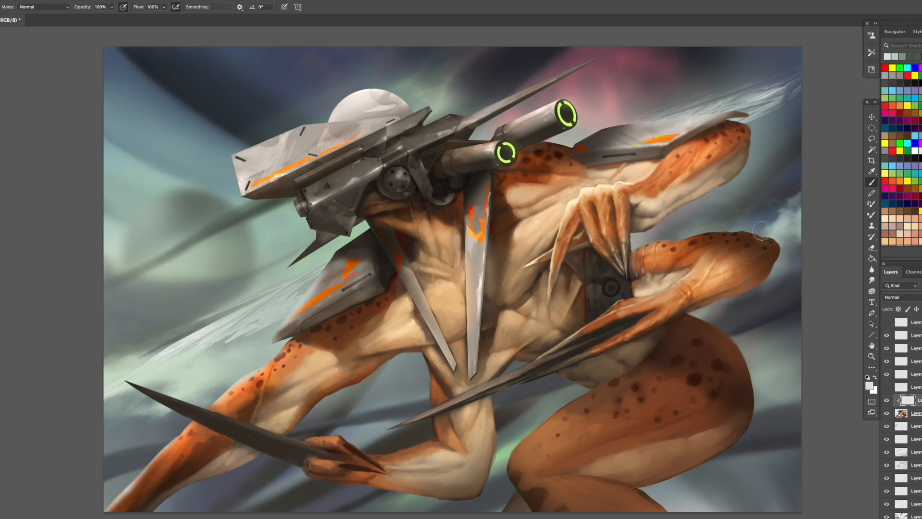
pyautogui.keyDown('alt'); pyautogui.click(779, 238); pyautogui.keyUp('alt')
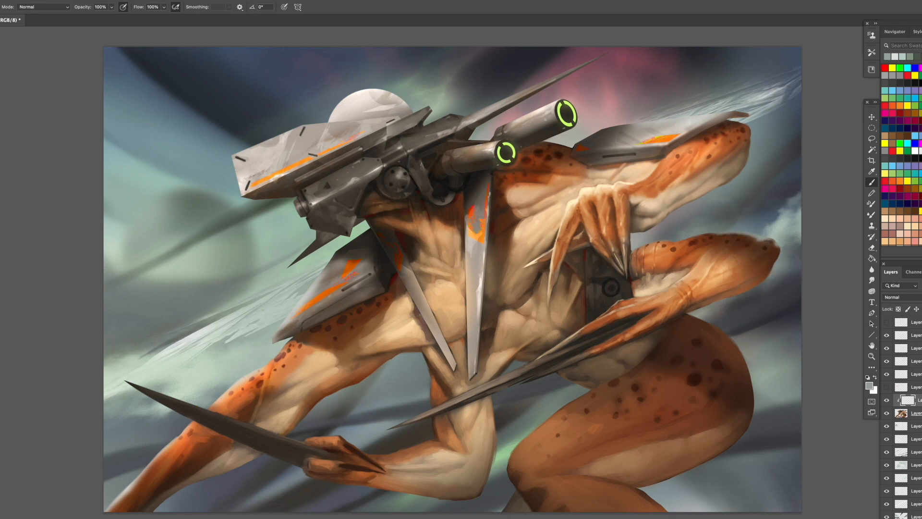
pyautogui.moveTo(694, 313)
pyautogui.mouseDown()
pyautogui.moveTo(747, 375)
pyautogui.moveTo(716, 334)
pyautogui.moveTo(740, 373)
pyautogui.moveTo(728, 332)
pyautogui.moveTo(756, 393)
pyautogui.moveTo(737, 360)
pyautogui.moveTo(744, 382)
pyautogui.mouseUp()
pyautogui.moveTo(775, 246)
pyautogui.mouseDown()
pyautogui.moveTo(757, 230)
pyautogui.moveTo(678, 234)
pyautogui.mouseUp()
pyautogui.moveTo(751, 130)
pyautogui.mouseDown()
pyautogui.moveTo(741, 175)
pyautogui.moveTo(721, 187)
pyautogui.mouseUp()
pyautogui.keyDown('alt'); pyautogui.click(766, 96); pyautogui.keyUp('alt')
pyautogui.moveTo(749, 134); pyautogui.dragTo(714, 189)
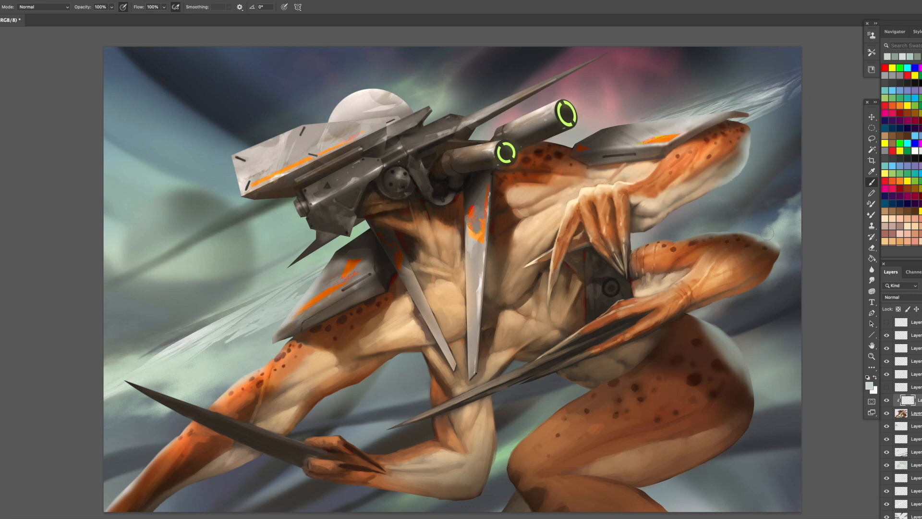
# - Strengthen the pale rim haze on the thigh and extend it to the knee, lower leg and bent front elbow
pyautogui.moveTo(716, 328); pyautogui.dragTo(735, 355)
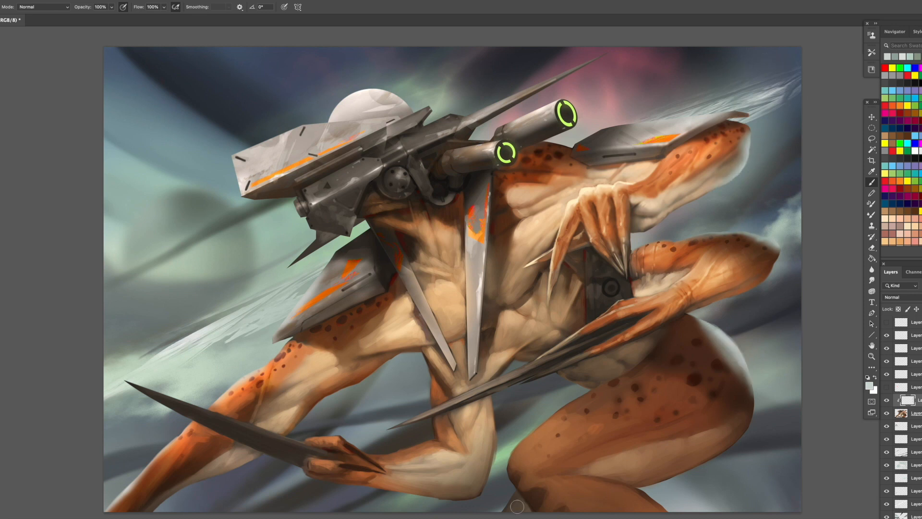
pyautogui.moveTo(517, 490); pyautogui.dragTo(504, 510)
pyautogui.moveTo(554, 416); pyautogui.dragTo(509, 467)
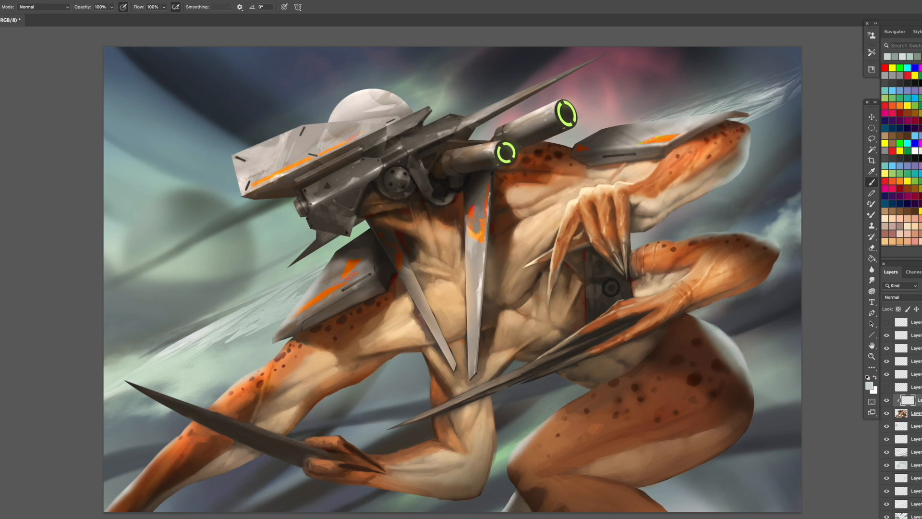
pyautogui.moveTo(501, 413)
pyautogui.mouseDown()
pyautogui.moveTo(497, 465)
pyautogui.moveTo(467, 511)
pyautogui.mouseUp()
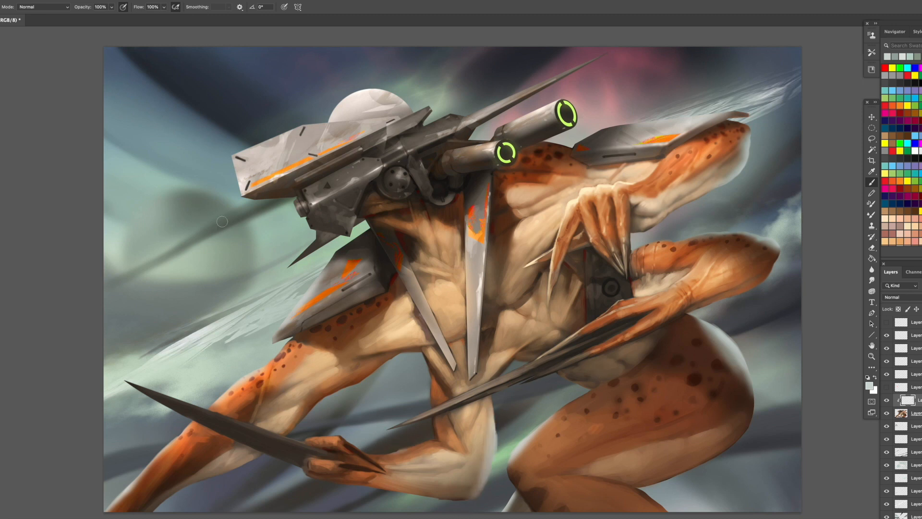
# - Brighten the spotted thigh on the creature layer with the Dodge tool, using Highlights range and 52% exposure
pyautogui.click(872, 368)
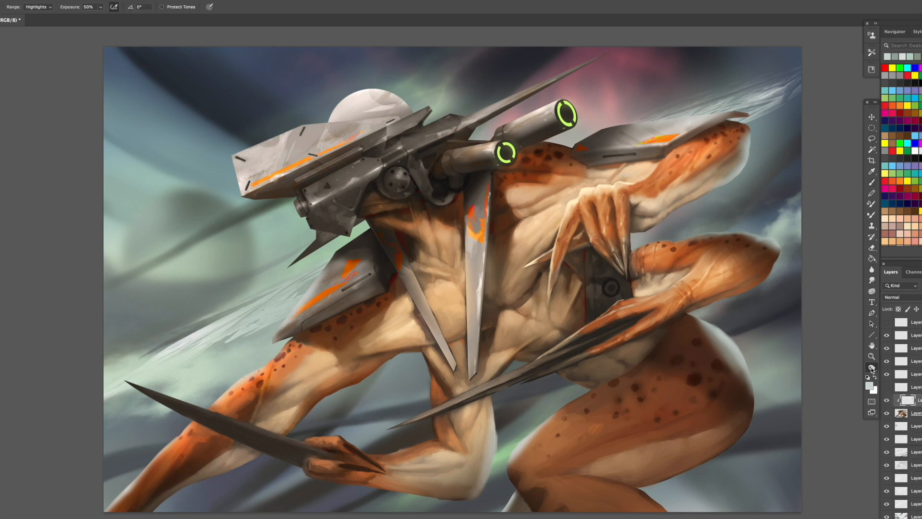
pyautogui.click(897, 487)
pyautogui.press('[')
pyautogui.press('[')
pyautogui.press('[')
pyautogui.press('[')
pyautogui.press('[')
pyautogui.press('[')
pyautogui.press('[')
pyautogui.press('[')
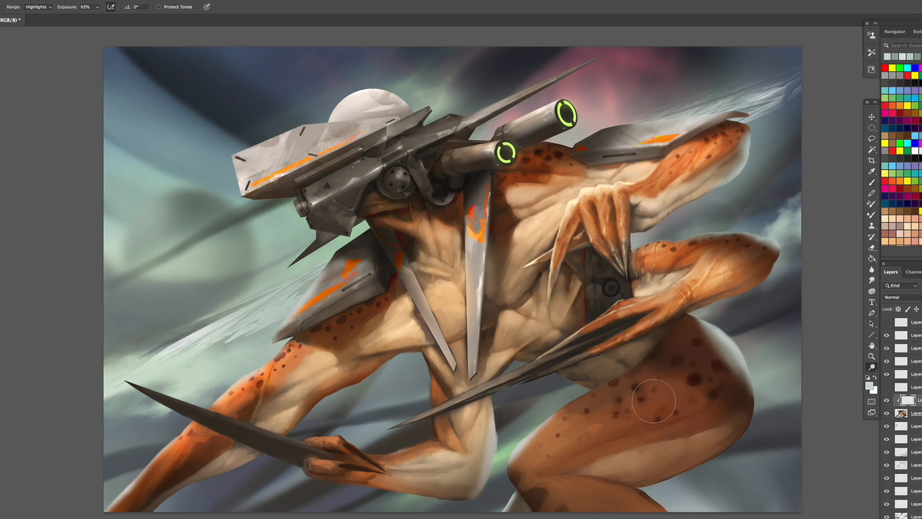
pyautogui.click(911, 414)
pyautogui.moveTo(632, 401); pyautogui.dragTo(653, 406)
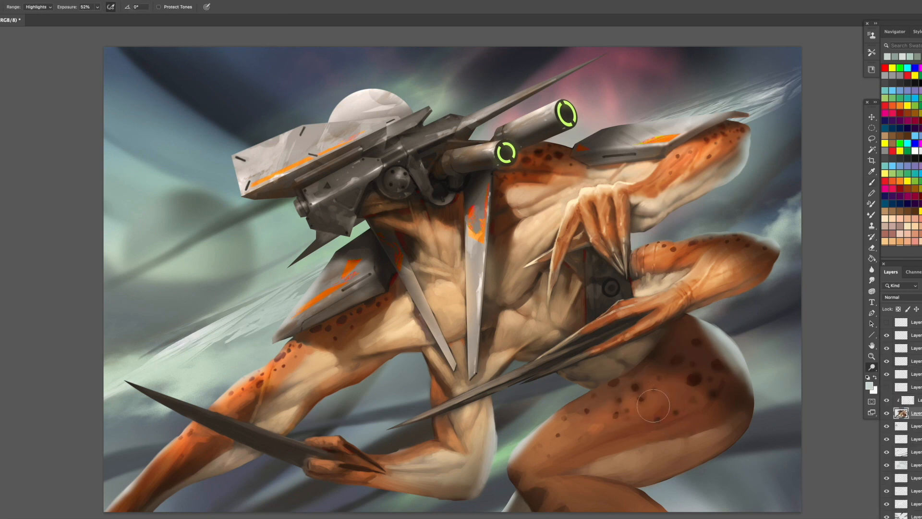
pyautogui.moveTo(568, 445)
pyautogui.mouseDown()
pyautogui.moveTo(536, 466)
pyautogui.moveTo(594, 447)
pyautogui.mouseUp()
pyautogui.press(']')
pyautogui.press(']')
pyautogui.press(']')
pyautogui.moveTo(684, 398); pyautogui.dragTo(676, 390)
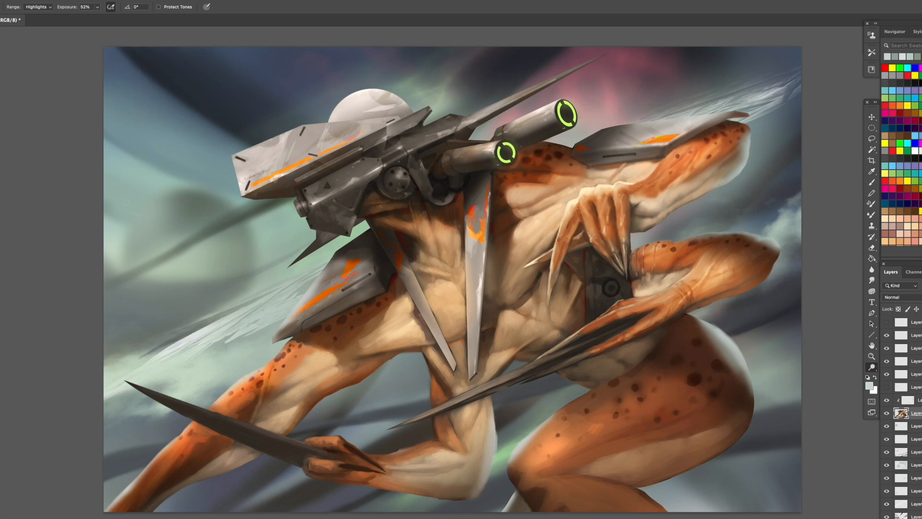
# - Identify the layer holding the thin white background streaks by toggling its visibility and select it
pyautogui.click(886, 504)
pyautogui.click(887, 504)
pyautogui.click(915, 504)
pyautogui.click(111, 0)
pyautogui.click(126, 0)
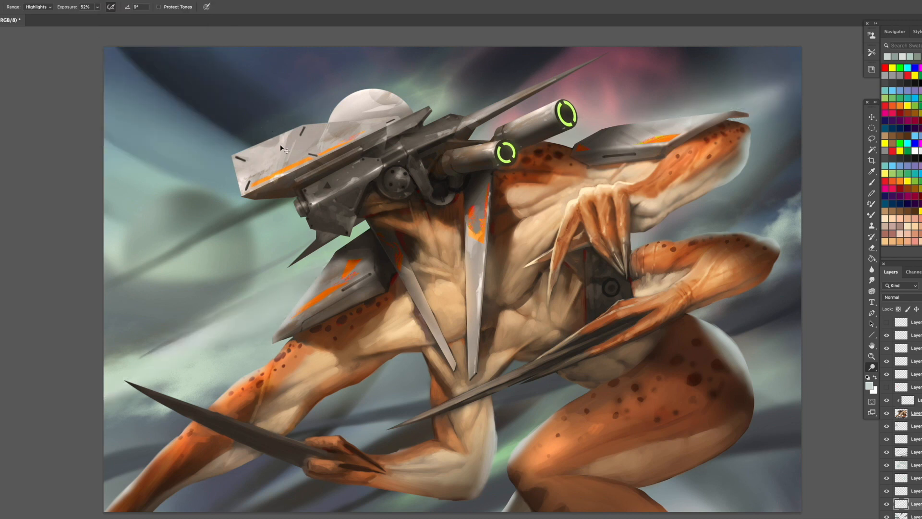
pyautogui.hotkey('ctrl', 'z')
# - Apply Motion Blur to the white streaks with an angle of 31° and a distance of 223 pixels
pyautogui.click(112, 0)
pyautogui.moveTo(211, 95)
pyautogui.click(257, 144)
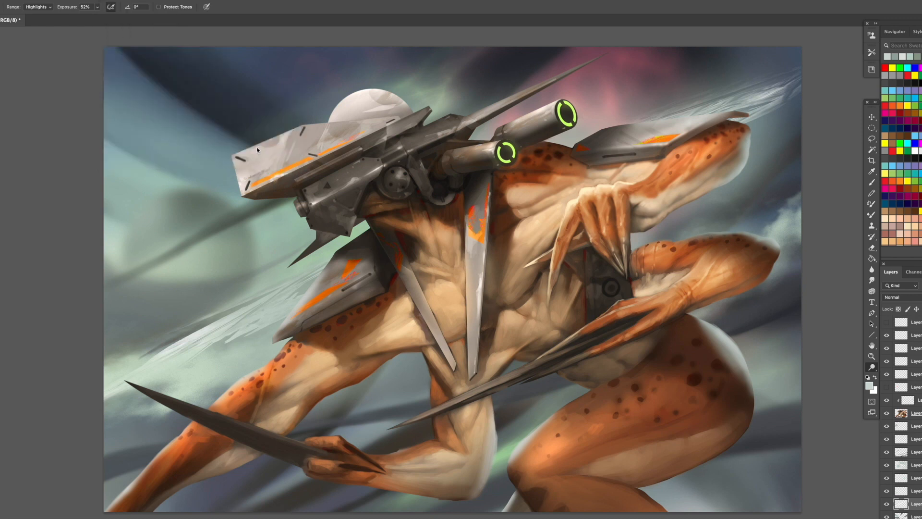
pyautogui.click(219, 396)
pyautogui.moveTo(211, 270); pyautogui.dragTo(470, 311)
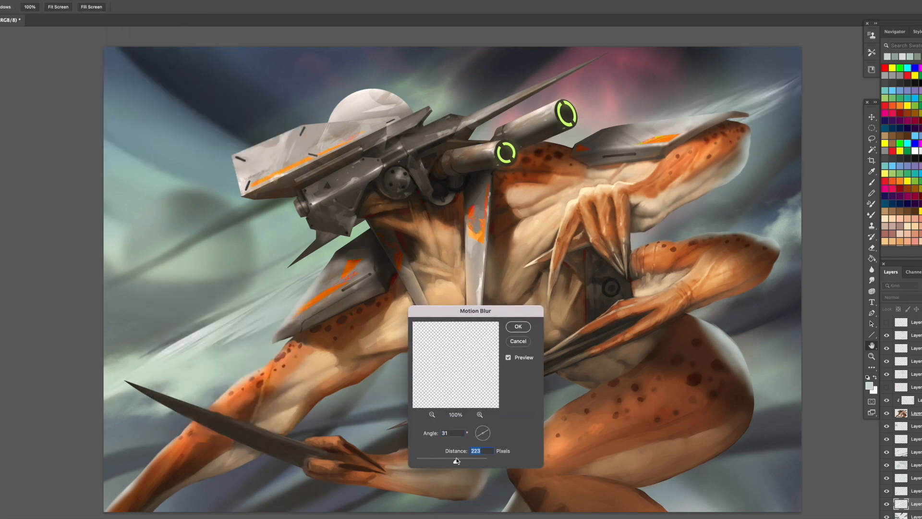
pyautogui.press('Return')
# - Lasso the lower belly beneath the rear forearm and brush sampled background haze into it on the clipped layer, then deselect
pyautogui.press('o')
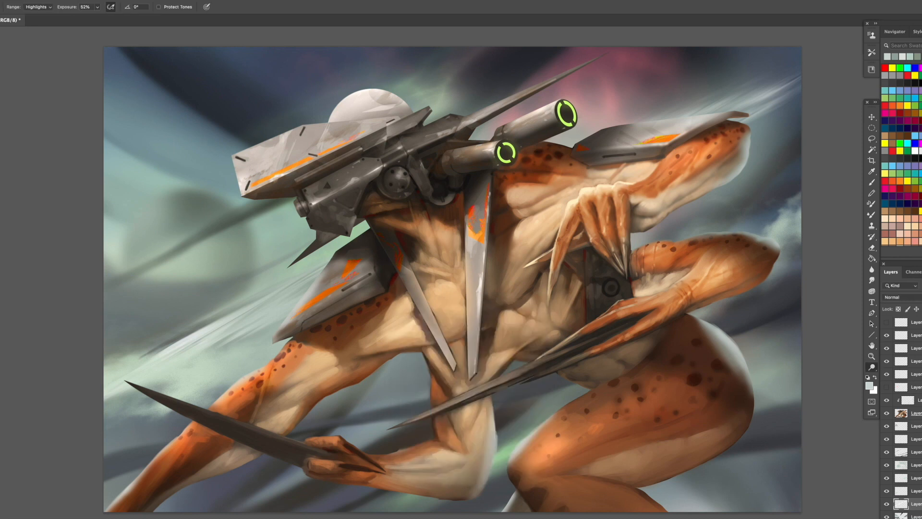
pyautogui.click(917, 400)
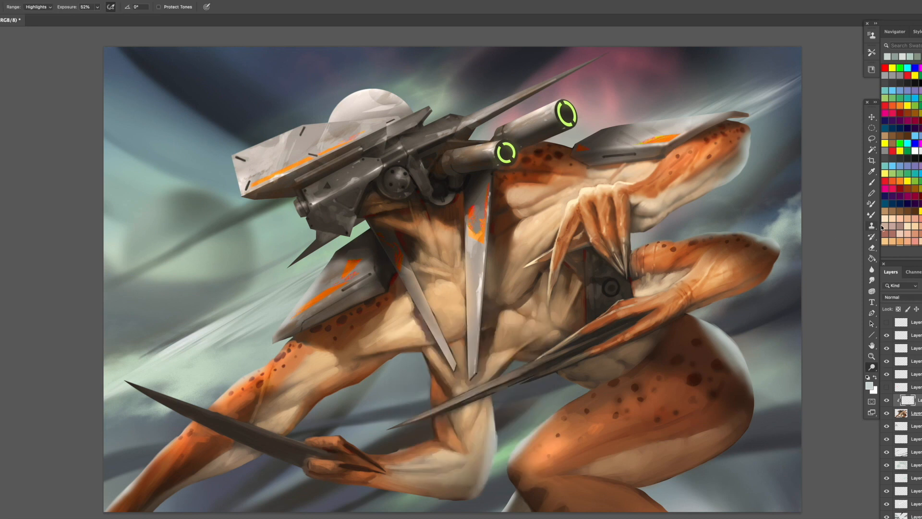
pyautogui.click(872, 183)
pyautogui.keyDown('alt'); pyautogui.click(583, 391); pyautogui.keyUp('alt')
pyautogui.press('l')
pyautogui.moveTo(585, 394)
pyautogui.mouseDown()
pyautogui.moveTo(618, 382)
pyautogui.moveTo(569, 370)
pyautogui.moveTo(574, 391)
pyautogui.moveTo(585, 394)
pyautogui.mouseUp()
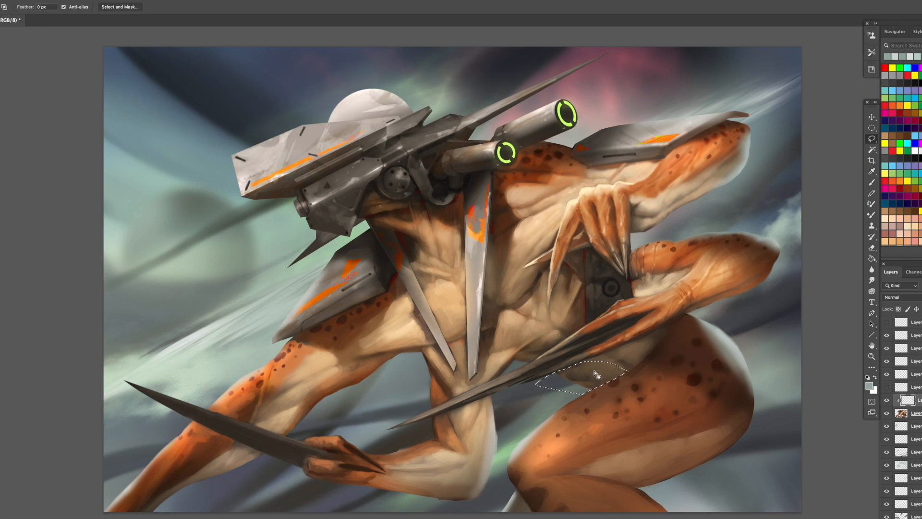
pyautogui.press('b')
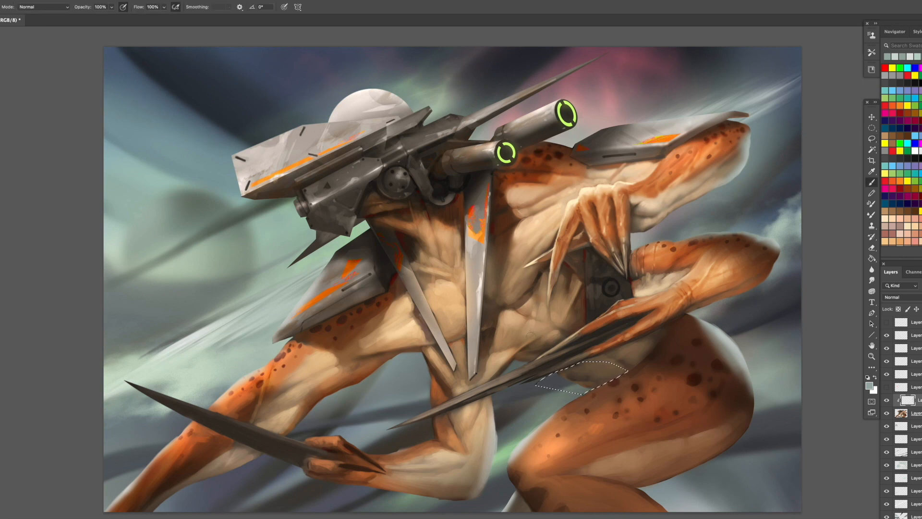
pyautogui.press(']')
pyautogui.press(']')
pyautogui.moveTo(569, 382)
pyautogui.mouseDown()
pyautogui.moveTo(598, 388)
pyautogui.moveTo(559, 381)
pyautogui.mouseUp()
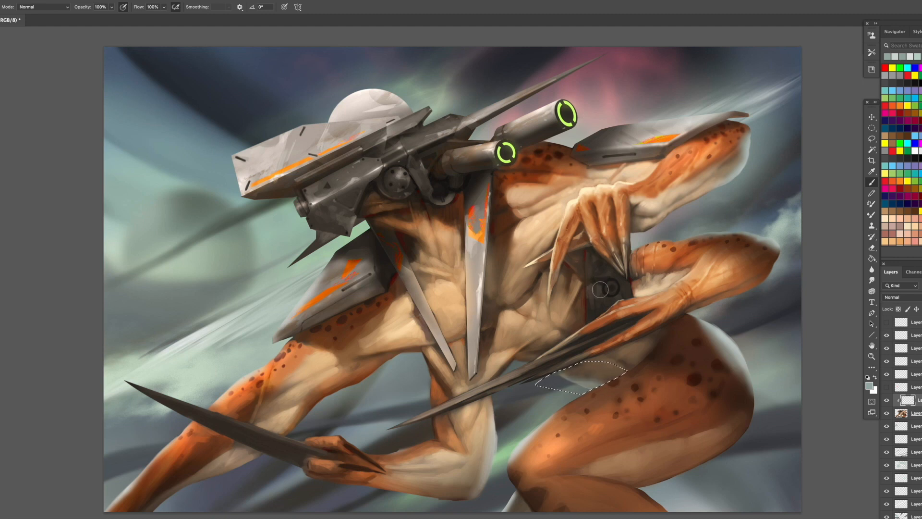
pyautogui.hotkey('ctrl', 'd')
# - Merge the run of background paint layers beneath the creature into a single layer
pyautogui.click(915, 516)
pyautogui.keyDown('shift'); pyautogui.click(916, 426); pyautogui.keyUp('shift')
pyautogui.rightClick(914, 434)
pyautogui.click(882, 408)
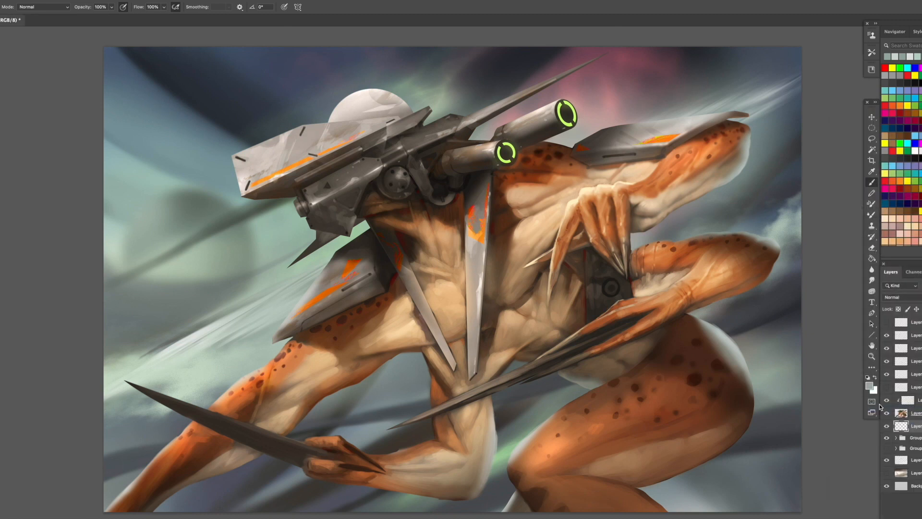
# - Dodge the highlights of the merged background around the rear elbows and behind the thigh at 52% exposure
pyautogui.press('o')
pyautogui.click(871, 368)
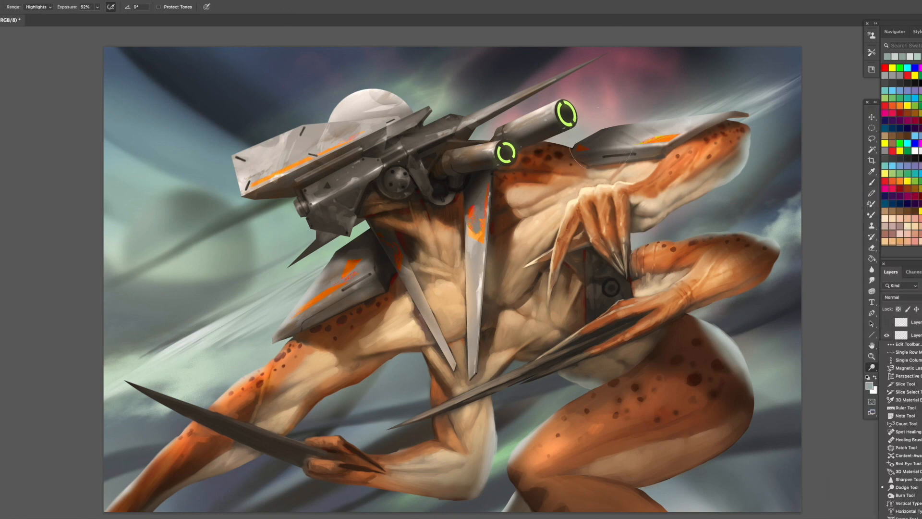
pyautogui.click(602, 139)
pyautogui.moveTo(662, 225); pyautogui.dragTo(727, 215)
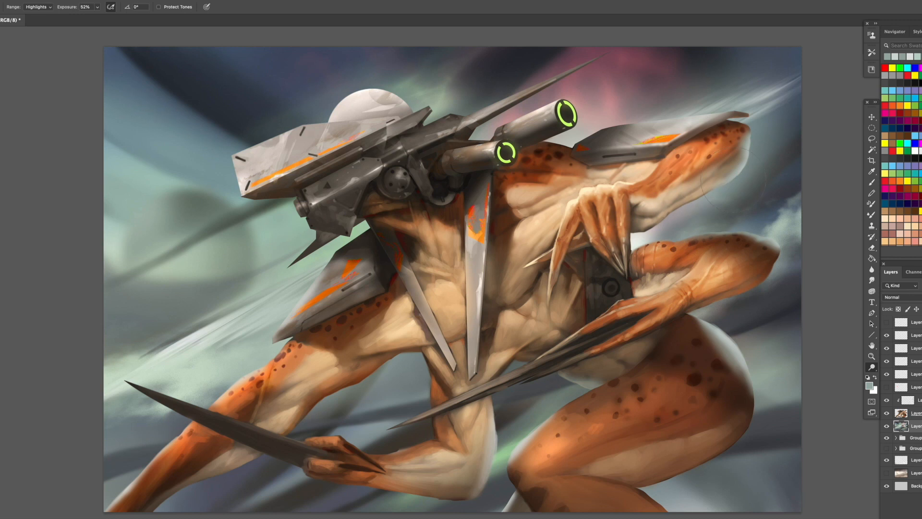
pyautogui.moveTo(768, 264); pyautogui.dragTo(749, 267)
pyautogui.moveTo(704, 317); pyautogui.dragTo(686, 322)
pyautogui.moveTo(747, 378); pyautogui.dragTo(755, 374)
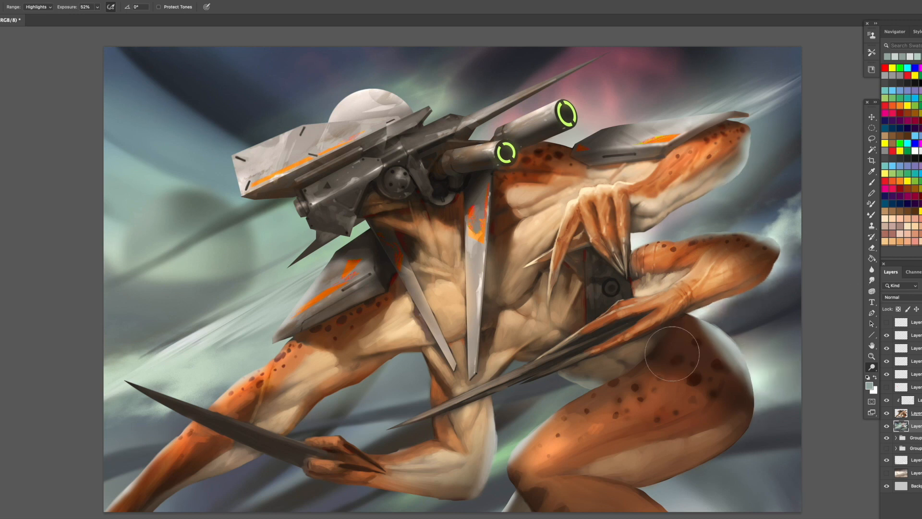
# - Dodge the background highlights behind the front arm and armour, in the pink cloud, around the hazy planet and in the upper-left sky
pyautogui.moveTo(534, 432)
pyautogui.mouseDown()
pyautogui.moveTo(513, 452)
pyautogui.moveTo(526, 434)
pyautogui.mouseUp()
pyautogui.moveTo(395, 367)
pyautogui.mouseDown()
pyautogui.moveTo(375, 380)
pyautogui.moveTo(365, 413)
pyautogui.moveTo(303, 451)
pyautogui.mouseUp()
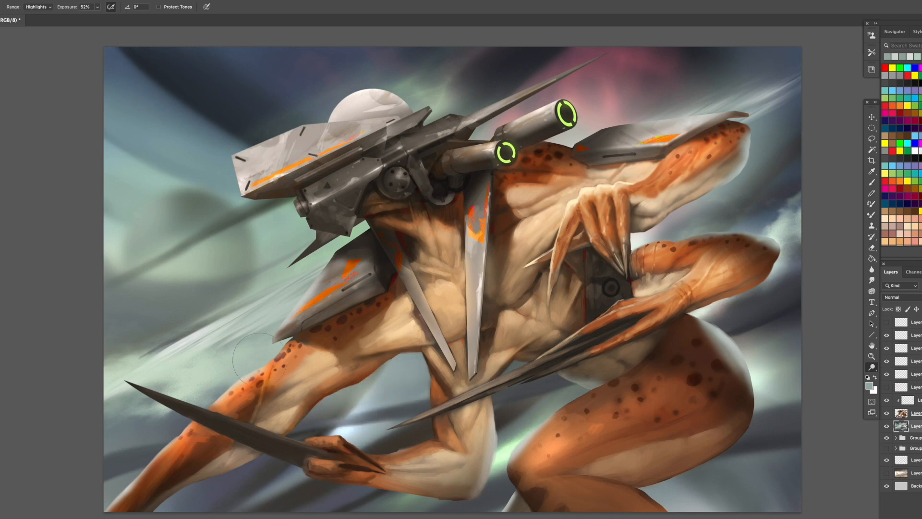
pyautogui.moveTo(260, 360); pyautogui.dragTo(266, 354)
pyautogui.moveTo(350, 246); pyautogui.dragTo(248, 327)
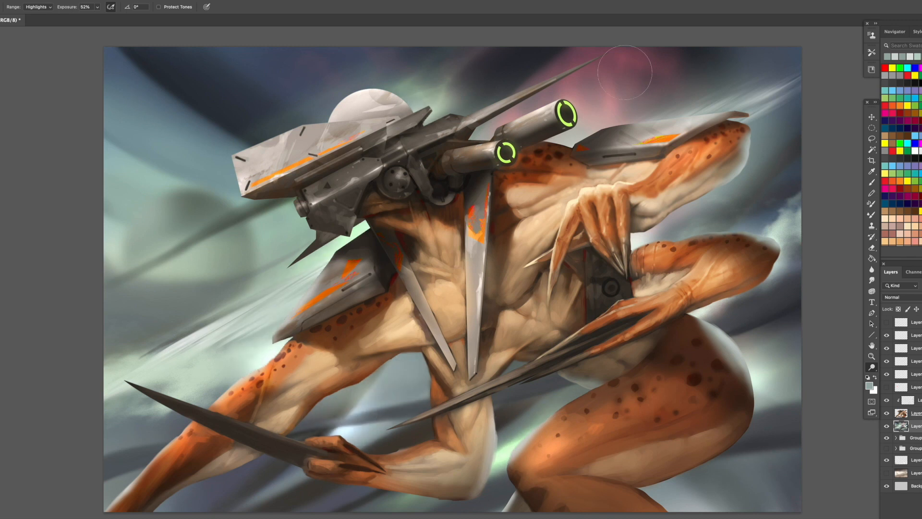
pyautogui.moveTo(625, 72); pyautogui.dragTo(559, 84)
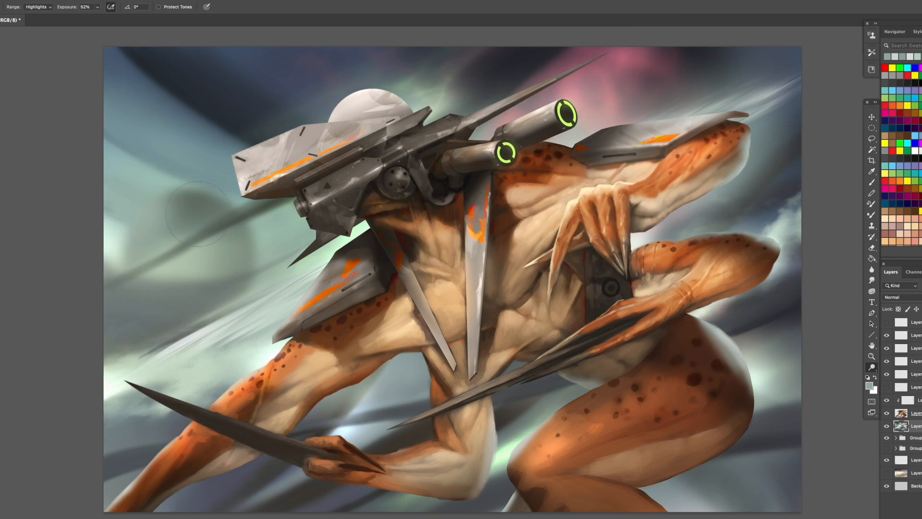
pyautogui.moveTo(183, 206)
pyautogui.mouseDown()
pyautogui.moveTo(88, 151)
pyautogui.moveTo(128, 168)
pyautogui.mouseUp()
pyautogui.moveTo(202, 139); pyautogui.dragTo(139, 99)
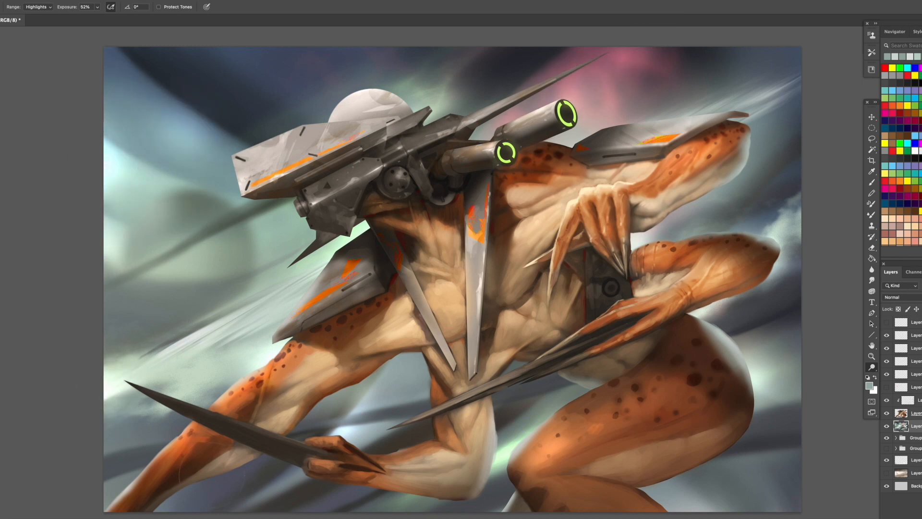
pyautogui.moveTo(113, 501)
pyautogui.mouseDown()
pyautogui.moveTo(98, 487)
pyautogui.moveTo(159, 417)
pyautogui.moveTo(79, 426)
pyautogui.mouseUp()
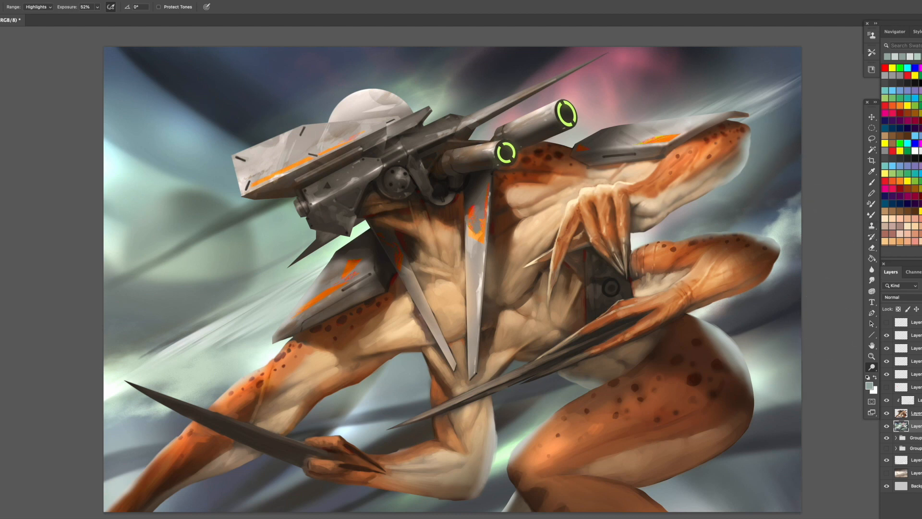
# - Merge the clipped haze layer down into the creature layer
pyautogui.click(914, 411)
pyautogui.keyDown('shift'); pyautogui.click(915, 401); pyautogui.keyUp('shift')
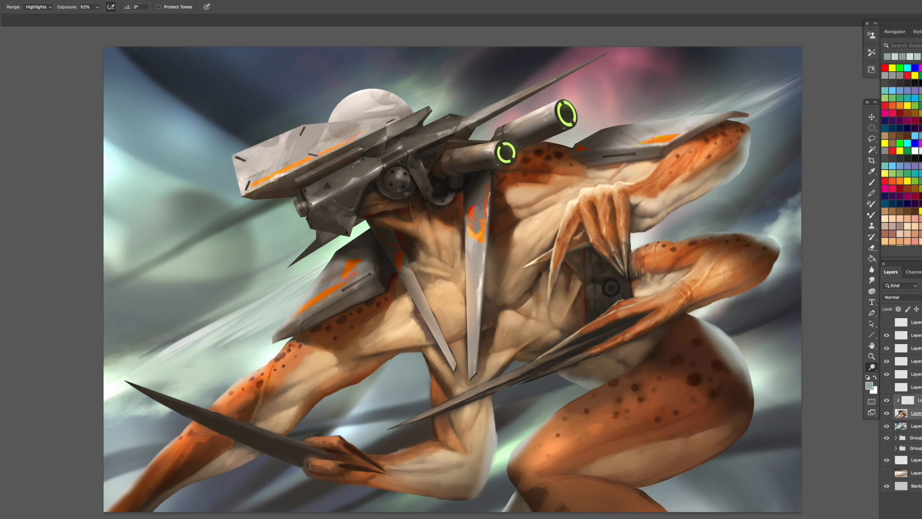
pyautogui.rightClick(916, 402)
pyautogui.click(884, 407)
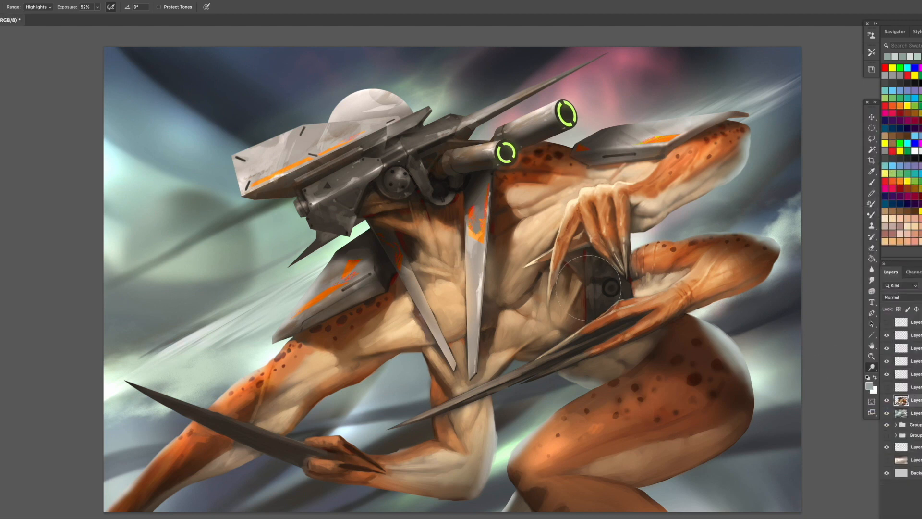
# - Adjust the Levels midtones of the merged creature layer slightly
pyautogui.press('super+l')
pyautogui.moveTo(34, 280); pyautogui.dragTo(32, 282)
pyautogui.press('Return')
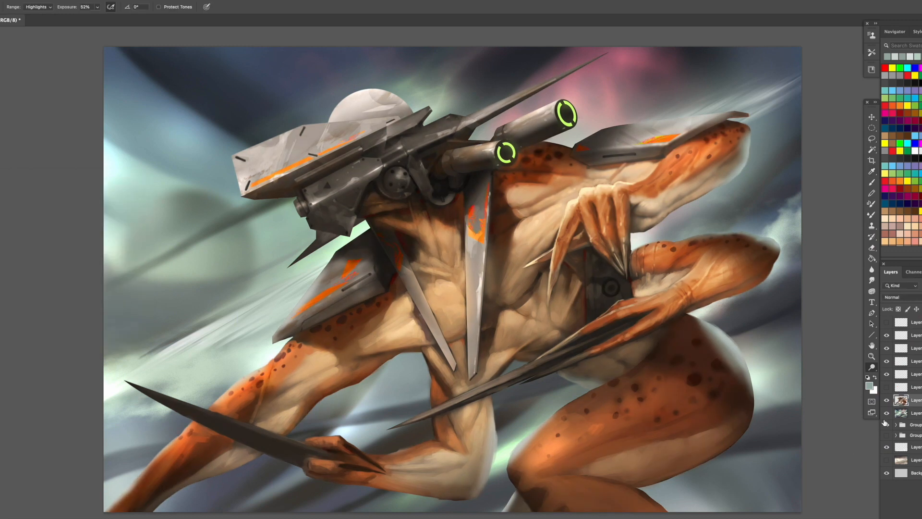
# - Shift the midtone Color Balance of the merged background layer slightly warmer, away from blue
pyautogui.click(915, 413)
pyautogui.hotkey('ctrl', 'b')
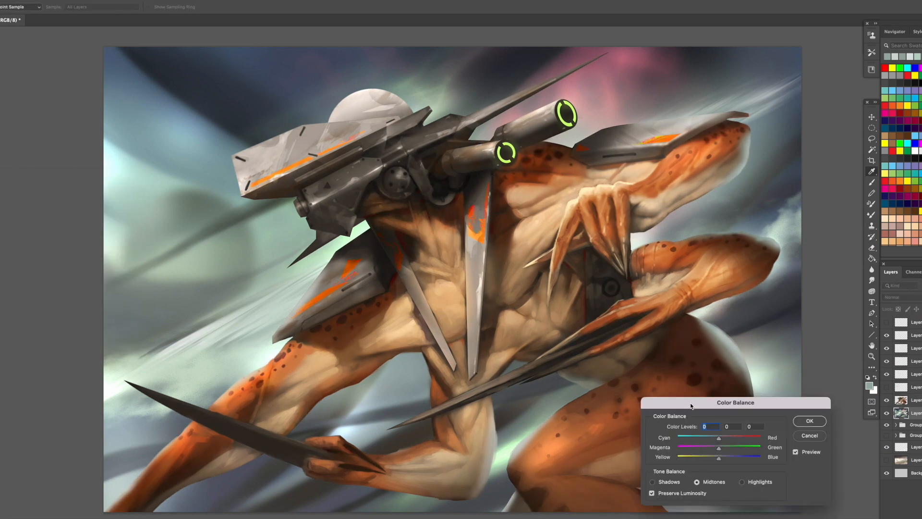
pyautogui.moveTo(702, 399); pyautogui.dragTo(42, 245)
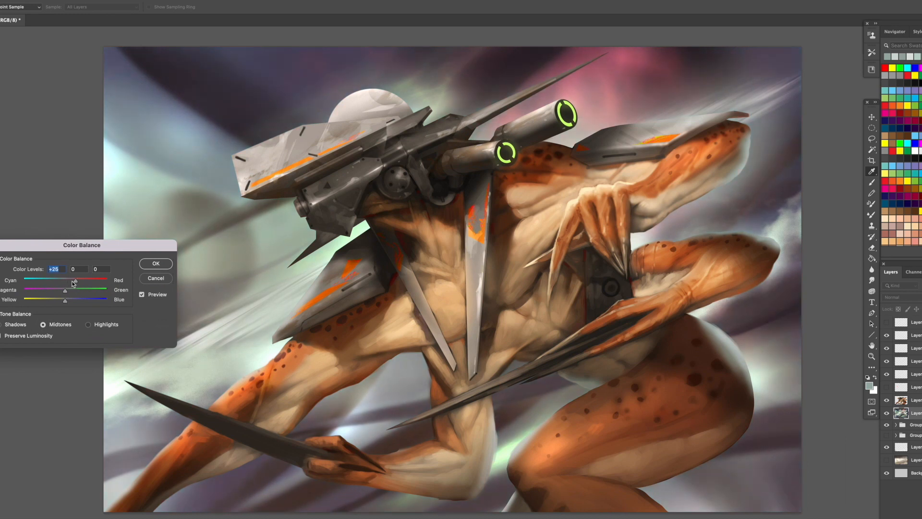
pyautogui.moveTo(76, 282)
pyautogui.mouseDown()
pyautogui.moveTo(52, 276)
pyautogui.moveTo(56, 301)
pyautogui.mouseUp()
pyautogui.moveTo(65, 290); pyautogui.dragTo(66, 290)
pyautogui.press('Return')
# - Dodge the creature layer's highlights with a smaller brush along the thigh edge, rear elbow, shoulder armour plates and front forearm
pyautogui.press('o')
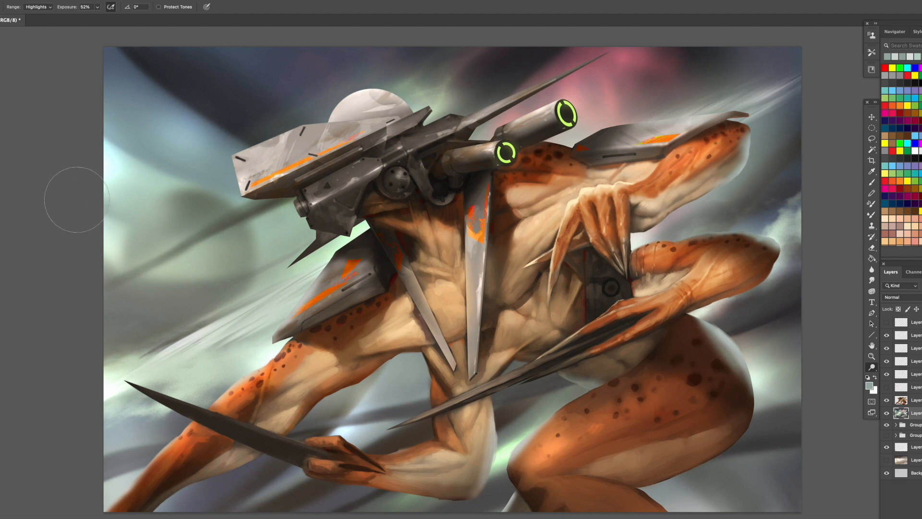
pyautogui.click(906, 399)
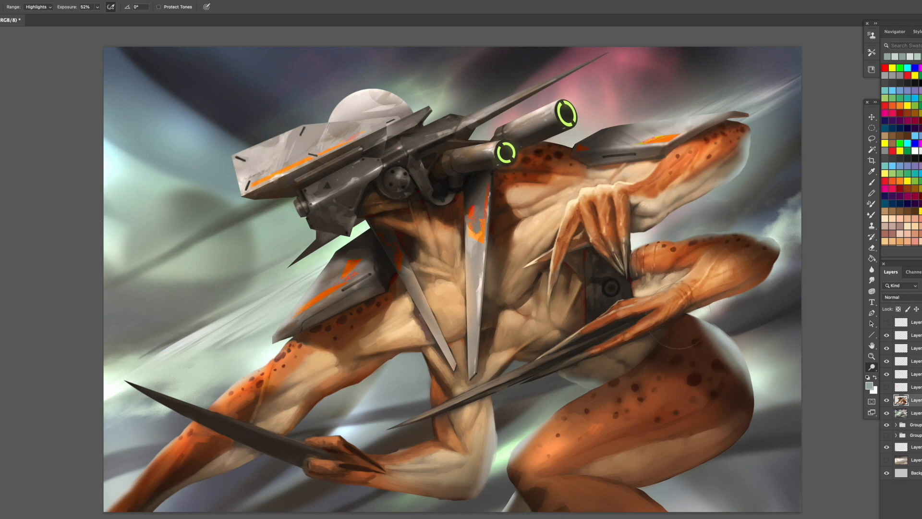
pyautogui.press('[')
pyautogui.press('[')
pyautogui.press('[')
pyautogui.press('[')
pyautogui.press('[')
pyautogui.press('[')
pyautogui.press('[')
pyautogui.moveTo(520, 442)
pyautogui.mouseDown()
pyautogui.moveTo(557, 415)
pyautogui.moveTo(512, 457)
pyautogui.mouseUp()
pyautogui.moveTo(509, 493); pyautogui.dragTo(508, 505)
pyautogui.moveTo(768, 235); pyautogui.dragTo(699, 229)
pyautogui.moveTo(726, 118)
pyautogui.mouseDown()
pyautogui.moveTo(700, 108)
pyautogui.moveTo(639, 120)
pyautogui.mouseUp()
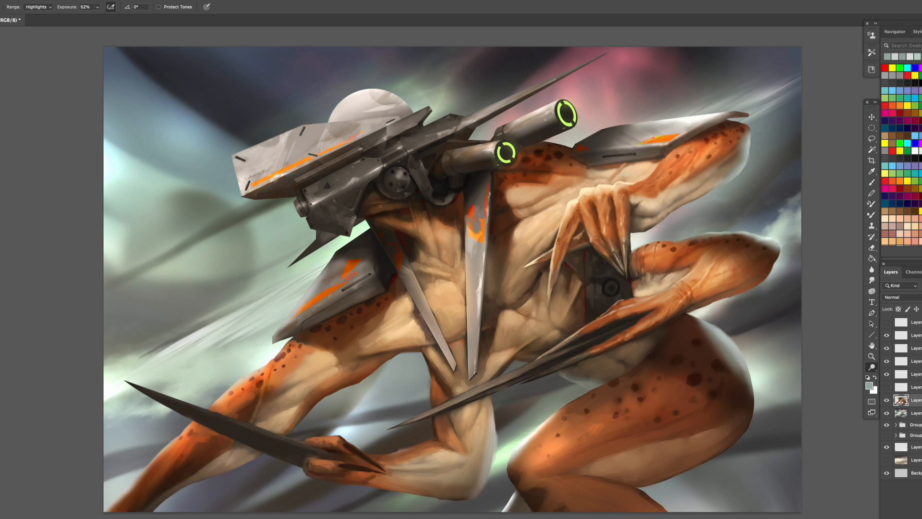
pyautogui.moveTo(310, 283)
pyautogui.mouseDown()
pyautogui.moveTo(266, 352)
pyautogui.moveTo(217, 390)
pyautogui.mouseUp()
pyautogui.moveTo(131, 475); pyautogui.dragTo(168, 441)
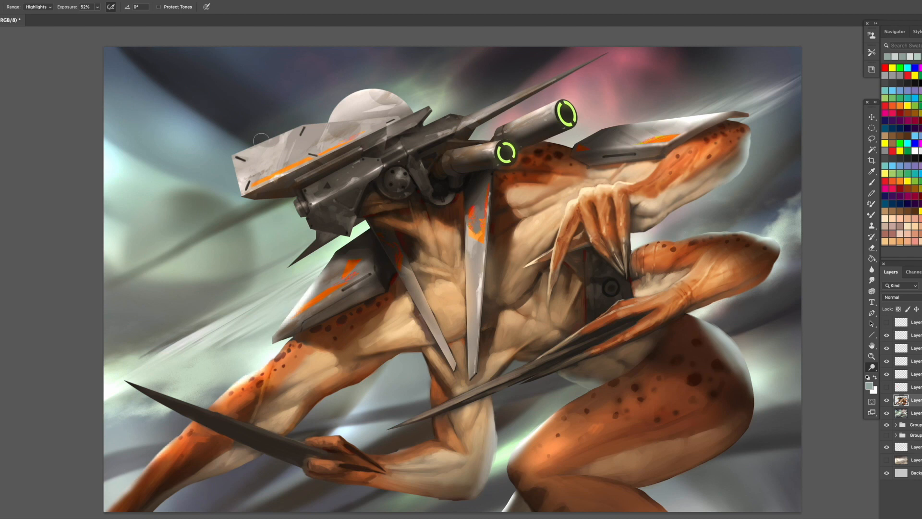